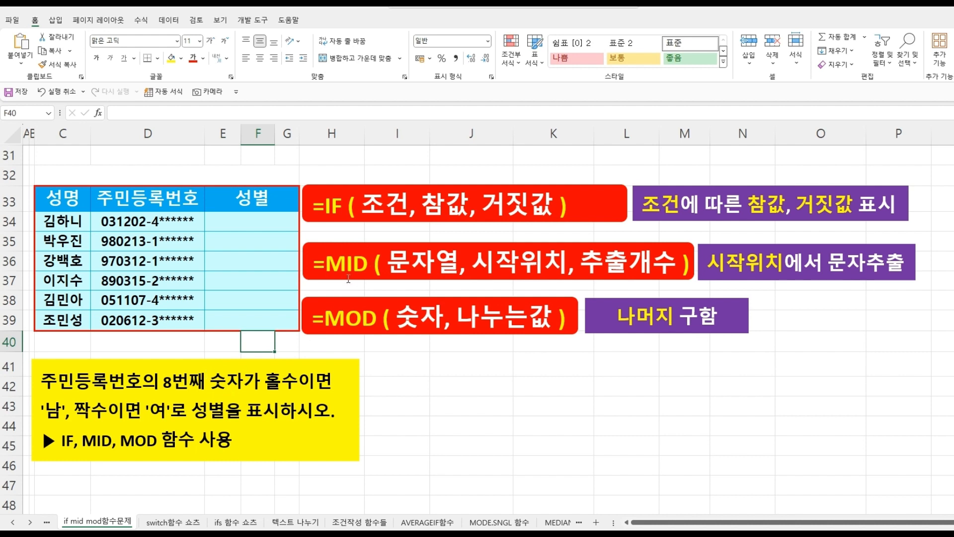
# - Enter =MID(D34,8,1) in the first gender cell to extract the 8th ID digit, and fill it down through E39
pyautogui.click(245, 225)
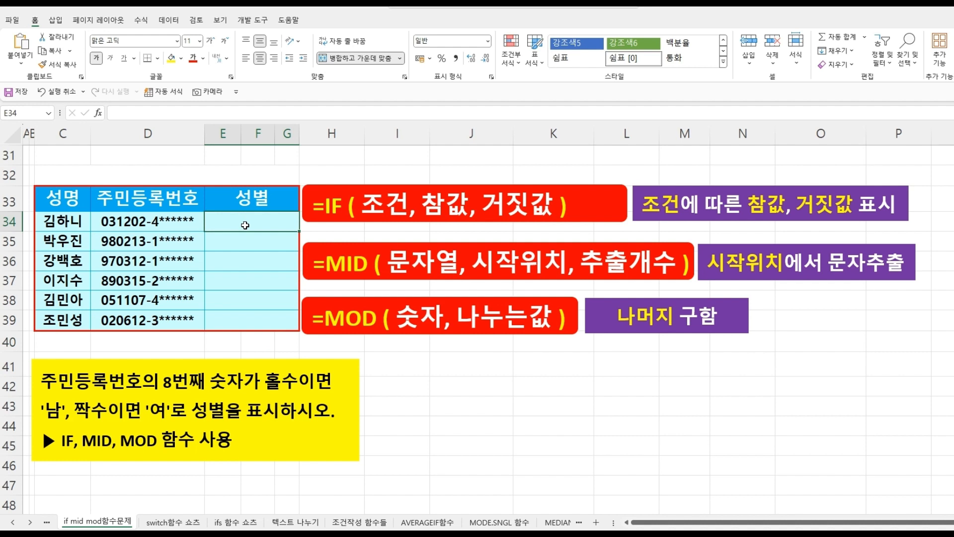
pyautogui.write('=')
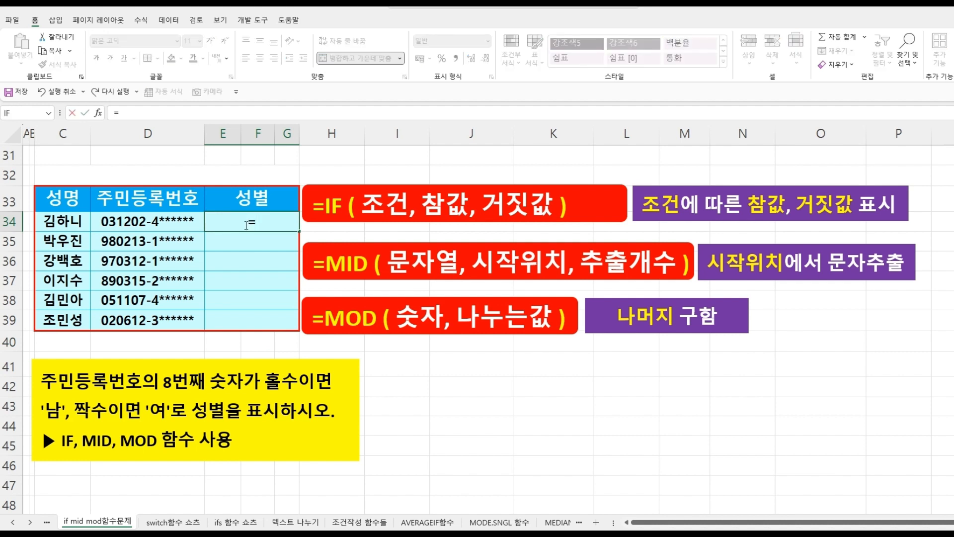
pyautogui.write('MI')
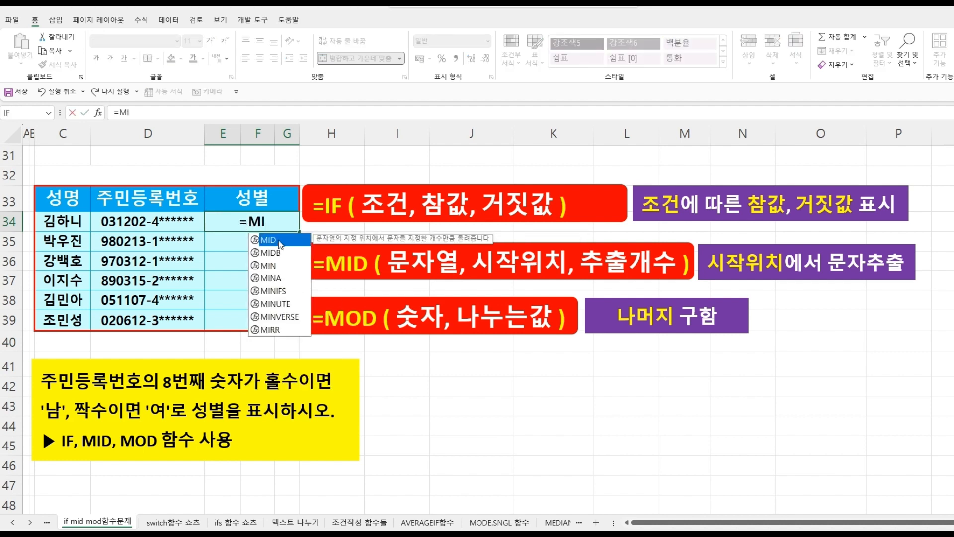
pyautogui.doubleClick(278, 241)
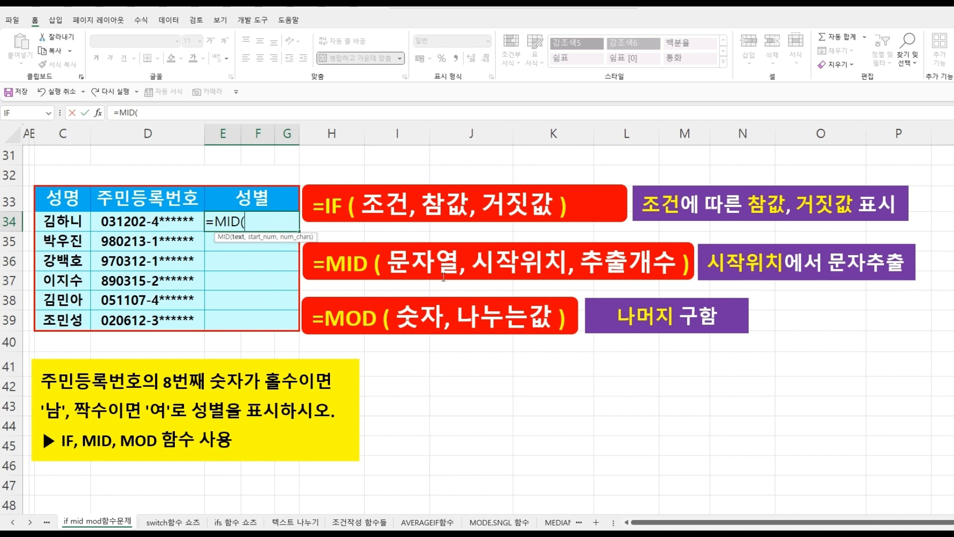
pyautogui.click(125, 223)
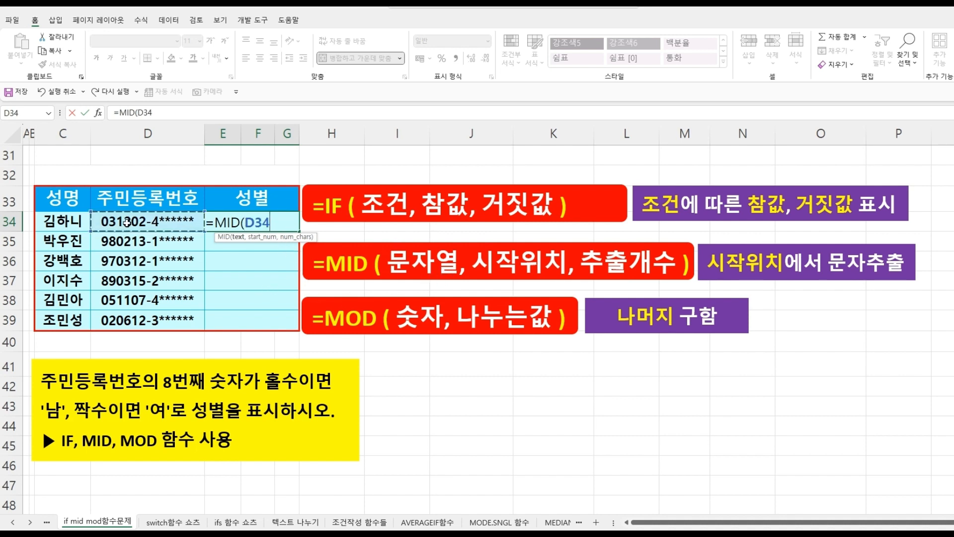
pyautogui.write(',')
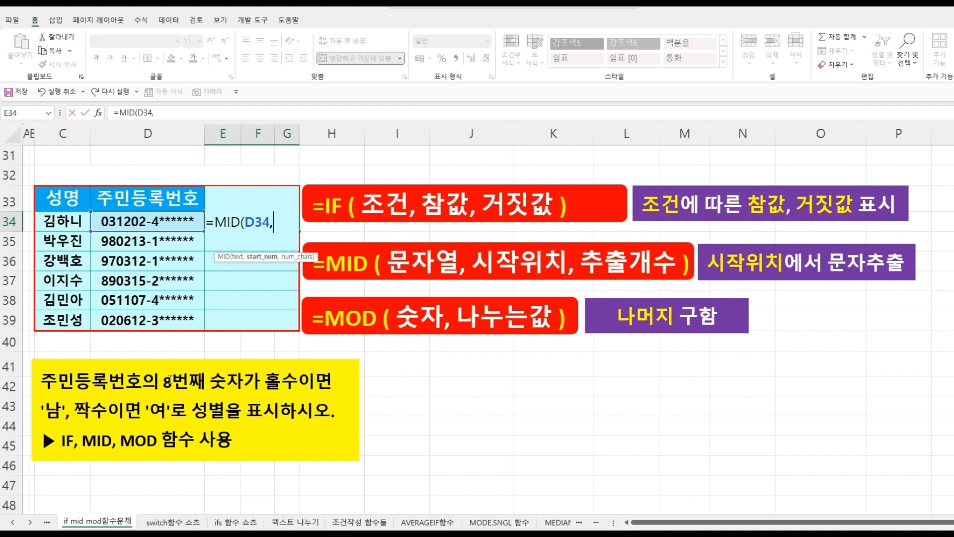
pyautogui.write('8,')
pyautogui.write('1)')
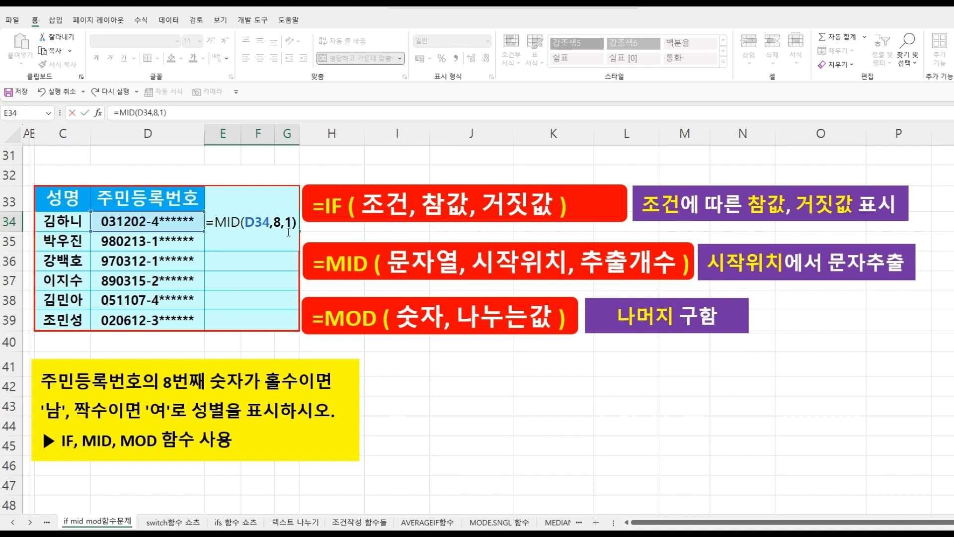
pyautogui.press('Return')
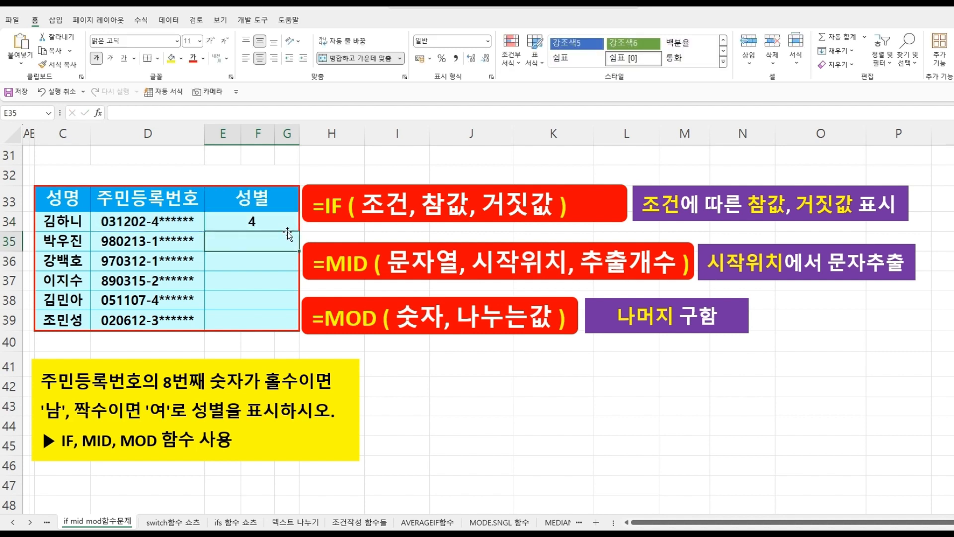
pyautogui.click(287, 220)
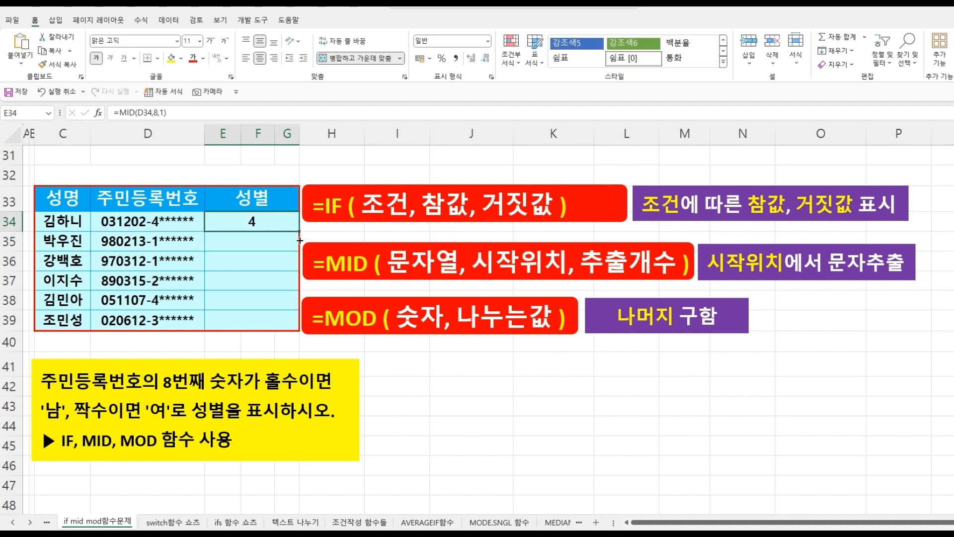
pyautogui.moveTo(300, 241); pyautogui.dragTo(294, 327)
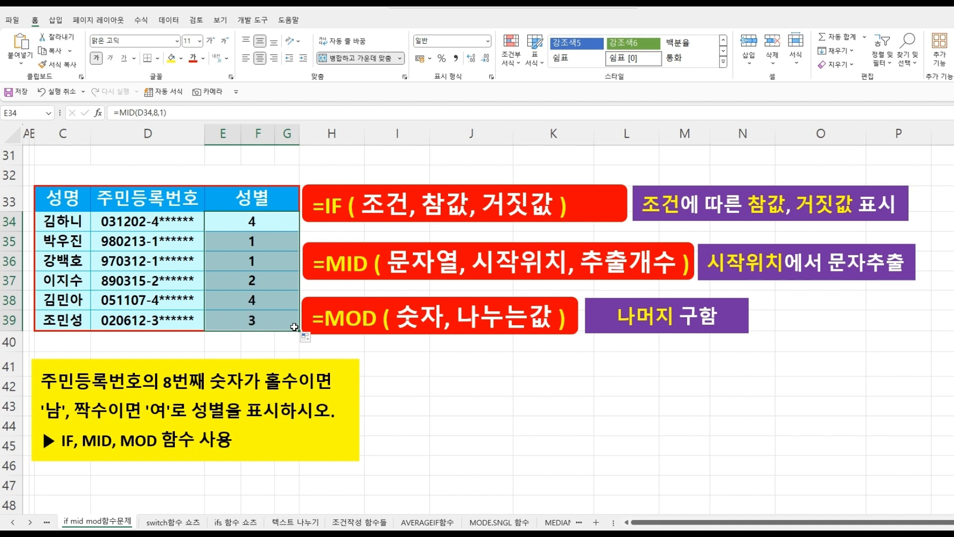
# - Wrap the first gender cell's formula in MOD with divisor 2, giving =MOD(MID(D34,8,1),2)
pyautogui.click(248, 219)
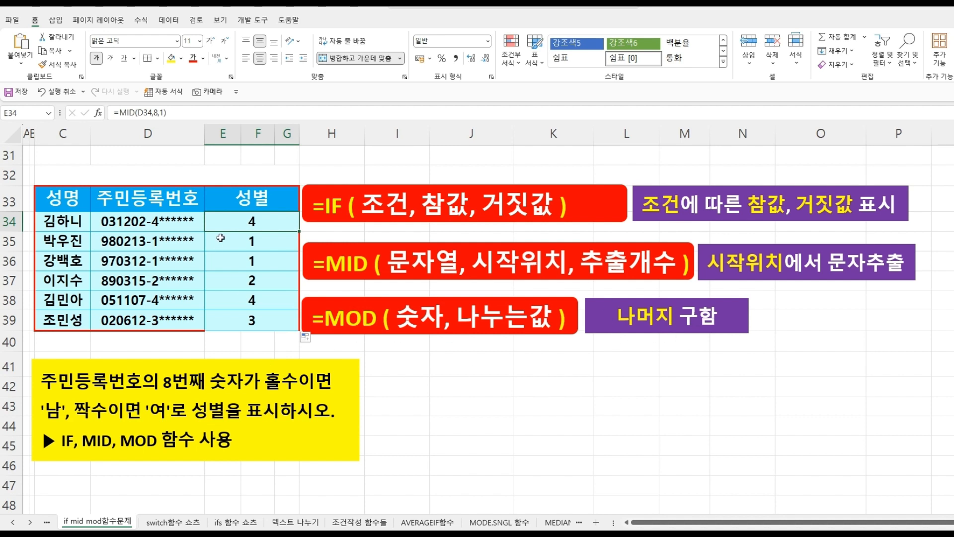
pyautogui.click(122, 113)
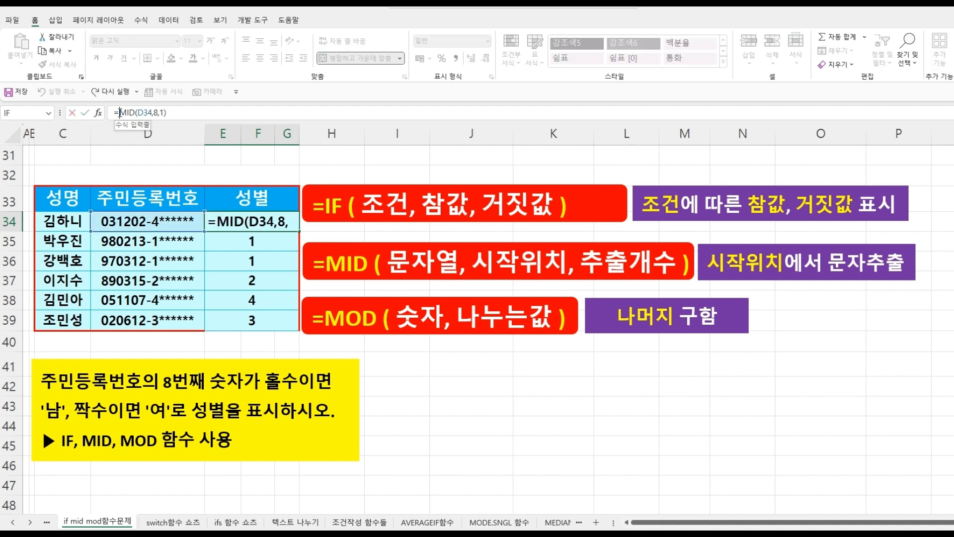
pyautogui.write('MOD')
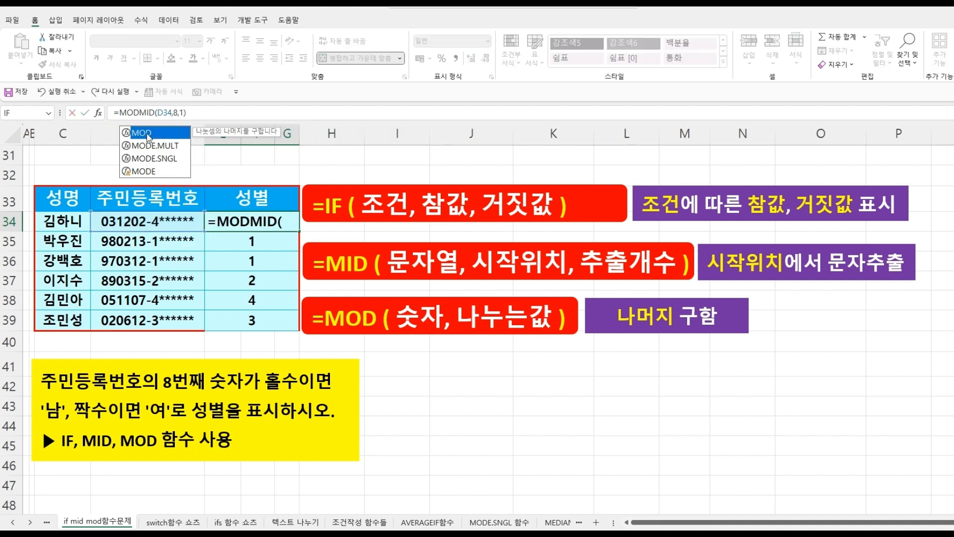
pyautogui.doubleClick(147, 133)
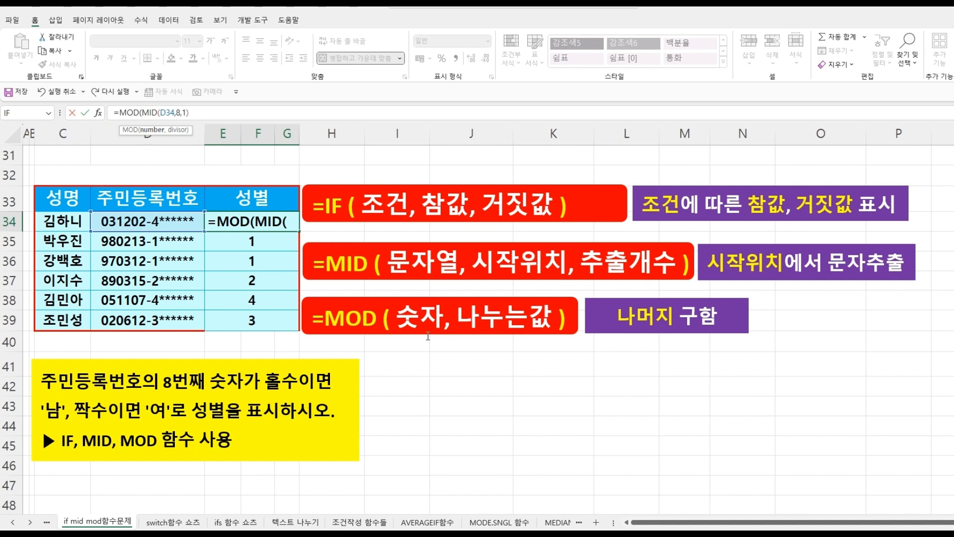
pyautogui.click(222, 114)
pyautogui.write(',')
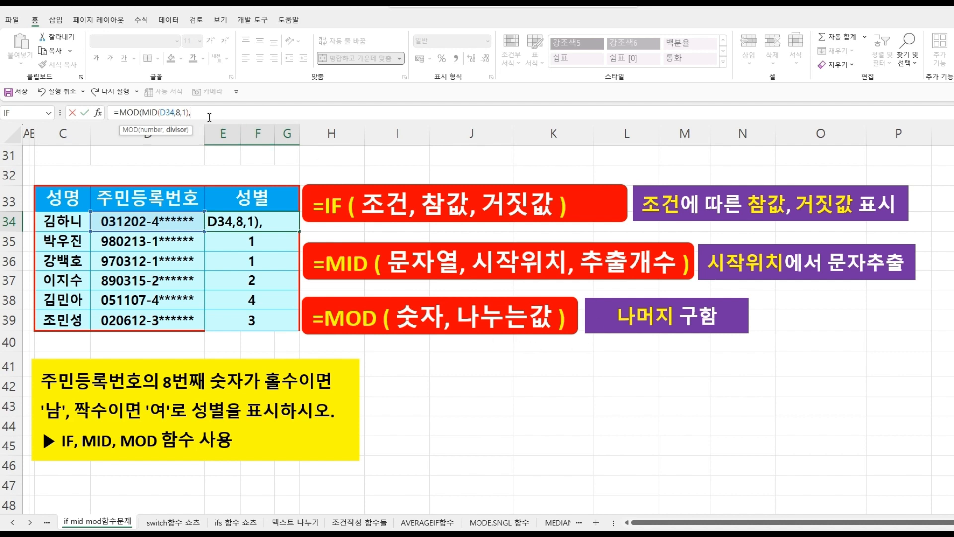
pyautogui.click(272, 226)
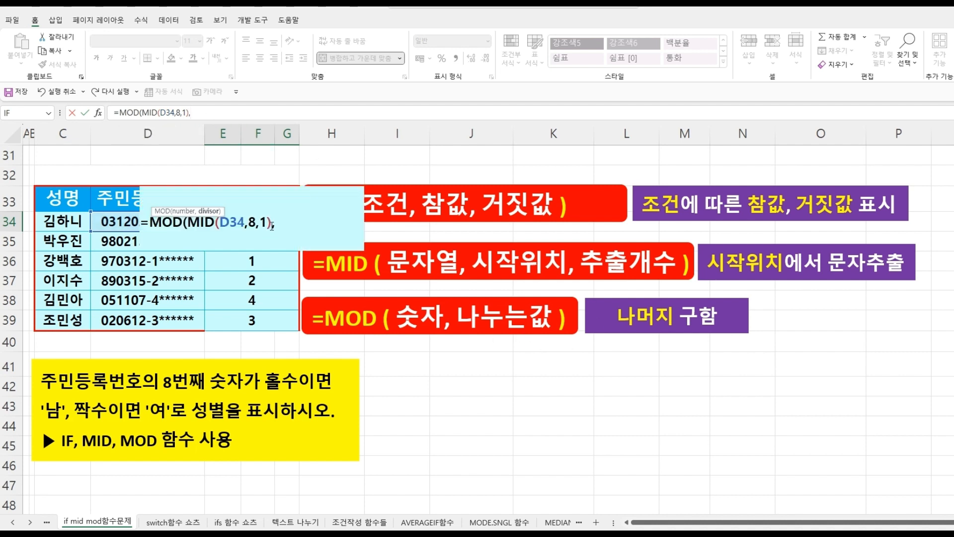
pyautogui.write('2')
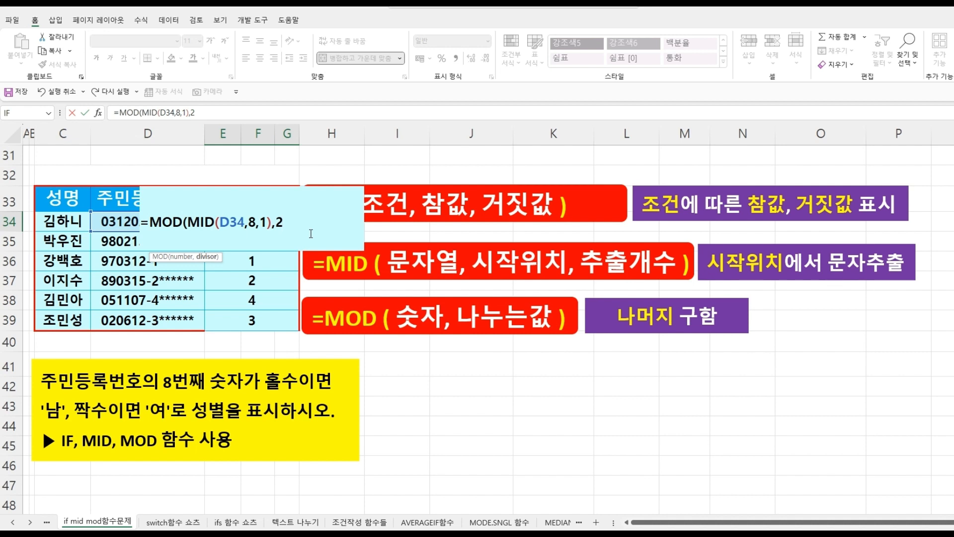
pyautogui.write(')')
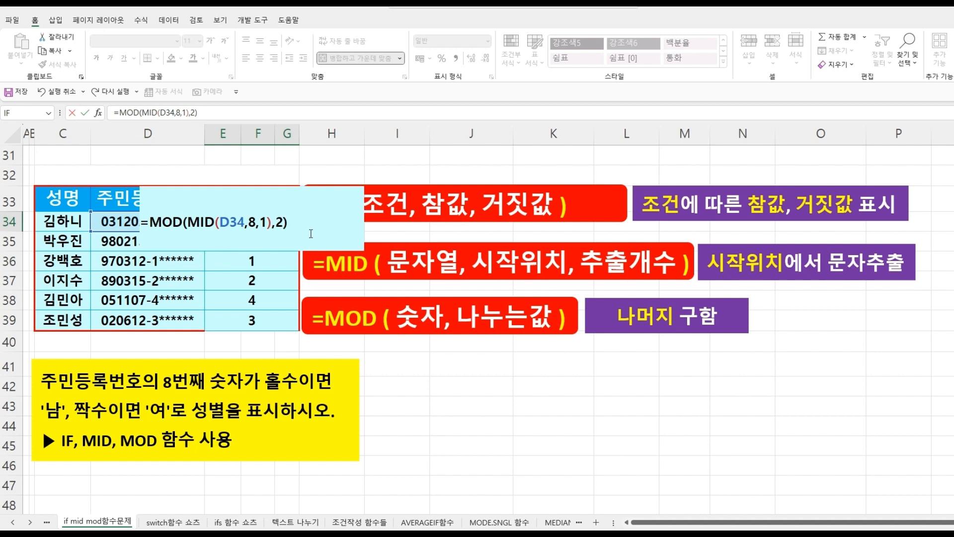
pyautogui.press('Return')
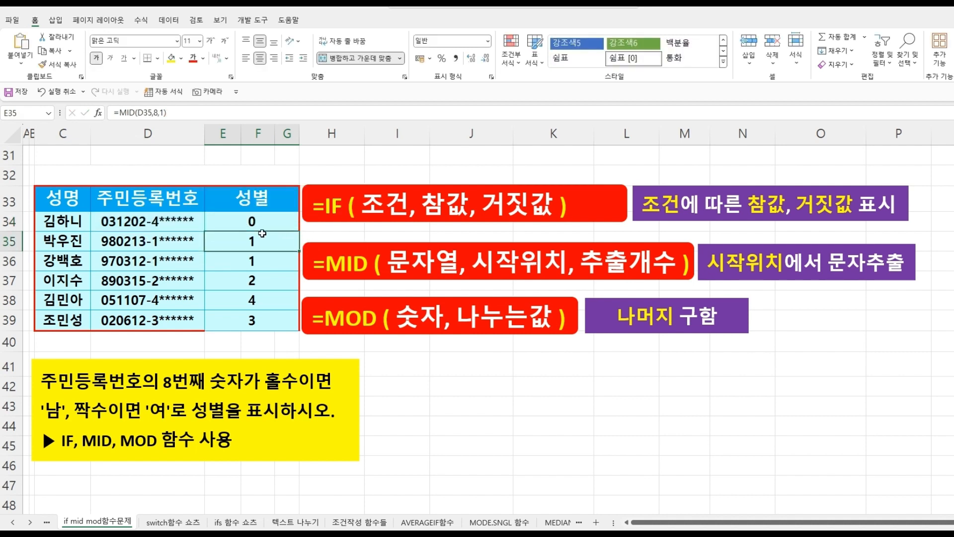
# - Fill the MOD formula down through E39 and inspect the individual result cells
pyautogui.click(253, 222)
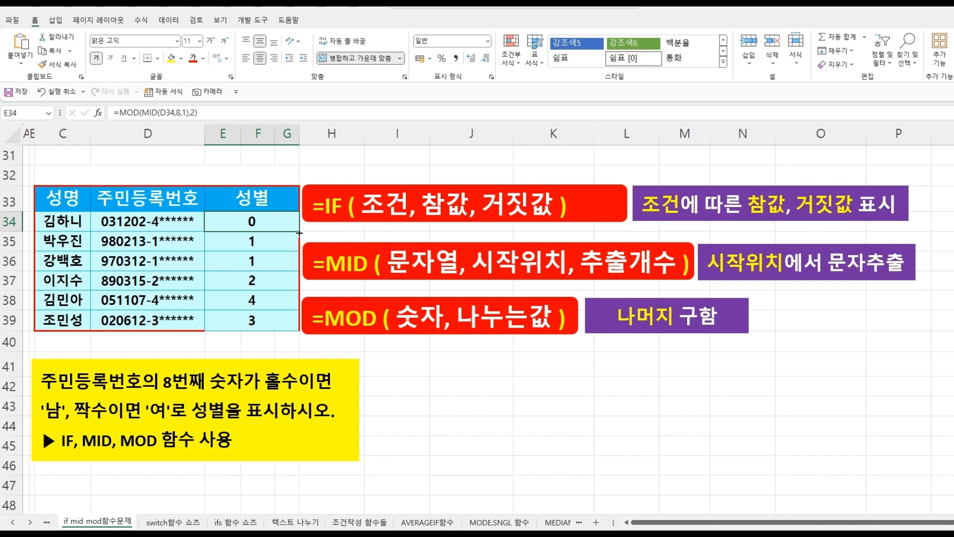
pyautogui.moveTo(298, 232); pyautogui.dragTo(289, 323)
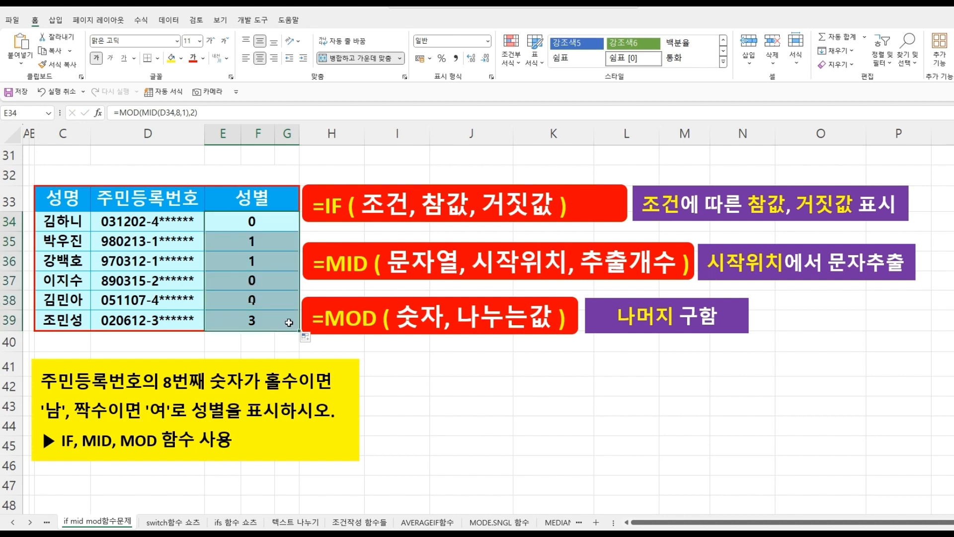
pyautogui.click(259, 220)
pyautogui.click(260, 246)
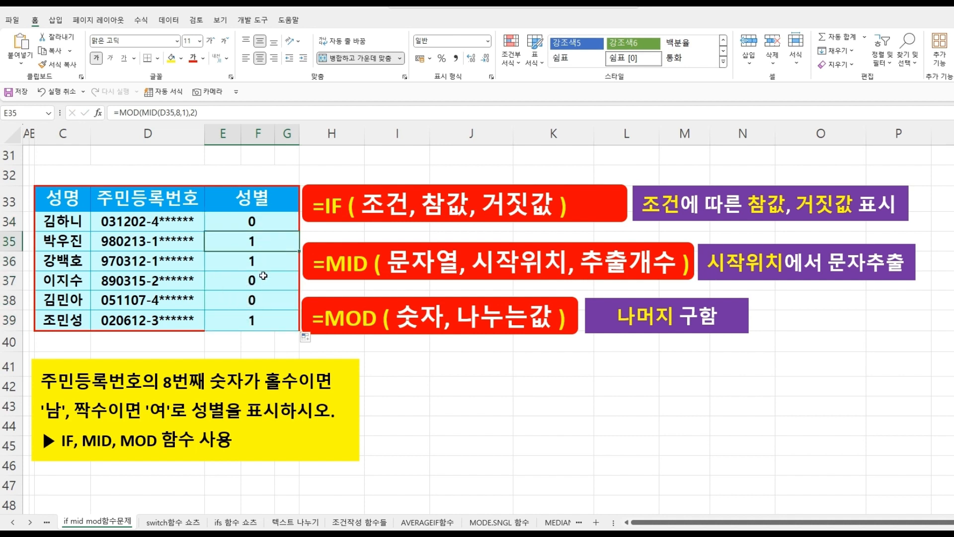
pyautogui.click(262, 316)
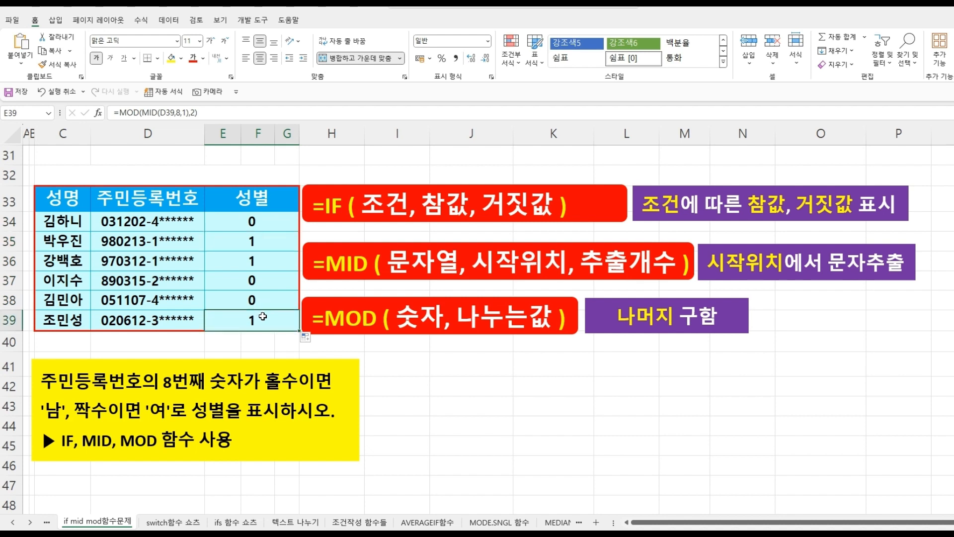
pyautogui.click(280, 242)
# - Append =1 to the first gender cell's formula to test whether the remainder equals 1
pyautogui.click(228, 223)
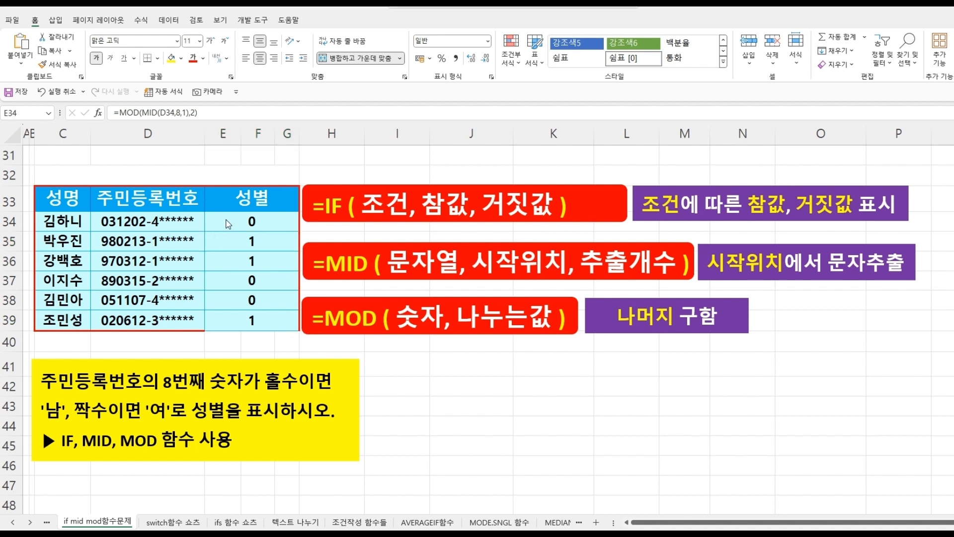
pyautogui.doubleClick(246, 226)
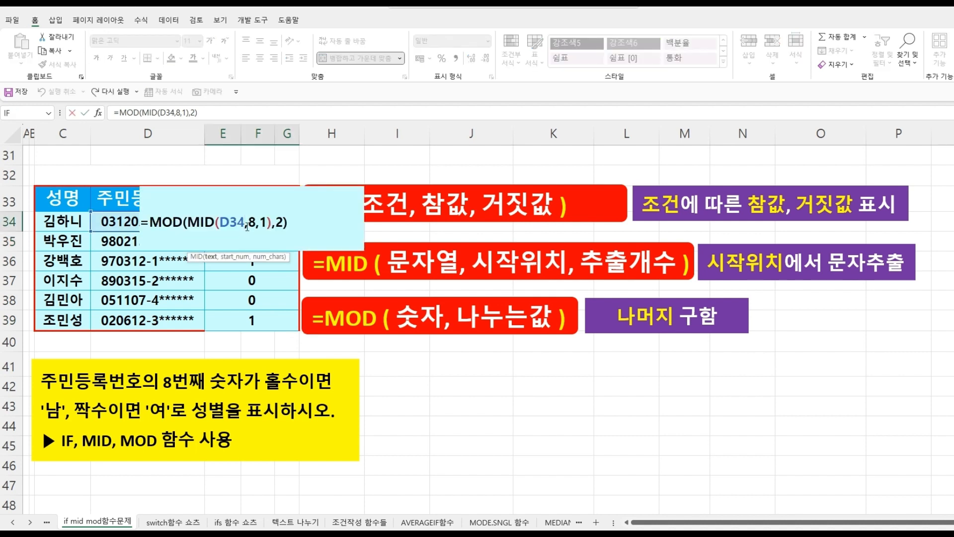
pyautogui.click(292, 226)
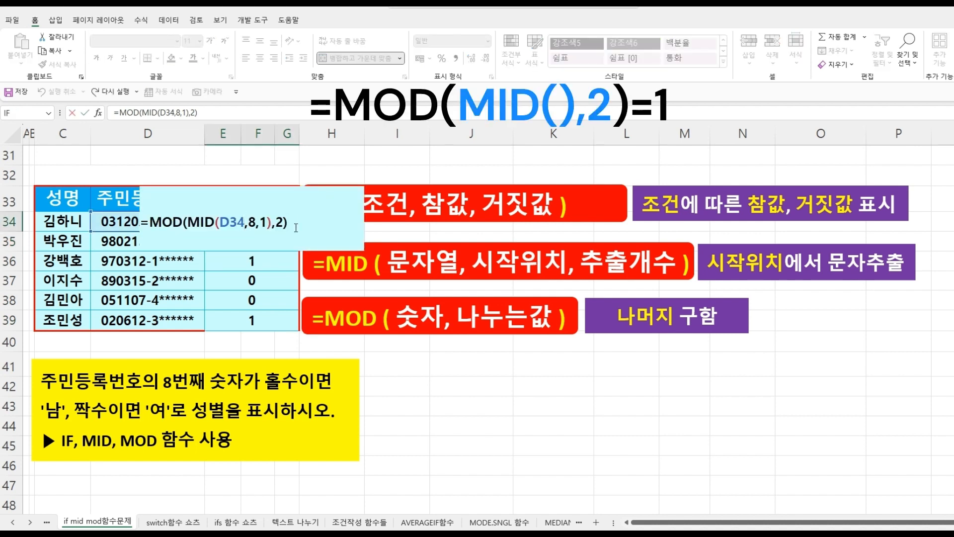
pyautogui.write('=1')
pyautogui.press('Return')
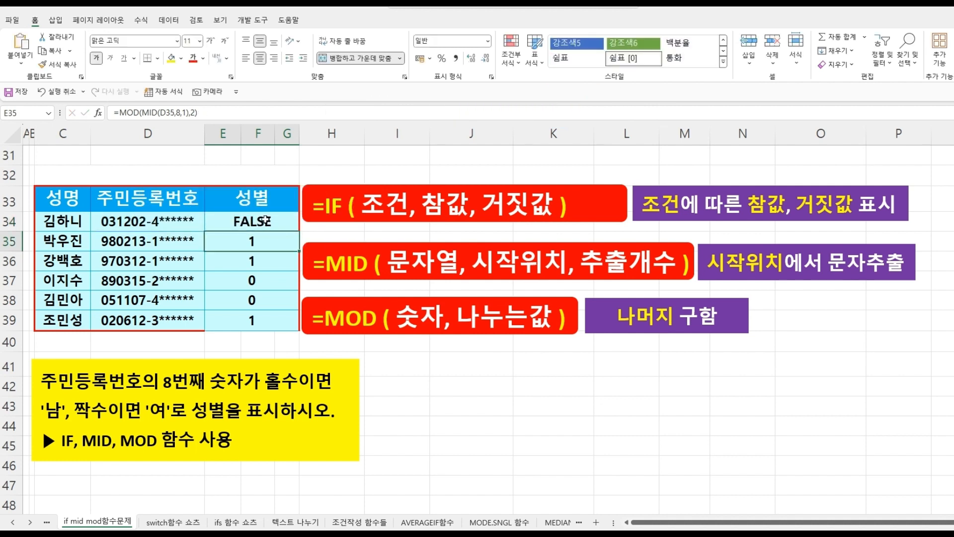
# - Fill the comparison formula down through E39 and inspect the resulting cells
pyautogui.click(266, 220)
pyautogui.moveTo(300, 231); pyautogui.dragTo(289, 320)
pyautogui.click(448, 401)
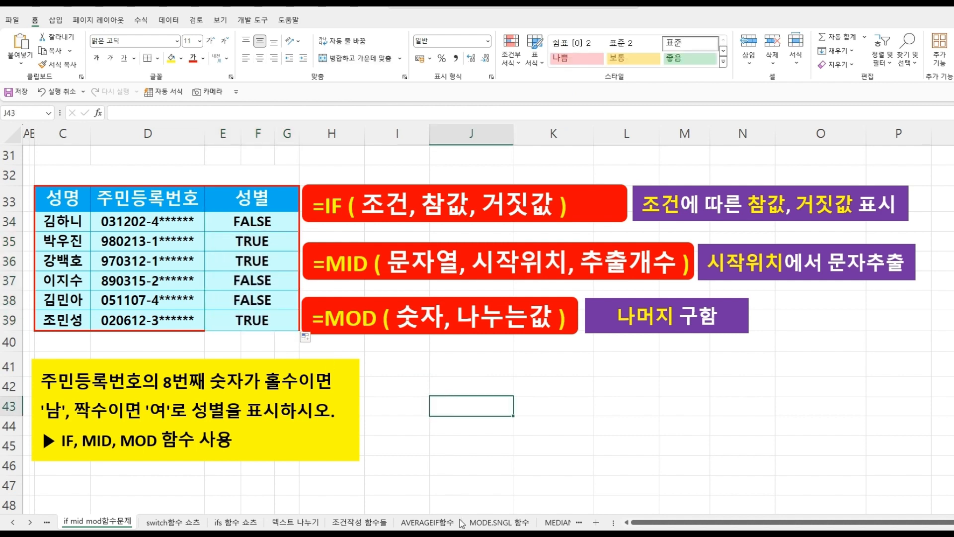
pyautogui.moveTo(246, 222); pyautogui.dragTo(246, 319)
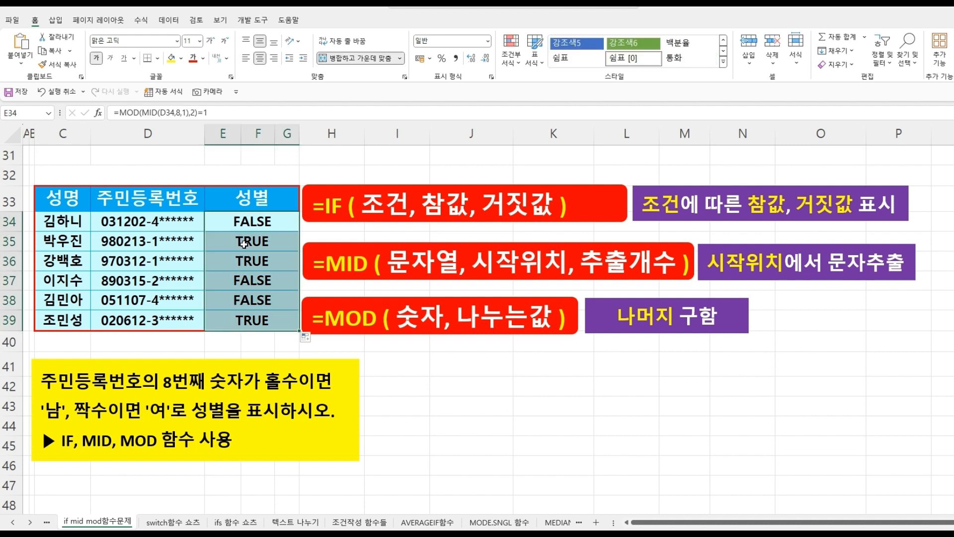
pyautogui.click(243, 243)
pyautogui.click(249, 263)
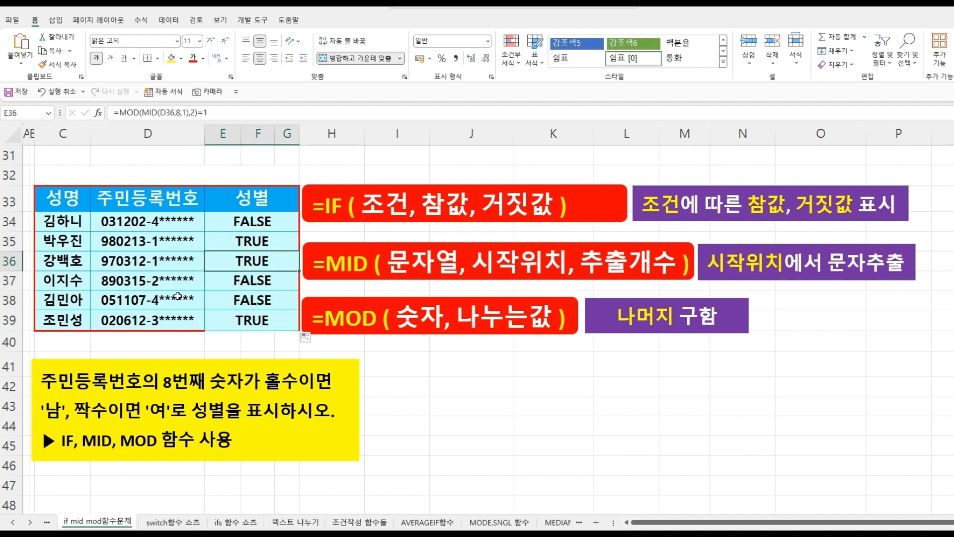
pyautogui.click(242, 223)
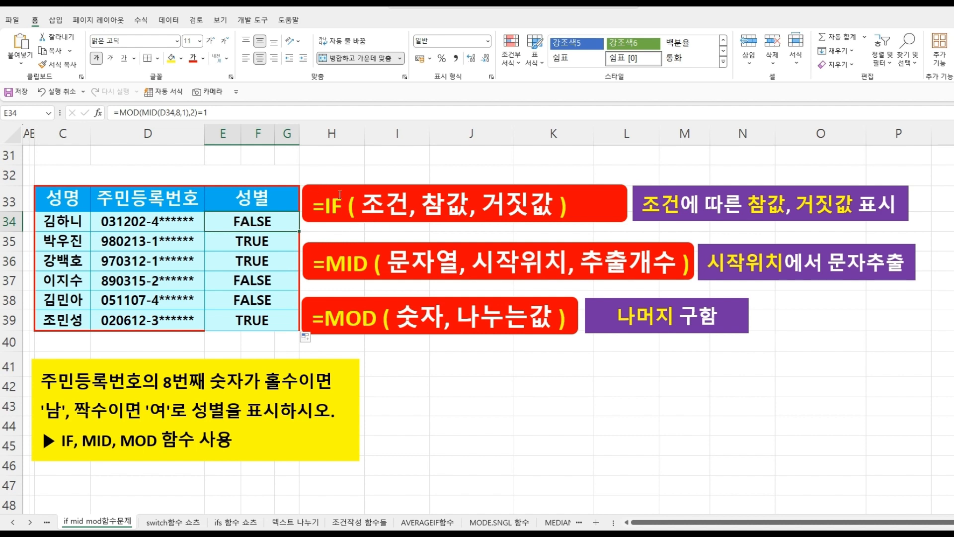
# - Wrap the first gender cell's comparison in IF to show "남" when true and "여" otherwise: =IF(MOD(MID(D34,8,1),2)=1,"남","여")
pyautogui.click(121, 113)
pyautogui.write('I')
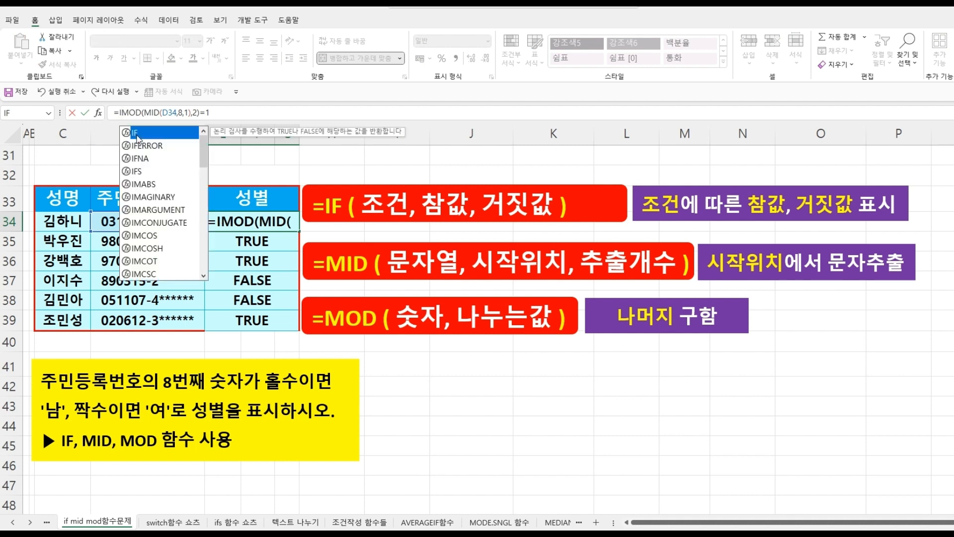
pyautogui.write('F')
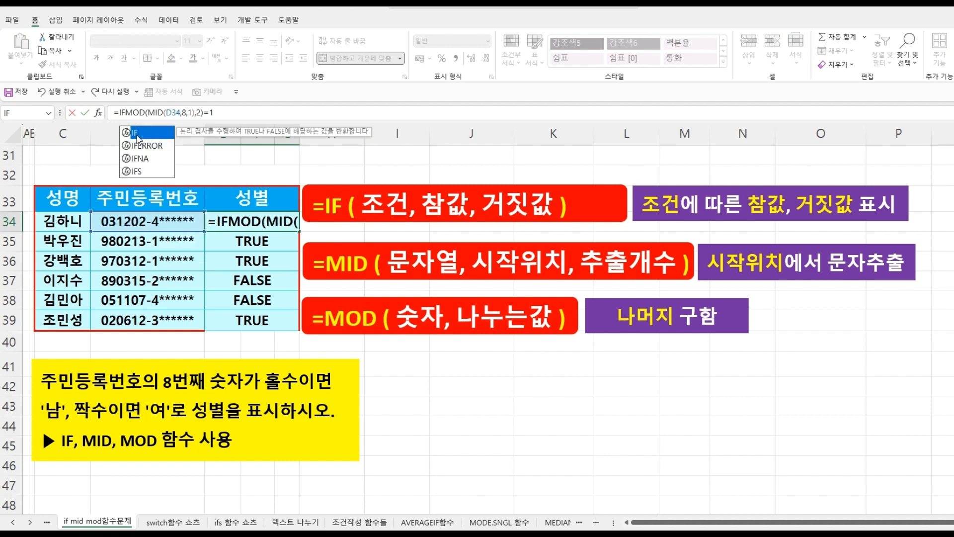
pyautogui.doubleClick(137, 132)
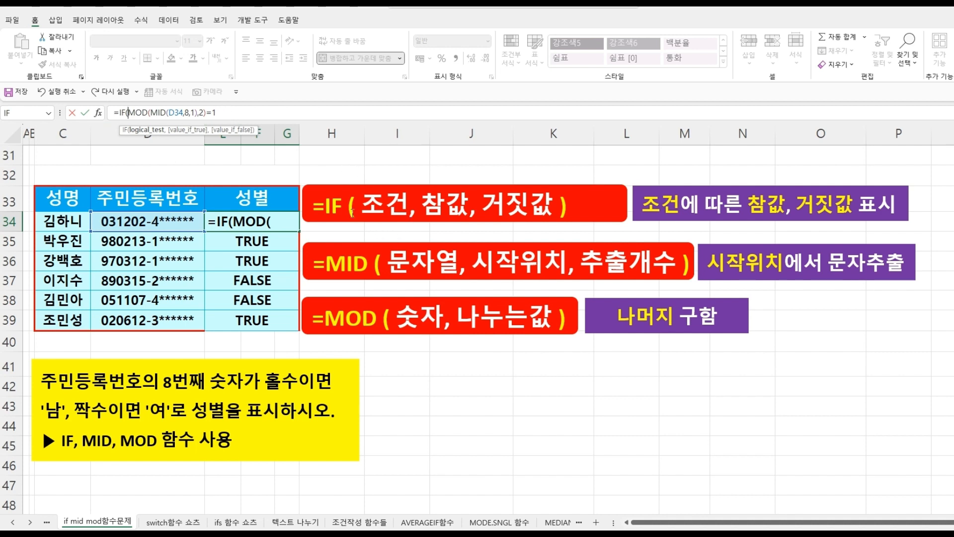
pyautogui.click(279, 223)
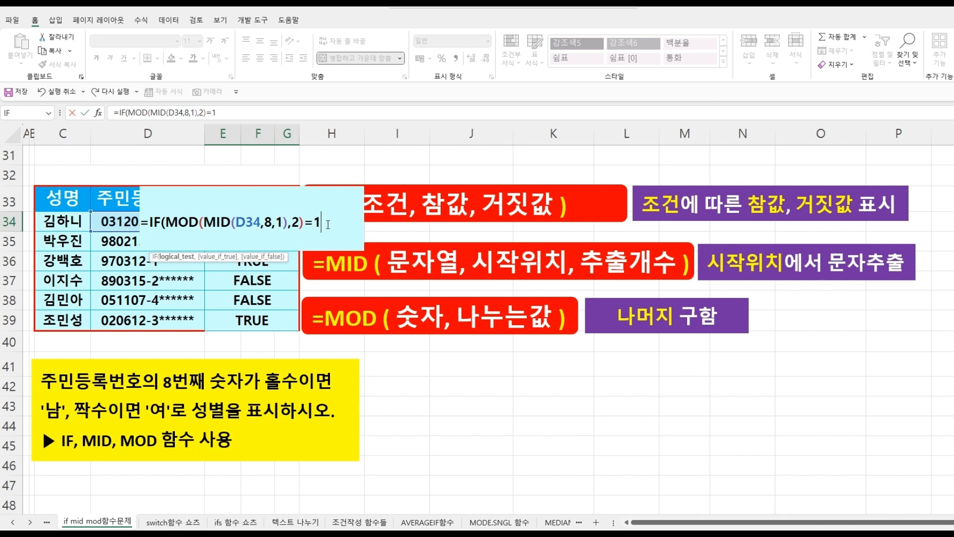
pyautogui.write(',"')
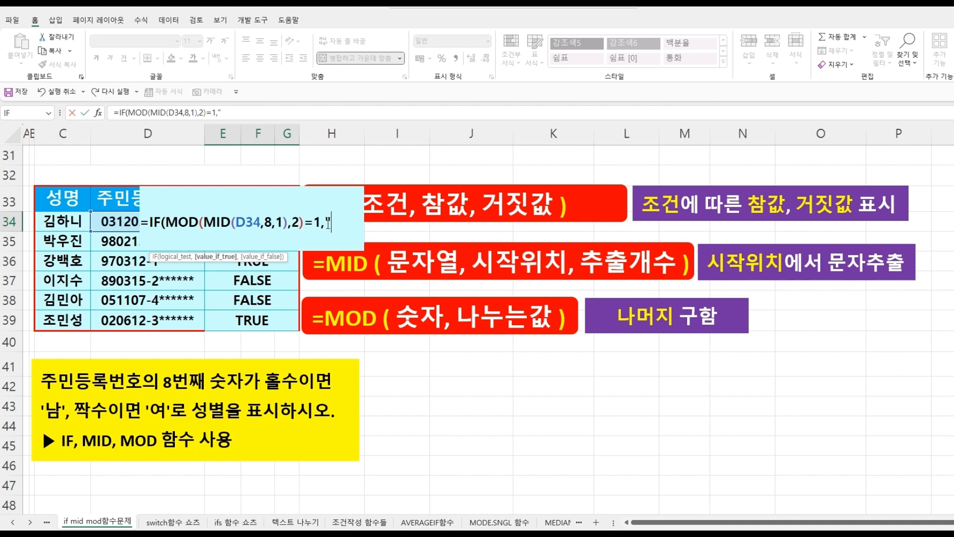
pyautogui.write('남"')
pyautogui.write(',"')
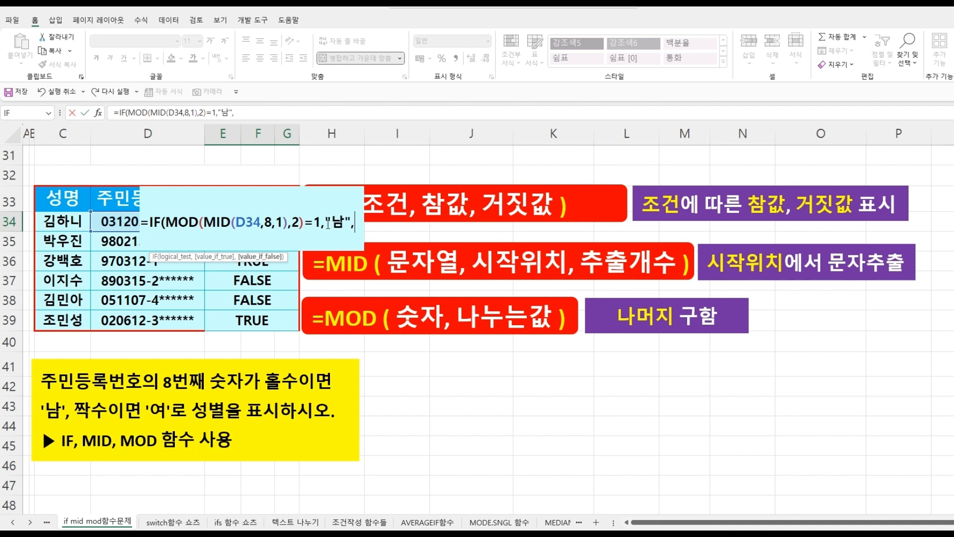
pyautogui.write('여"')
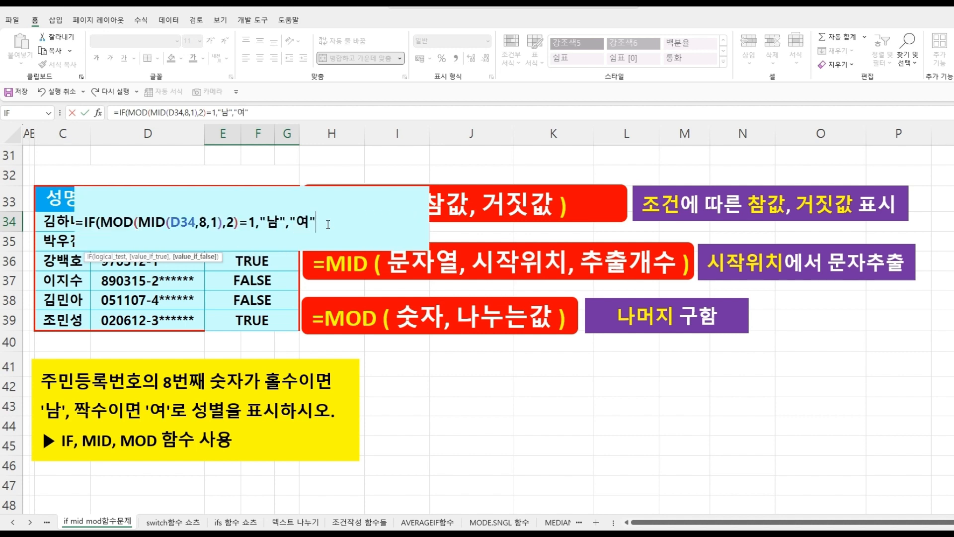
pyautogui.write(')')
pyautogui.press('Return')
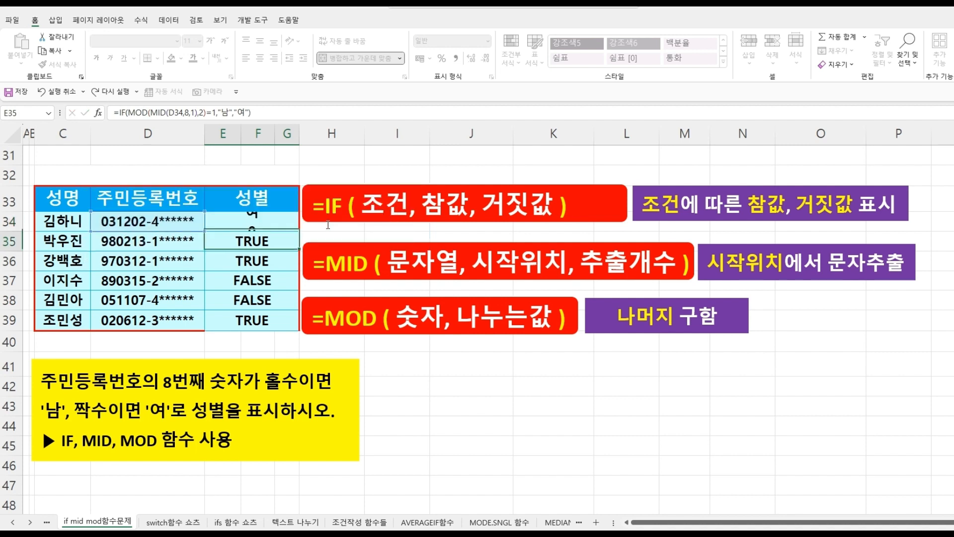
# - Fill the IF formula down through E39 and inspect the individual result cells
pyautogui.click(256, 220)
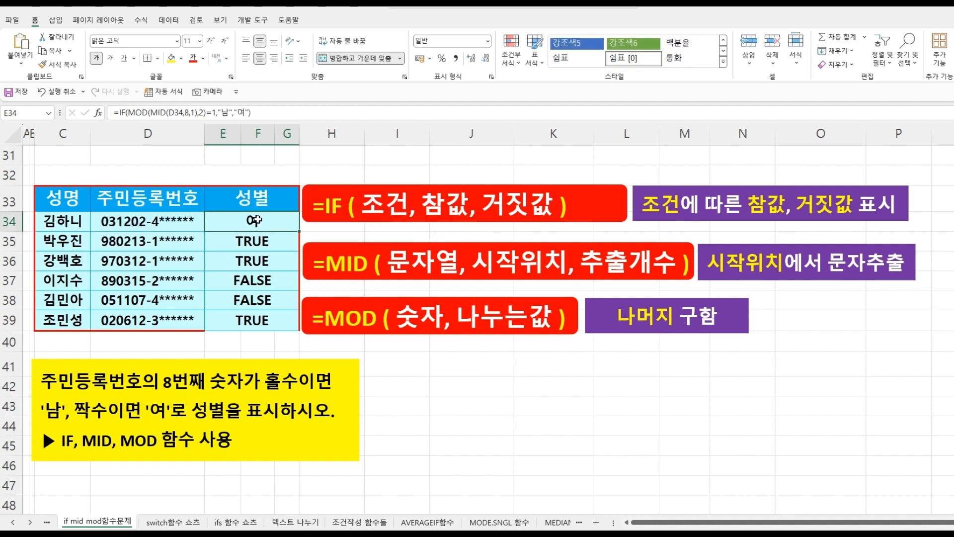
pyautogui.moveTo(299, 231); pyautogui.dragTo(288, 323)
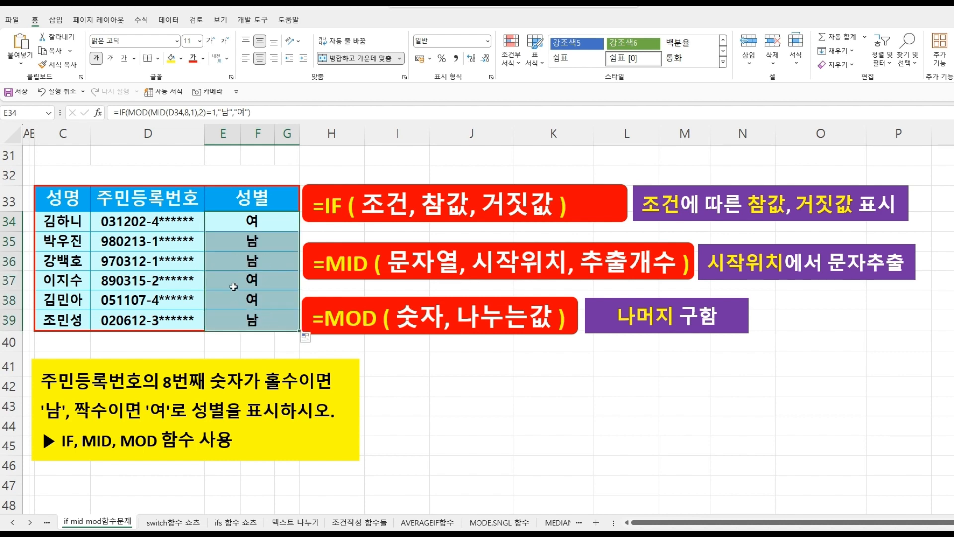
pyautogui.click(239, 224)
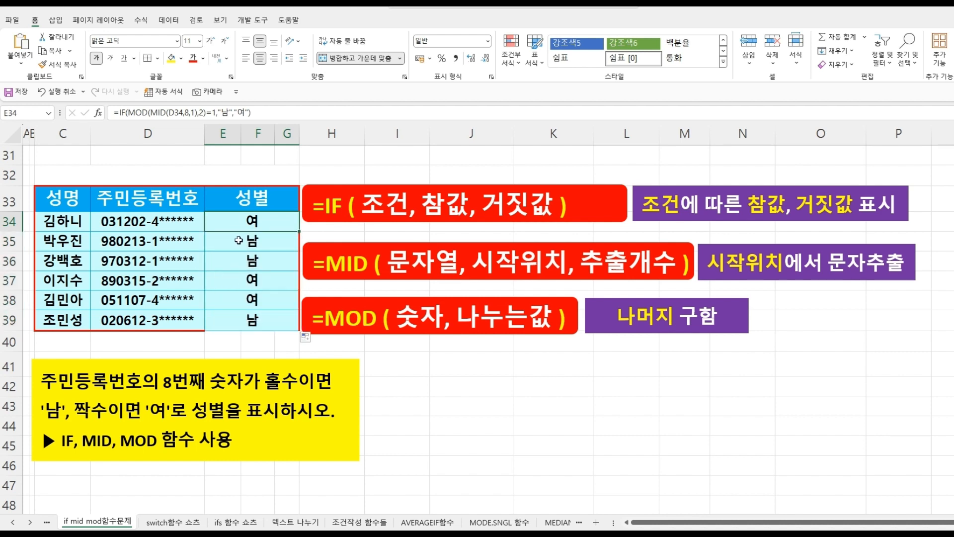
pyautogui.click(238, 241)
pyautogui.click(238, 259)
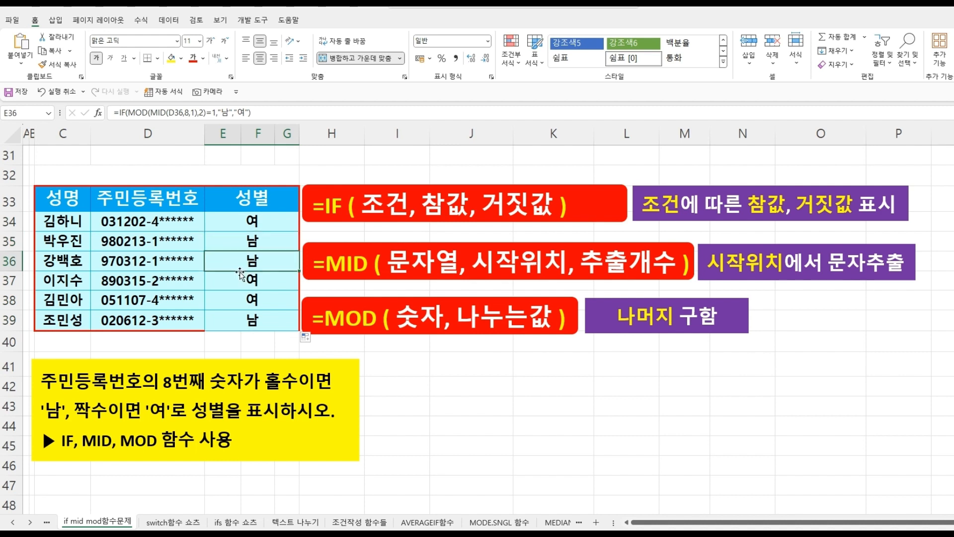
pyautogui.click(240, 274)
pyautogui.click(241, 297)
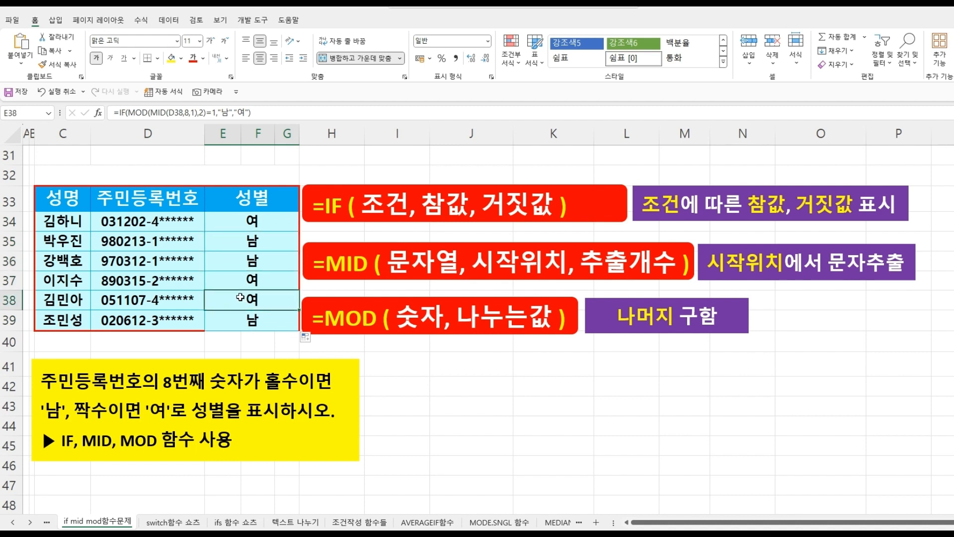
# - On the switch 함수문제 sheet, enter =MID(D34,8,1) in the first gender cell to extract the 8th digit
pyautogui.click(443, 438)
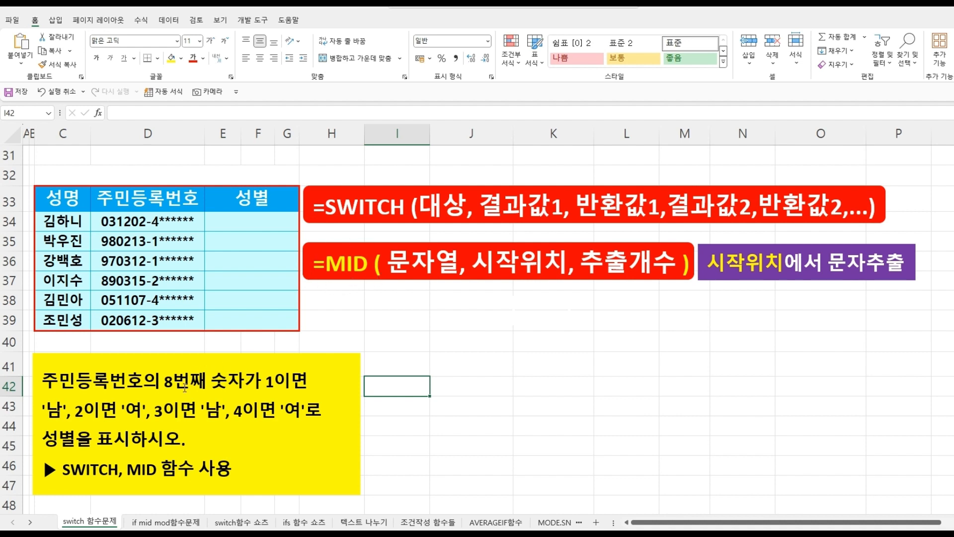
pyautogui.click(257, 223)
pyautogui.write('=')
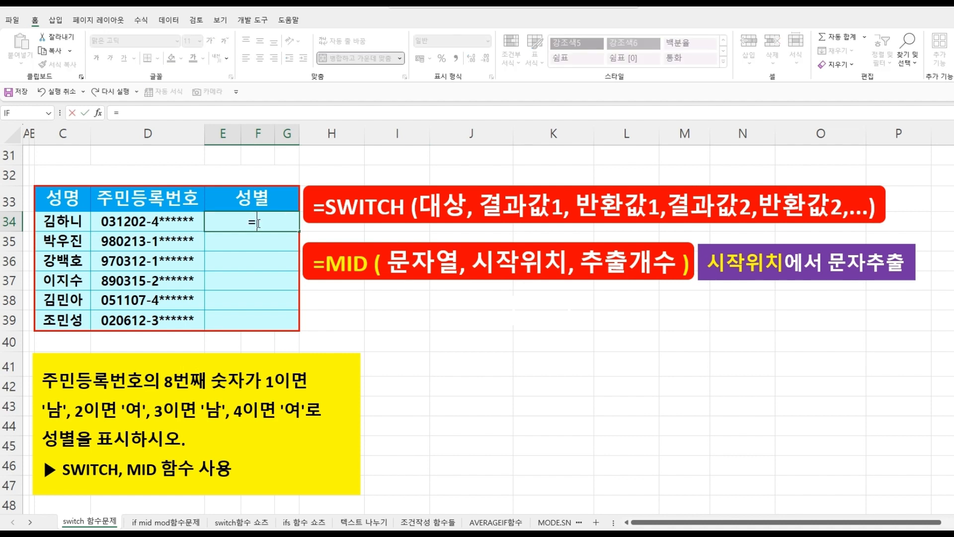
pyautogui.write('MI')
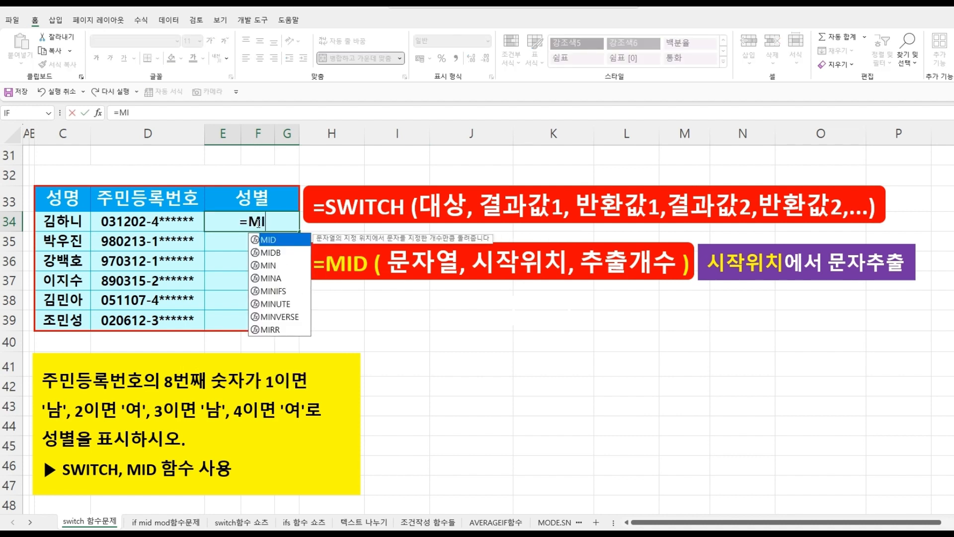
pyautogui.doubleClick(260, 239)
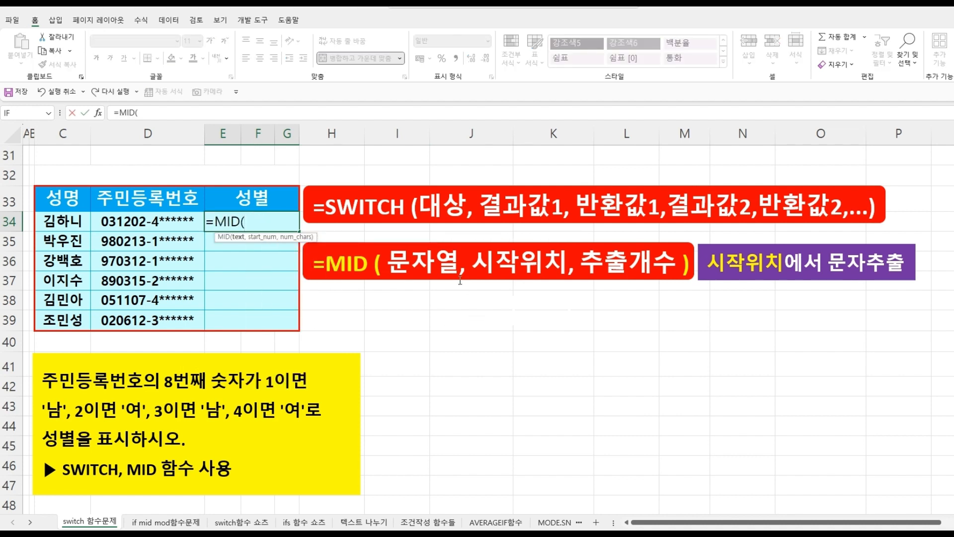
pyautogui.click(165, 219)
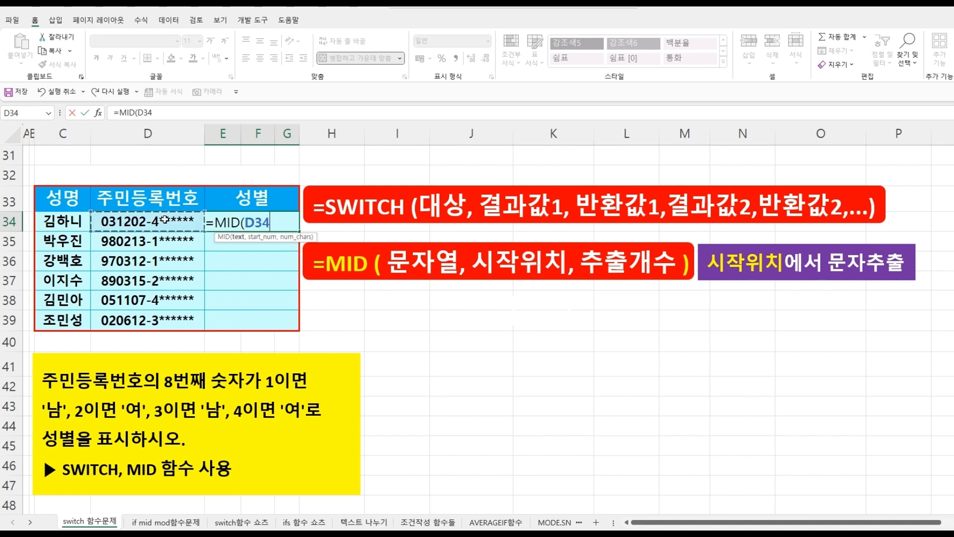
pyautogui.write(',')
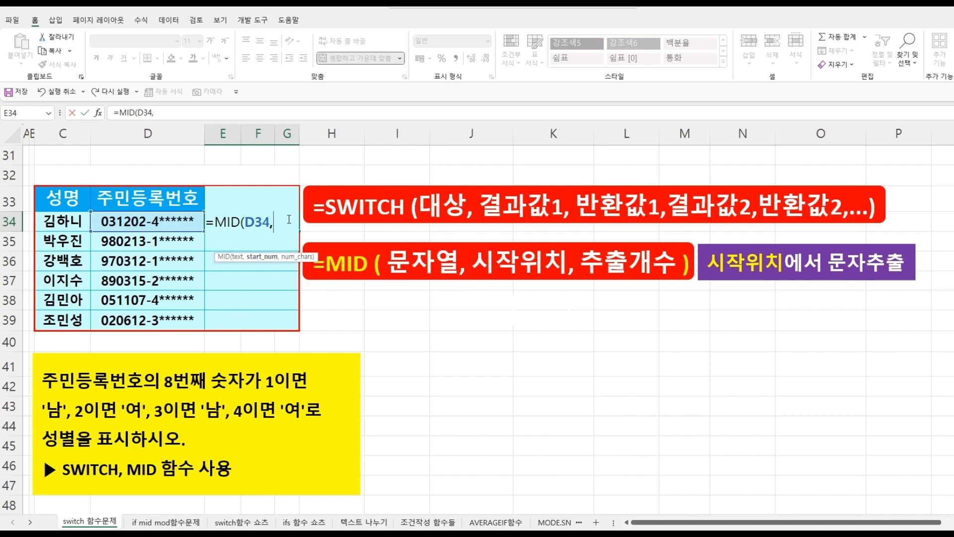
pyautogui.write('8,')
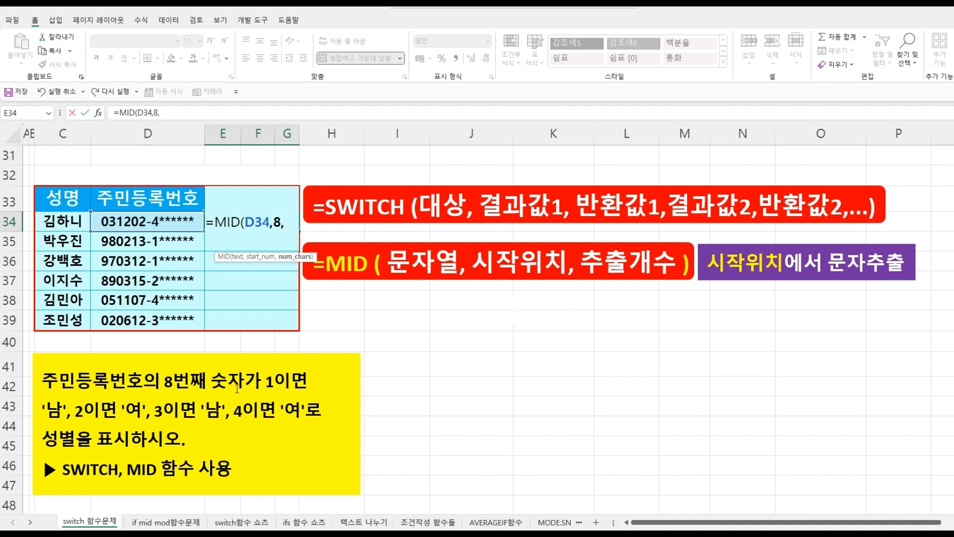
pyautogui.write('1)')
pyautogui.press('Return')
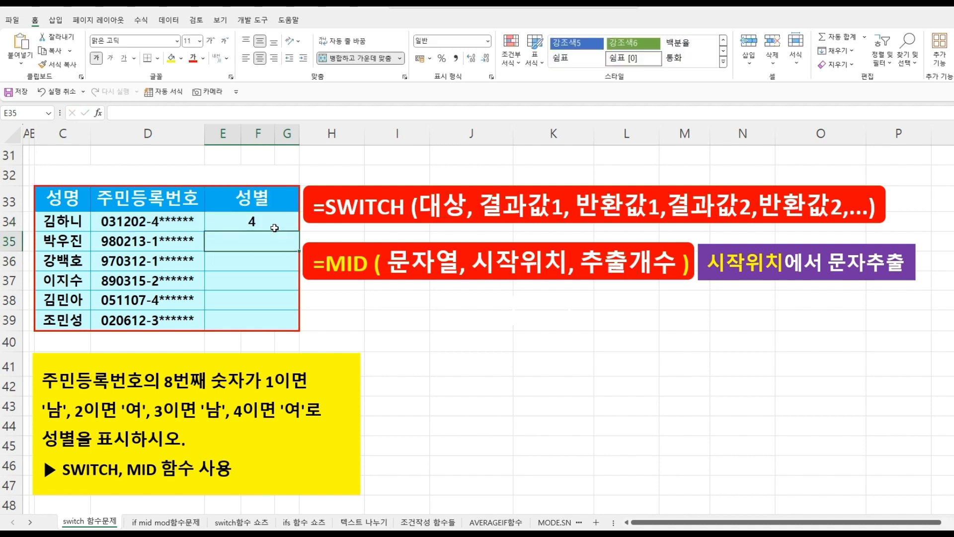
# - Fill the MID formula down through E39
pyautogui.click(273, 225)
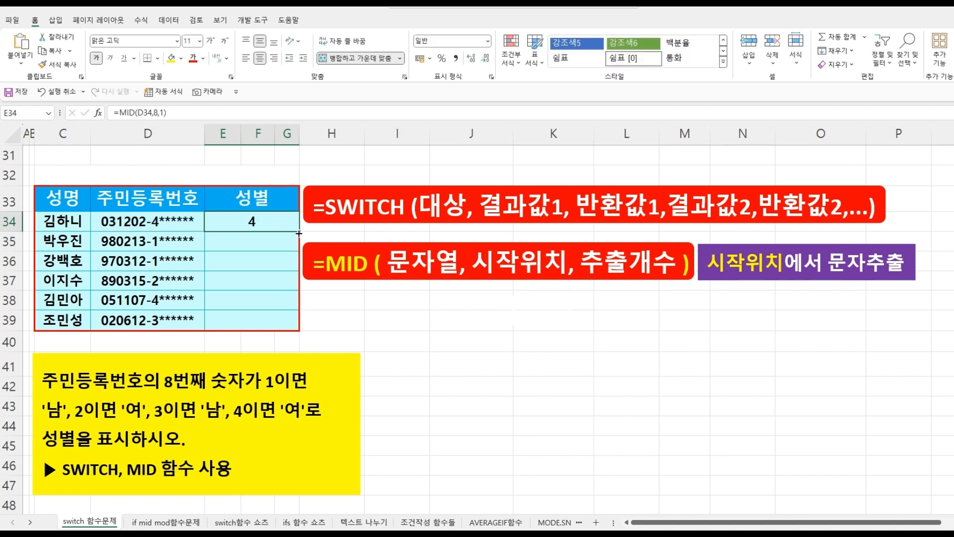
pyautogui.moveTo(299, 231); pyautogui.dragTo(300, 328)
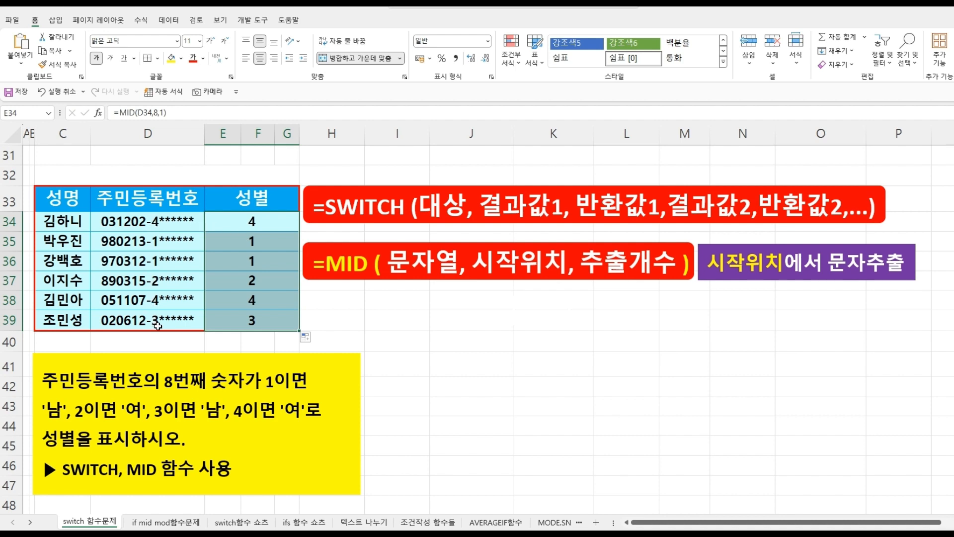
pyautogui.click(251, 222)
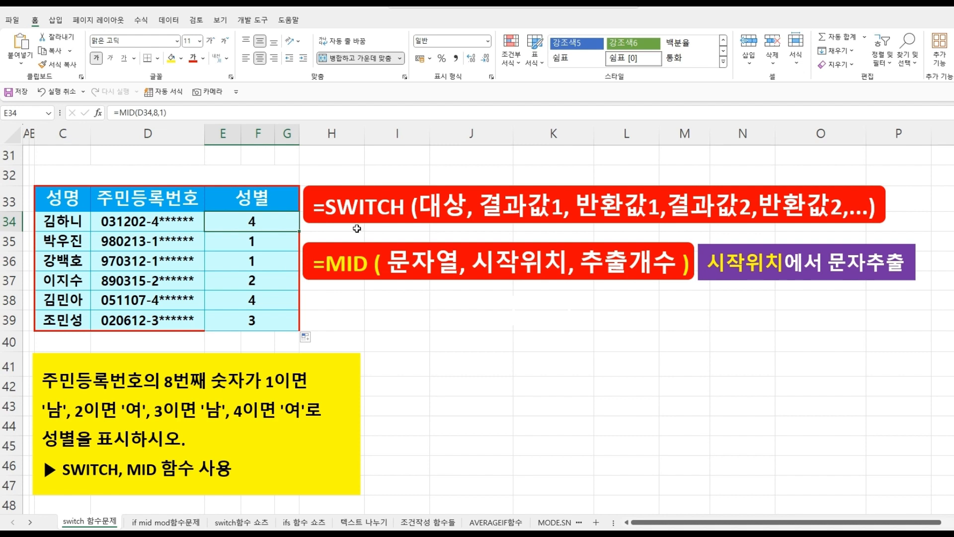
# - Wrap the first gender cell's MID formula in SWITCH and map the value 1 to "남"
pyautogui.click(121, 113)
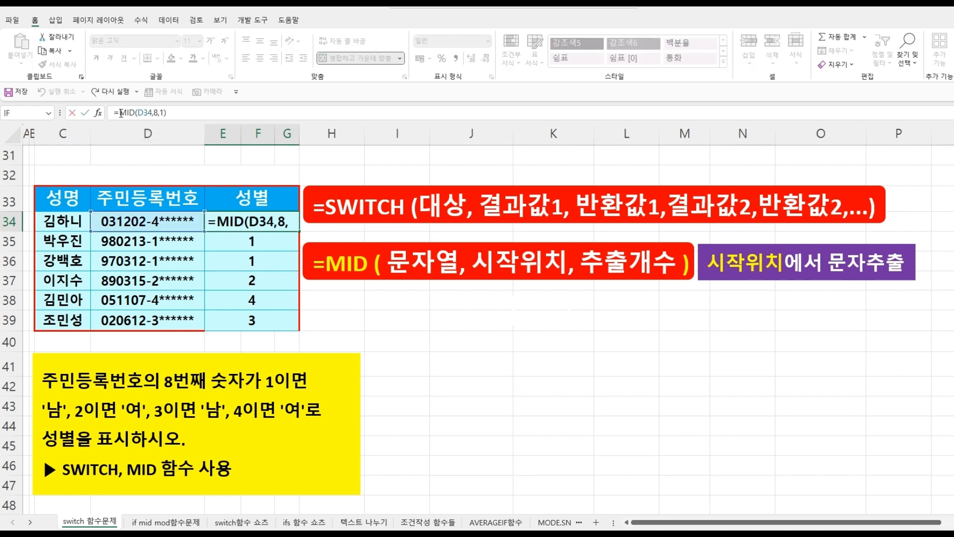
pyautogui.write('SW')
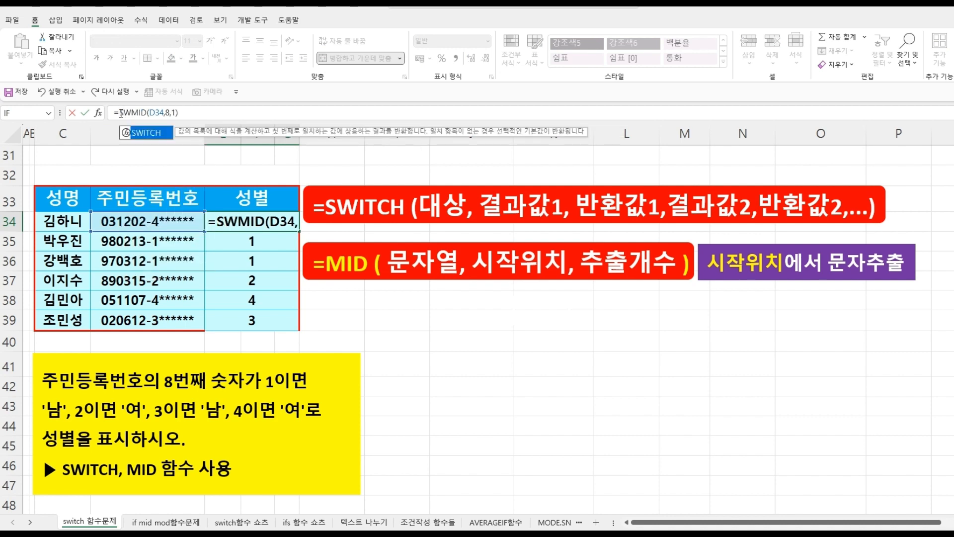
pyautogui.doubleClick(144, 133)
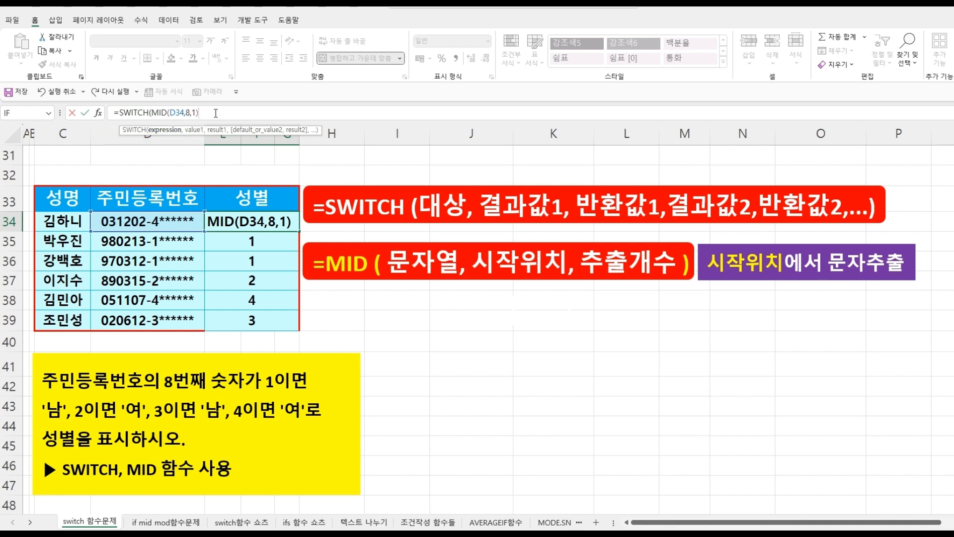
pyautogui.write(',')
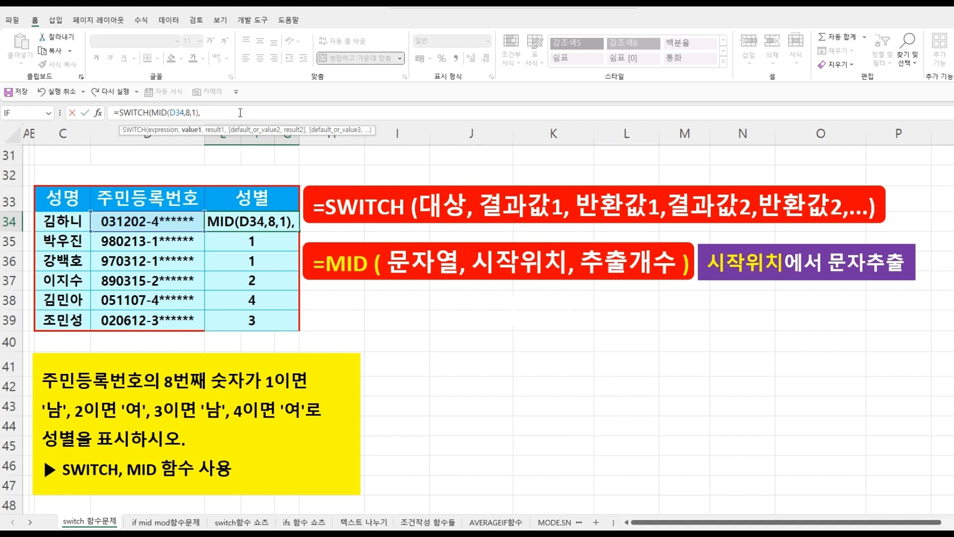
pyautogui.write('1,')
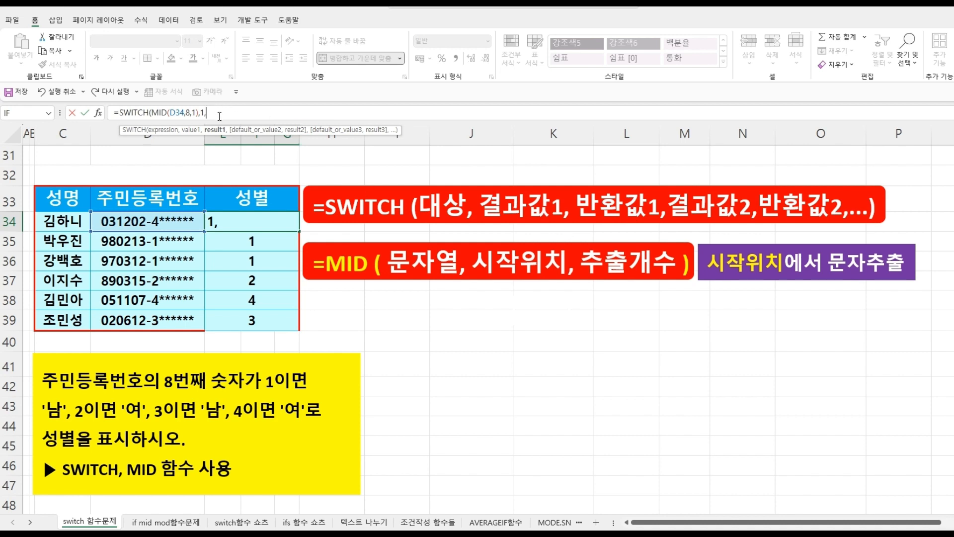
pyautogui.write('"남",')
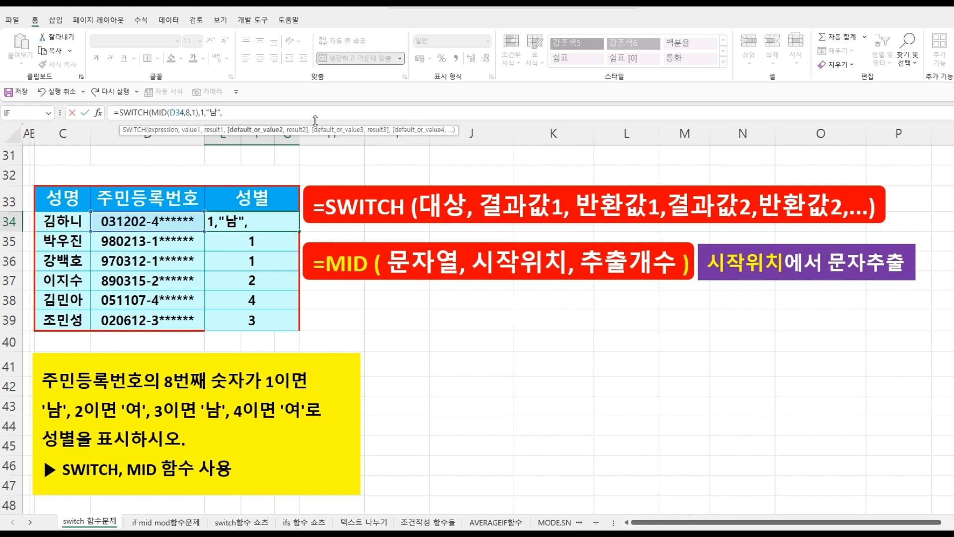
pyautogui.write('2,')
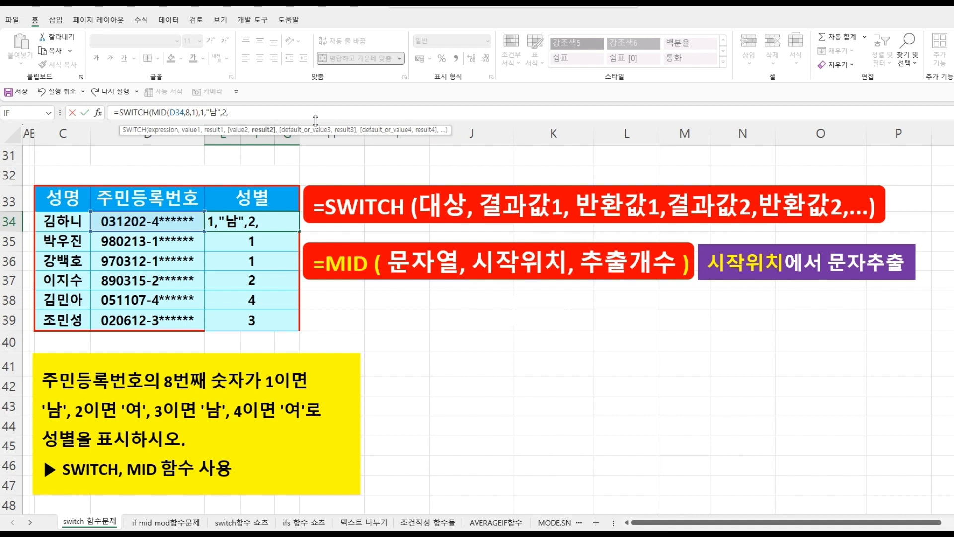
pyautogui.write('"여",')
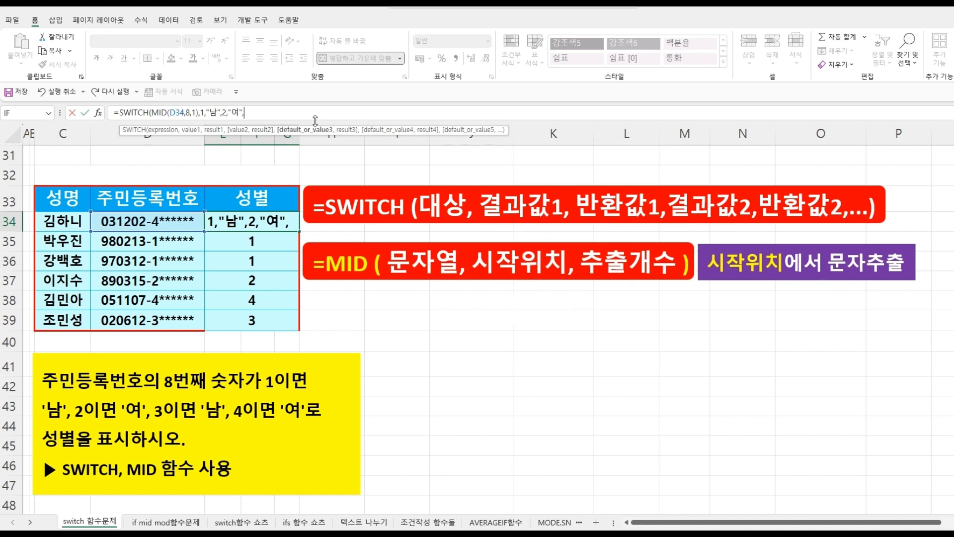
pyautogui.write('3,')
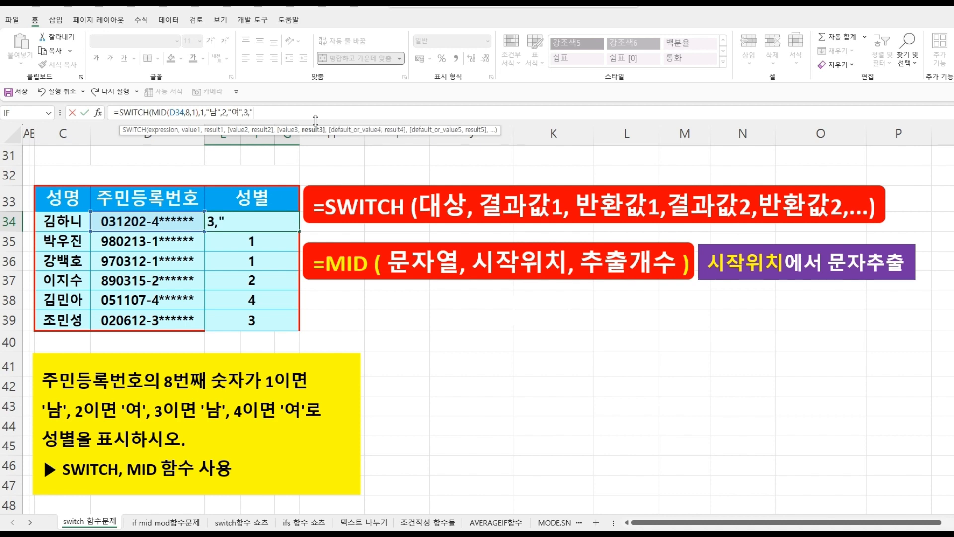
pyautogui.write('"')
pyautogui.write('나ㅁ"')
pyautogui.write(',')
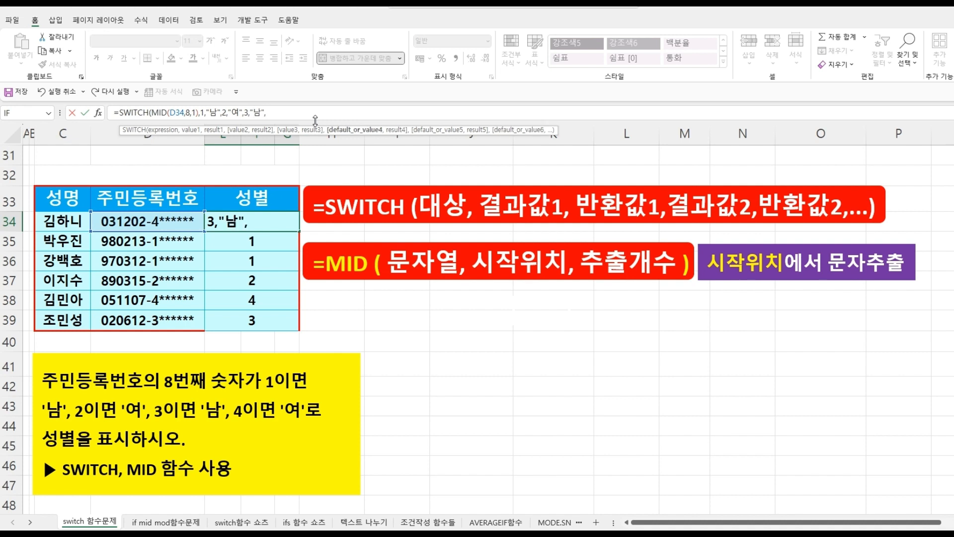
pyautogui.write('4,"')
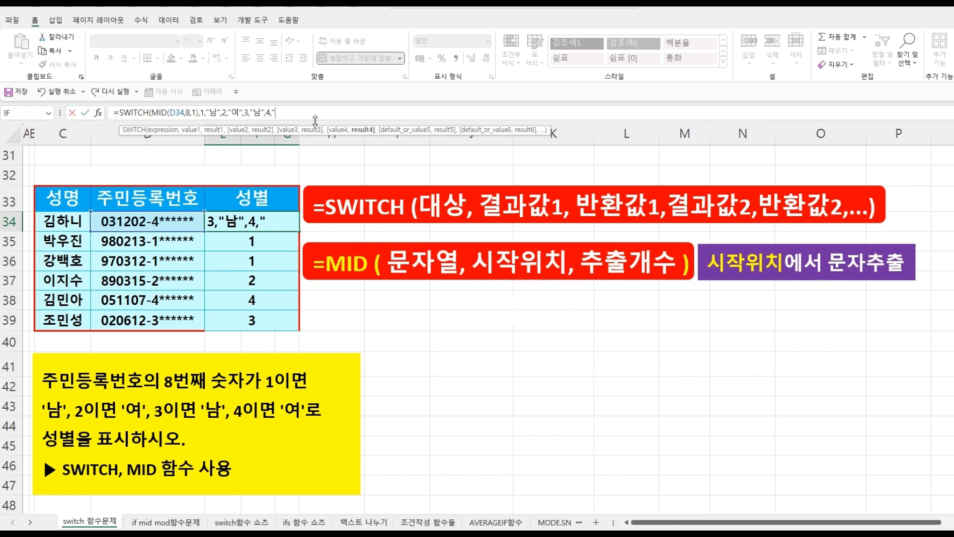
pyautogui.write('여")')
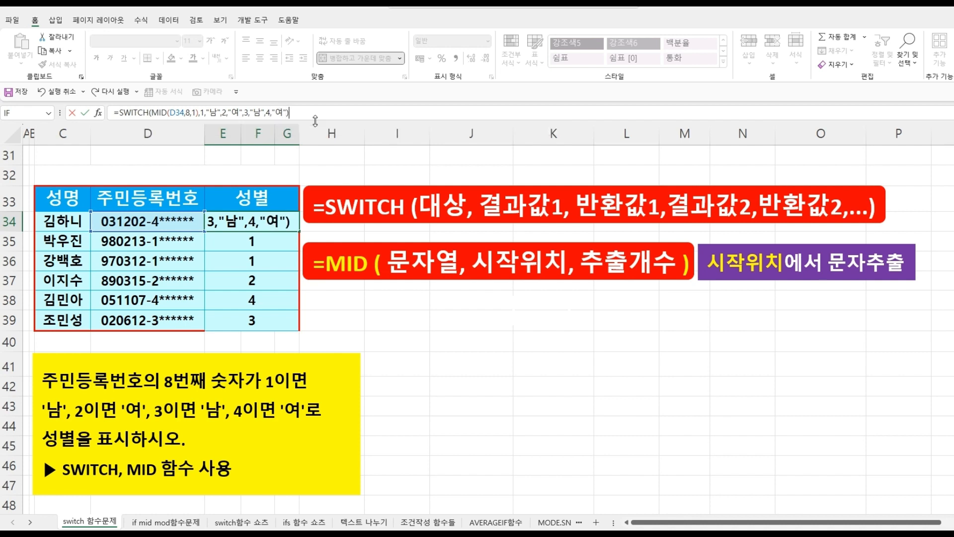
# - Complete the SWITCH formula in the first gender cell with mappings 2 to "여", 3 to "남" and 4 to "여", closing the parenthesis and entering it
pyautogui.press('Return')
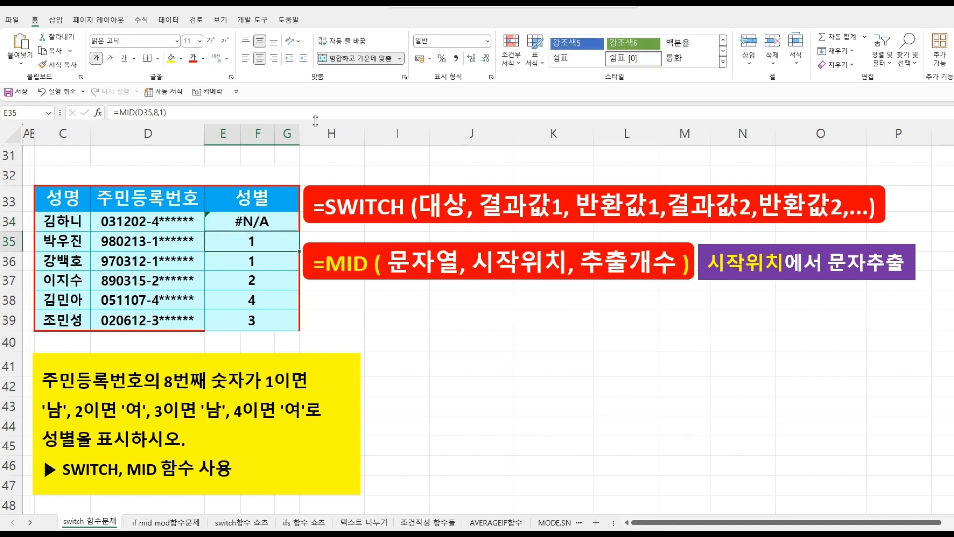
# - Fill the SWITCH formula down through E39
pyautogui.click(277, 218)
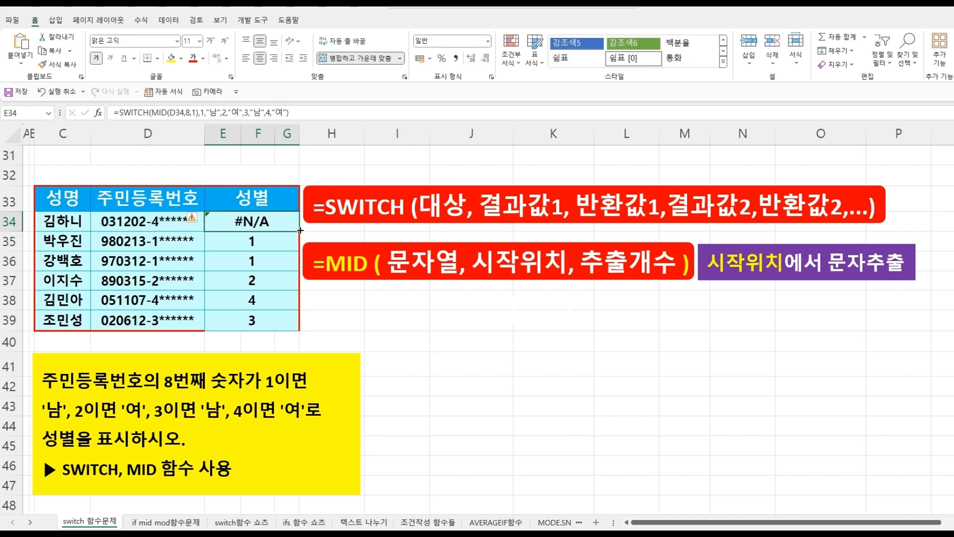
pyautogui.moveTo(295, 233); pyautogui.dragTo(294, 327)
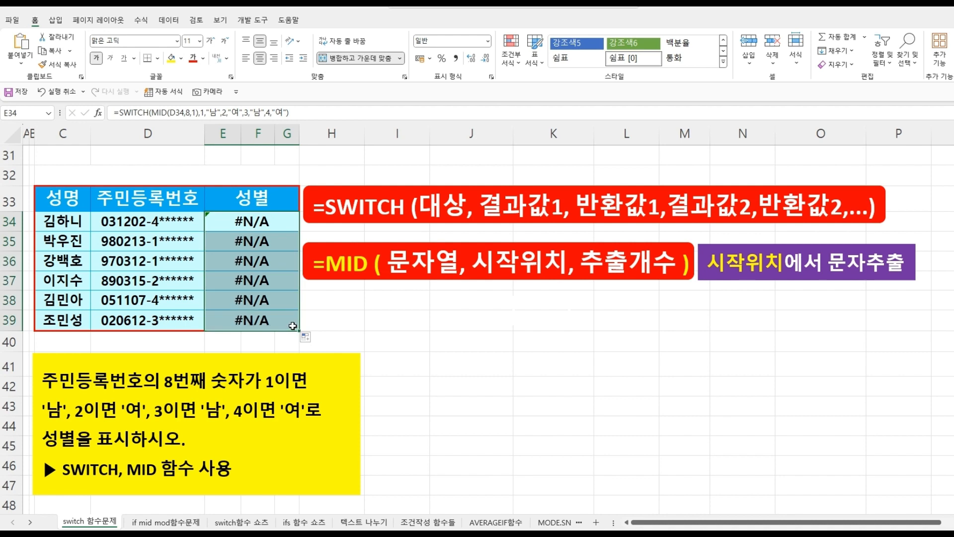
pyautogui.click(247, 218)
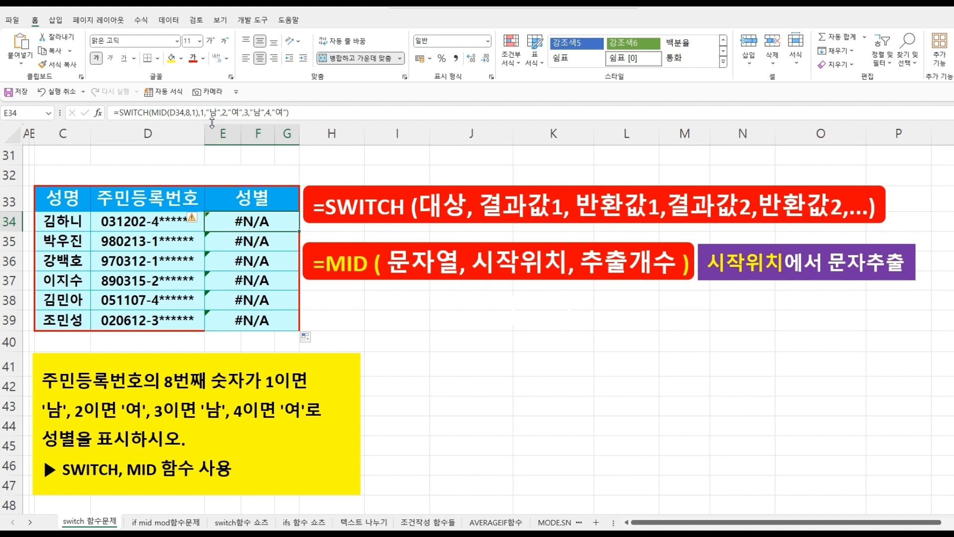
# - Edit the first gender cell's SWITCH formula so the values 1, 2, 3 and 4 are quoted as text "1", "2", "3", "4"
pyautogui.click(202, 112)
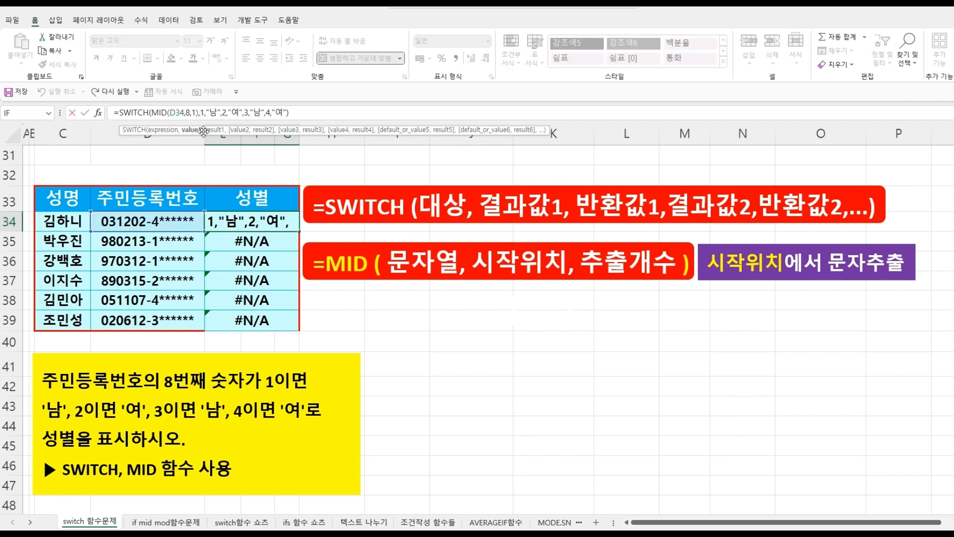
pyautogui.write('"')
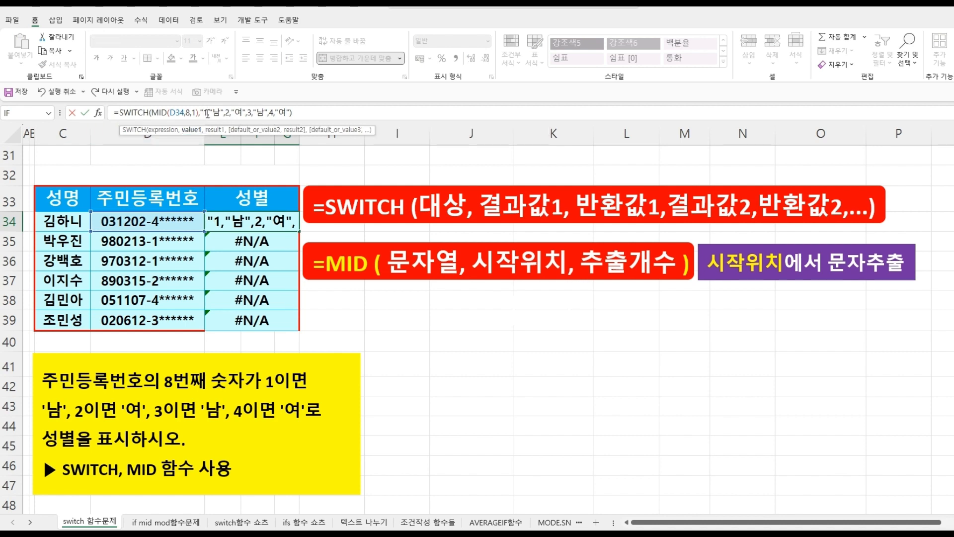
pyautogui.click(208, 113)
pyautogui.write('"')
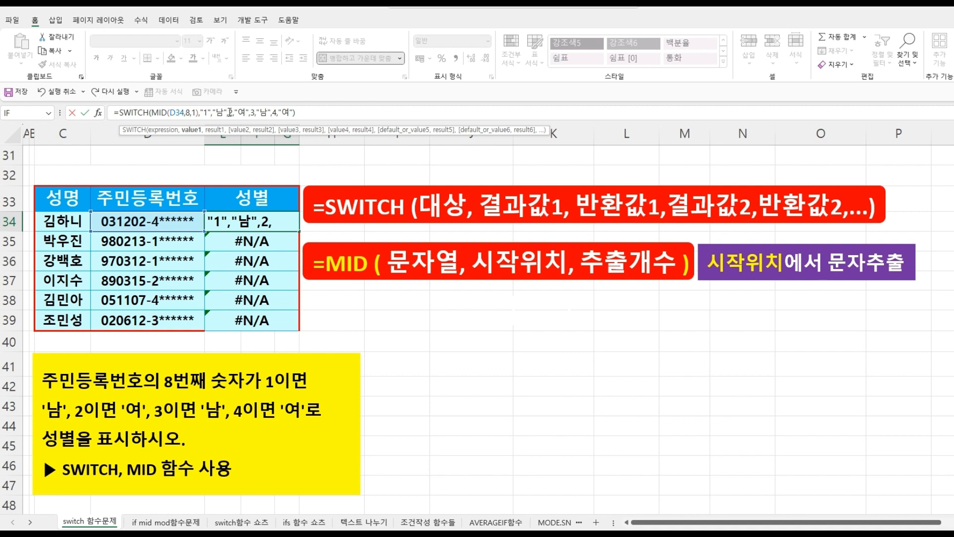
pyautogui.click(229, 112)
pyautogui.write('"')
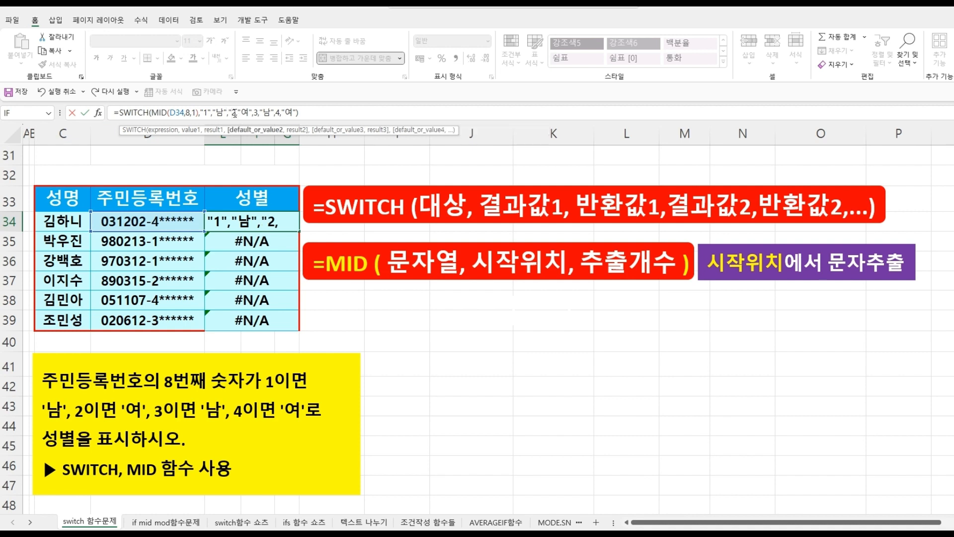
pyautogui.click(234, 112)
pyautogui.write('"')
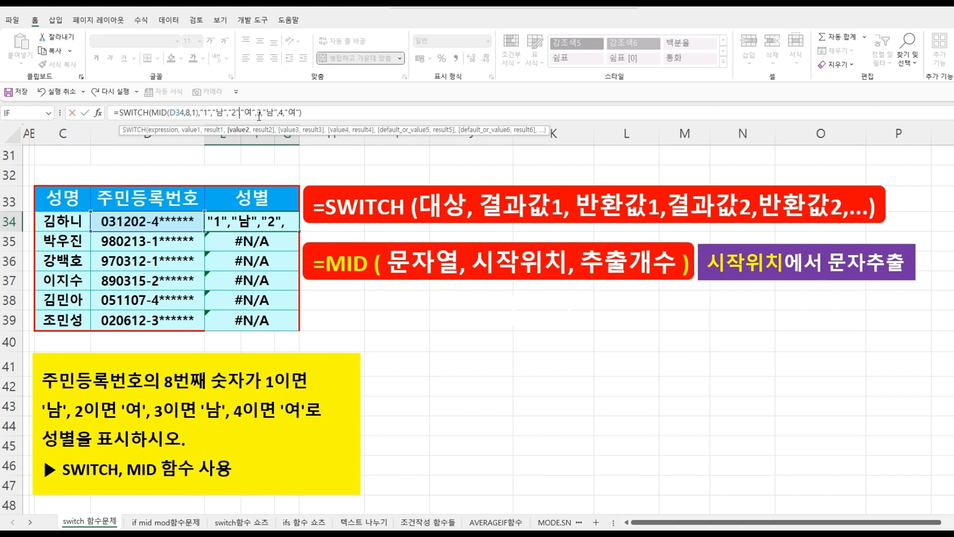
pyautogui.click(258, 112)
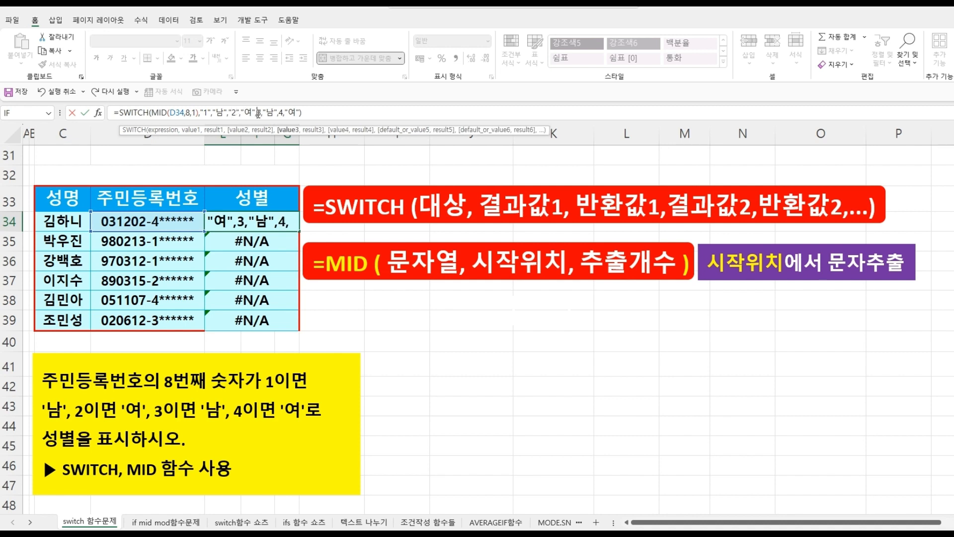
pyautogui.write('"')
pyautogui.click(263, 113)
pyautogui.write('"1')
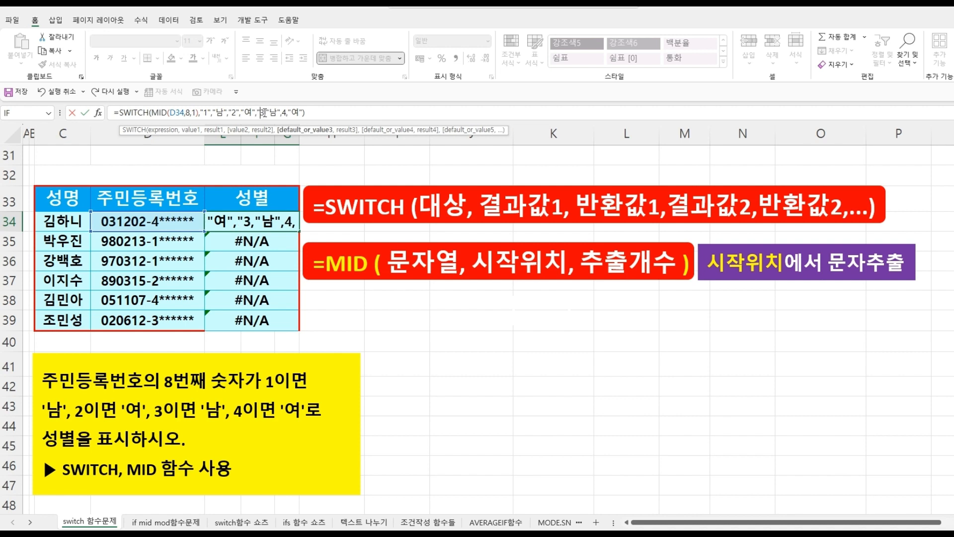
pyautogui.write('"')
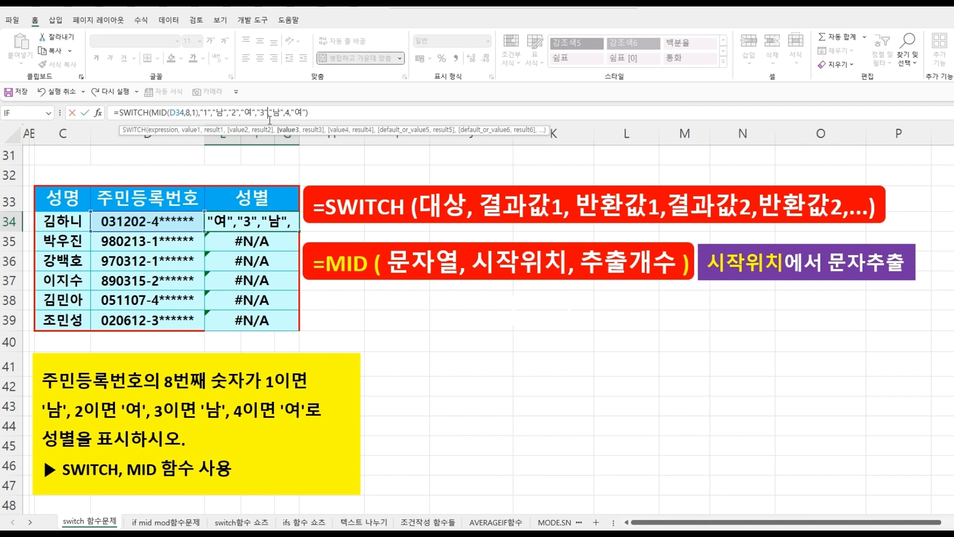
pyautogui.click(288, 114)
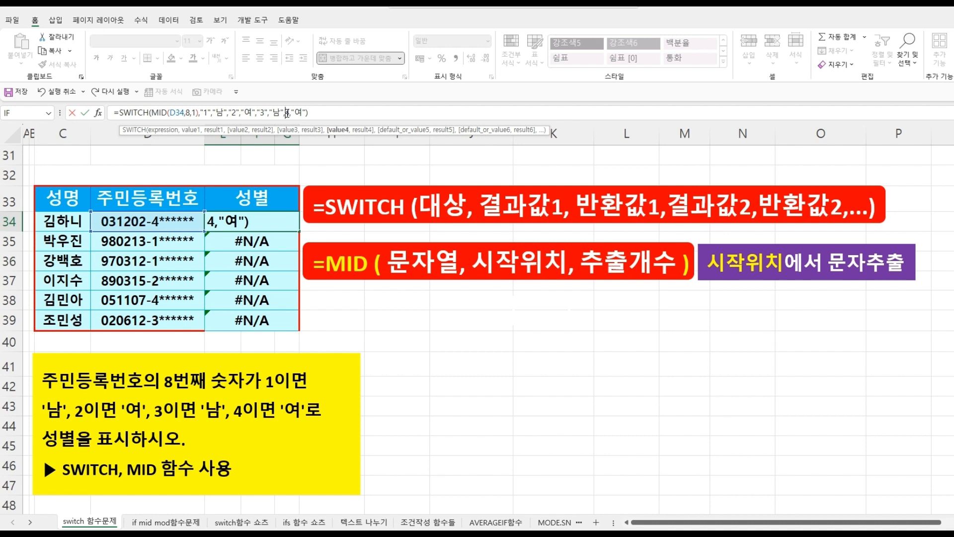
pyautogui.write('"1')
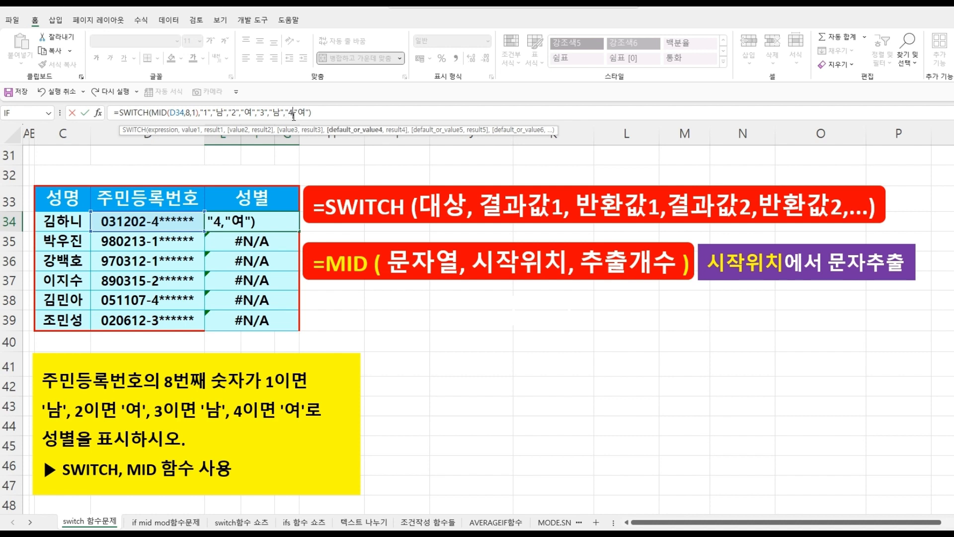
pyautogui.write('"')
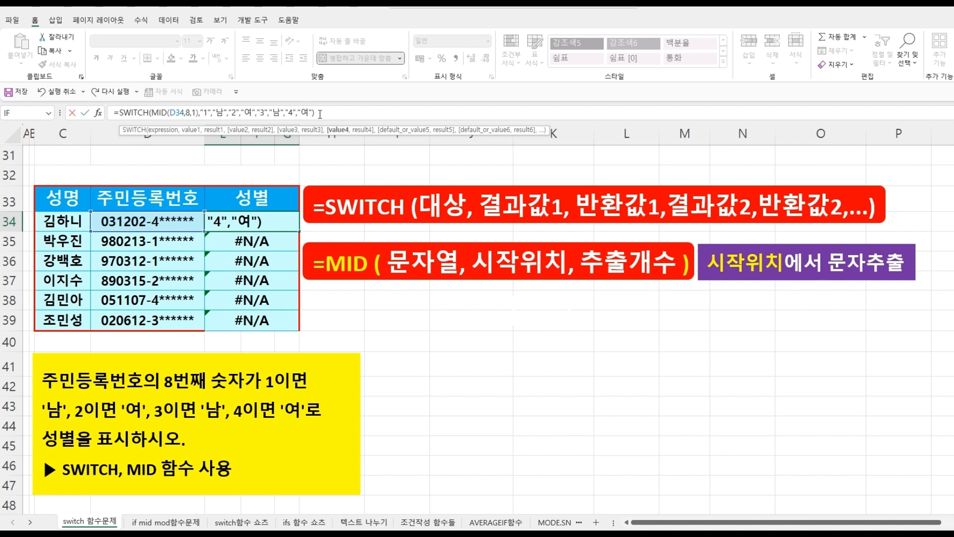
pyautogui.press('Return')
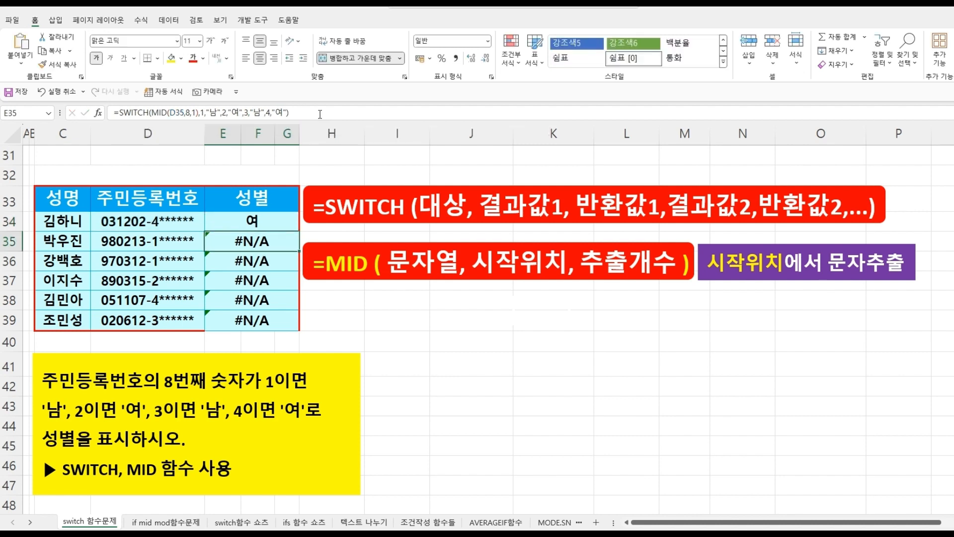
# - Fill the corrected SWITCH formula down through E39
pyautogui.click(273, 218)
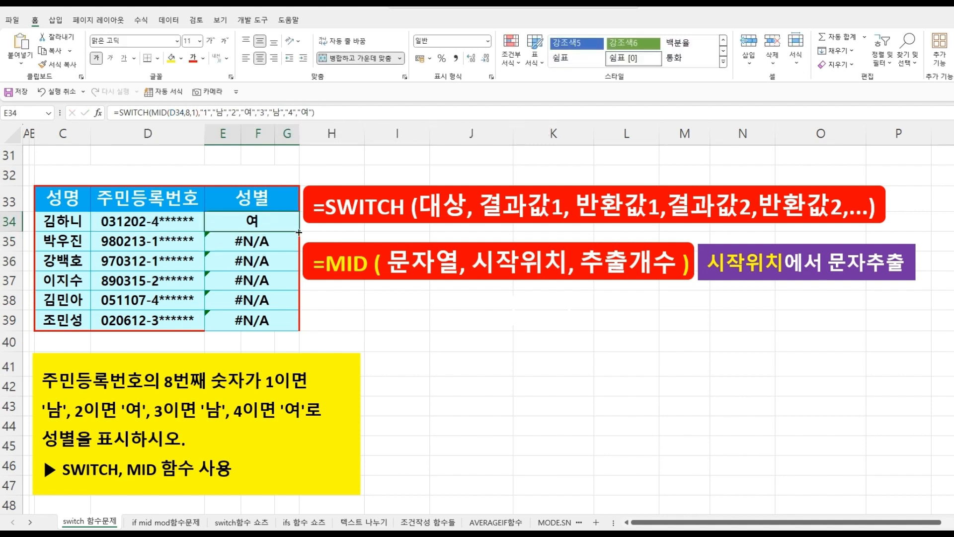
pyautogui.moveTo(299, 231); pyautogui.dragTo(293, 323)
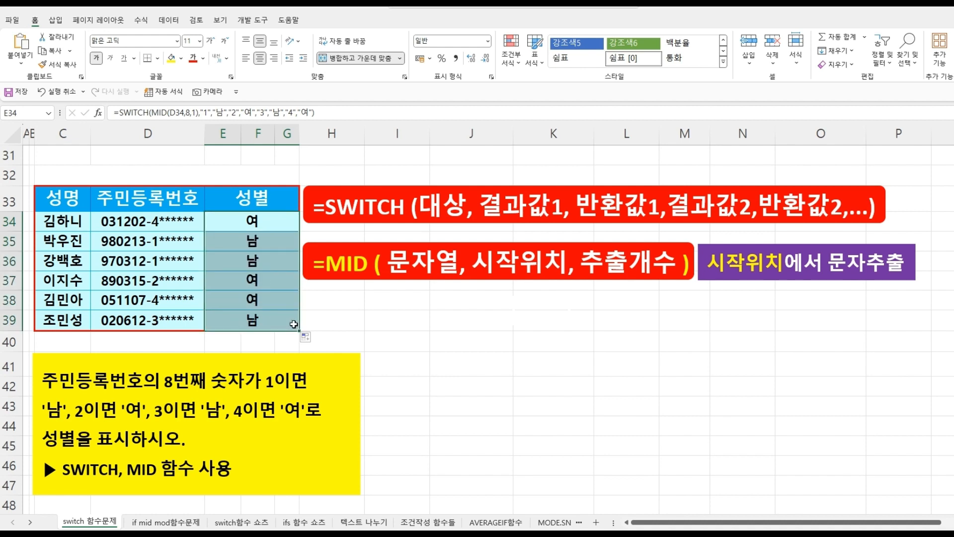
pyautogui.click(240, 223)
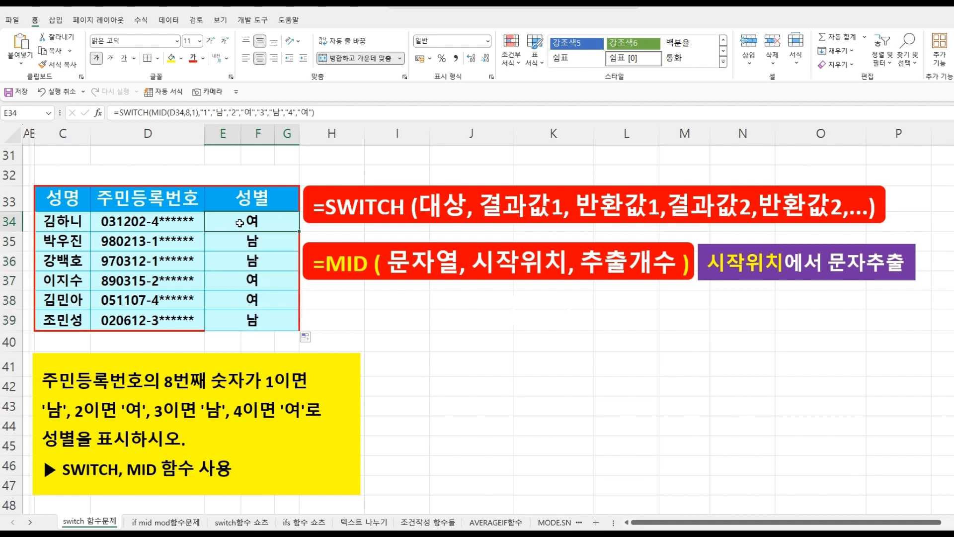
pyautogui.click(452, 382)
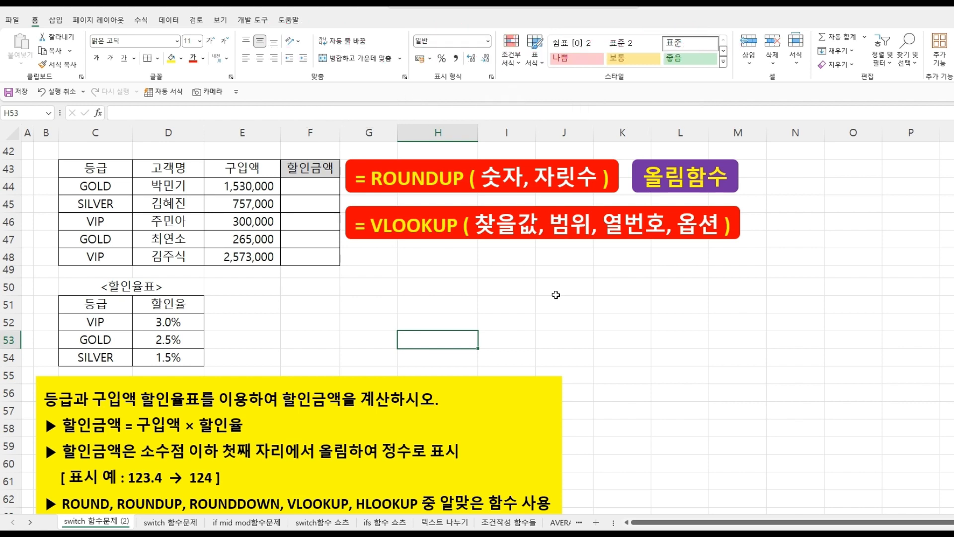
pyautogui.click(555, 294)
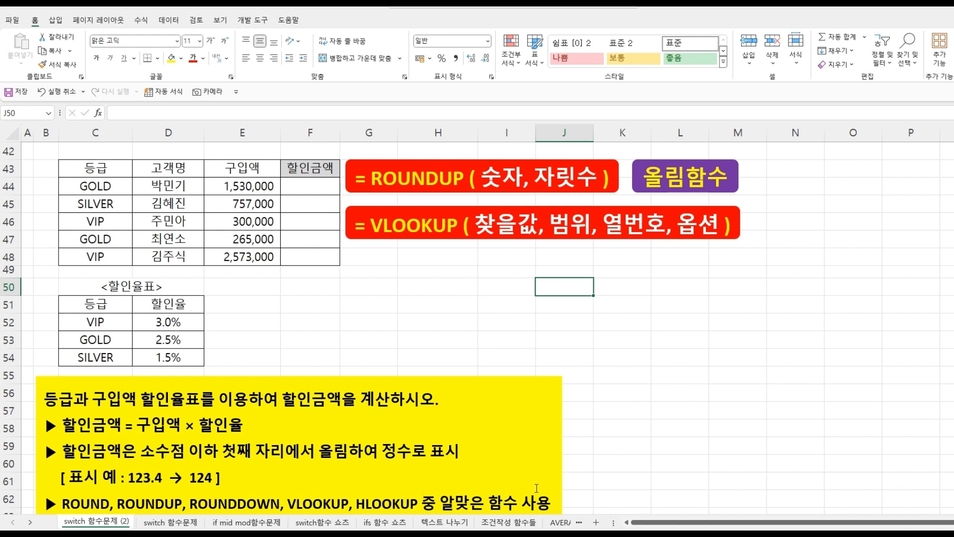
pyautogui.click(336, 312)
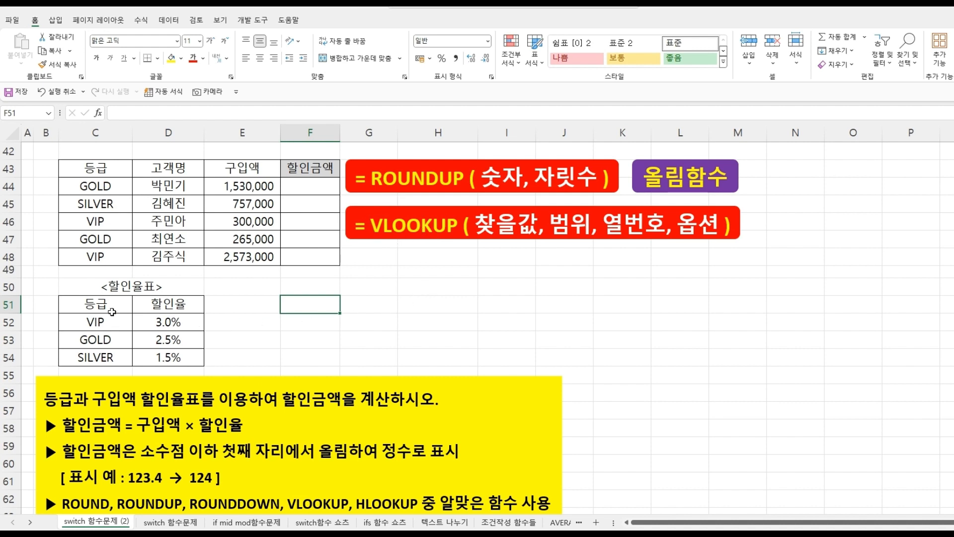
# - Copy the 할인율표 range C51:D54 and paste it transposed starting at J51
pyautogui.moveTo(109, 306); pyautogui.dragTo(167, 356)
pyautogui.hotkey('ctrl', 'c')
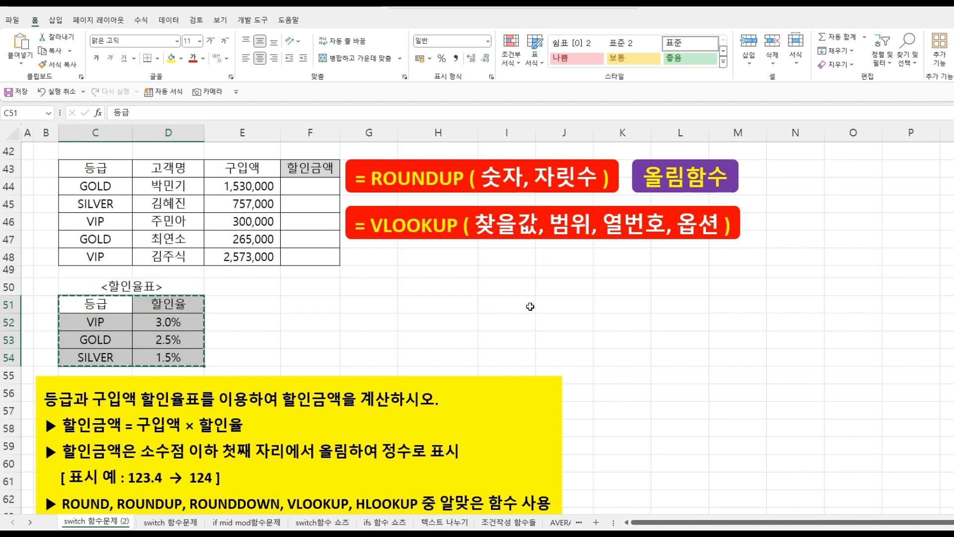
pyautogui.click(557, 308)
pyautogui.rightClick(558, 308)
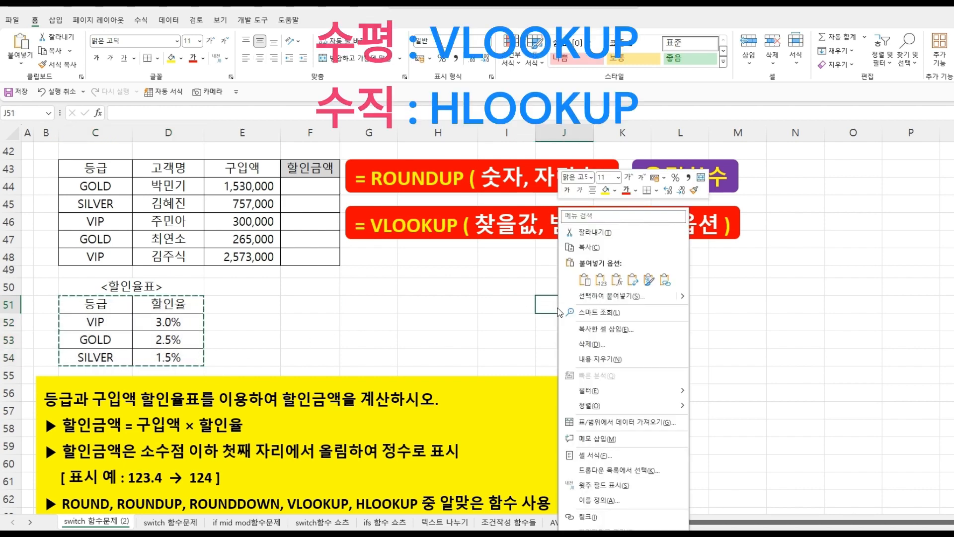
pyautogui.click(585, 302)
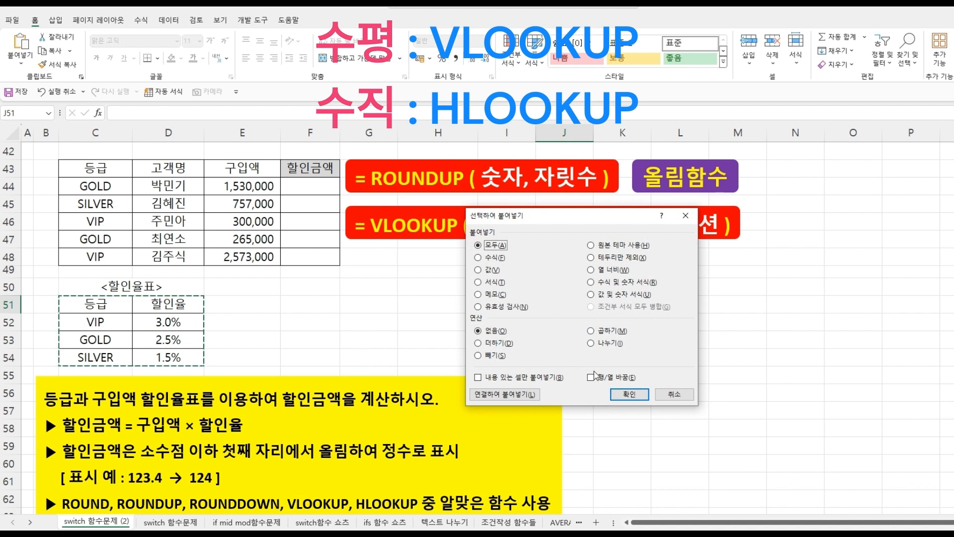
pyautogui.click(591, 377)
pyautogui.click(628, 394)
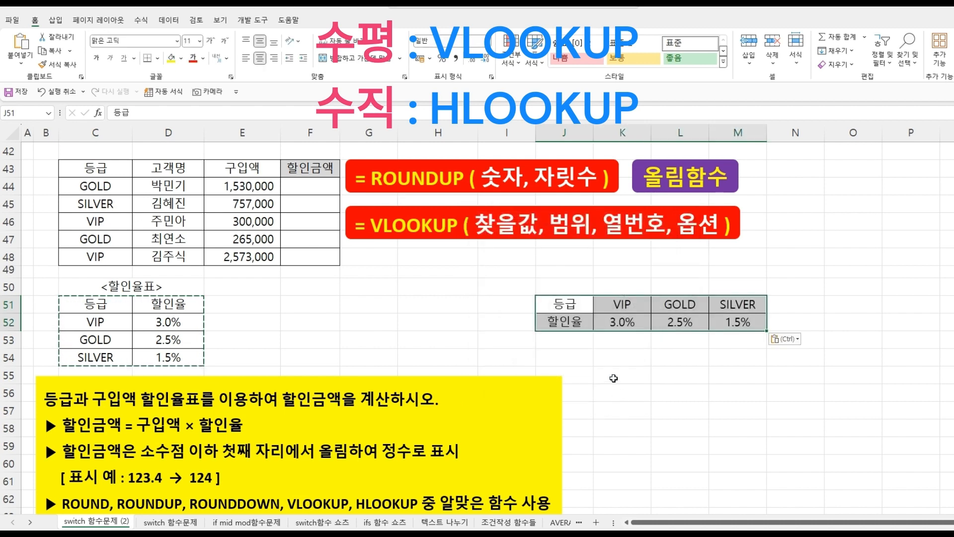
pyautogui.click(615, 378)
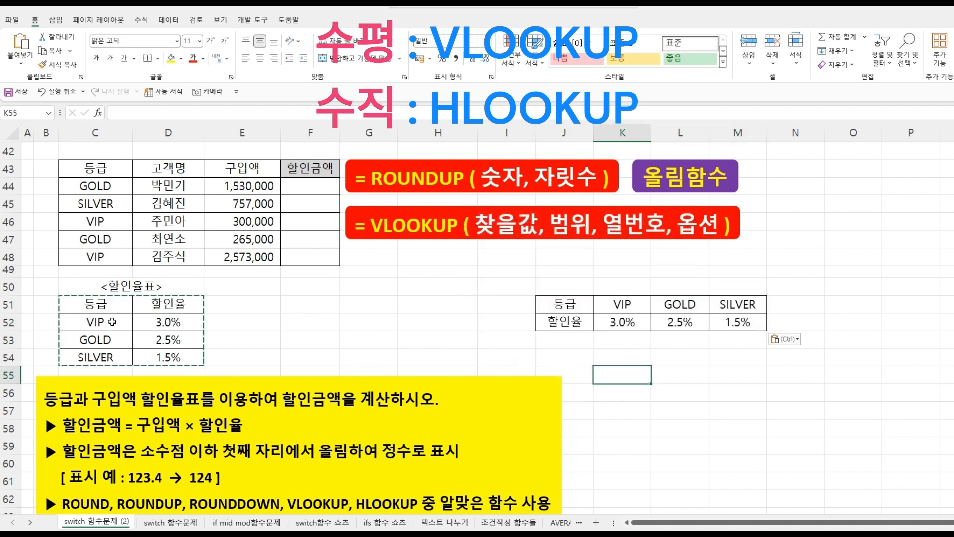
pyautogui.press('Escape')
# - Select the discount rate cells in the original and the transposed rate tables to compare them
pyautogui.moveTo(102, 320); pyautogui.dragTo(100, 358)
pyautogui.moveTo(156, 322); pyautogui.dragTo(157, 356)
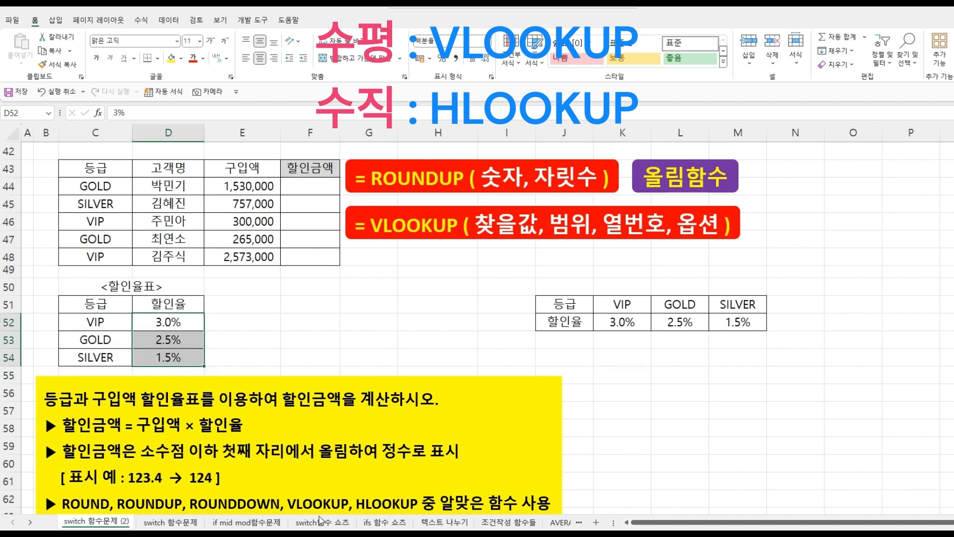
pyautogui.click(554, 336)
pyautogui.moveTo(623, 308); pyautogui.dragTo(736, 307)
pyautogui.moveTo(622, 324); pyautogui.dragTo(743, 321)
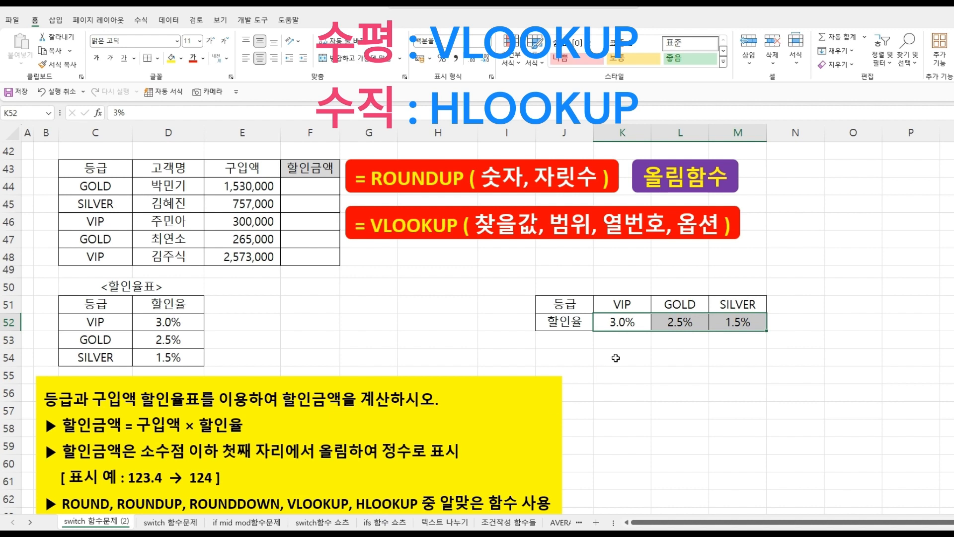
# - Start a VLOOKUP in the first discount-amount cell F44 looking up grade C44 in the absolute rate table range $C$52:$D$54
pyautogui.click(616, 356)
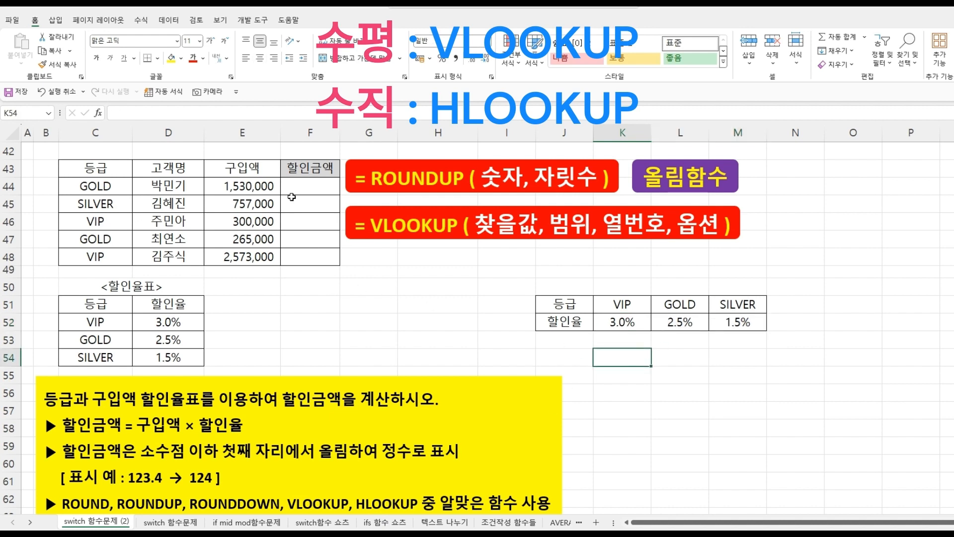
pyautogui.click(298, 185)
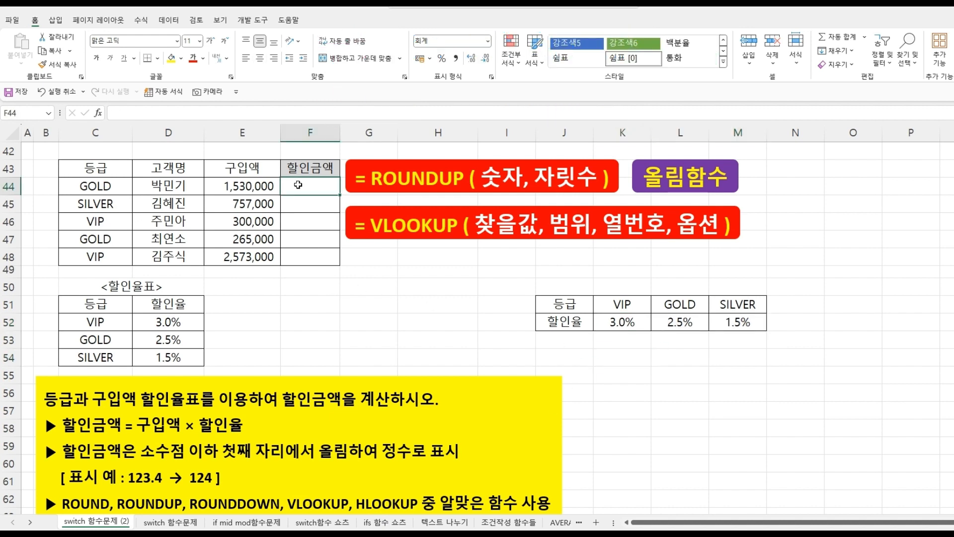
pyautogui.write('=')
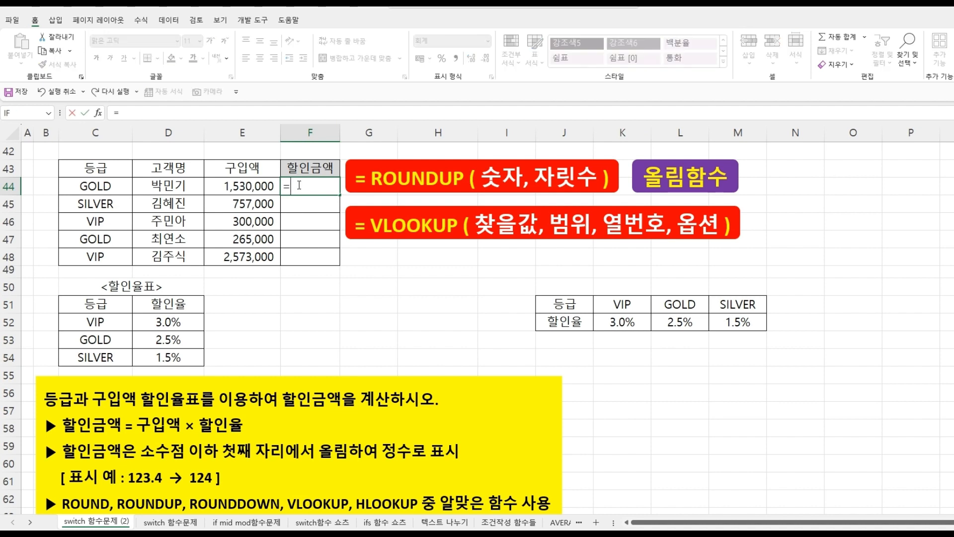
pyautogui.write('VL')
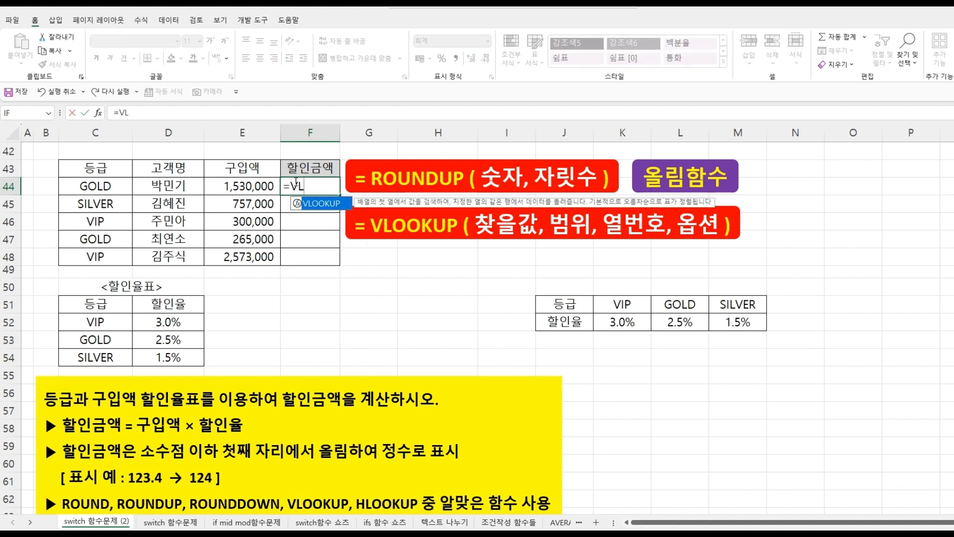
pyautogui.doubleClick(322, 204)
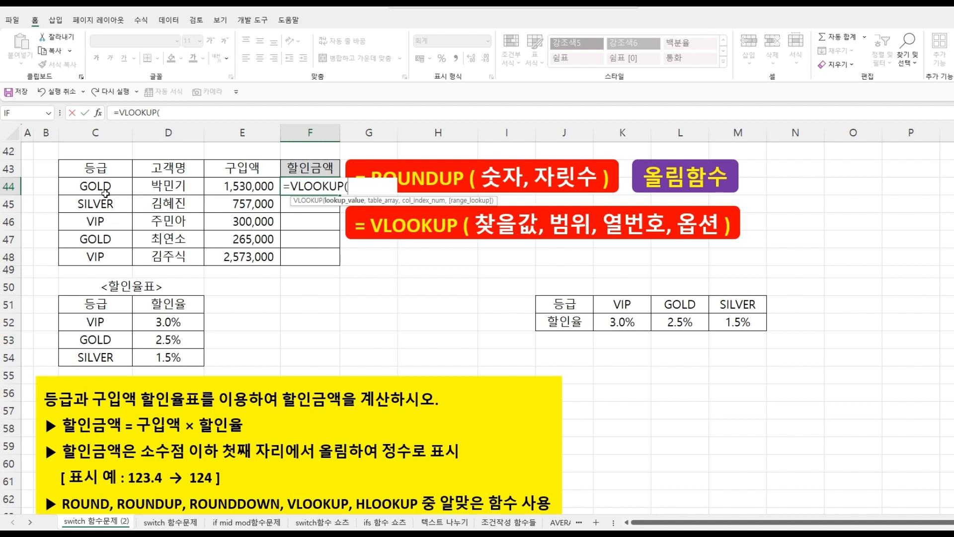
pyautogui.click(100, 186)
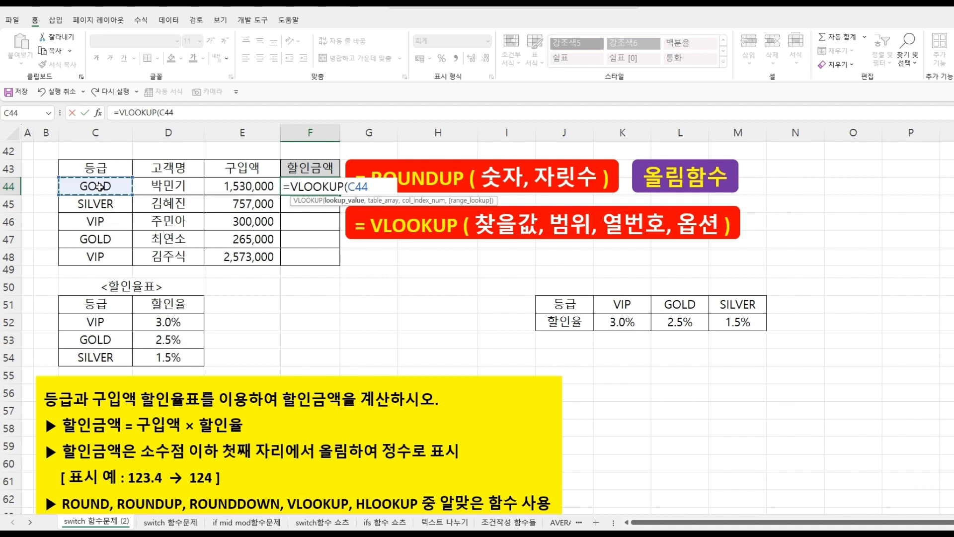
pyautogui.write(',')
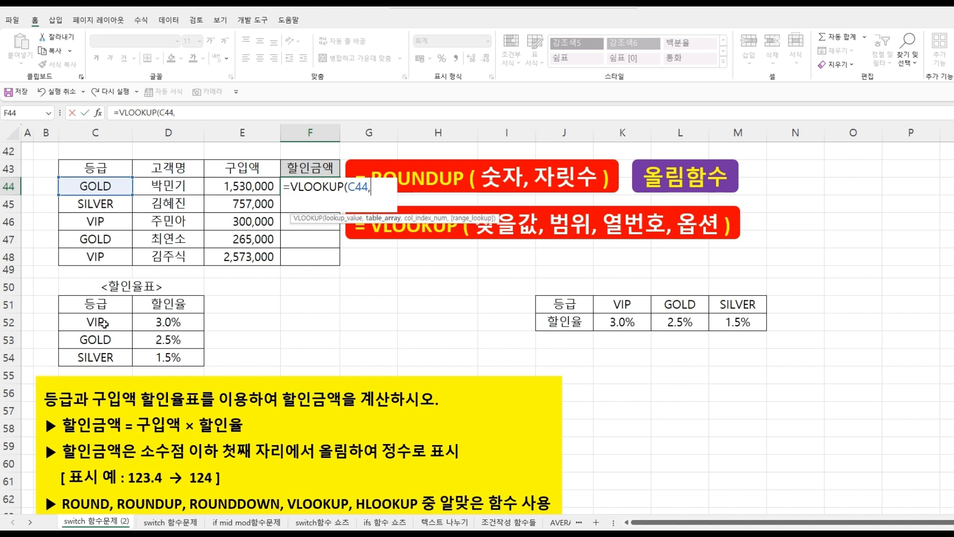
pyautogui.moveTo(105, 324); pyautogui.dragTo(163, 356)
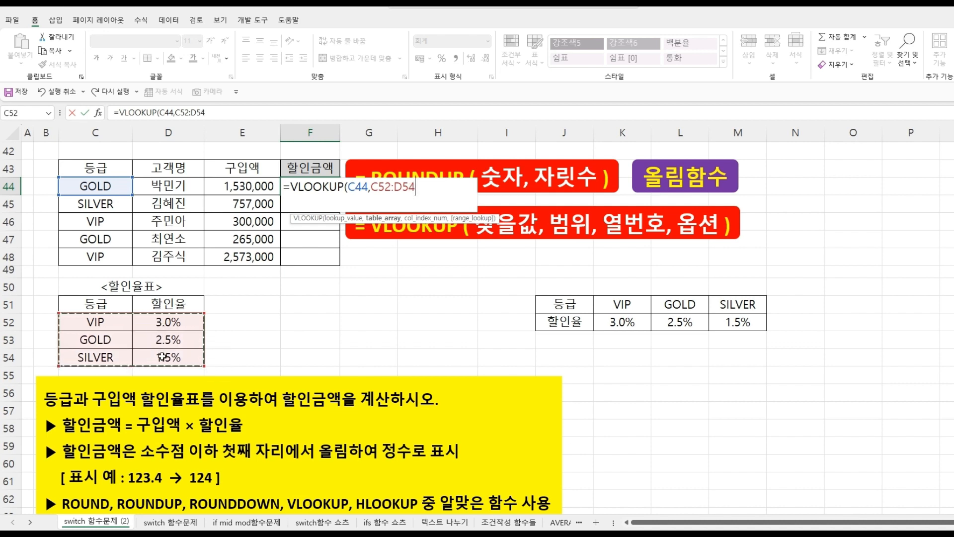
pyautogui.press('F4')
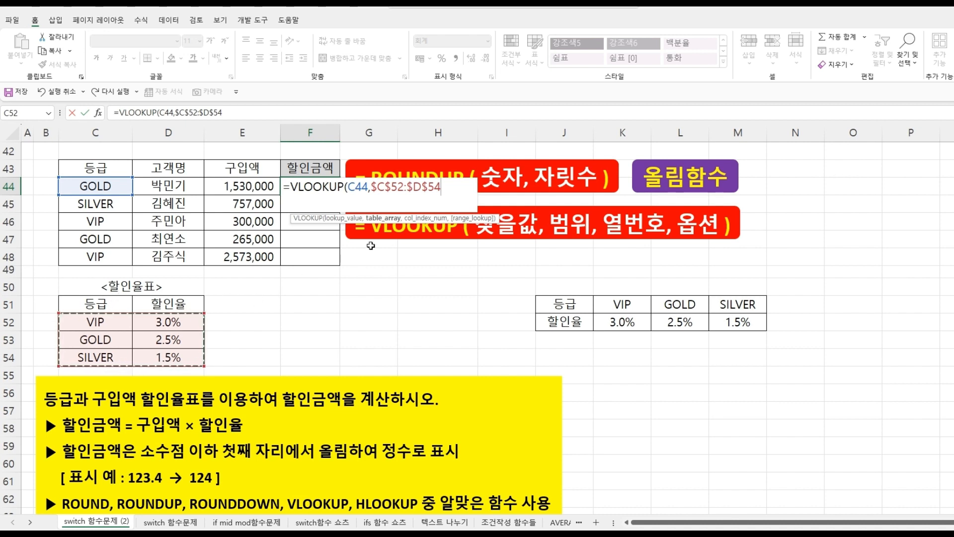
# - Complete the VLOOKUP with column index 2 and exact match FALSE, and confirm the formula
pyautogui.write(',')
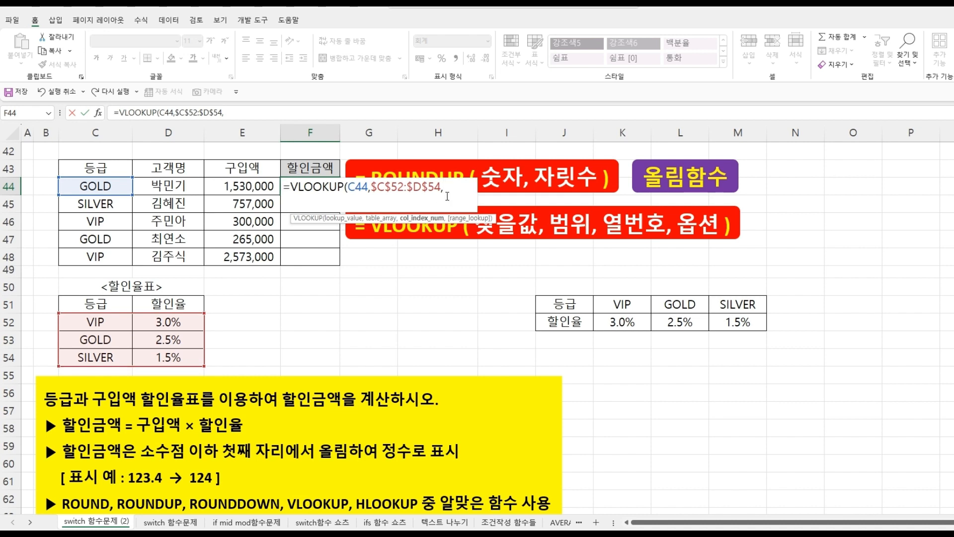
pyautogui.write('2,')
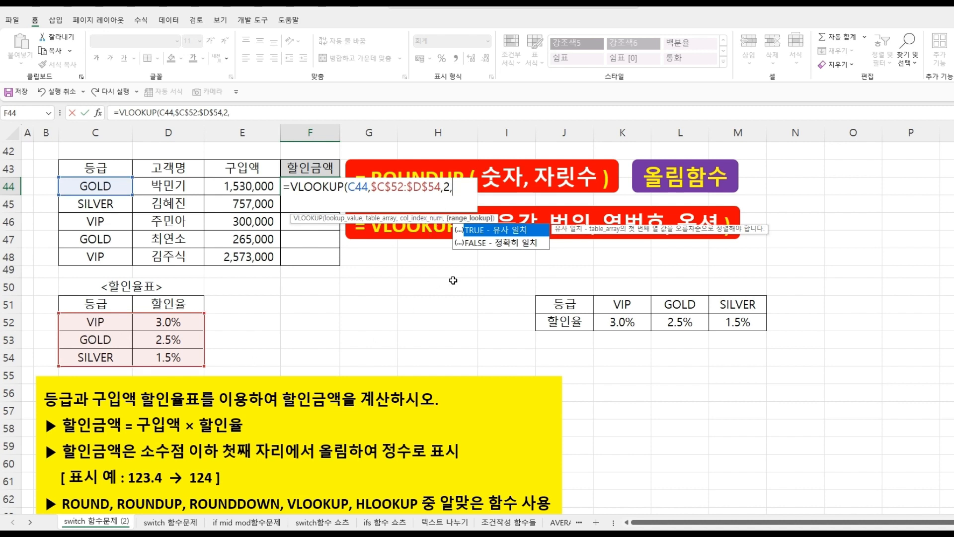
pyautogui.doubleClick(507, 242)
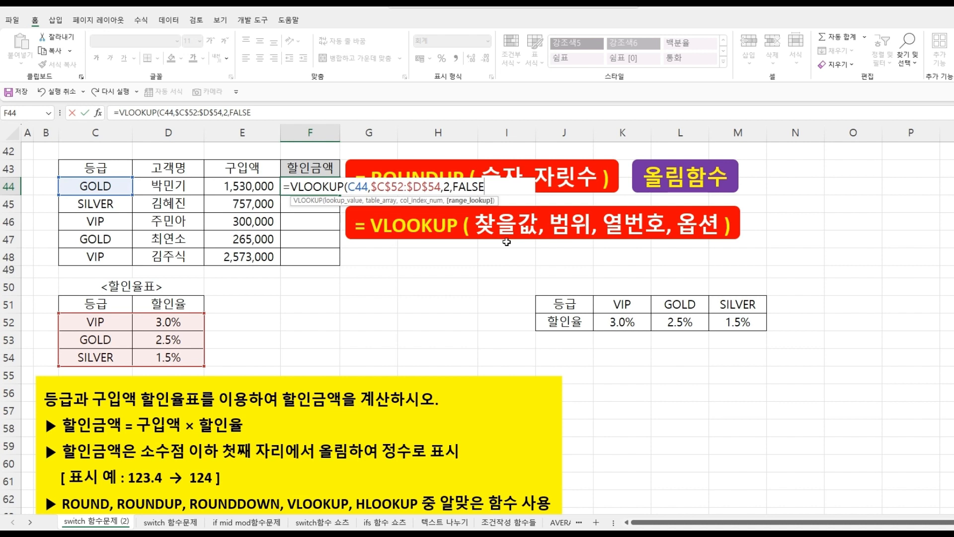
pyautogui.write(')')
pyautogui.press('Return')
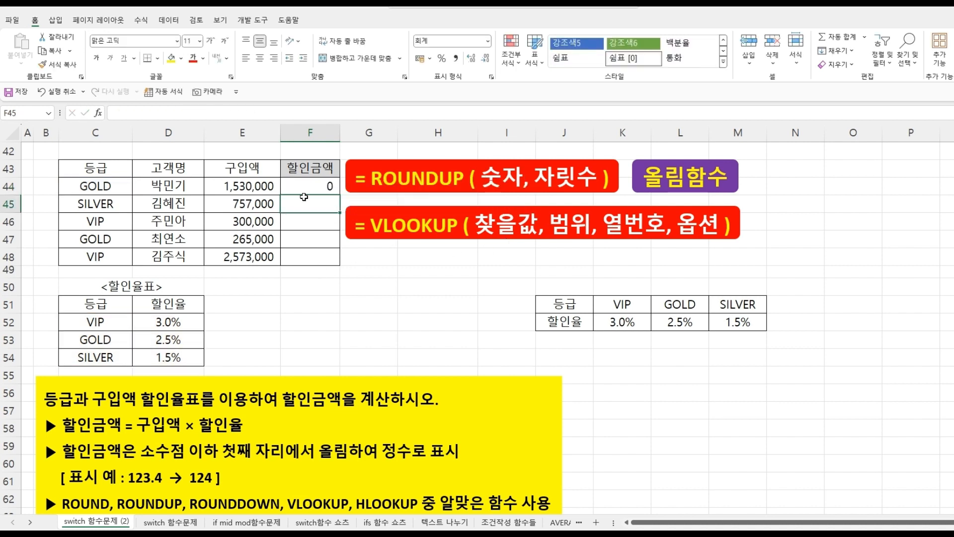
# - Multiply F44's VLOOKUP by purchase amount E44 and fill the formula down through F48
pyautogui.click(302, 186)
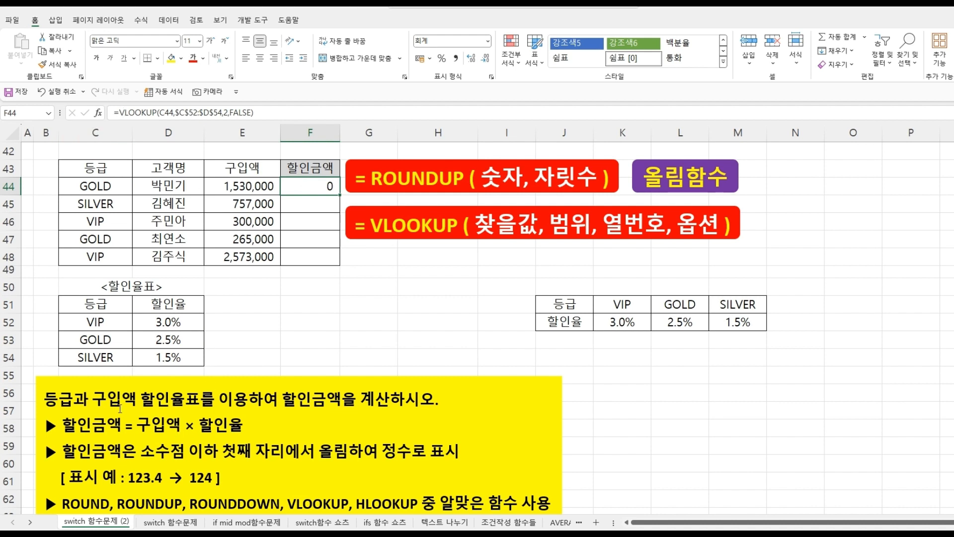
pyautogui.click(120, 113)
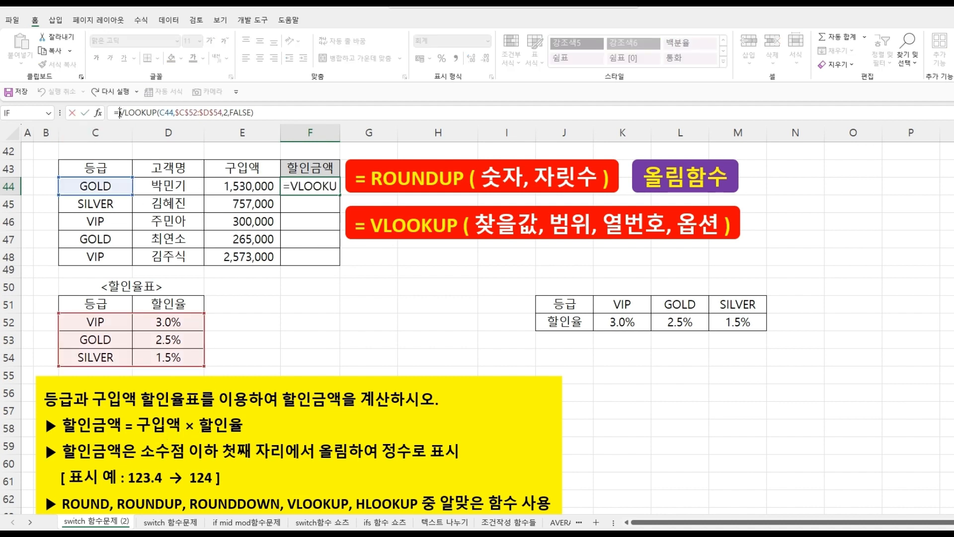
pyautogui.click(247, 187)
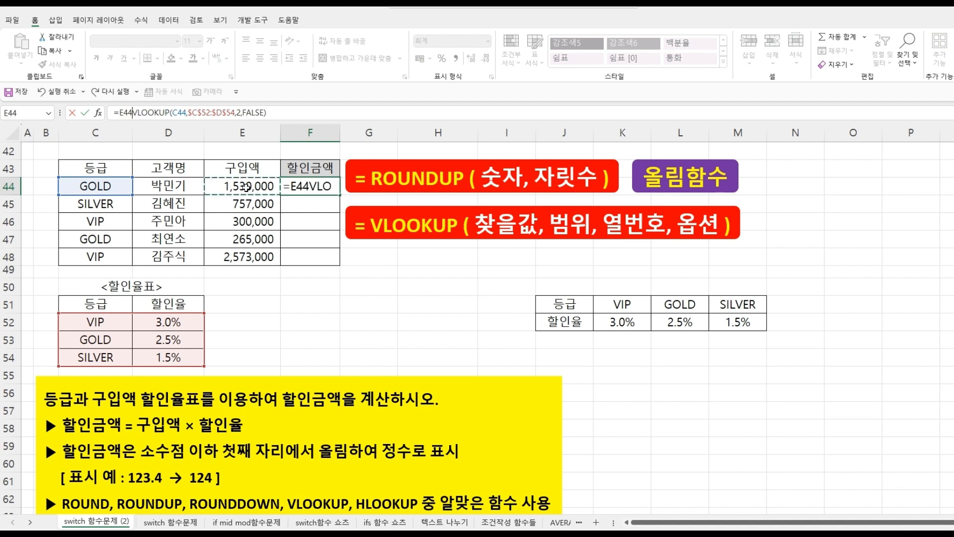
pyautogui.write('*')
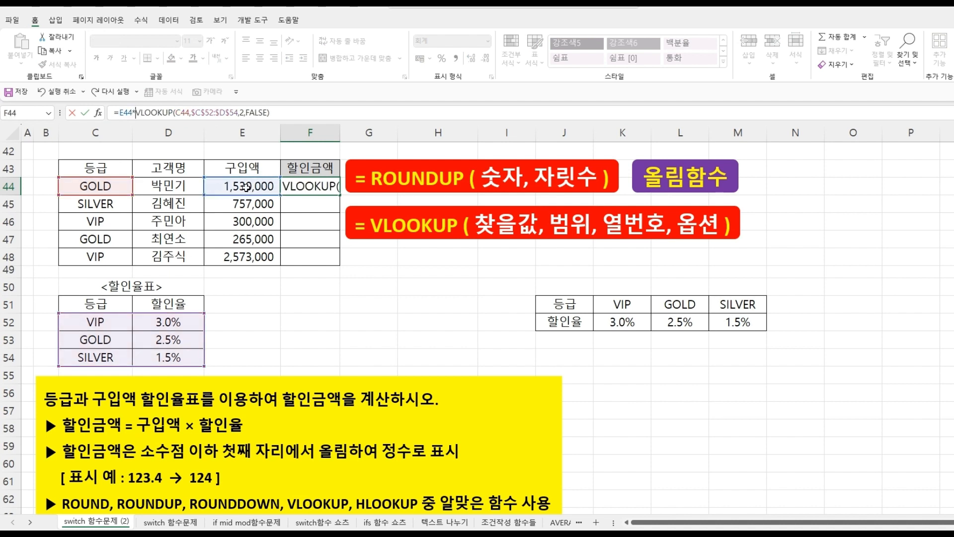
pyautogui.press('Return')
pyautogui.click(324, 186)
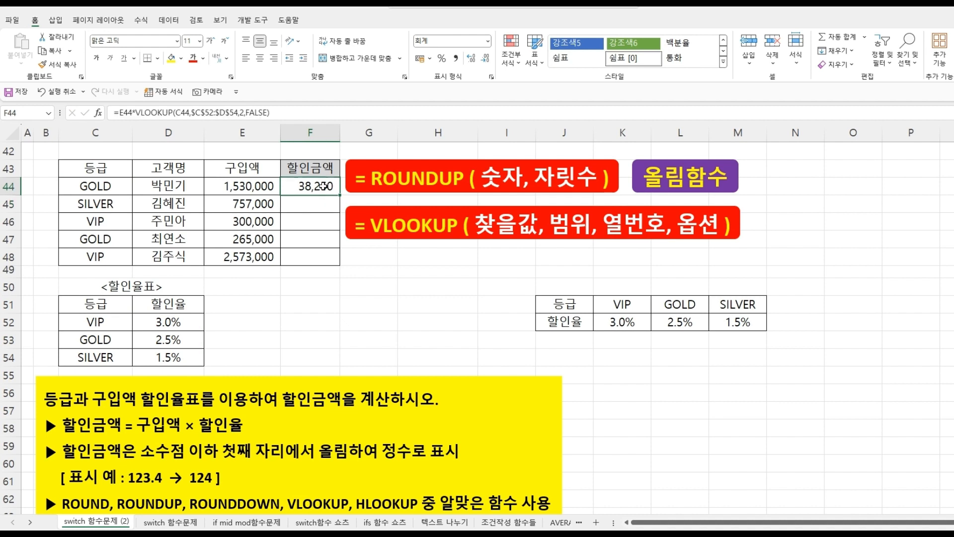
pyautogui.moveTo(337, 195); pyautogui.dragTo(334, 257)
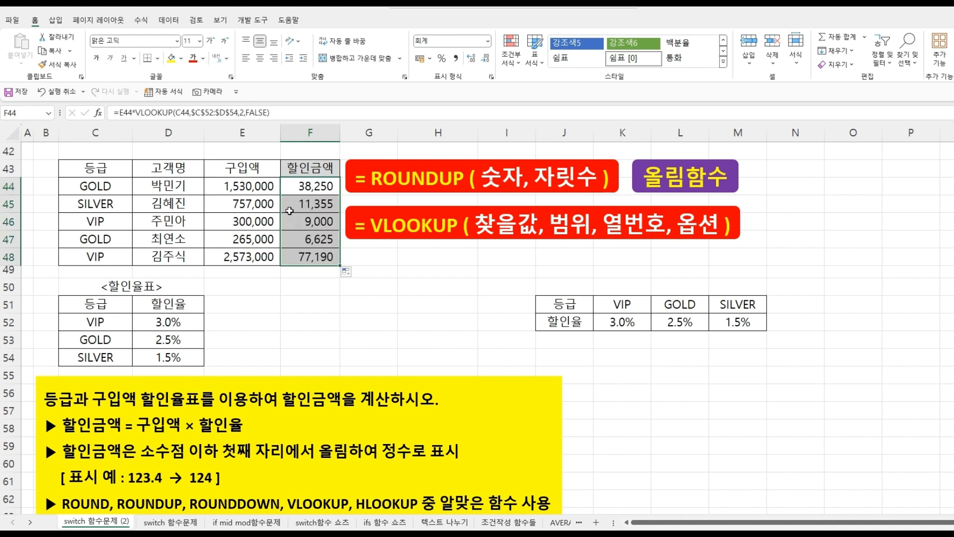
# - Wrap F44's formula in ROUNDUP with 0 digits: =ROUNDUP(E44*VLOOKUP(C44,$C$52:$D$54,2,FALSE),0)
pyautogui.click(294, 187)
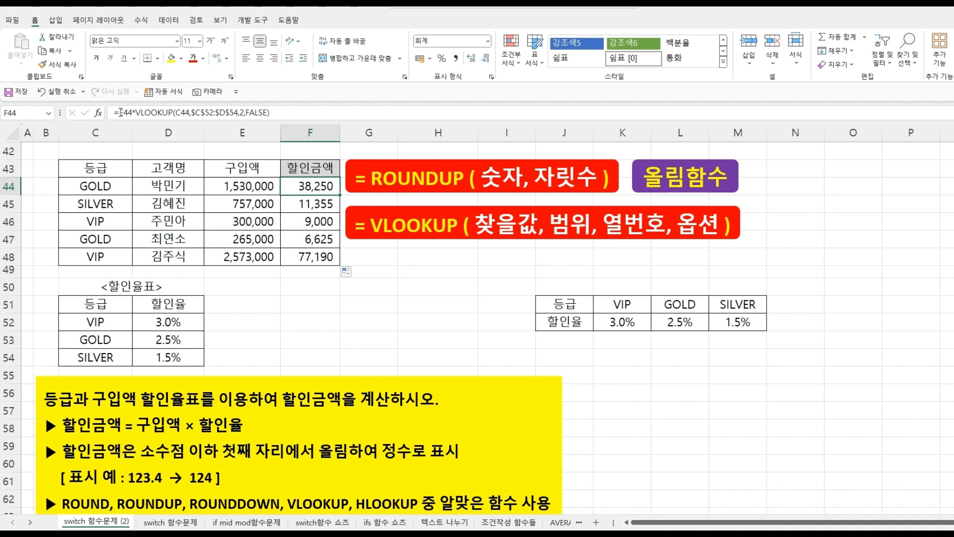
pyautogui.click(120, 113)
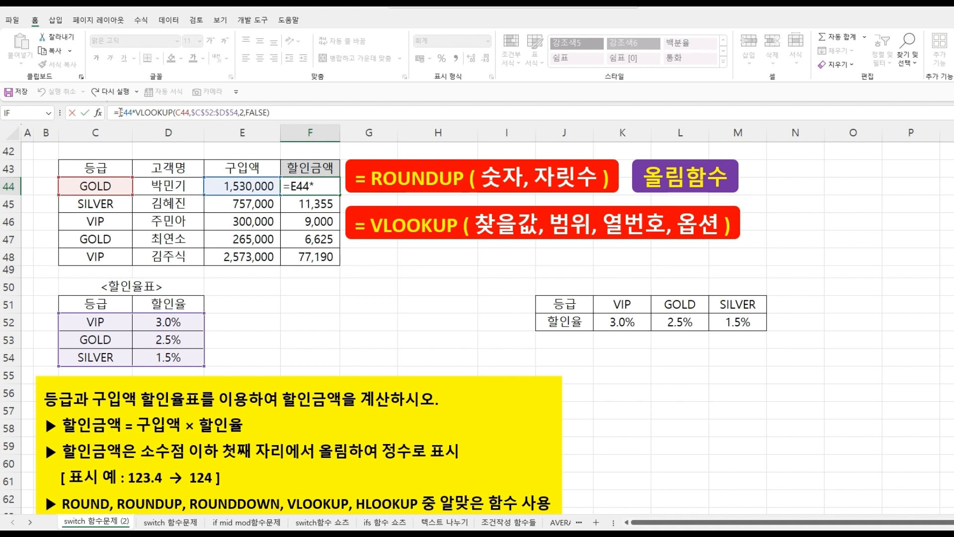
pyautogui.write('RO')
pyautogui.press('Down')
pyautogui.press('Down')
pyautogui.press('Down')
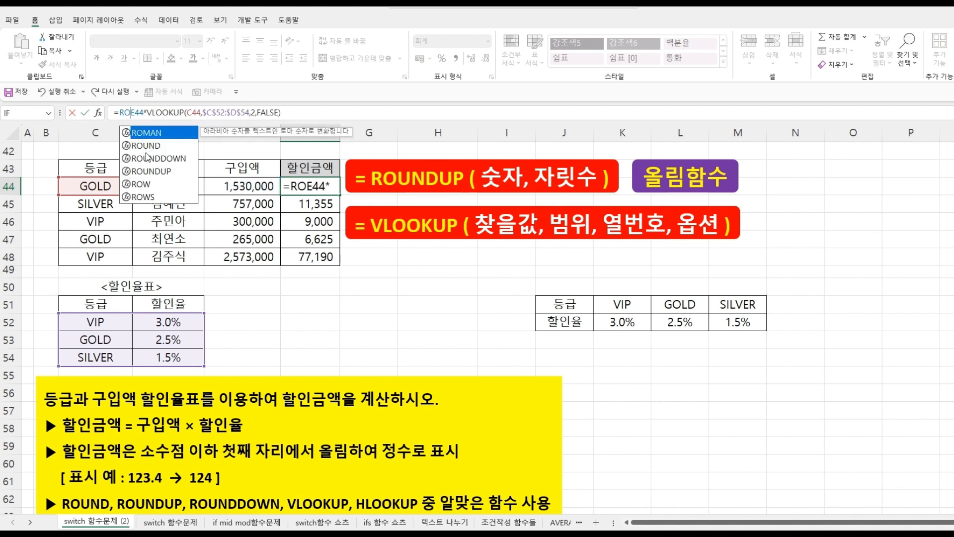
pyautogui.press('Tab')
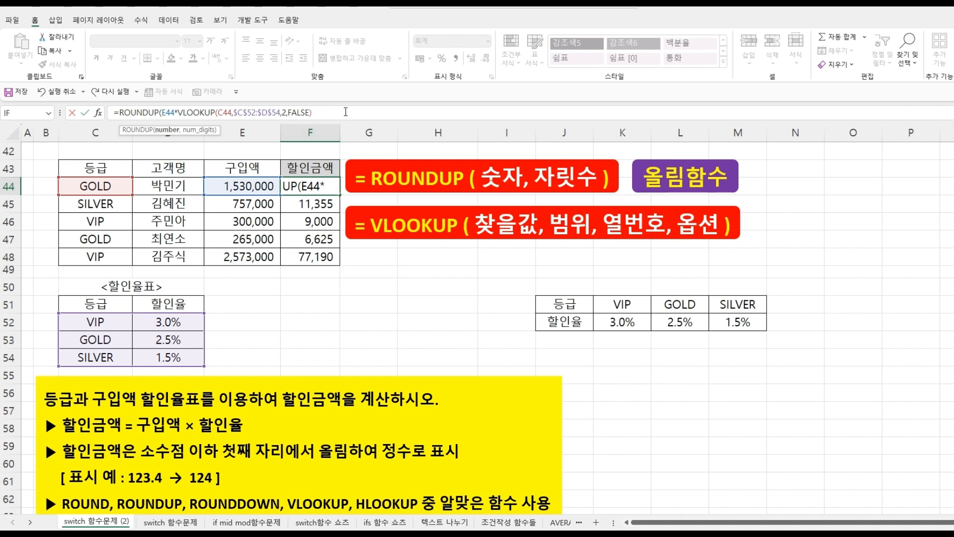
pyautogui.click(337, 113)
pyautogui.write(',')
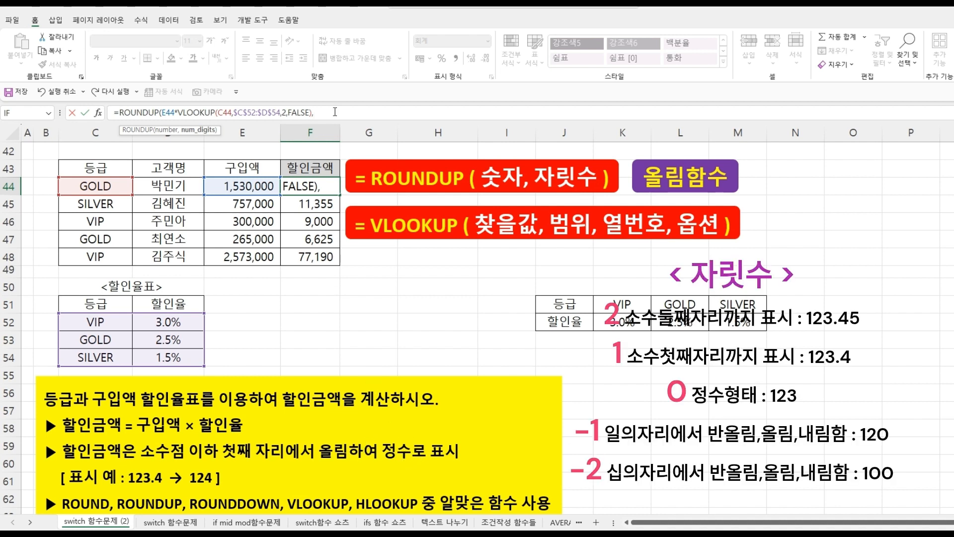
pyautogui.write('0)')
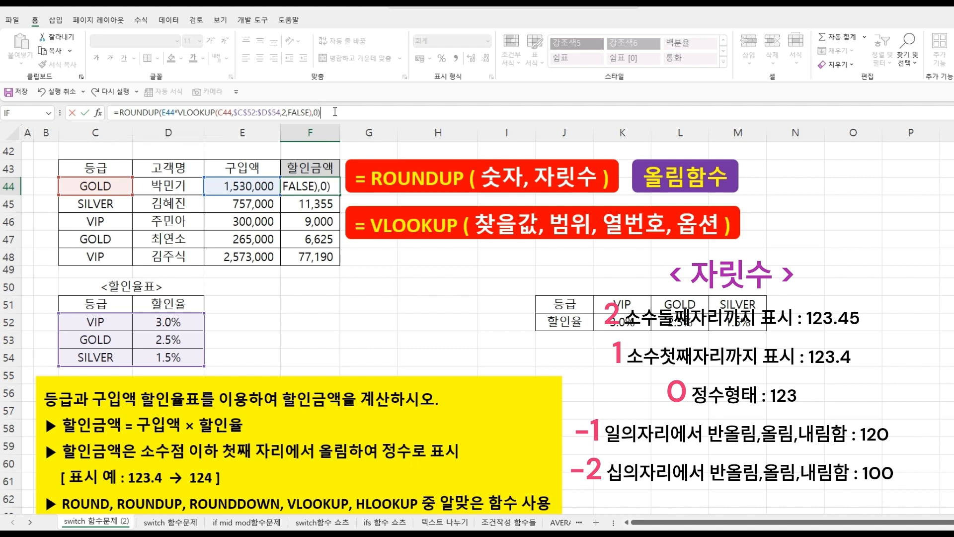
pyautogui.press('Return')
# - Fill the ROUNDUP discount formula from F44 down through F48
pyautogui.click(328, 189)
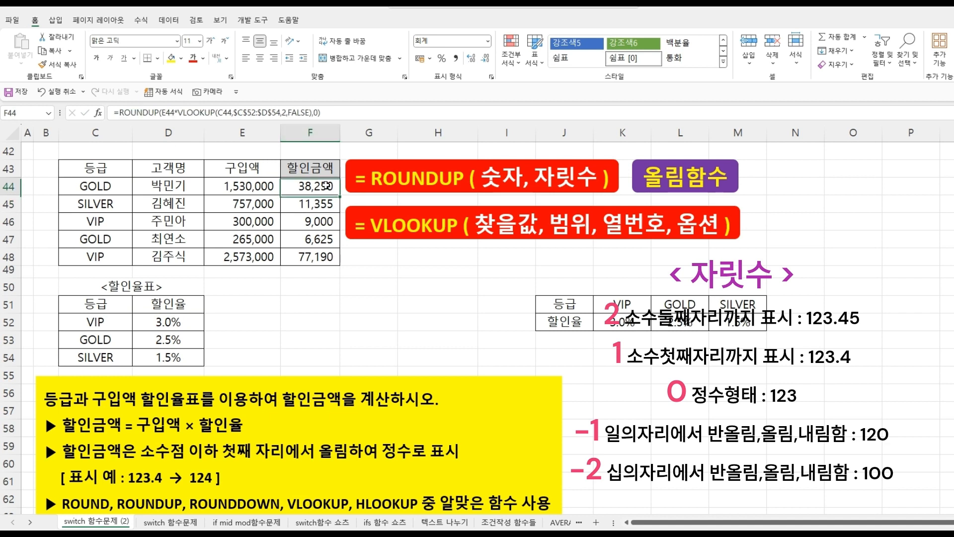
pyautogui.moveTo(340, 195); pyautogui.dragTo(337, 268)
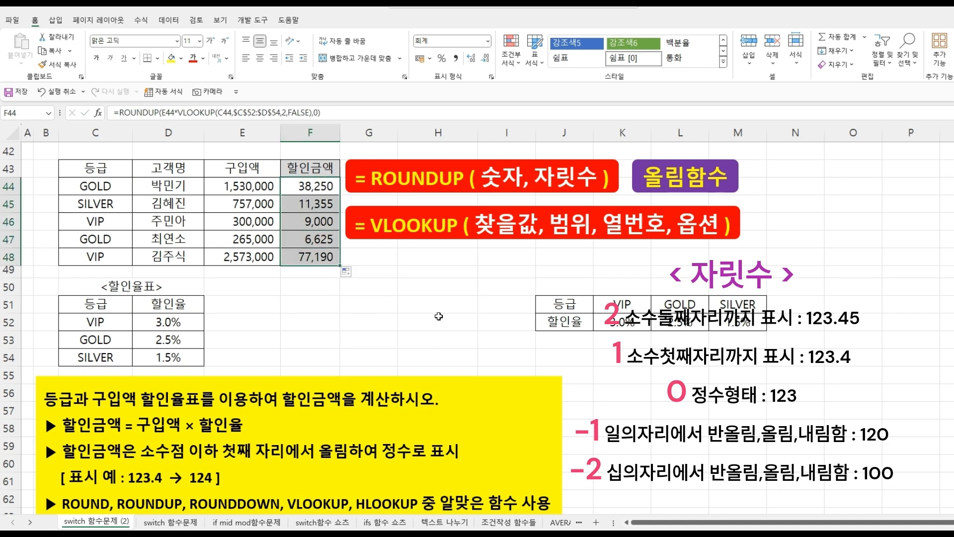
pyautogui.click(439, 316)
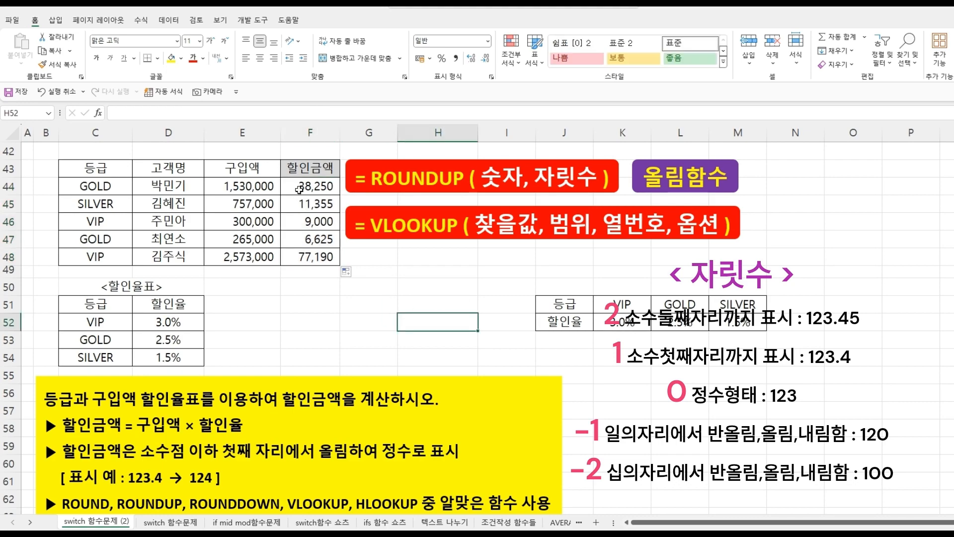
pyautogui.click(298, 189)
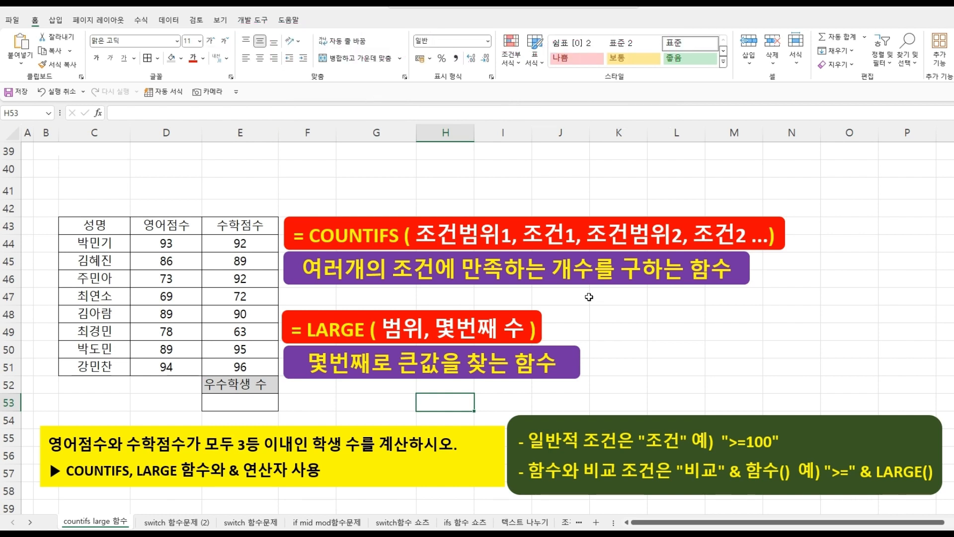
# - On the countifs large sheet, start a COUNTIFS in E53 using the English score range D44:D51 as the first criteria range
pyautogui.click(345, 408)
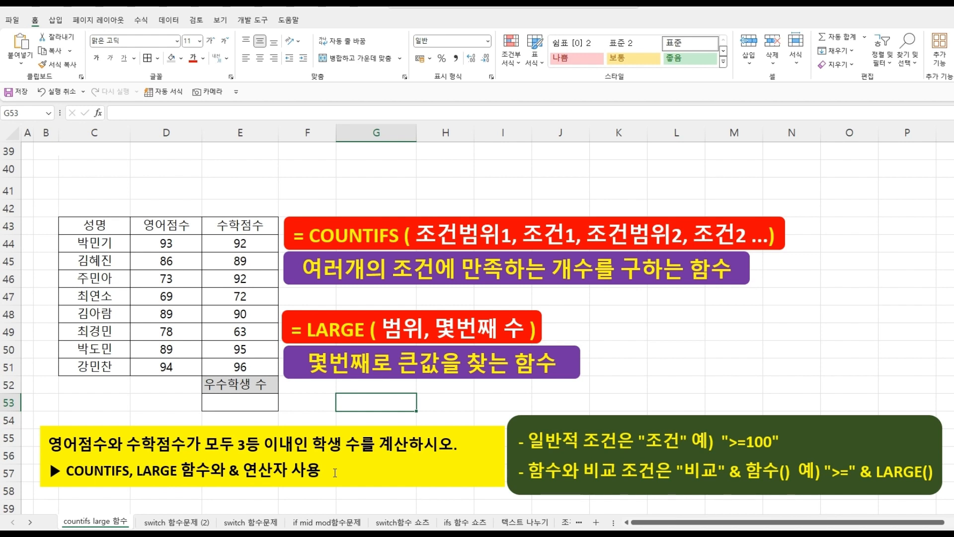
pyautogui.click(252, 402)
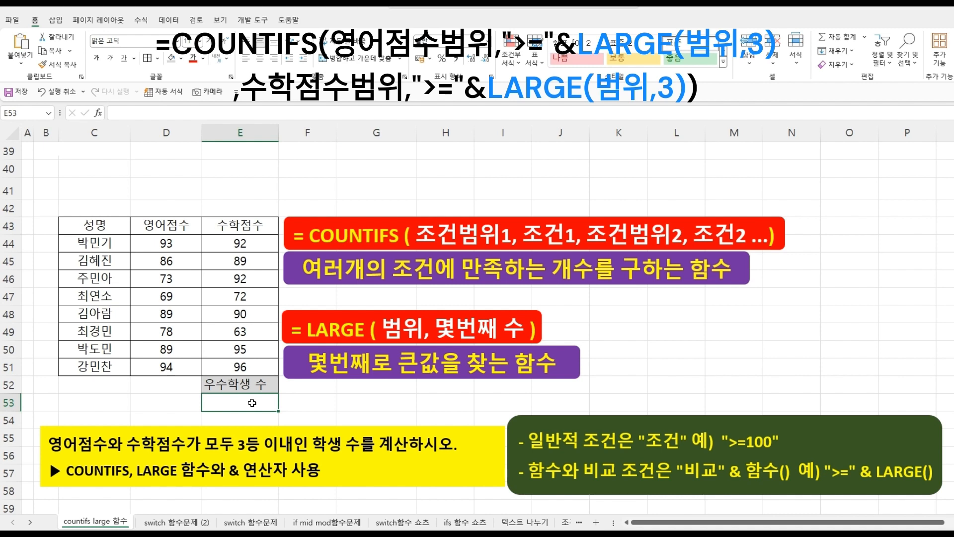
pyautogui.write('=coun')
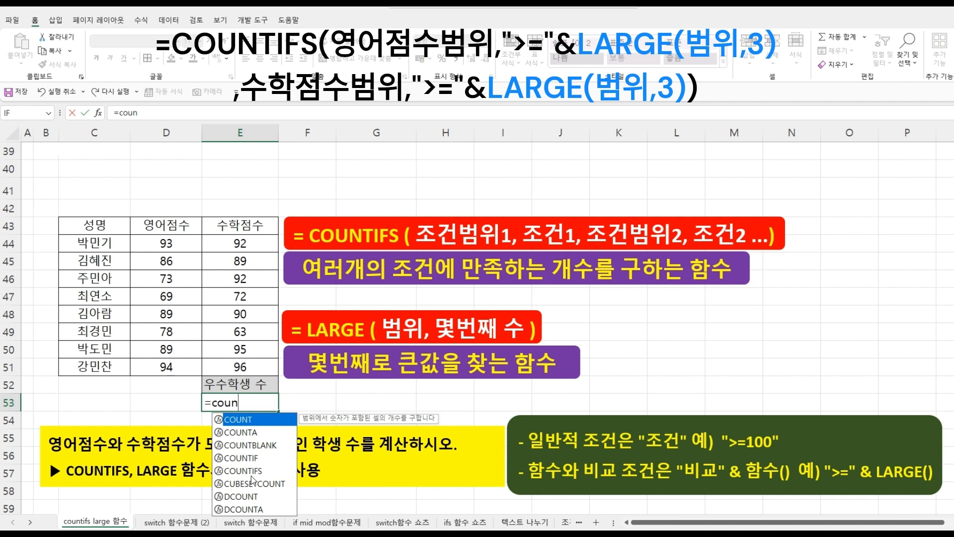
pyautogui.doubleClick(253, 474)
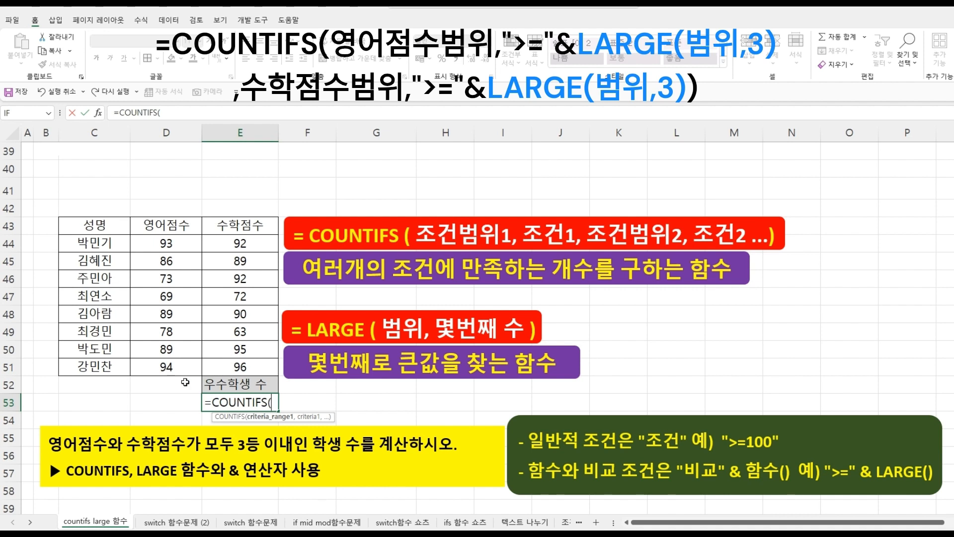
pyautogui.moveTo(170, 245); pyautogui.dragTo(169, 367)
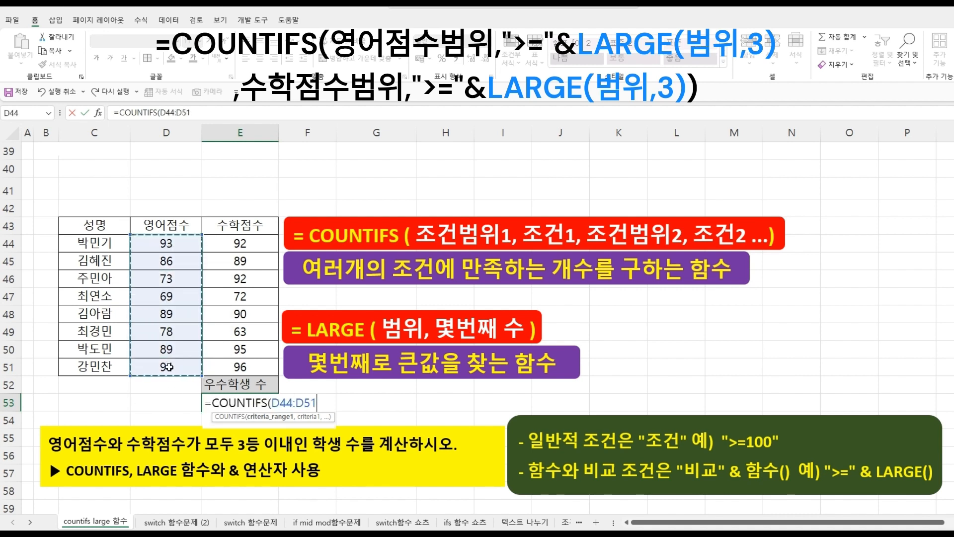
pyautogui.write(',')
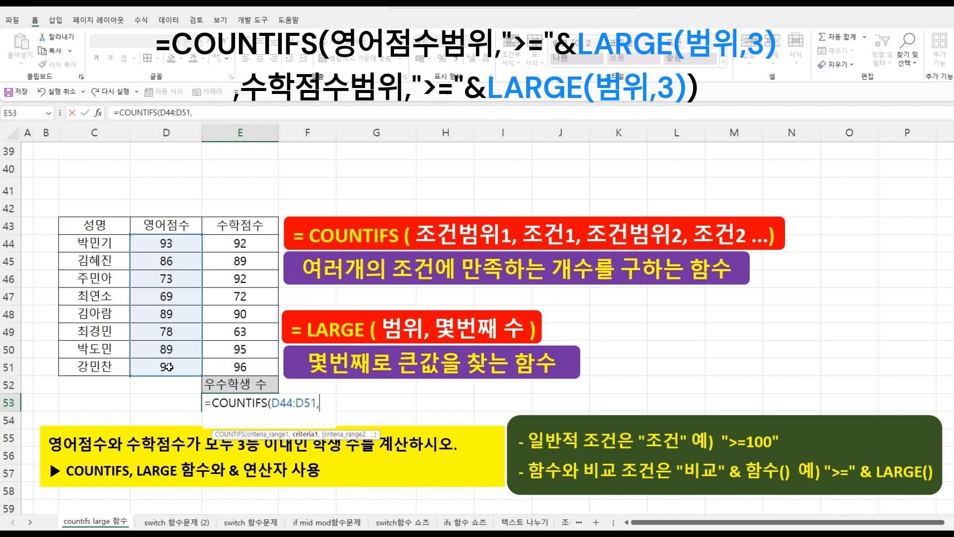
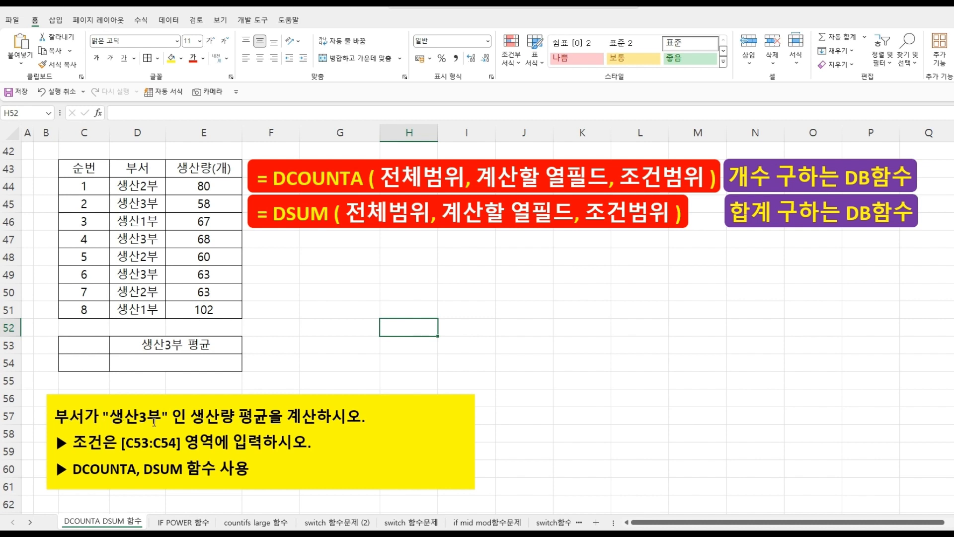
# - Copy the 부서 header and a 생산3부 cell into C53:C54 as the criteria range
pyautogui.click(148, 169)
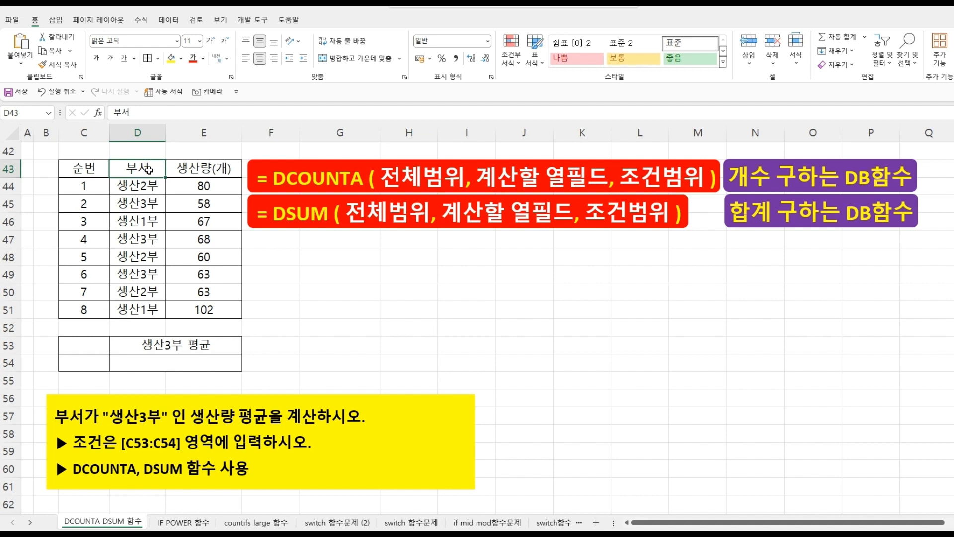
pyautogui.click(156, 207)
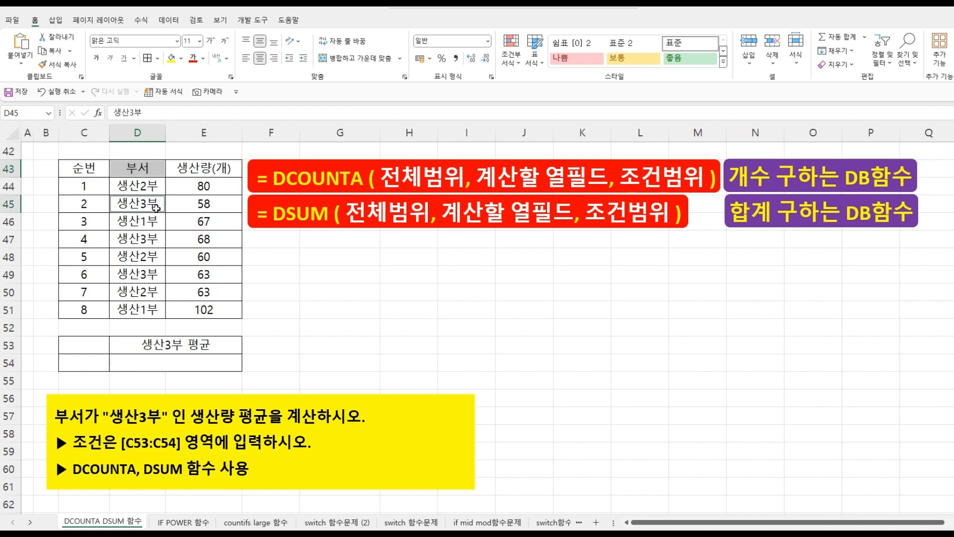
pyautogui.hotkey('ctrl', 'c')
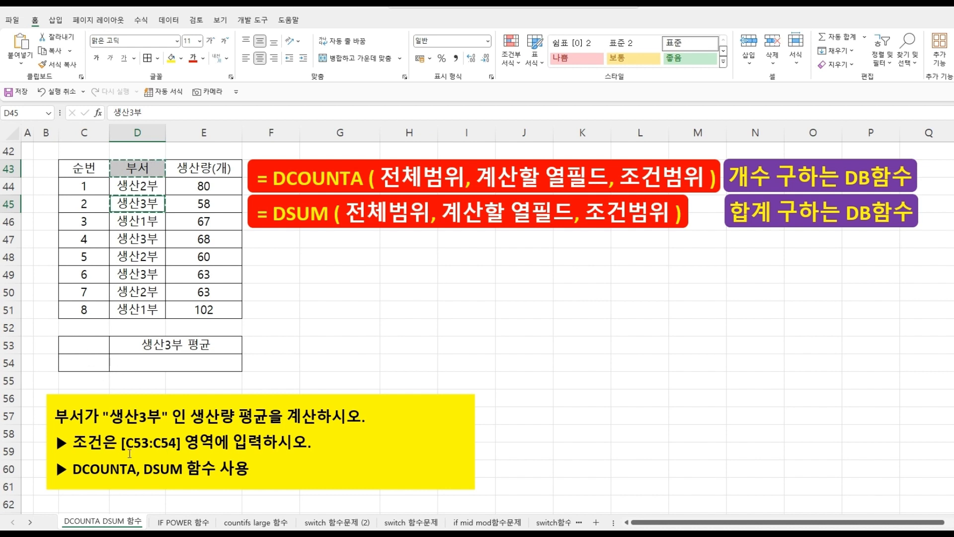
pyautogui.click(82, 342)
pyautogui.hotkey('ctrl', 'v')
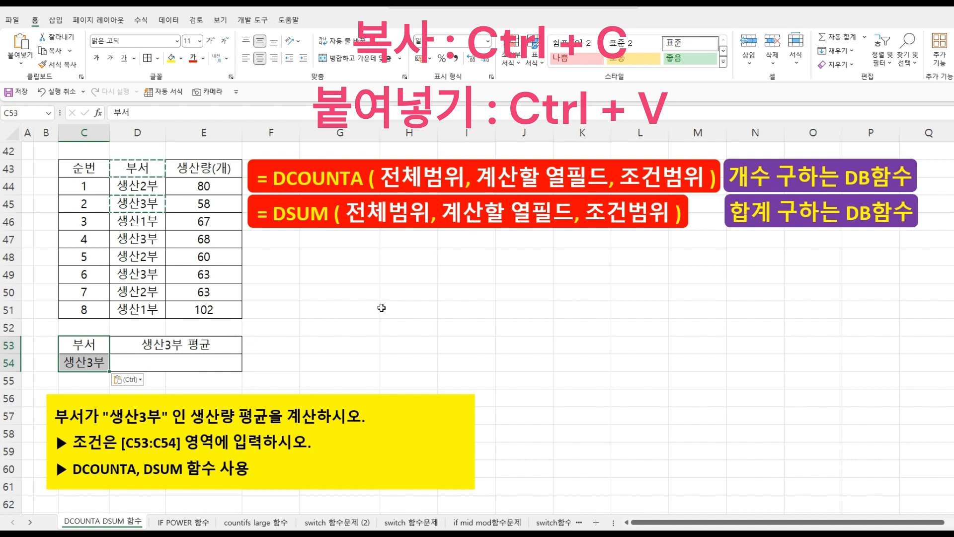
pyautogui.press('Escape')
pyautogui.click(363, 299)
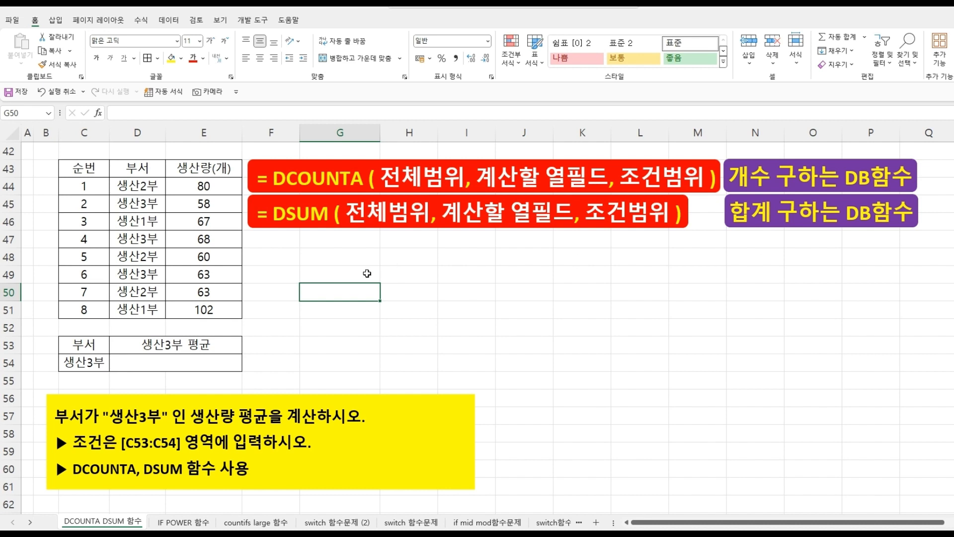
# - In G49, enter =DSUM(C43:E51,E43,C53:C54) to total the 생산3부 production, and check its source values
pyautogui.click(339, 277)
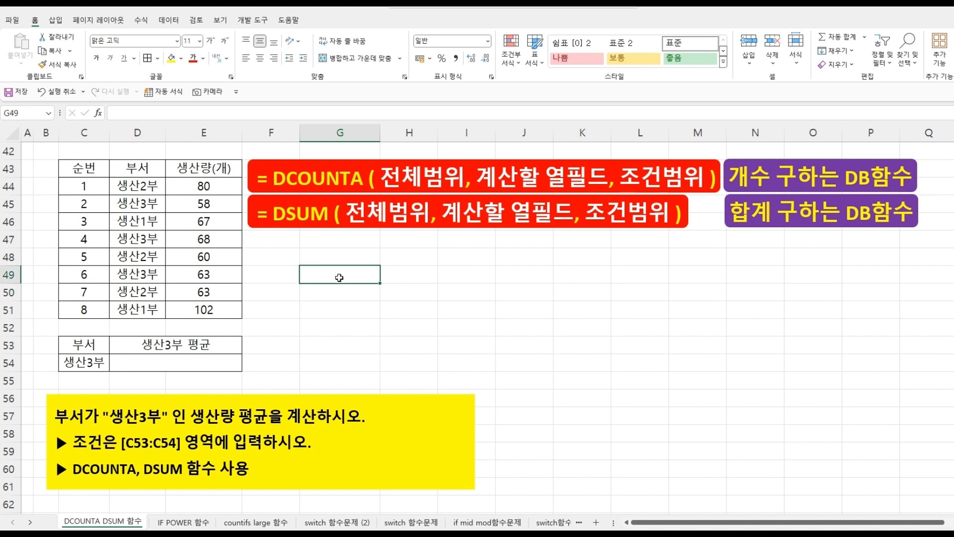
pyautogui.write('=')
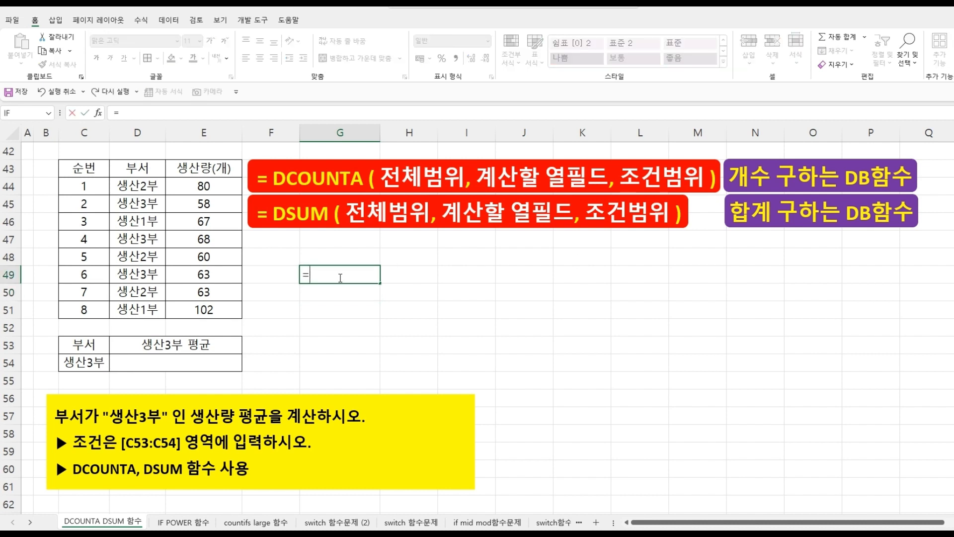
pyautogui.write('D')
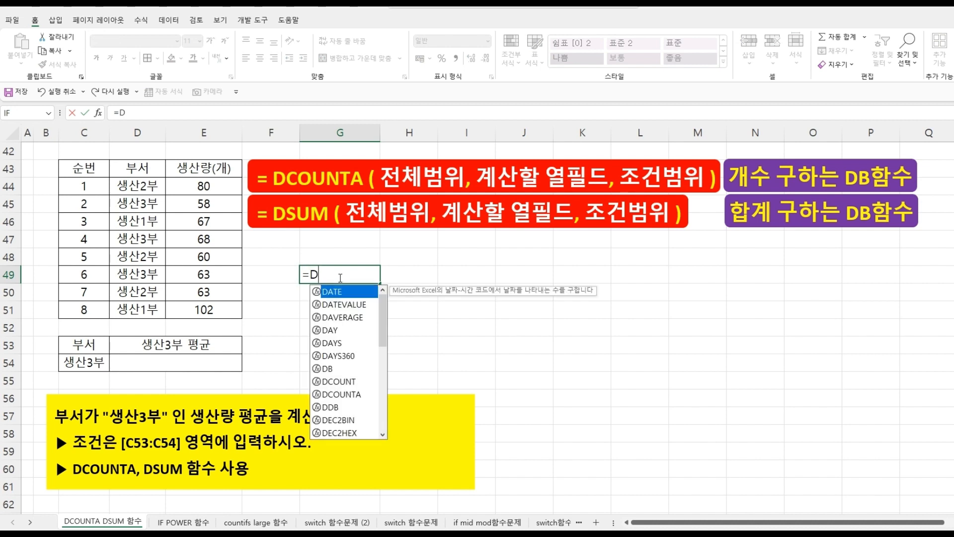
pyautogui.write('S')
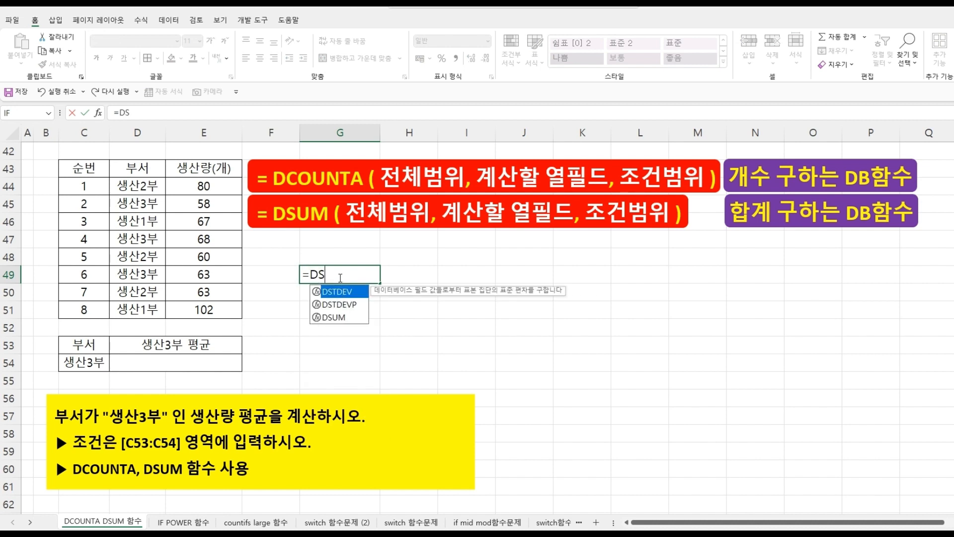
pyautogui.doubleClick(336, 316)
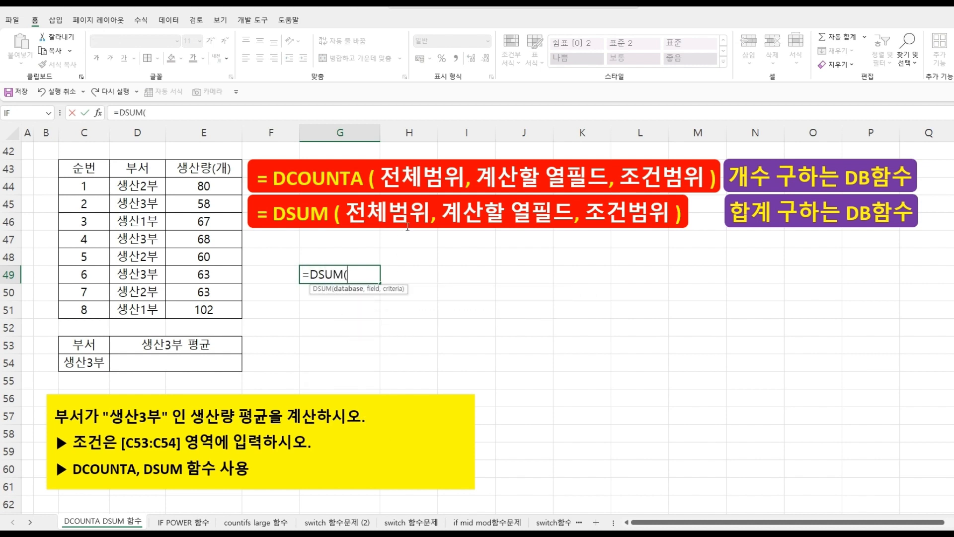
pyautogui.moveTo(82, 168); pyautogui.dragTo(208, 311)
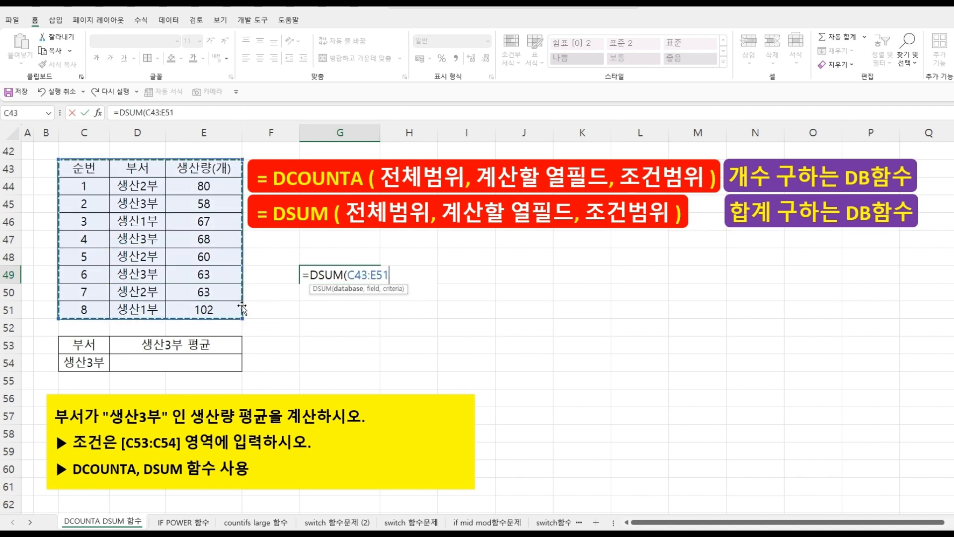
pyautogui.write(',')
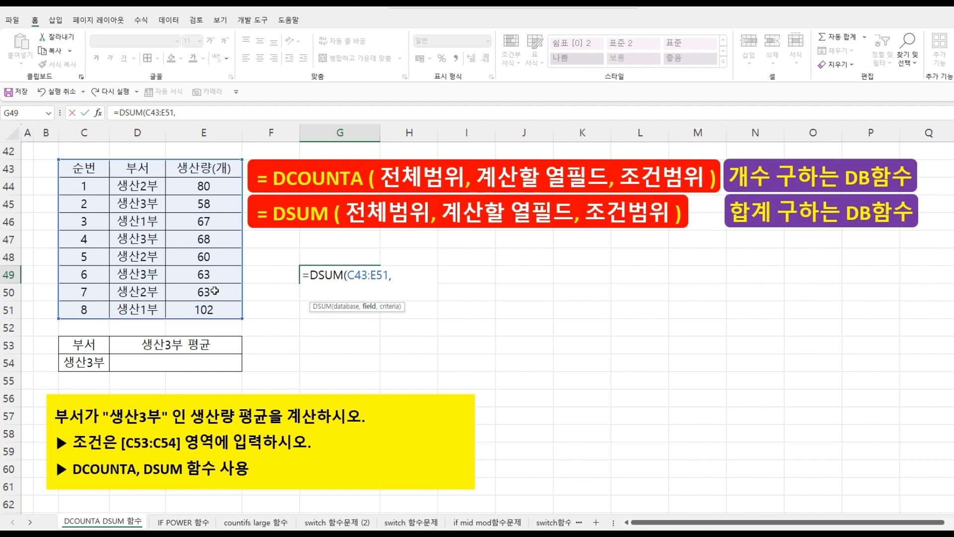
pyautogui.click(218, 169)
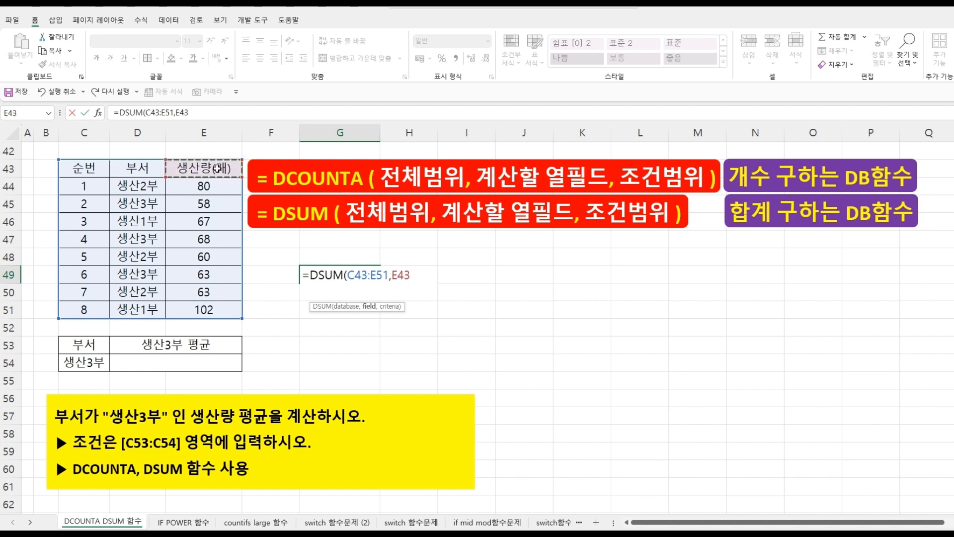
pyautogui.write(',')
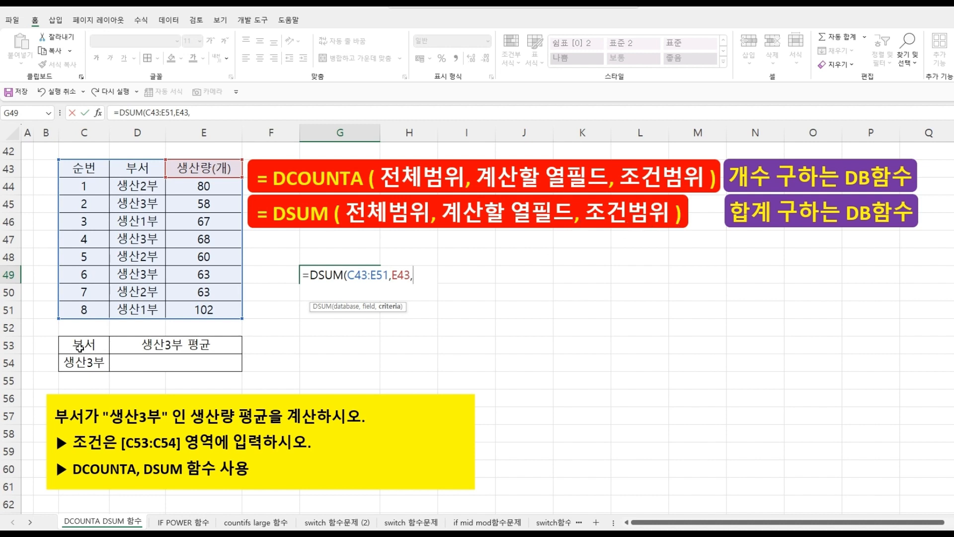
pyautogui.moveTo(85, 346); pyautogui.dragTo(83, 363)
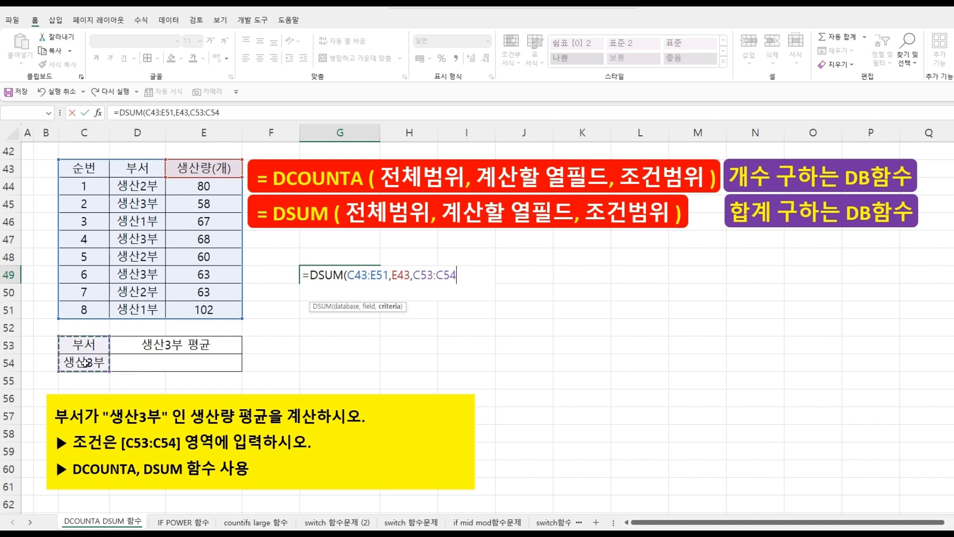
pyautogui.write(')')
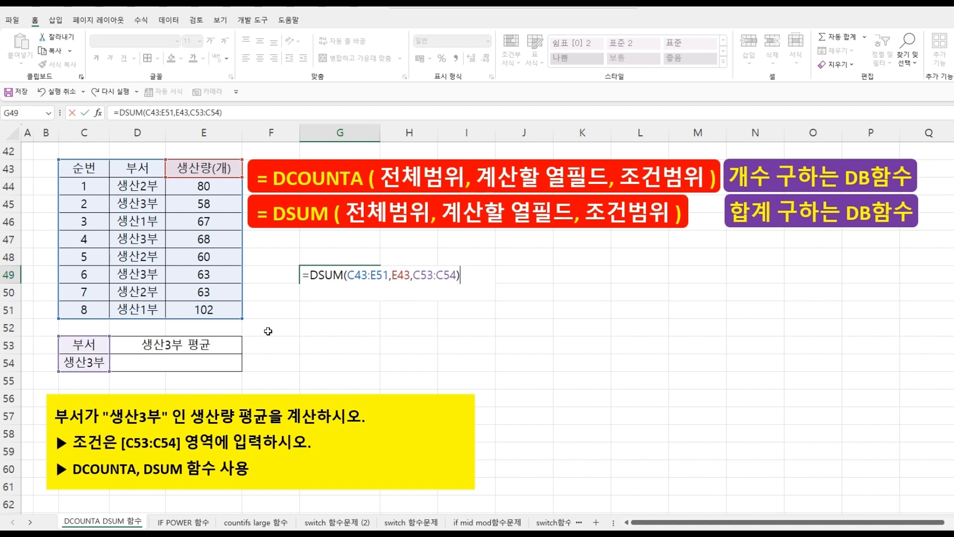
pyautogui.press('Return')
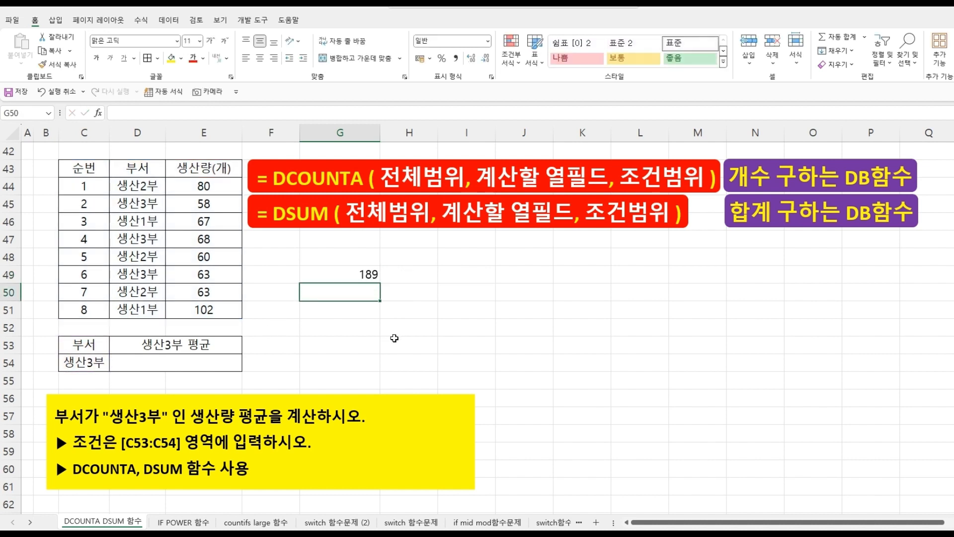
pyautogui.click(195, 203)
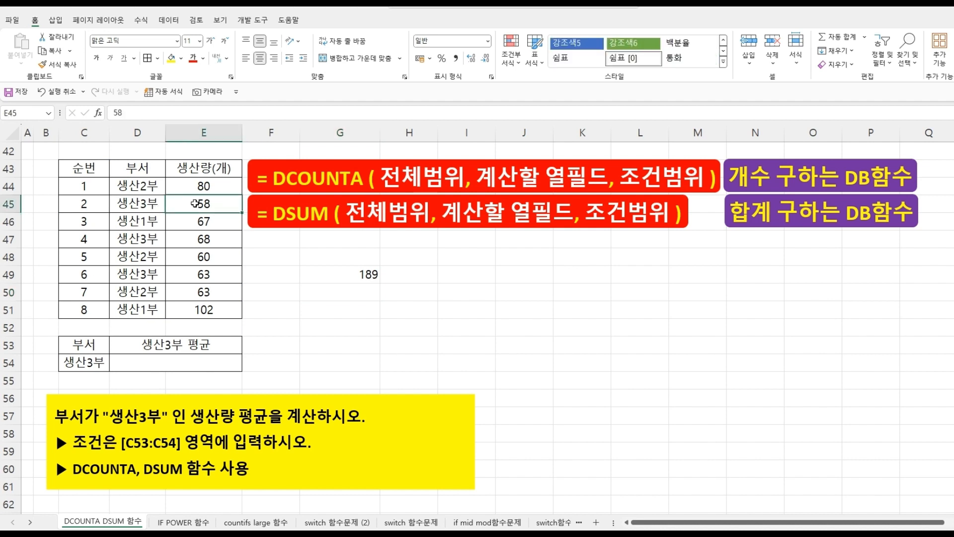
pyautogui.click(199, 241)
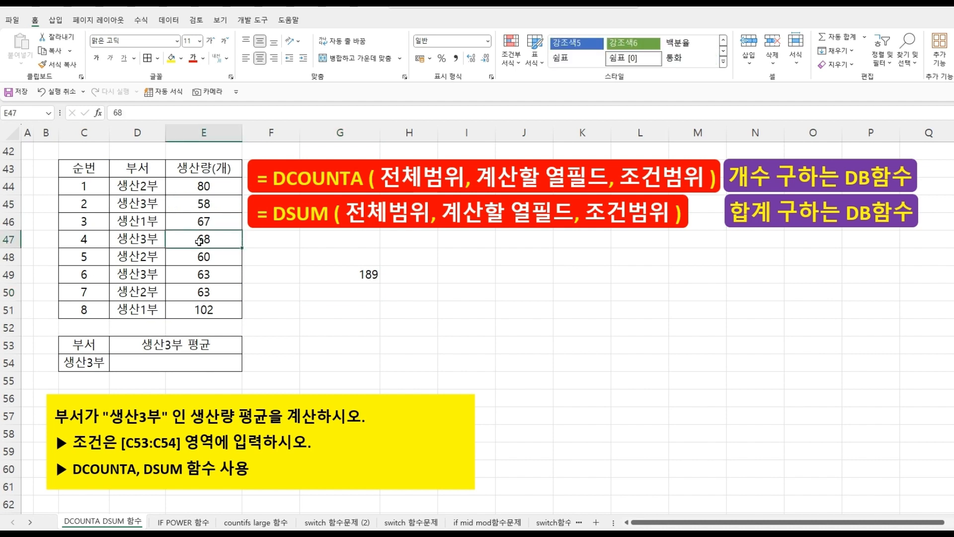
pyautogui.click(207, 273)
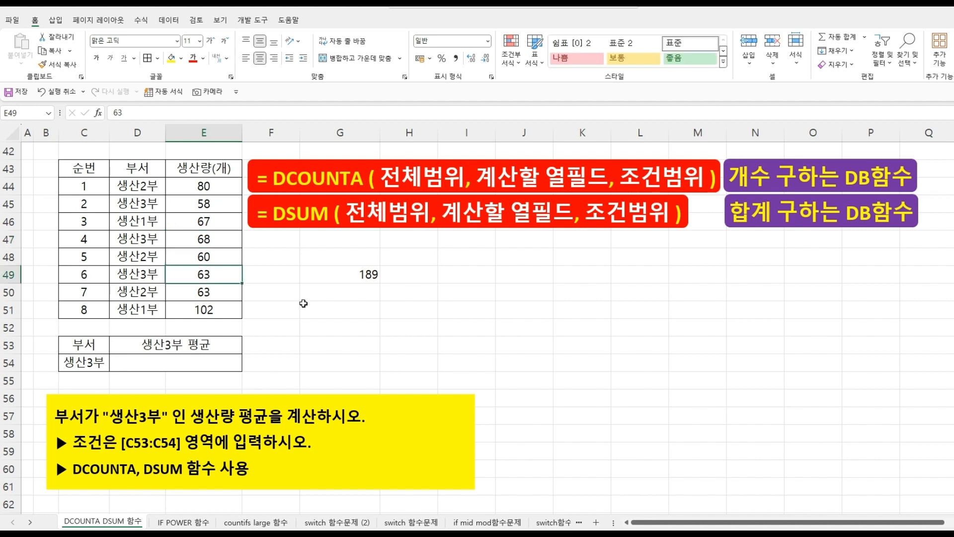
# - In G50, enter =DCOUNTA(C43:E51,E43,C53:C54) to count the 생산3부 rows
pyautogui.click(338, 293)
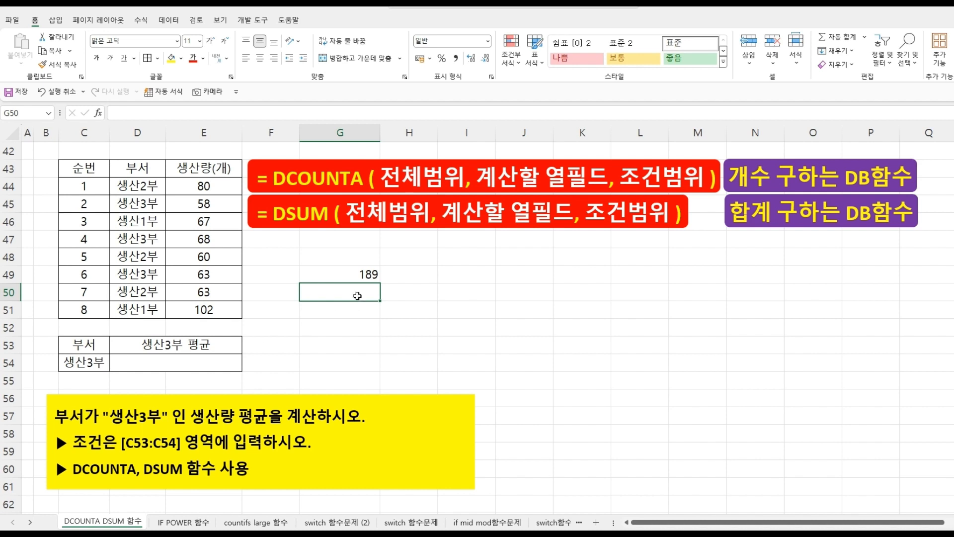
pyautogui.write('=')
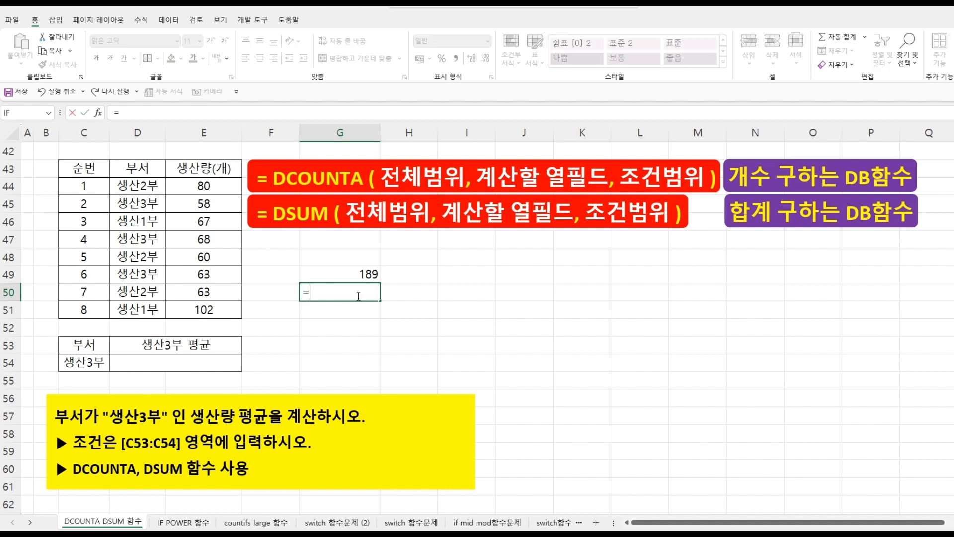
pyautogui.write('D')
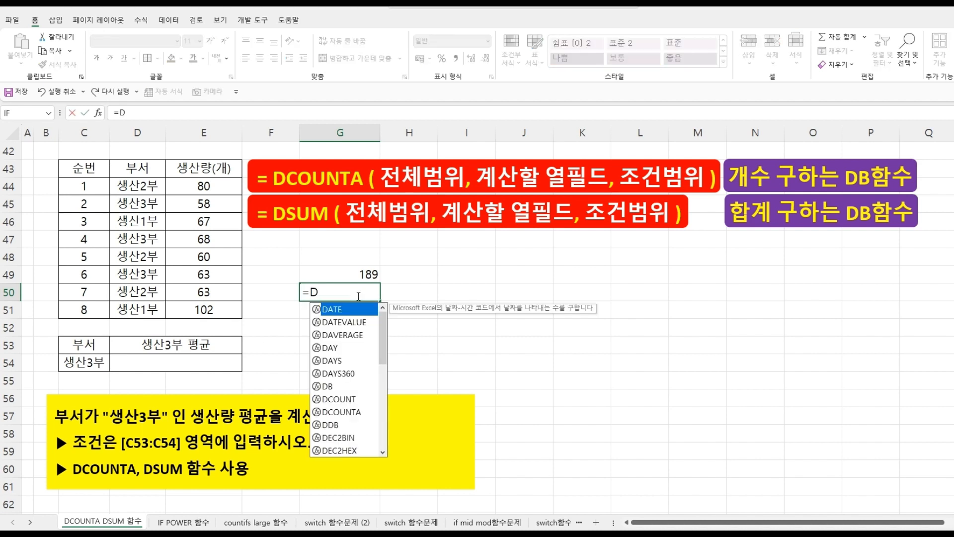
pyautogui.write('COU')
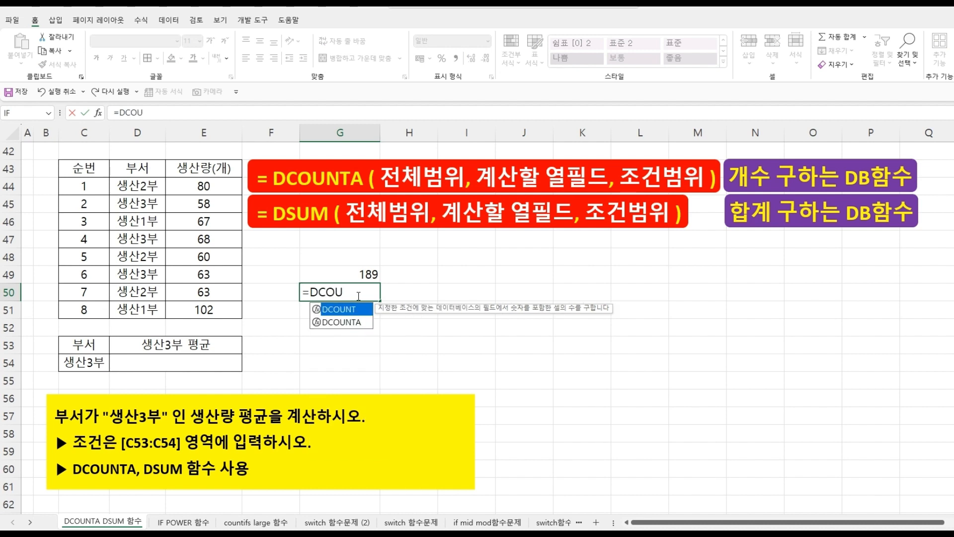
pyautogui.doubleClick(356, 323)
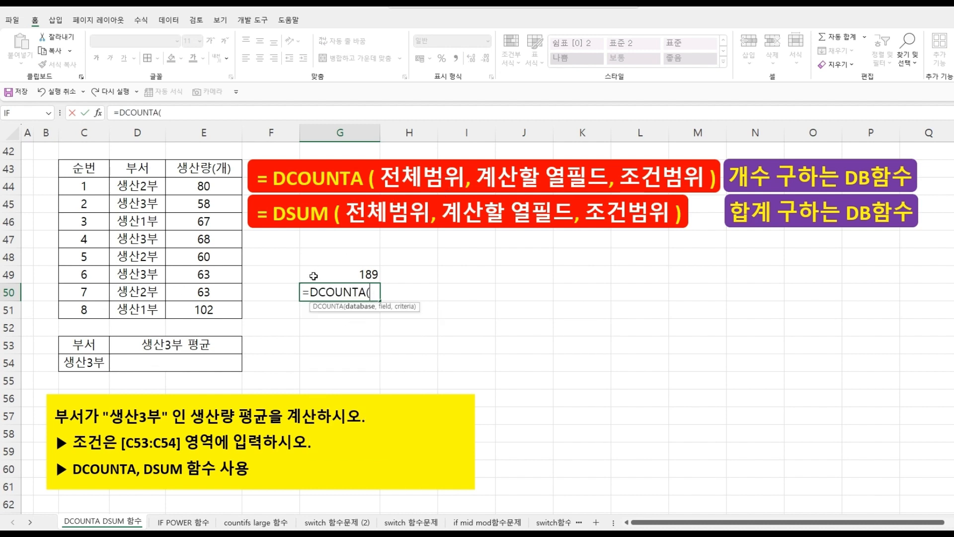
pyautogui.moveTo(93, 170); pyautogui.dragTo(217, 312)
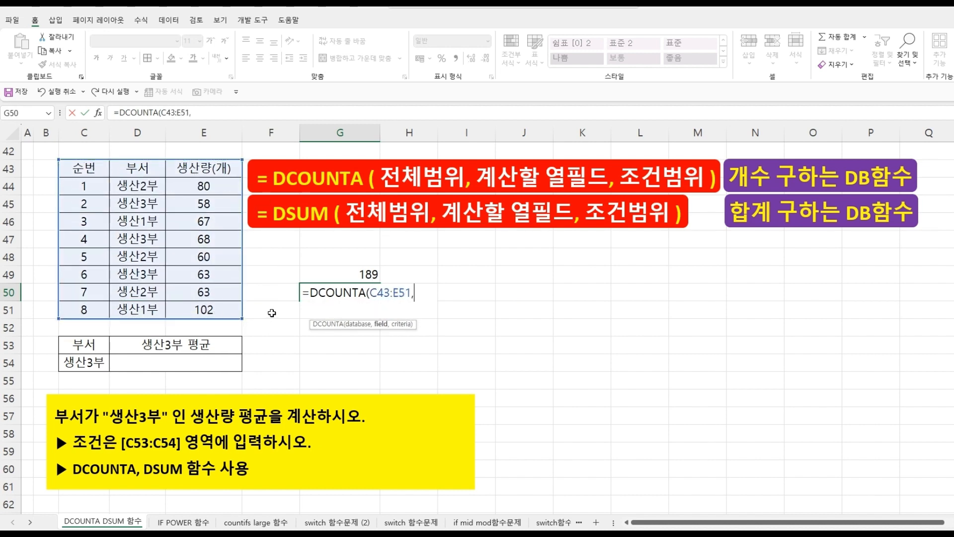
pyautogui.write(',')
pyautogui.click(206, 167)
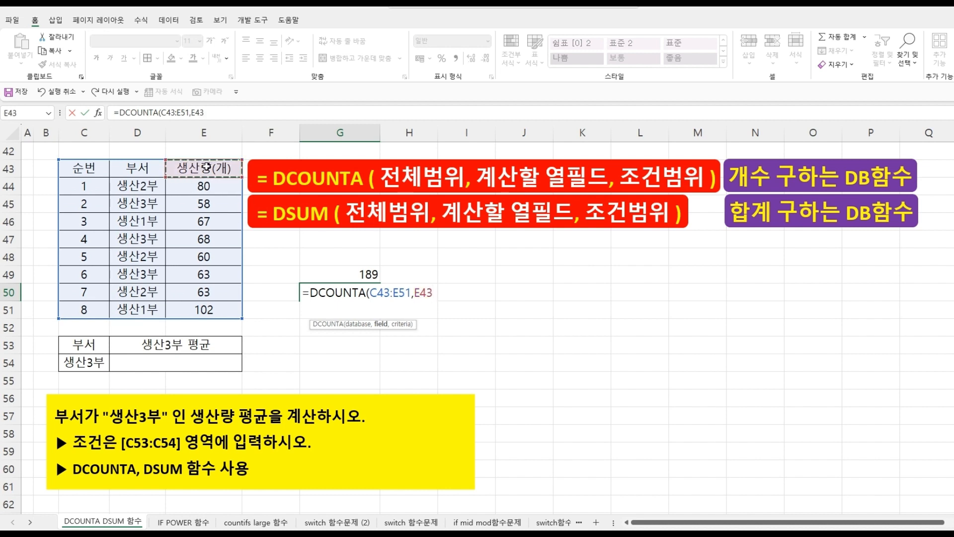
pyautogui.write(',')
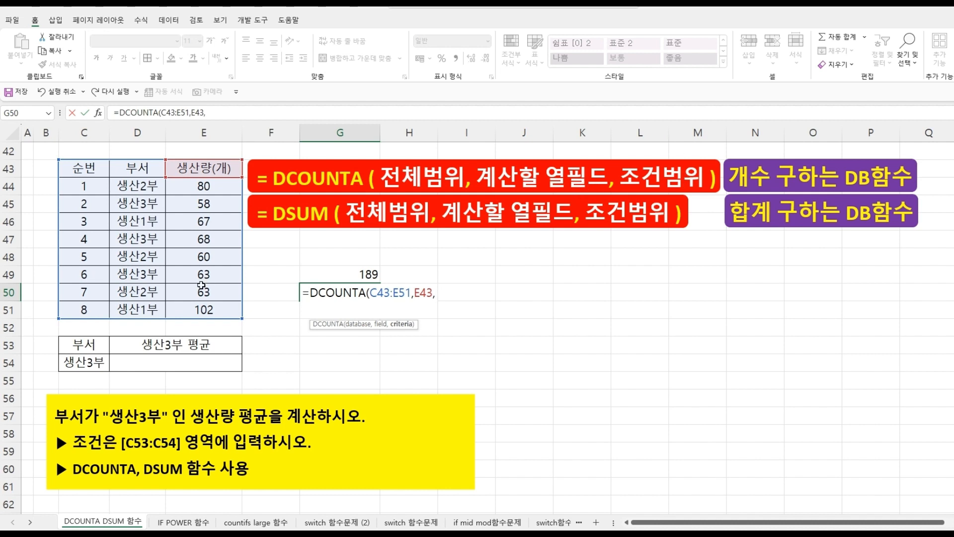
pyautogui.moveTo(81, 346); pyautogui.dragTo(81, 365)
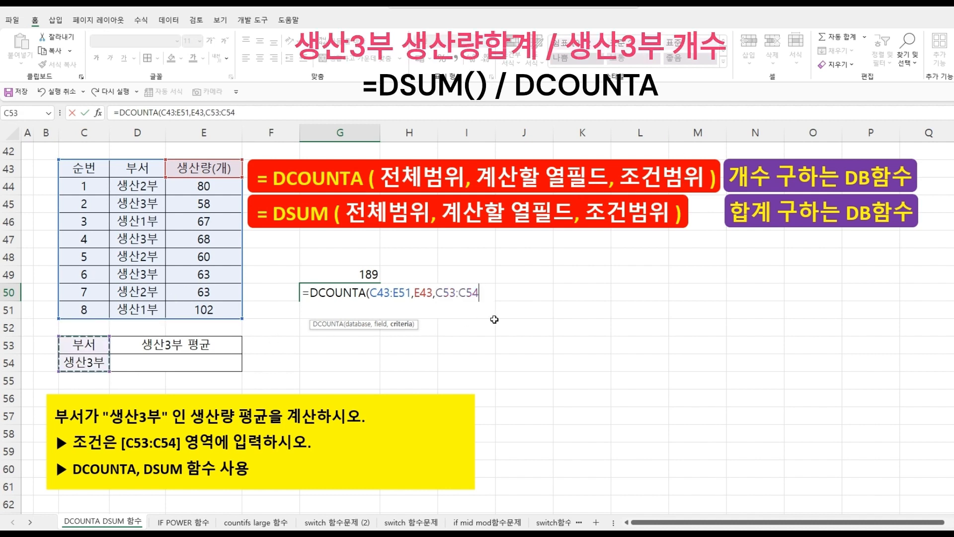
pyautogui.write(')')
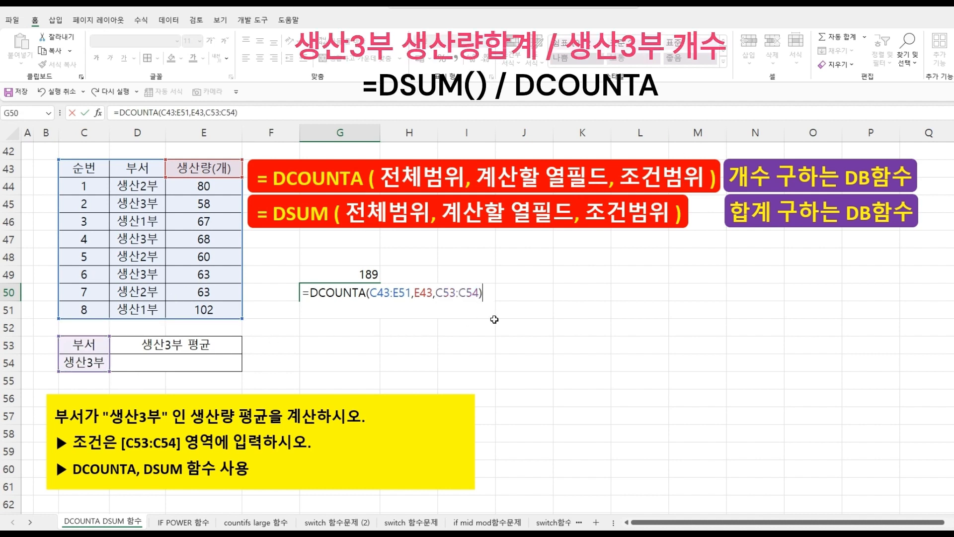
pyautogui.press('Return')
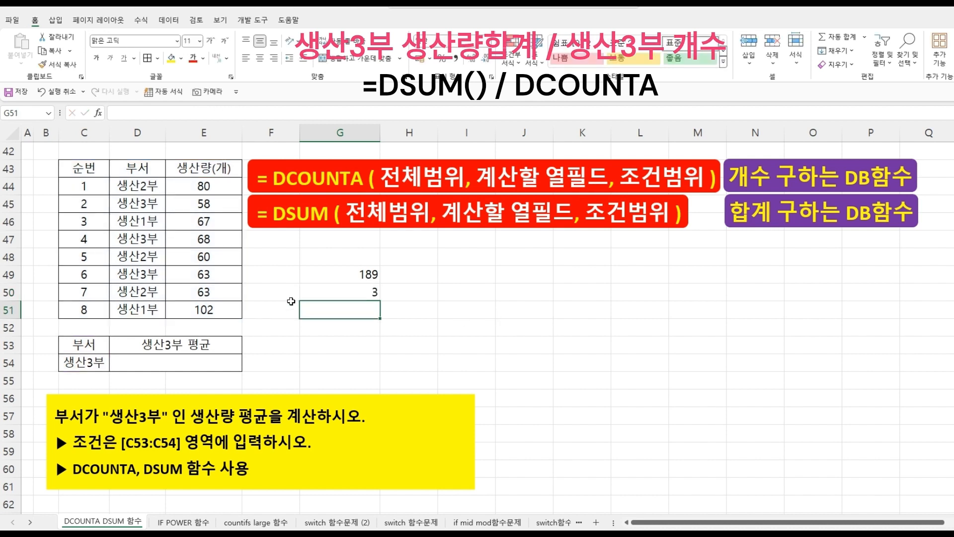
# - Compare the DCOUNTA formula in G50 with the 생산3부 rows in the department column
pyautogui.click(339, 293)
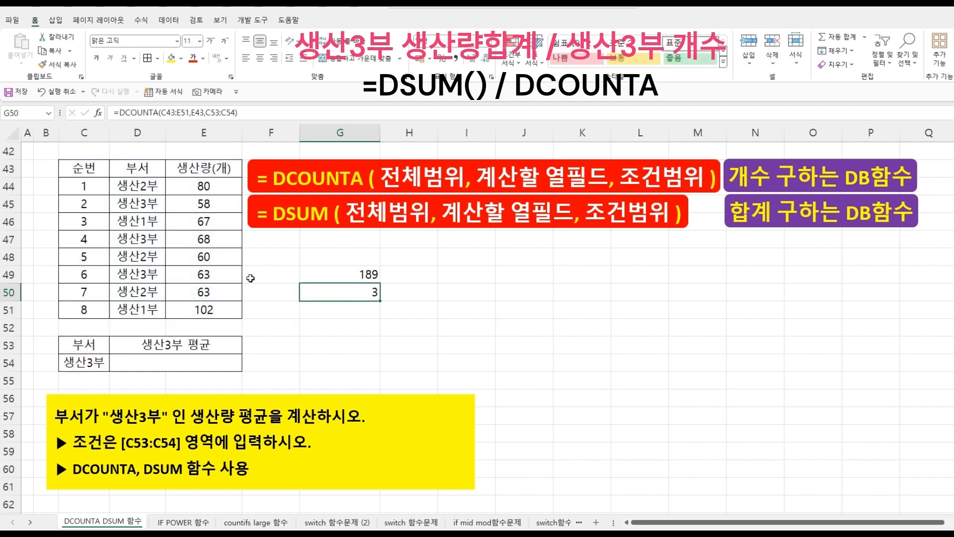
pyautogui.click(148, 204)
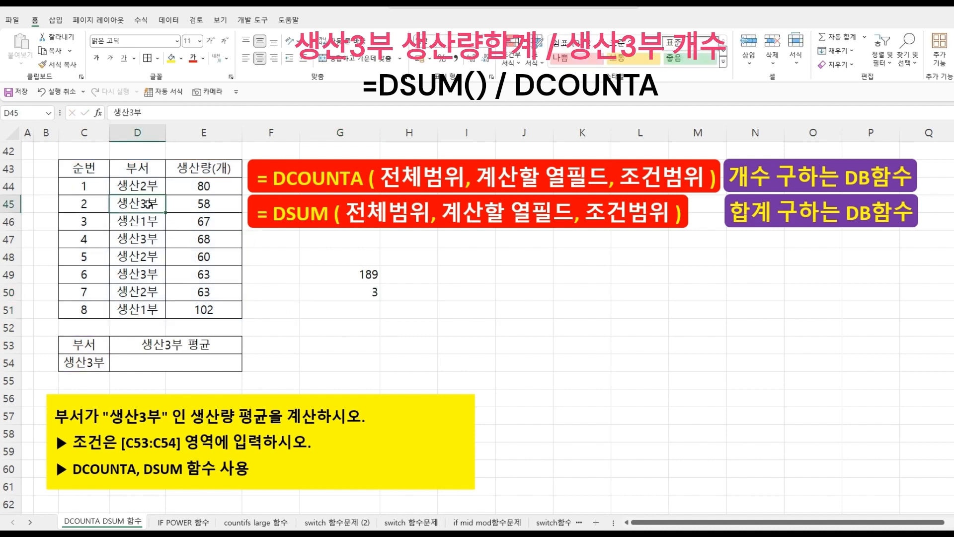
pyautogui.click(146, 240)
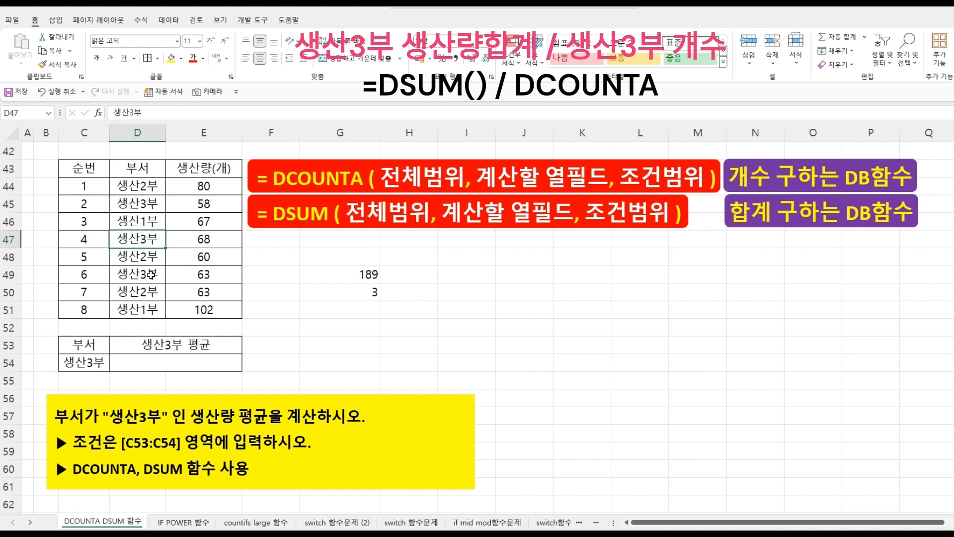
pyautogui.click(364, 293)
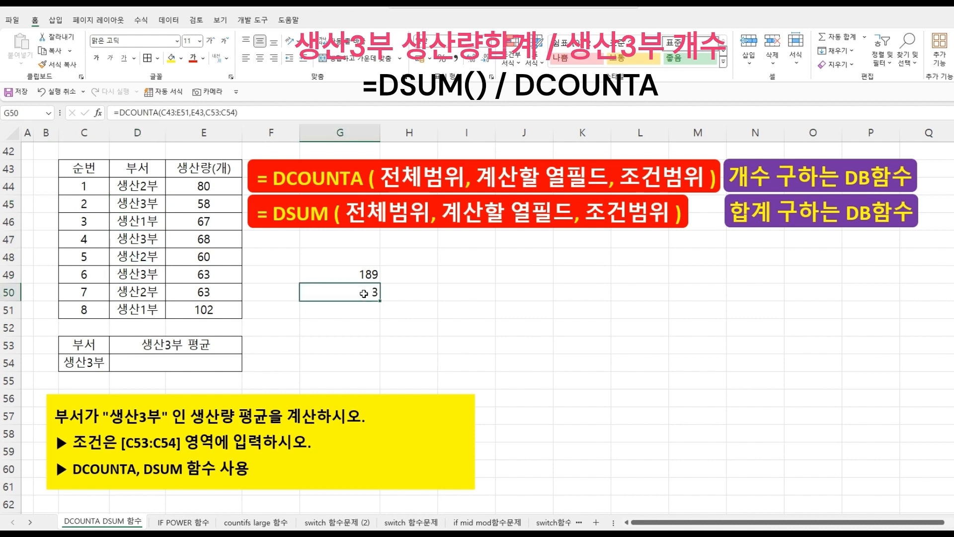
# - Review the DSUM and DCOUNTA formulas in G49 and G50
pyautogui.click(363, 275)
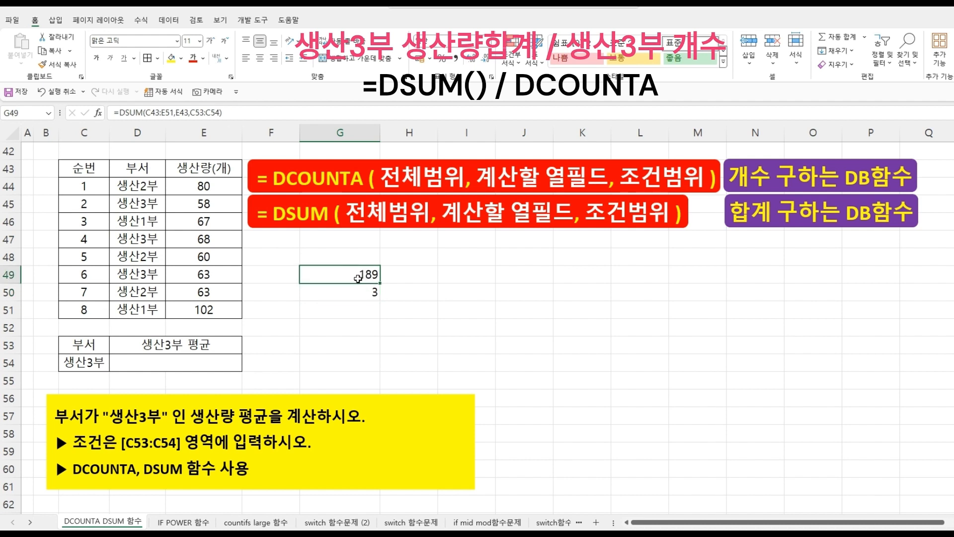
pyautogui.click(362, 293)
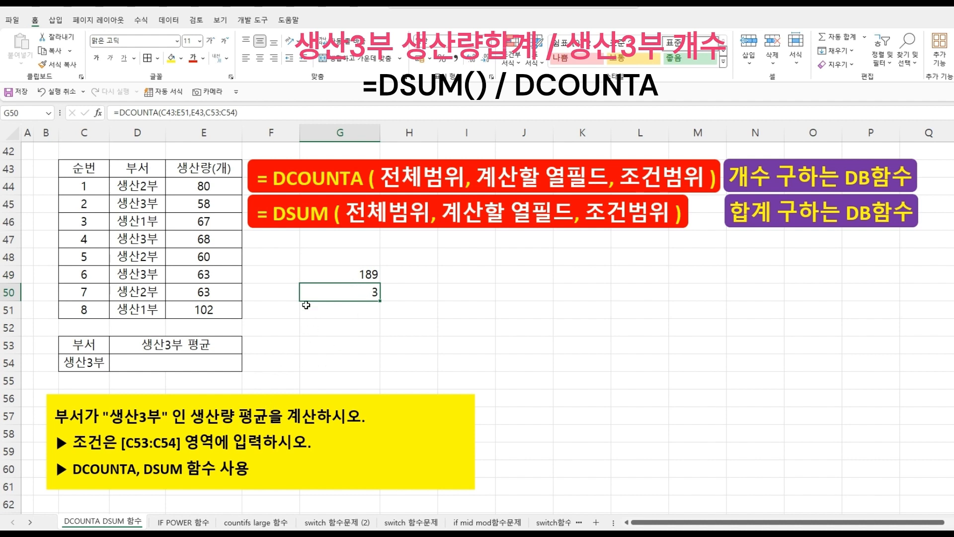
# - In D54, start the average formula with =DSUM(C43:E51,E43,C53:C54) as the 생산3부 production total
pyautogui.click(208, 360)
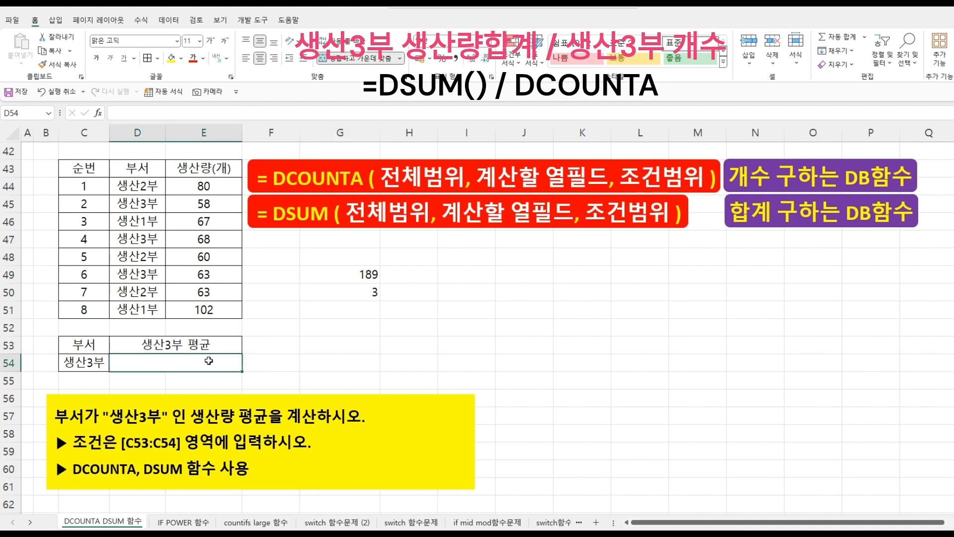
pyautogui.write('=')
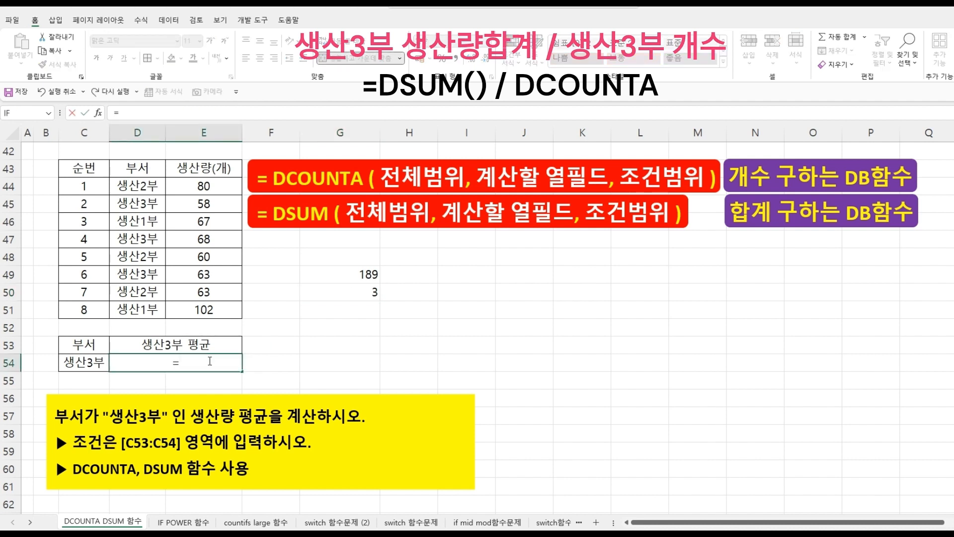
pyautogui.write('DS')
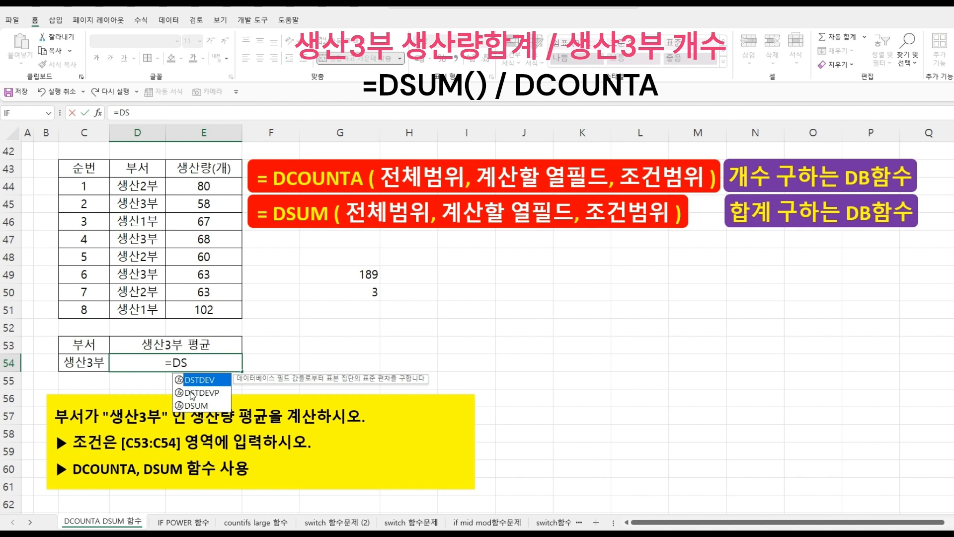
pyautogui.doubleClick(201, 405)
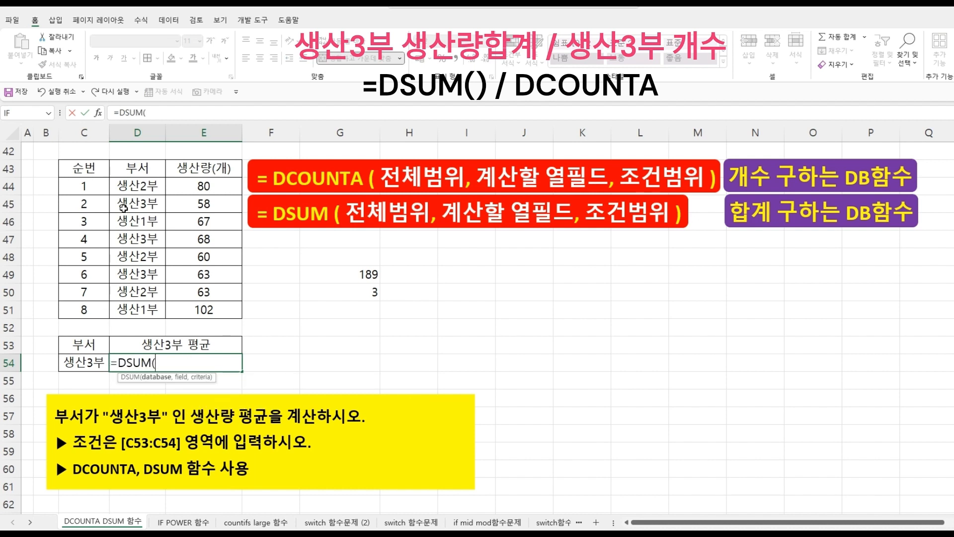
pyautogui.moveTo(95, 172); pyautogui.dragTo(193, 306)
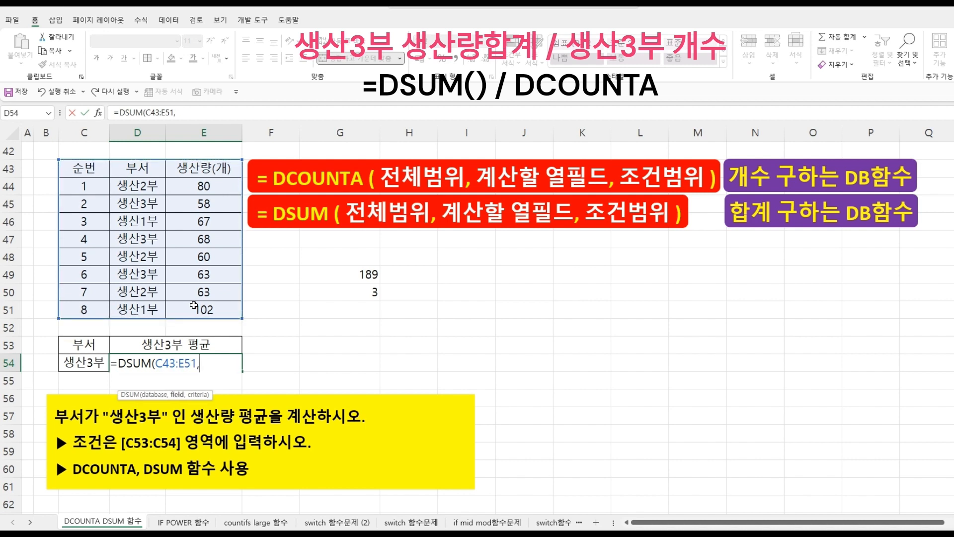
pyautogui.write(',')
pyautogui.click(203, 169)
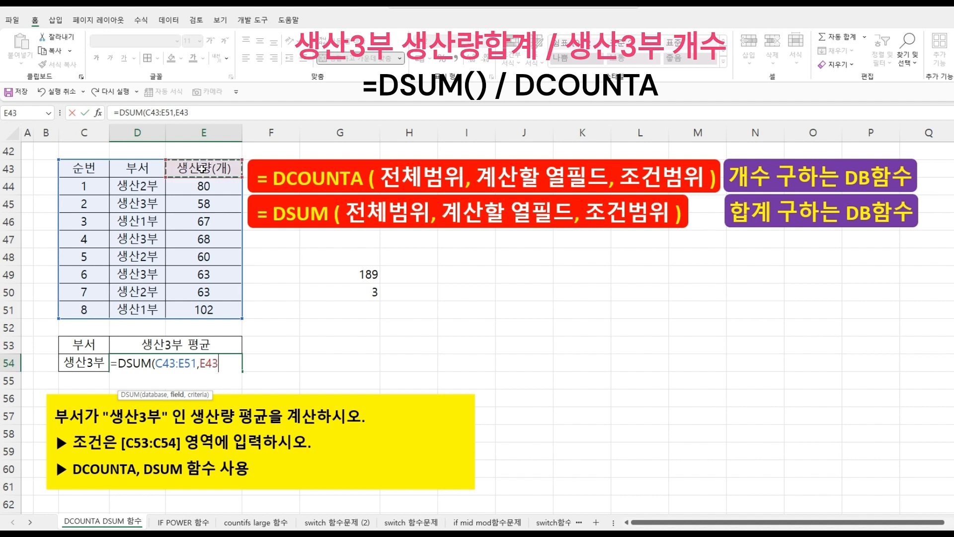
pyautogui.write(',')
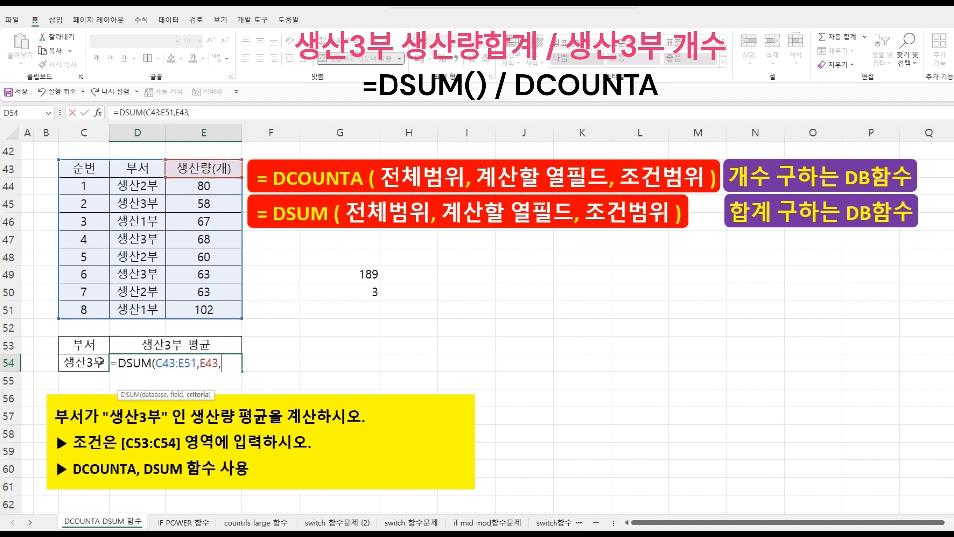
pyautogui.moveTo(91, 344); pyautogui.dragTo(92, 362)
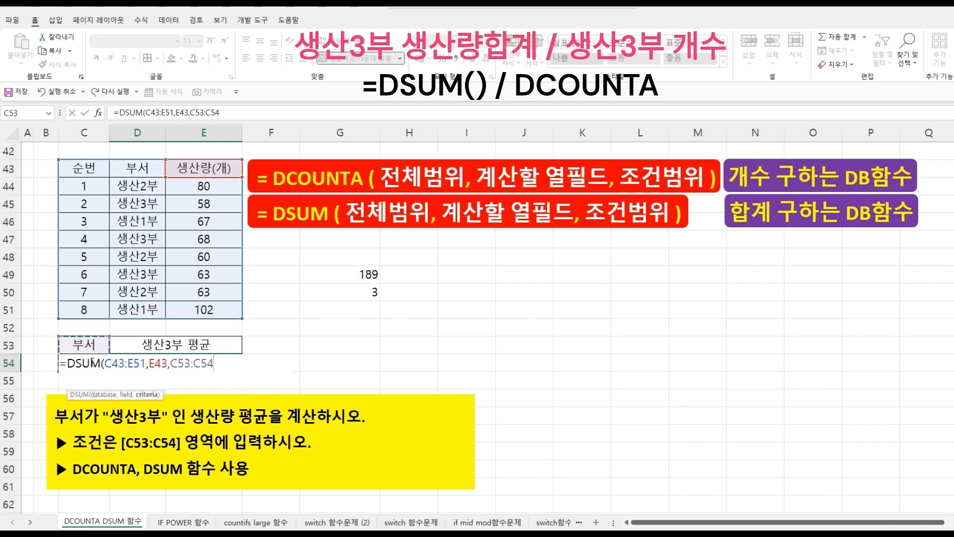
pyautogui.write(')')
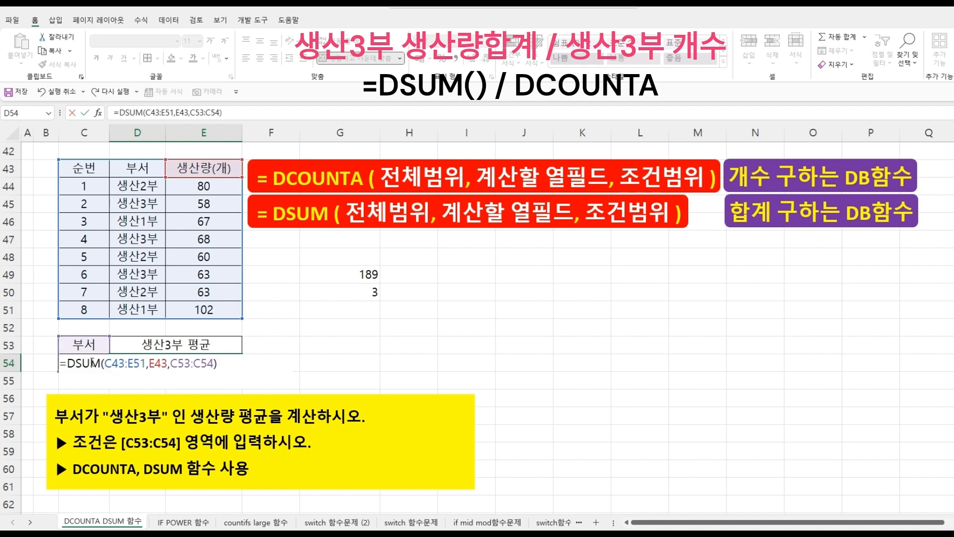
pyautogui.write('/DC')
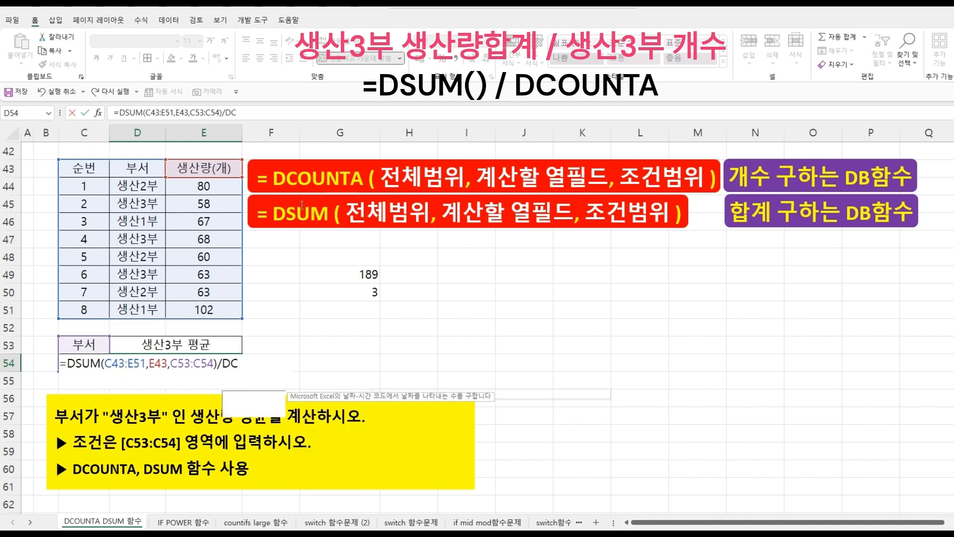
pyautogui.write('OU')
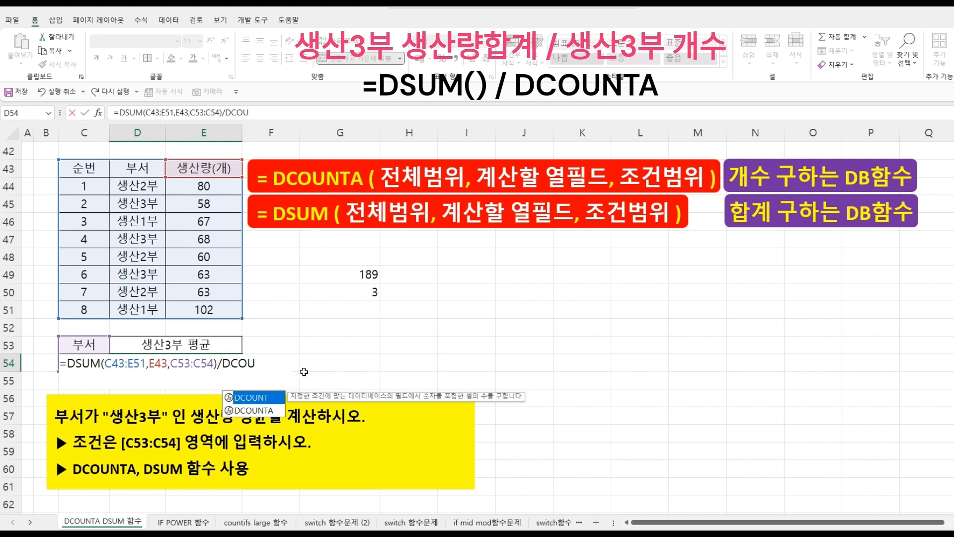
# - Divide it by DCOUNTA(C43:E51,E43,C53:C54), confirm the formula in D54, and reselect D54 to check it
pyautogui.doubleClick(263, 410)
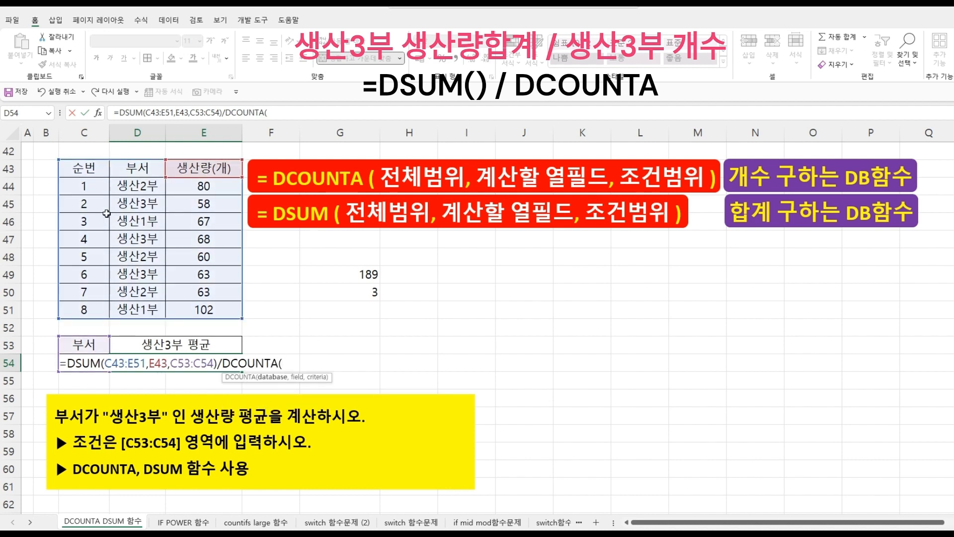
pyautogui.moveTo(94, 171); pyautogui.dragTo(201, 305)
pyautogui.write(',')
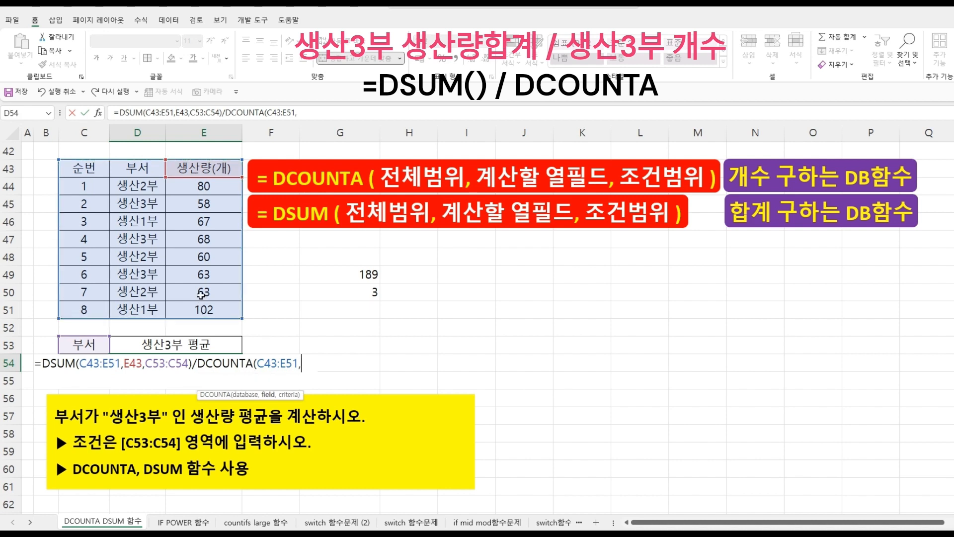
pyautogui.click(208, 169)
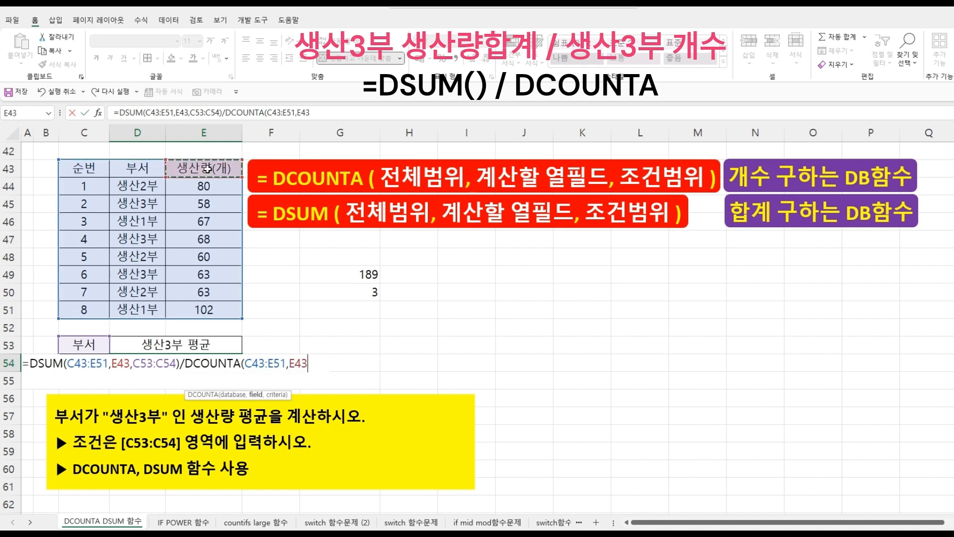
pyautogui.write(',')
pyautogui.moveTo(85, 344); pyautogui.dragTo(91, 368)
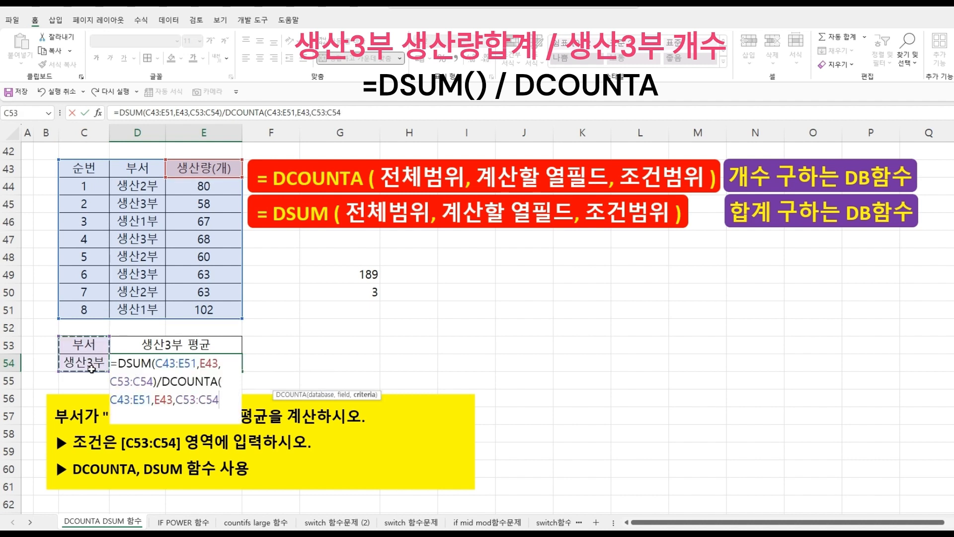
pyautogui.write(')')
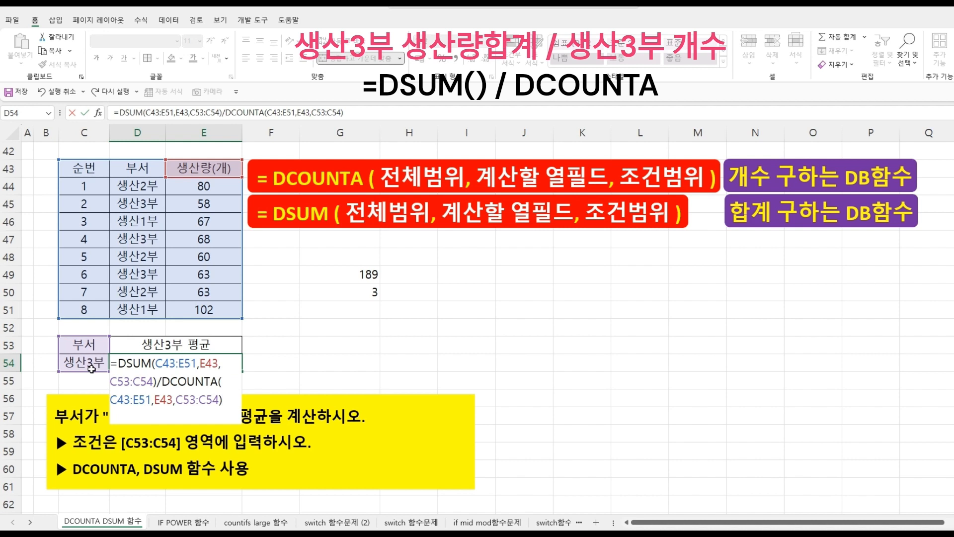
pyautogui.press('Return')
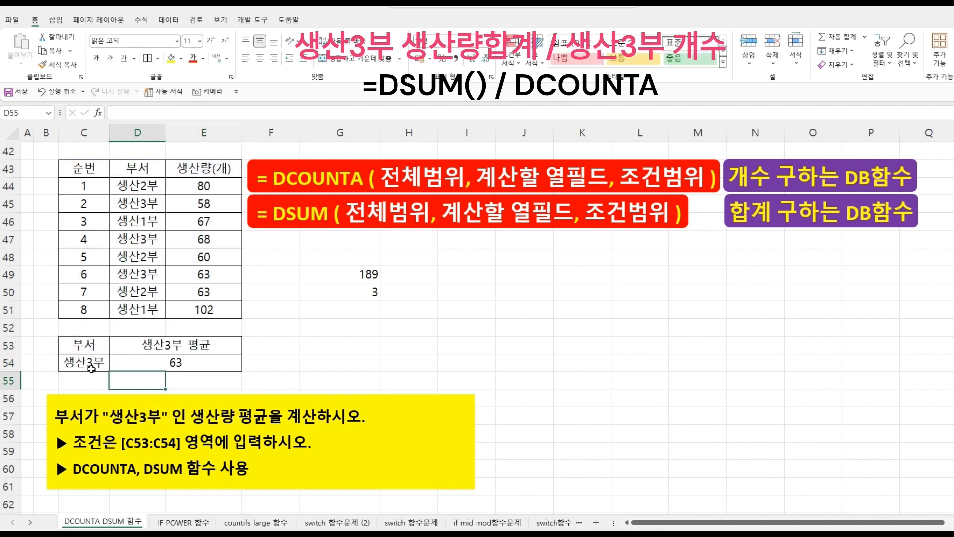
pyautogui.click(201, 361)
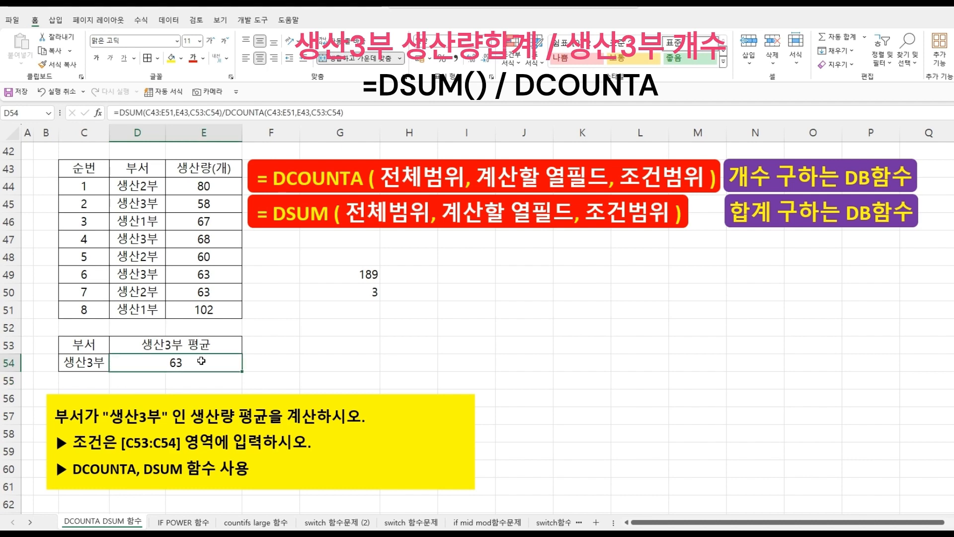
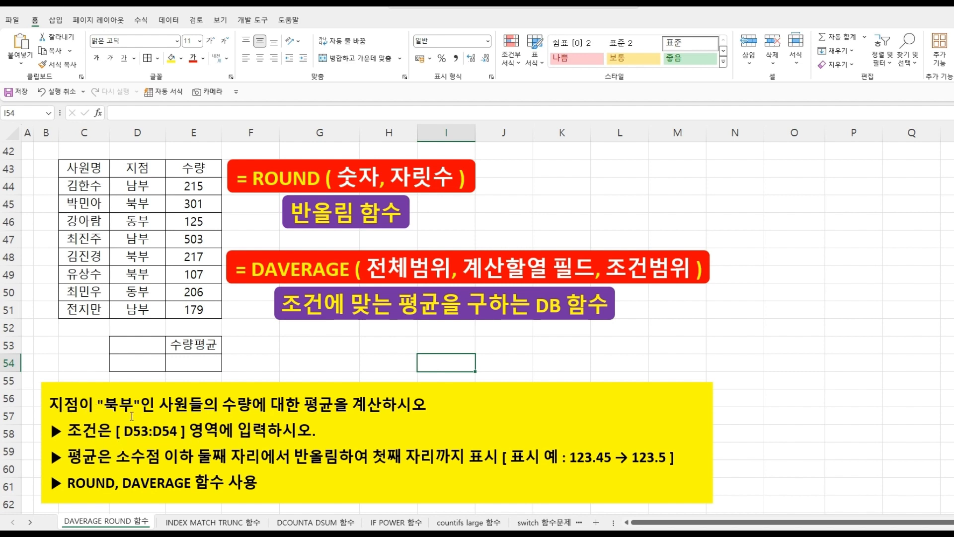
# - Copy the 지점 header and a 북부 cell into D53:D54 as the criteria range
pyautogui.click(145, 168)
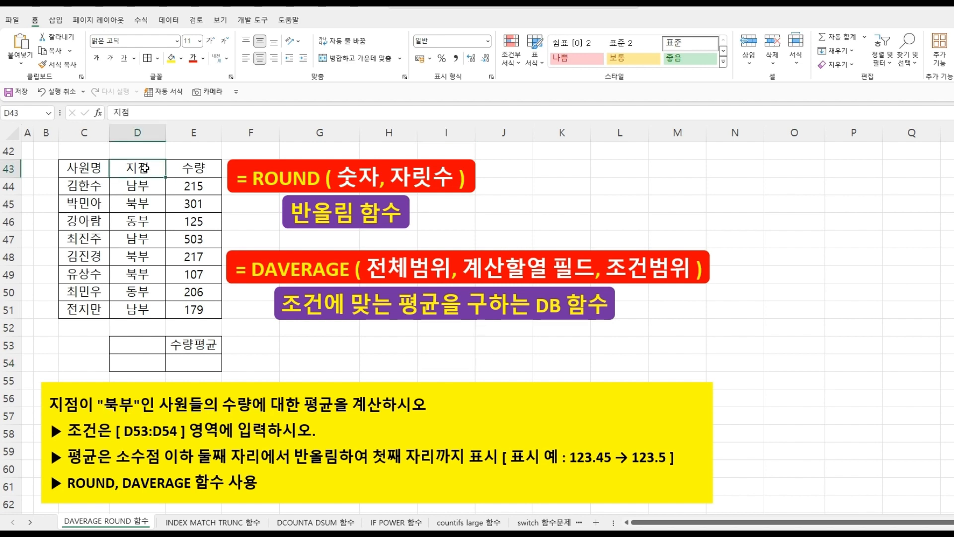
pyautogui.hotkey('ctrl', 'c')
pyautogui.click(145, 207)
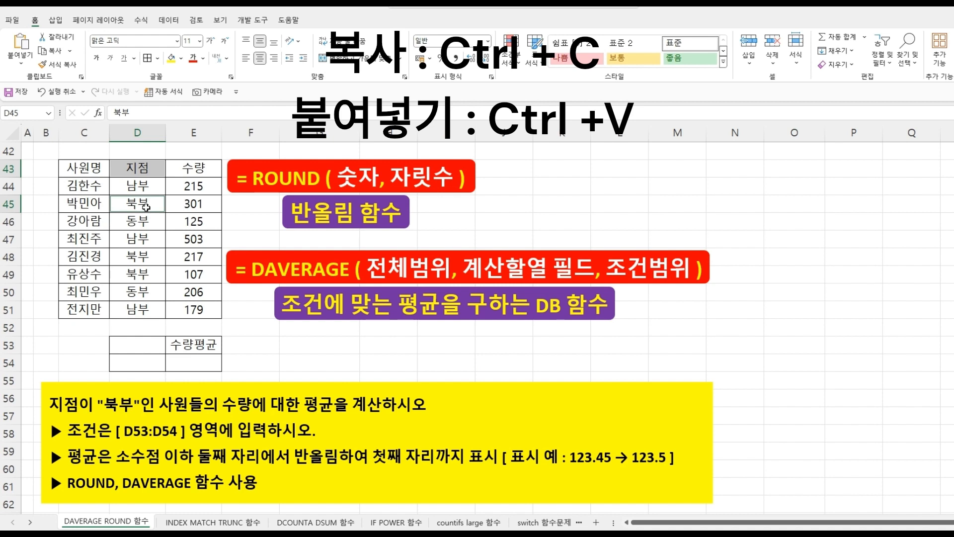
pyautogui.click(139, 344)
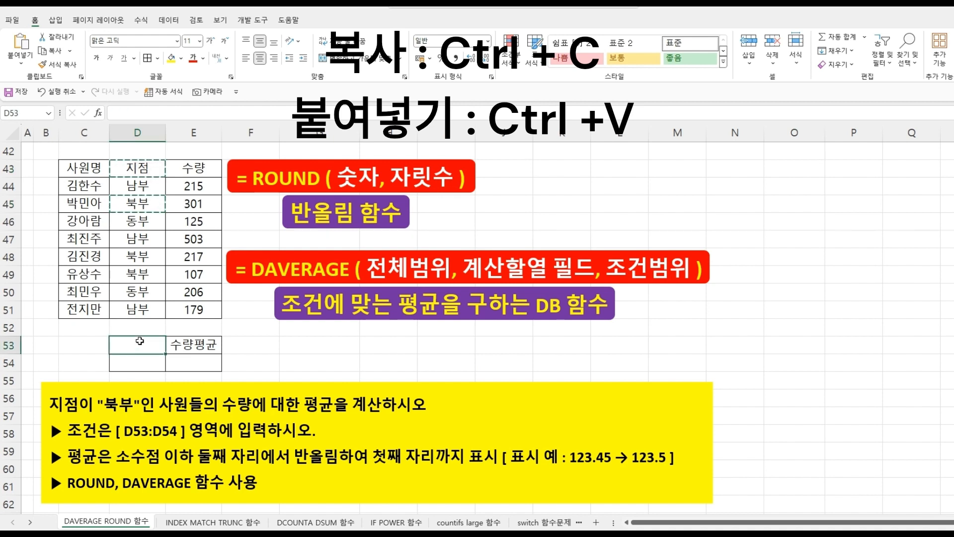
pyautogui.hotkey('ctrl', 'v')
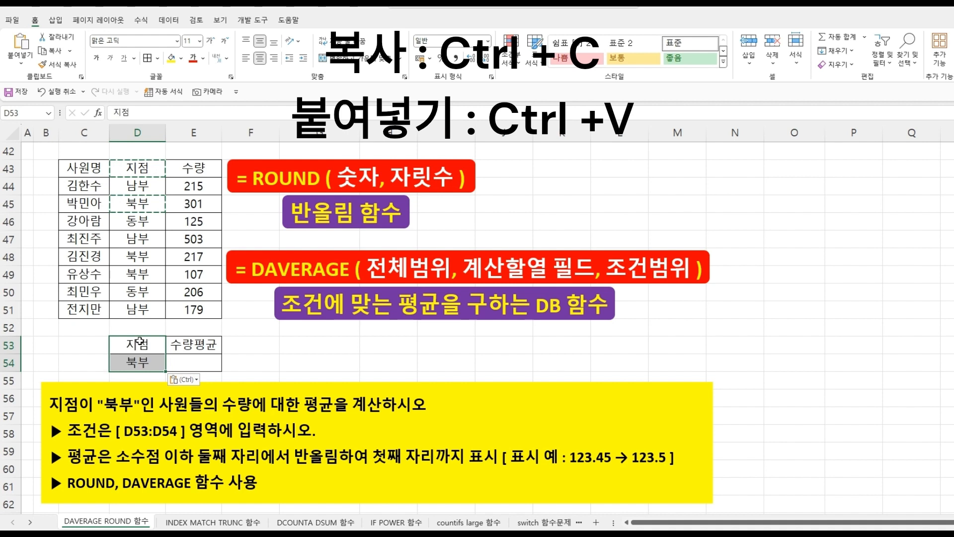
# - Start a DAVERAGE function in E54
pyautogui.click(182, 358)
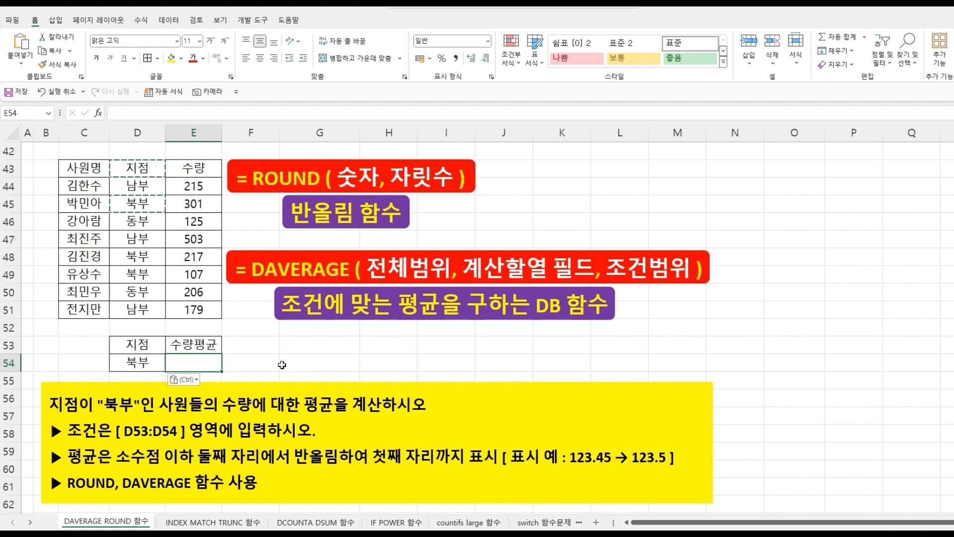
pyautogui.write('=')
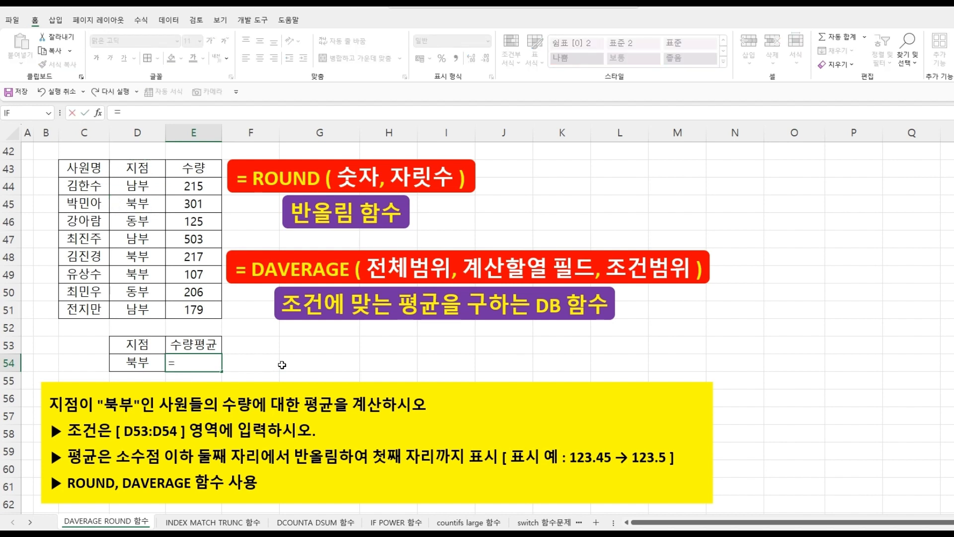
pyautogui.write('DA')
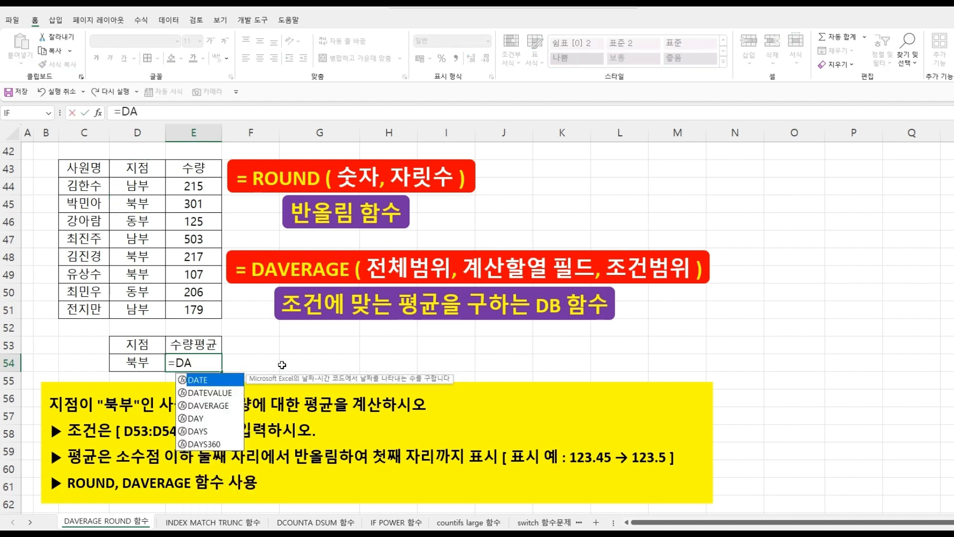
pyautogui.press('Down')
pyautogui.press('Down')
pyautogui.press('Tab')
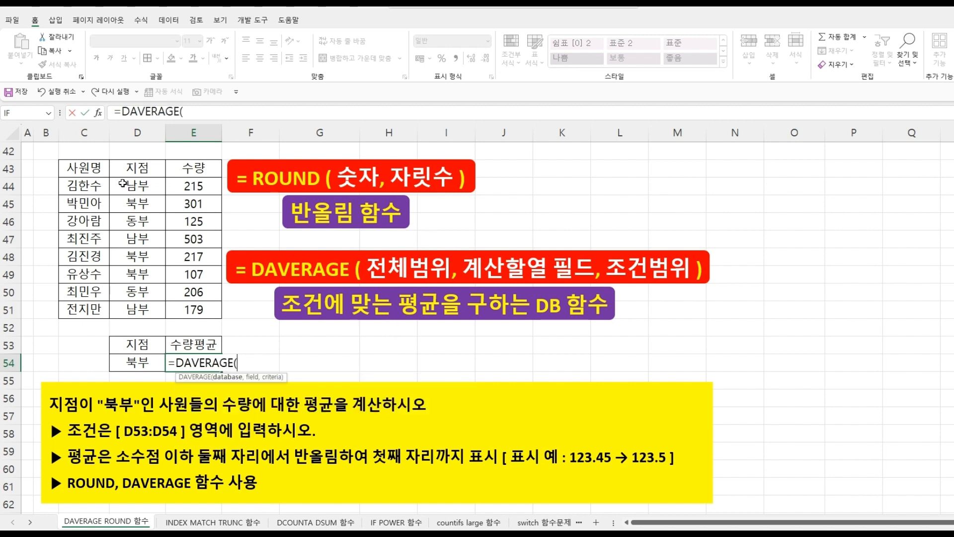
# - Fill in DAVERAGE's arguments as C43:E51, E43 and D53:D54, and confirm the formula
pyautogui.moveTo(88, 168); pyautogui.dragTo(198, 306)
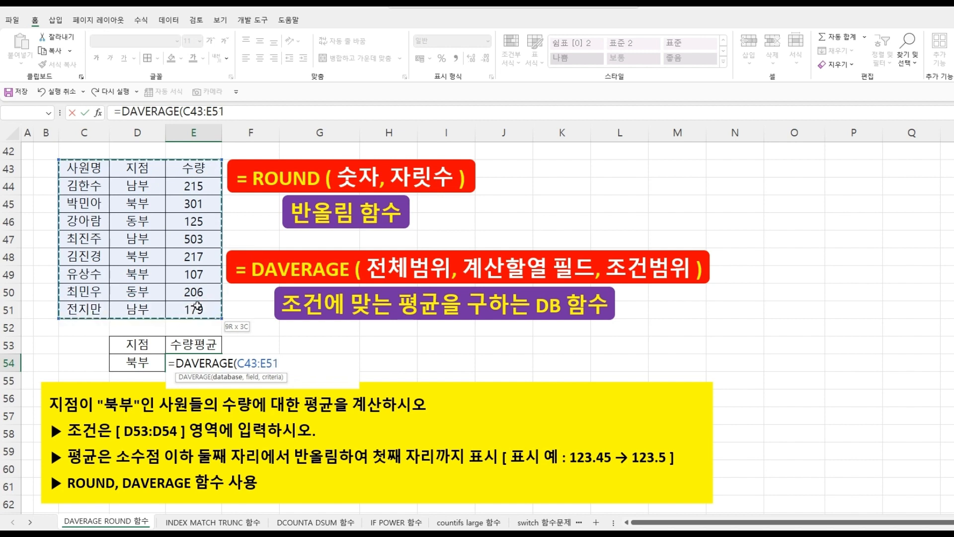
pyautogui.write(',')
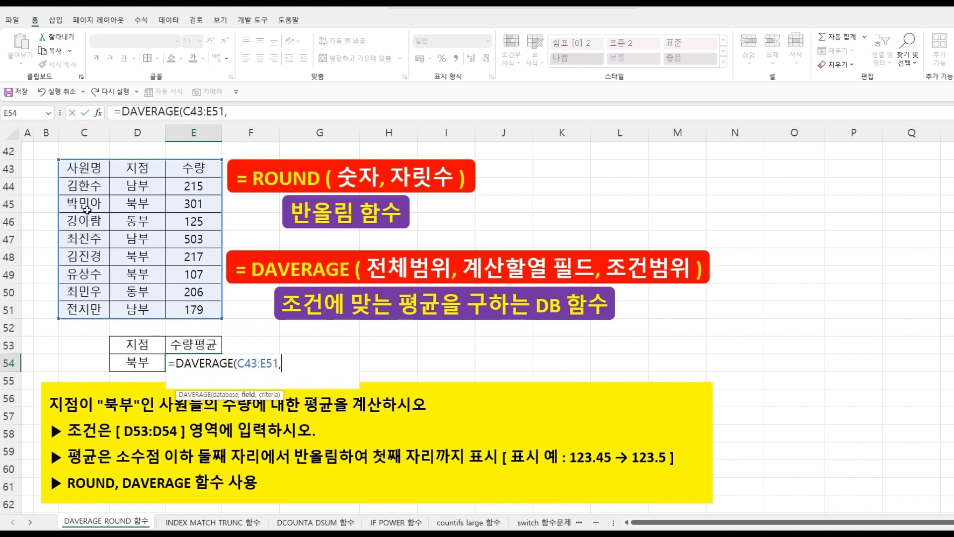
pyautogui.click(191, 169)
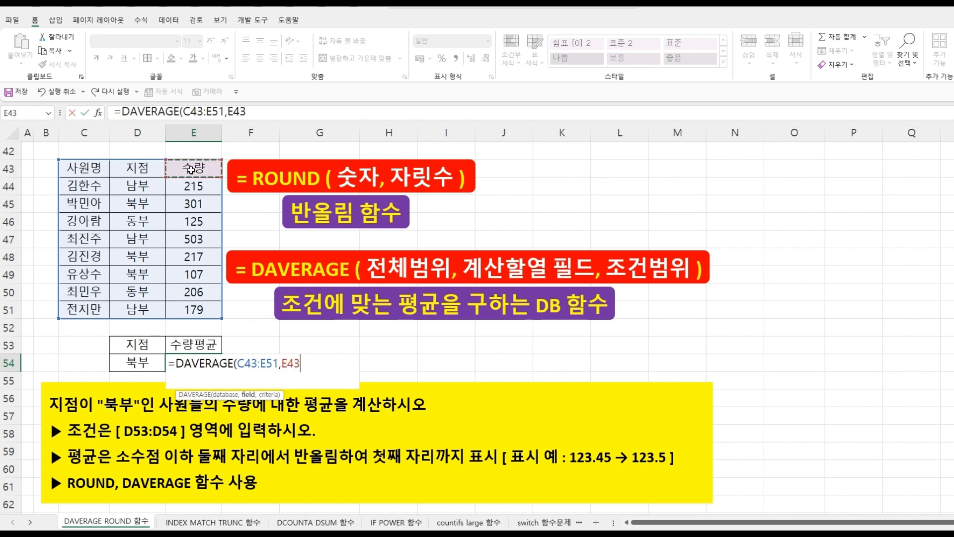
pyautogui.write(',')
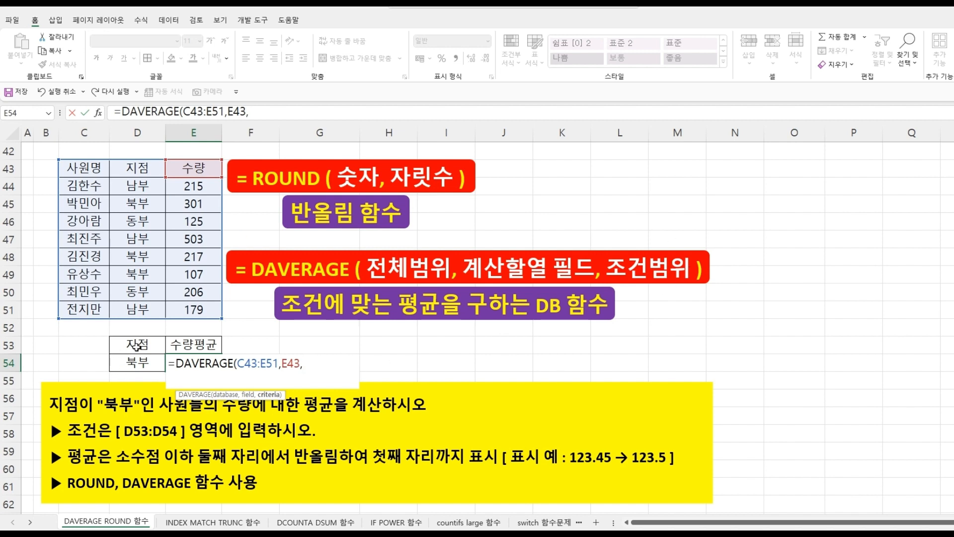
pyautogui.moveTo(133, 346); pyautogui.dragTo(135, 365)
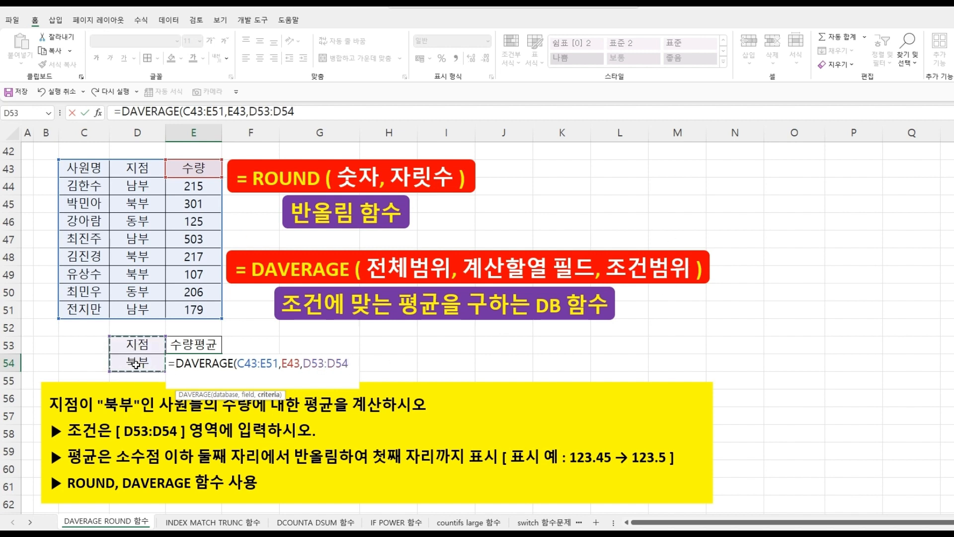
pyautogui.write(')')
pyautogui.press('Return')
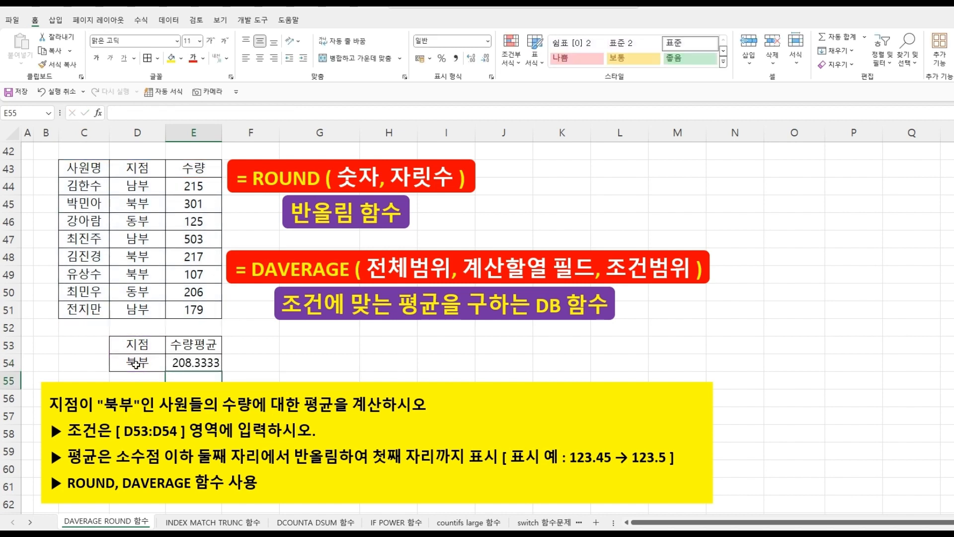
# - Wrap the E54 formula in ROUND with 1 as the number of digits and confirm it
pyautogui.click(191, 362)
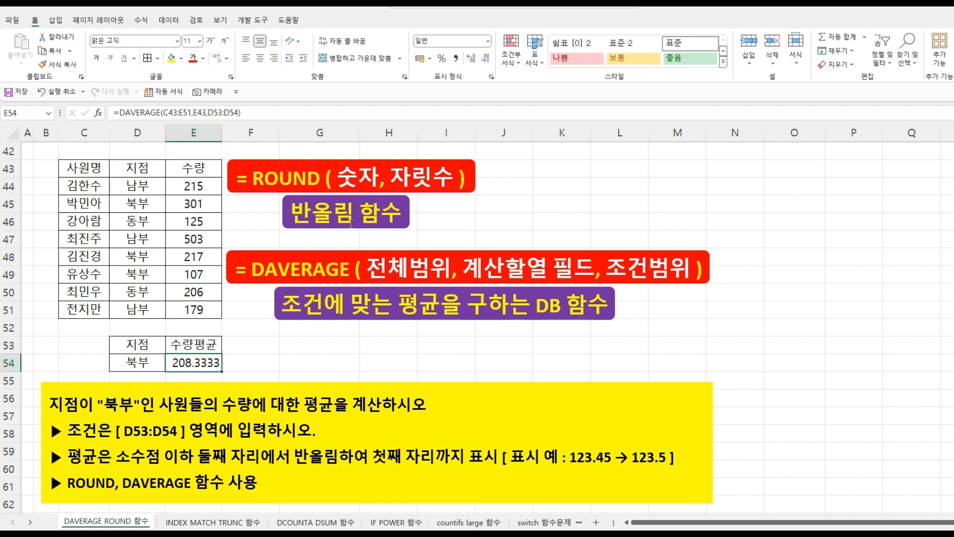
pyautogui.click(120, 112)
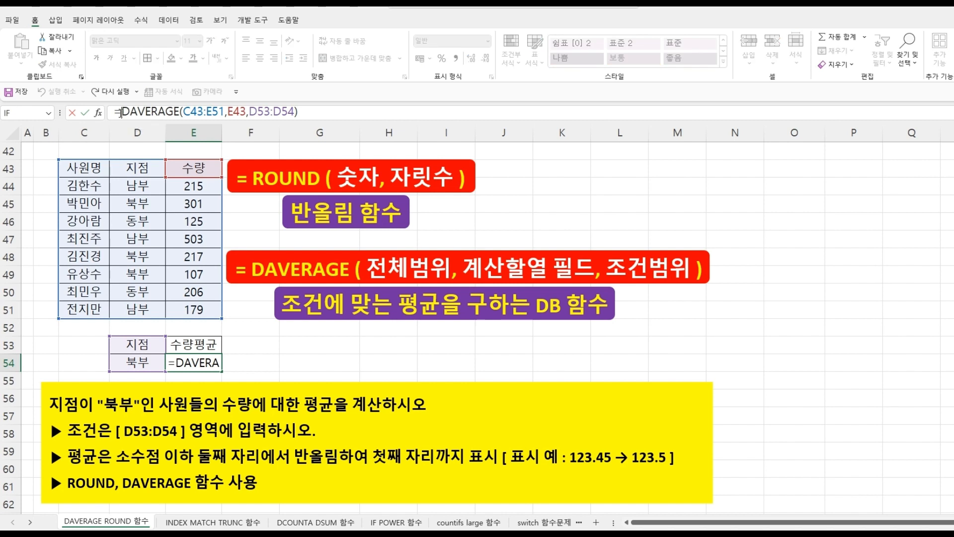
pyautogui.write('RO')
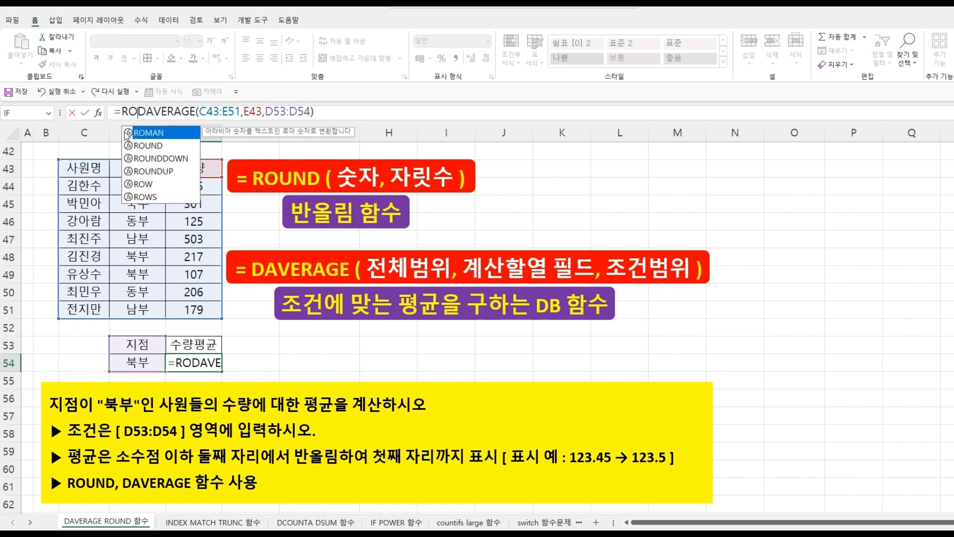
pyautogui.doubleClick(145, 147)
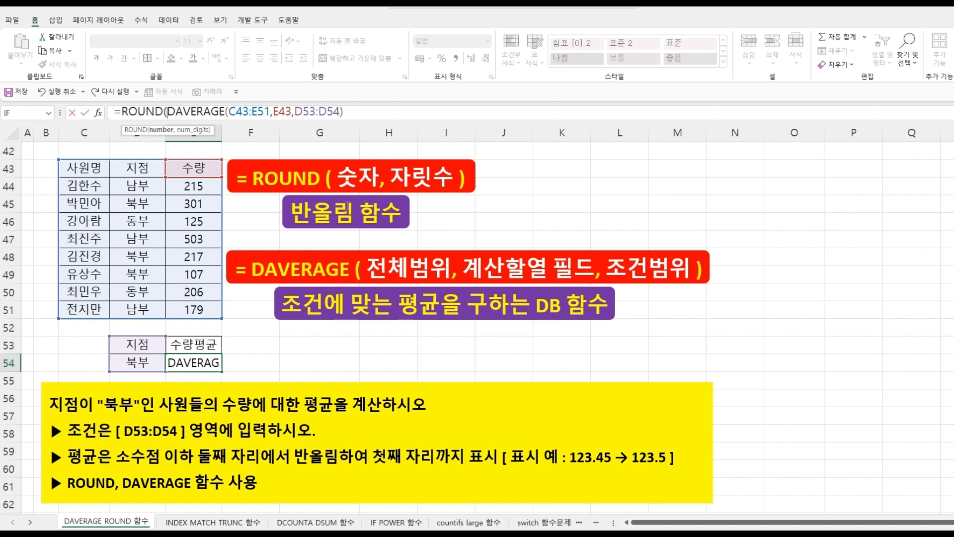
pyautogui.click(366, 112)
pyautogui.write(',')
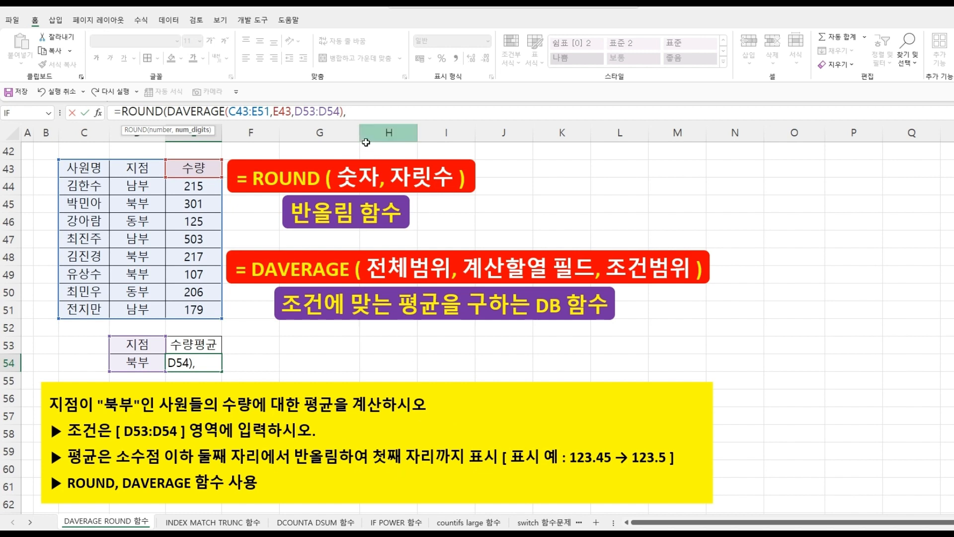
pyautogui.write('1')
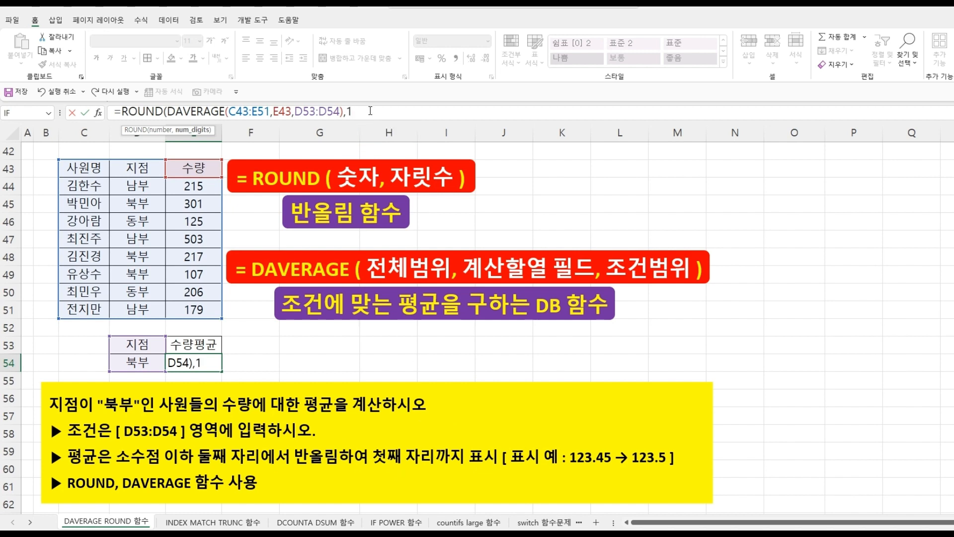
pyautogui.write(')')
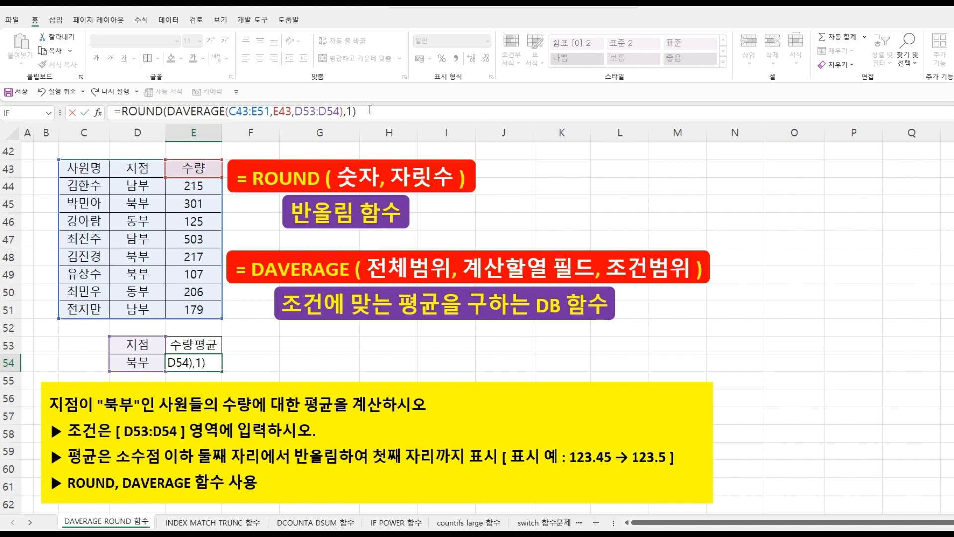
pyautogui.press('Return')
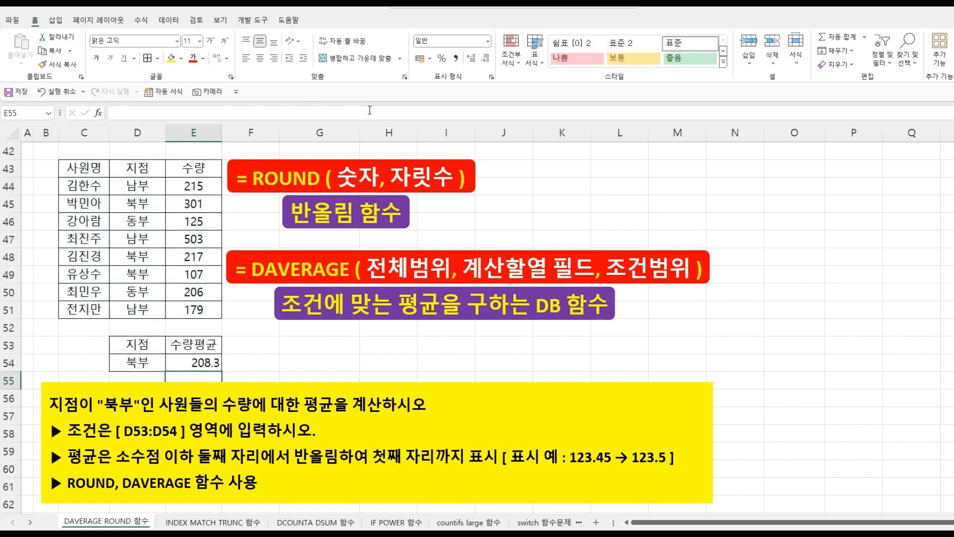
# - On the VLOOKUP DMAX 함수 sheet, start a DMAX function in E52
pyautogui.click(410, 363)
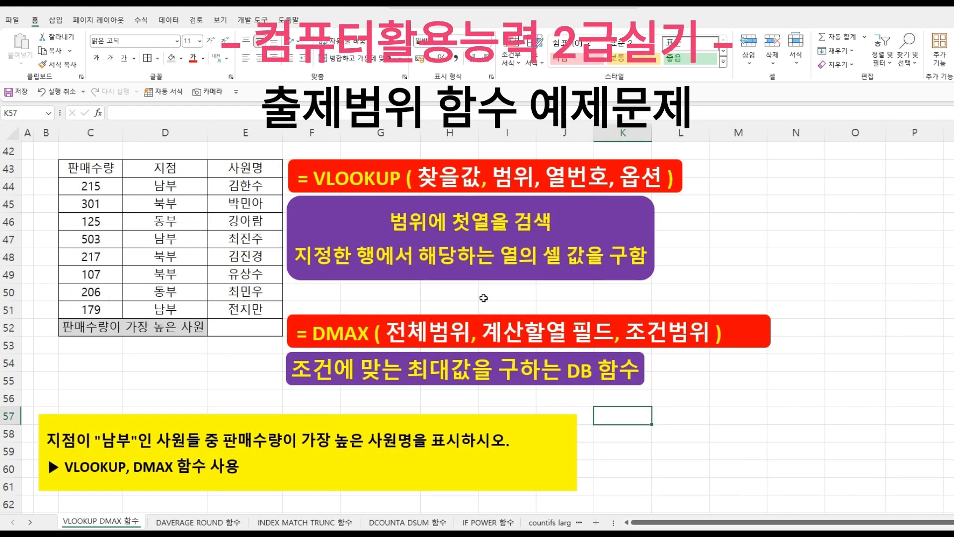
pyautogui.click(483, 298)
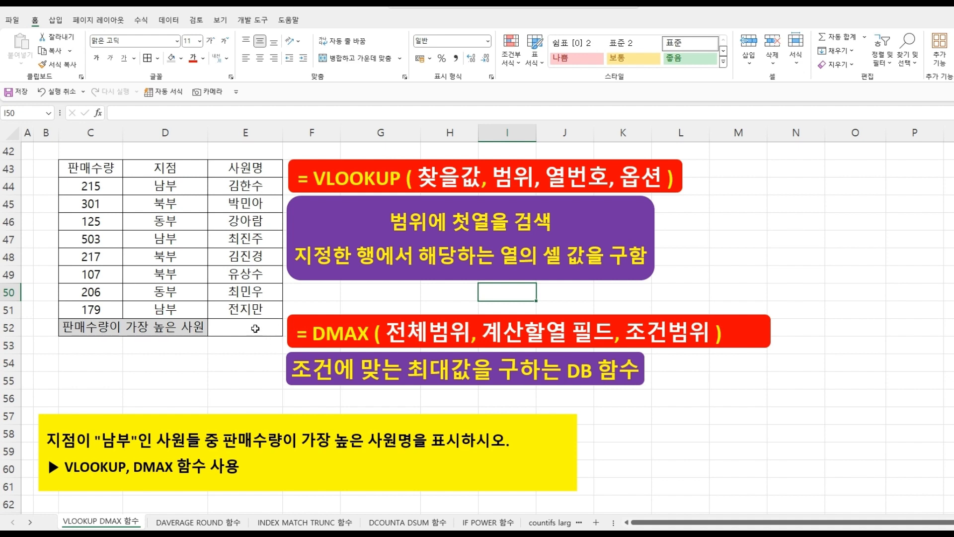
pyautogui.click(255, 329)
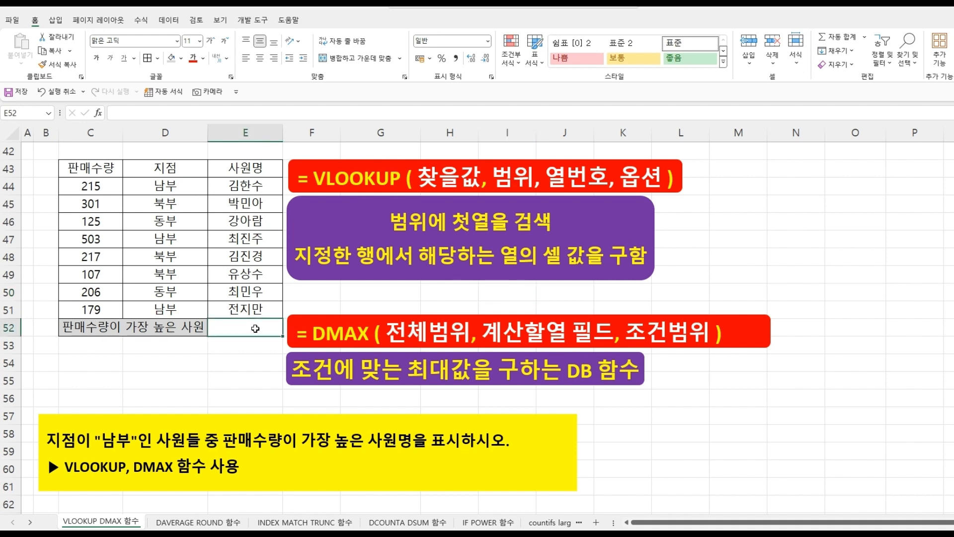
pyautogui.write('=')
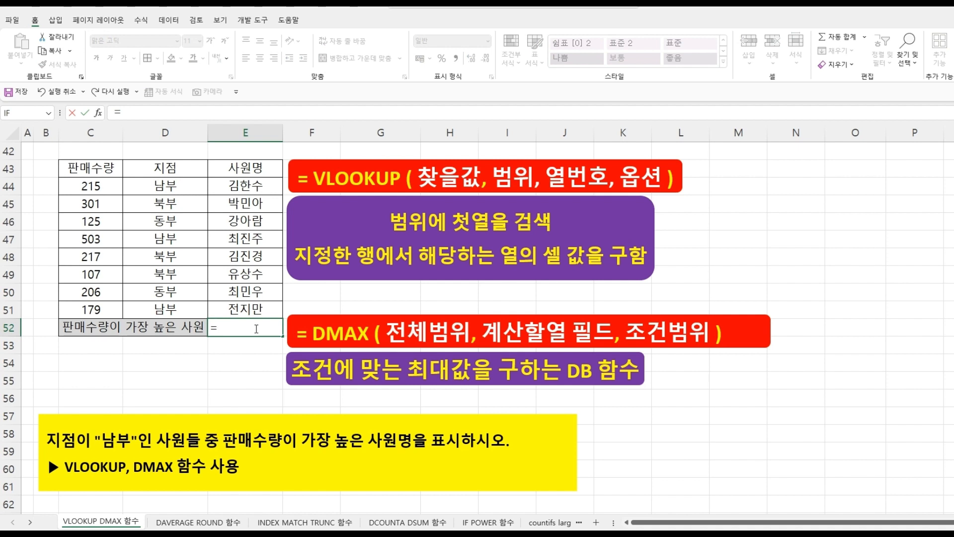
pyautogui.write('MA')
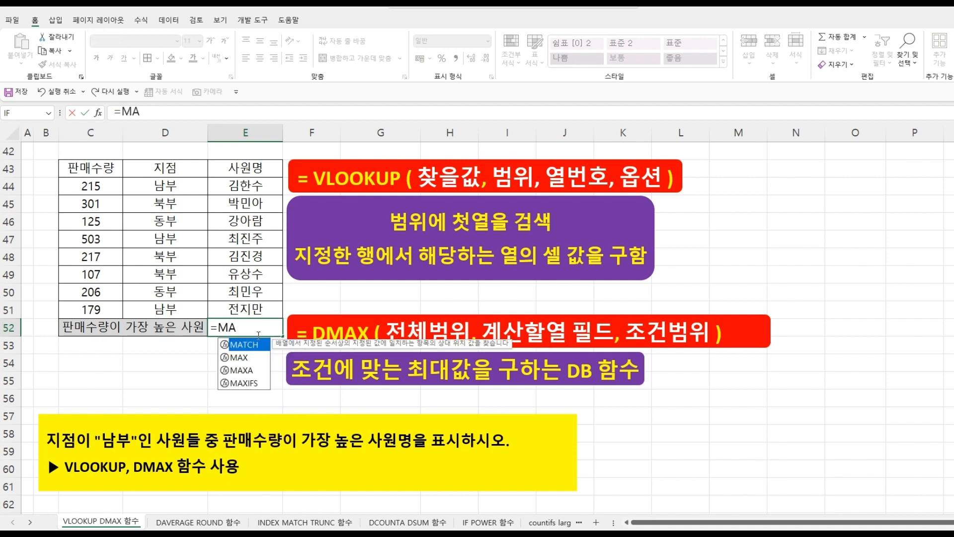
pyautogui.press('BackSpace')
pyautogui.press('BackSpace')
pyautogui.write('DMA')
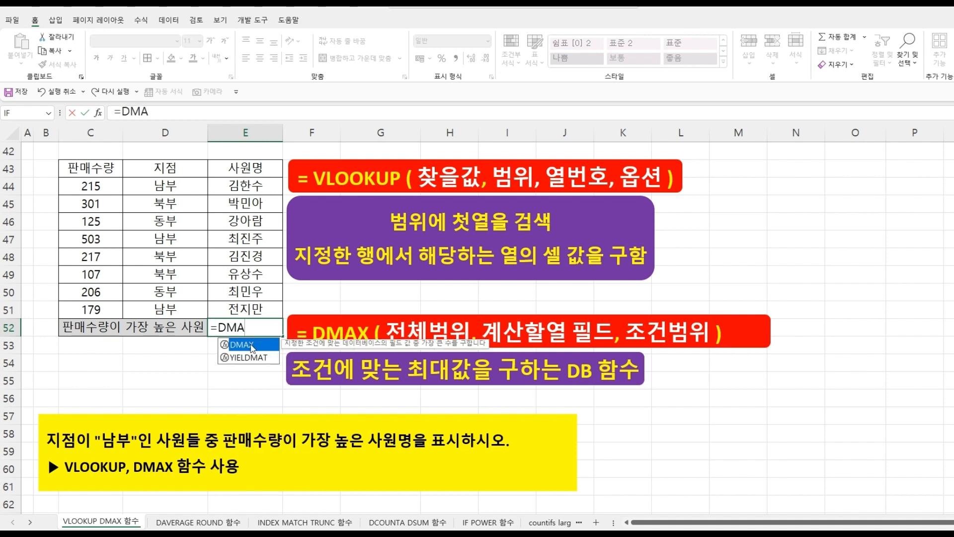
pyautogui.doubleClick(247, 344)
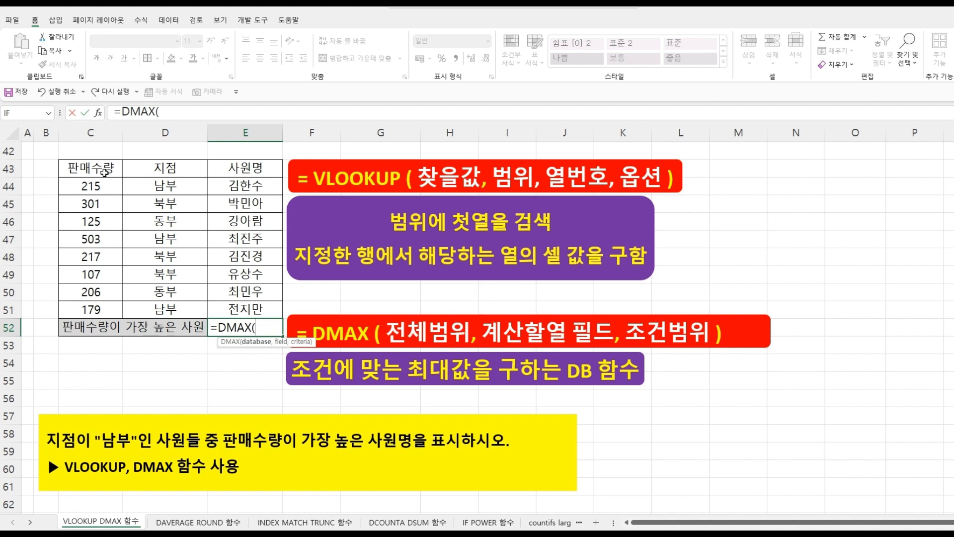
# - Fill in DMAX's arguments as C43:E51, field 1 and criteria D43:D44, and confirm the formula
pyautogui.moveTo(104, 173); pyautogui.dragTo(243, 305)
pyautogui.write(',')
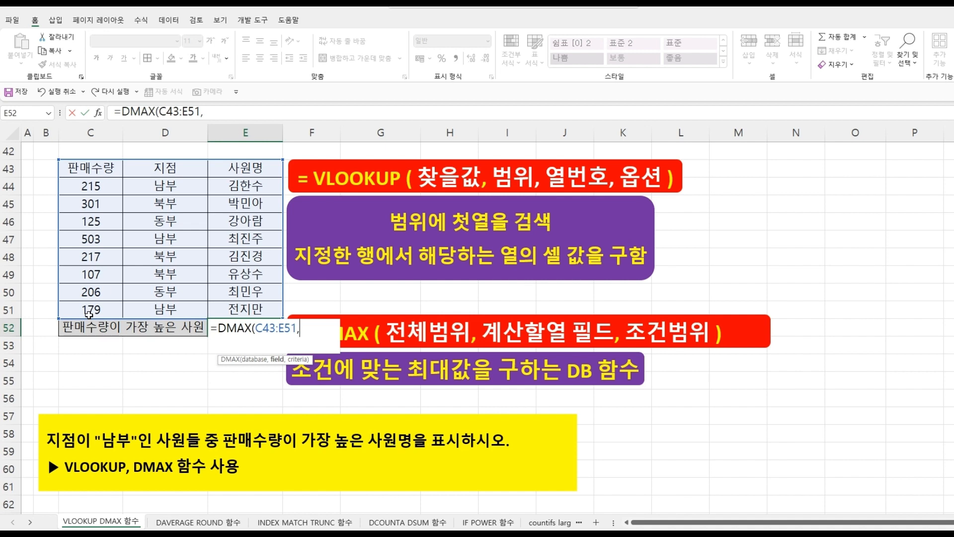
pyautogui.write('1,')
pyautogui.moveTo(165, 169); pyautogui.dragTo(168, 184)
pyautogui.write(')')
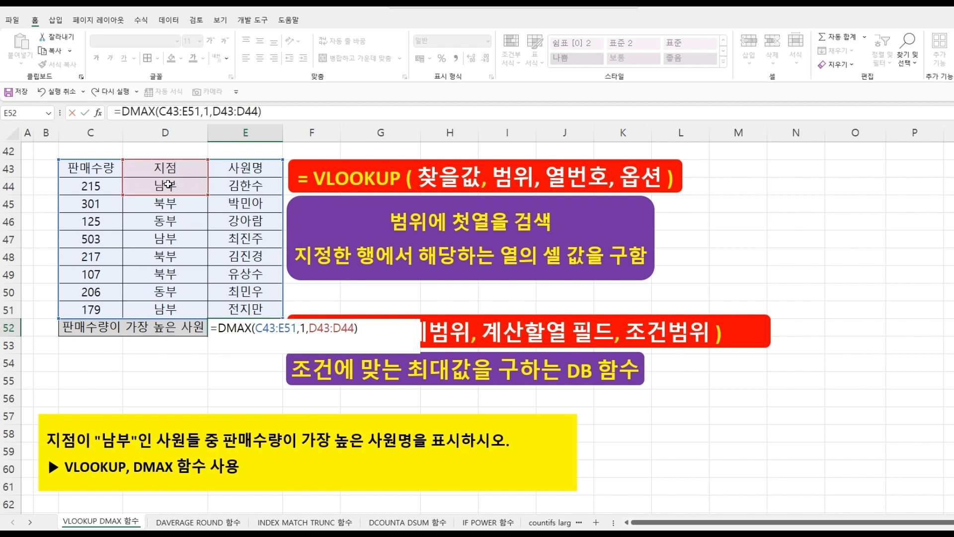
pyautogui.press('Return')
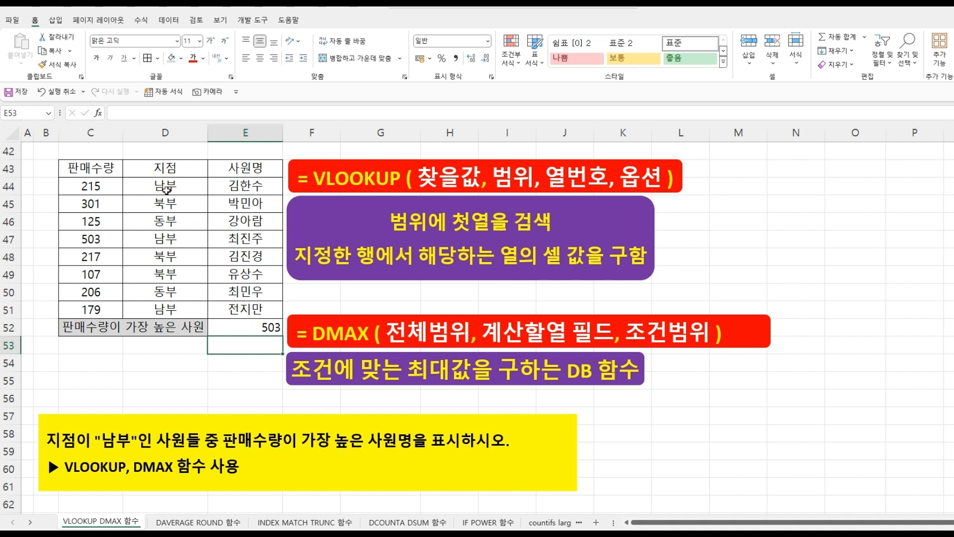
# - Check the 남부 rows in the 지점 column against their 판매수량 values
pyautogui.click(167, 189)
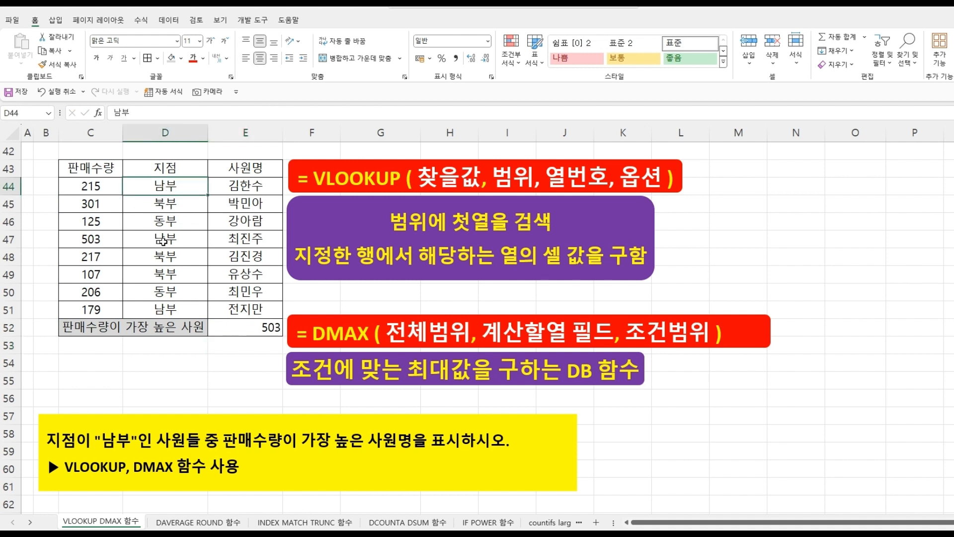
pyautogui.click(163, 242)
pyautogui.click(169, 305)
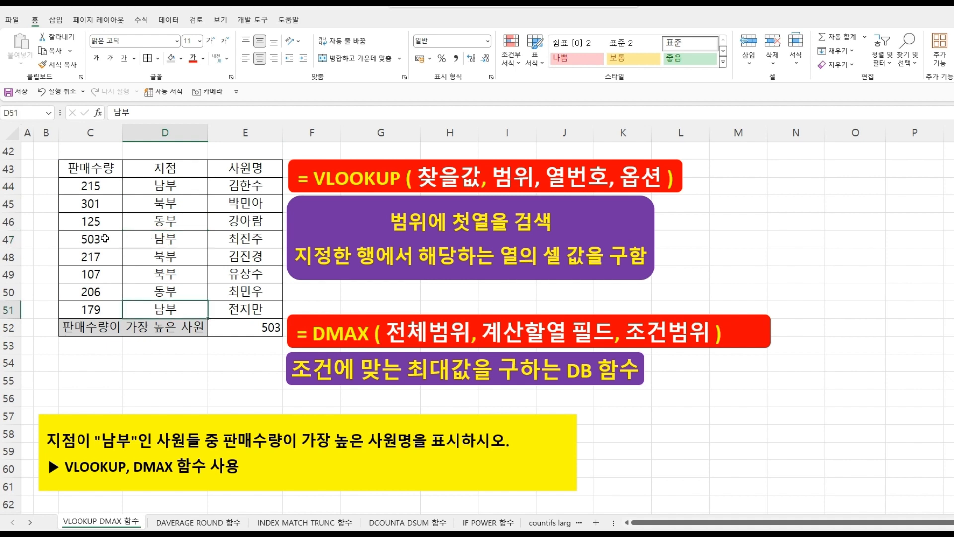
pyautogui.click(106, 238)
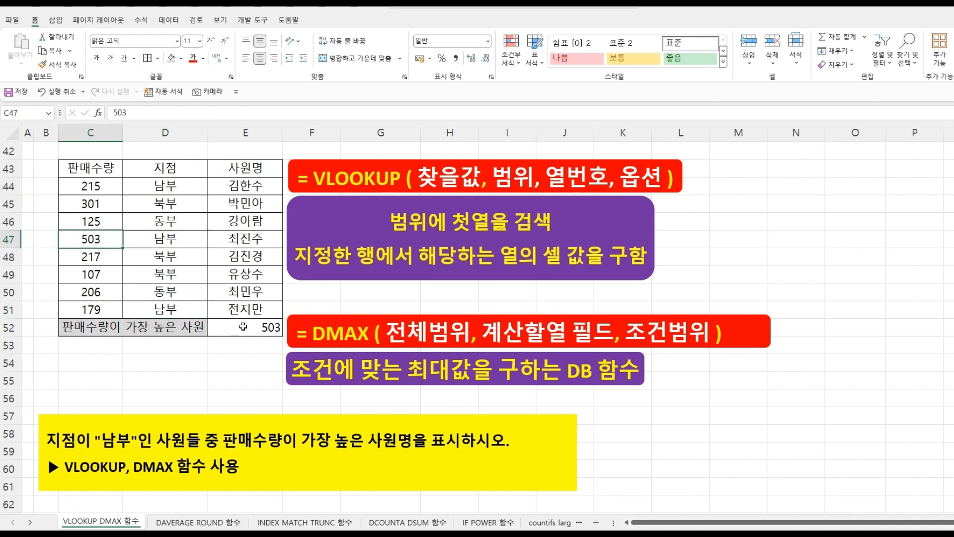
# - Wrap the E52 DMAX formula in VLOOKUP with table C43:E51, column 3 and FALSE, and confirm it
pyautogui.click(243, 327)
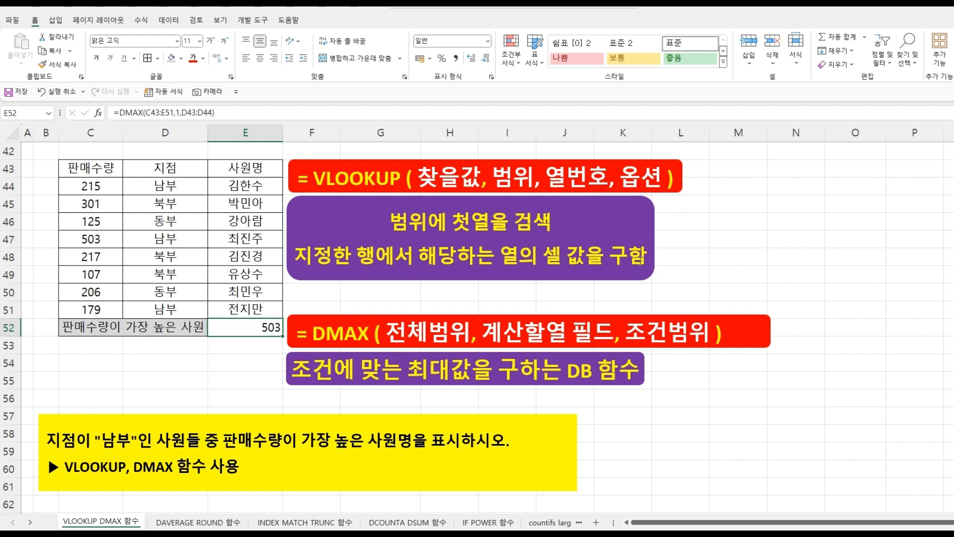
pyautogui.click(100, 238)
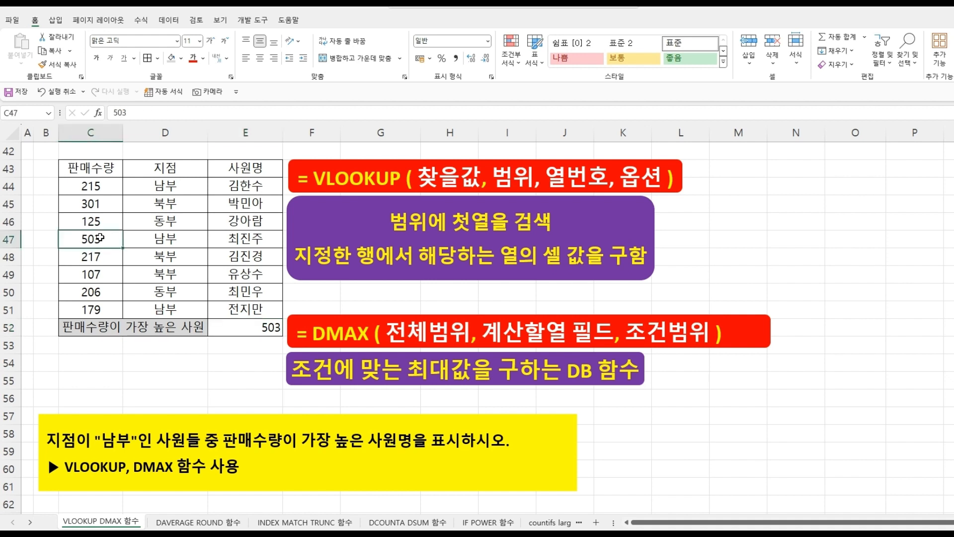
pyautogui.moveTo(108, 240); pyautogui.dragTo(241, 239)
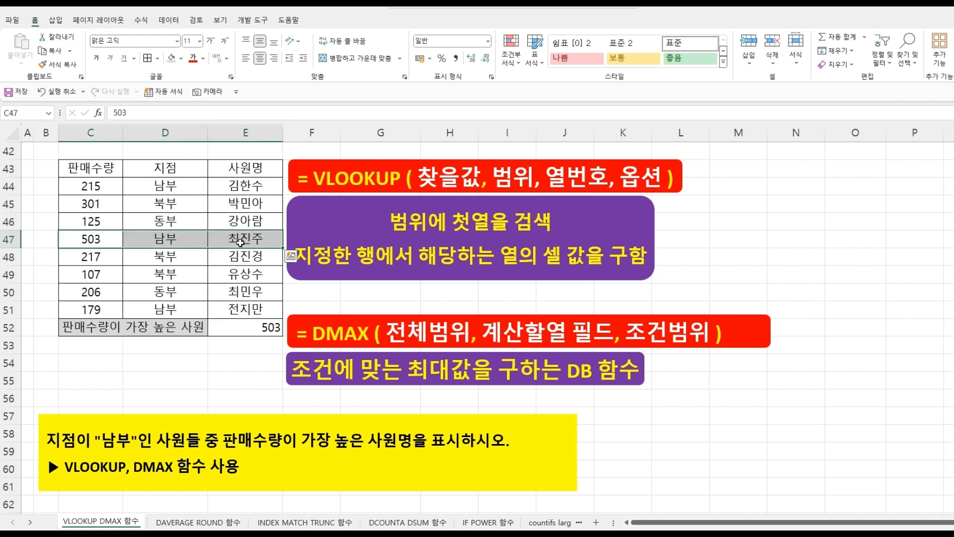
pyautogui.click(241, 240)
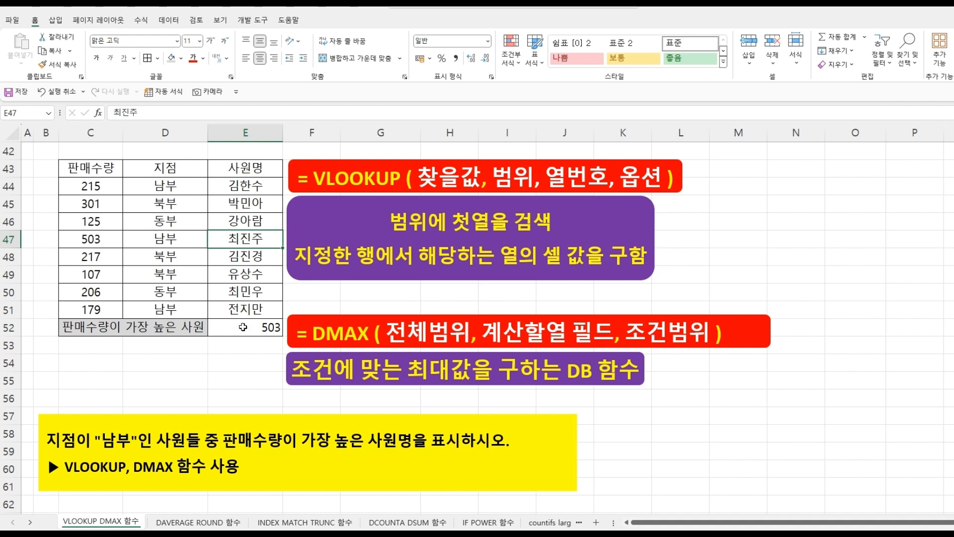
pyautogui.doubleClick(243, 327)
pyautogui.click(219, 332)
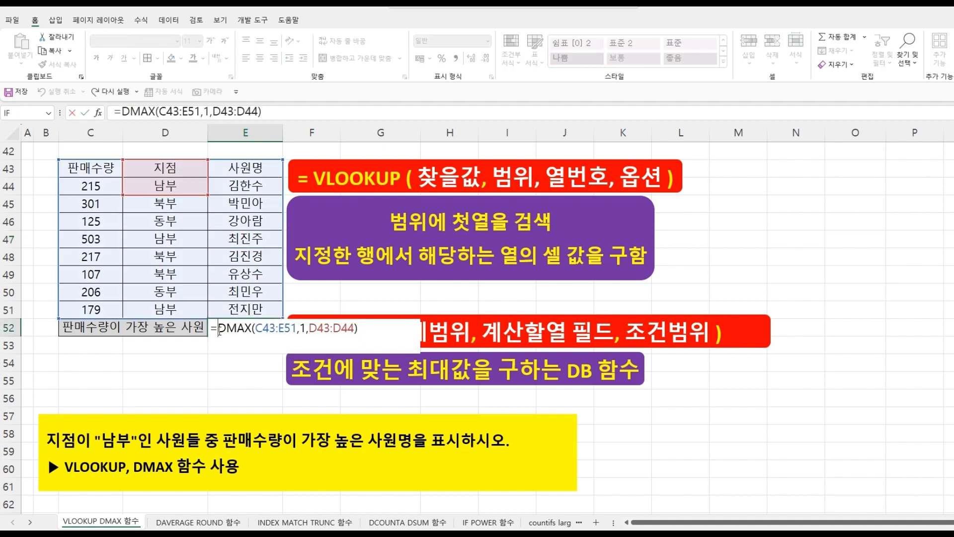
pyautogui.write('VL')
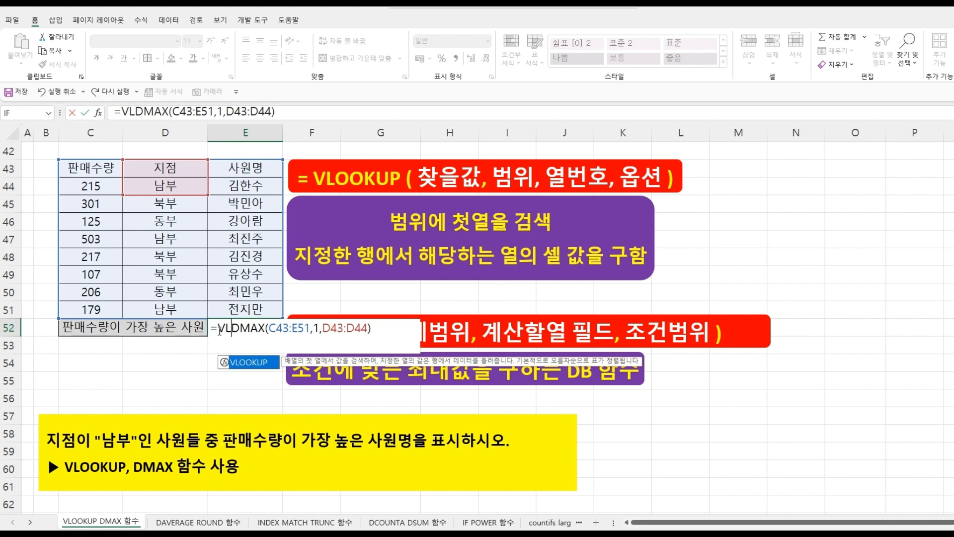
pyautogui.doubleClick(248, 363)
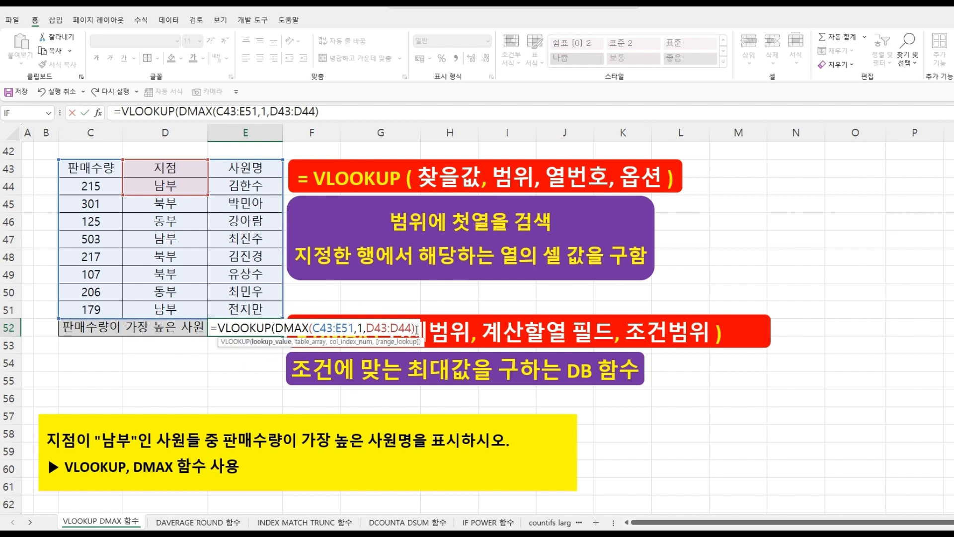
pyautogui.write(',')
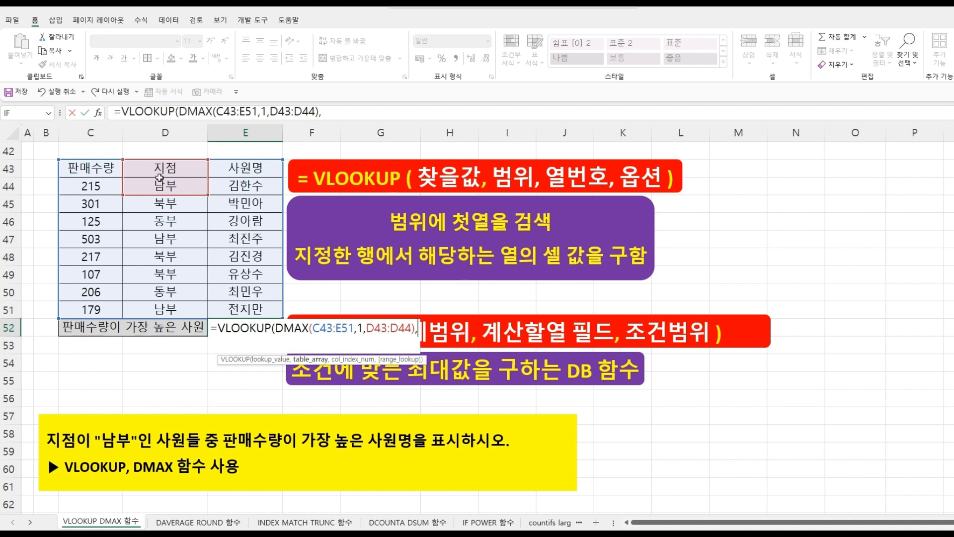
pyautogui.moveTo(101, 165); pyautogui.dragTo(235, 312)
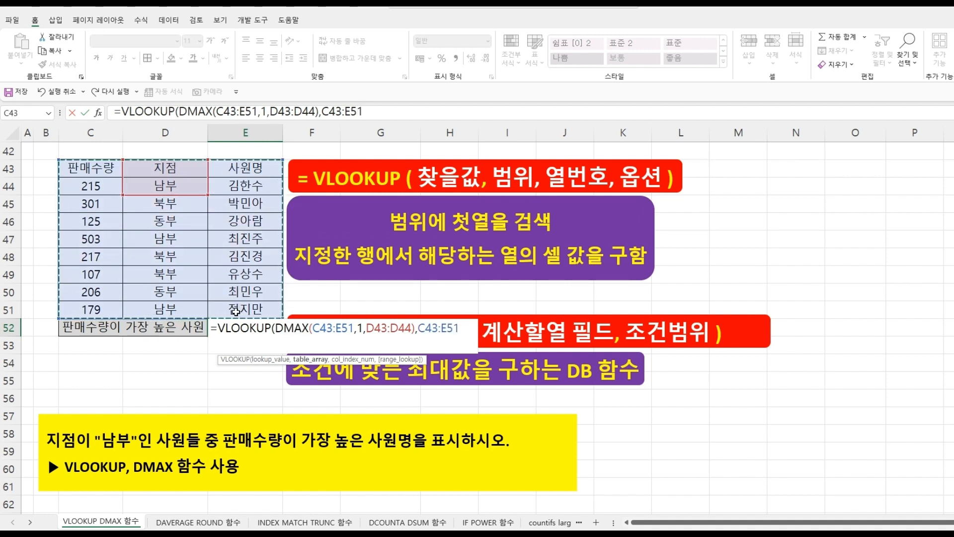
pyautogui.write(',')
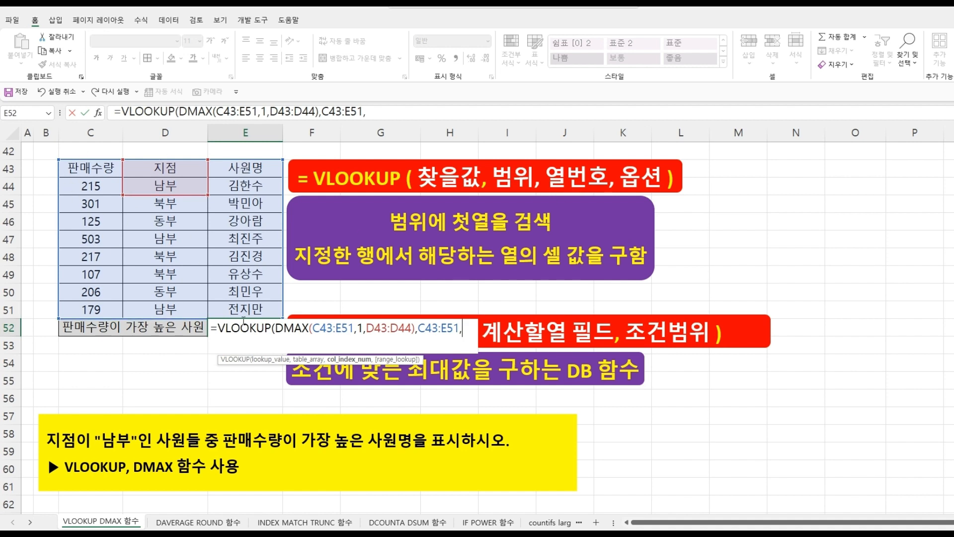
pyautogui.write('3,')
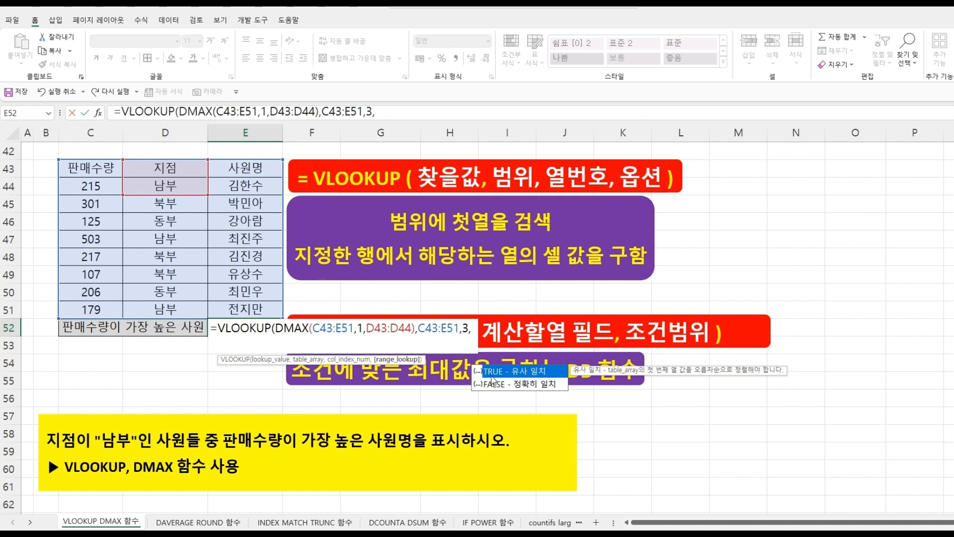
pyautogui.doubleClick(515, 384)
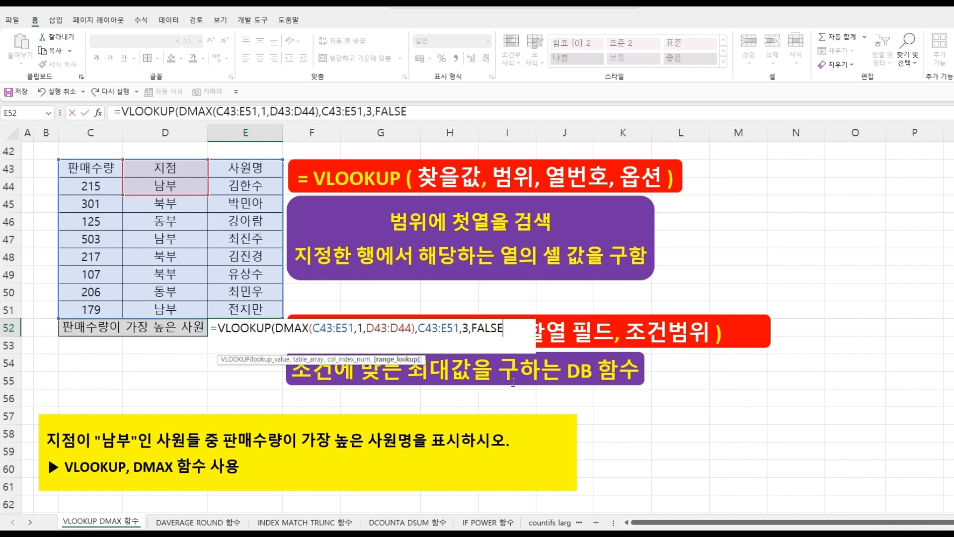
pyautogui.write(')')
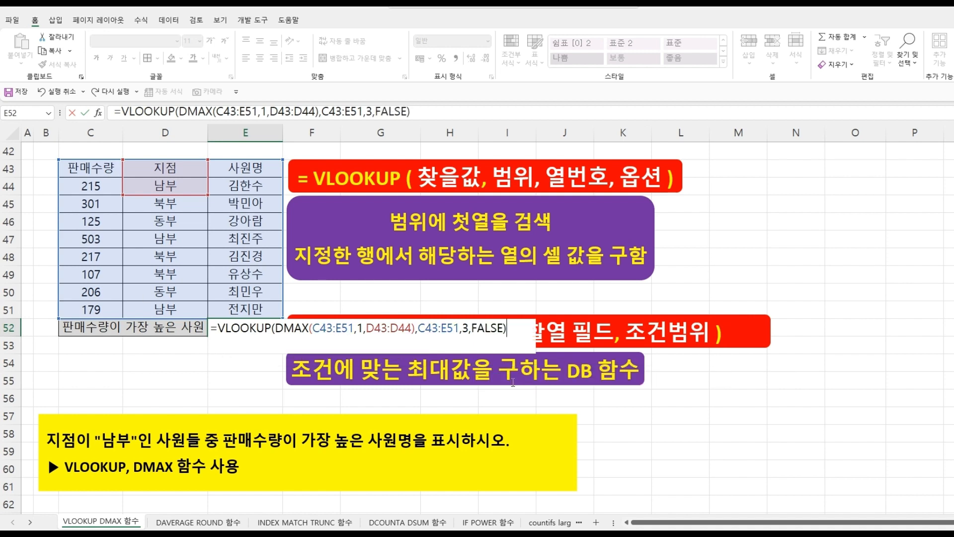
pyautogui.press('Return')
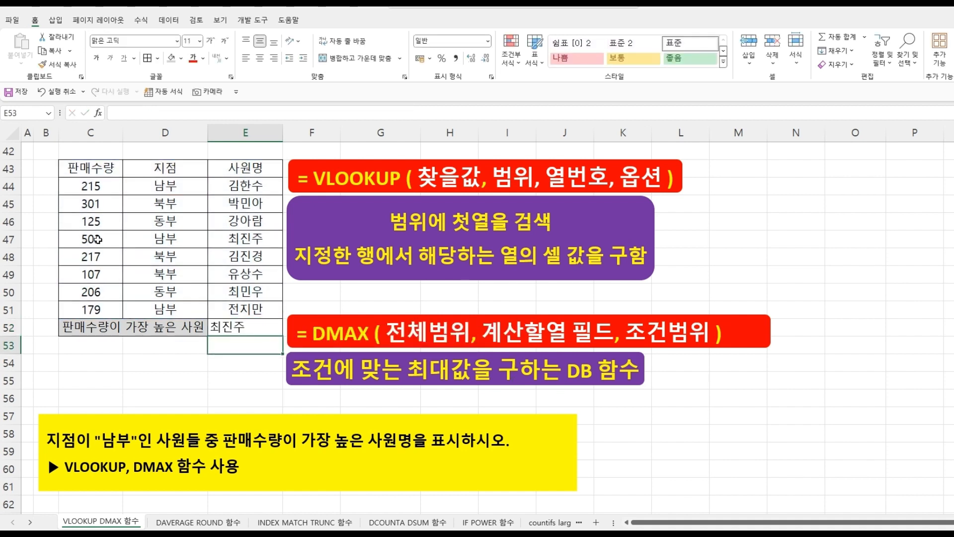
# - Compare the E52 result with the row 47 record and the 사원명 column
pyautogui.click(100, 239)
pyautogui.moveTo(99, 239); pyautogui.dragTo(221, 239)
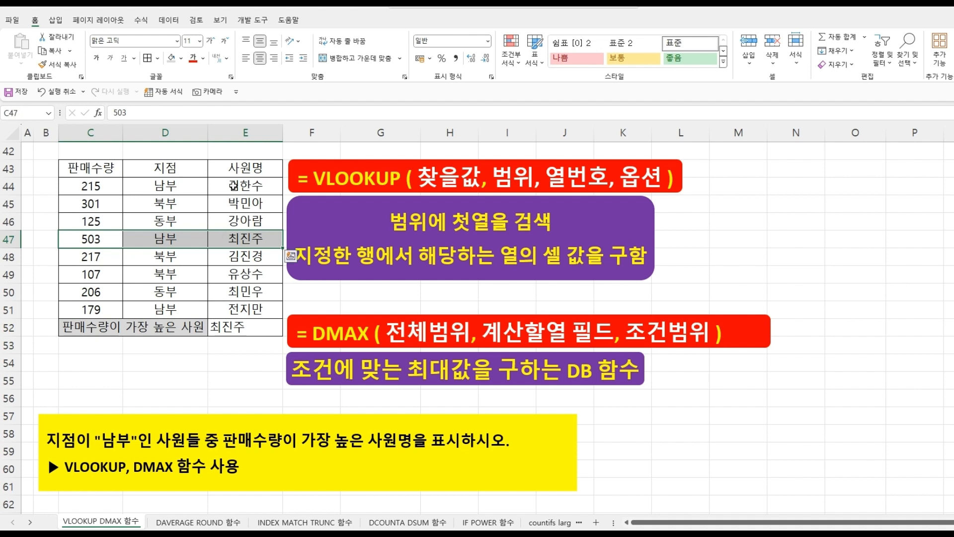
pyautogui.click(244, 170)
pyautogui.moveTo(243, 170); pyautogui.dragTo(245, 309)
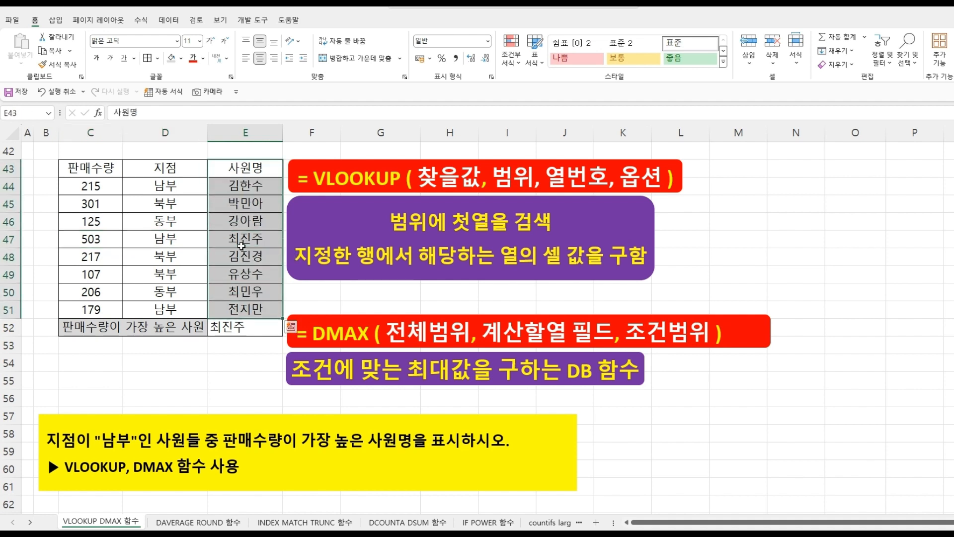
pyautogui.click(242, 239)
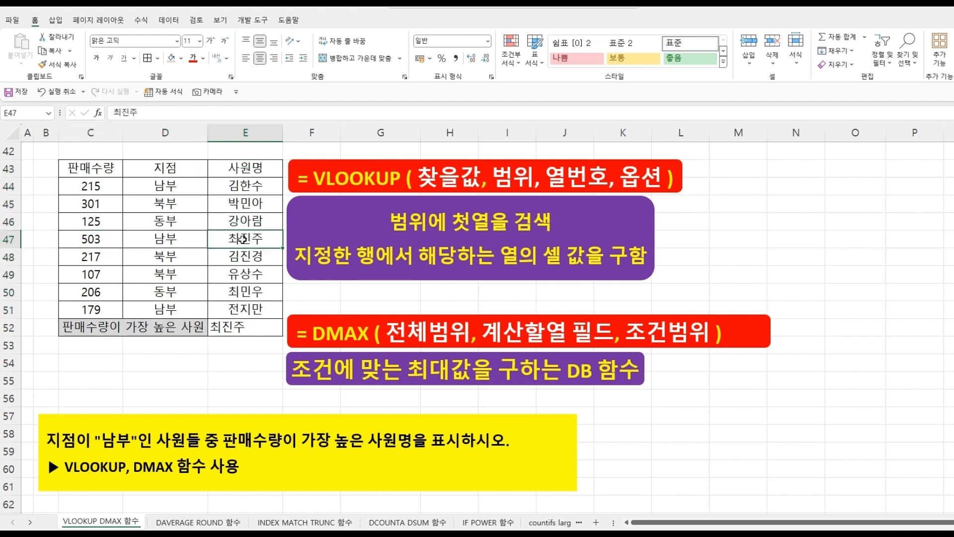
pyautogui.click(249, 367)
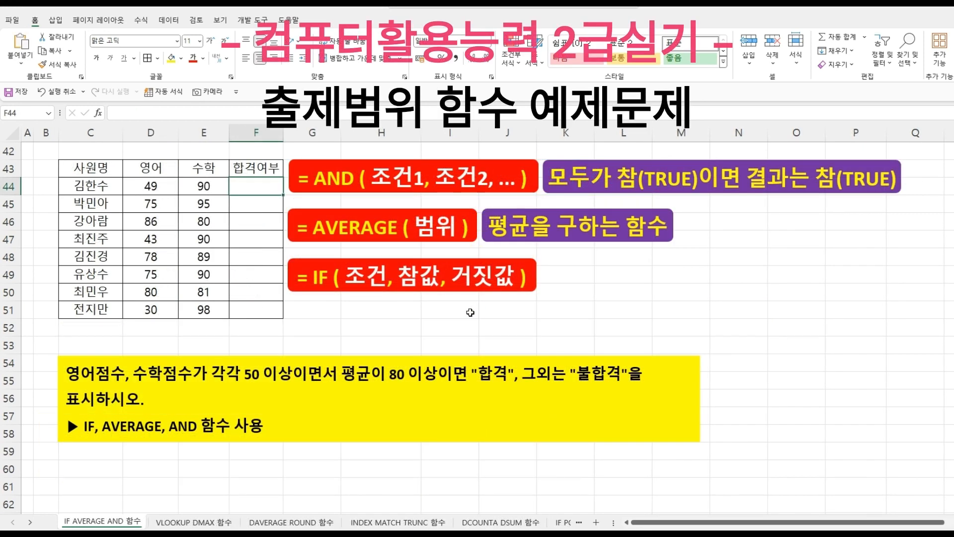
pyautogui.click(470, 312)
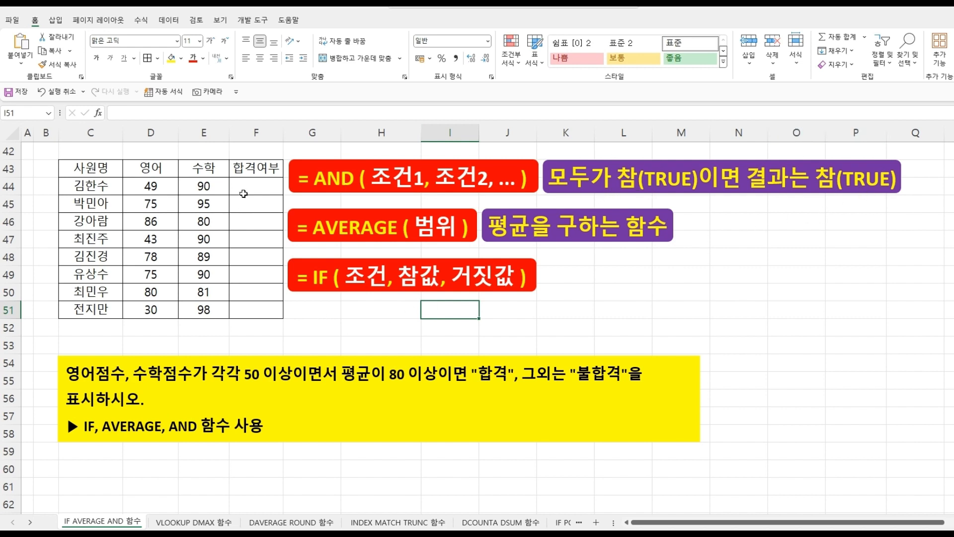
# - On the IF AVERAGE AND 함수 sheet, start an AND formula in F44 with conditions D44>=50 and E44>=50
pyautogui.click(246, 189)
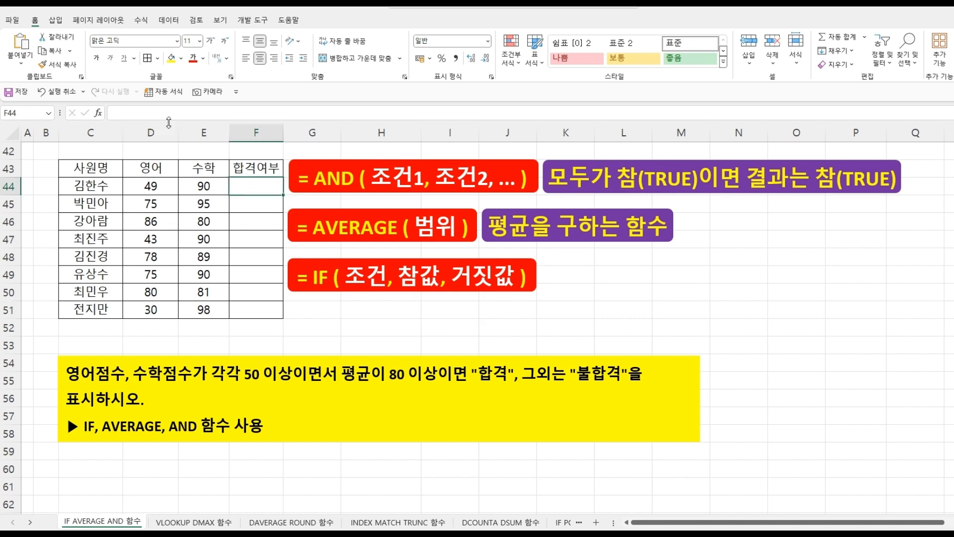
pyautogui.click(170, 114)
pyautogui.write('=')
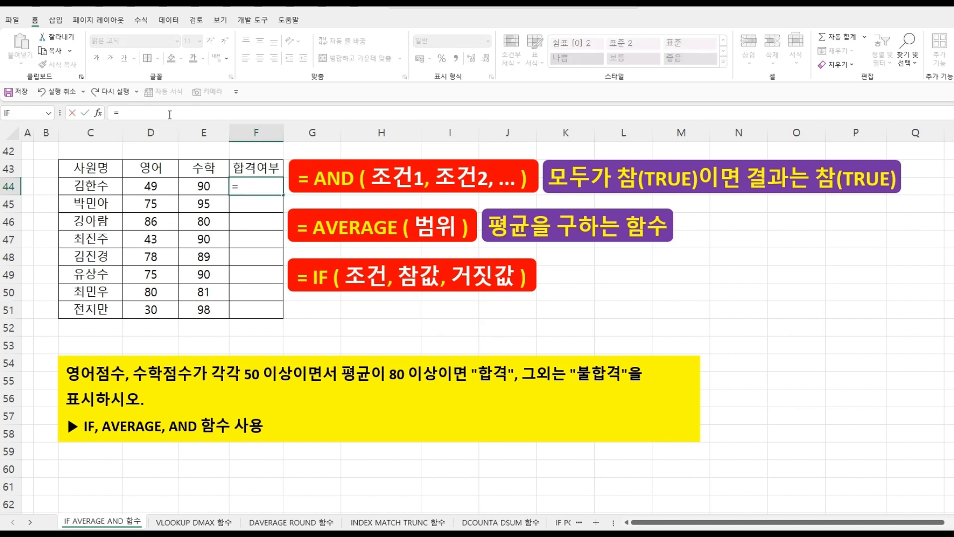
pyautogui.write('AN')
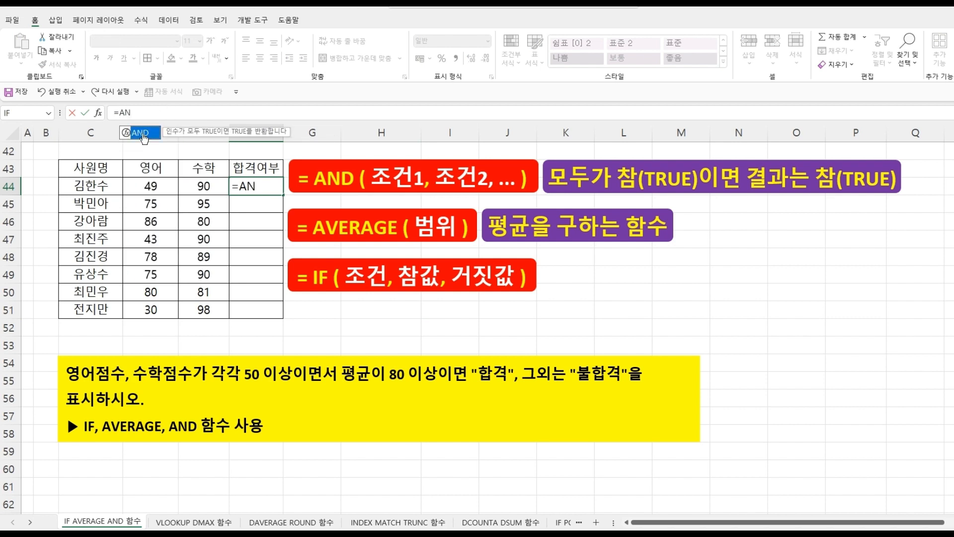
pyautogui.doubleClick(141, 133)
pyautogui.click(152, 185)
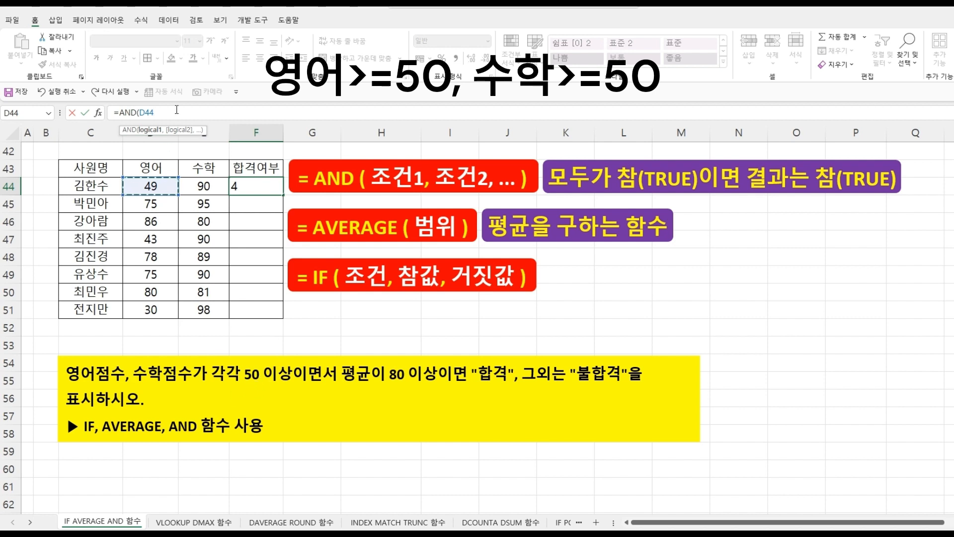
pyautogui.write('>=50,')
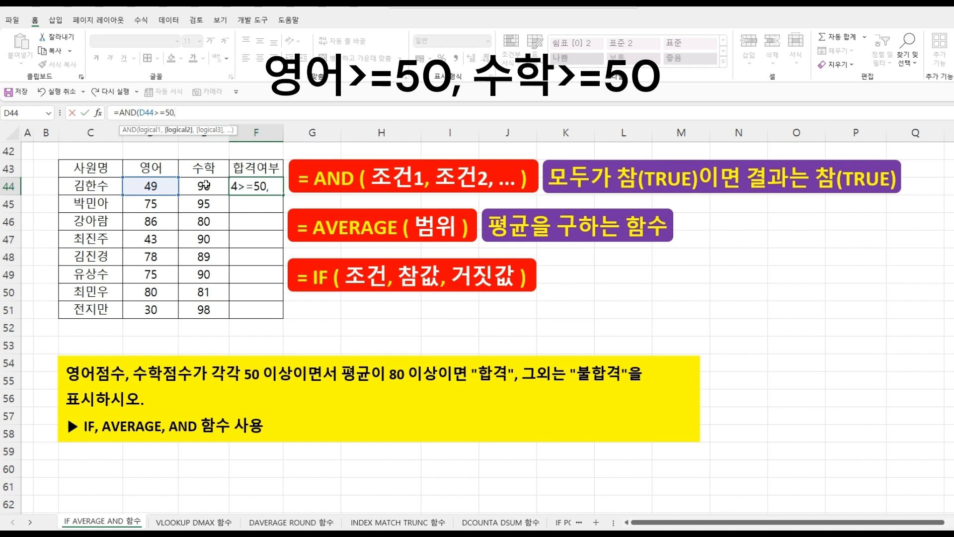
pyautogui.click(206, 185)
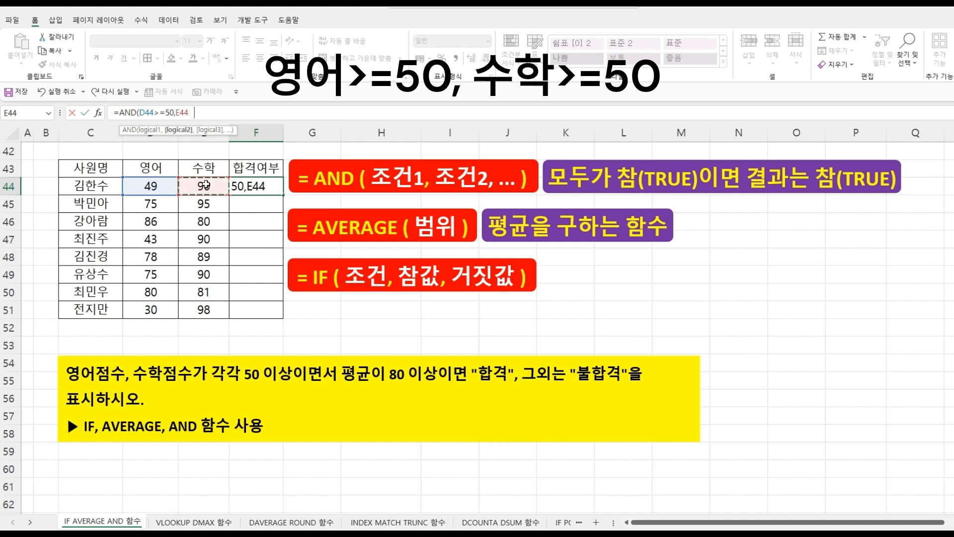
pyautogui.write('>=50,')
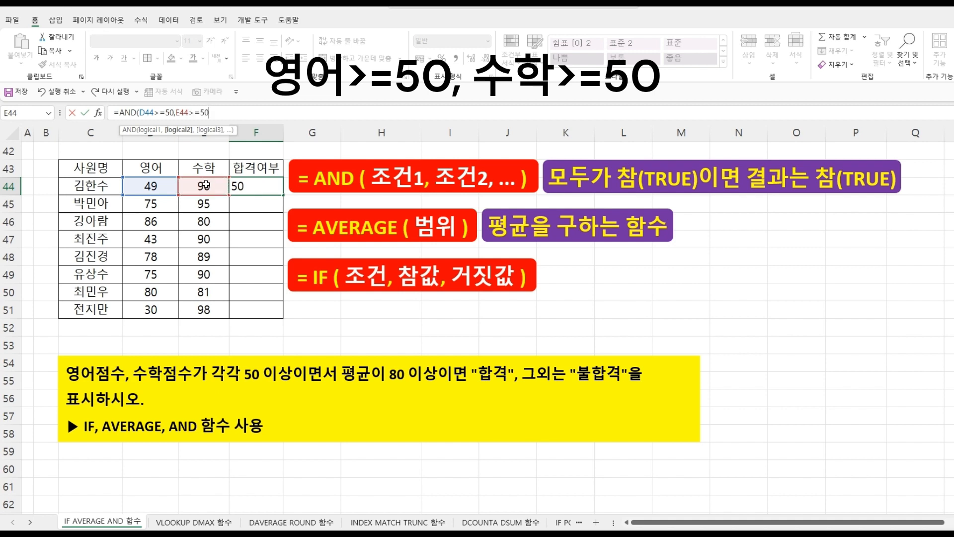
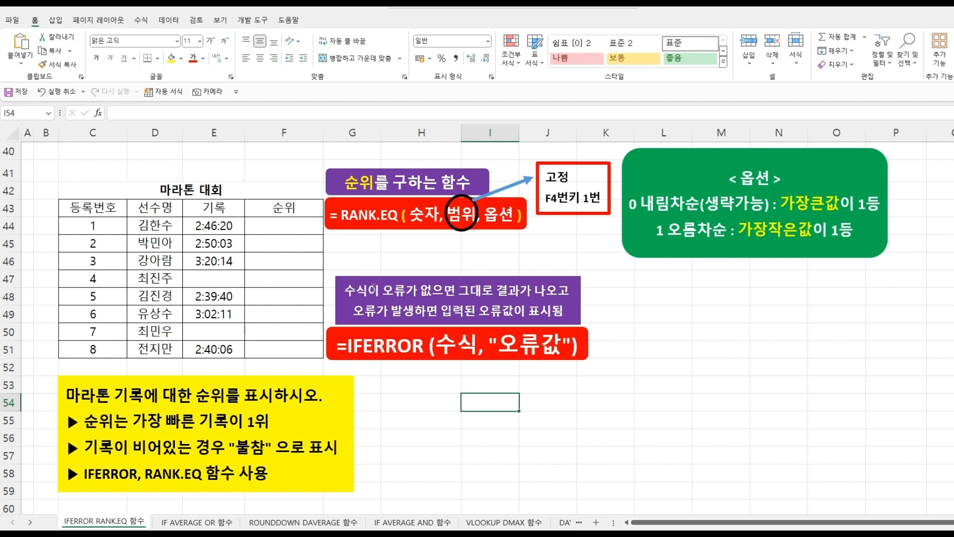
# - In F44, enter a RANK.EQ formula ranking E44 within the absolute range $E$44:$E$51 with option 1 (ascending)
pyautogui.click(262, 226)
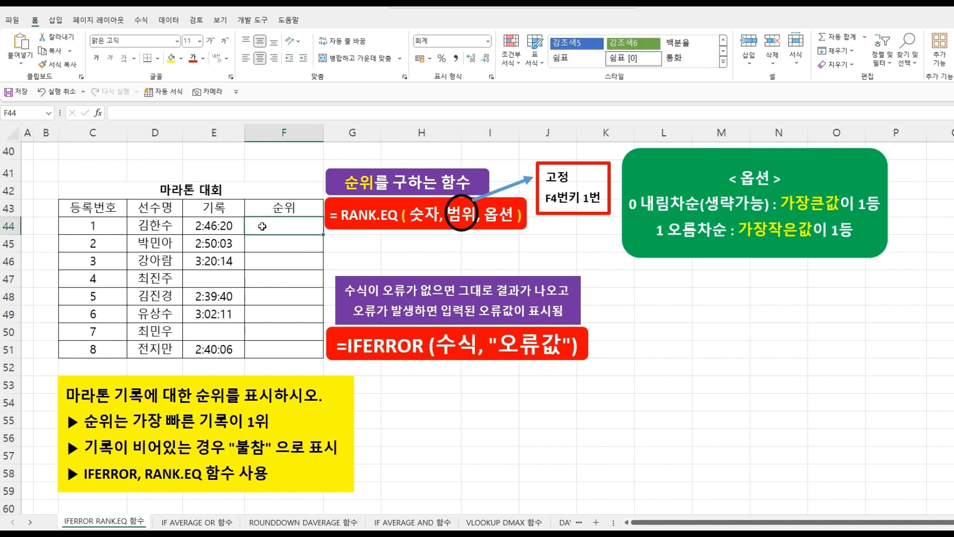
pyautogui.write('=RA')
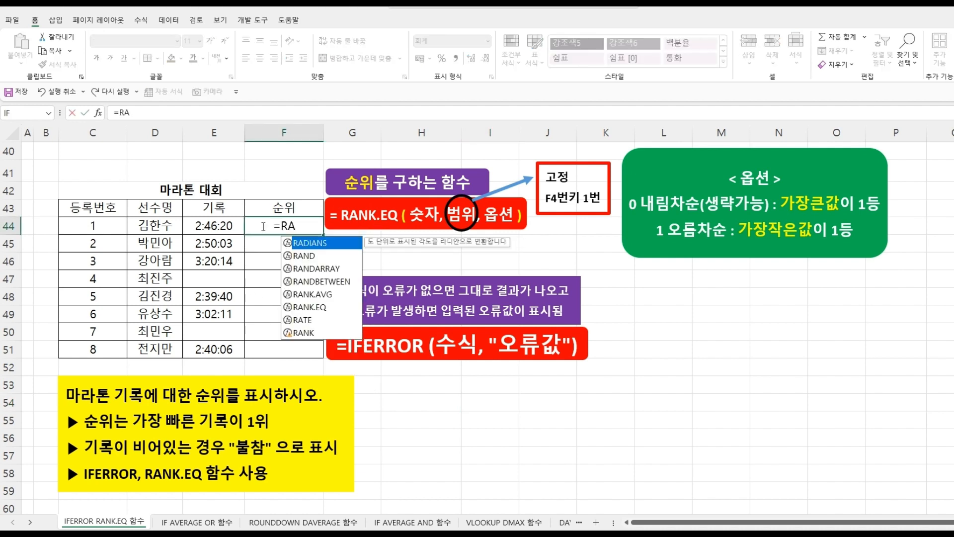
pyautogui.doubleClick(301, 306)
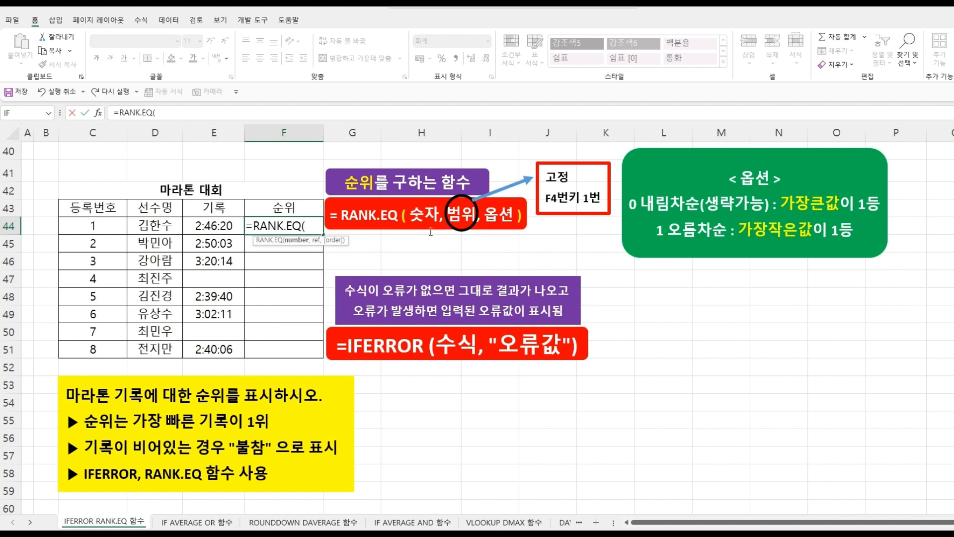
pyautogui.click(210, 228)
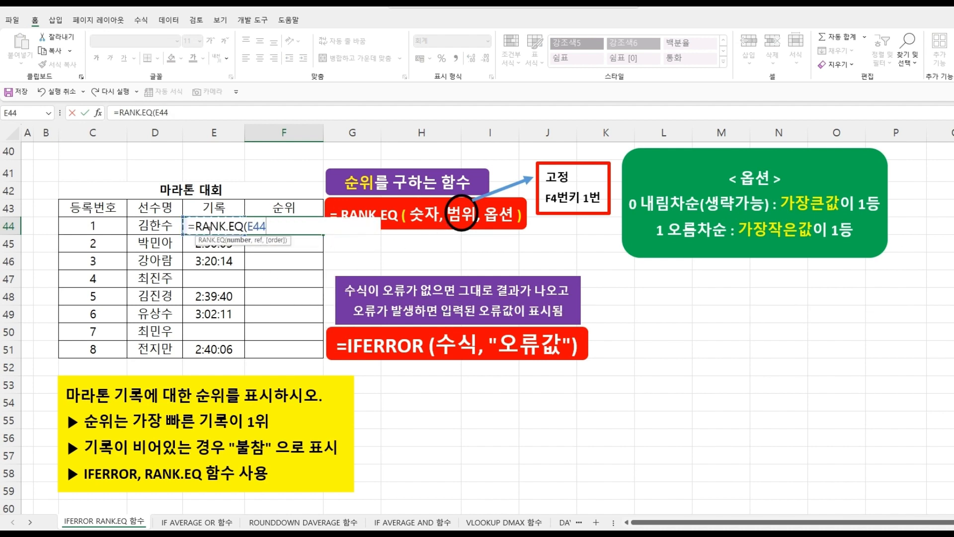
pyautogui.write(',')
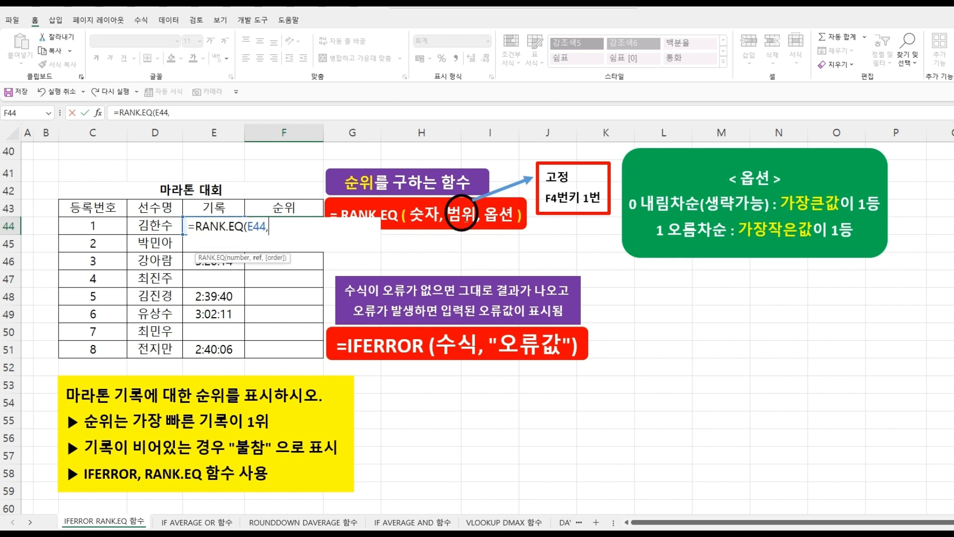
pyautogui.moveTo(213, 350); pyautogui.dragTo(214, 225)
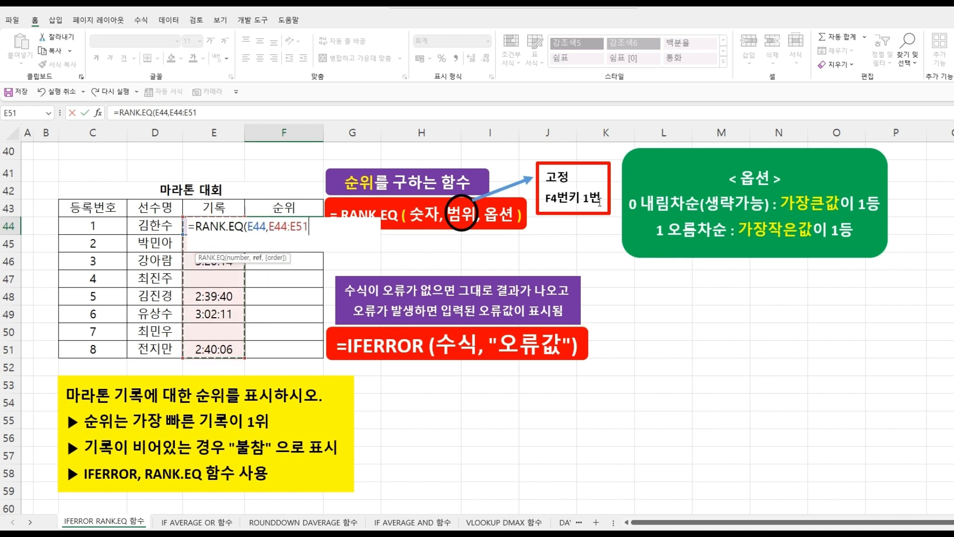
pyautogui.press('F4')
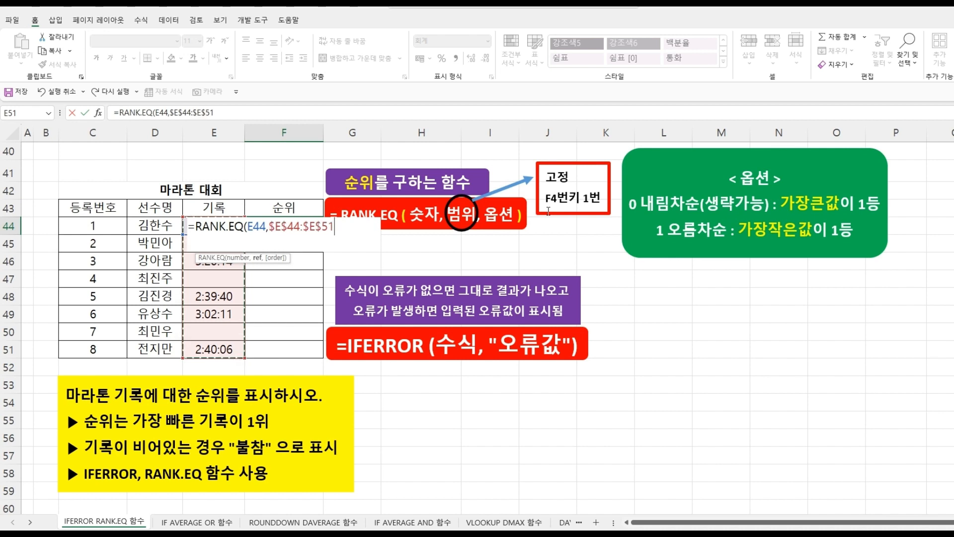
pyautogui.write(',')
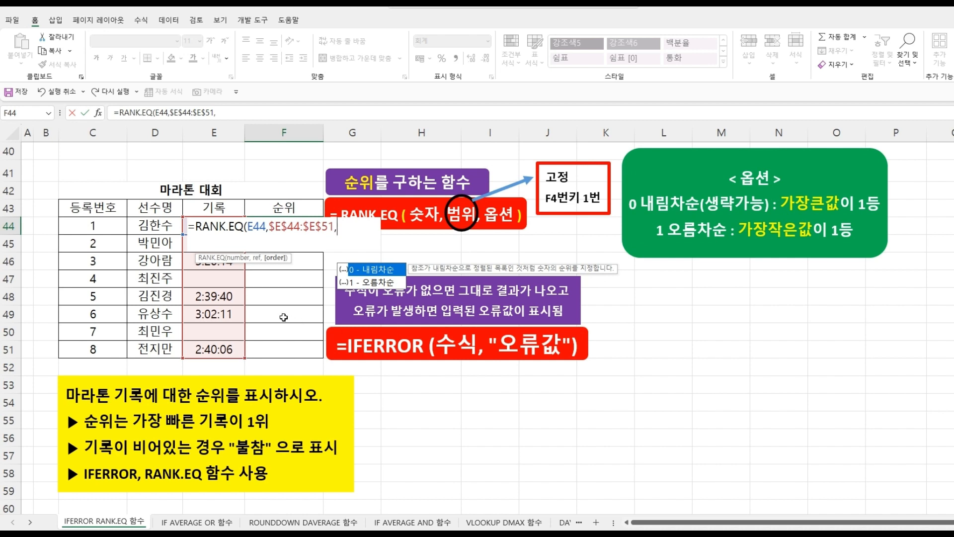
pyautogui.doubleClick(363, 282)
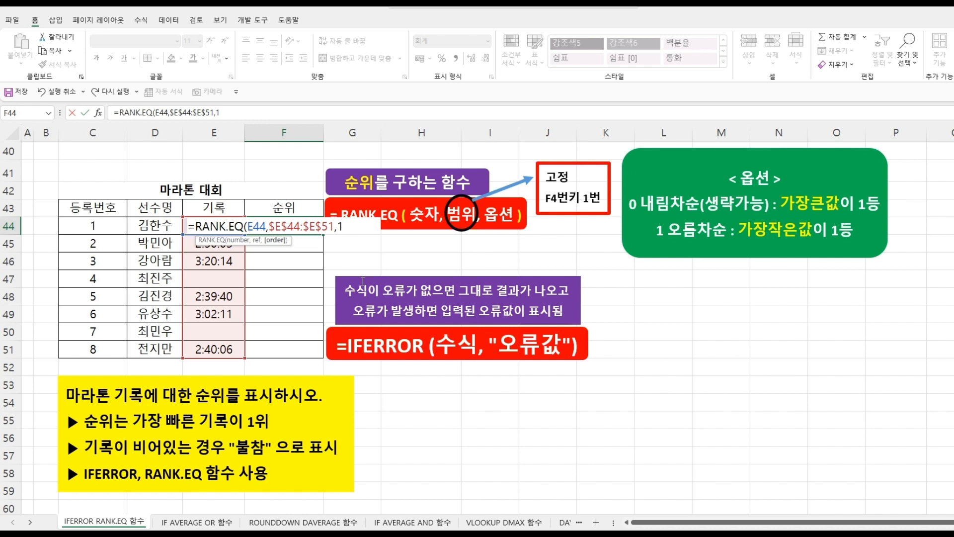
pyautogui.write(')')
pyautogui.press('Return')
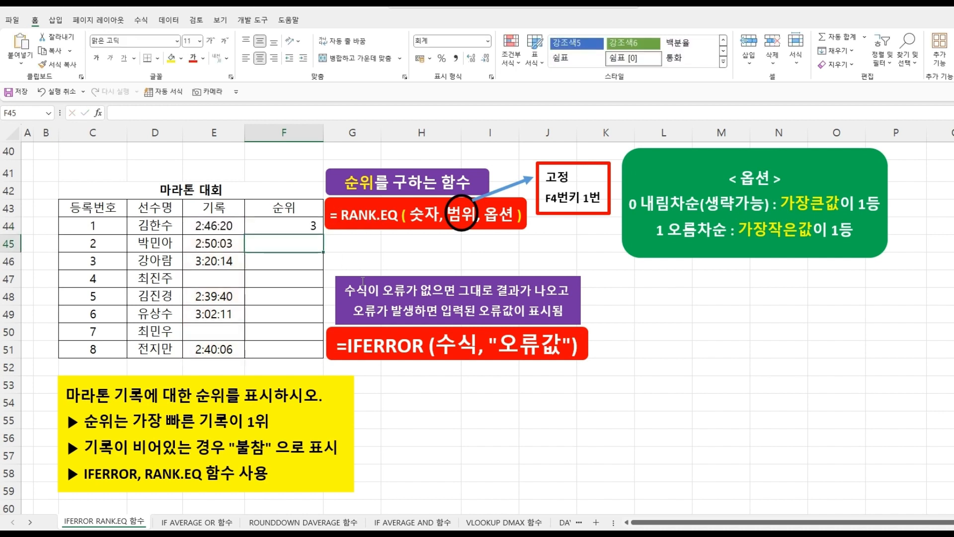
# - Copy the F44 rank formula down through F51 and check the rows with empty 기록 values
pyautogui.click(308, 226)
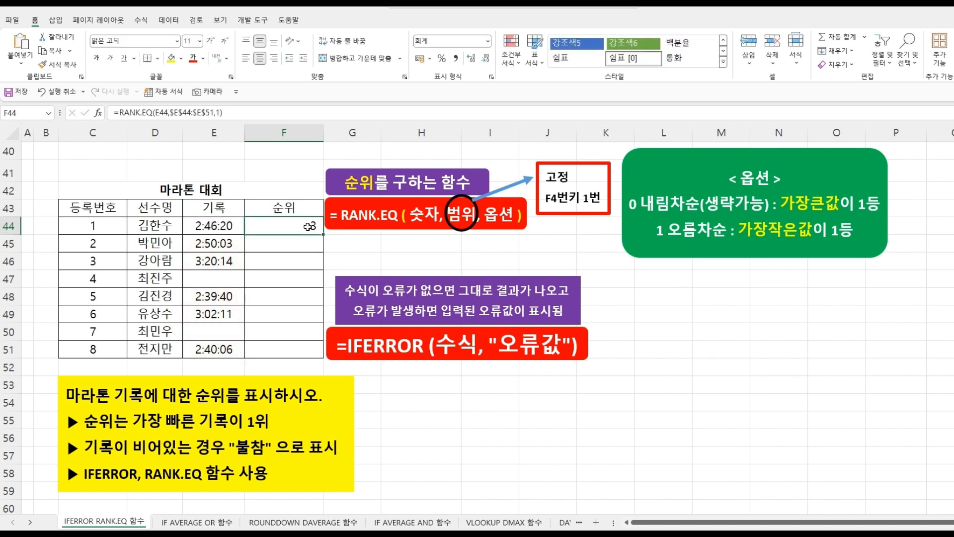
pyautogui.moveTo(323, 236); pyautogui.dragTo(316, 350)
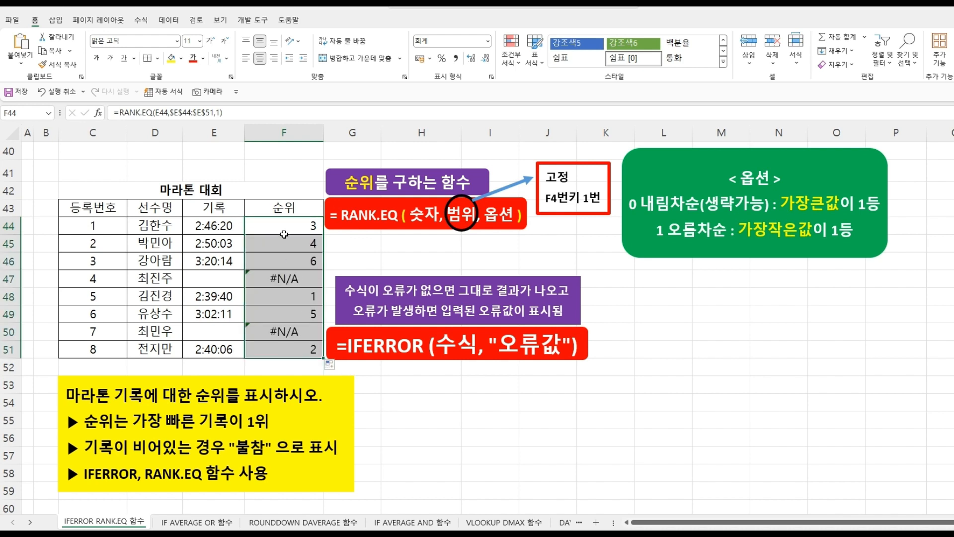
pyautogui.click(285, 282)
pyautogui.click(285, 332)
pyautogui.click(212, 287)
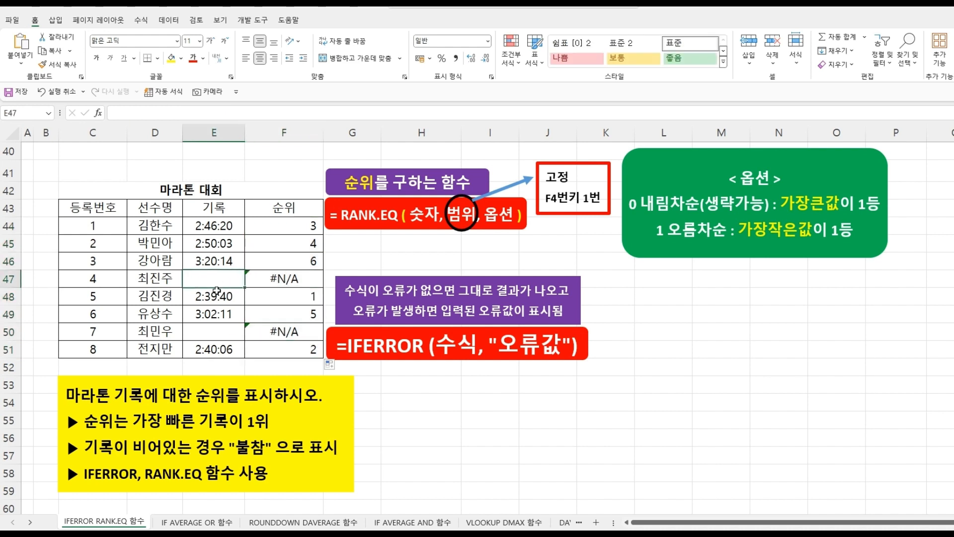
pyautogui.click(219, 334)
# - Wrap the F44 RANK.EQ formula in IFERROR so errors show "불참", and confirm it
pyautogui.click(266, 225)
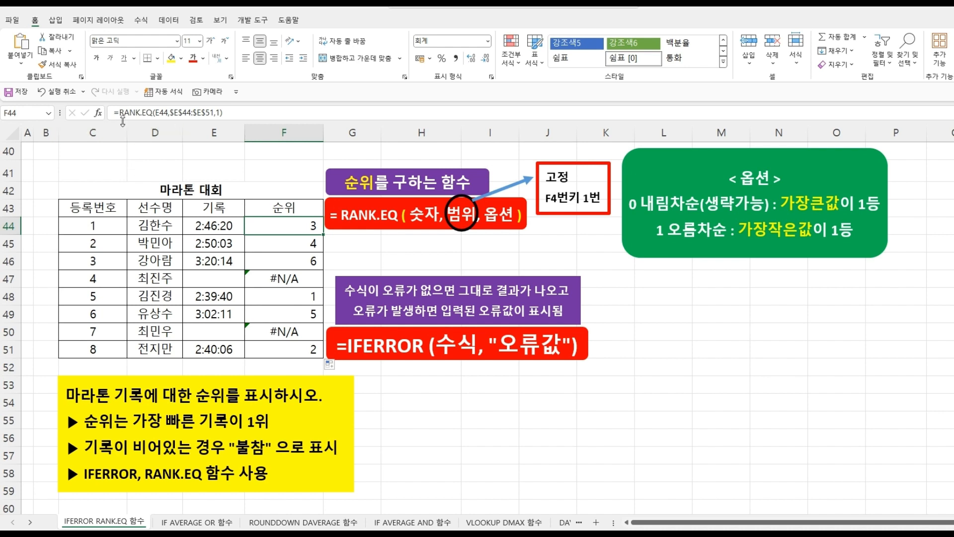
pyautogui.click(120, 113)
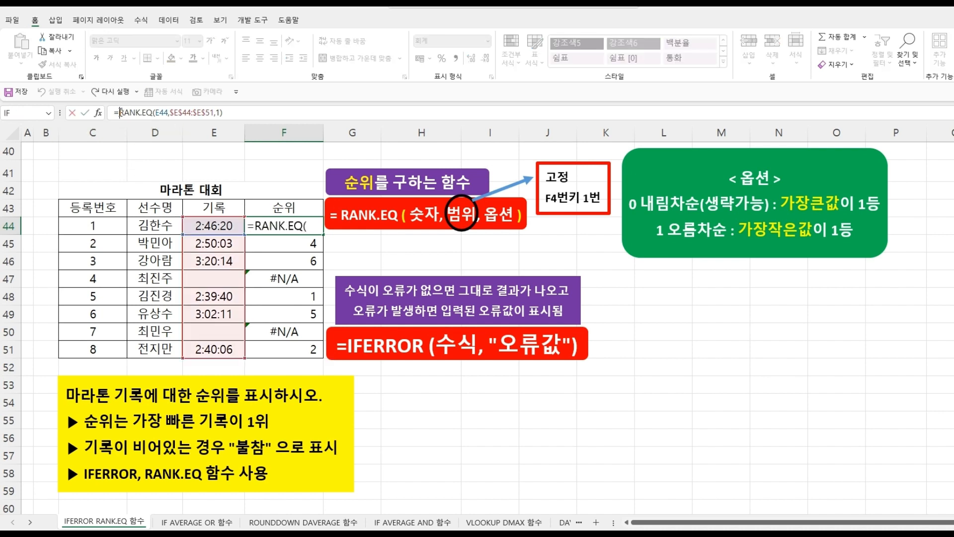
pyautogui.write('IFE')
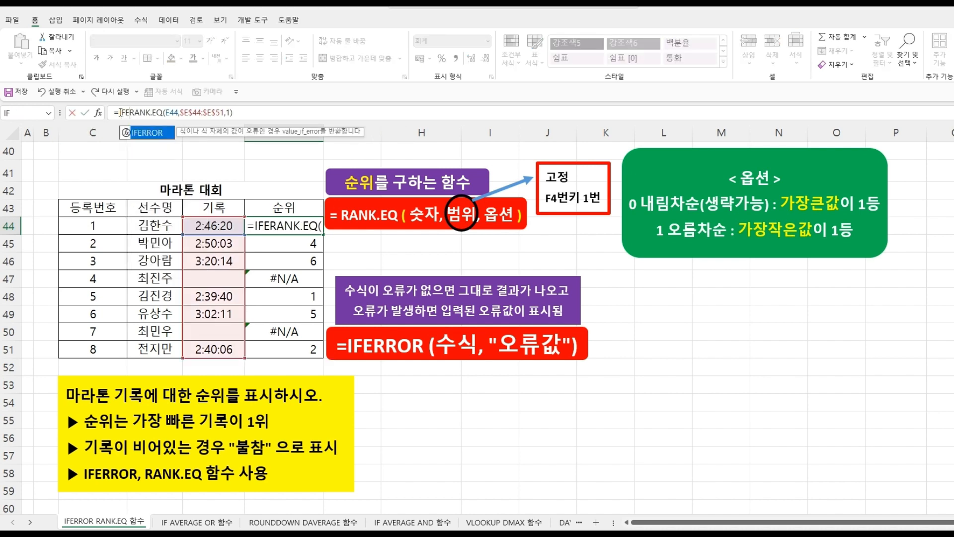
pyautogui.doubleClick(149, 133)
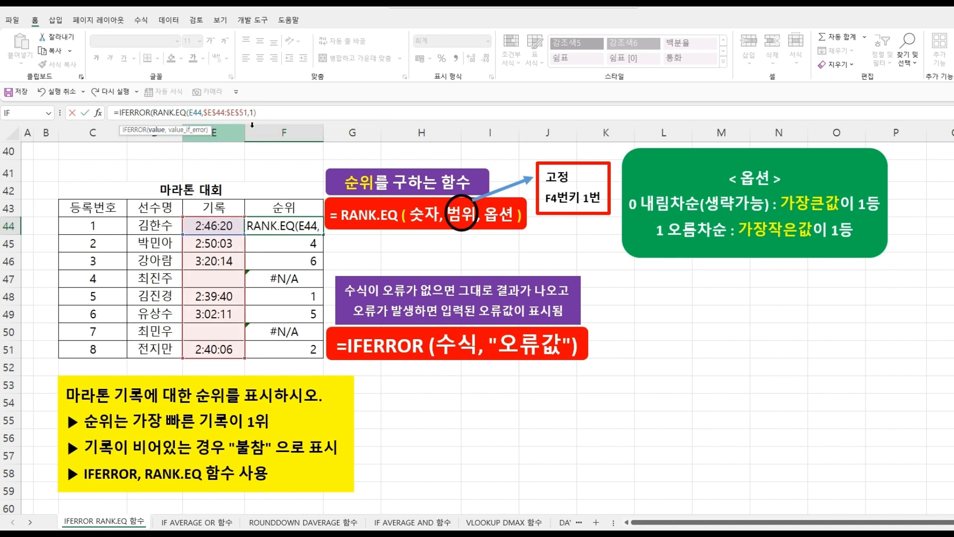
pyautogui.click(265, 112)
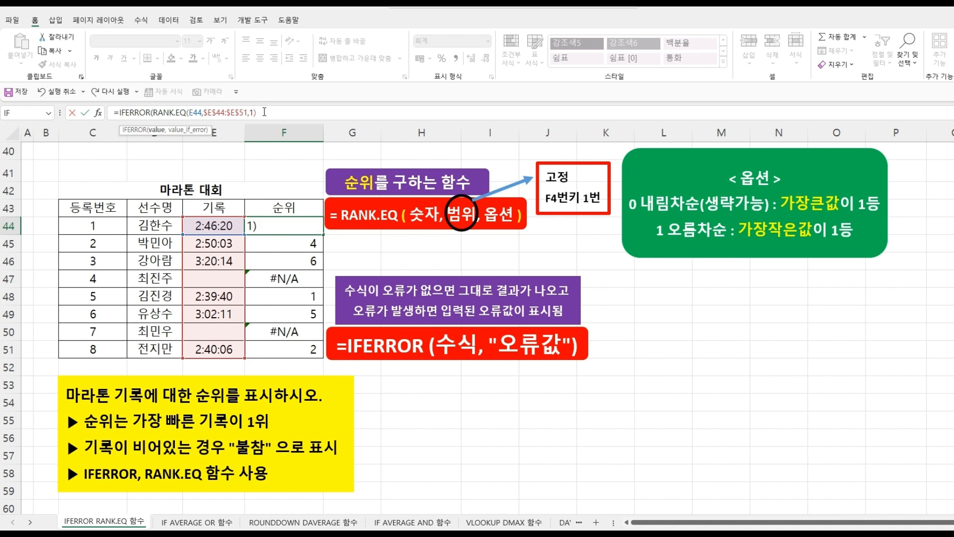
pyautogui.write(',')
pyautogui.write(' 불참')
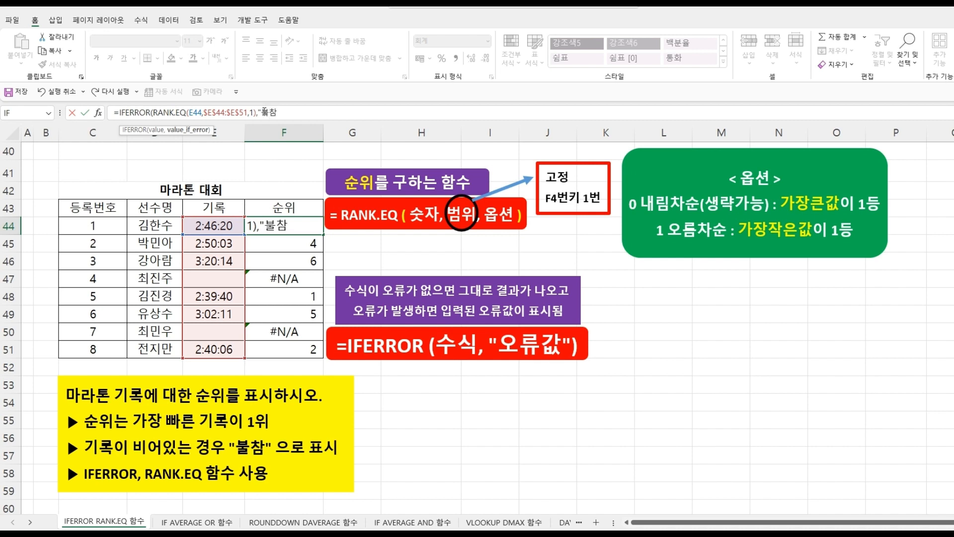
pyautogui.write('"')
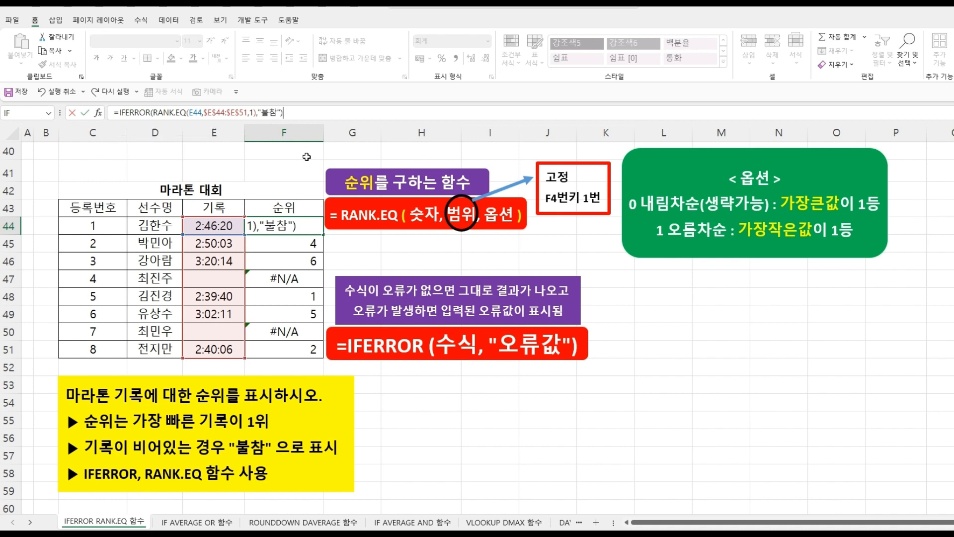
pyautogui.press('Return')
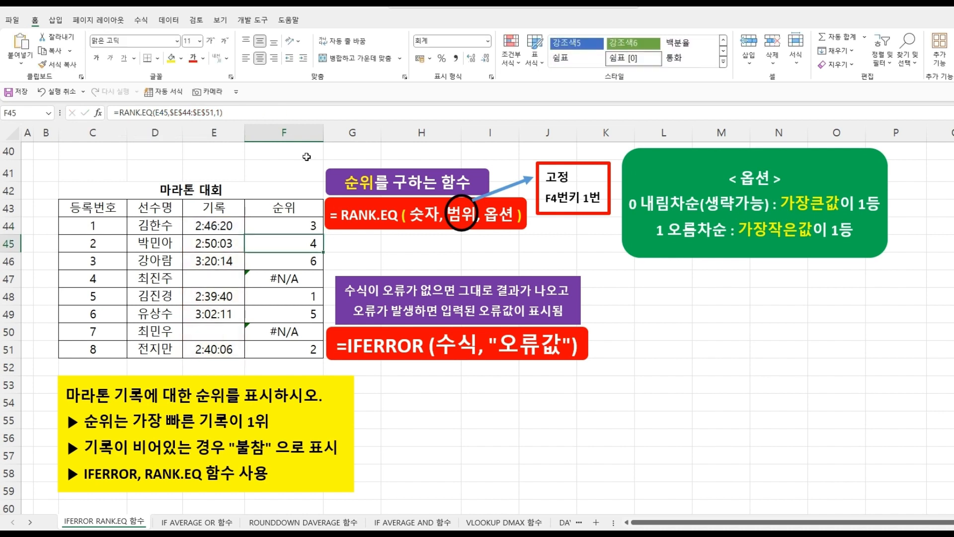
# - Copy the F44 IFERROR formula down through F51
pyautogui.click(303, 226)
pyautogui.moveTo(322, 234); pyautogui.dragTo(317, 354)
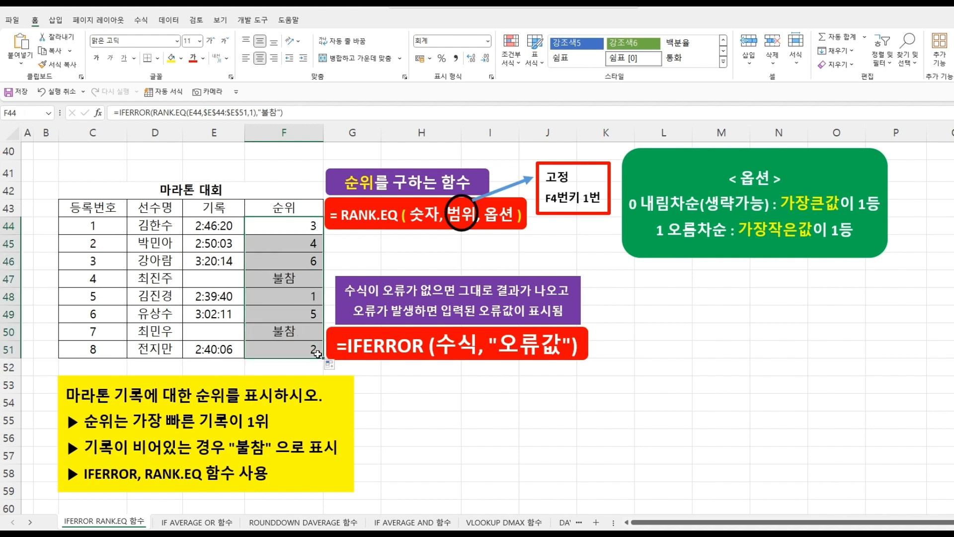
pyautogui.click(454, 410)
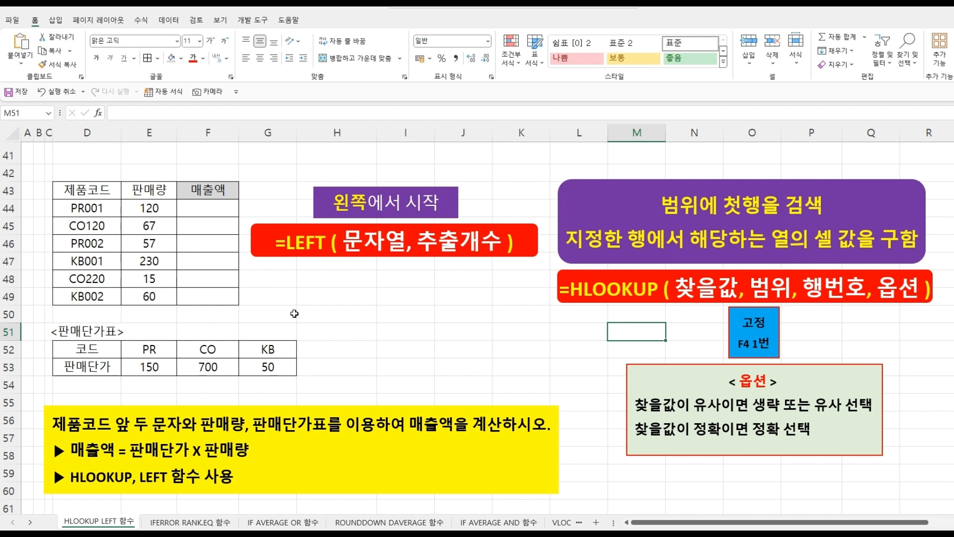
# - On the HLOOKUP LEFT 함수 sheet, enter =LEFT(D44,2) in F44 to extract the first two characters of the product code
pyautogui.click(230, 210)
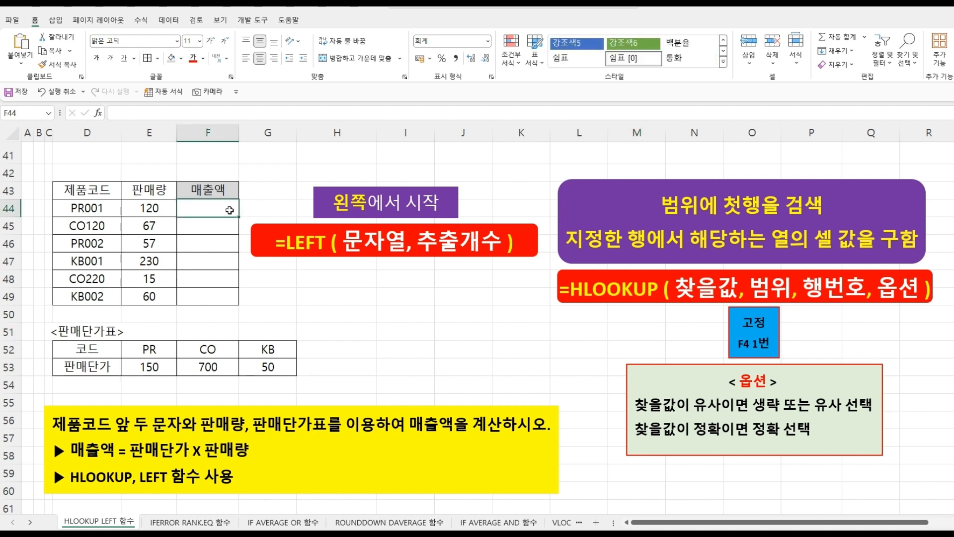
pyautogui.write('=')
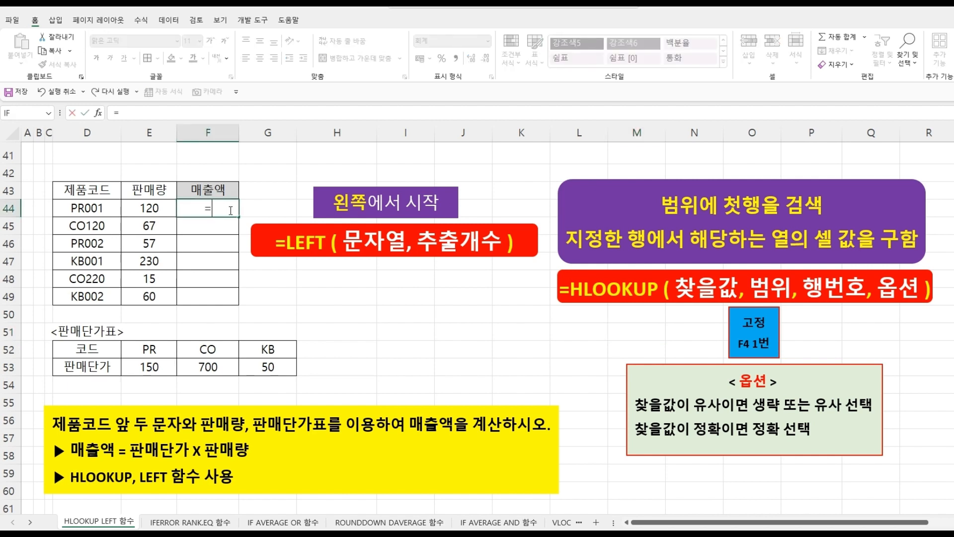
pyautogui.write('LE')
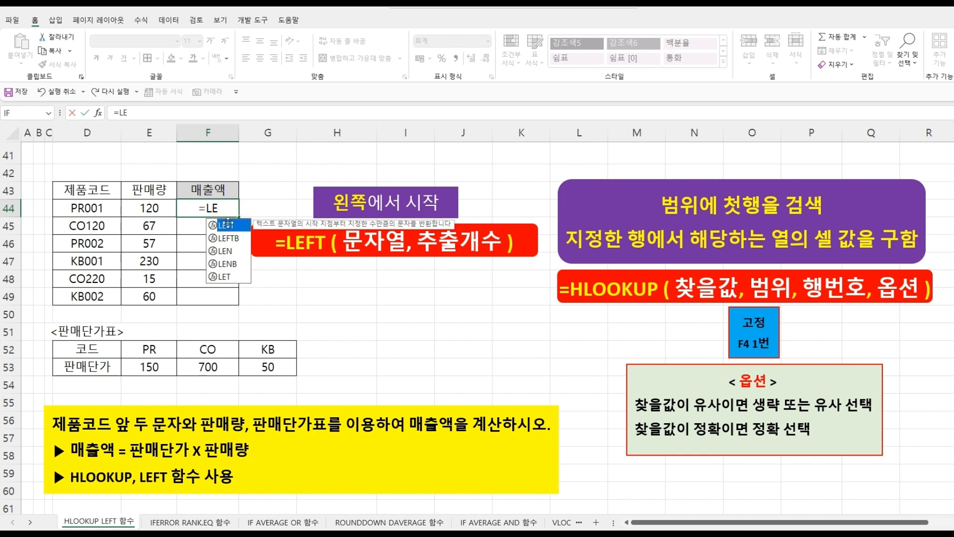
pyautogui.doubleClick(230, 227)
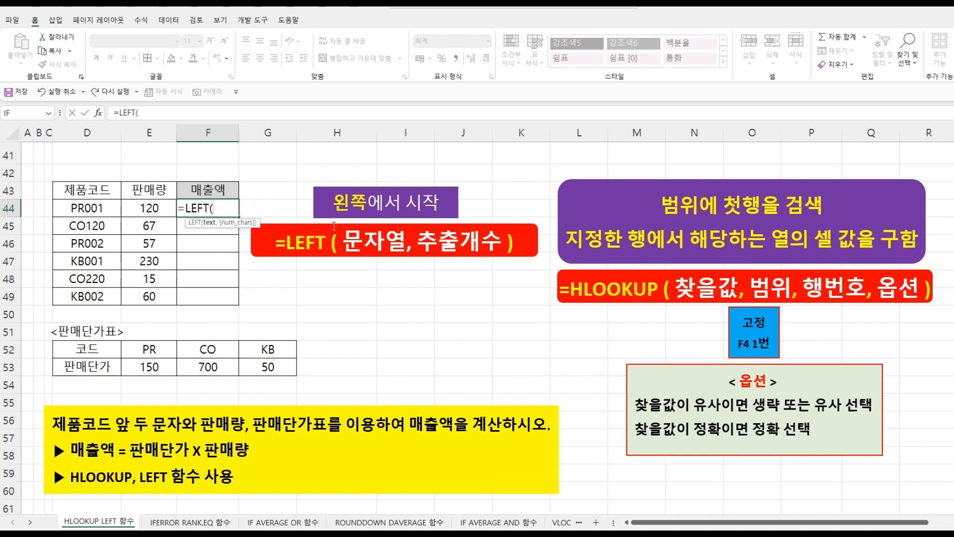
pyautogui.click(86, 206)
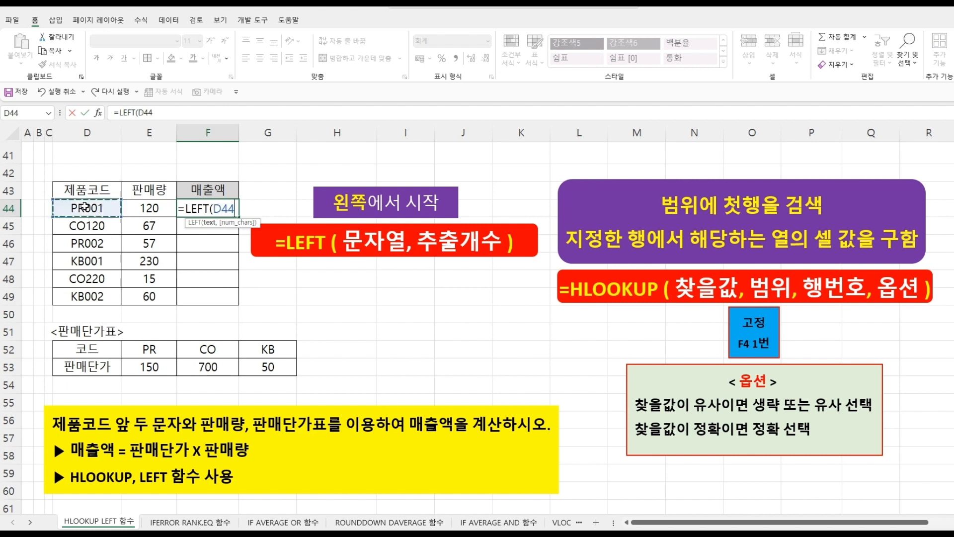
pyautogui.write(',')
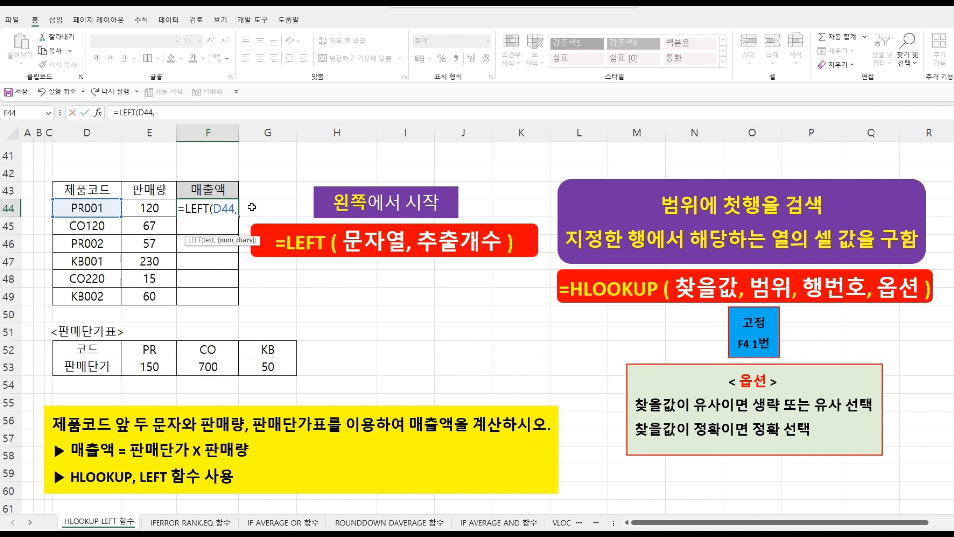
pyautogui.write('2')
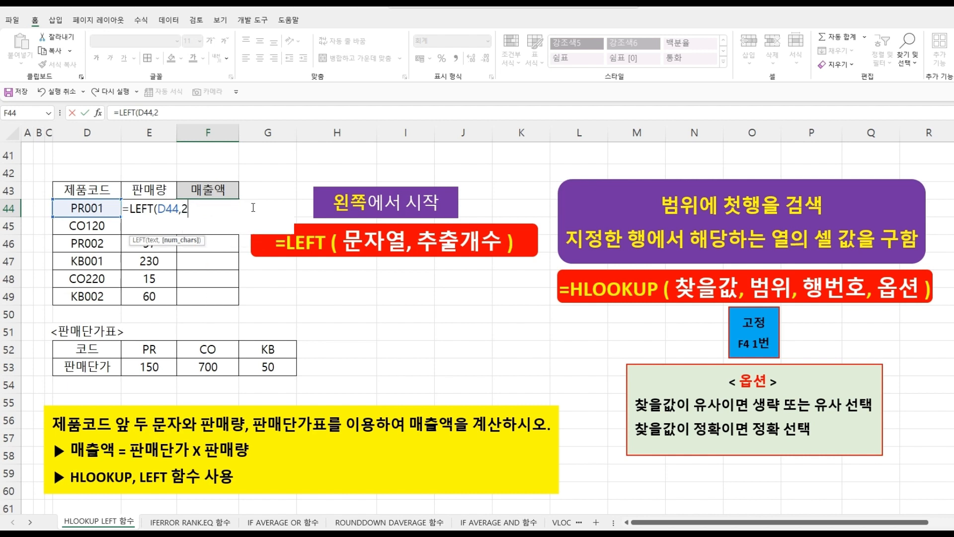
pyautogui.write(')')
pyautogui.hotkey('ctrl', 'Return')
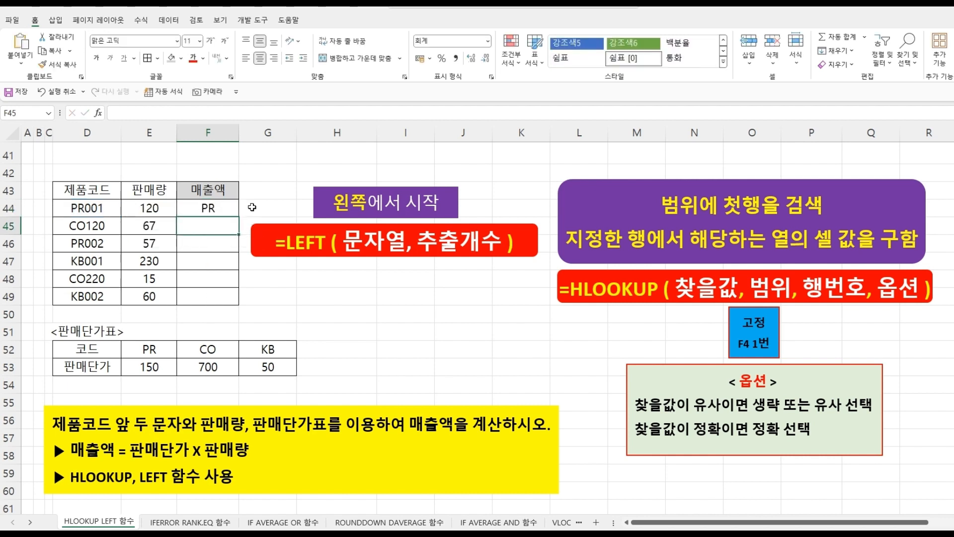
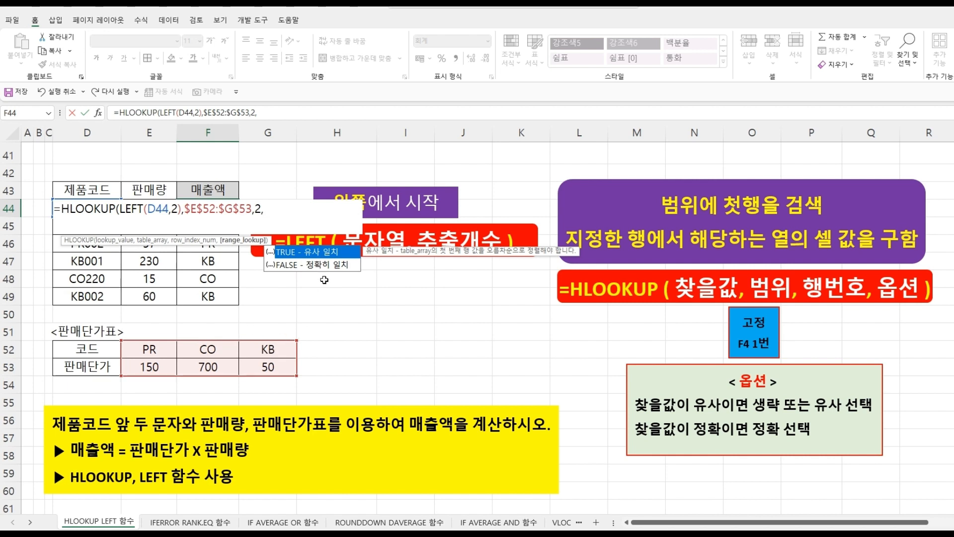
# - Finish the F44 HLOOKUP formula with the FALSE exact-match option and copy it down through F49
pyautogui.doubleClick(321, 264)
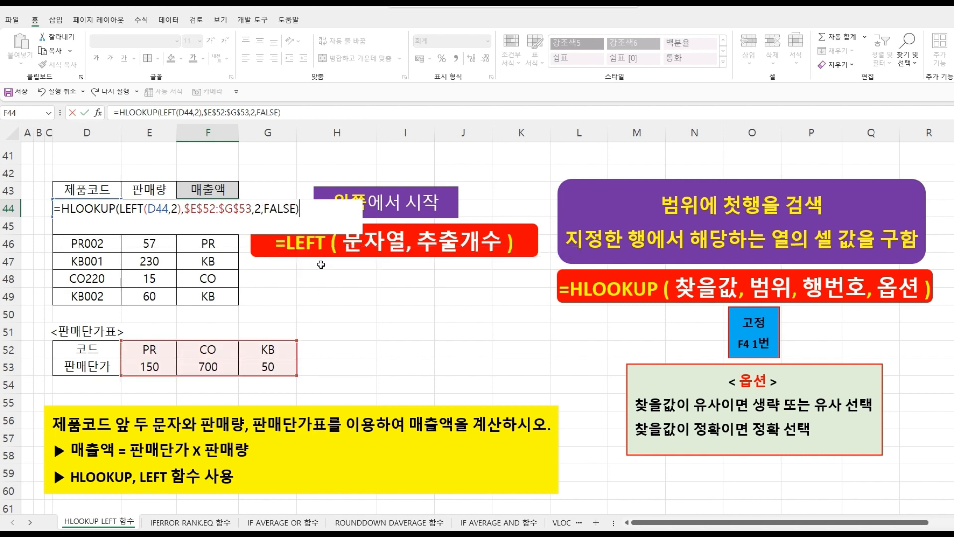
pyautogui.press('Return')
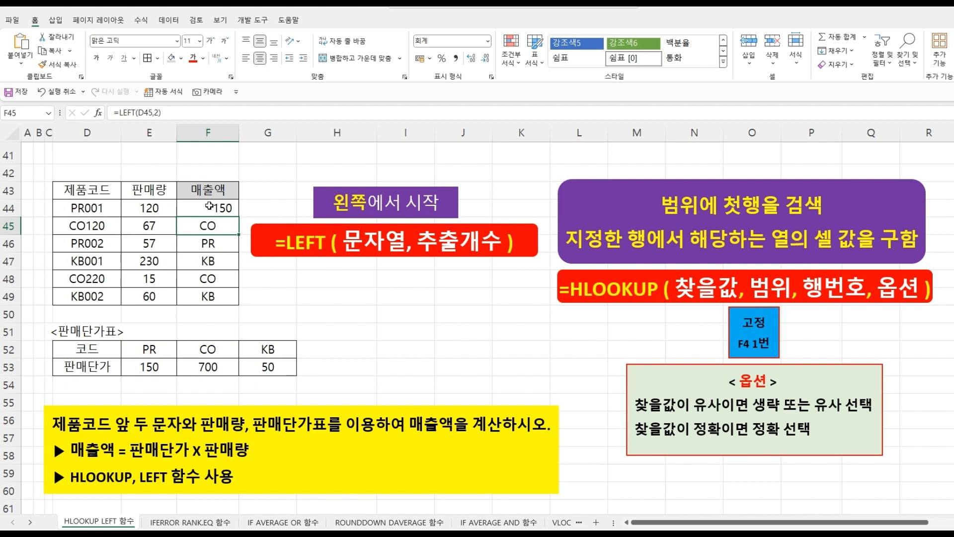
pyautogui.click(209, 207)
pyautogui.moveTo(239, 216); pyautogui.dragTo(231, 306)
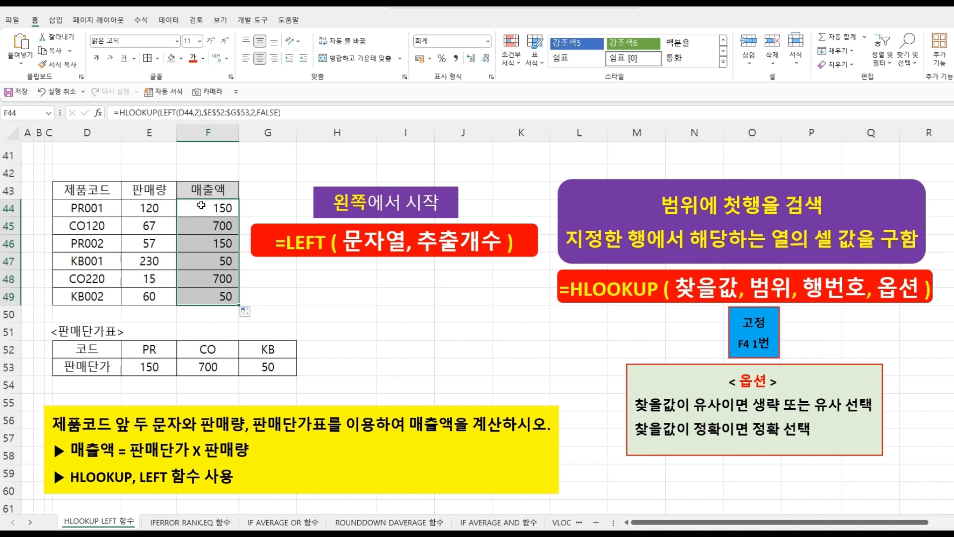
# - Multiply the F44 HLOOKUP result by the 판매량 value in E44
pyautogui.click(199, 209)
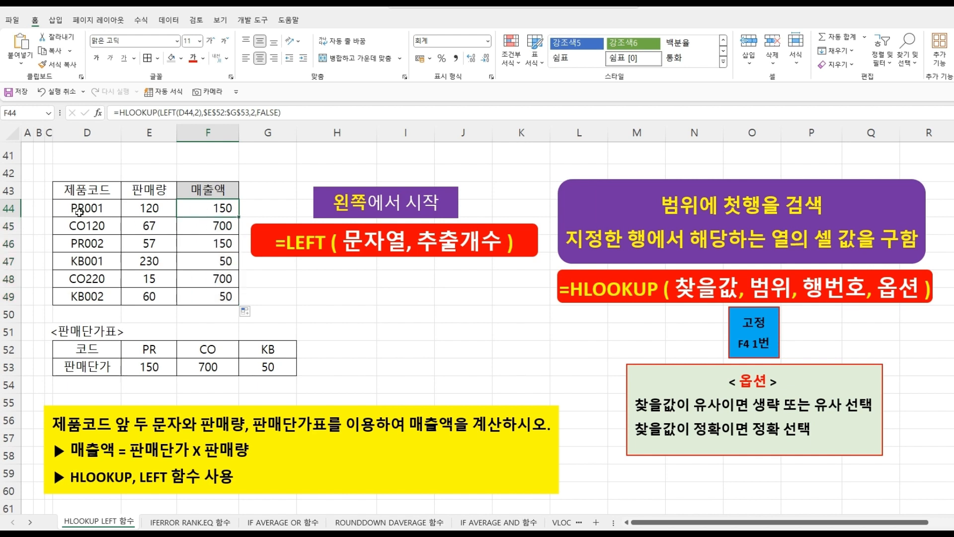
pyautogui.click(145, 365)
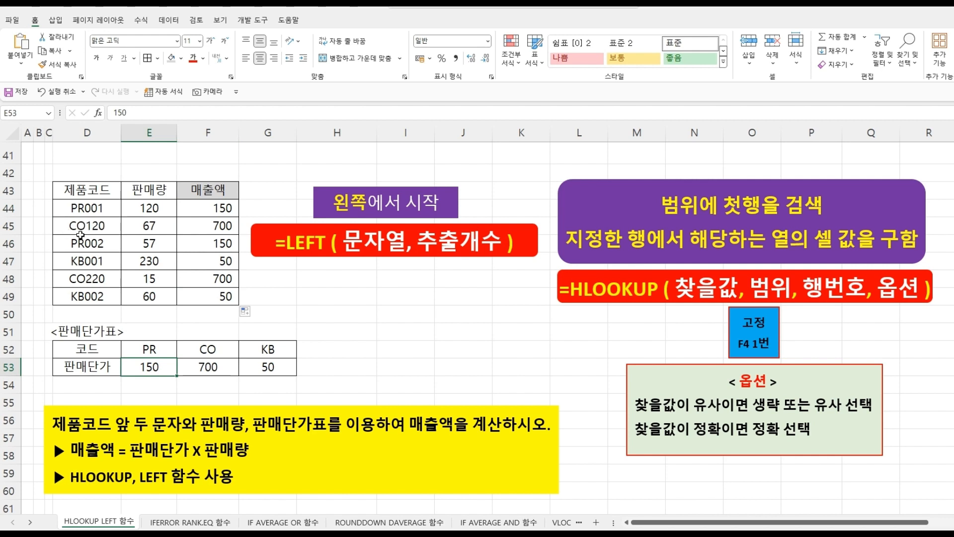
pyautogui.click(219, 228)
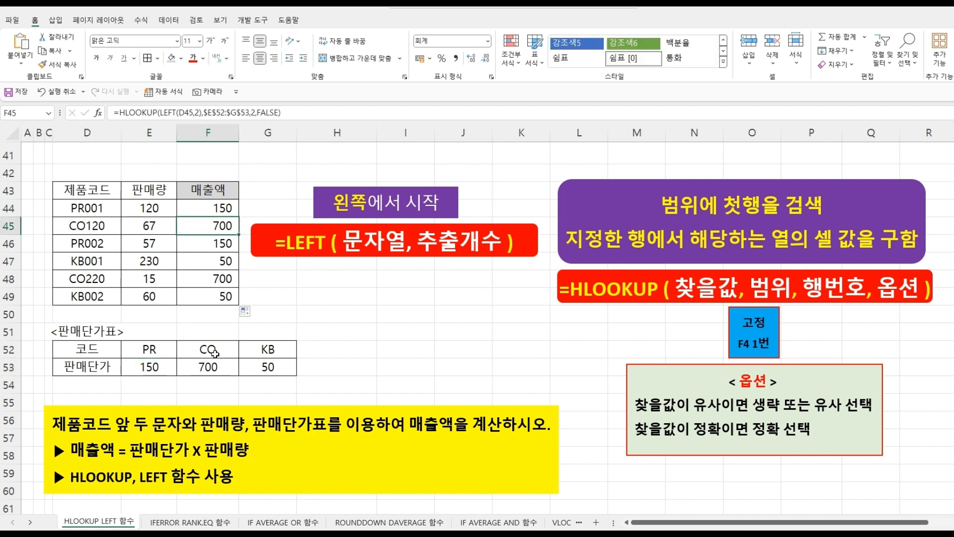
pyautogui.click(214, 361)
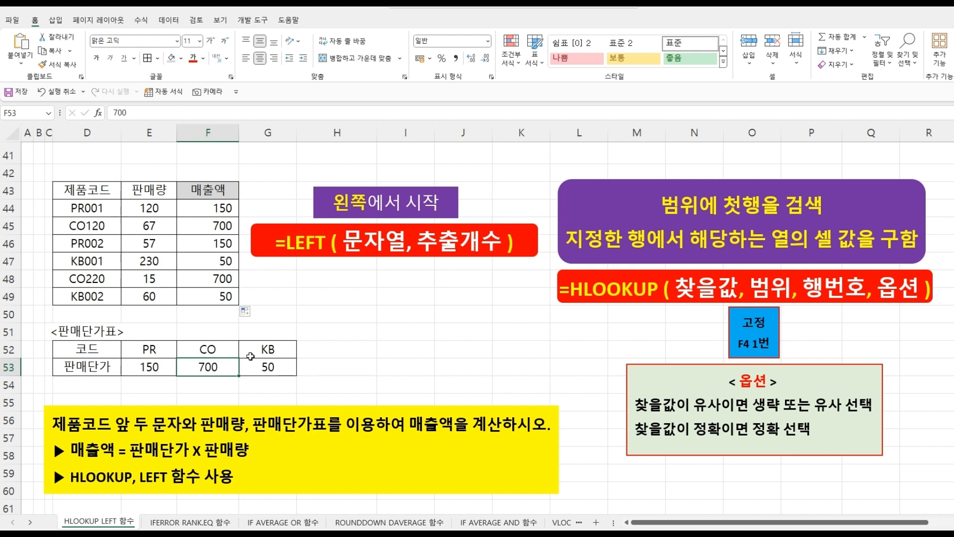
pyautogui.click(276, 366)
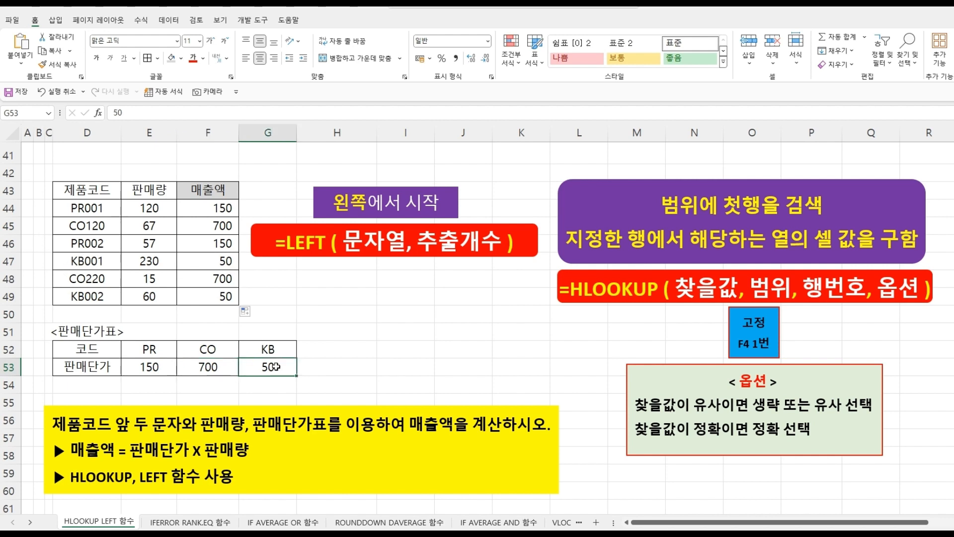
pyautogui.click(206, 207)
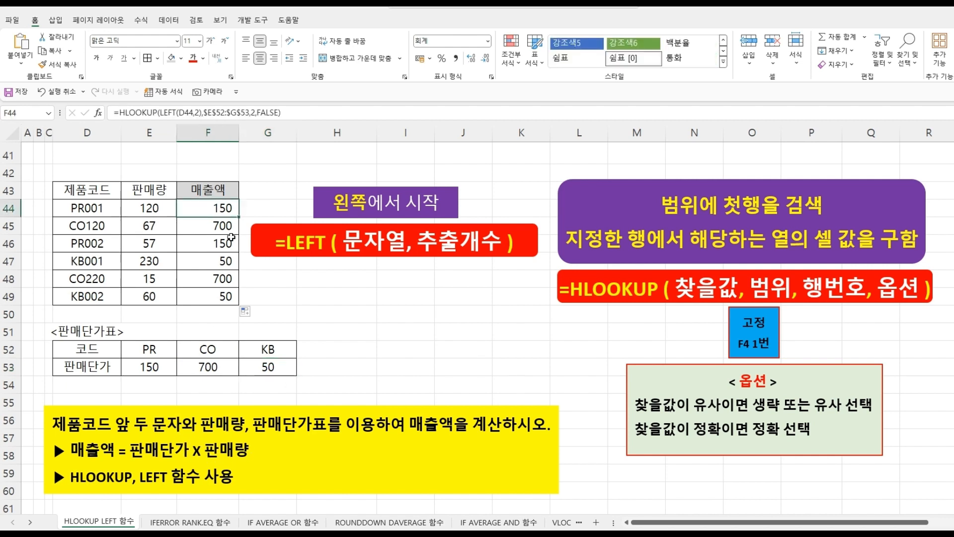
pyautogui.click(291, 112)
pyautogui.write('*')
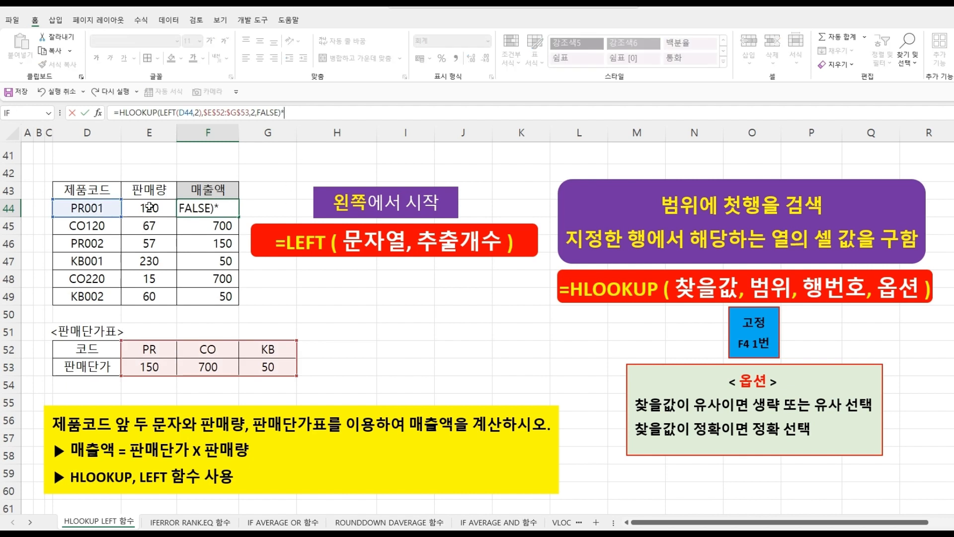
pyautogui.click(149, 207)
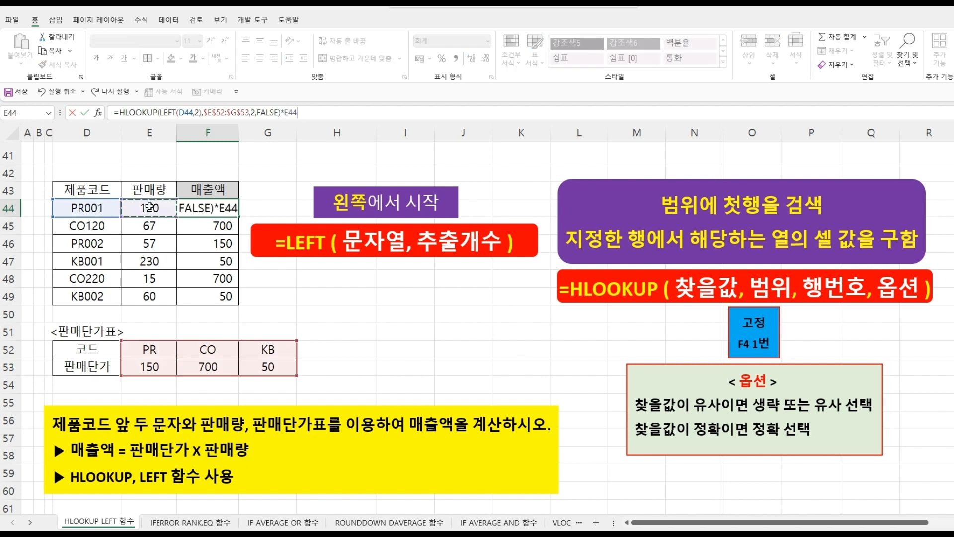
pyautogui.press('Return')
# - Copy the F44 sales-amount formula down through F49
pyautogui.click(204, 207)
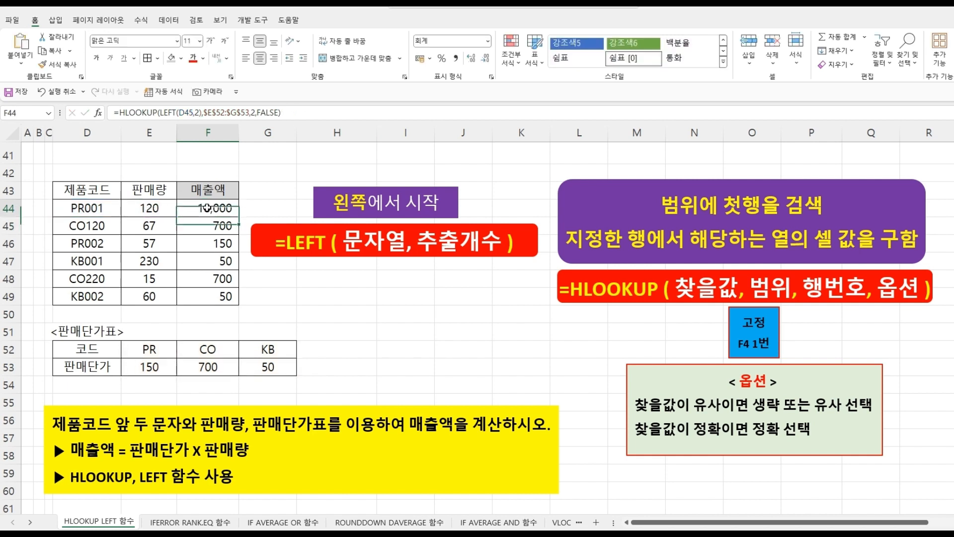
pyautogui.moveTo(239, 218); pyautogui.dragTo(233, 302)
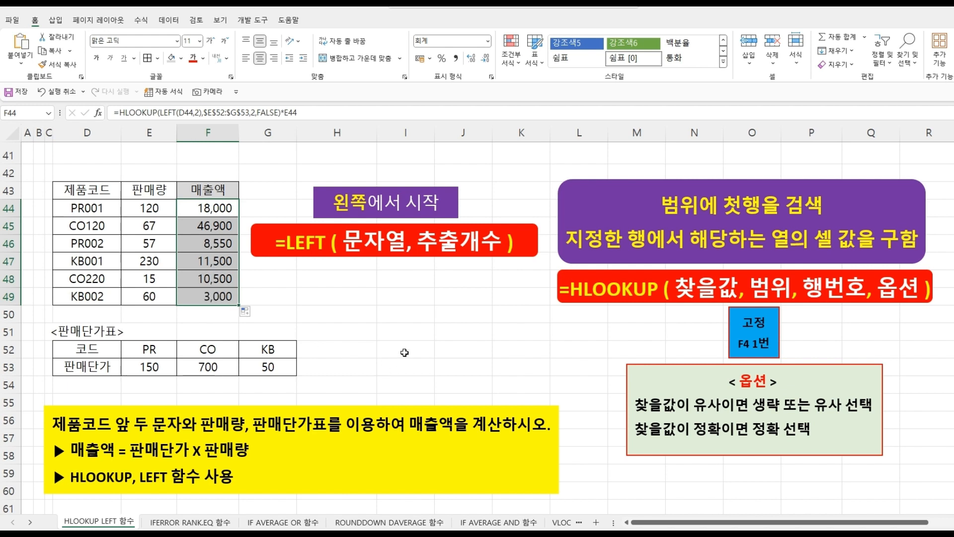
pyautogui.click(405, 352)
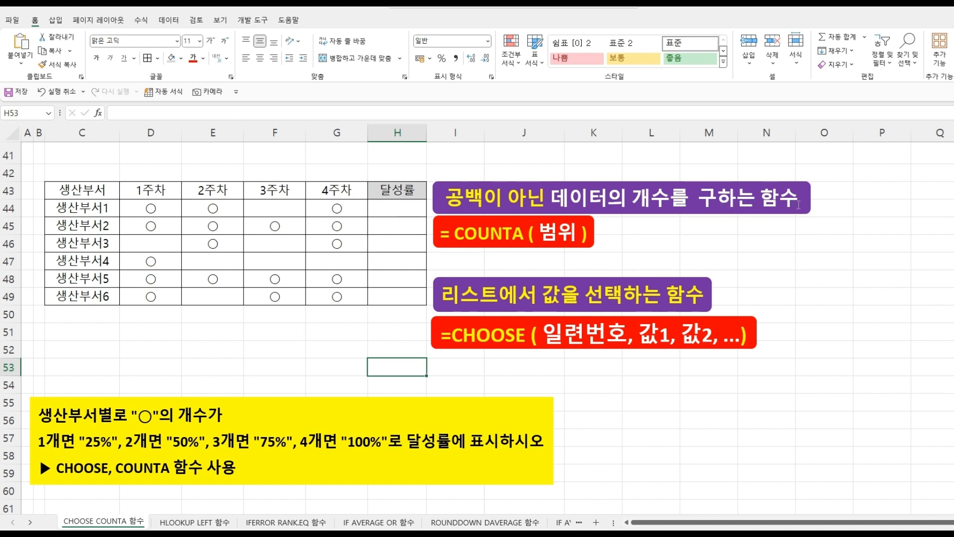
# - On the CHOOSE COUNTA 함수 sheet, enter =COUNTA(D44:G44) in H44 to count the ○ marks
pyautogui.click(385, 211)
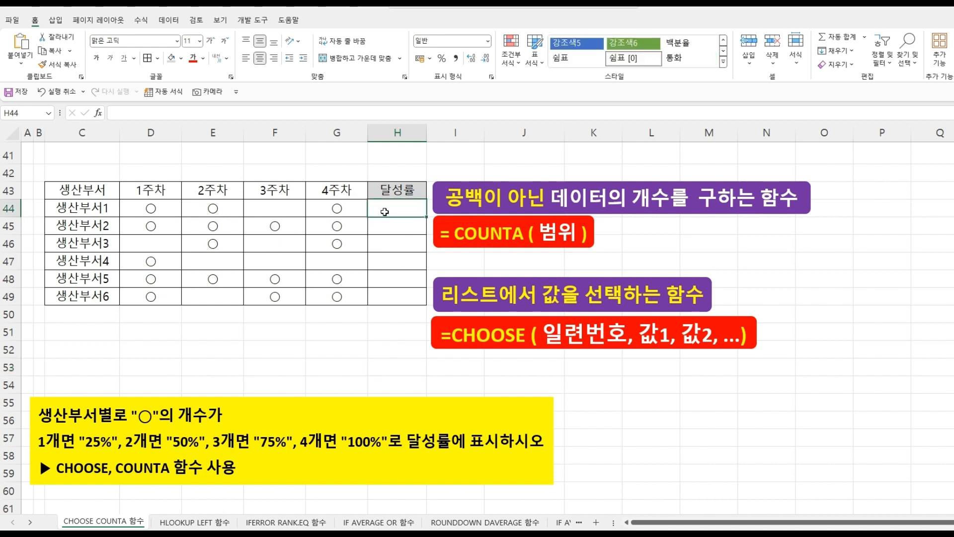
pyautogui.write('=')
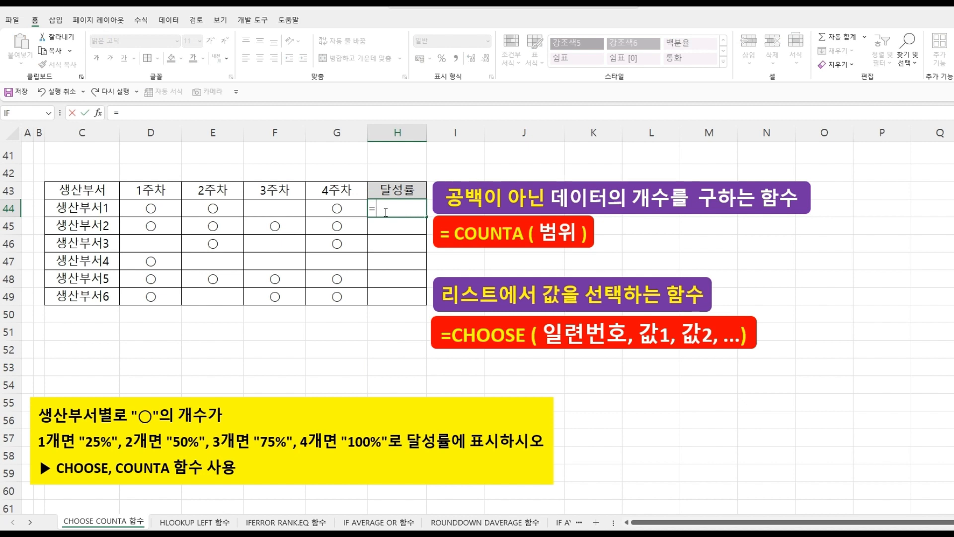
pyautogui.write('COU')
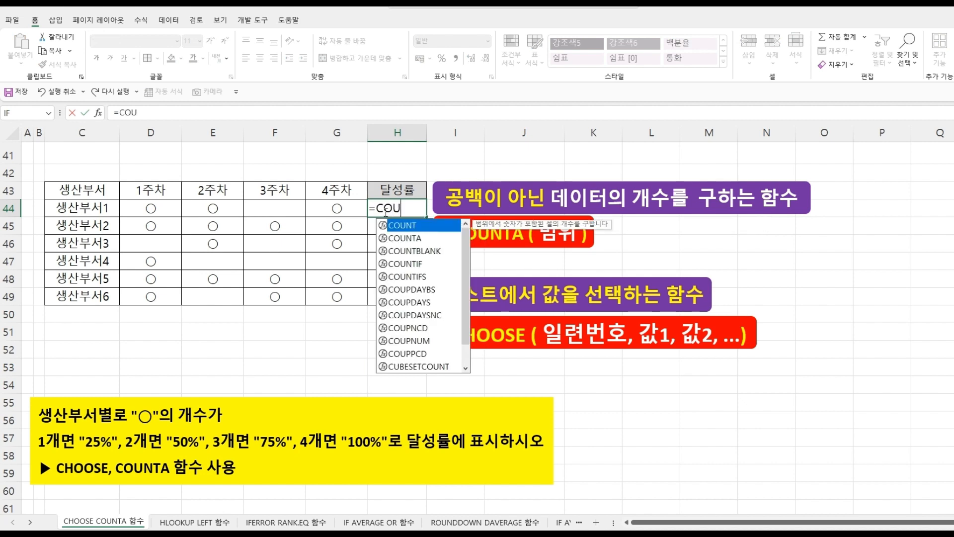
pyautogui.doubleClick(400, 238)
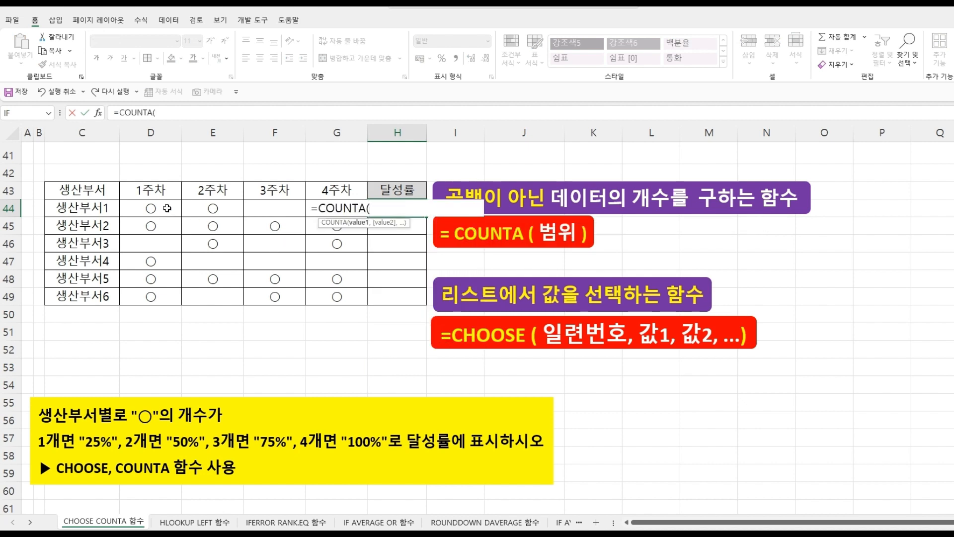
pyautogui.moveTo(167, 208); pyautogui.dragTo(328, 212)
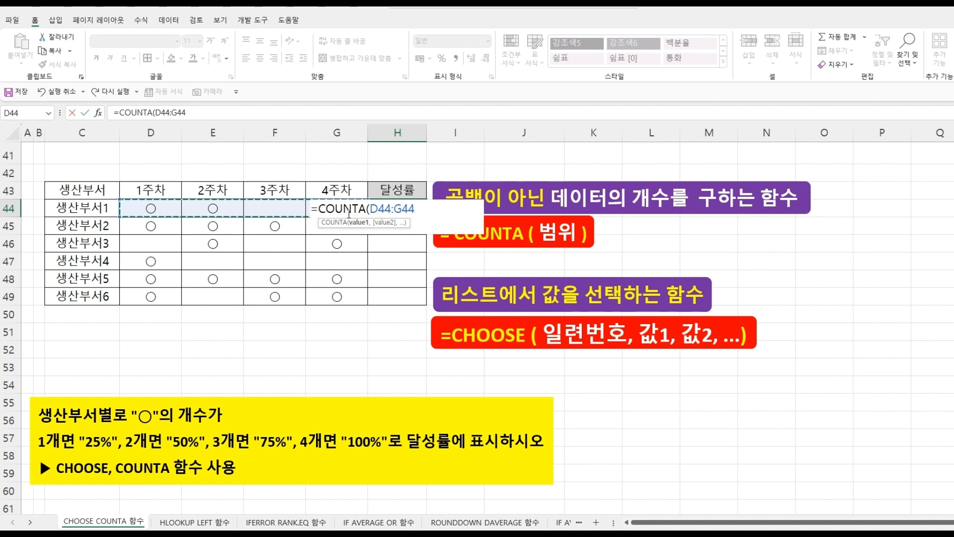
pyautogui.write(')')
pyautogui.press('Return')
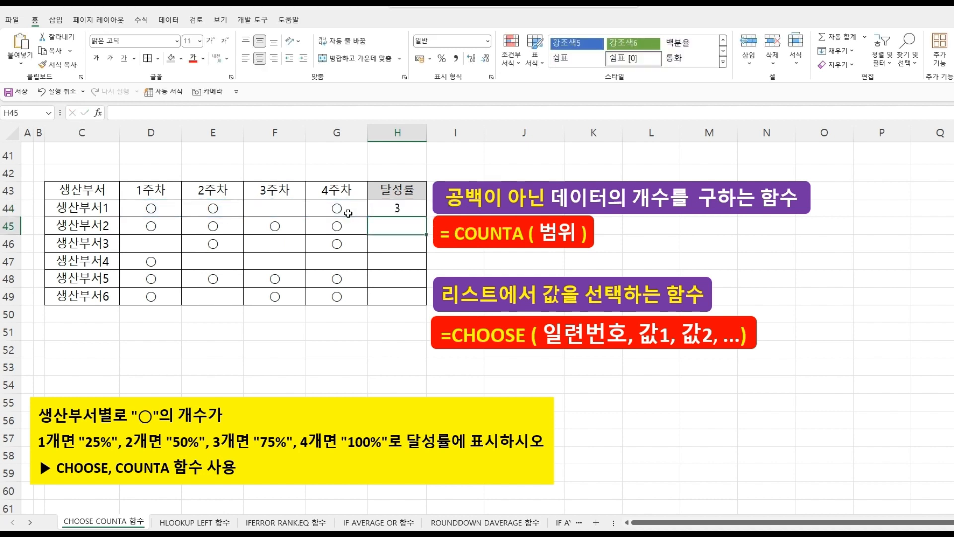
# - Copy the H44 COUNTA formula down through H49 and compare the counts with each row's ○ marks
pyautogui.click(392, 209)
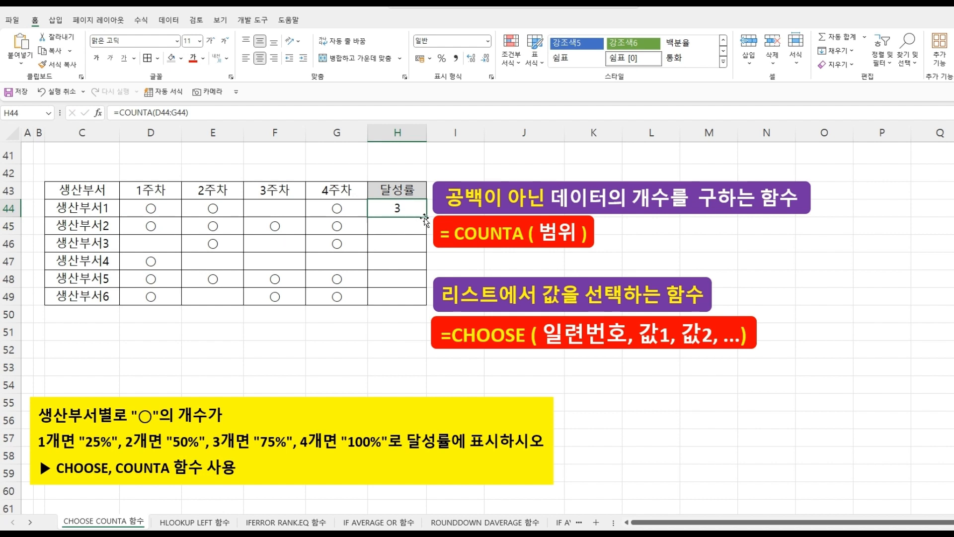
pyautogui.moveTo(411, 220); pyautogui.dragTo(424, 303)
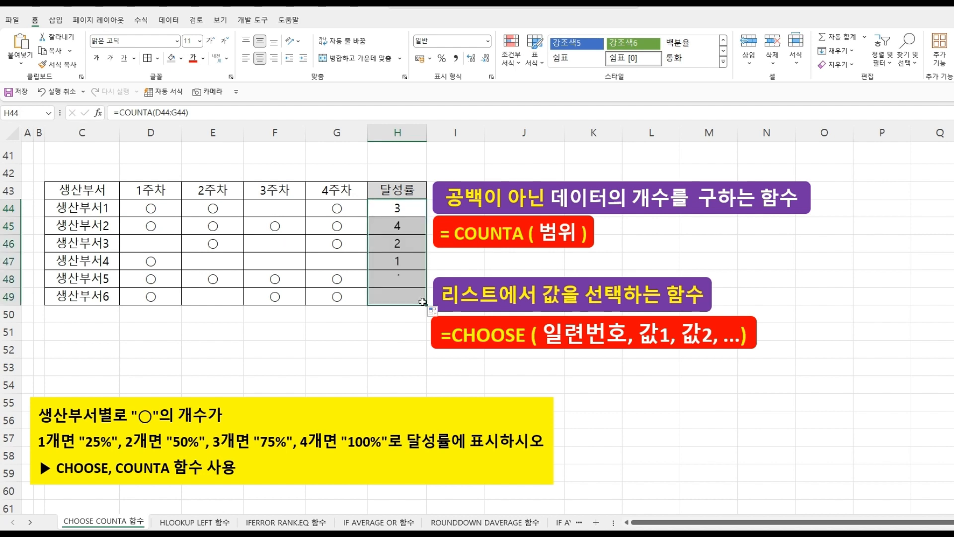
pyautogui.click(381, 209)
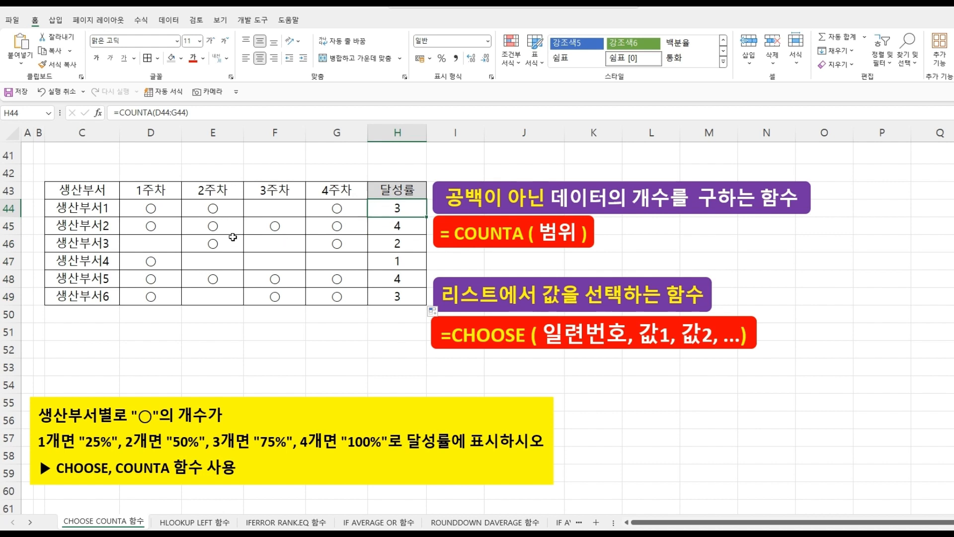
pyautogui.click(159, 206)
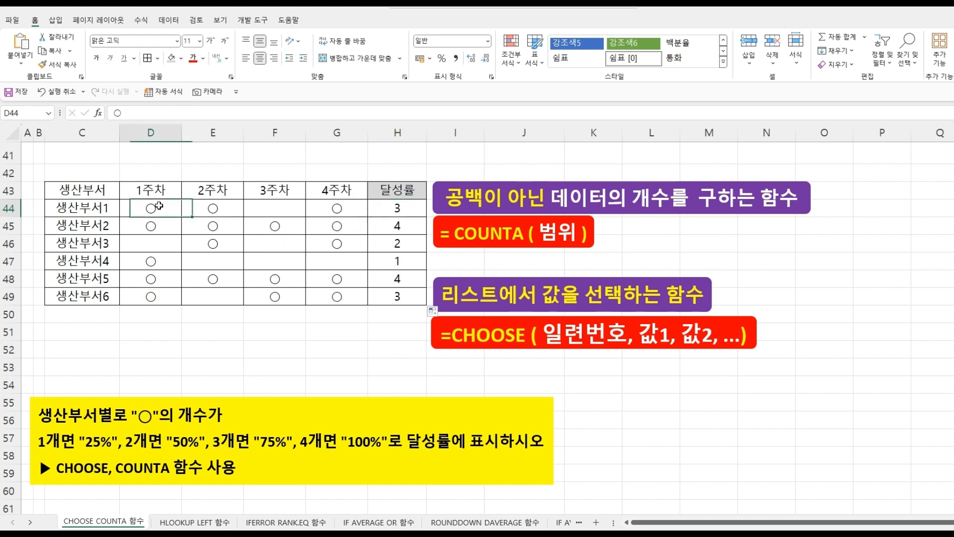
pyautogui.click(212, 204)
pyautogui.click(331, 212)
pyautogui.click(402, 208)
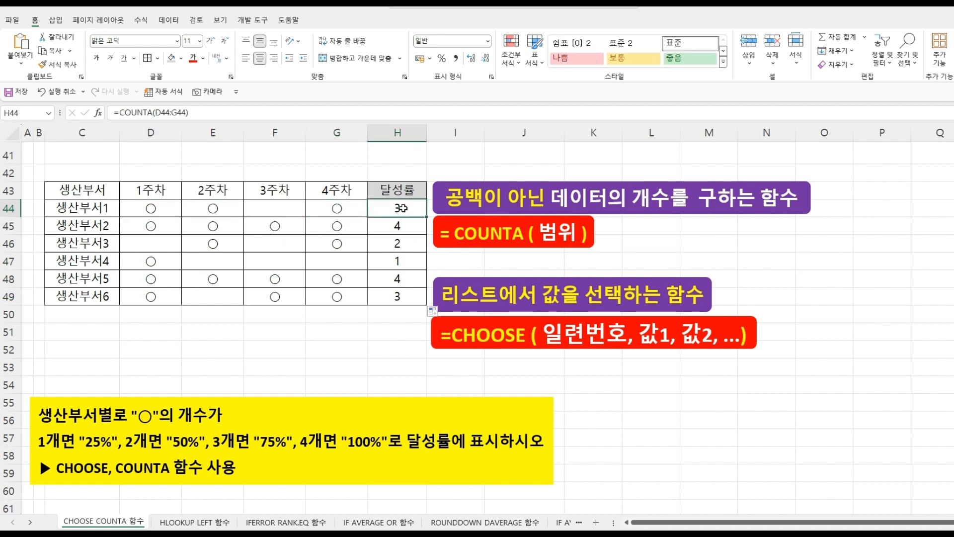
pyautogui.click(152, 262)
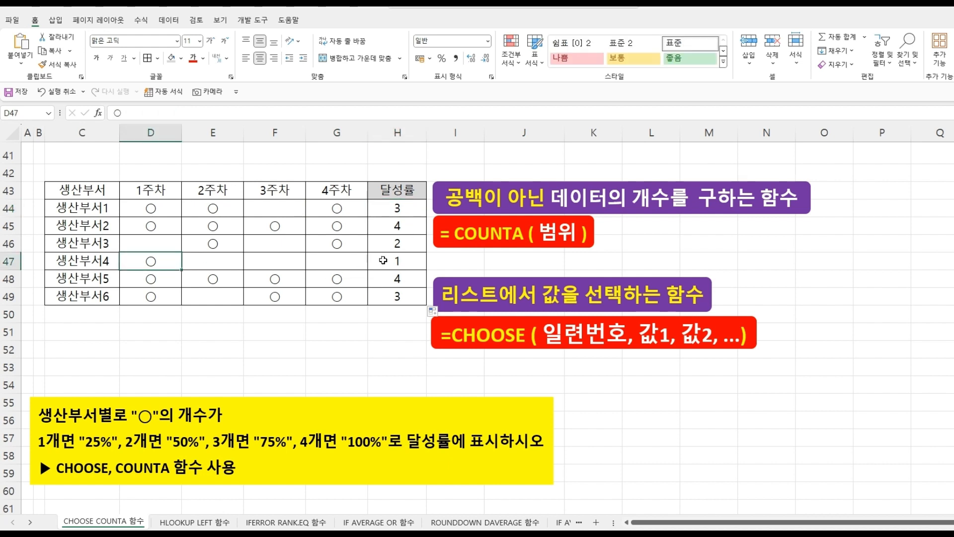
pyautogui.click(383, 260)
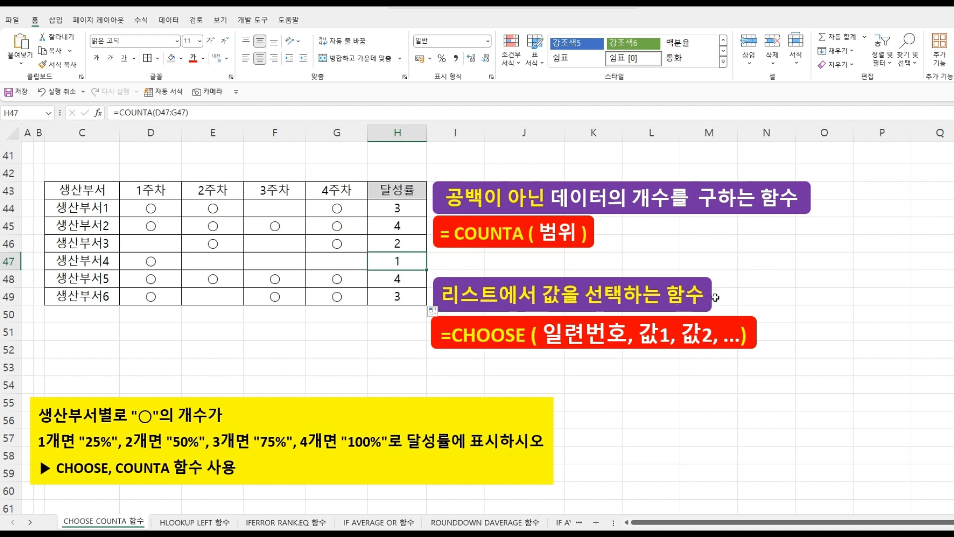
# - Wrap the H44 count in CHOOSE so it returns "25%", "50%", "75%" or "100%": =CHOOSE(COUNTA(D44:G44),"25%","50%","75%","100%")
pyautogui.doubleClick(385, 208)
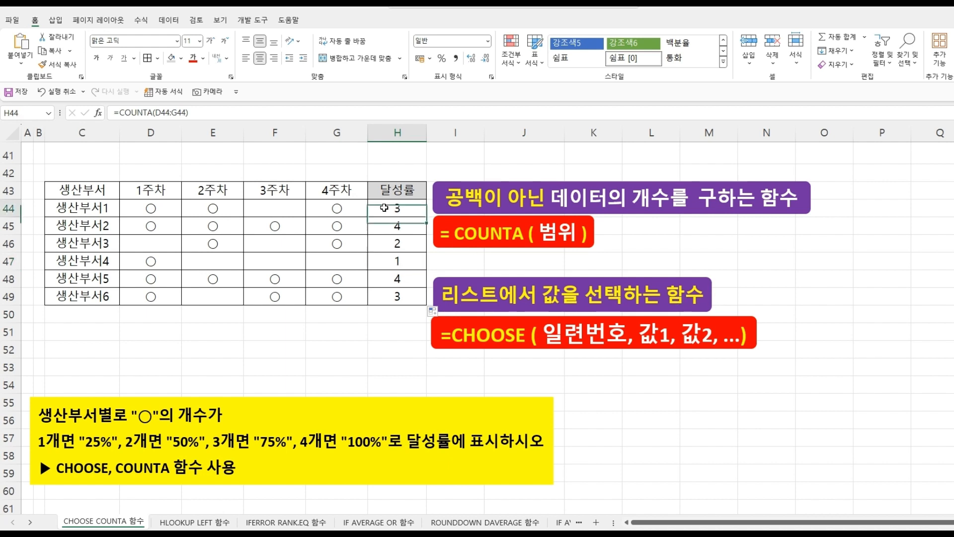
pyautogui.click(320, 209)
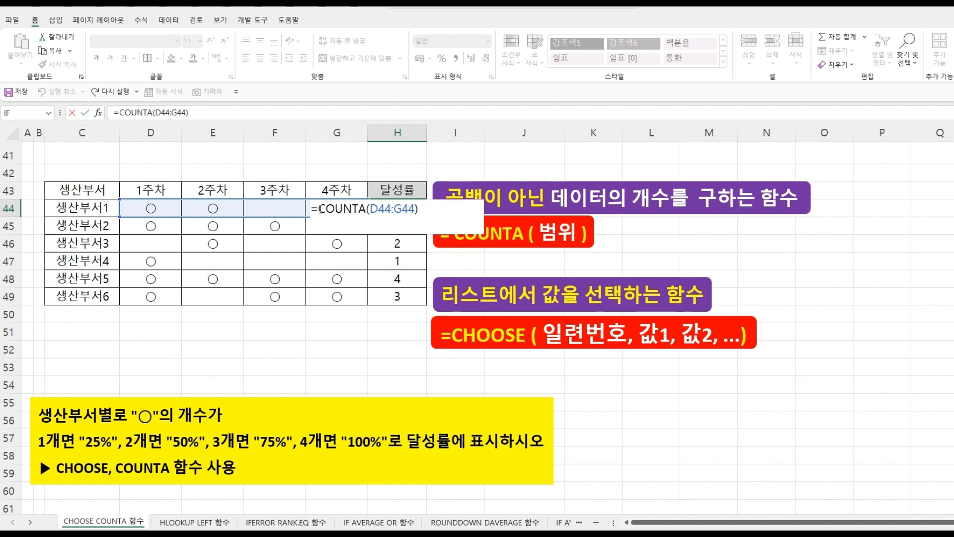
pyautogui.write('CH')
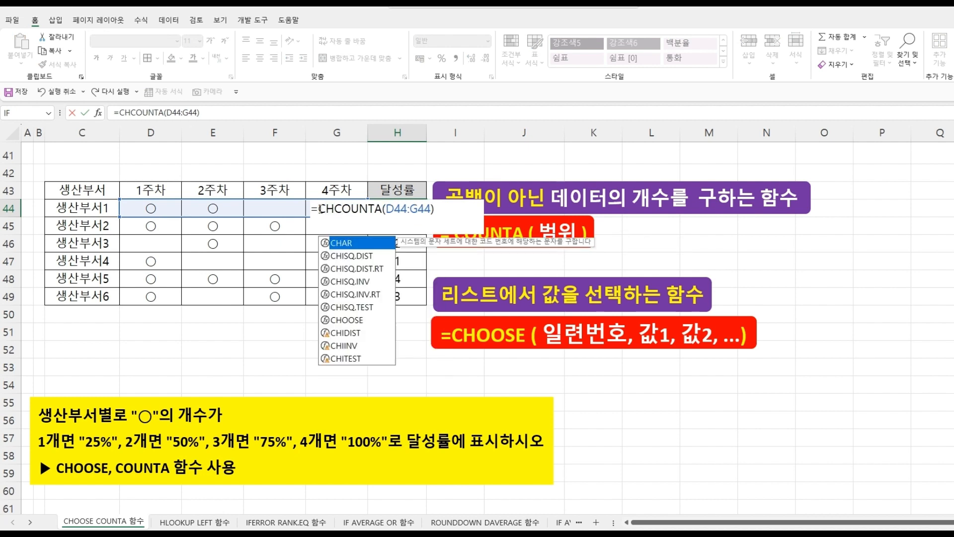
pyautogui.write('OO')
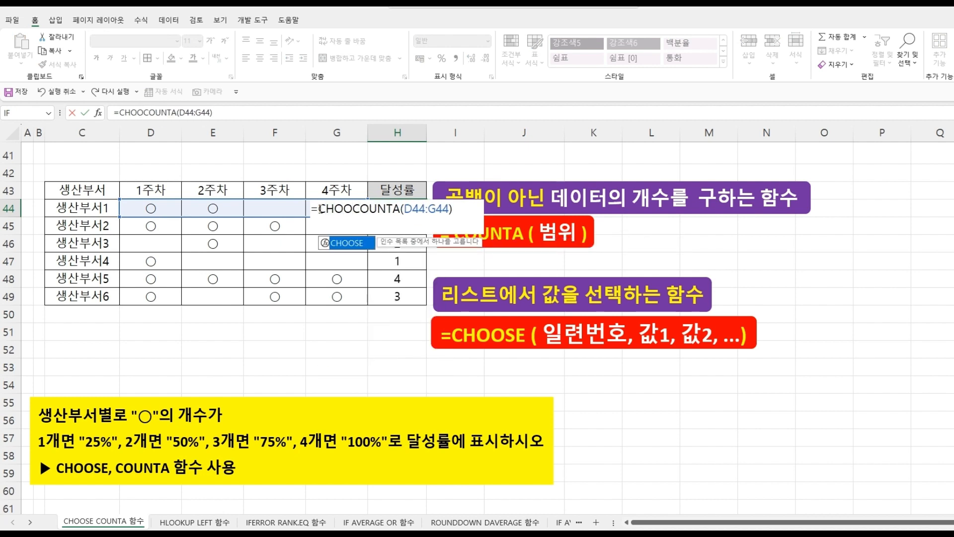
pyautogui.press('Tab')
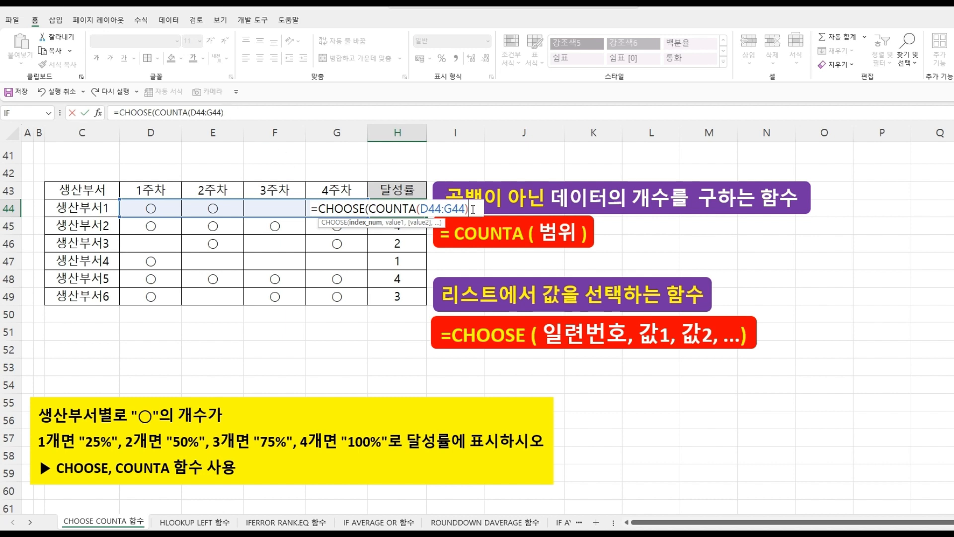
pyautogui.write(',')
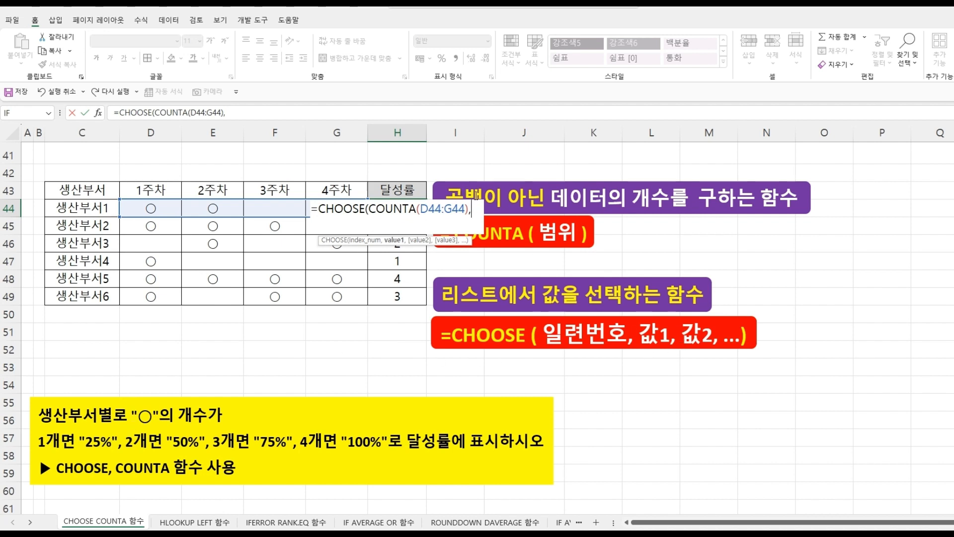
pyautogui.write('"25')
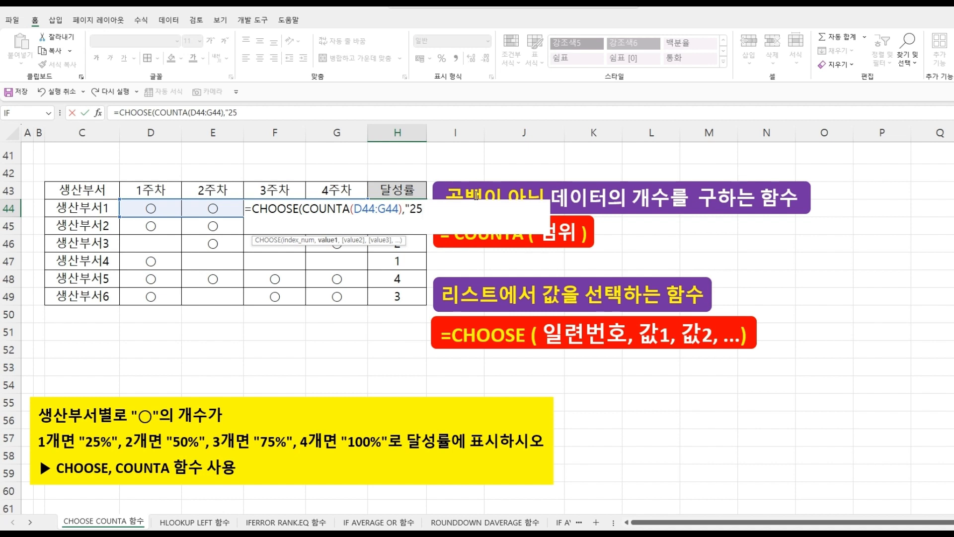
pyautogui.write('%",')
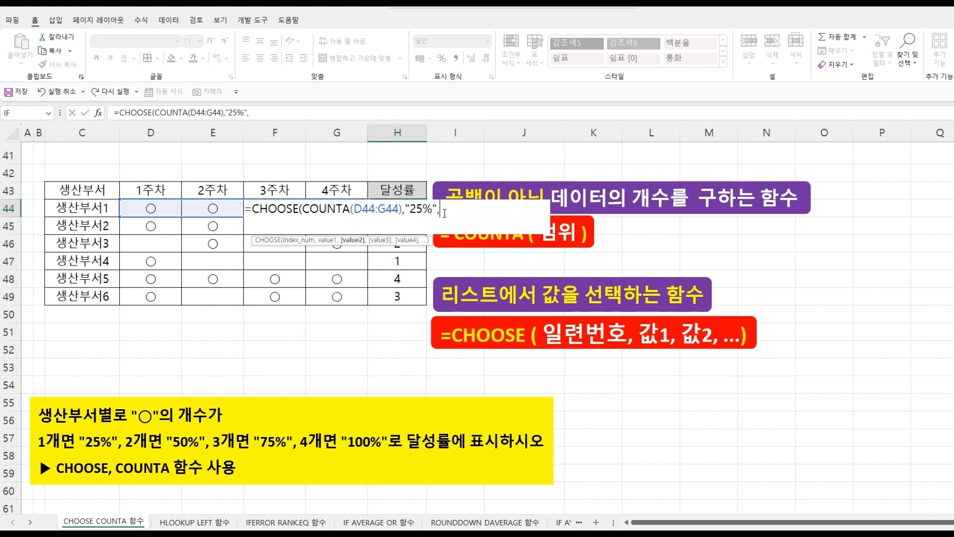
pyautogui.write('"50%",')
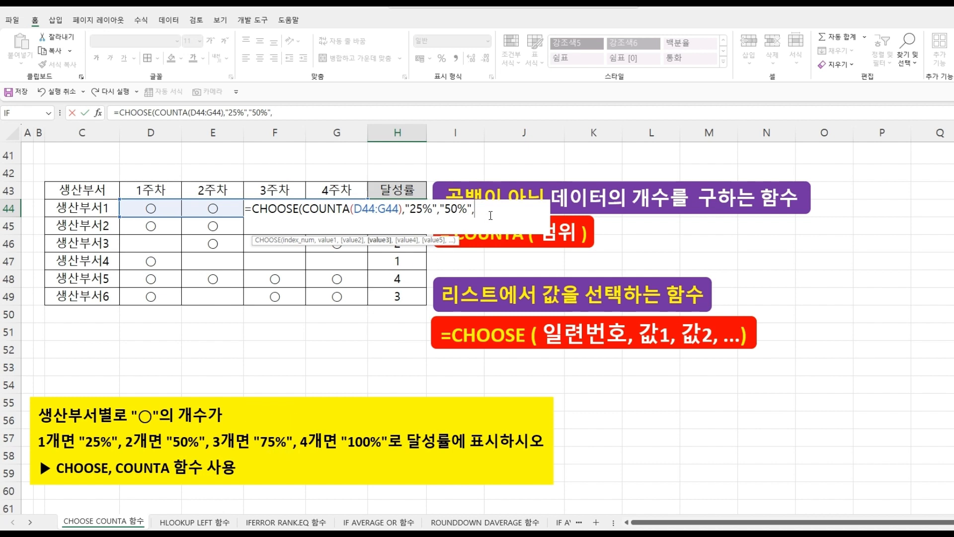
pyautogui.write('"75%",')
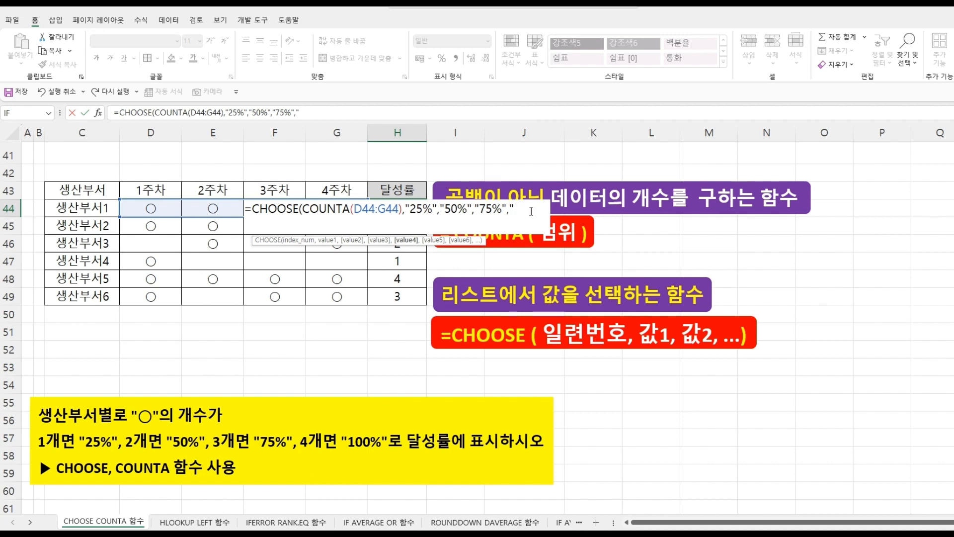
pyautogui.write('"100%")')
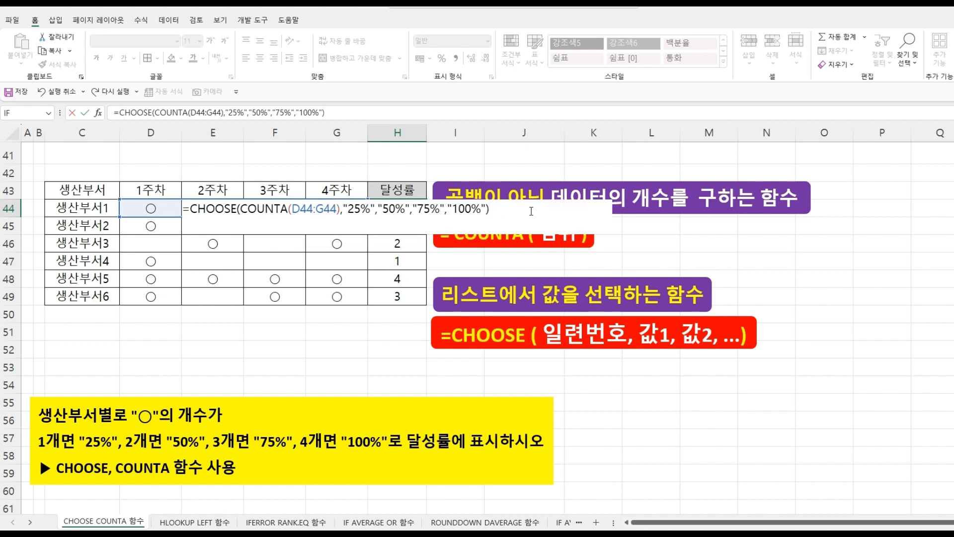
pyautogui.press('Return')
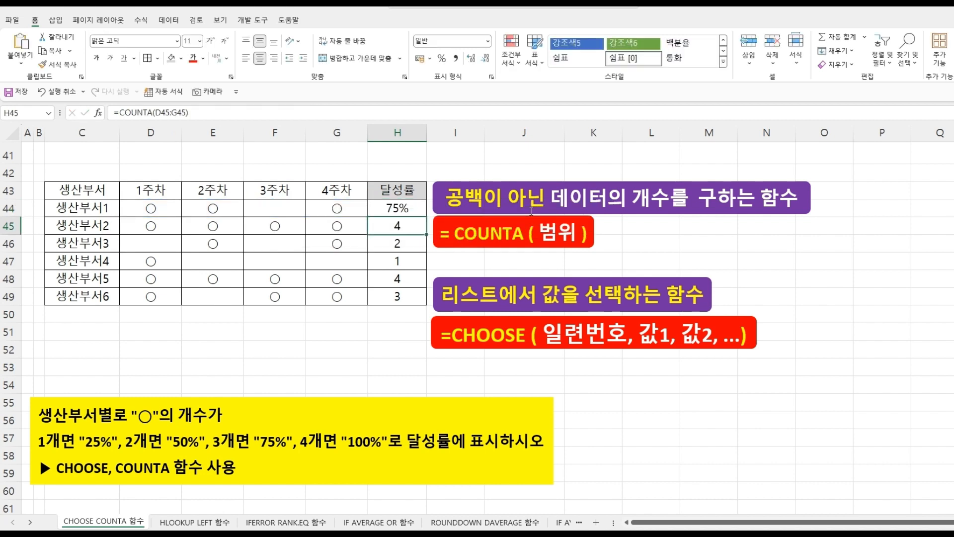
# - Copy the H44 CHOOSE formula down through H49
pyautogui.click(377, 208)
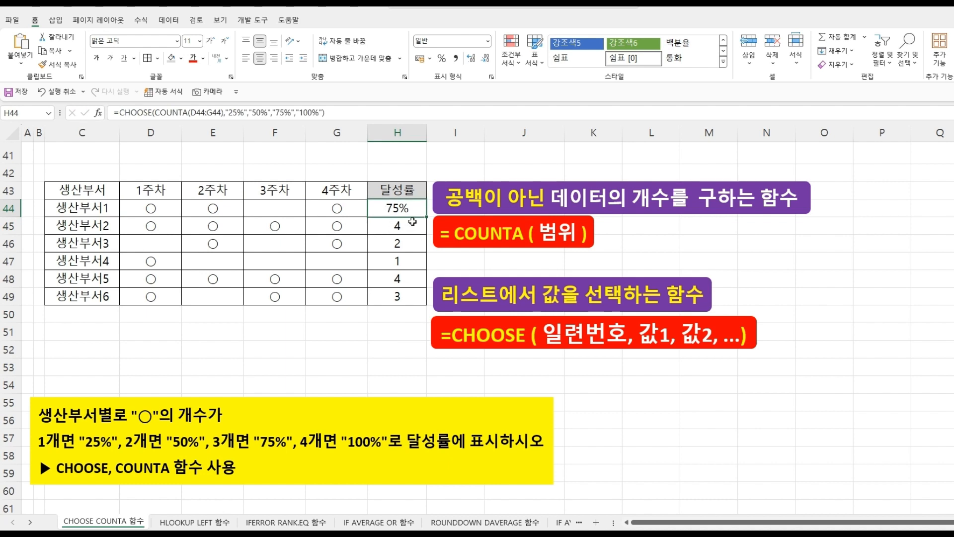
pyautogui.moveTo(421, 301); pyautogui.dragTo(420, 301)
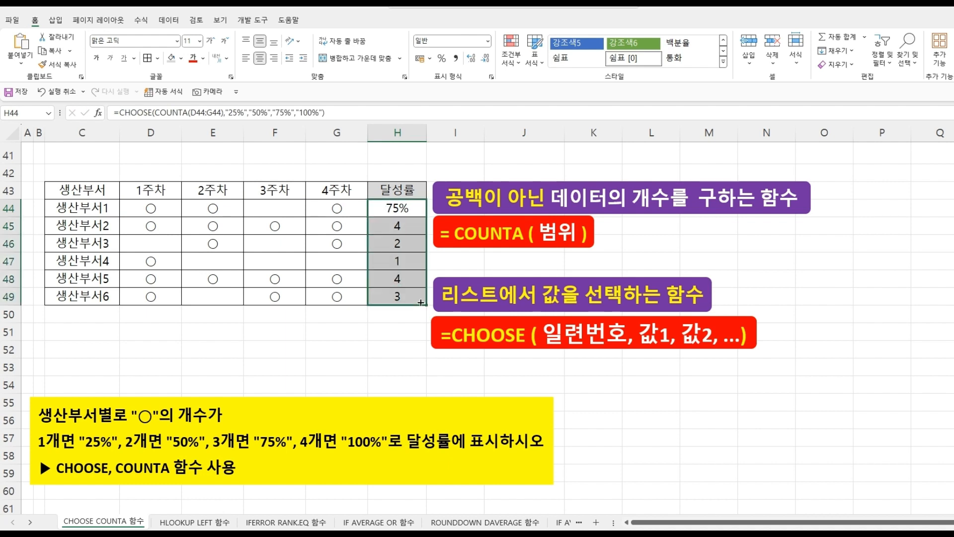
pyautogui.click(394, 337)
# - Check each department's ○ marks in rows 44 to 47 against its achievement rate in column H
pyautogui.click(167, 207)
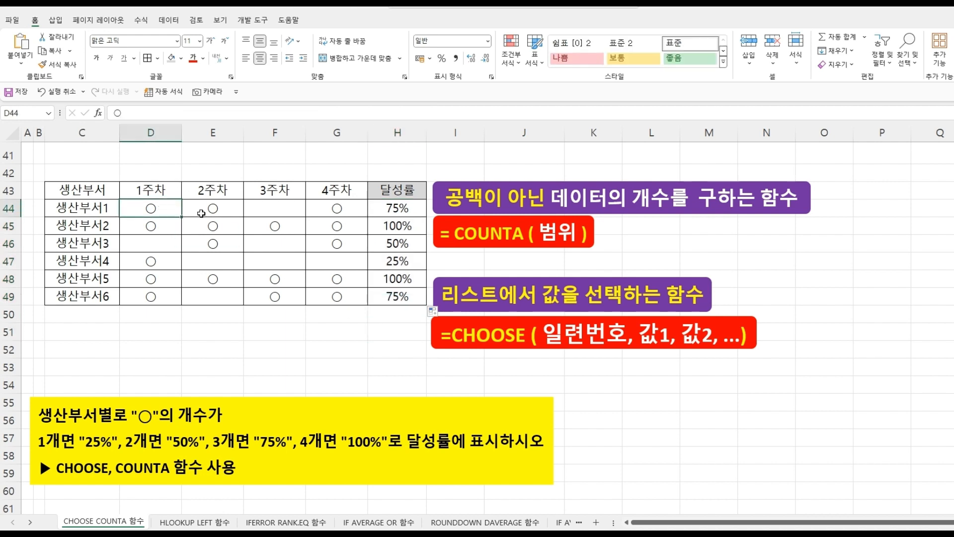
pyautogui.click(201, 213)
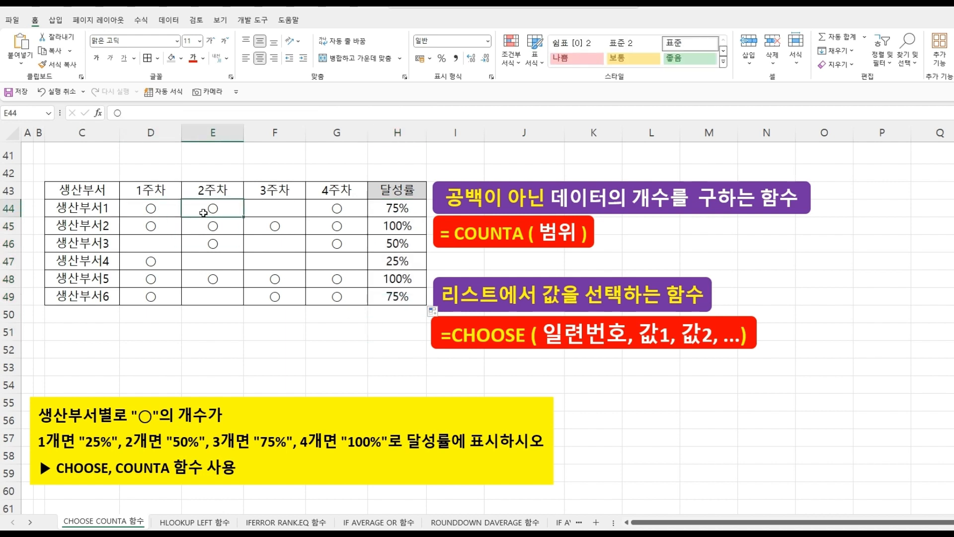
pyautogui.click(387, 210)
pyautogui.click(169, 226)
pyautogui.click(212, 226)
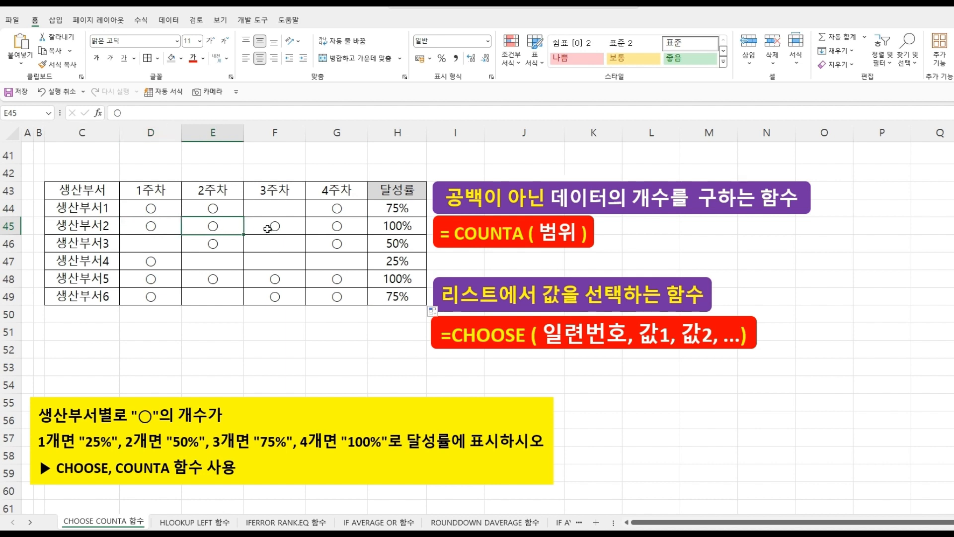
pyautogui.click(267, 228)
pyautogui.click(331, 227)
pyautogui.click(393, 227)
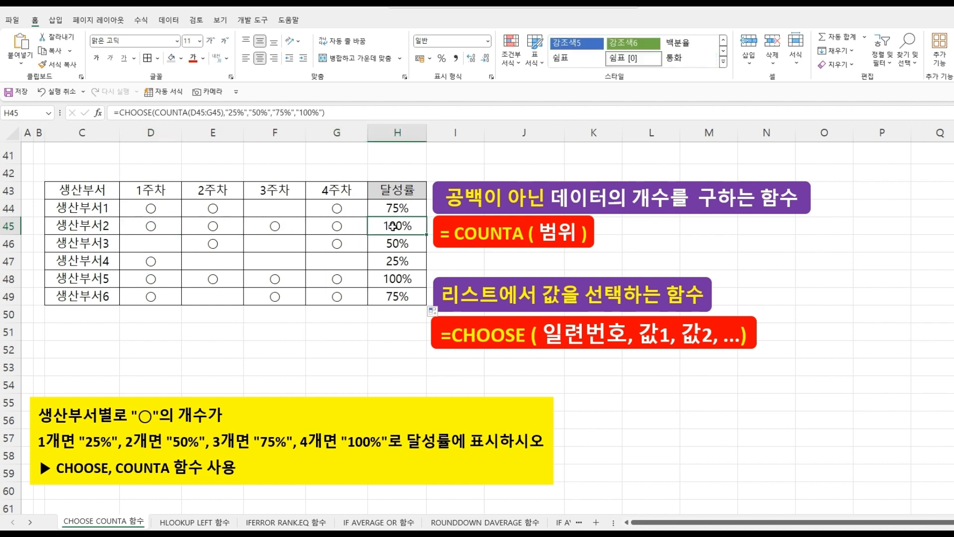
pyautogui.click(157, 260)
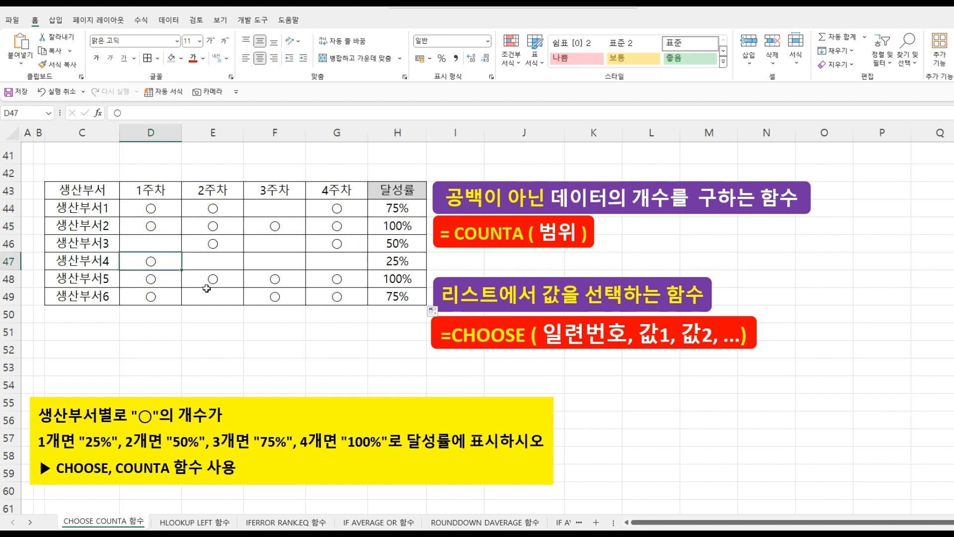
pyautogui.click(403, 259)
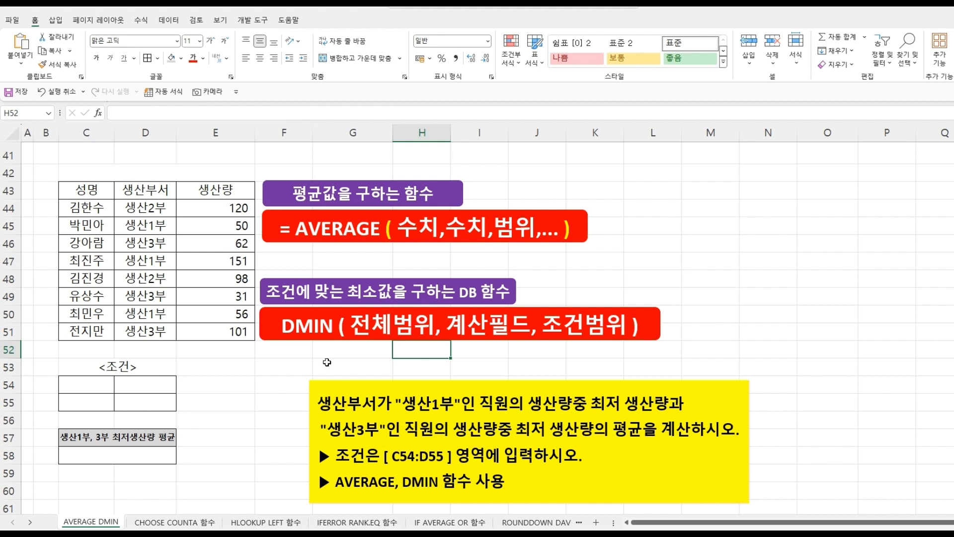
pyautogui.click(326, 362)
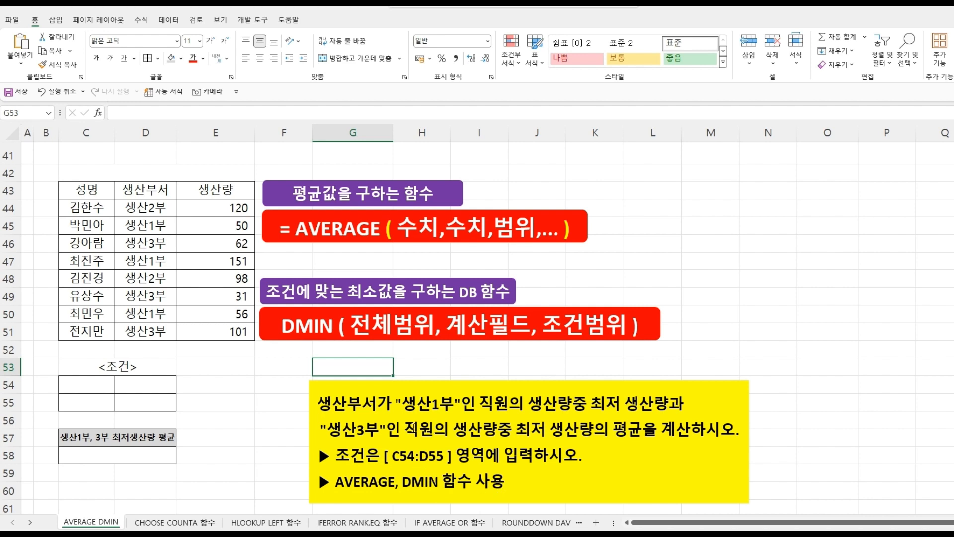
pyautogui.click(286, 355)
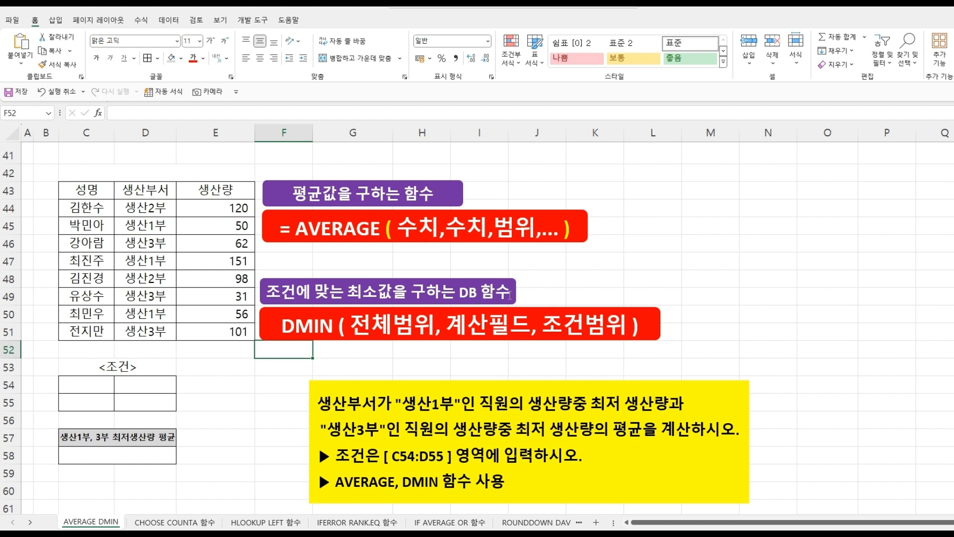
pyautogui.click(284, 401)
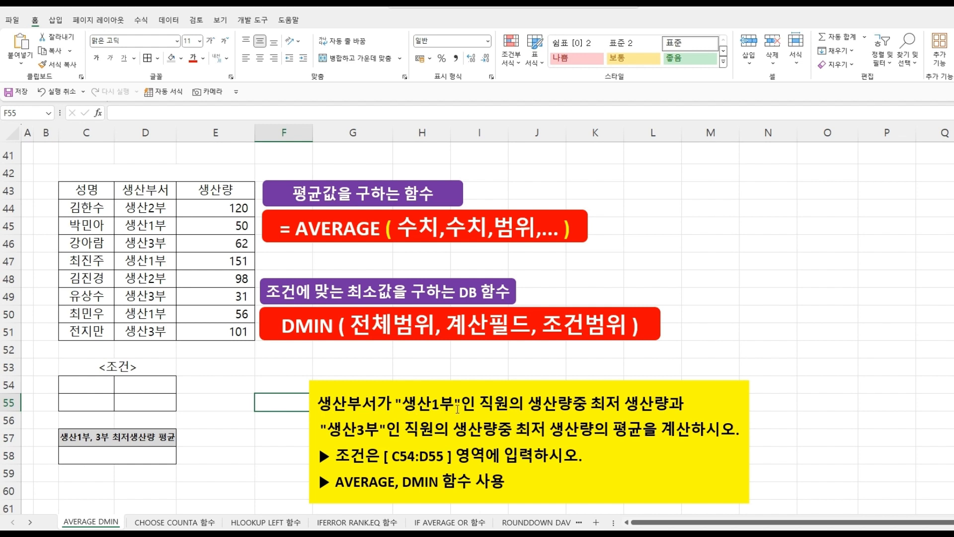
# - On the AVERAGE DMIN sheet, copy the 생산부서 header and a 생산1부 entry into C54:C55 as the first criterion
pyautogui.click(157, 190)
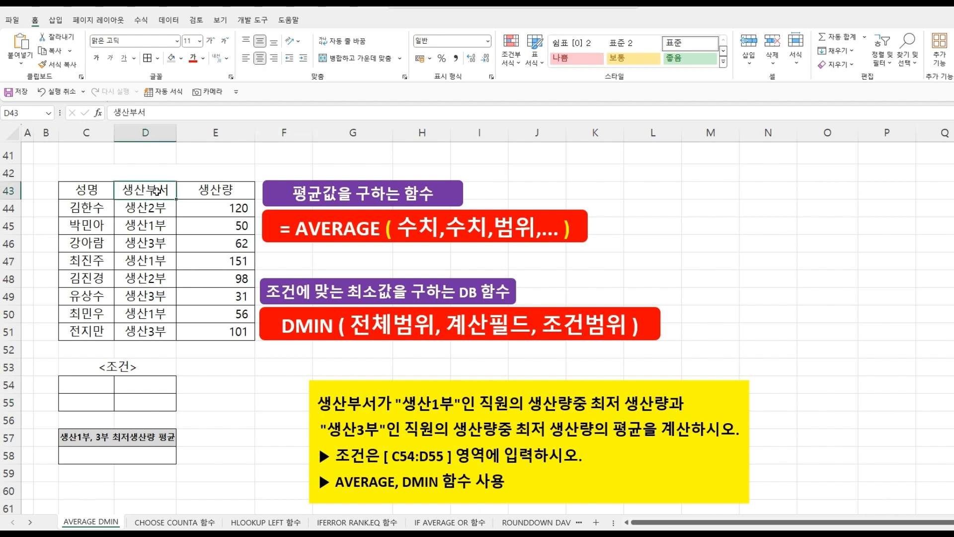
pyautogui.keyDown('ctrl'); pyautogui.click(153, 227); pyautogui.keyUp('ctrl')
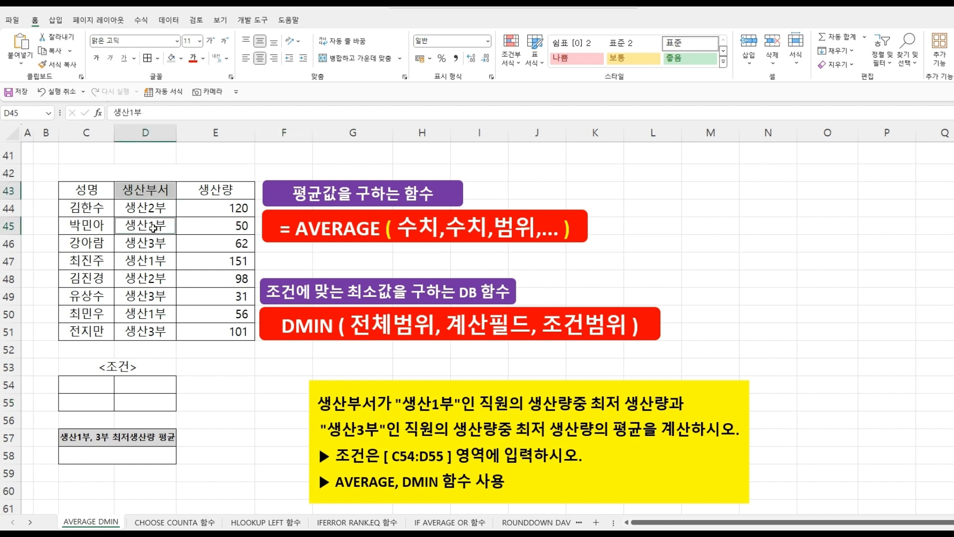
pyautogui.hotkey('ctrl', 'c')
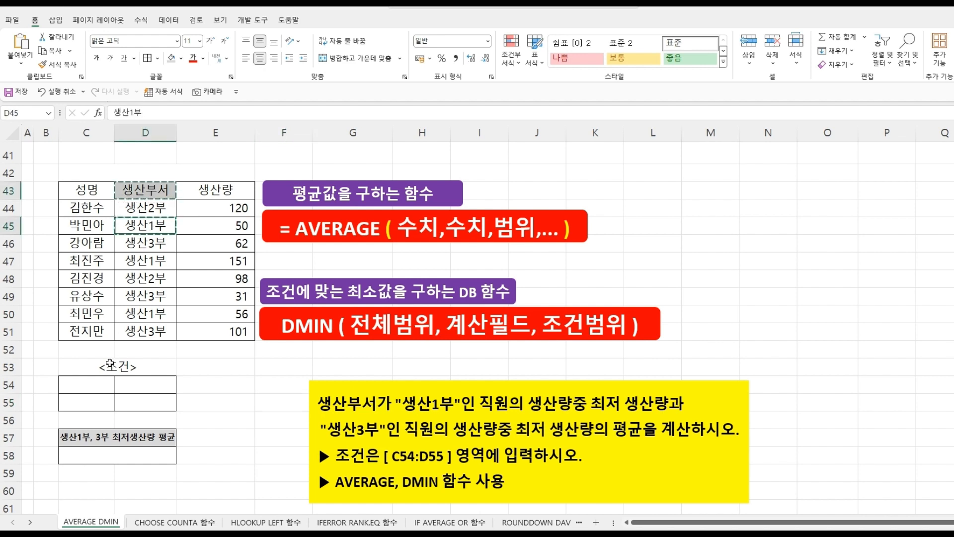
pyautogui.click(99, 385)
pyautogui.hotkey('ctrl', 'v')
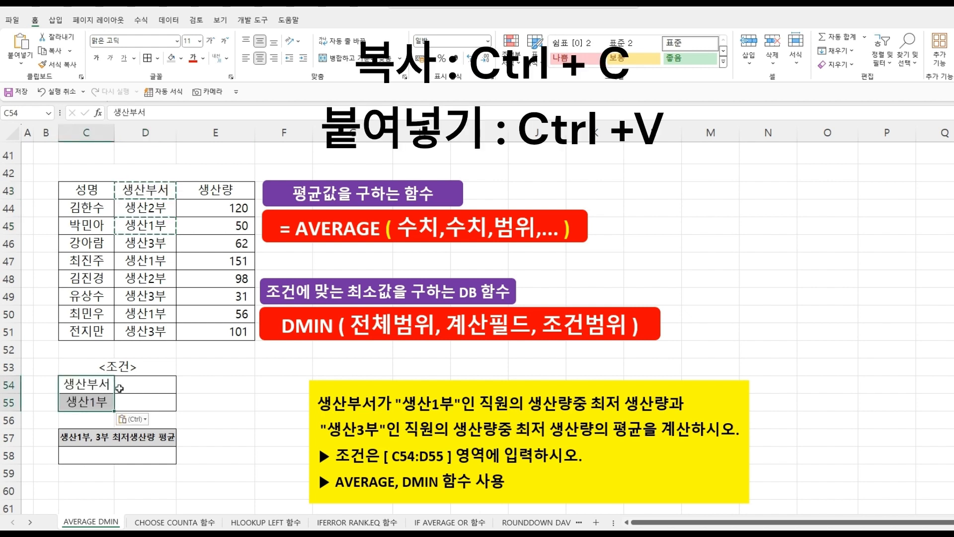
pyautogui.press('Escape')
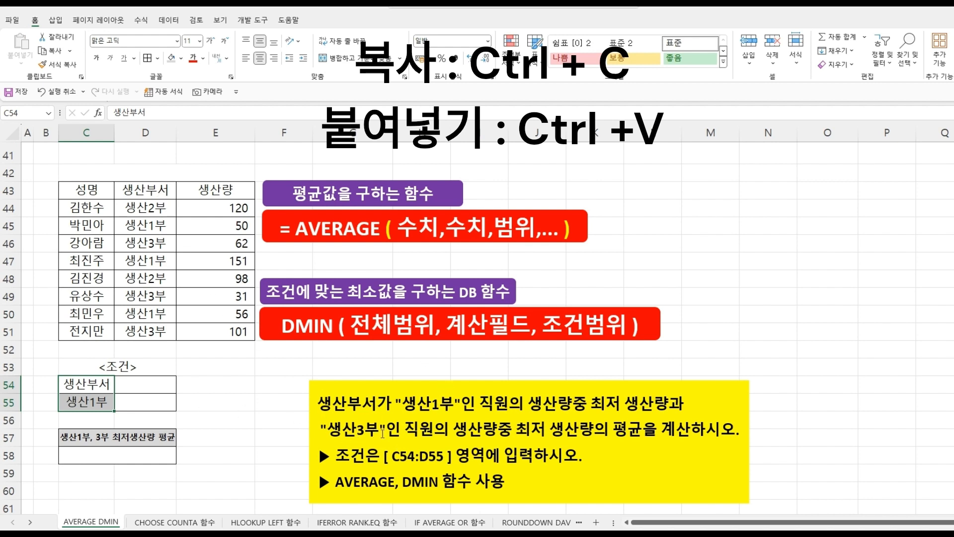
# - Copy the 생산부서 header and a 생산3부 entry into D54:D55 as the second criterion
pyautogui.click(149, 189)
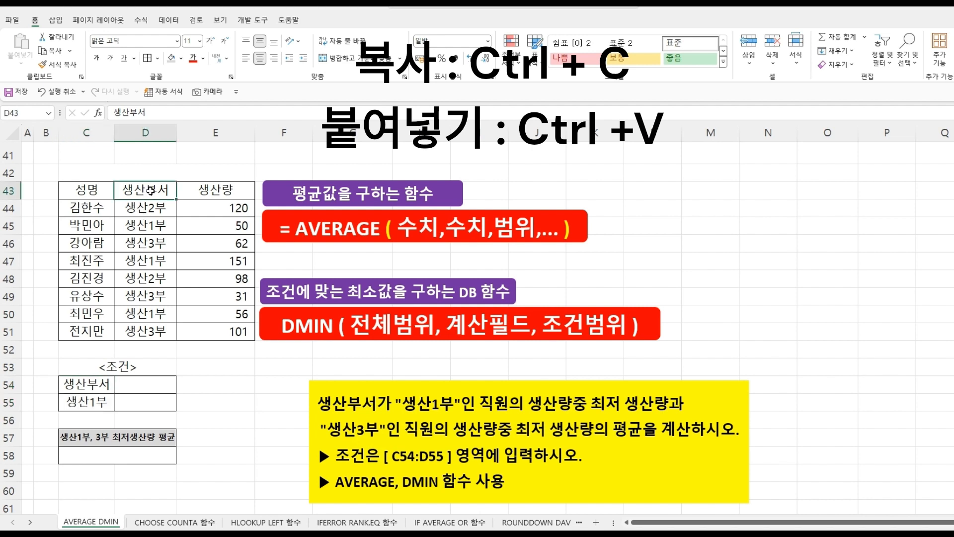
pyautogui.keyDown('ctrl'); pyautogui.click(147, 243); pyautogui.keyUp('ctrl')
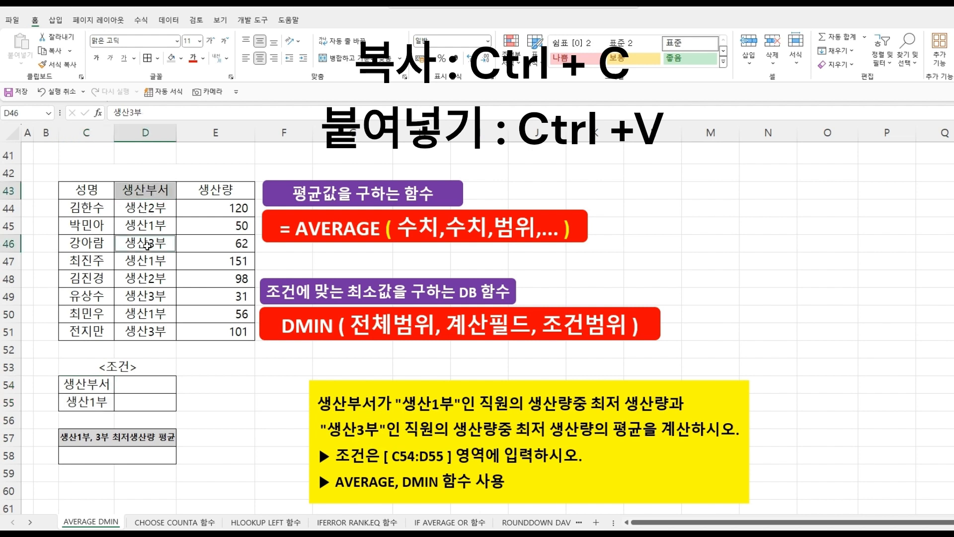
pyautogui.hotkey('ctrl', 'c')
pyautogui.click(148, 387)
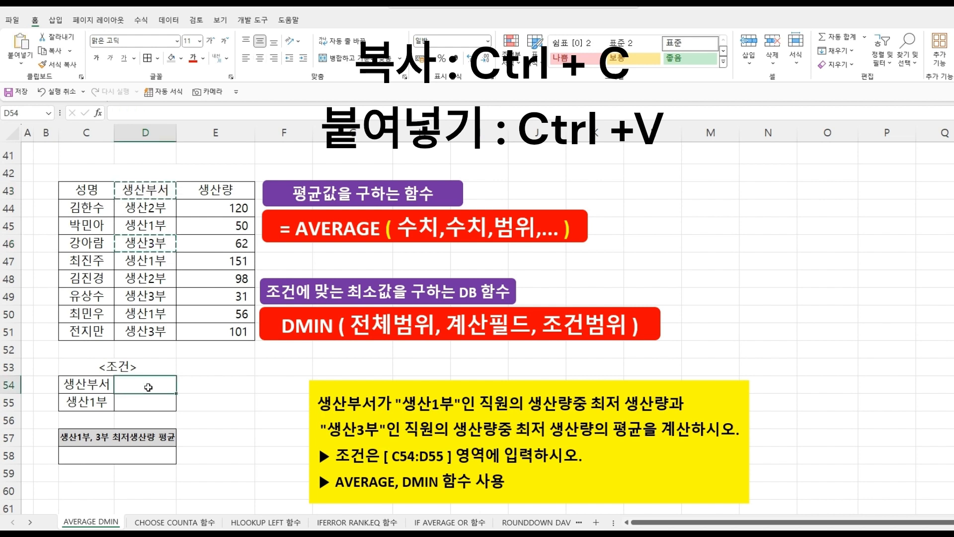
pyautogui.hotkey('ctrl', 'v')
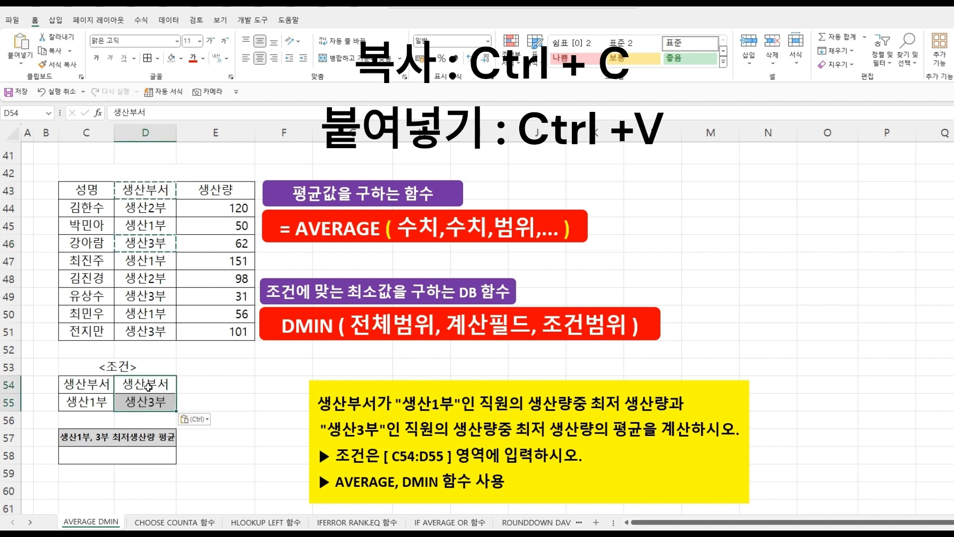
pyautogui.click(225, 380)
pyautogui.press('Escape')
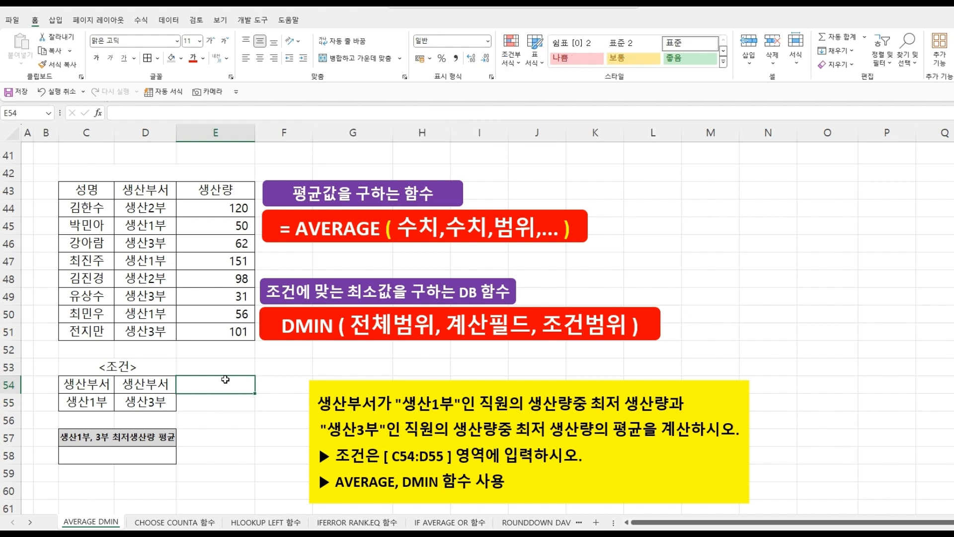
# - In C58, enter =DMIN(C43:E51,E43,C54:C55) to get the minimum 생산량 for 생산1부
pyautogui.click(146, 450)
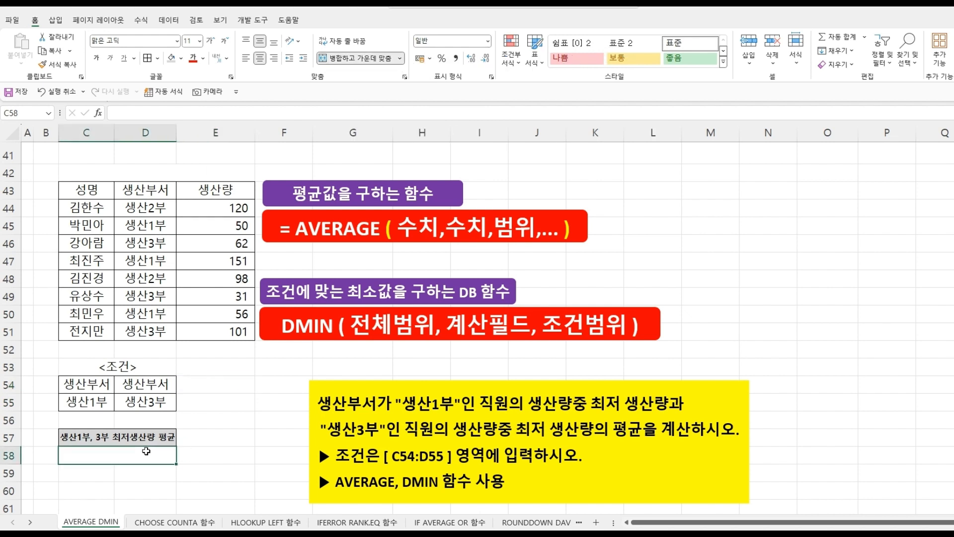
pyautogui.write('=')
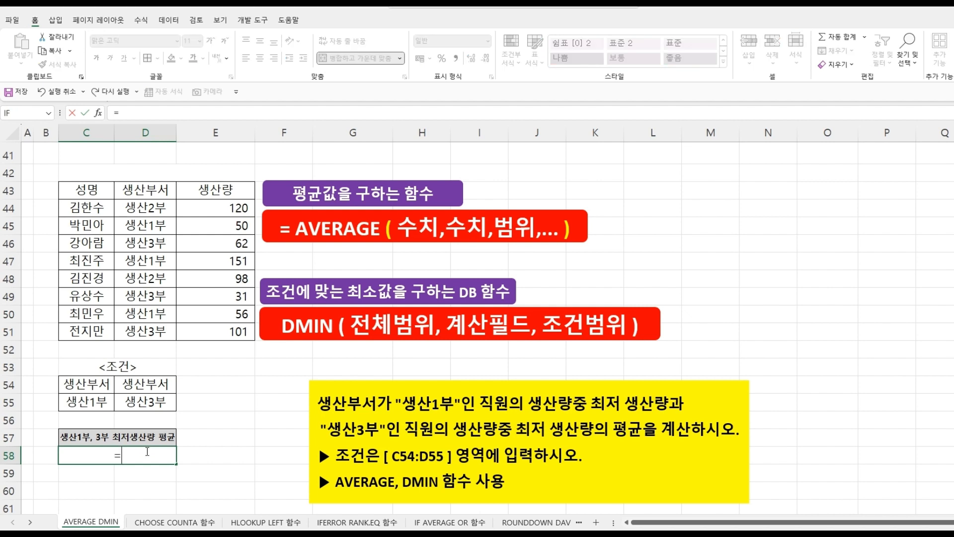
pyautogui.write('DMI')
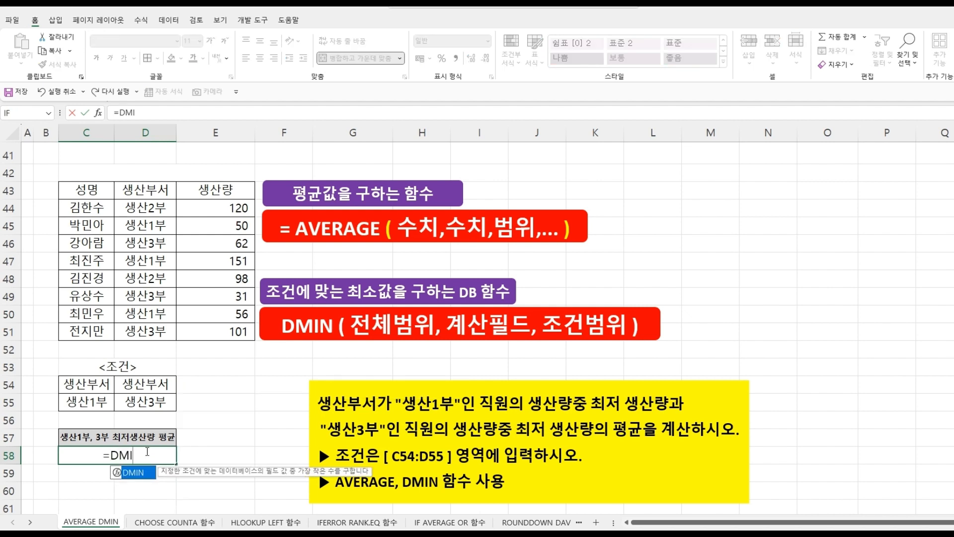
pyautogui.press('Tab')
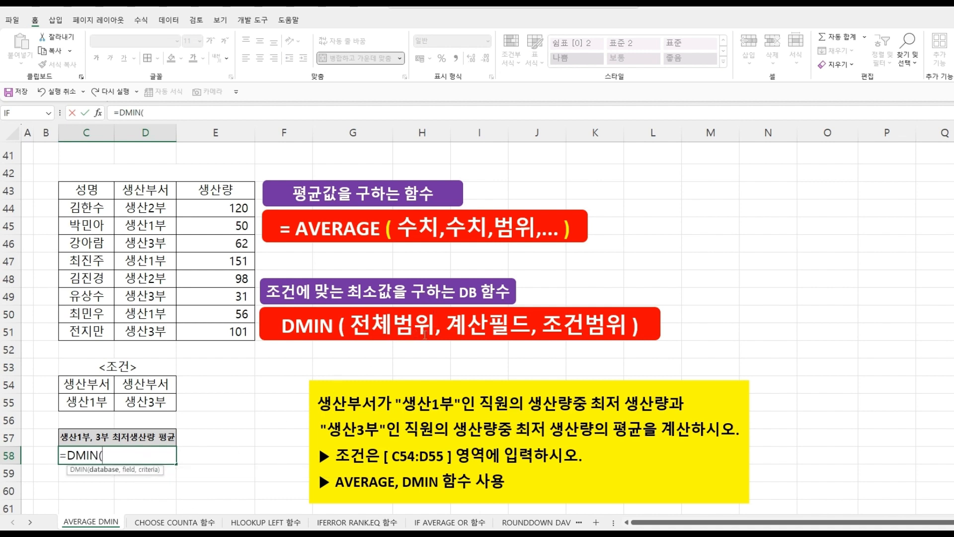
pyautogui.moveTo(94, 190); pyautogui.dragTo(222, 333)
pyautogui.write(',')
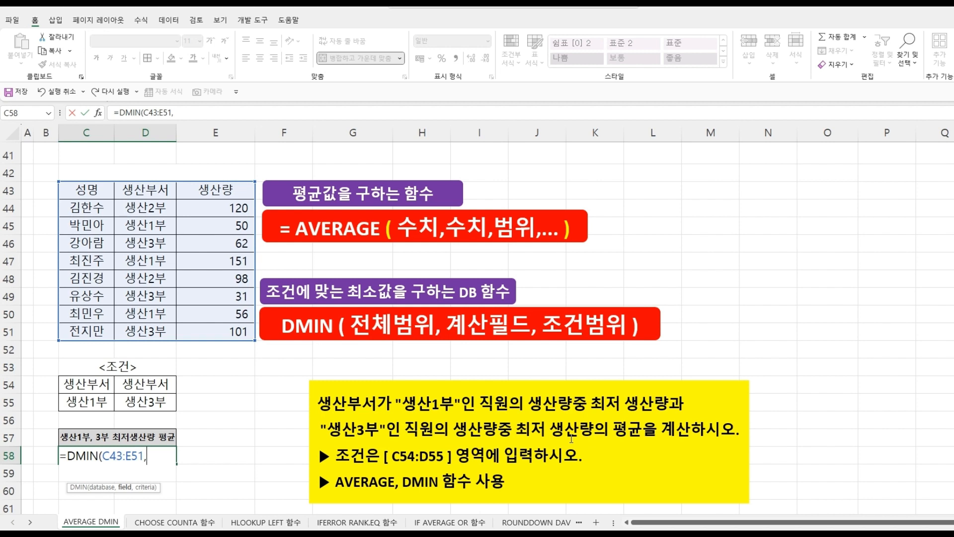
pyautogui.click(227, 193)
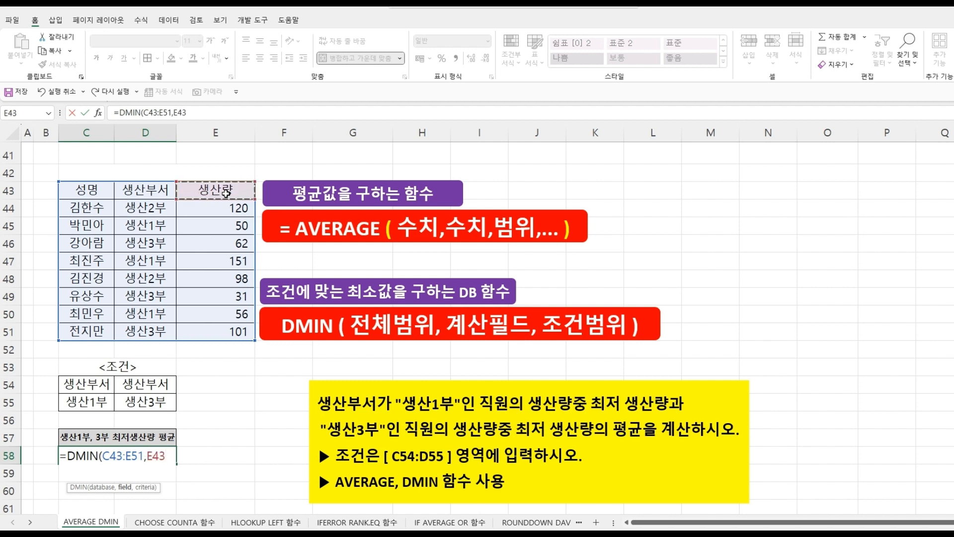
pyautogui.write(',')
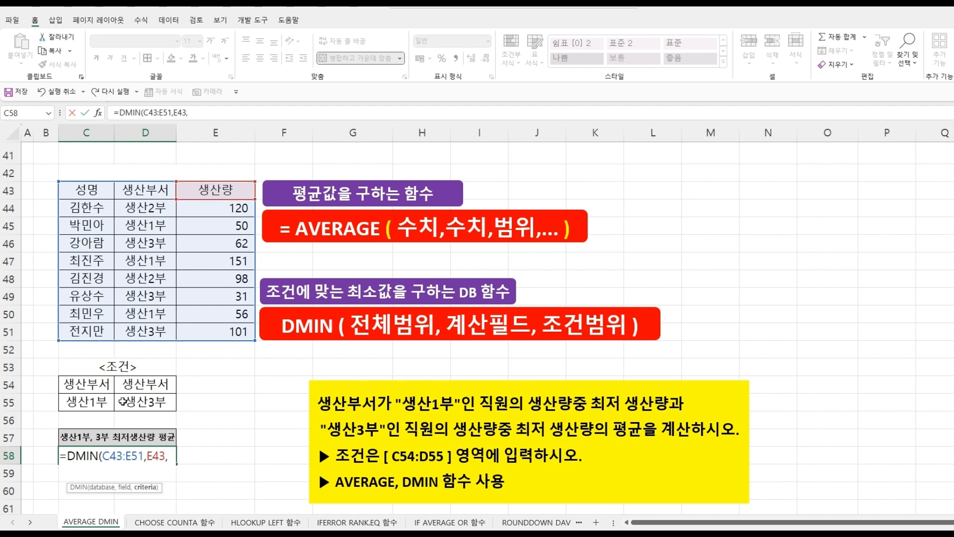
pyautogui.moveTo(93, 386); pyautogui.dragTo(94, 401)
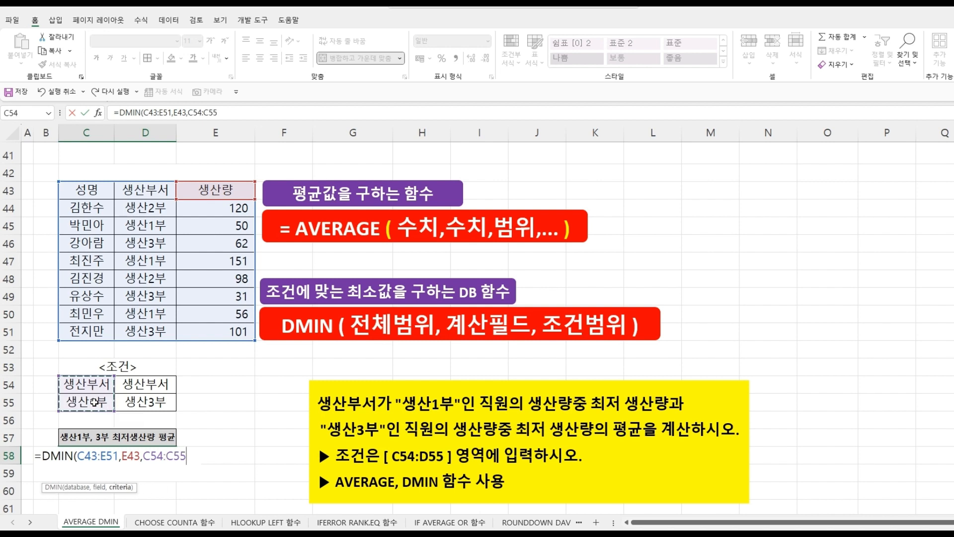
pyautogui.write(')')
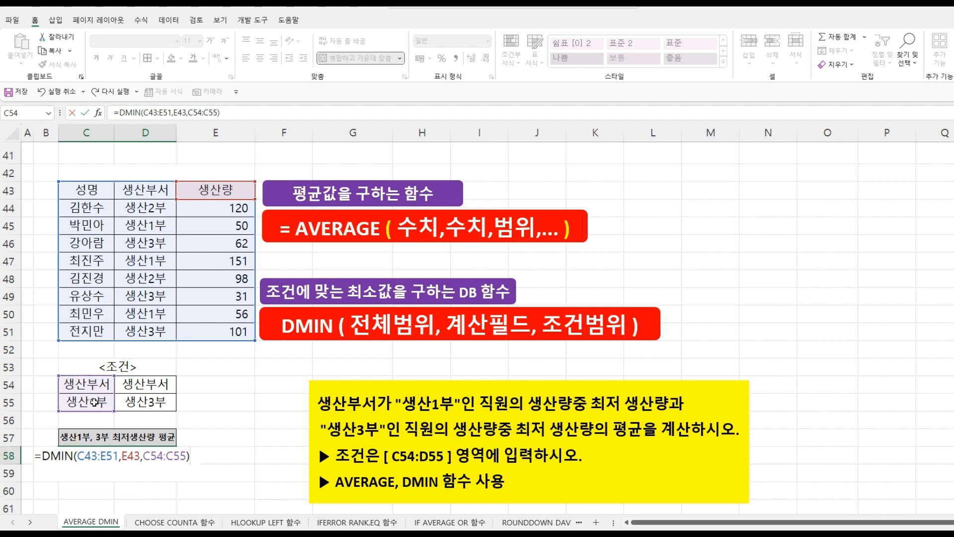
pyautogui.press('Return')
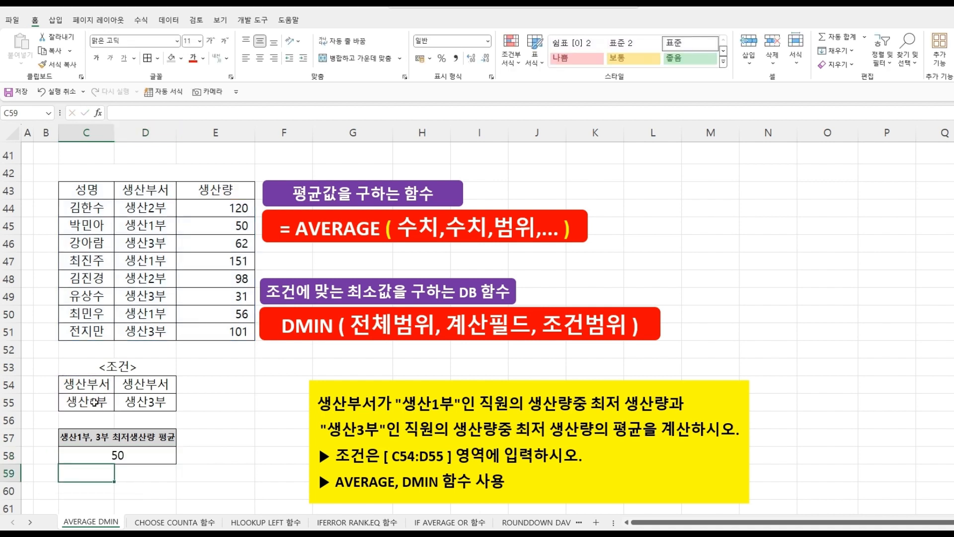
# - Edit the C58 formula to wrap the DMIN call inside AVERAGE, positioning at the formula's end
pyautogui.click(127, 456)
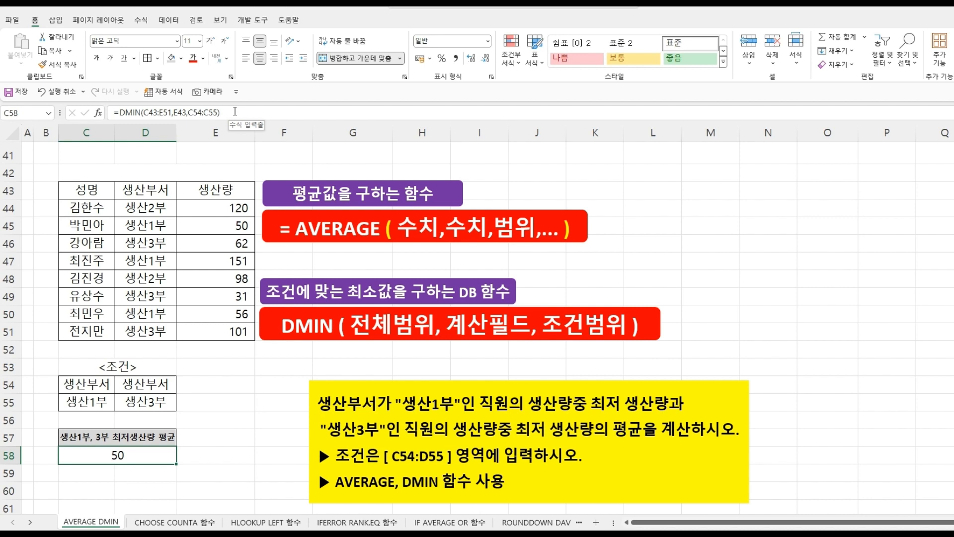
pyautogui.click(120, 115)
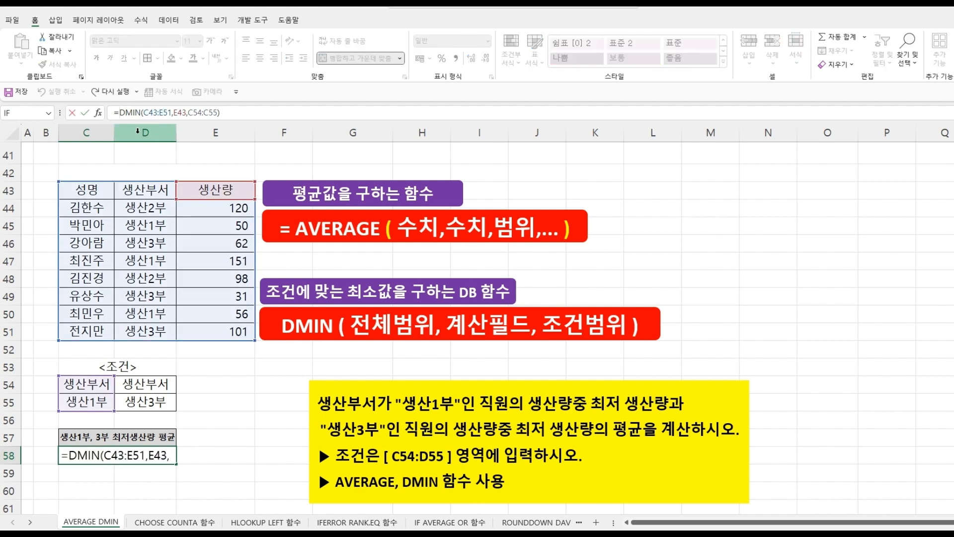
pyautogui.write('AV')
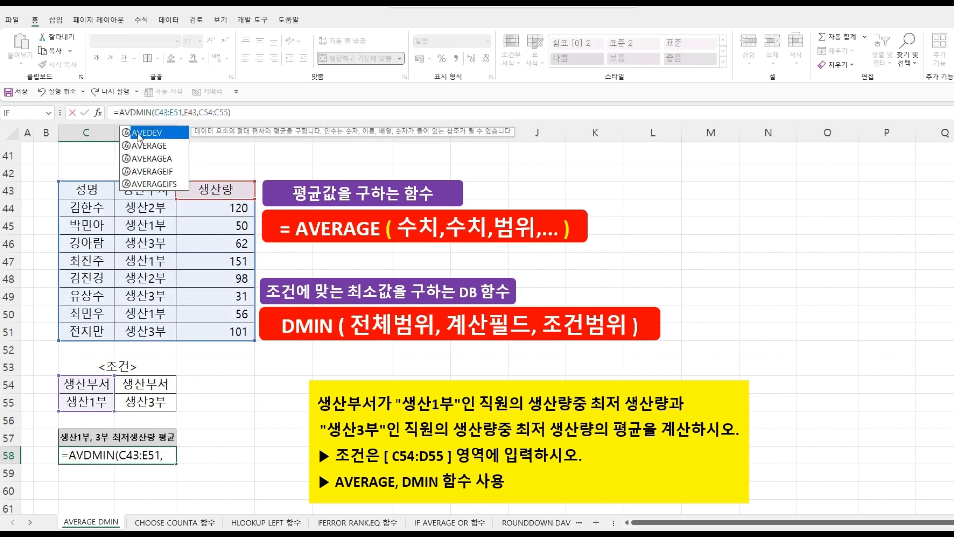
pyautogui.doubleClick(149, 146)
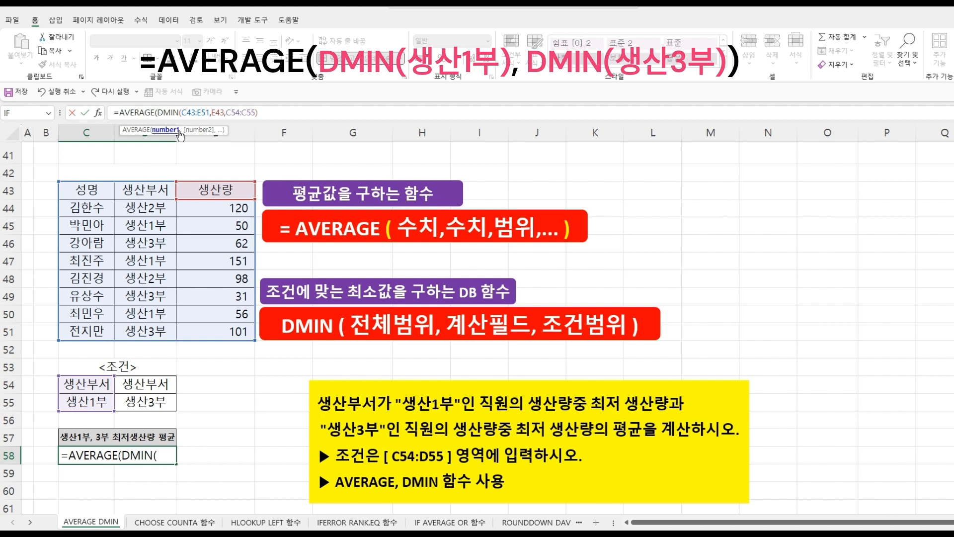
pyautogui.click(268, 112)
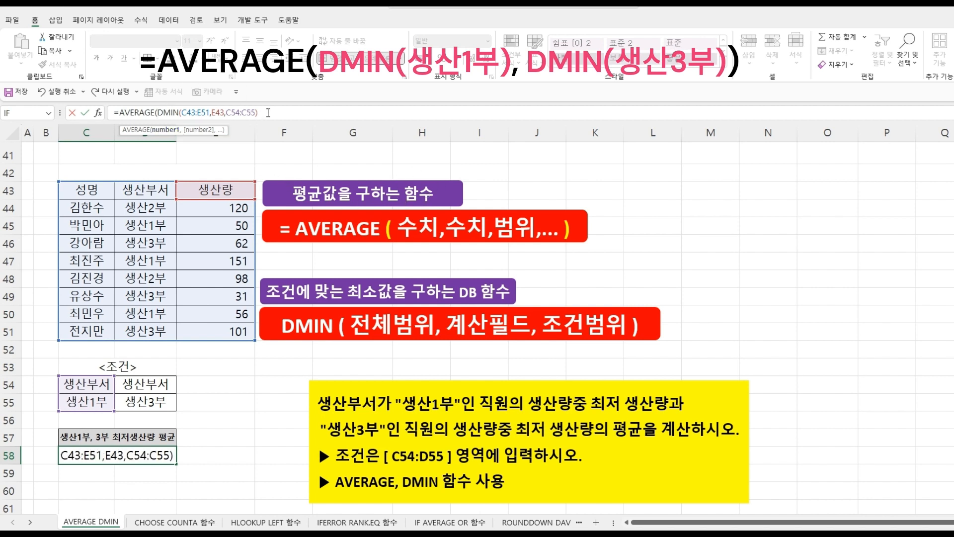
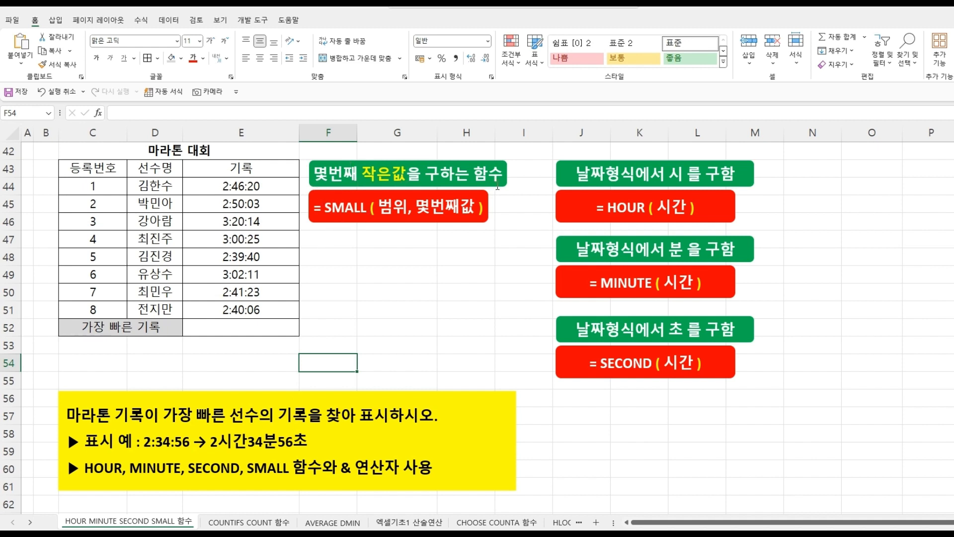
# - In E52, start a formula =SMALL(E44:E51,1) to find the fastest marathon record
pyautogui.click(235, 323)
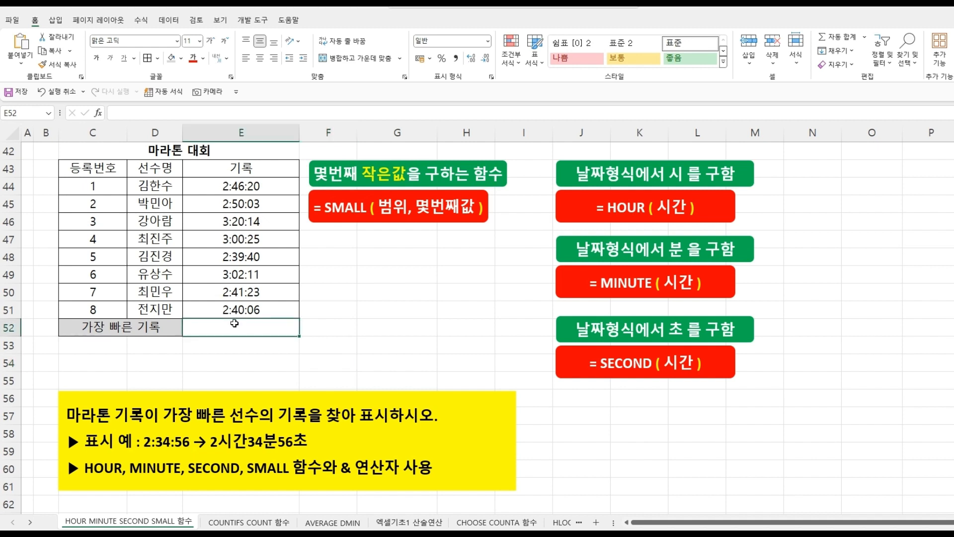
pyautogui.write('=')
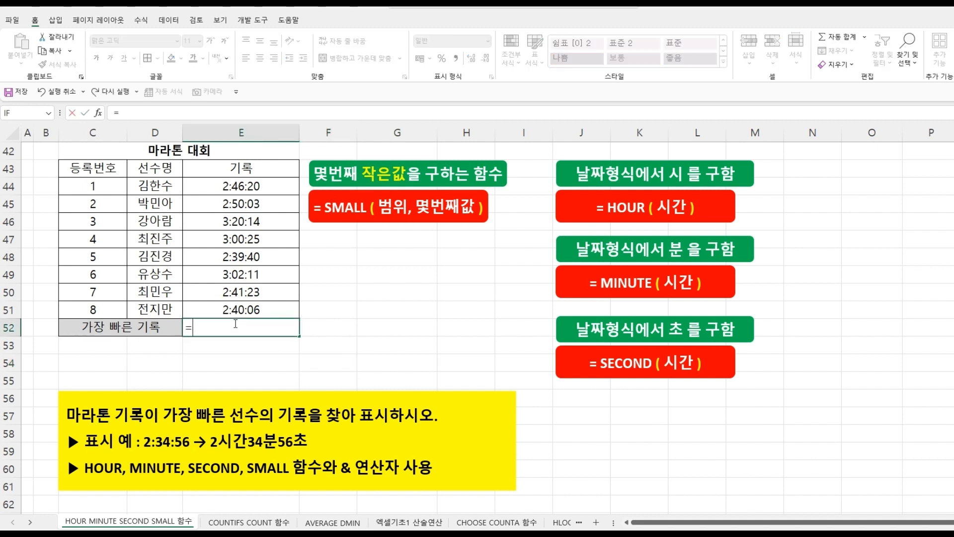
pyautogui.write('SM')
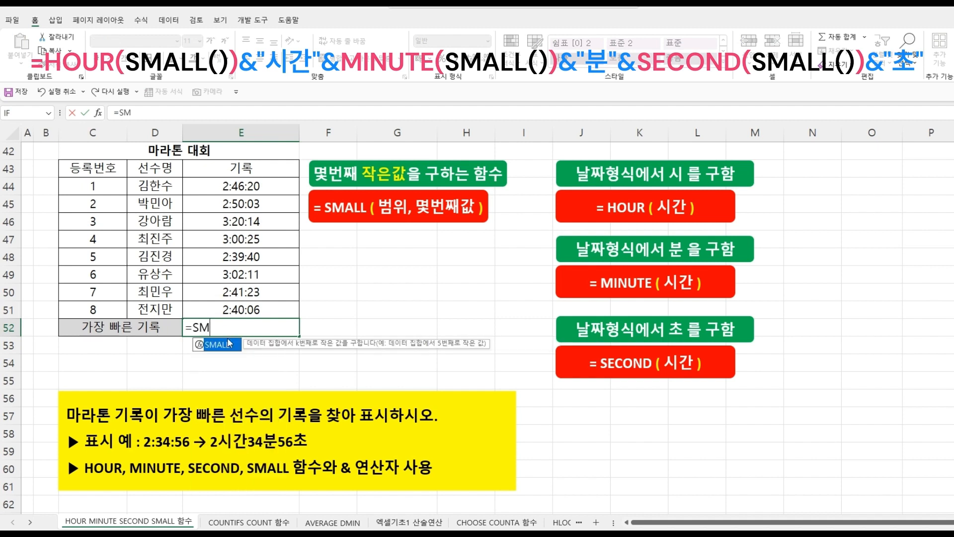
pyautogui.doubleClick(219, 344)
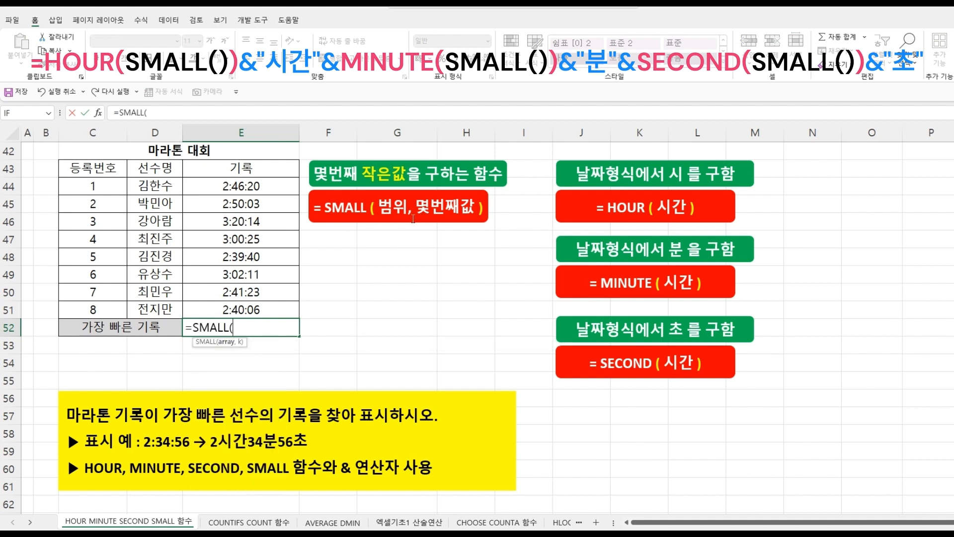
pyautogui.moveTo(273, 186); pyautogui.dragTo(265, 312)
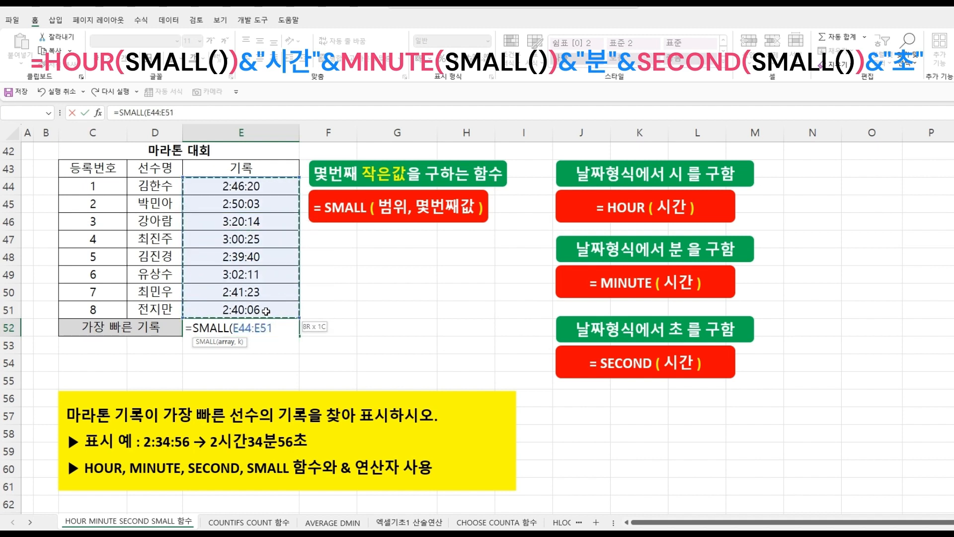
pyautogui.write(',')
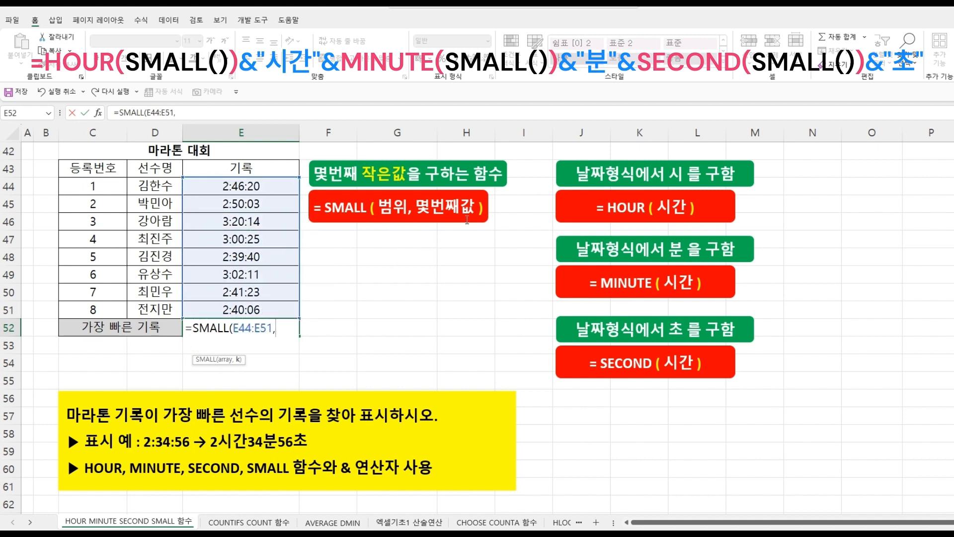
pyautogui.write('1)')
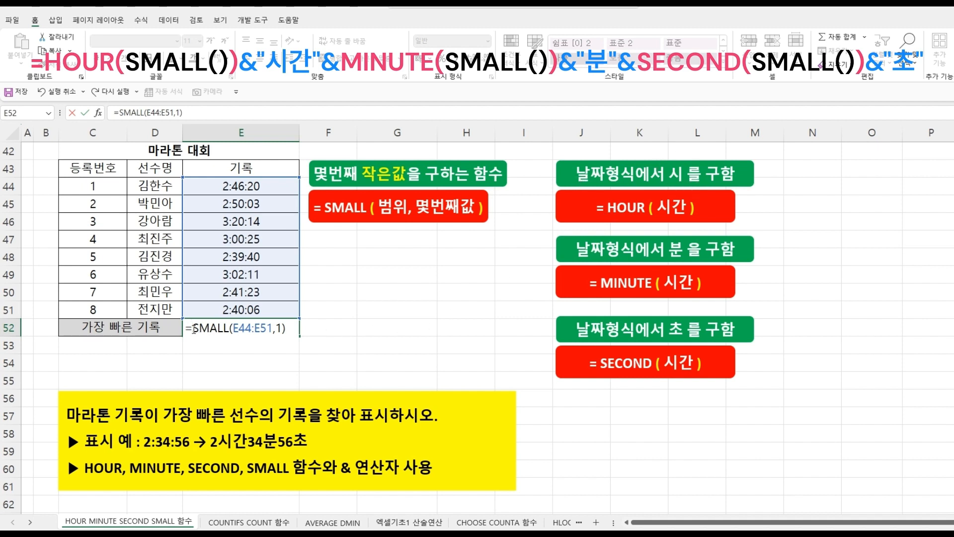
# - Wrap the SMALL call in HOUR and append &"시간", then confirm the E52 formula
pyautogui.write('HO')
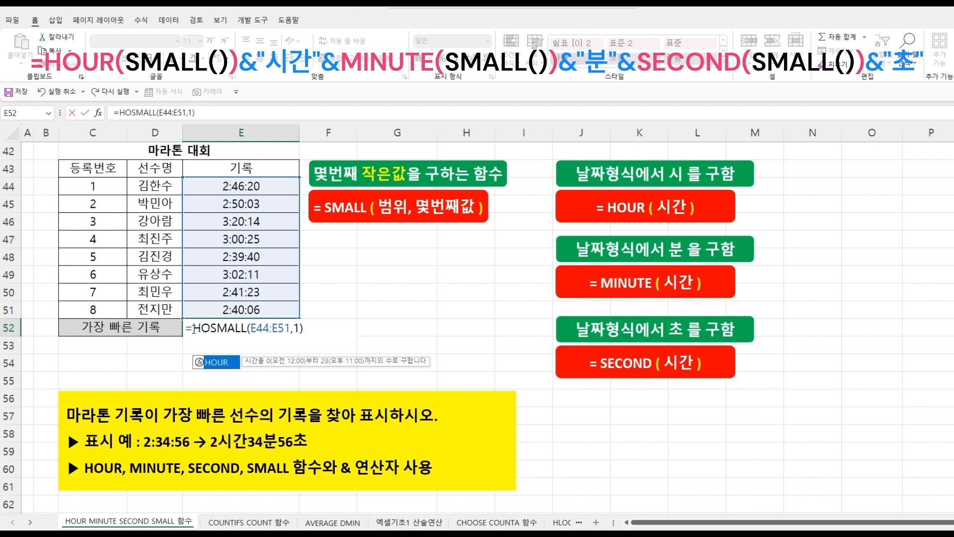
pyautogui.doubleClick(218, 362)
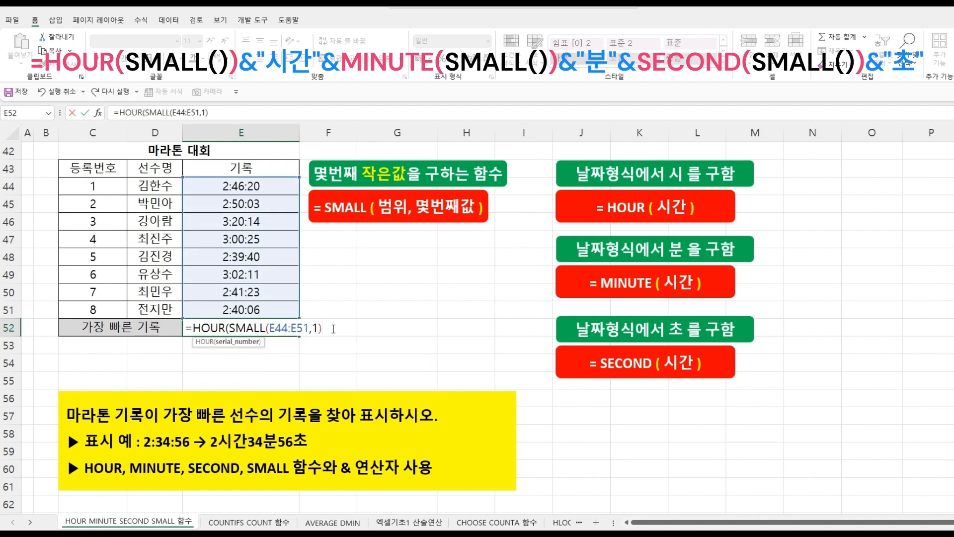
pyautogui.write(')')
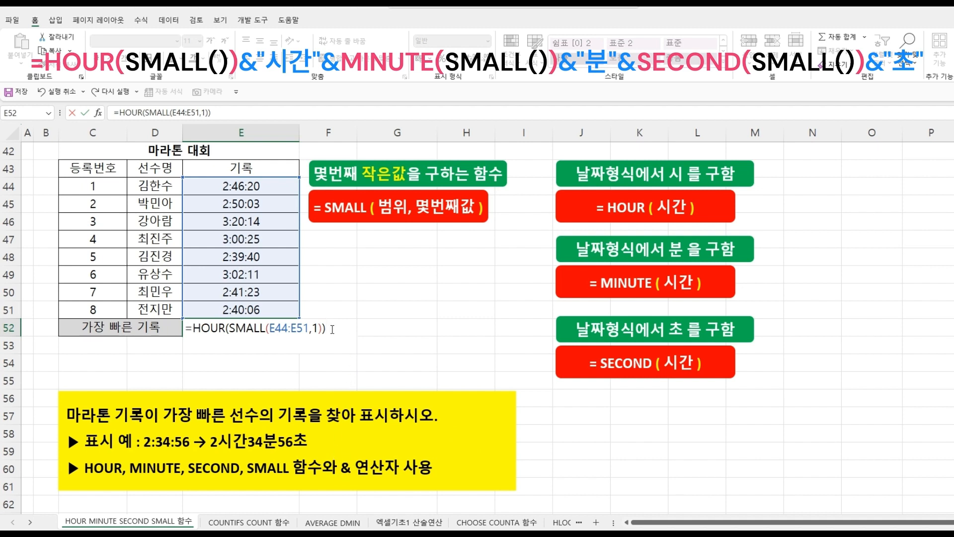
pyautogui.write('&"')
pyautogui.write('시간')
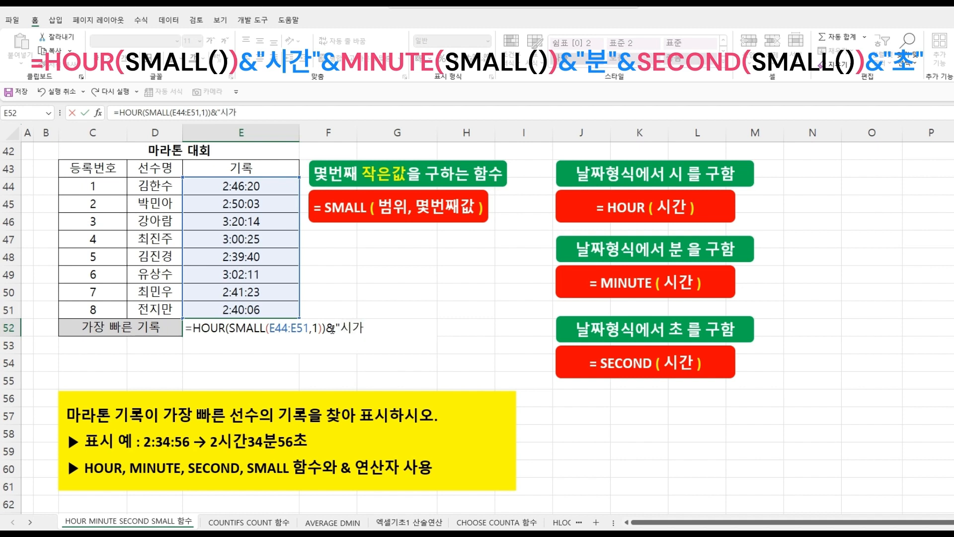
pyautogui.write('"')
pyautogui.press('Return')
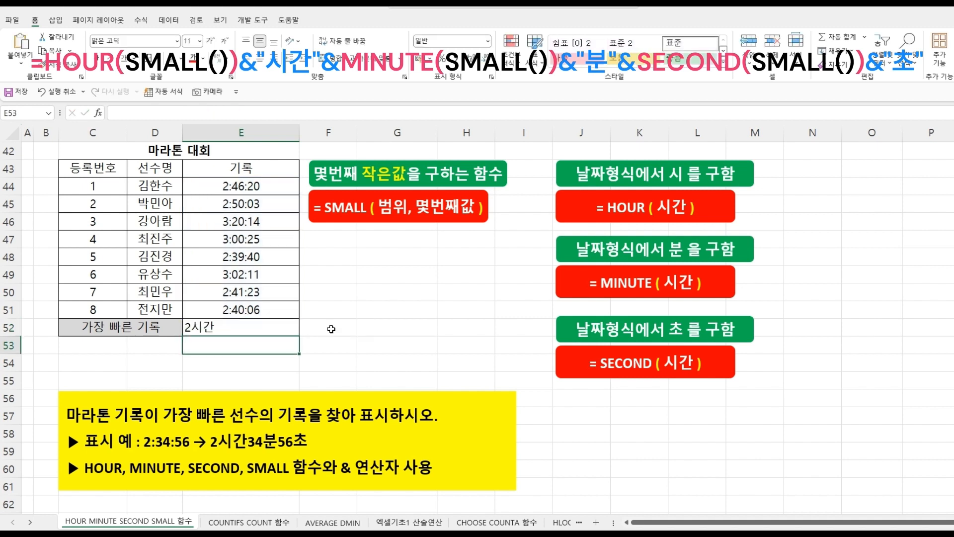
# - Reopen the E52 formula, append & and paste a copy of SMALL(E44:E51,1) at its end
pyautogui.doubleClick(254, 328)
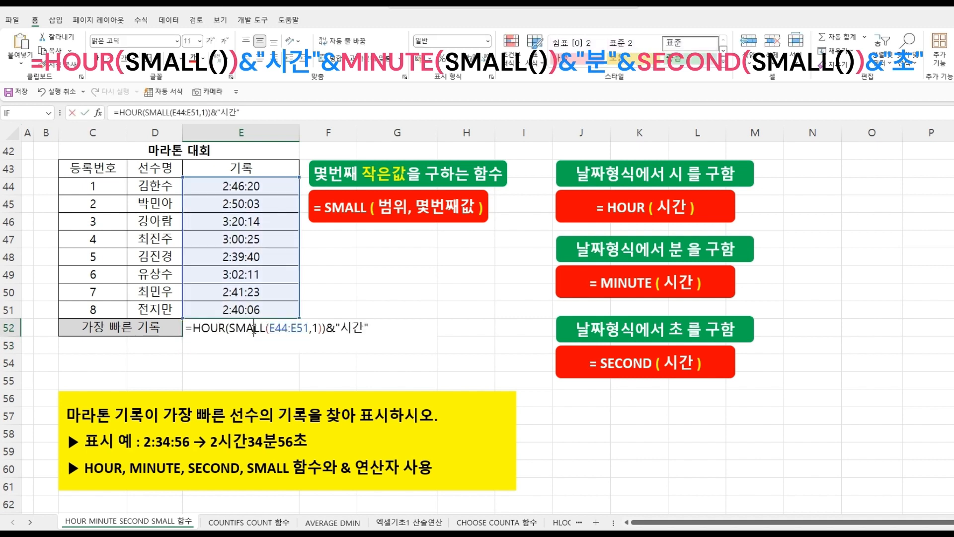
pyautogui.click(383, 326)
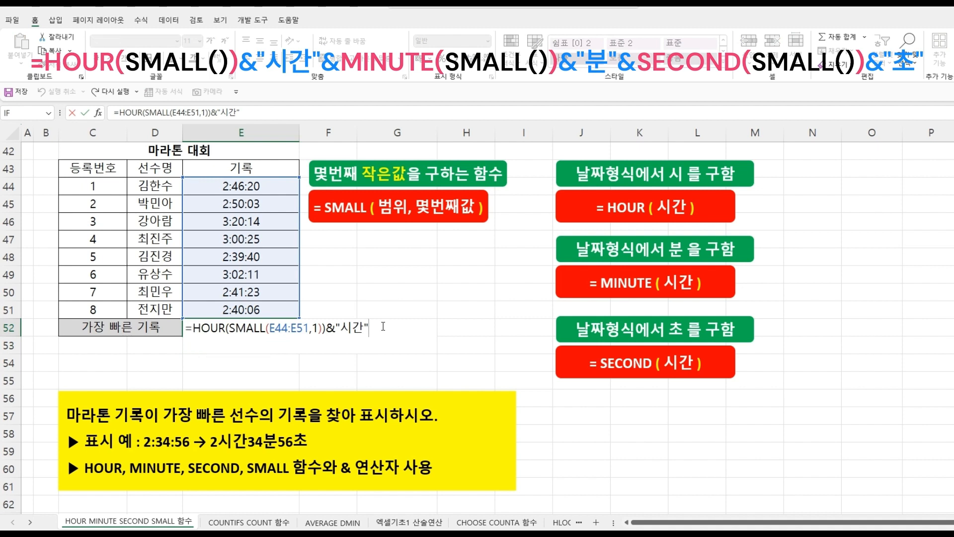
pyautogui.write('&')
pyautogui.click(192, 329)
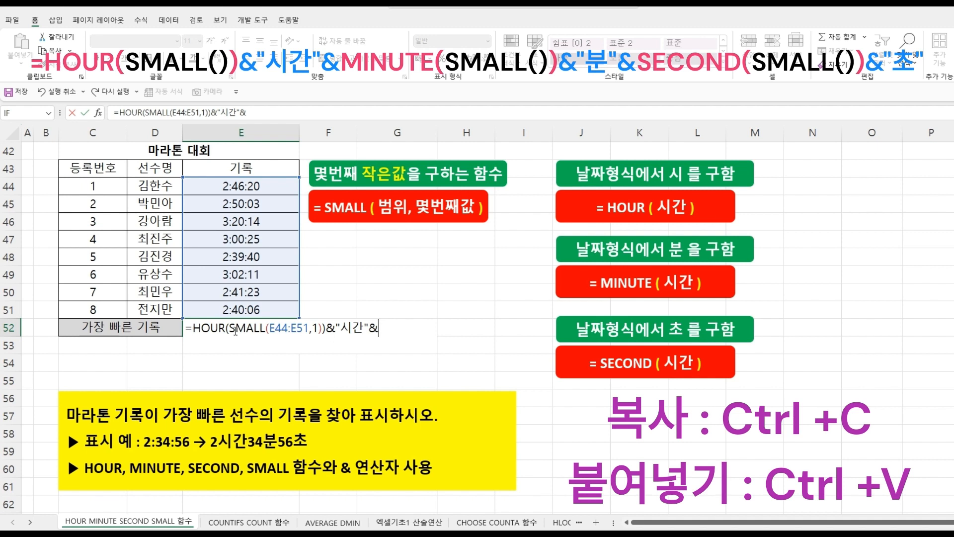
pyautogui.moveTo(231, 329); pyautogui.dragTo(323, 331)
pyautogui.hotkey('ctrl', 'c')
pyautogui.click(383, 327)
pyautogui.hotkey('ctrl', 'v')
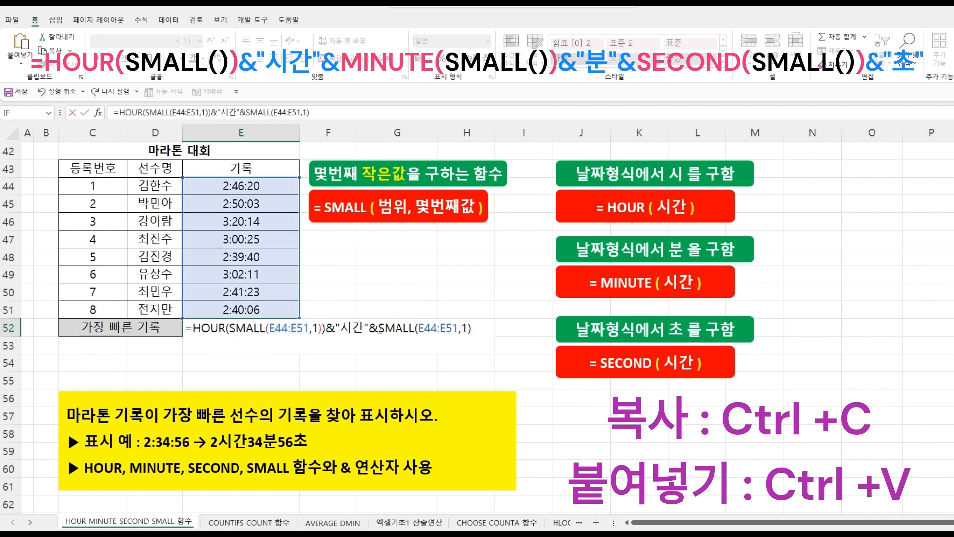
# - Wrap the pasted SMALL call in MINUTE and confirm the E52 formula
pyautogui.click(378, 328)
pyautogui.write('MIN')
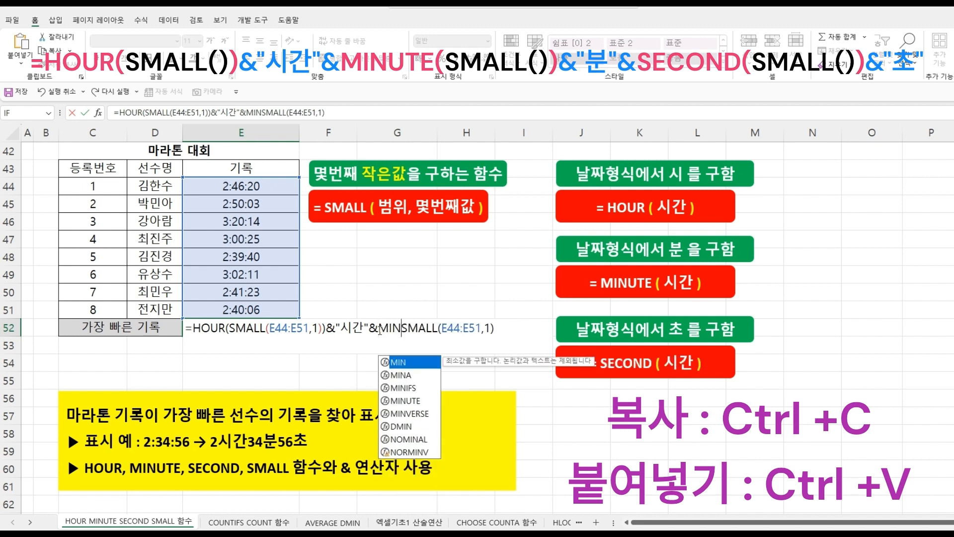
pyautogui.doubleClick(398, 400)
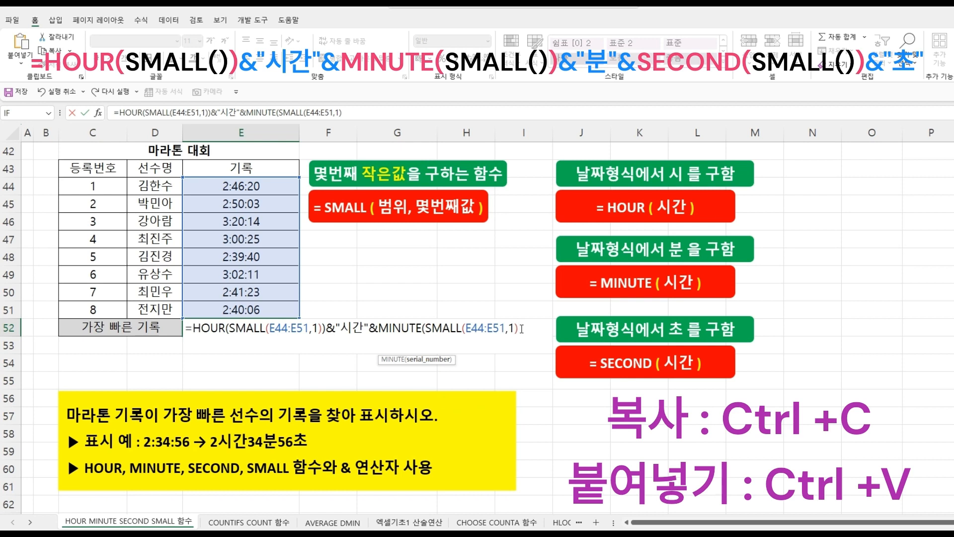
pyautogui.write(')')
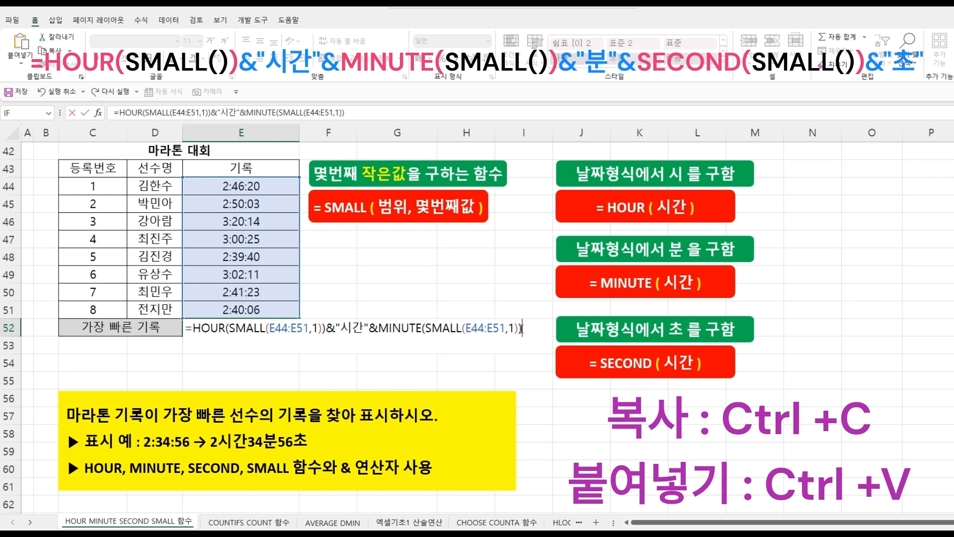
pyautogui.press('Return')
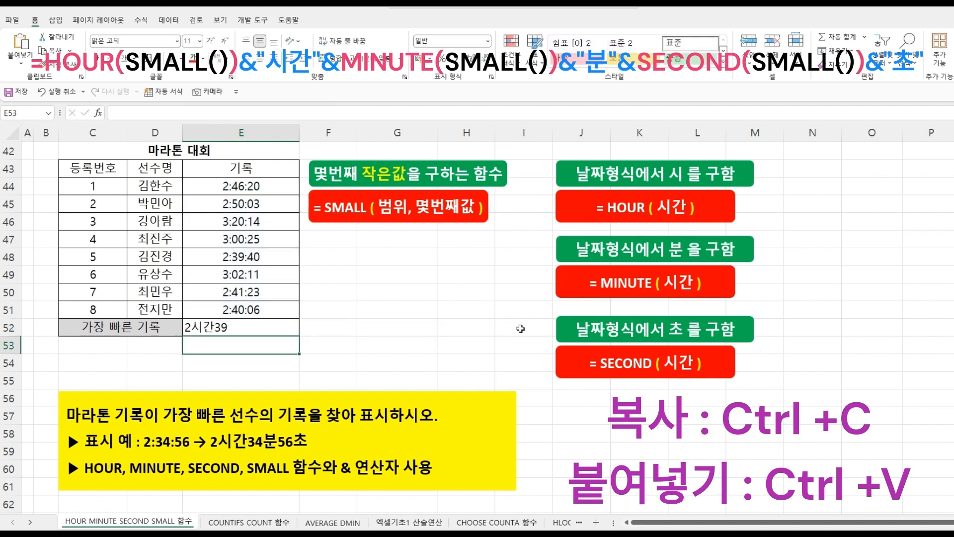
# - Append &"분" to the end of the E52 formula and confirm it
pyautogui.click(234, 328)
pyautogui.doubleClick(234, 328)
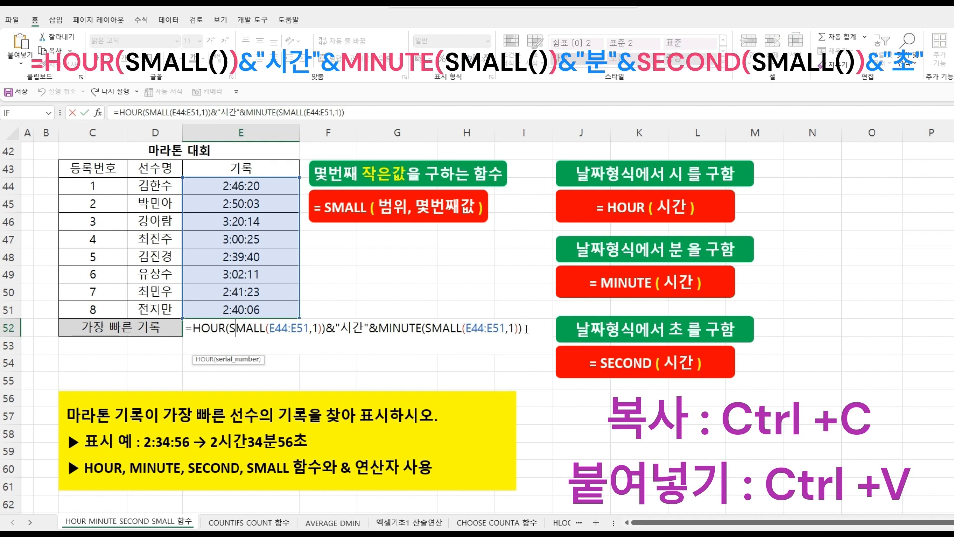
pyautogui.write('&"')
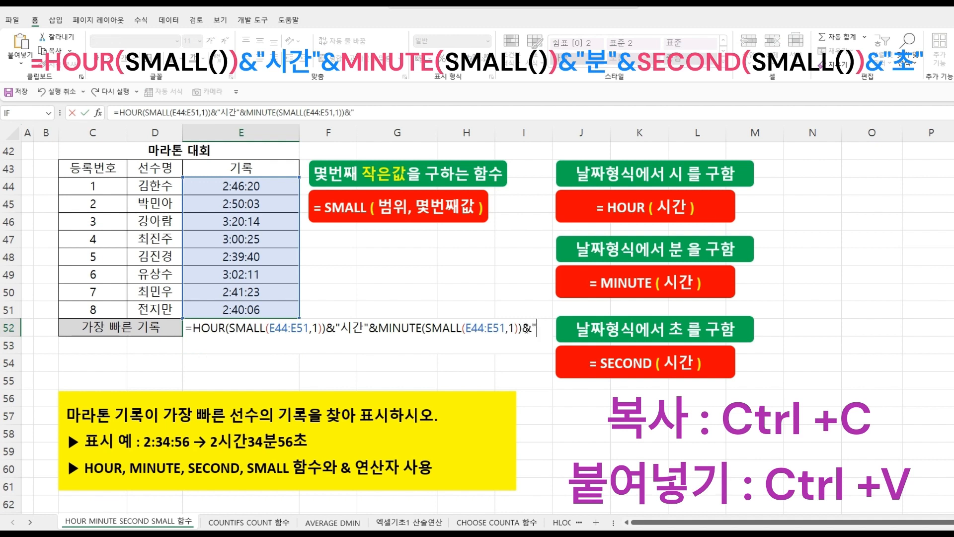
pyautogui.write('분"')
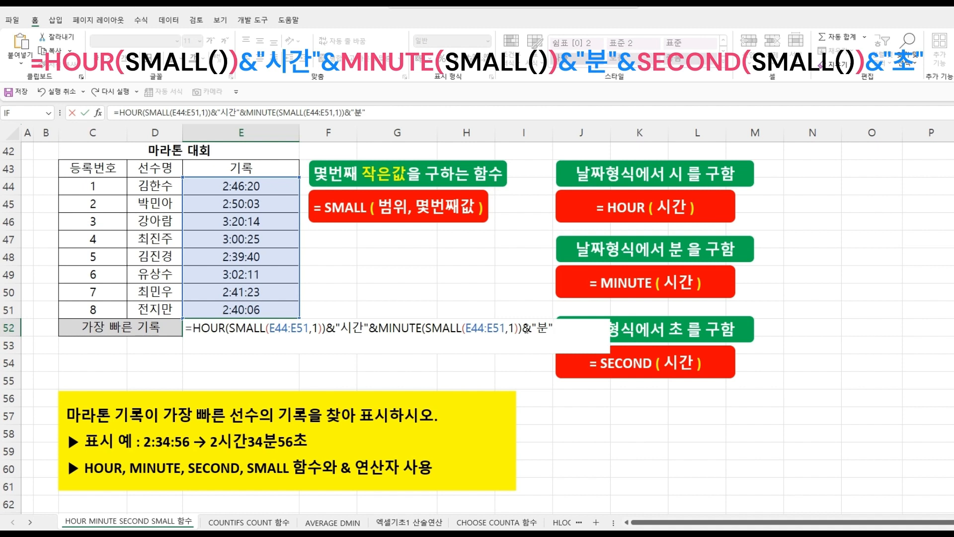
pyautogui.press('Return')
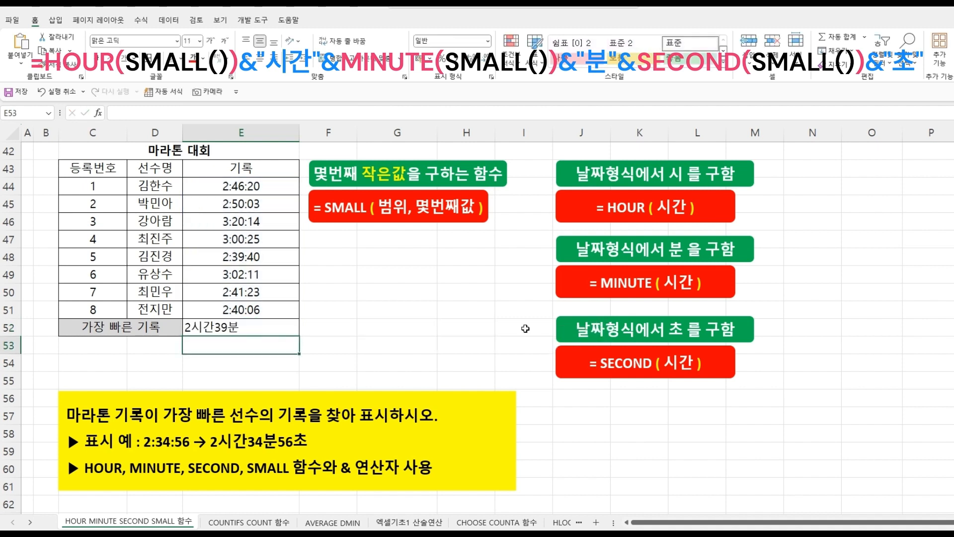
# - Reopen the E52 formula, append & and paste another SMALL(E44:E51,1) at its end
pyautogui.doubleClick(239, 326)
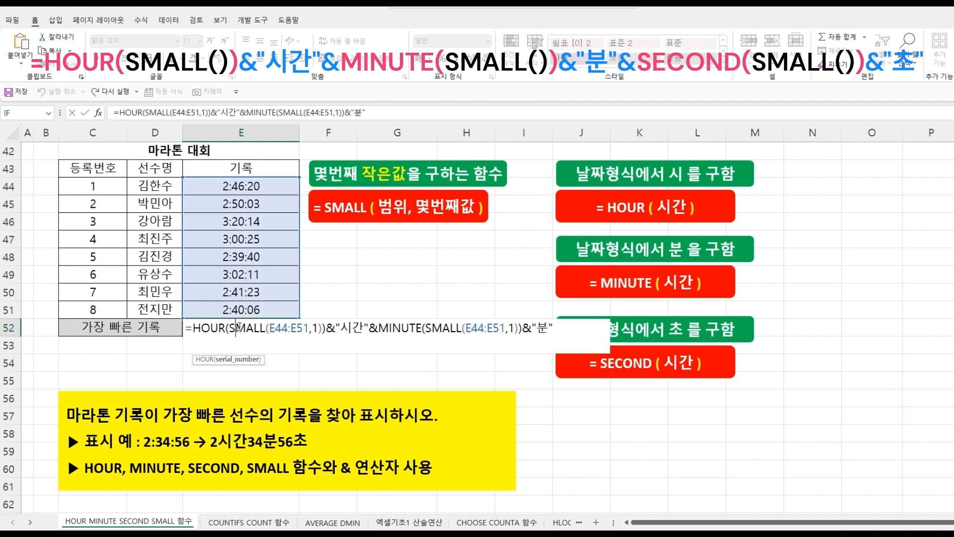
pyautogui.click(563, 327)
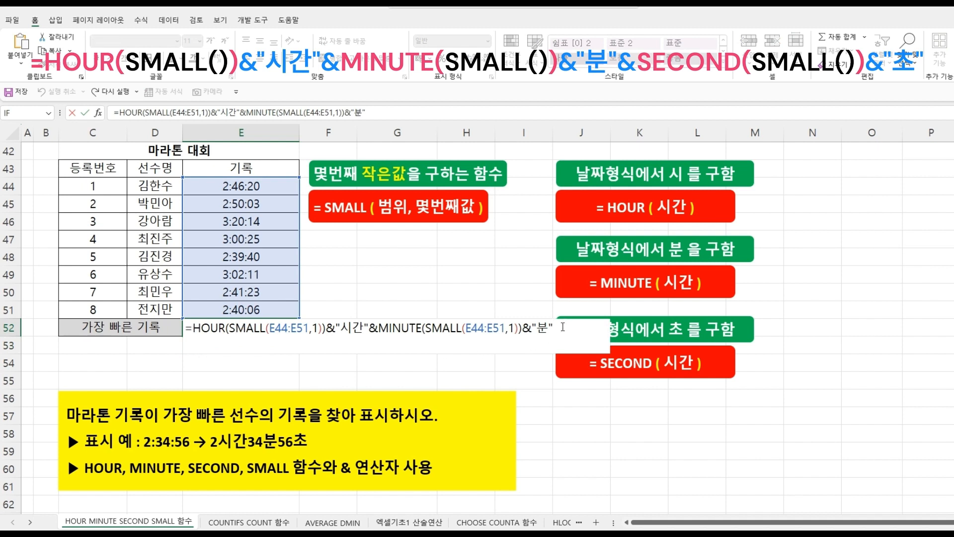
pyautogui.write('&')
pyautogui.write('SMALL(E44:E51,1)')
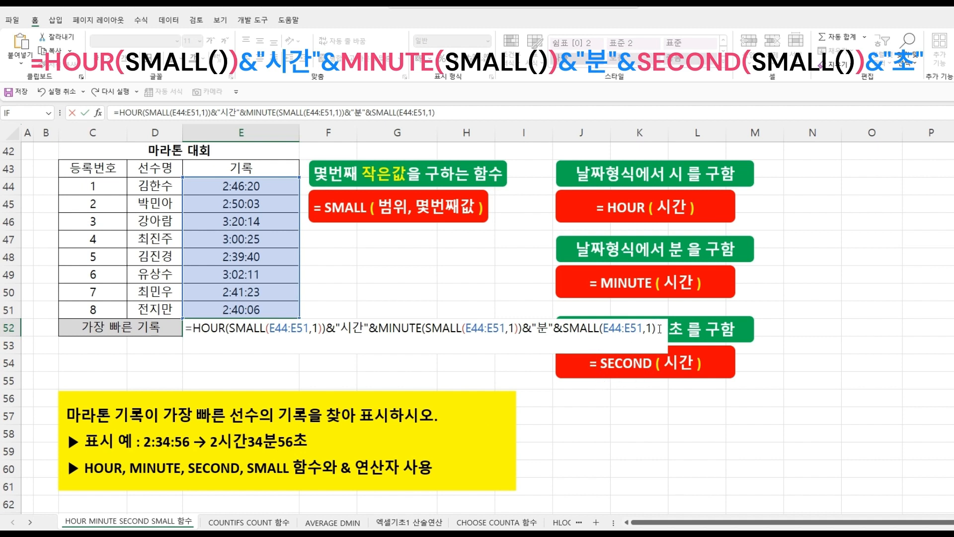
pyautogui.write('SE')
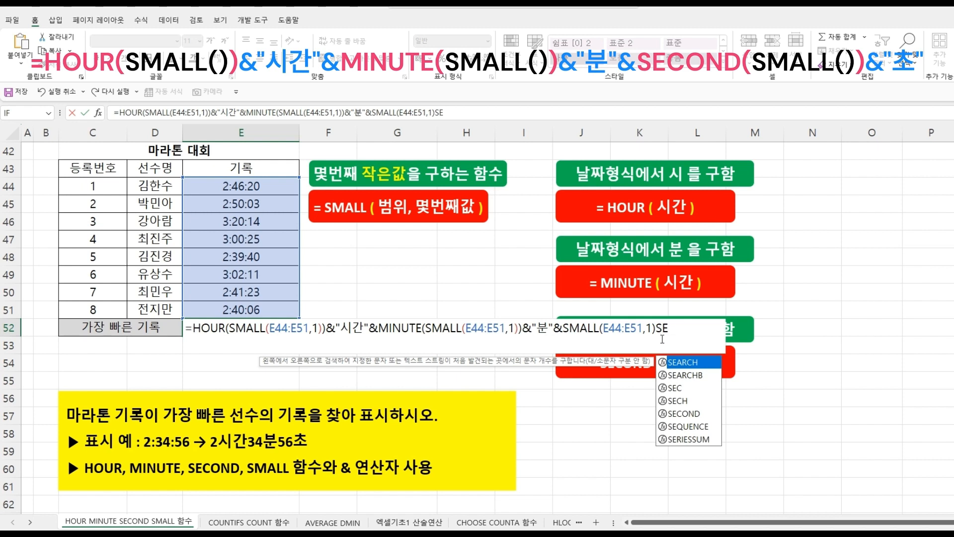
pyautogui.click(681, 414)
pyautogui.doubleClick(680, 414)
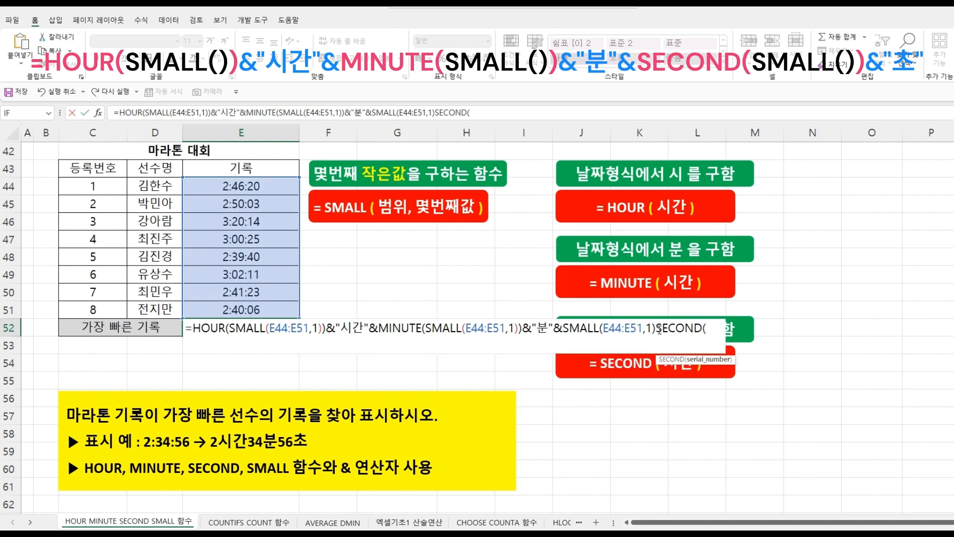
pyautogui.moveTo(656, 328); pyautogui.dragTo(707, 328)
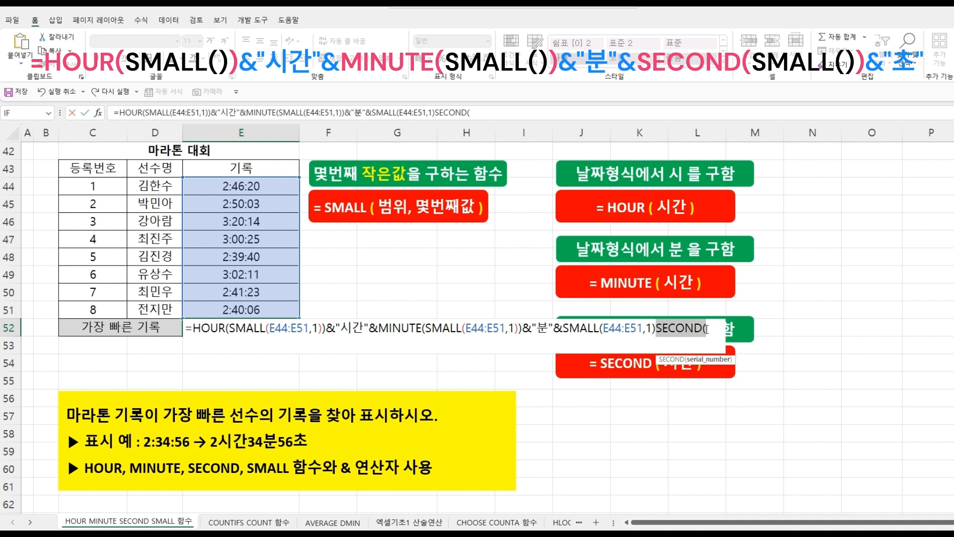
pyautogui.hotkey('ctrl', 'x')
# - Wrap the last SMALL call in SECOND and confirm the E52 formula
pyautogui.click(565, 330)
pyautogui.write('SES')
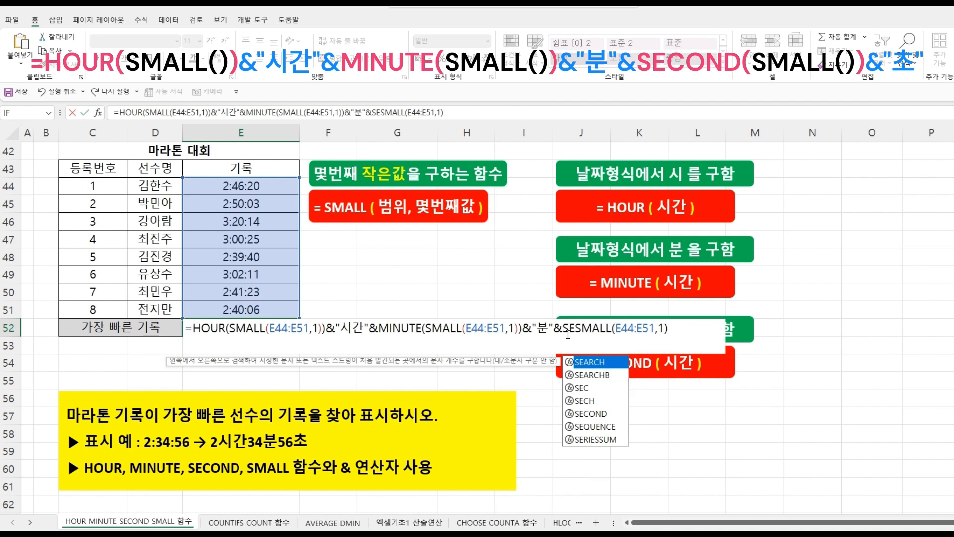
pyautogui.doubleClick(592, 413)
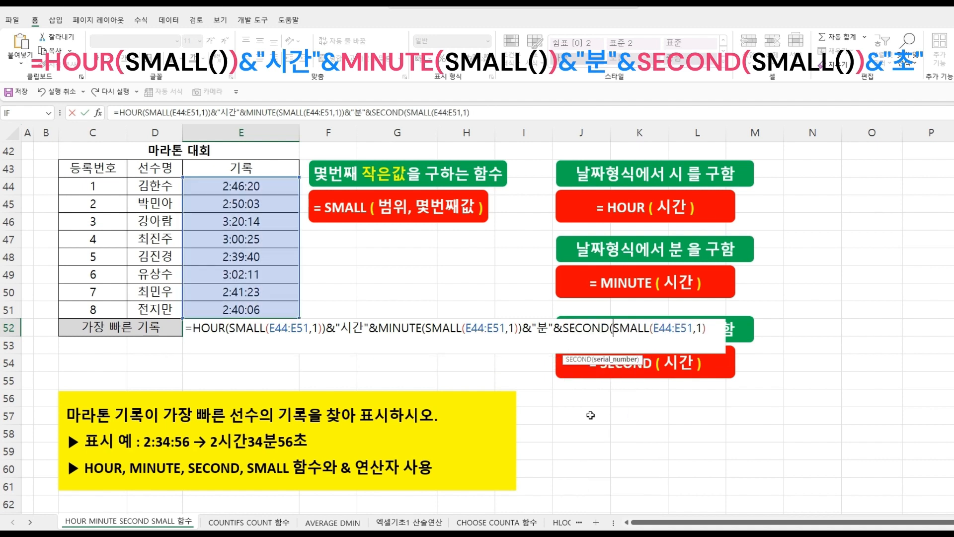
pyautogui.click(709, 328)
pyautogui.write(')')
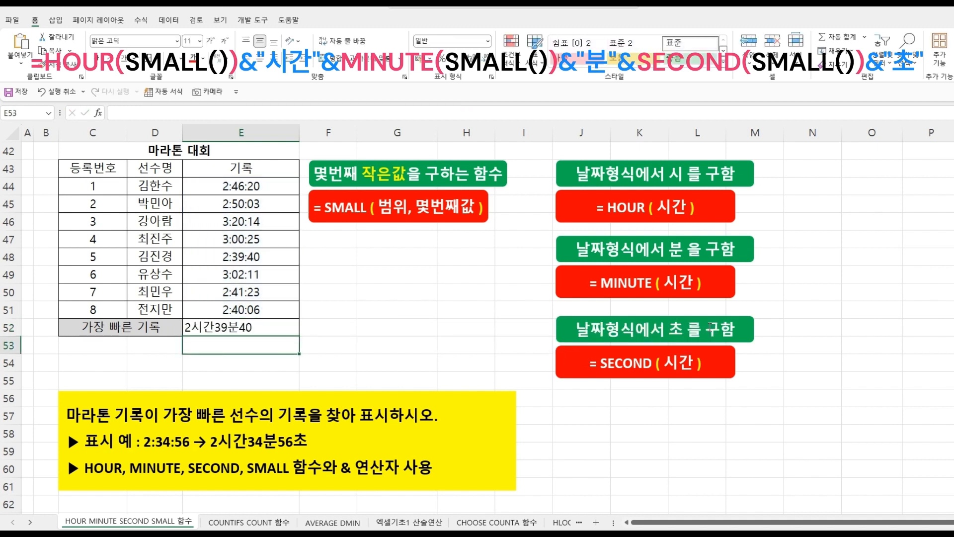
# - Append &"초" to the end of the E52 formula and confirm it
pyautogui.doubleClick(258, 326)
pyautogui.click(716, 328)
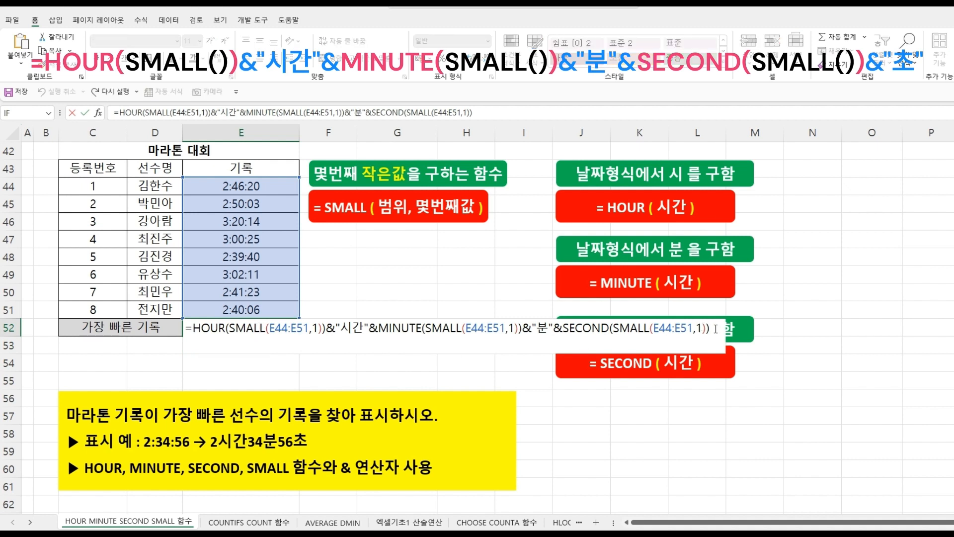
pyautogui.write('&"')
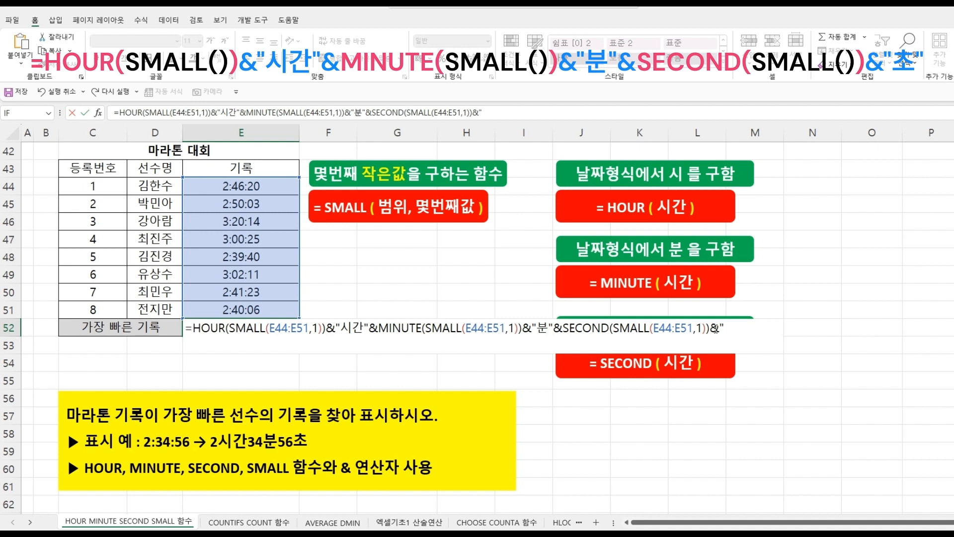
pyautogui.write('초"')
pyautogui.press('Return')
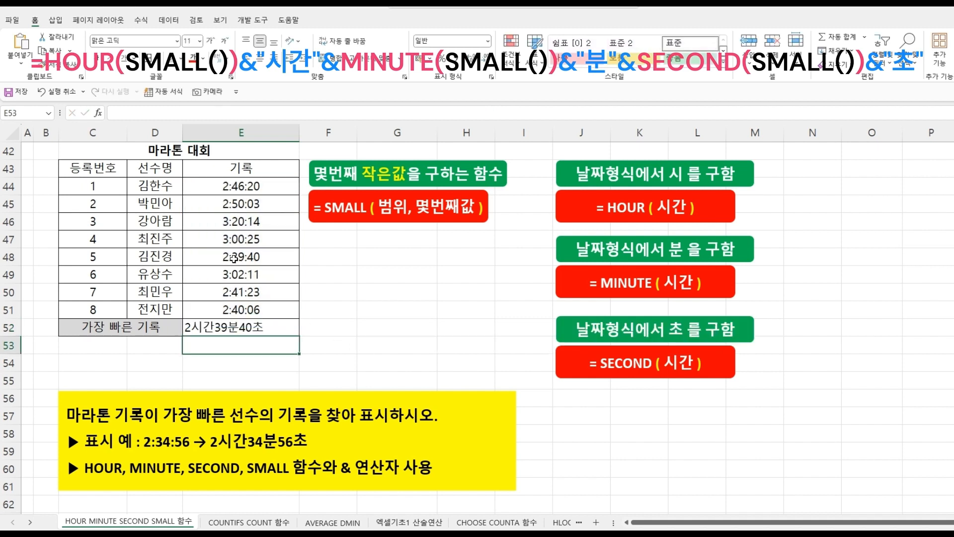
# - Enter =MID(C44,4,1) in E44 to extract the fourth character of the first member code
pyautogui.click(234, 258)
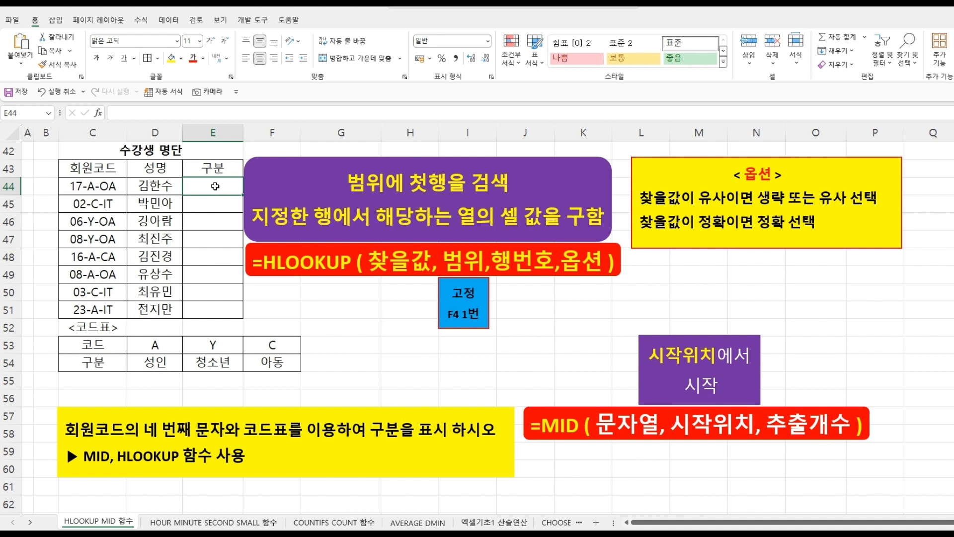
pyautogui.write('=')
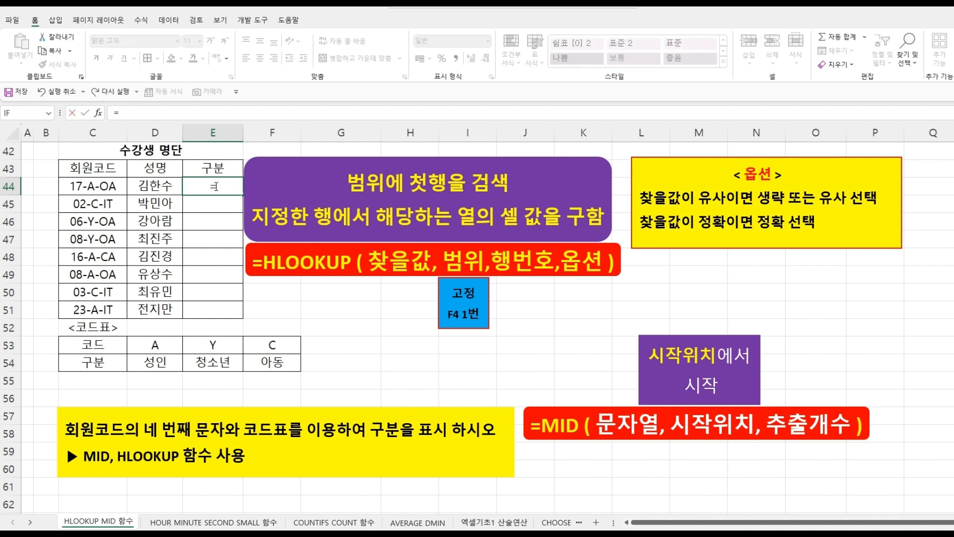
pyautogui.write('MI')
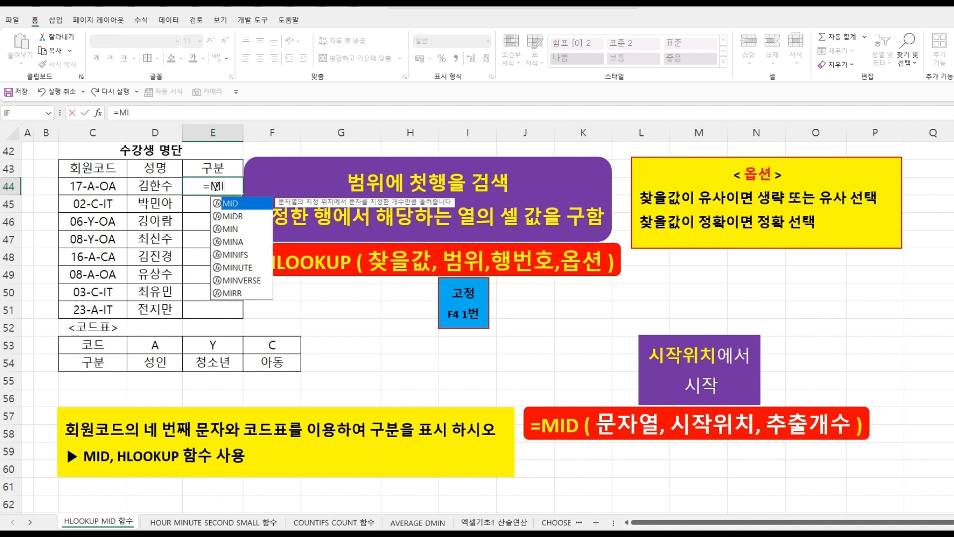
pyautogui.press('Tab')
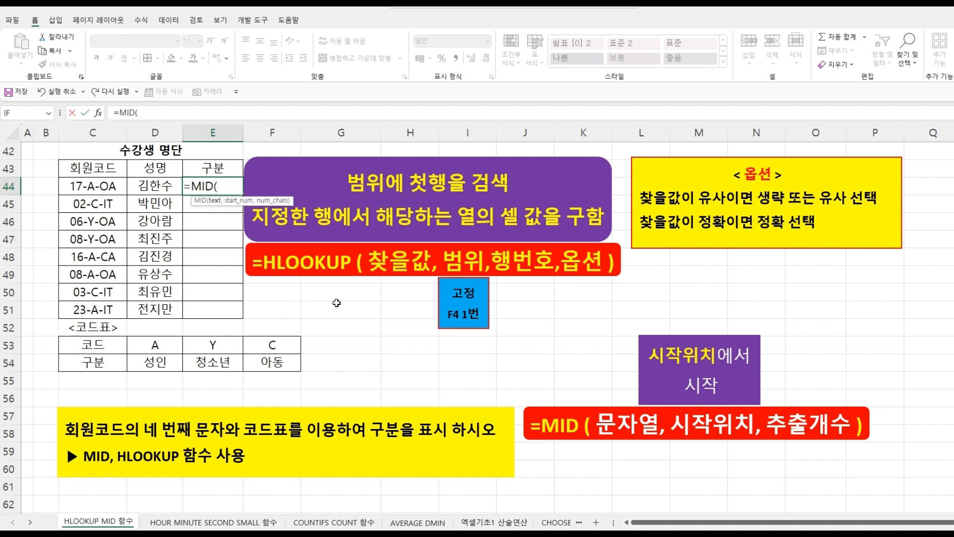
pyautogui.click(93, 186)
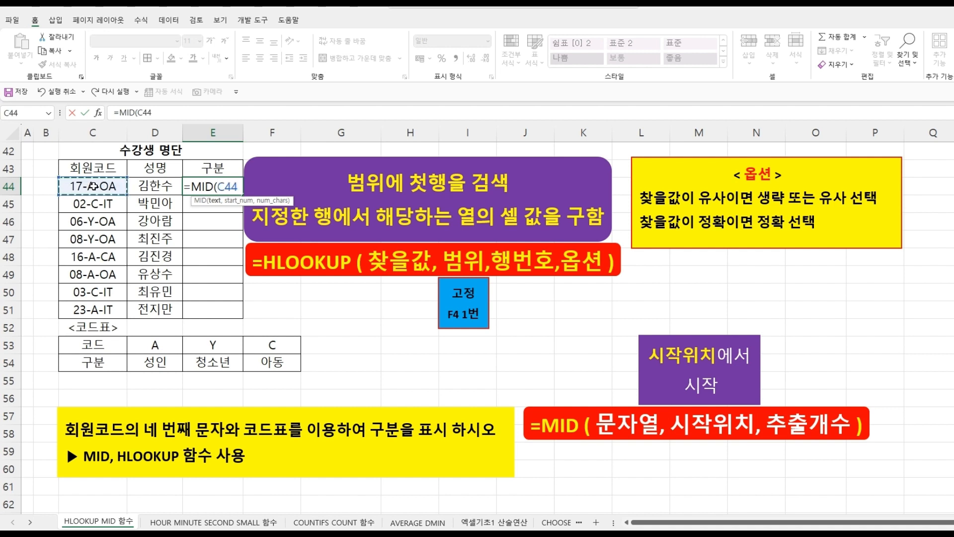
pyautogui.write(',')
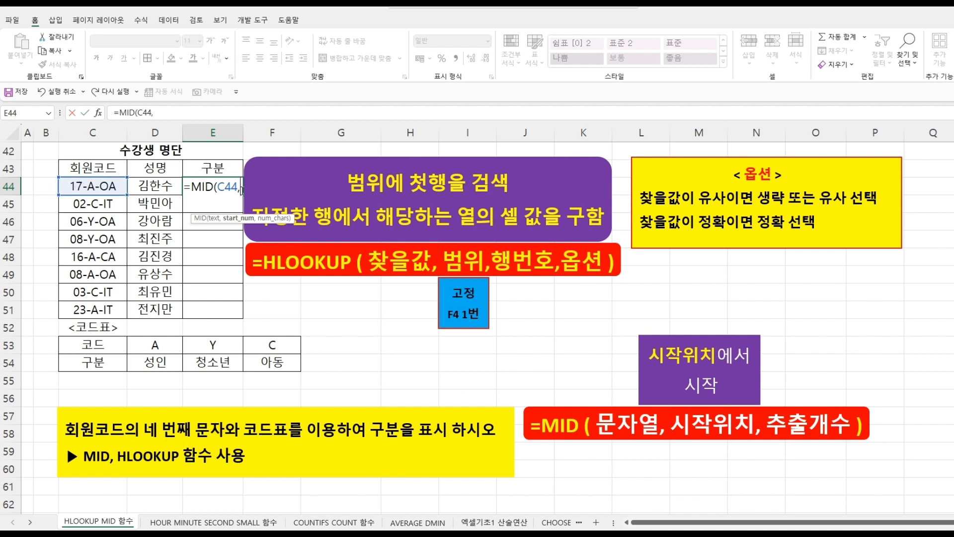
pyautogui.write('4')
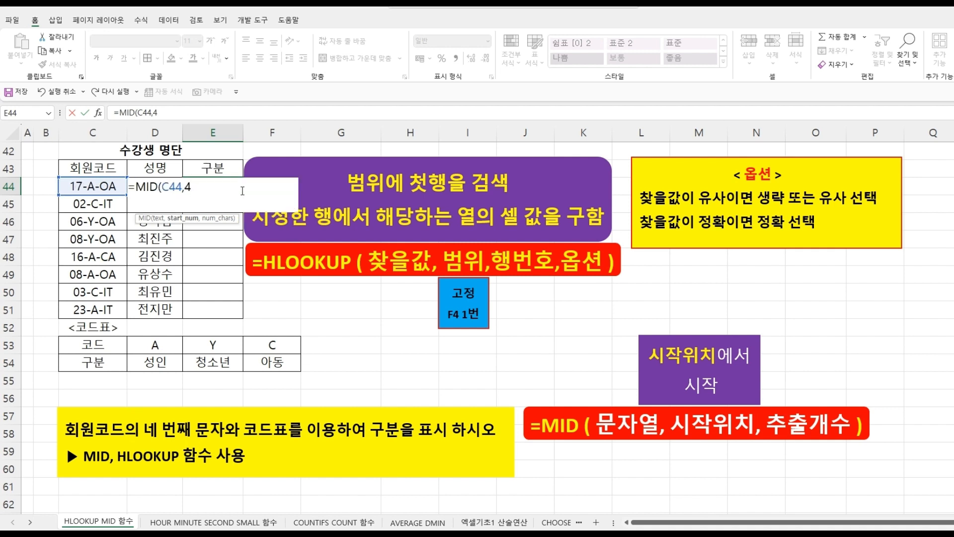
pyautogui.write(',1')
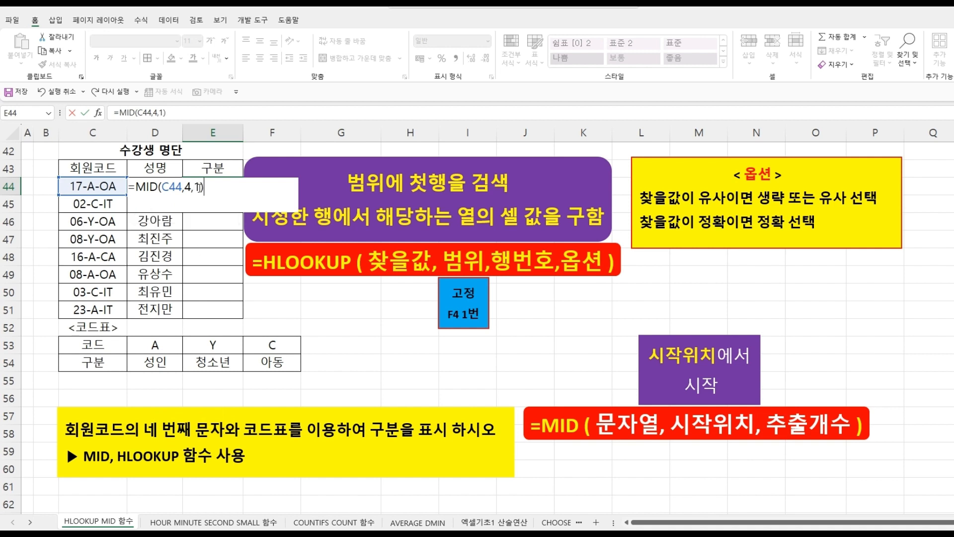
pyautogui.press('Return')
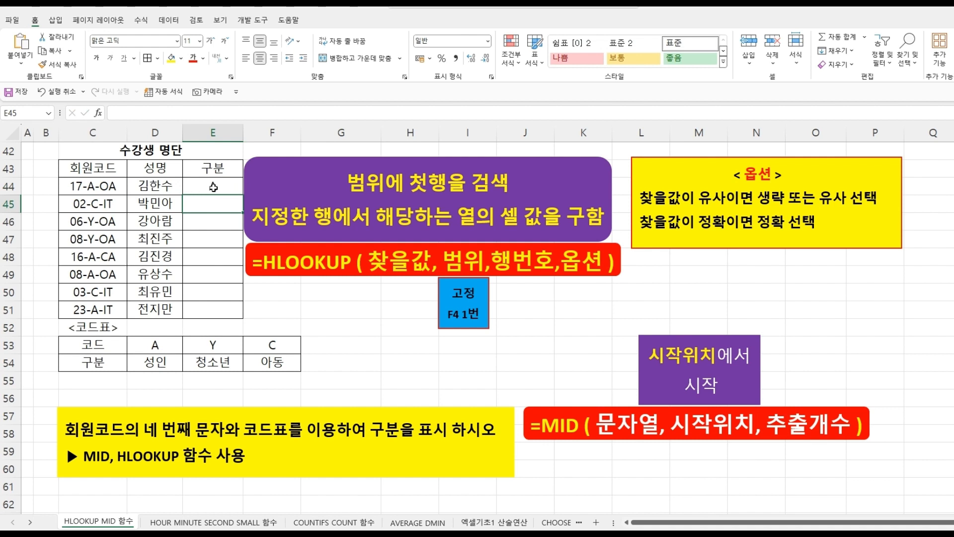
# - Fill the MID formula from E44 down to E51
pyautogui.click(199, 187)
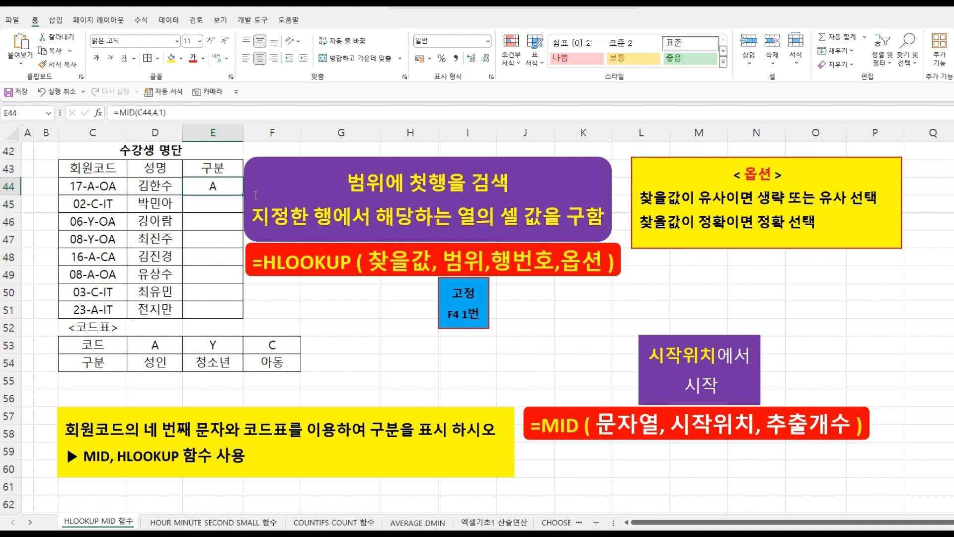
pyautogui.click(270, 157)
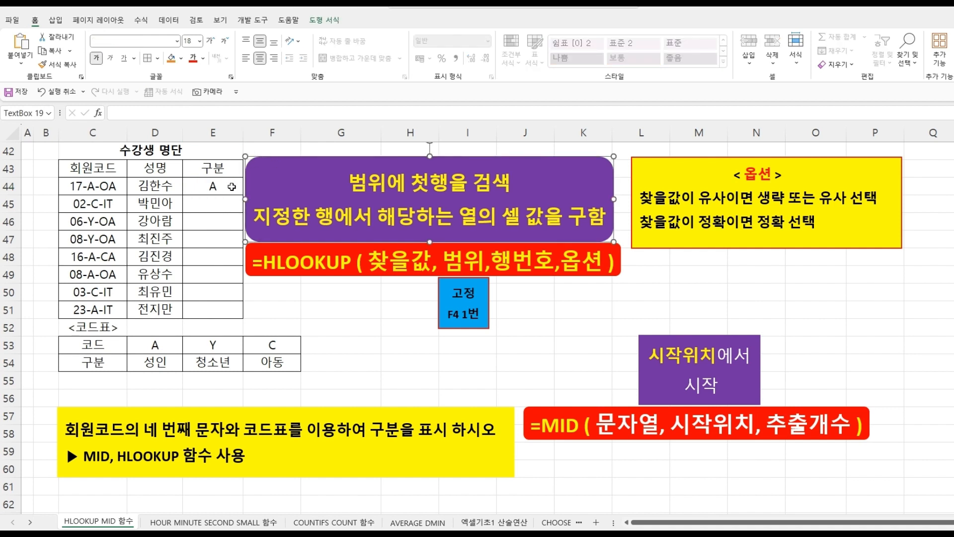
pyautogui.click(231, 187)
pyautogui.moveTo(243, 196); pyautogui.dragTo(235, 316)
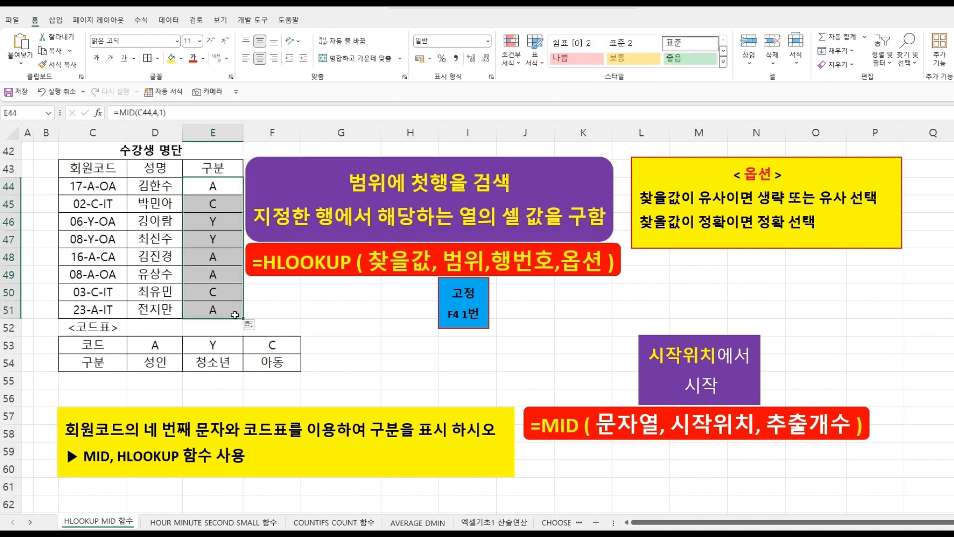
pyautogui.click(267, 312)
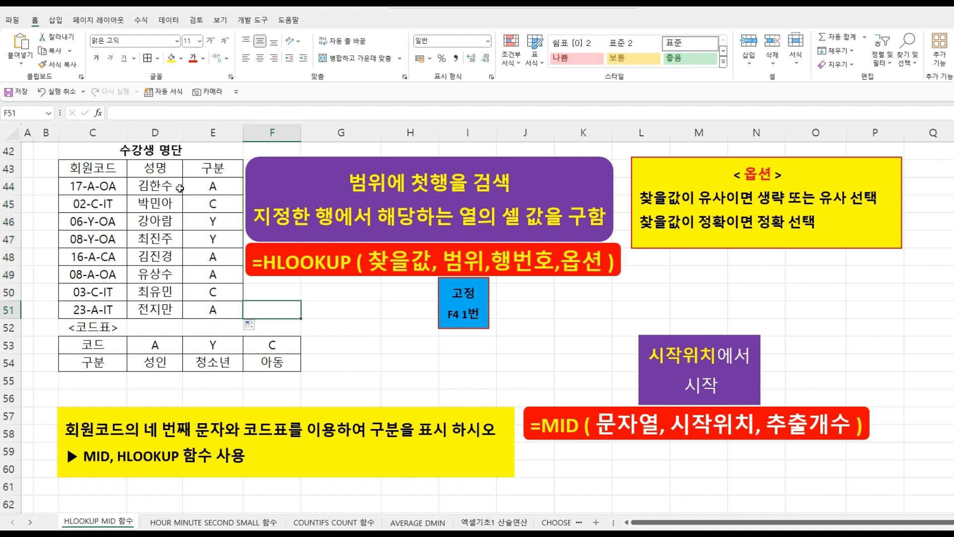
# - Examine the code and category cells of the code table below the list
pyautogui.click(174, 346)
pyautogui.click(169, 363)
pyautogui.click(220, 346)
pyautogui.click(221, 364)
pyautogui.click(267, 346)
pyautogui.click(269, 360)
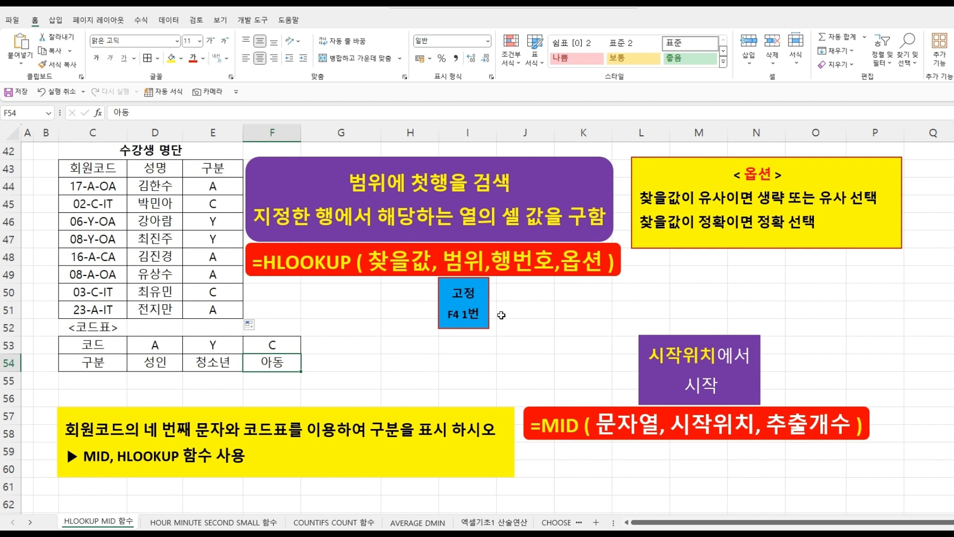
# - Reopen the E44 formula and wrap its MID call in an HLOOKUP function
pyautogui.click(219, 188)
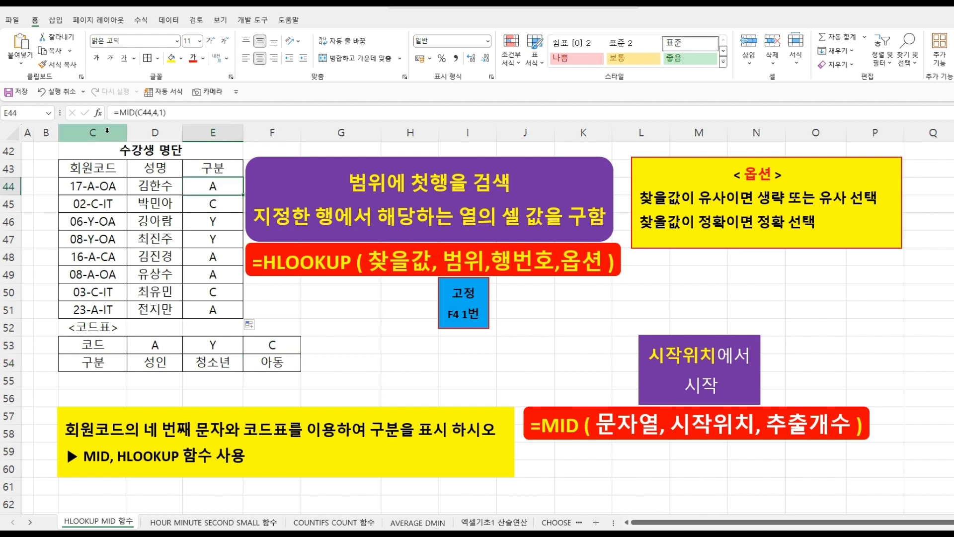
pyautogui.doubleClick(205, 187)
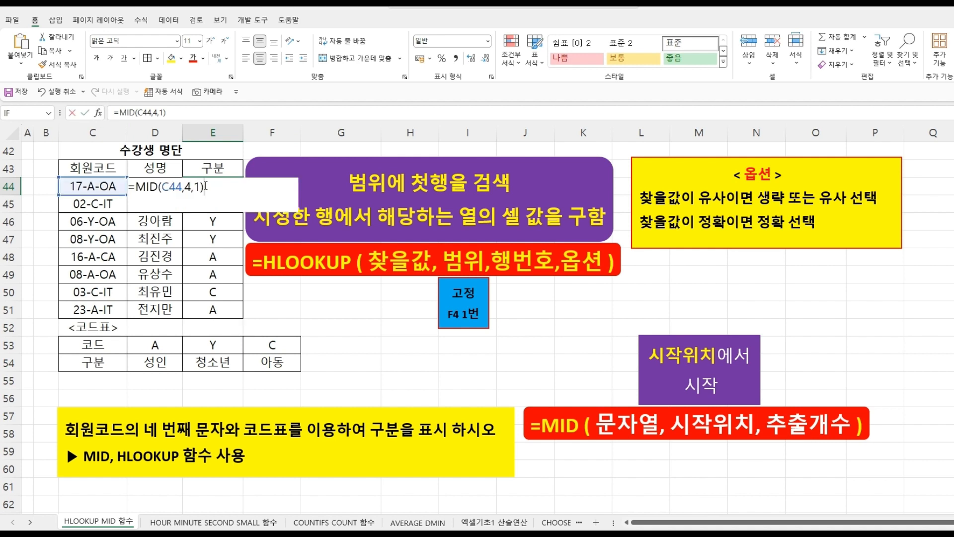
pyautogui.click(135, 187)
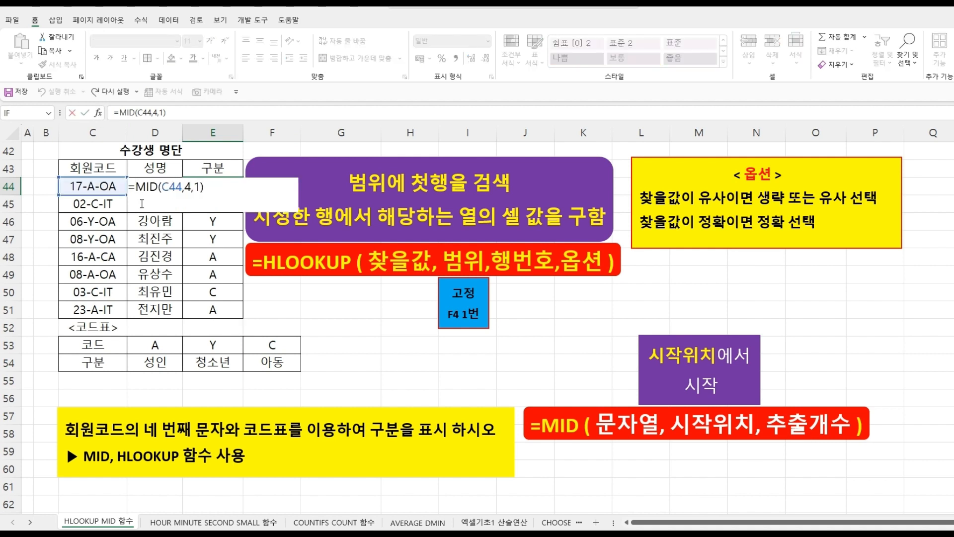
pyautogui.write('HL')
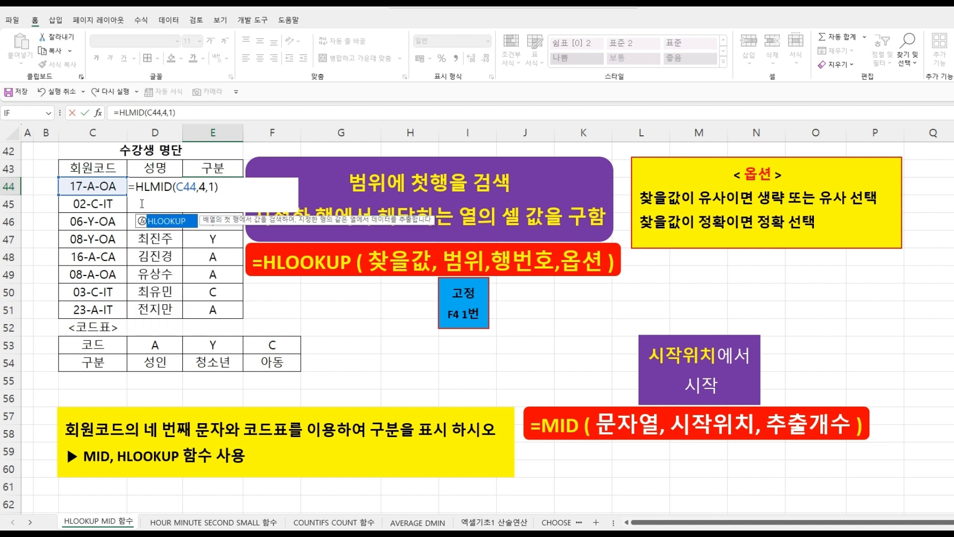
pyautogui.doubleClick(166, 222)
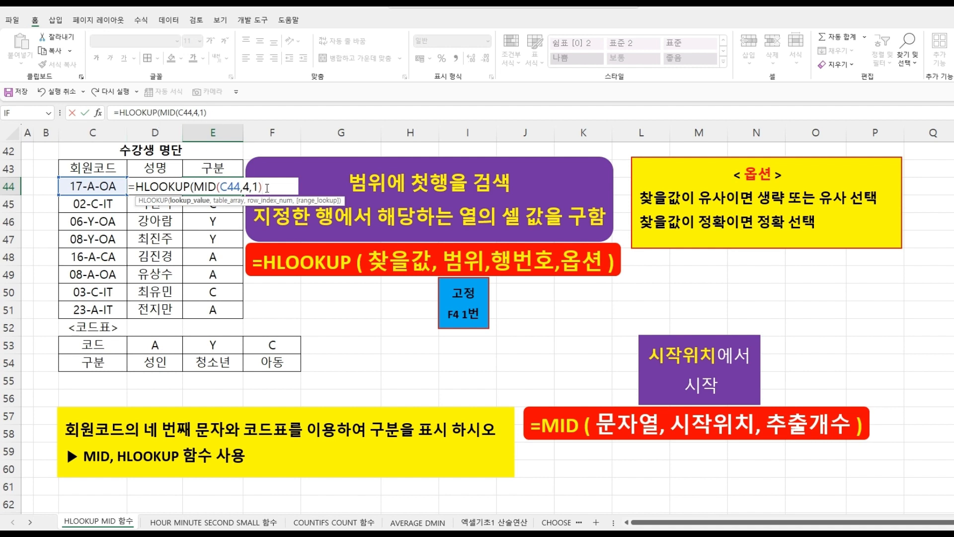
# - Complete the HLOOKUP with absolute range $D$53:$F$54, row 2 and FALSE, and confirm it
pyautogui.write(',')
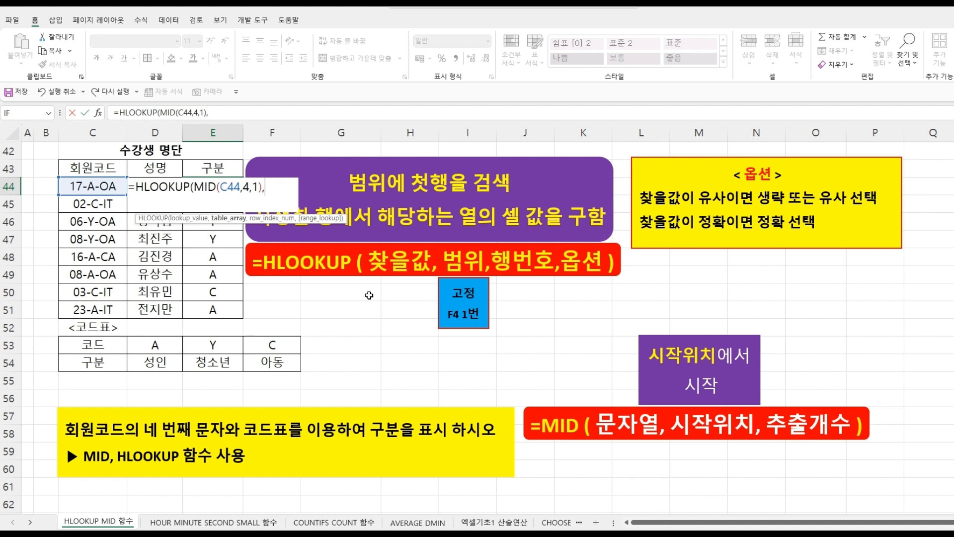
pyautogui.moveTo(169, 347); pyautogui.dragTo(243, 361)
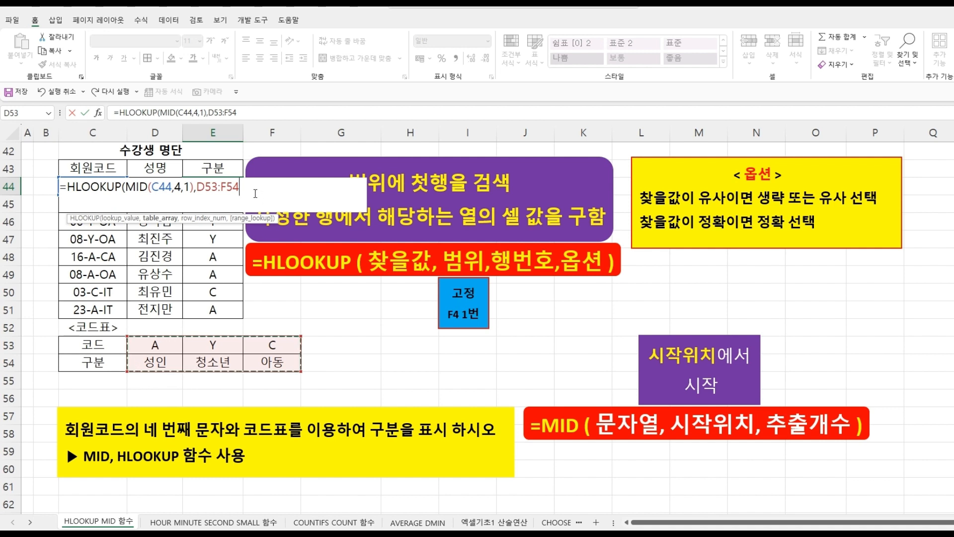
pyautogui.press('F4')
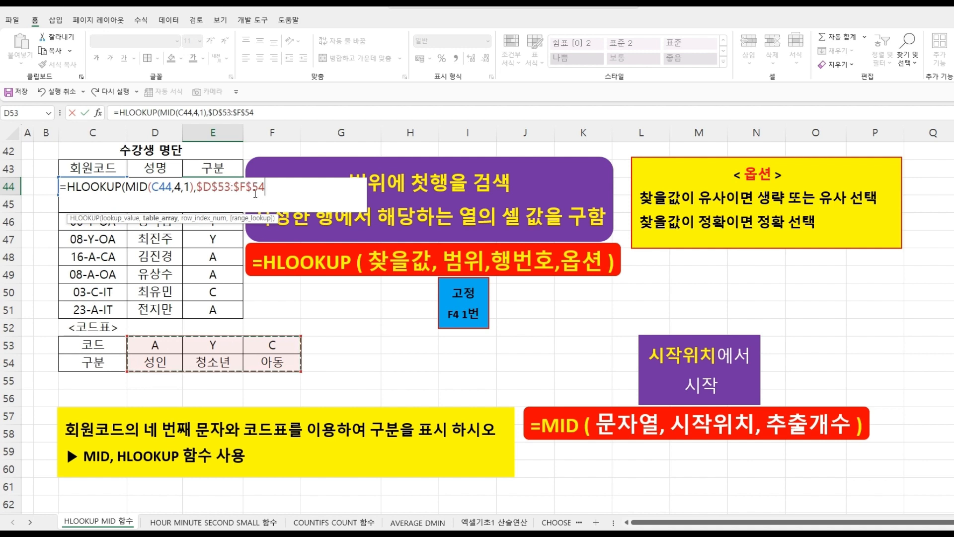
pyautogui.write(',')
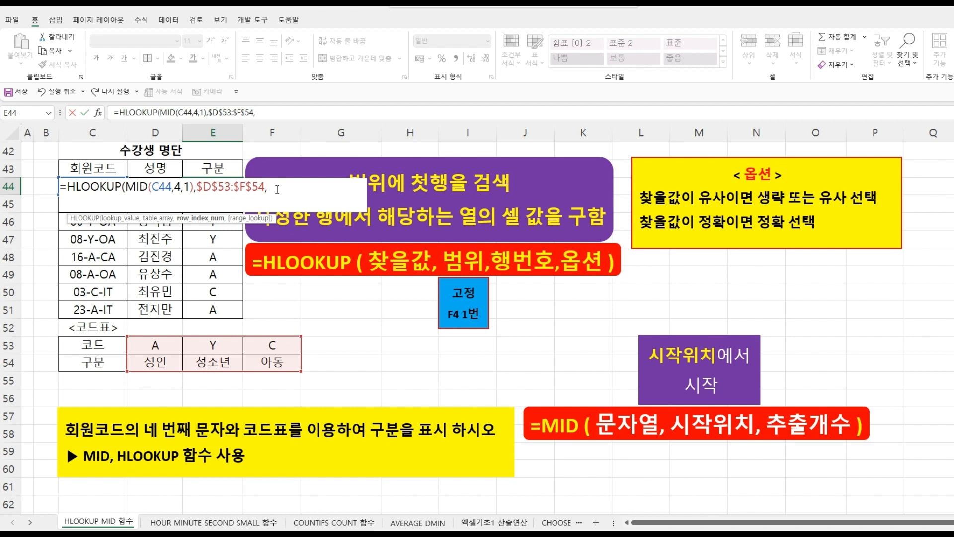
pyautogui.write(',')
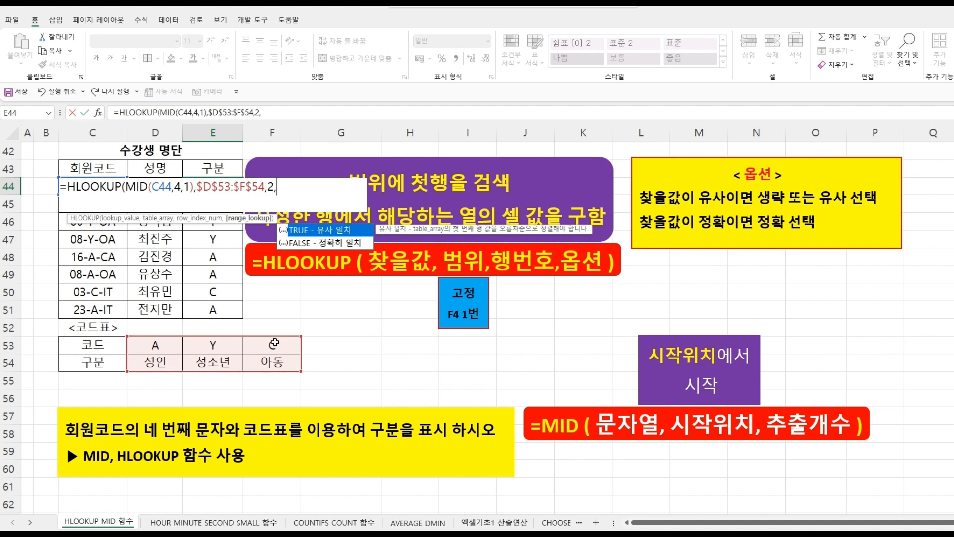
pyautogui.doubleClick(332, 242)
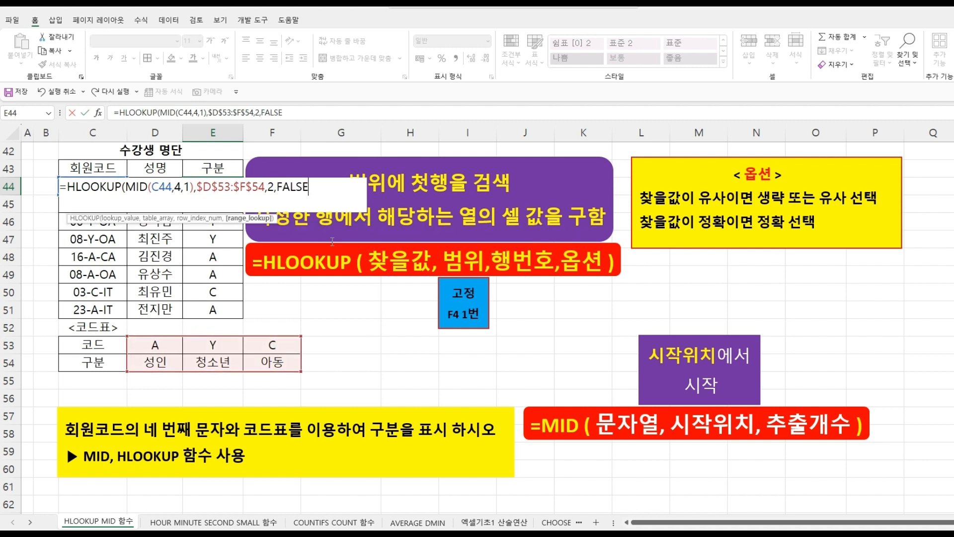
pyautogui.write(')')
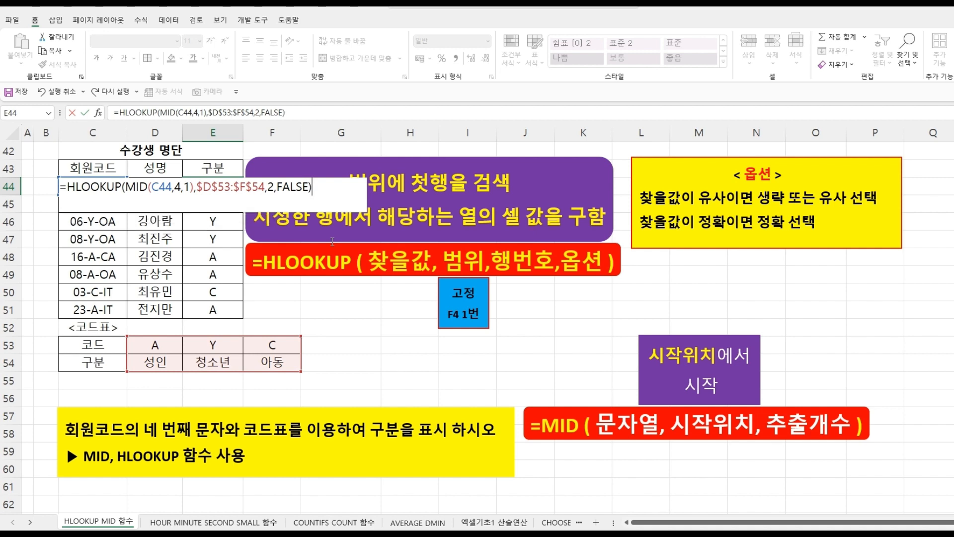
pyautogui.press('Return')
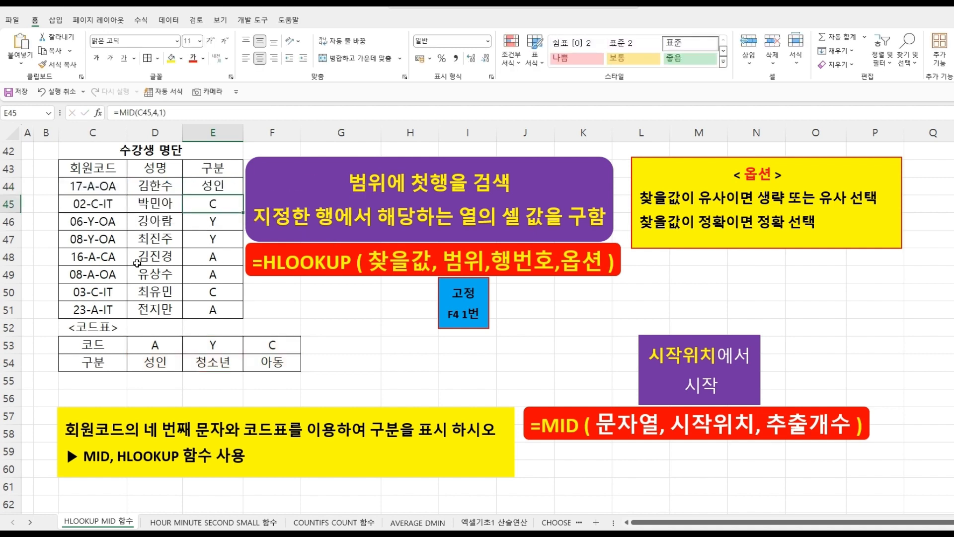
# - Fill the HLOOKUP formula from E44 down to E51
pyautogui.click(205, 189)
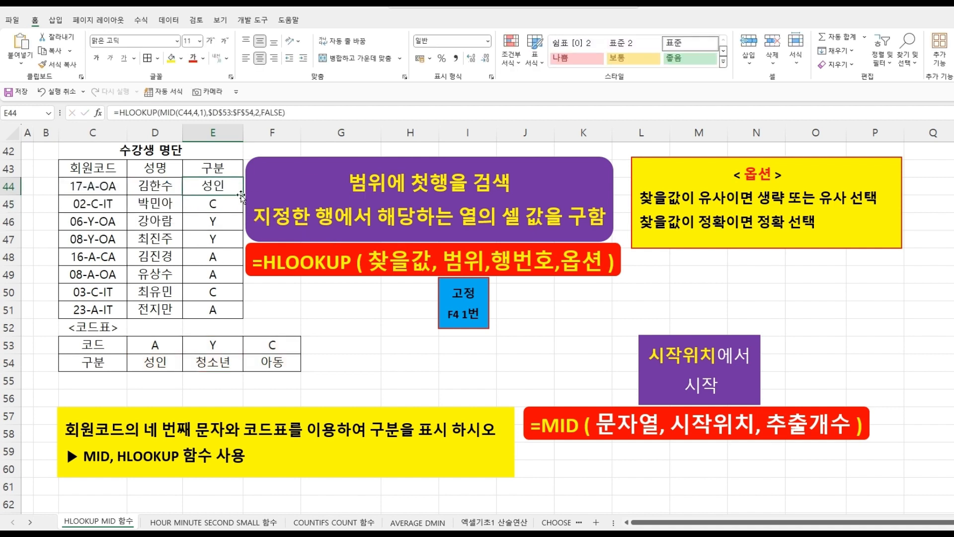
pyautogui.moveTo(243, 195); pyautogui.dragTo(228, 314)
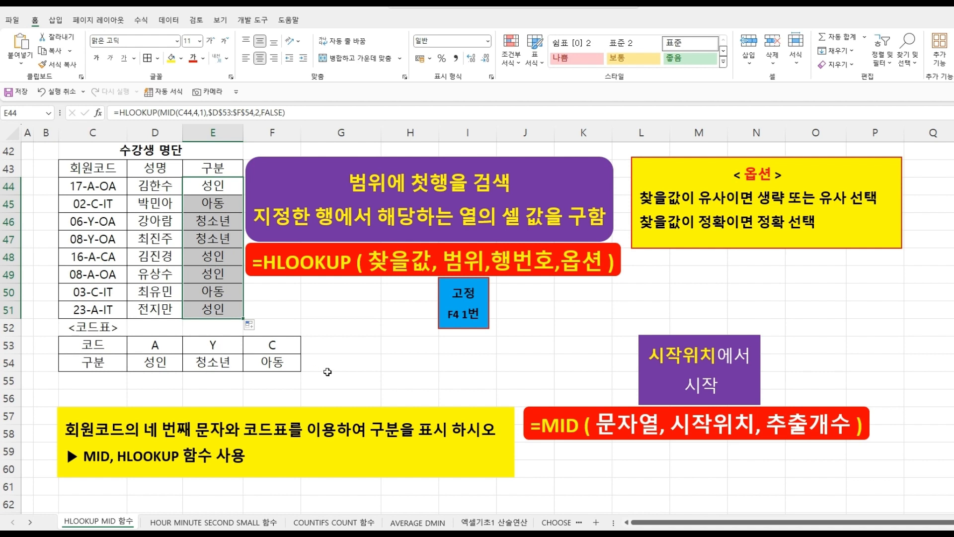
pyautogui.click(324, 373)
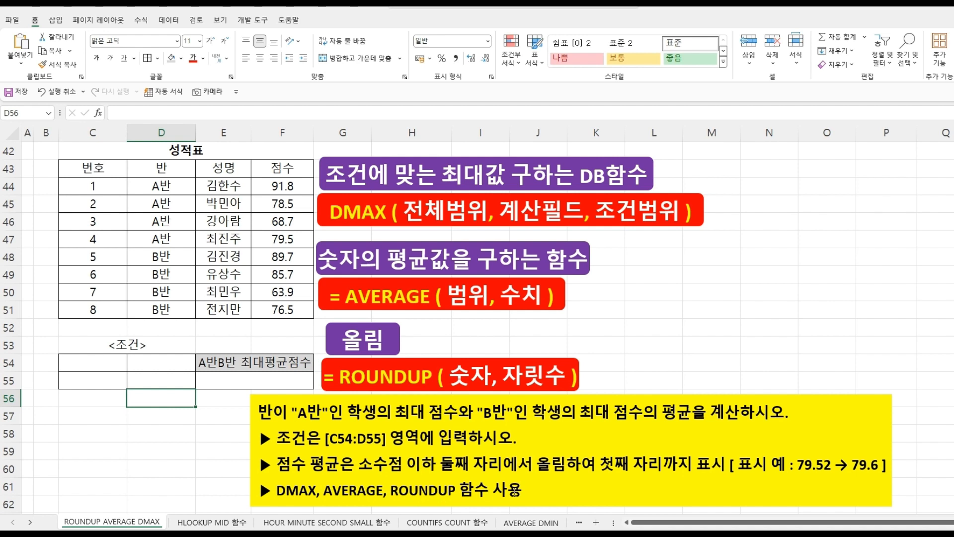
# - Copy the 반 header and the A반 cell from the score table into C54:C55 as the first condition
pyautogui.click(153, 351)
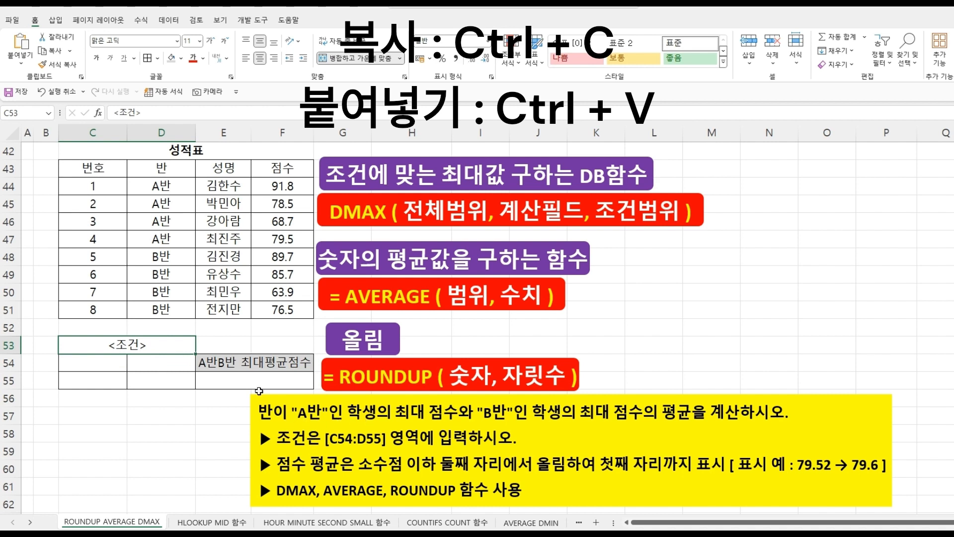
pyautogui.click(166, 170)
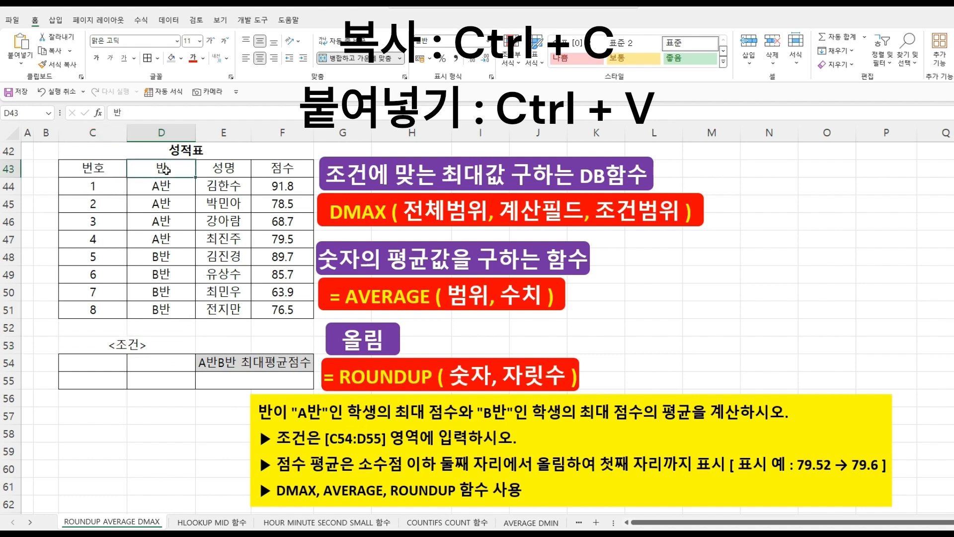
pyautogui.moveTo(165, 170); pyautogui.dragTo(165, 185)
pyautogui.hotkey('ctrl', 'v')
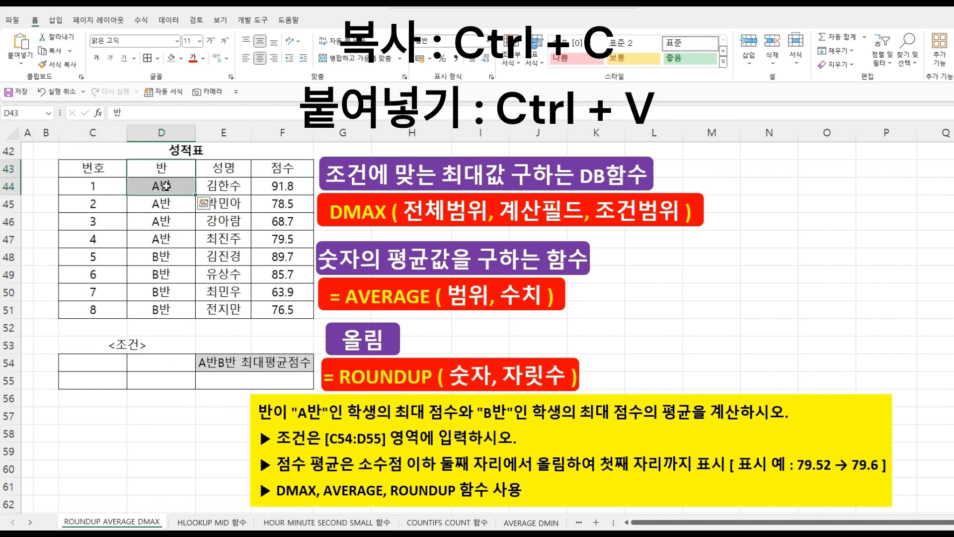
pyautogui.click(116, 362)
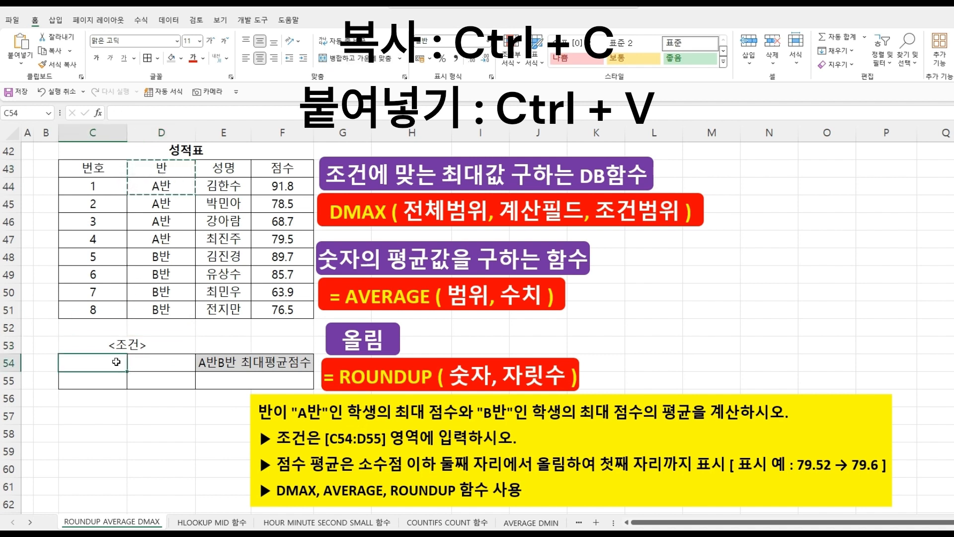
pyautogui.write('반 A반')
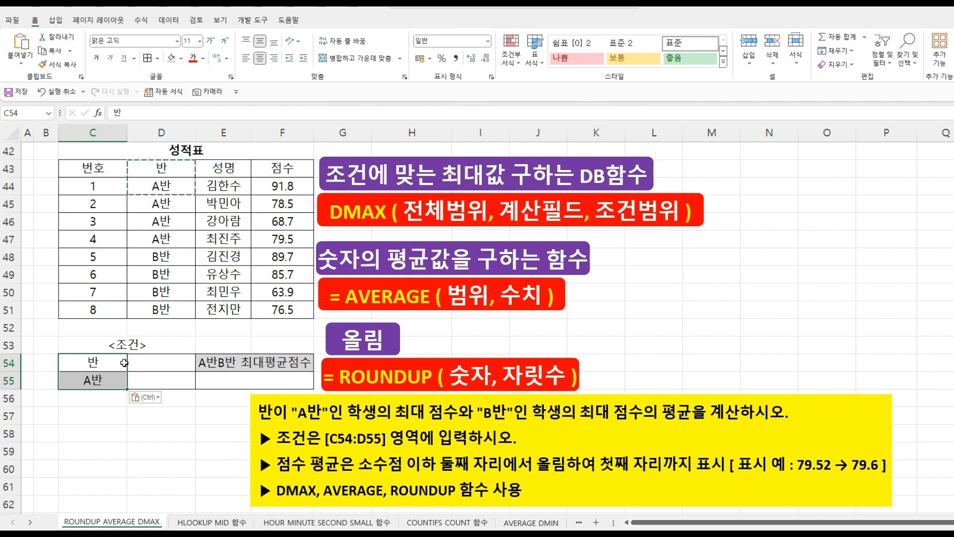
# - Copy the 반 header and a B반 cell into D54:D55 as the second condition
pyautogui.click(152, 363)
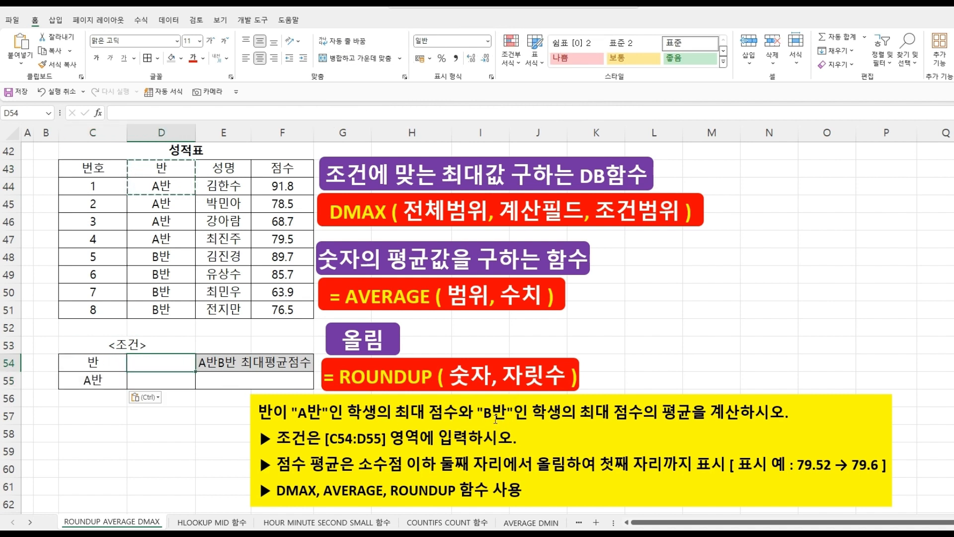
pyautogui.click(152, 172)
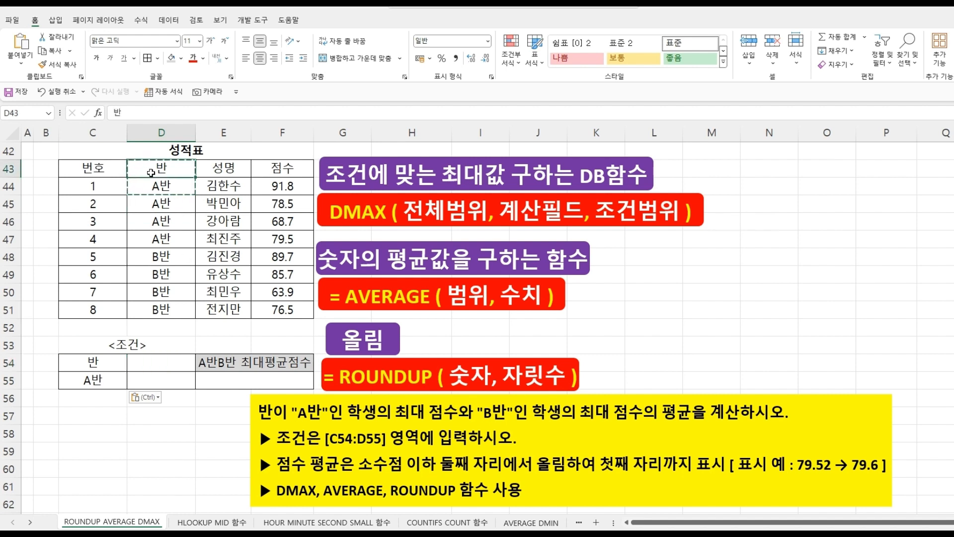
pyautogui.click(166, 257)
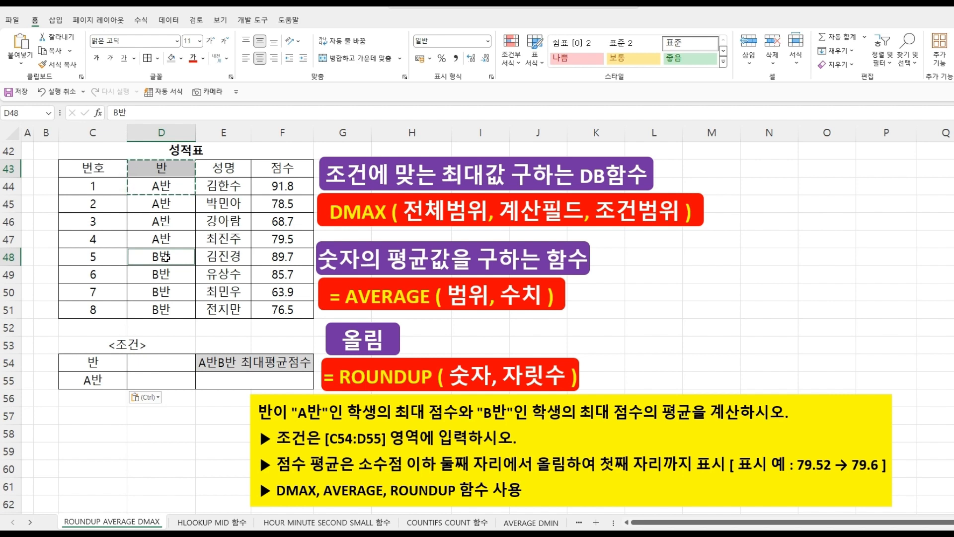
pyautogui.hotkey('ctrl', 'c')
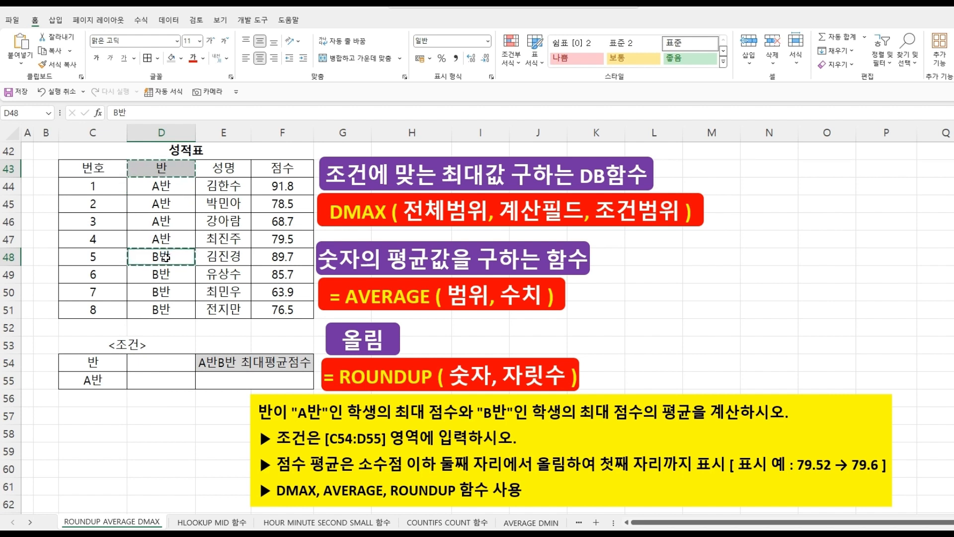
pyautogui.click(152, 362)
pyautogui.hotkey('ctrl', 'v')
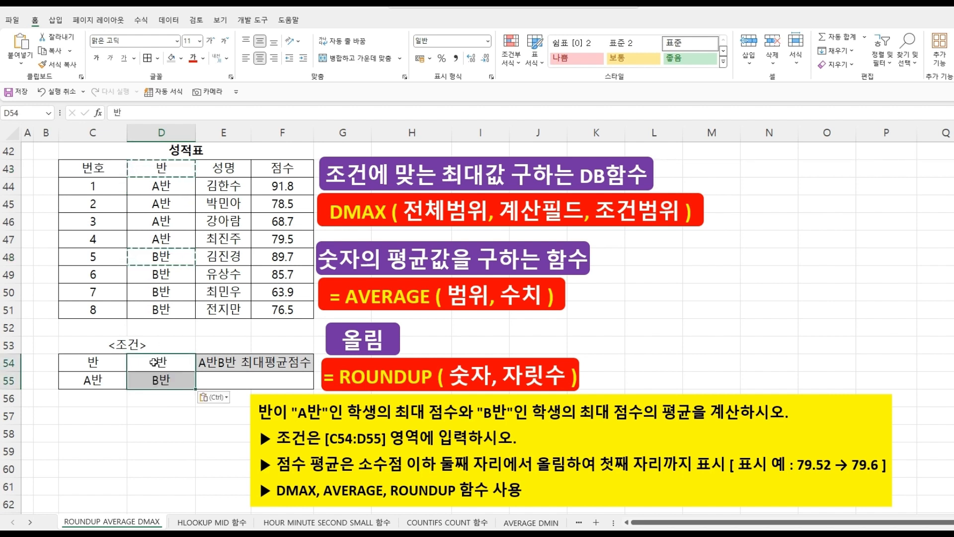
# - Enter =DMAX(C43:F51,F43,C54:C55) in C56 to get the top A반 score
pyautogui.click(167, 405)
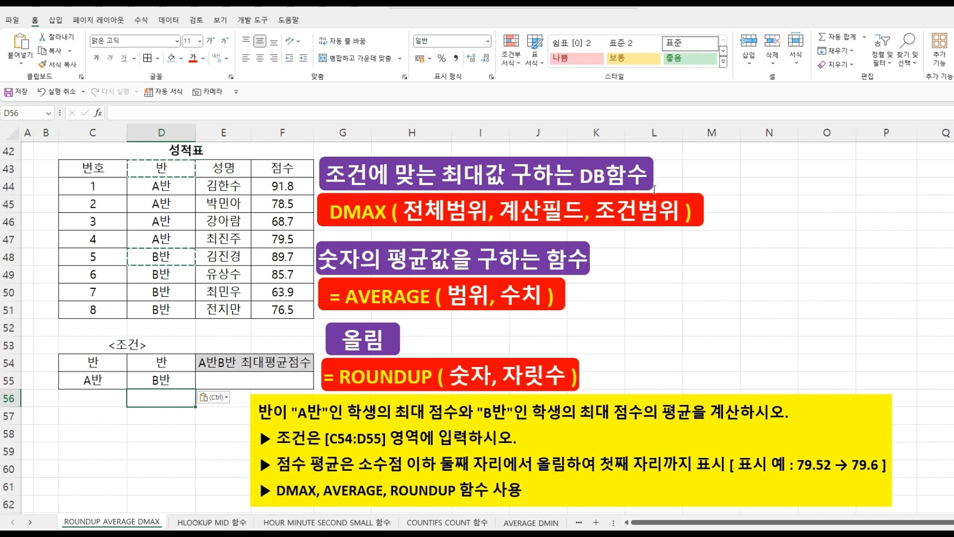
pyautogui.click(101, 400)
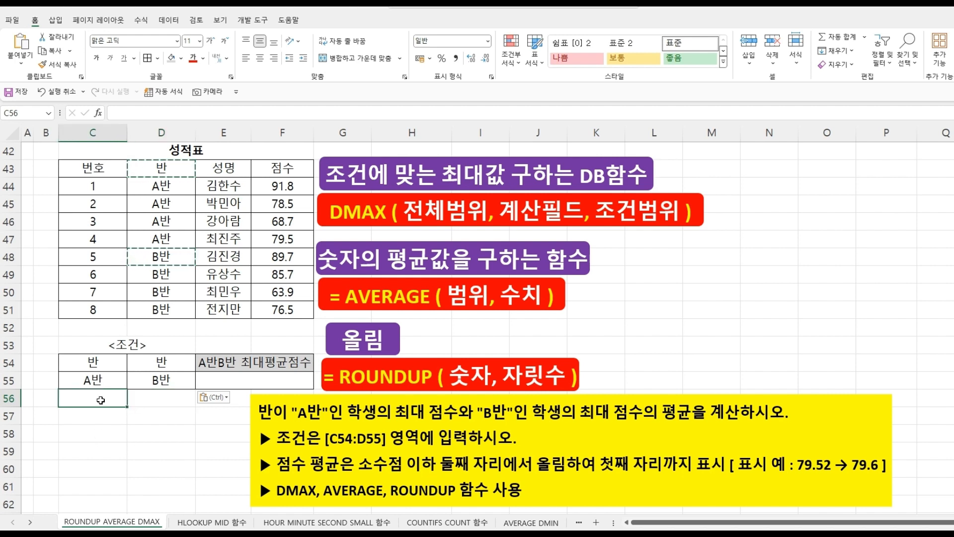
pyautogui.write('=D')
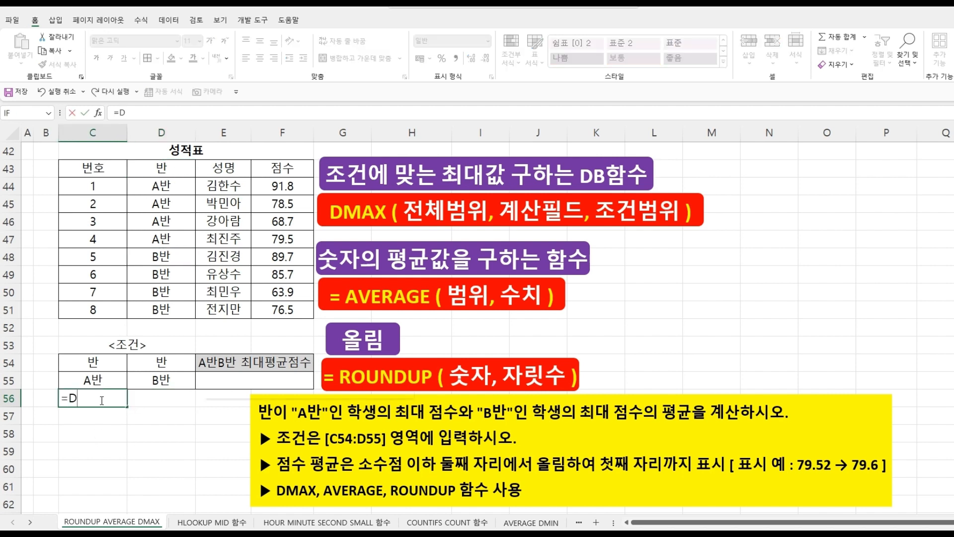
pyautogui.write('MA')
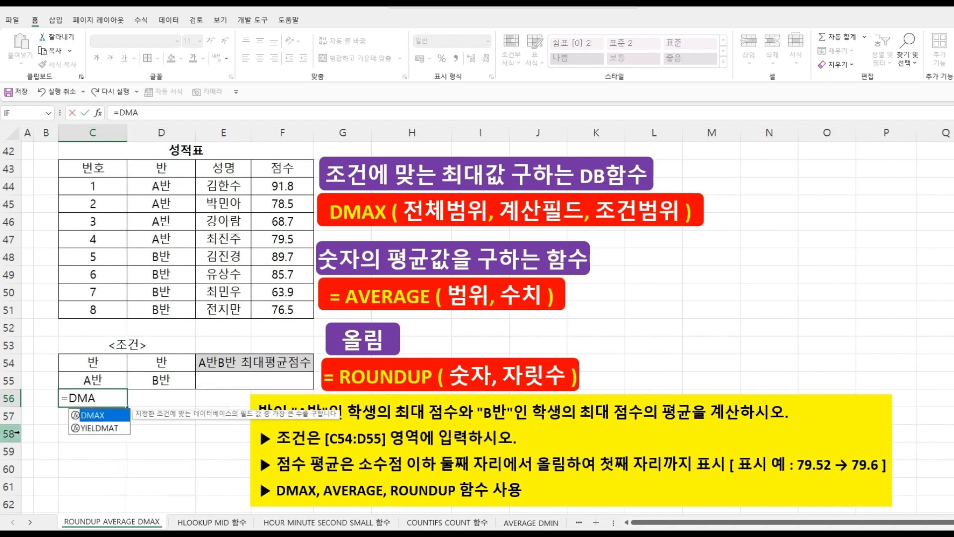
pyautogui.doubleClick(93, 416)
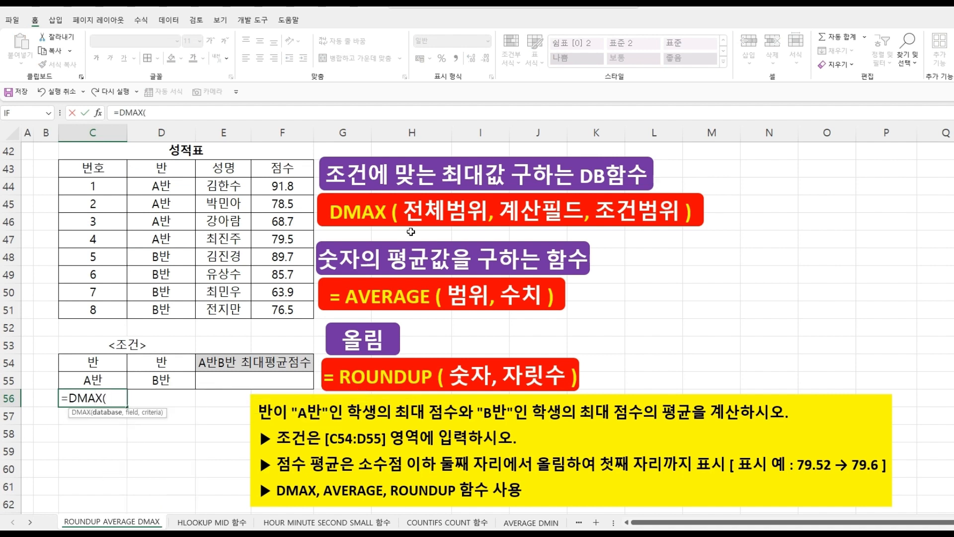
pyautogui.moveTo(89, 167); pyautogui.dragTo(292, 306)
pyautogui.write(',')
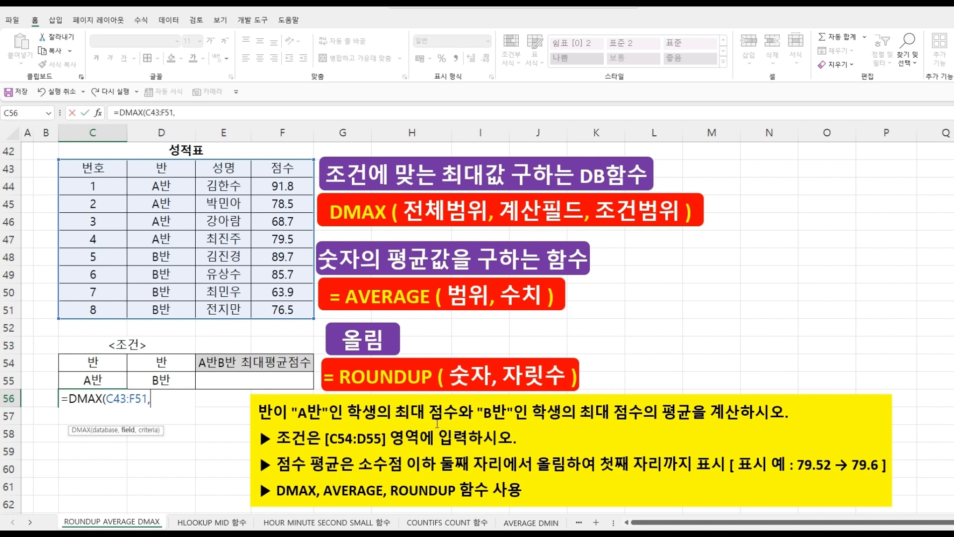
pyautogui.click(272, 172)
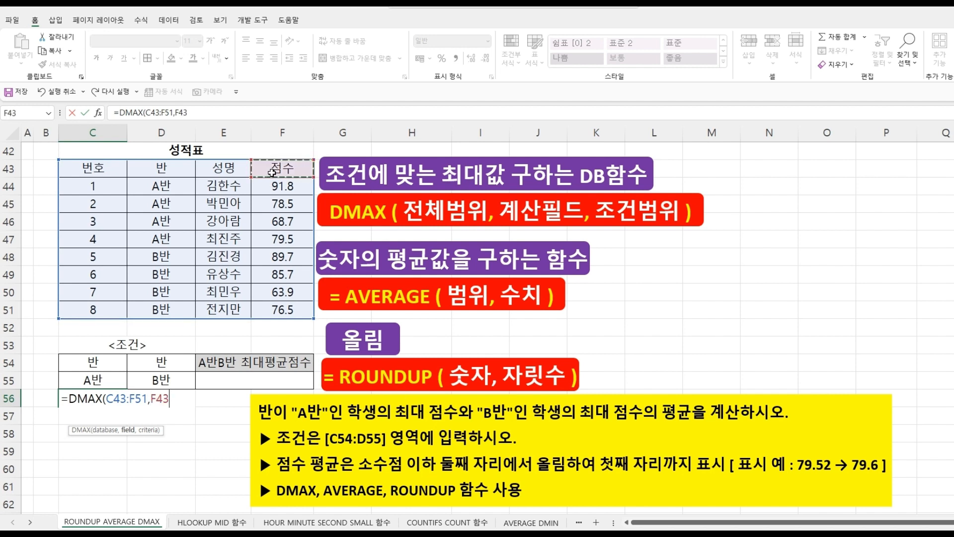
pyautogui.write(',')
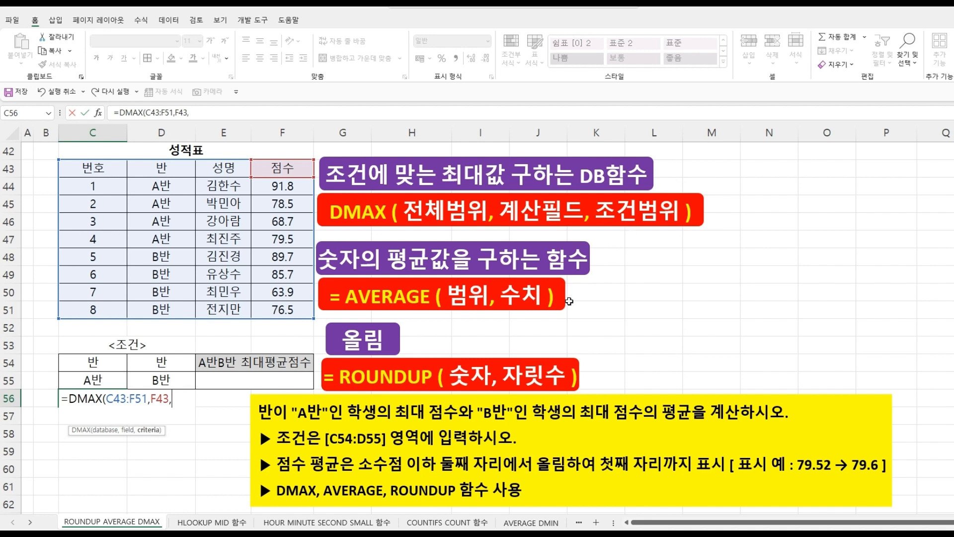
pyautogui.moveTo(105, 365); pyautogui.dragTo(104, 381)
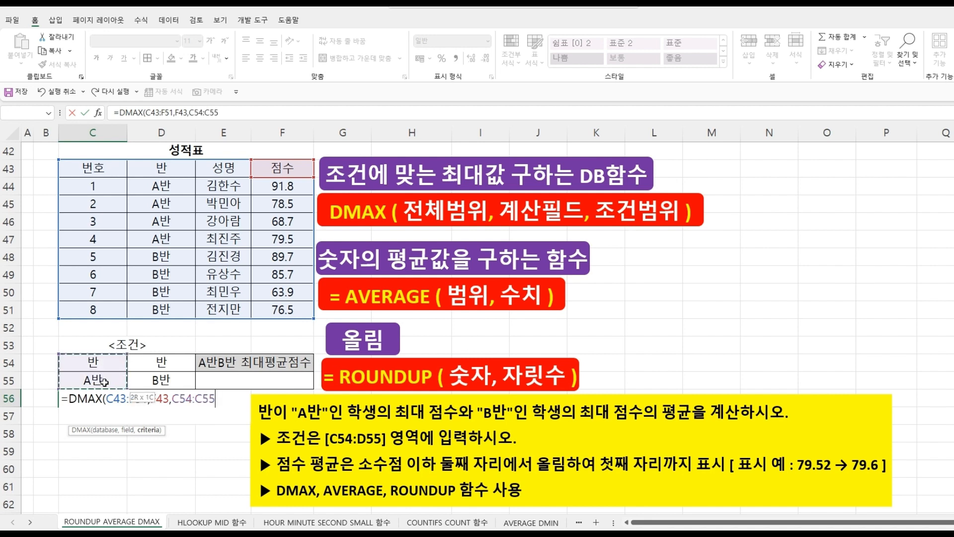
pyautogui.write(')')
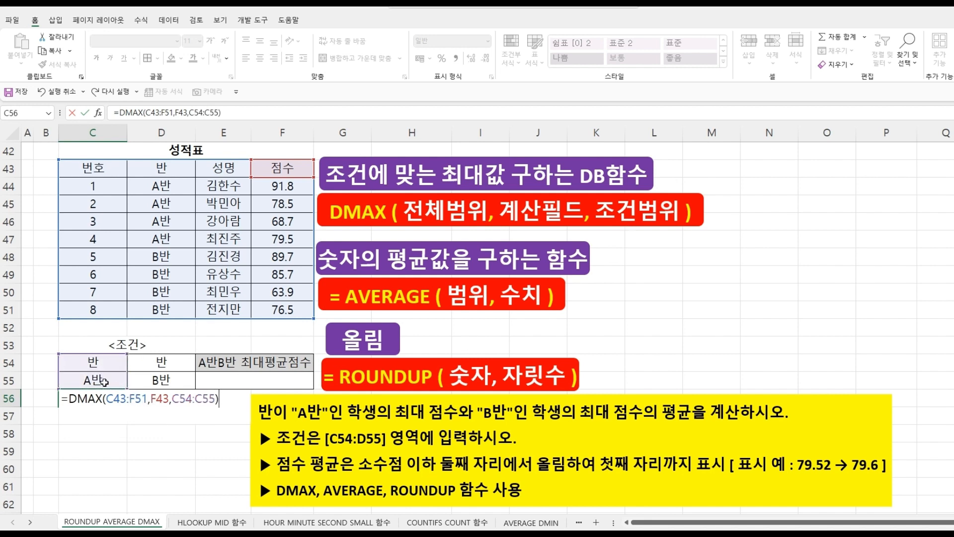
pyautogui.press('Return')
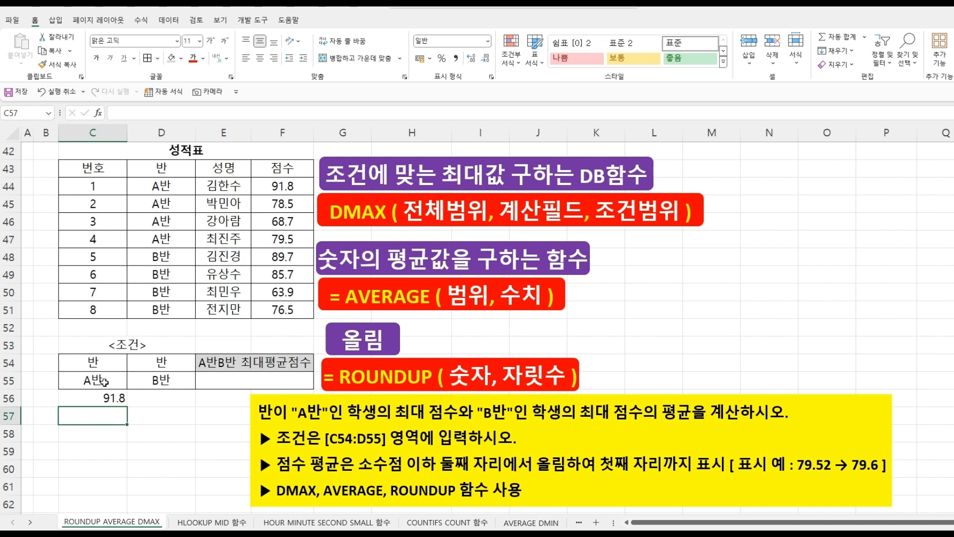
# - Enter =DMAX(C43:F51,F43,D54:D55) in D56 to get the top B반 score
pyautogui.click(105, 381)
pyautogui.click(109, 397)
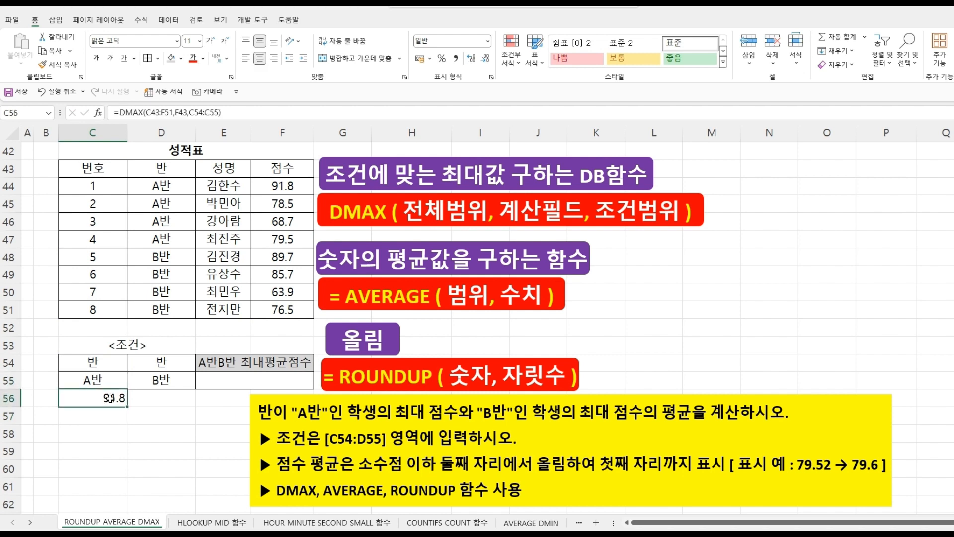
pyautogui.click(141, 400)
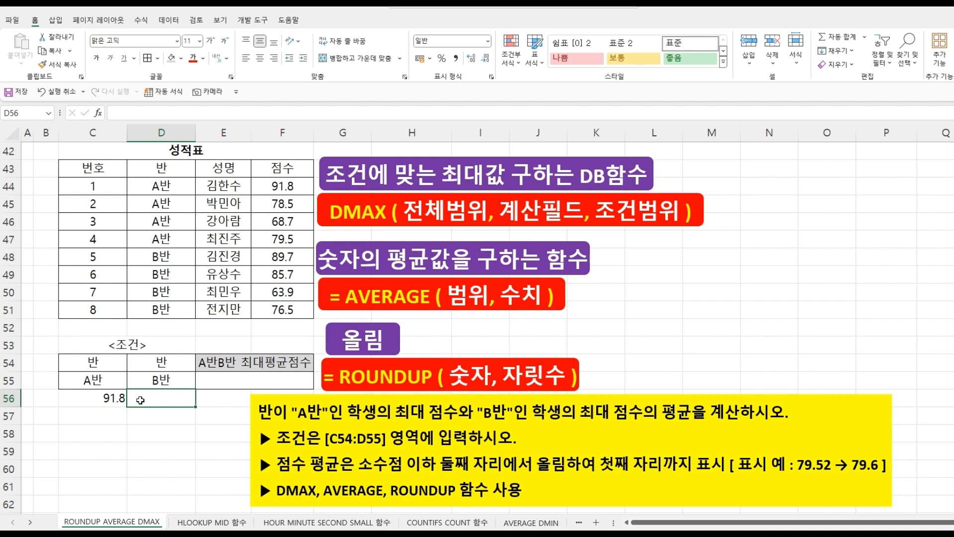
pyautogui.write('=MA')
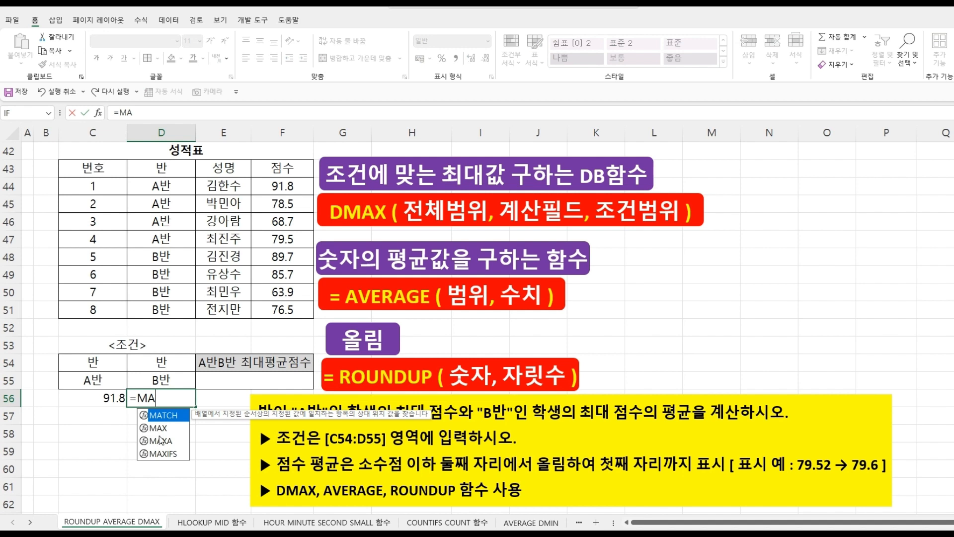
pyautogui.press('BackSpace')
pyautogui.press('BackSpace')
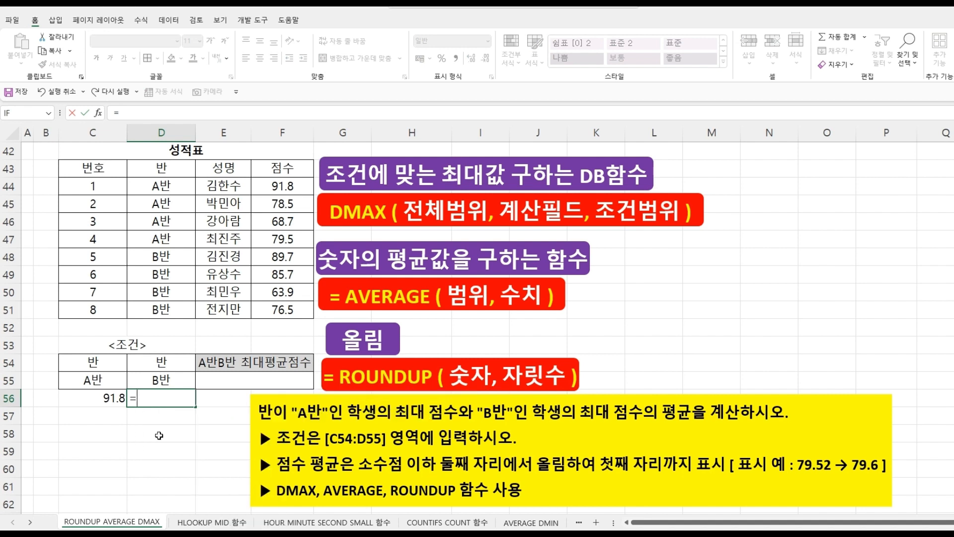
pyautogui.write('DMA')
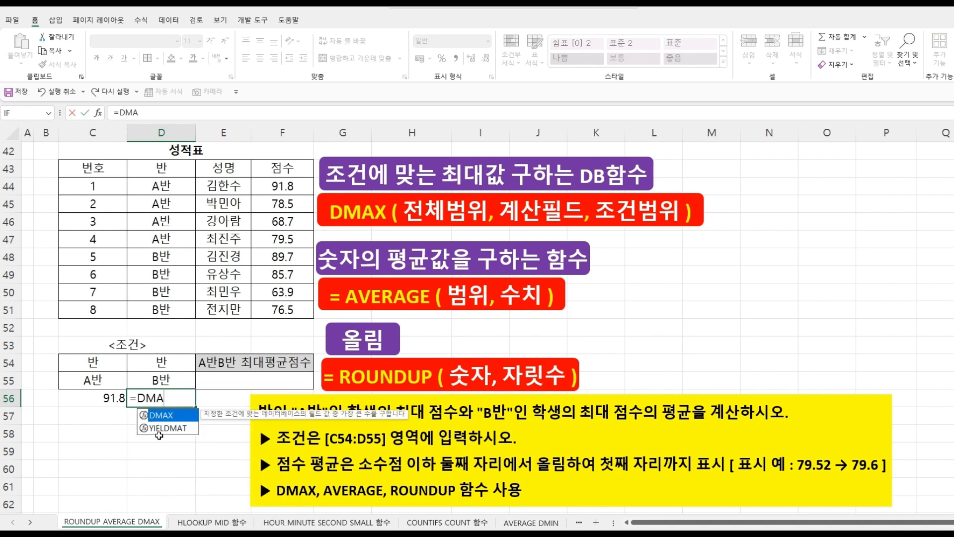
pyautogui.doubleClick(168, 415)
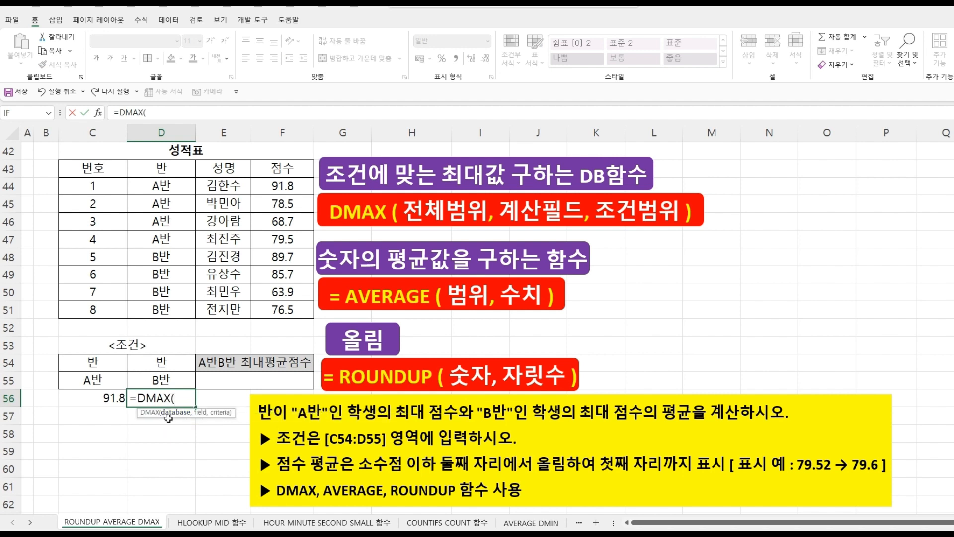
pyautogui.moveTo(92, 170); pyautogui.dragTo(283, 307)
pyautogui.write(',')
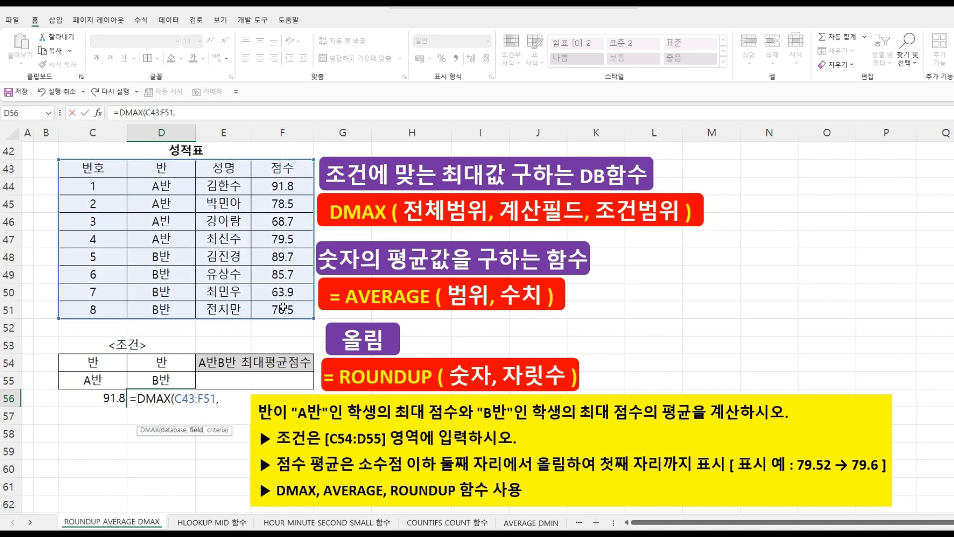
pyautogui.click(291, 168)
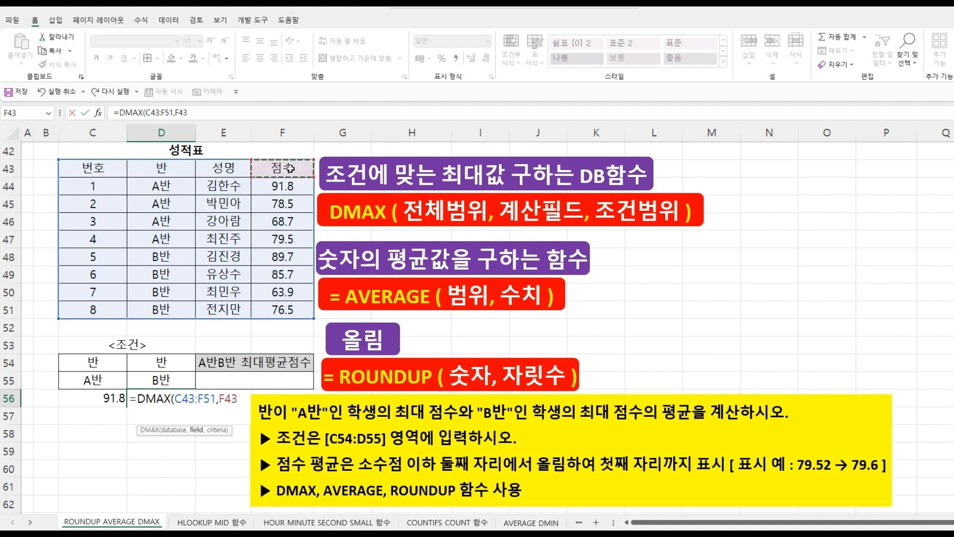
pyautogui.write(',')
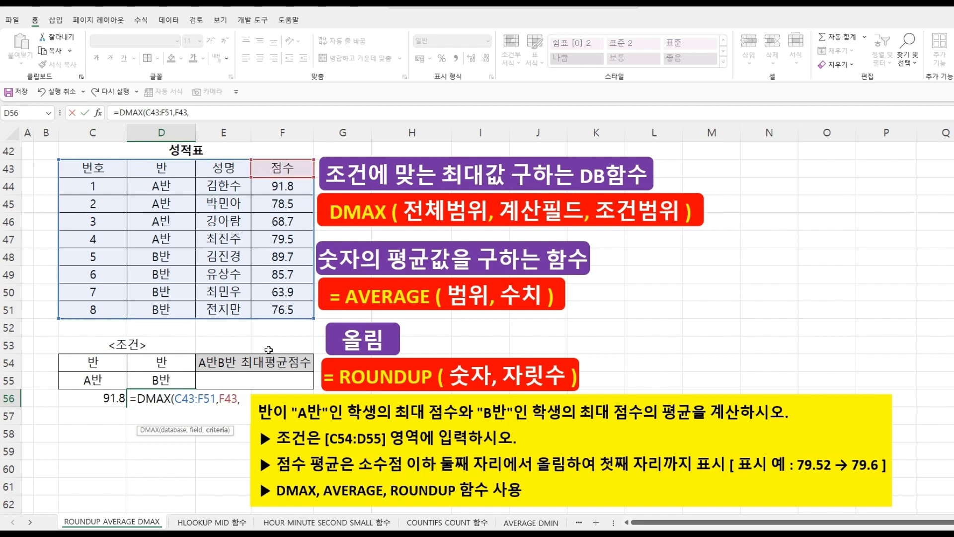
pyautogui.moveTo(149, 362); pyautogui.dragTo(150, 378)
pyautogui.write(')')
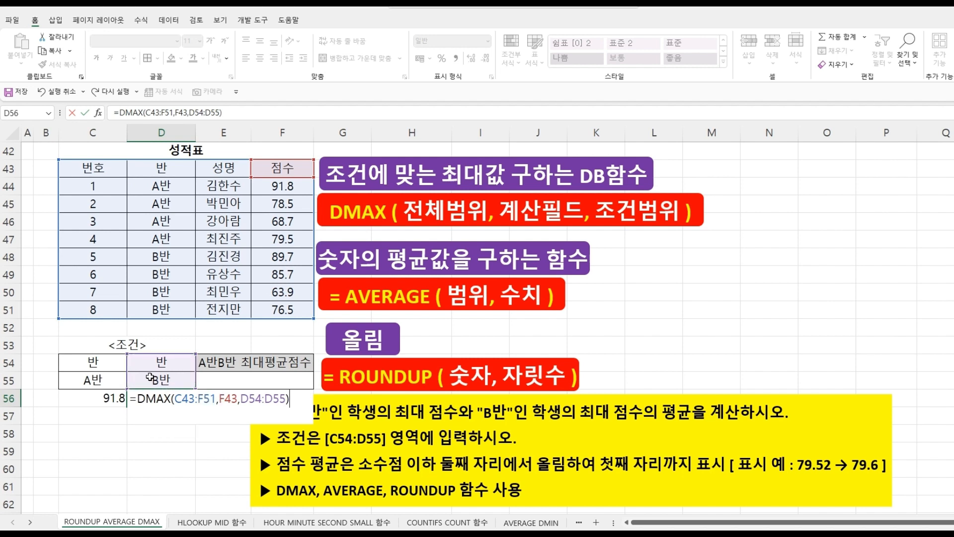
pyautogui.press('Return')
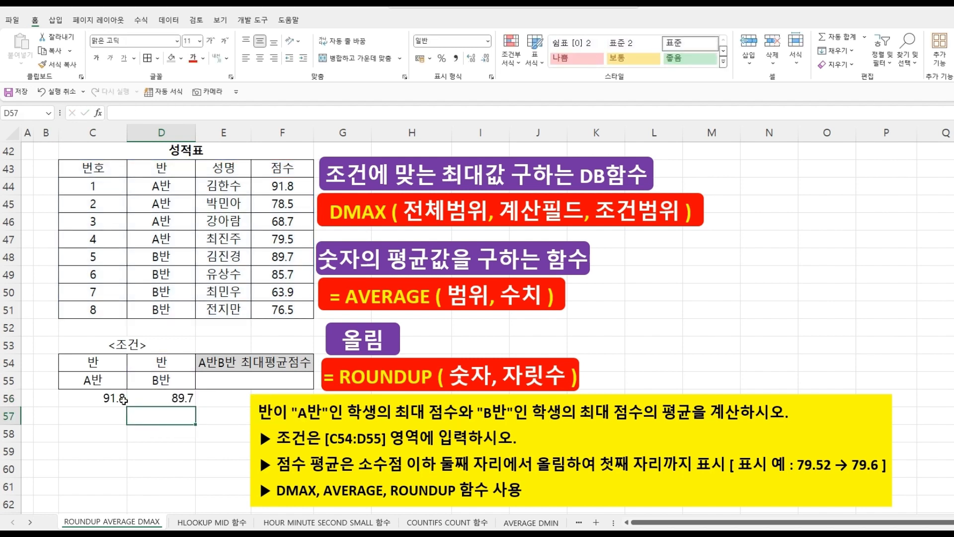
# - Compare the DMAX formulas in C56 and D56
pyautogui.click(112, 397)
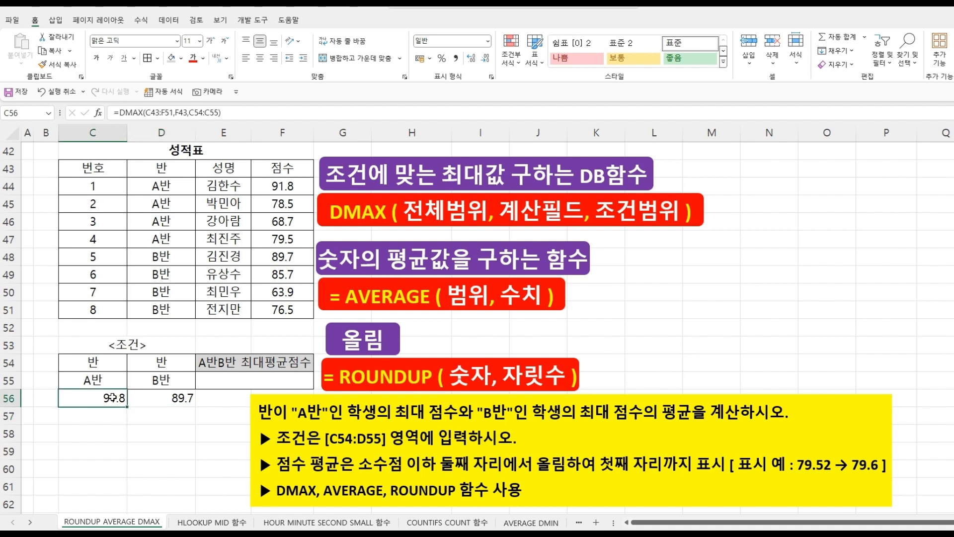
pyautogui.click(159, 397)
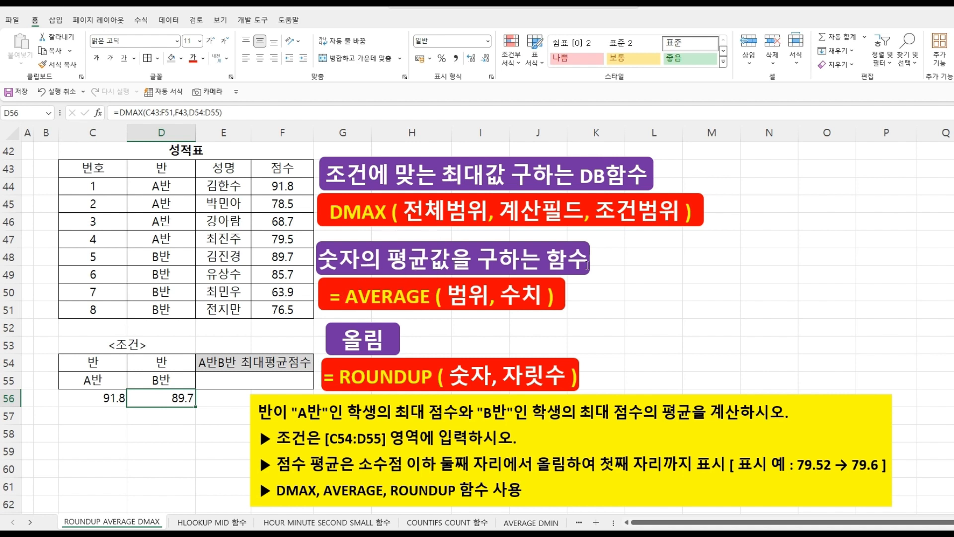
pyautogui.click(213, 378)
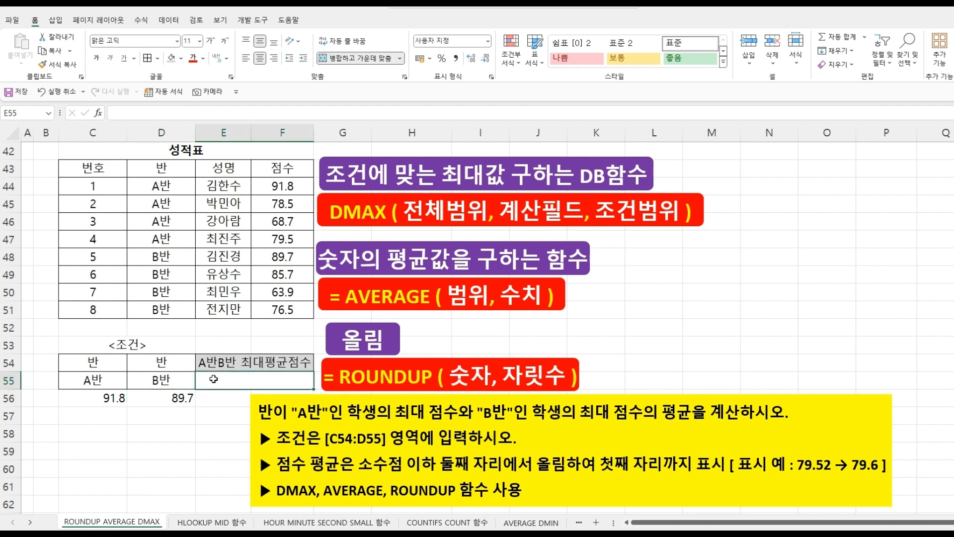
# - Start an AVERAGE formula in E55 whose first argument is DMAX(C43:F51,F43,C54:C55)
pyautogui.write('=AV')
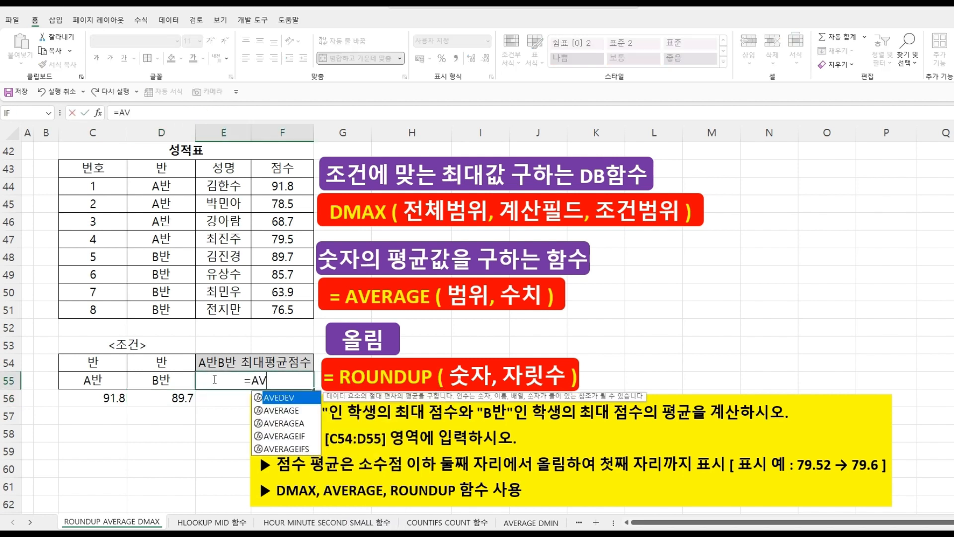
pyautogui.doubleClick(266, 410)
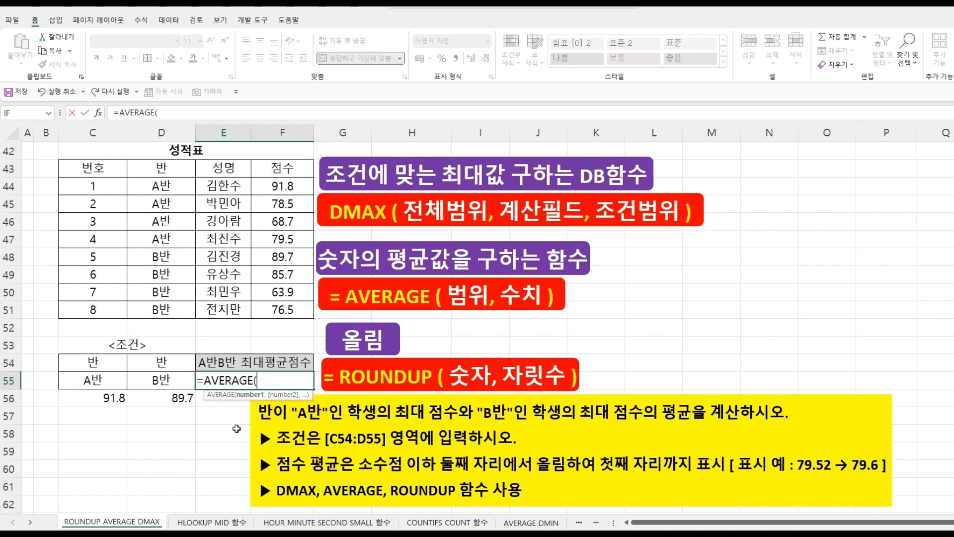
pyautogui.write('DMA')
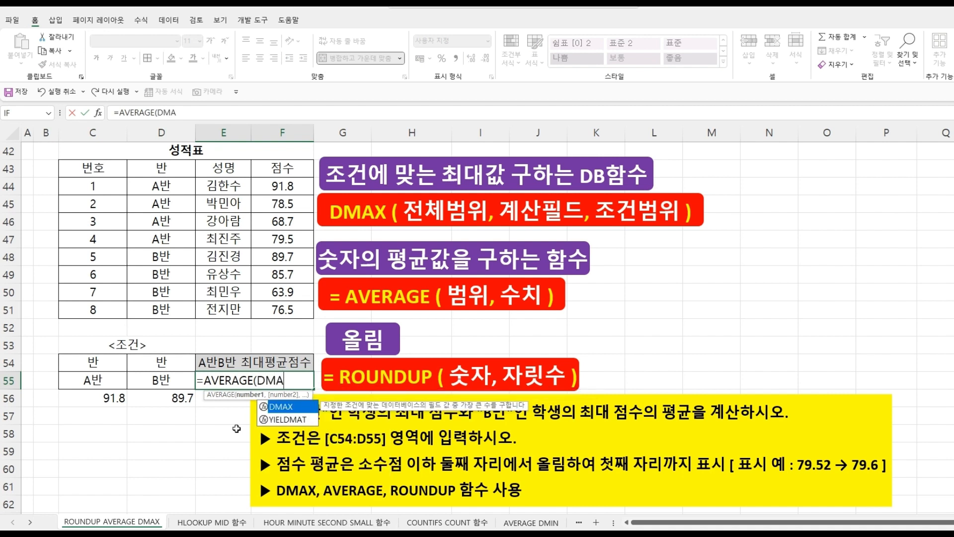
pyautogui.doubleClick(279, 407)
pyautogui.moveTo(108, 170); pyautogui.dragTo(283, 305)
pyautogui.write(',')
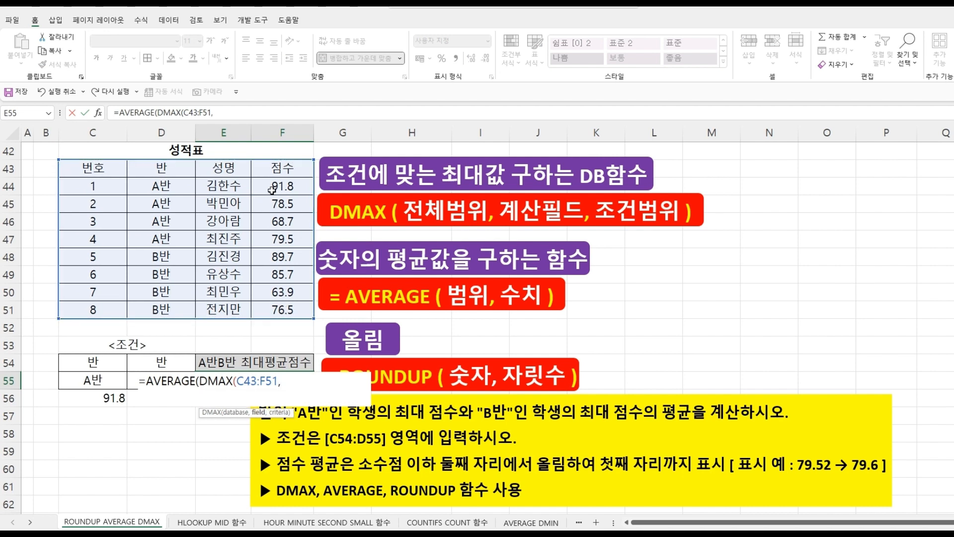
pyautogui.click(277, 171)
pyautogui.write(',')
pyautogui.moveTo(106, 358); pyautogui.dragTo(105, 380)
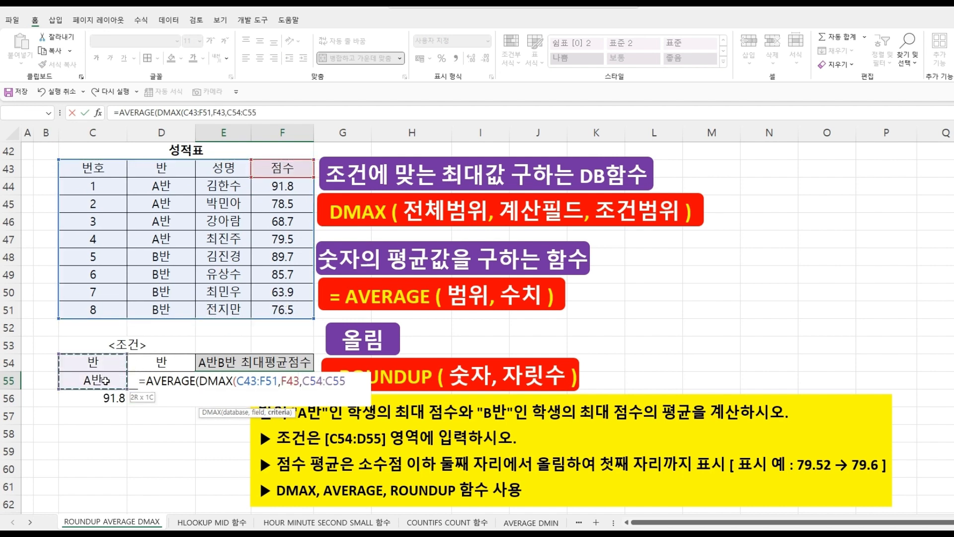
pyautogui.write(')')
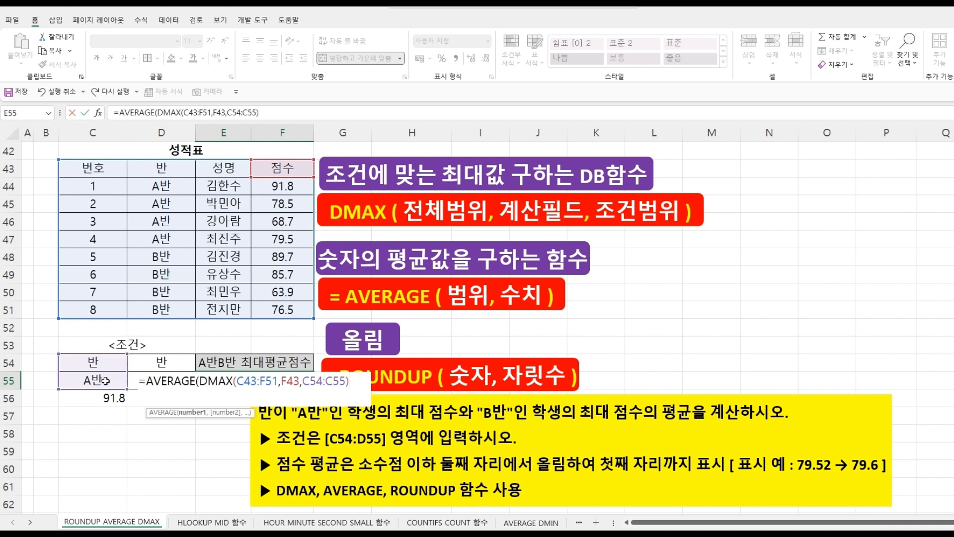
pyautogui.write(',')
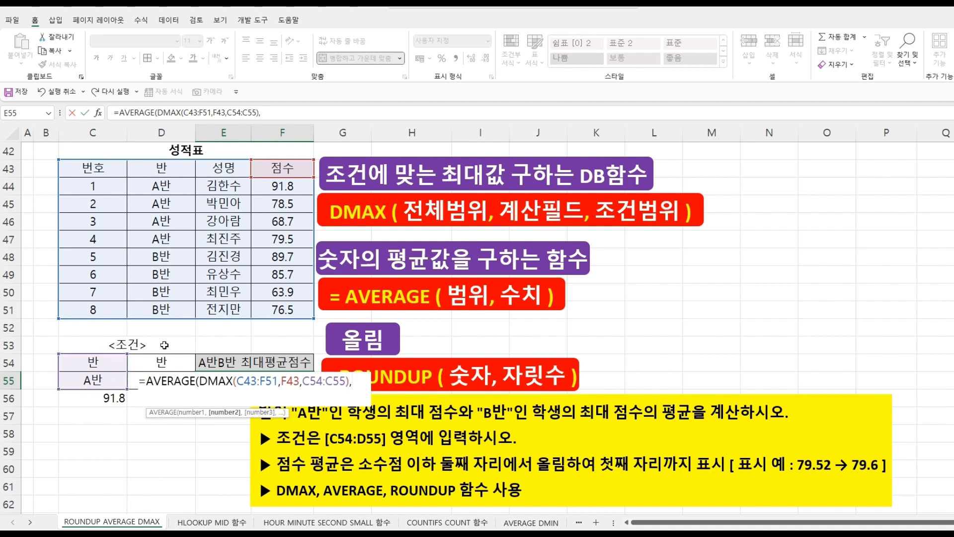
pyautogui.write('DMA')
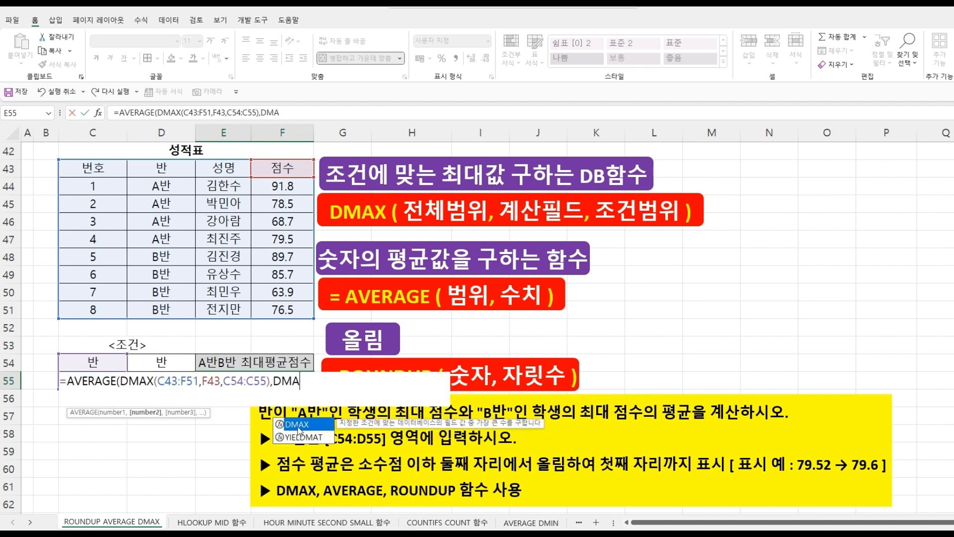
# - Add DMAX(C43:F51,F43,D54:D55) as the second AVERAGE argument and close and confirm the formula in E55
pyautogui.doubleClick(298, 425)
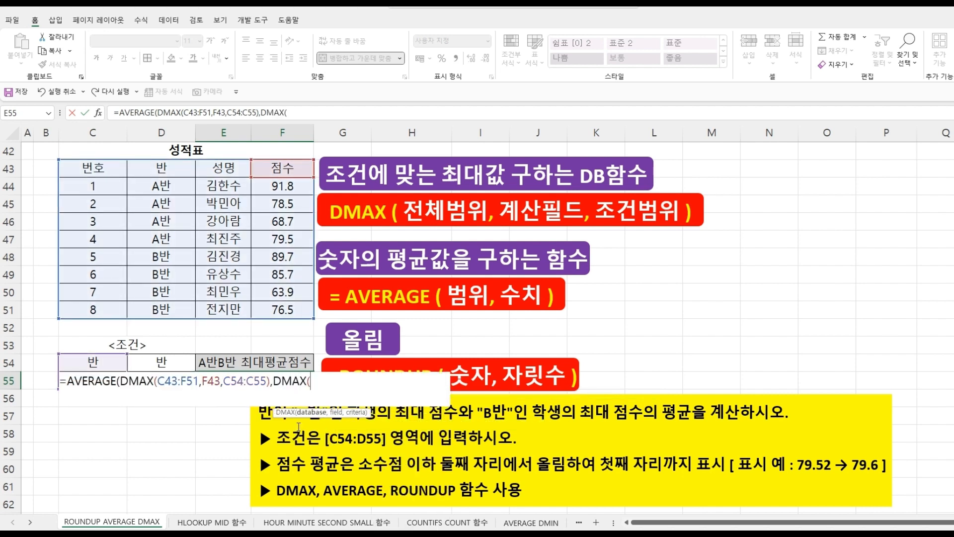
pyautogui.click(98, 169)
pyautogui.moveTo(98, 169); pyautogui.dragTo(280, 309)
pyautogui.write(',')
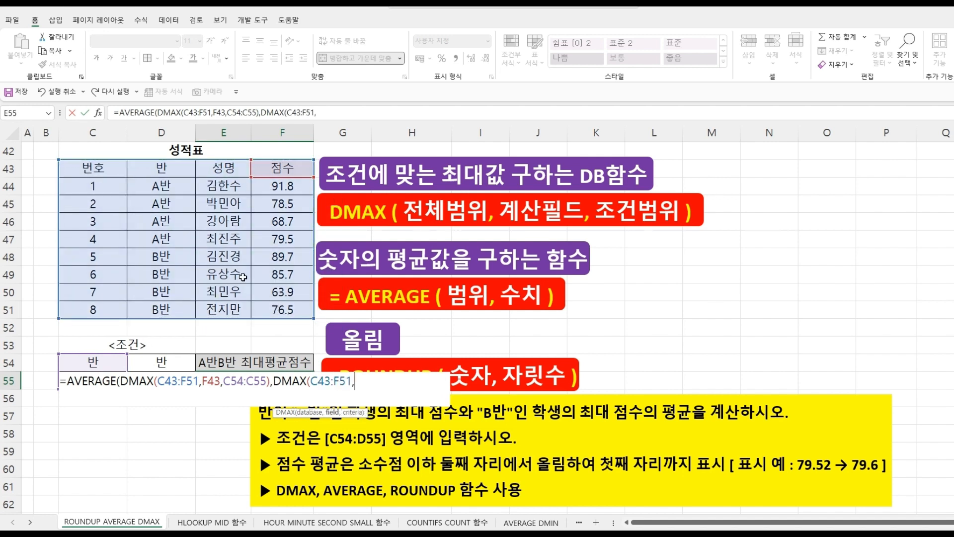
pyautogui.click(268, 169)
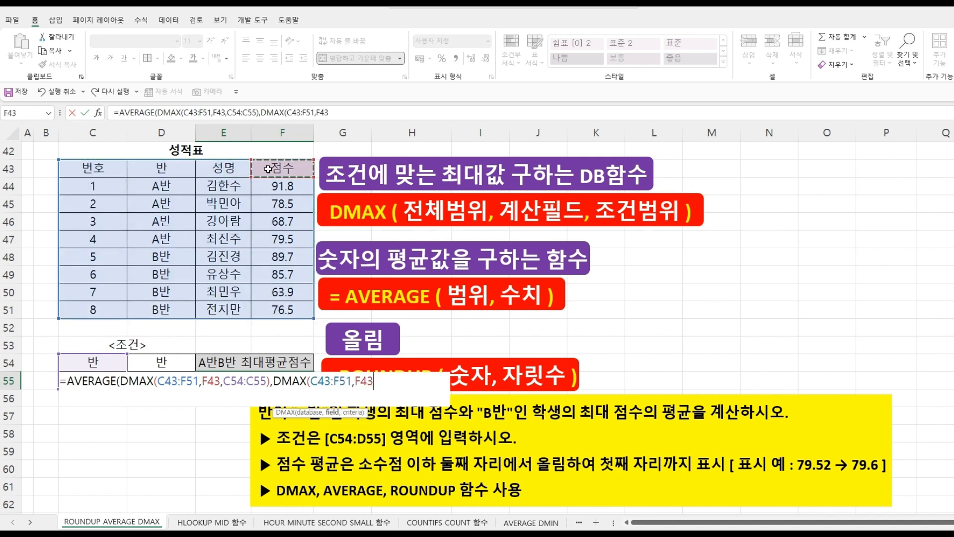
pyautogui.write(',')
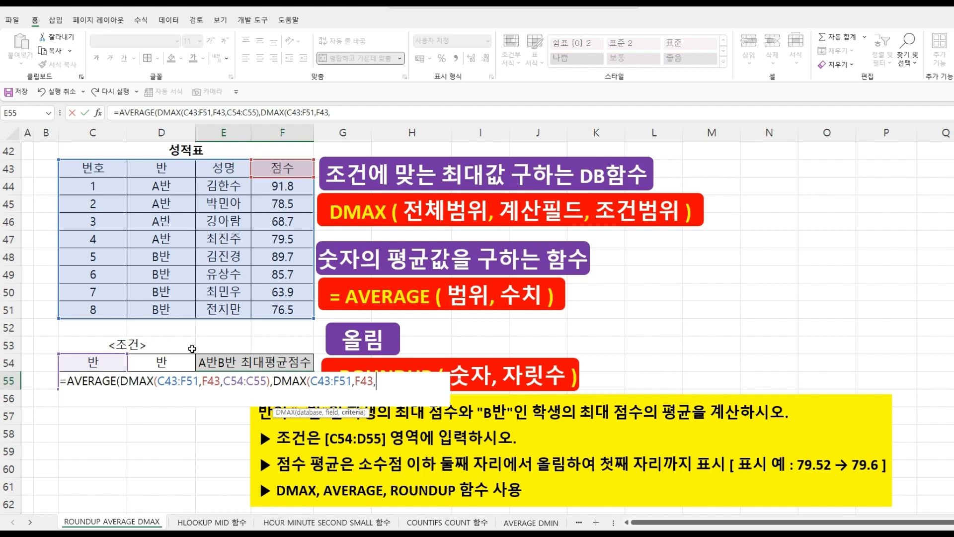
pyautogui.click(171, 362)
pyautogui.moveTo(172, 372); pyautogui.dragTo(173, 387)
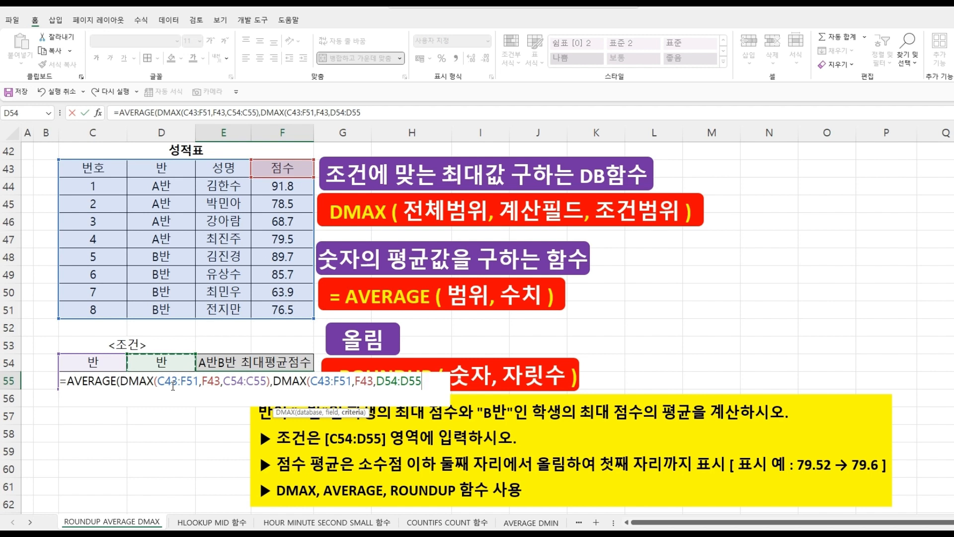
pyautogui.write(')')
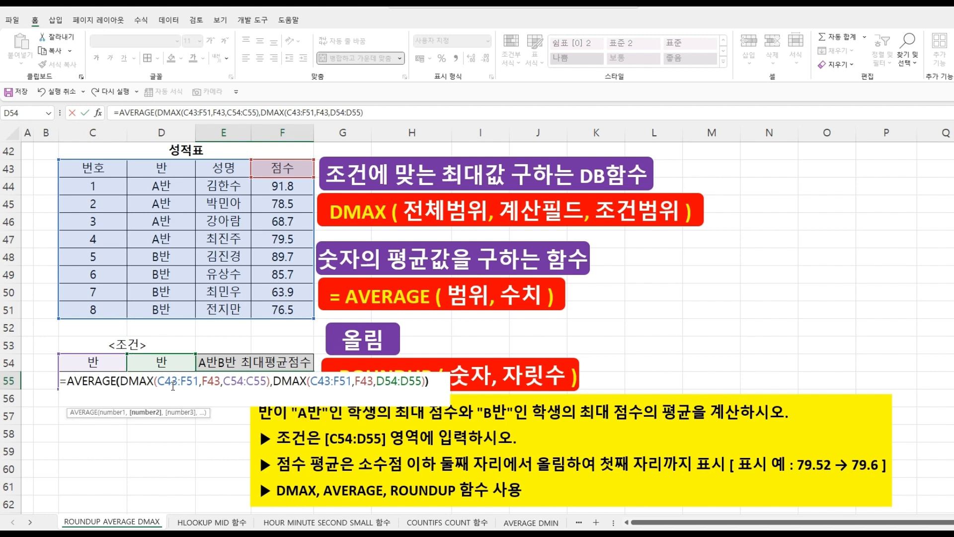
pyautogui.write(')')
pyautogui.press('Return')
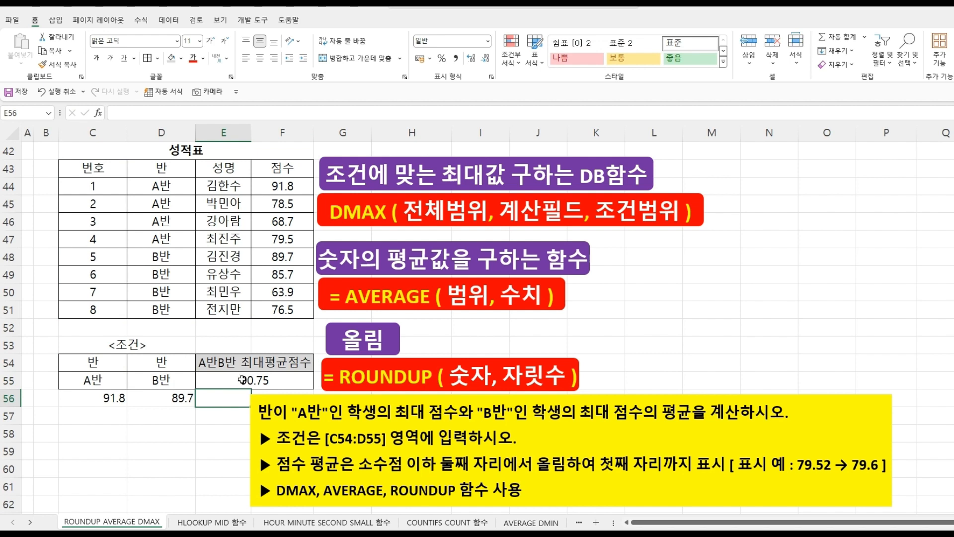
# - Wrap the E55 formula in ROUNDUP with 1 digit: =ROUNDUP(AVERAGE(DMAX(…),DMAX(…)),1)
pyautogui.click(242, 379)
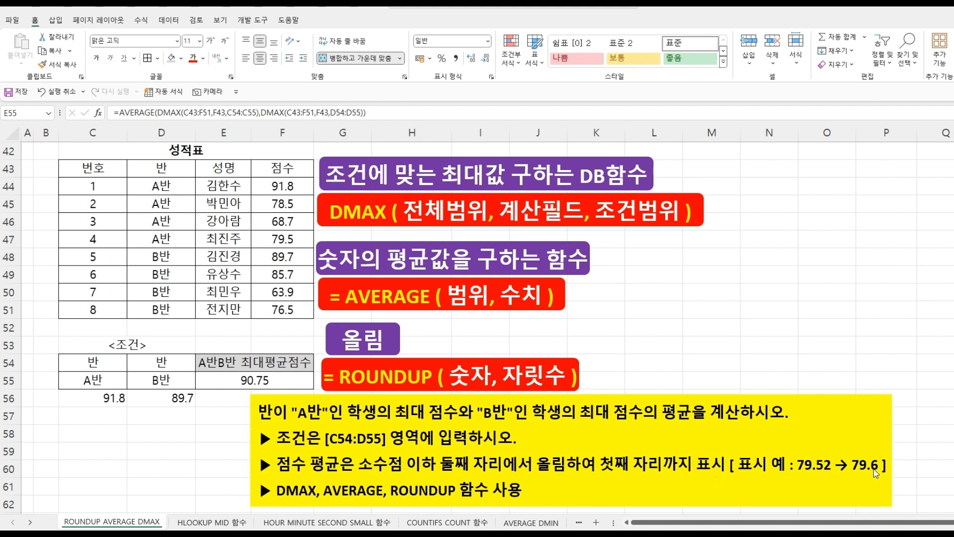
pyautogui.click(245, 381)
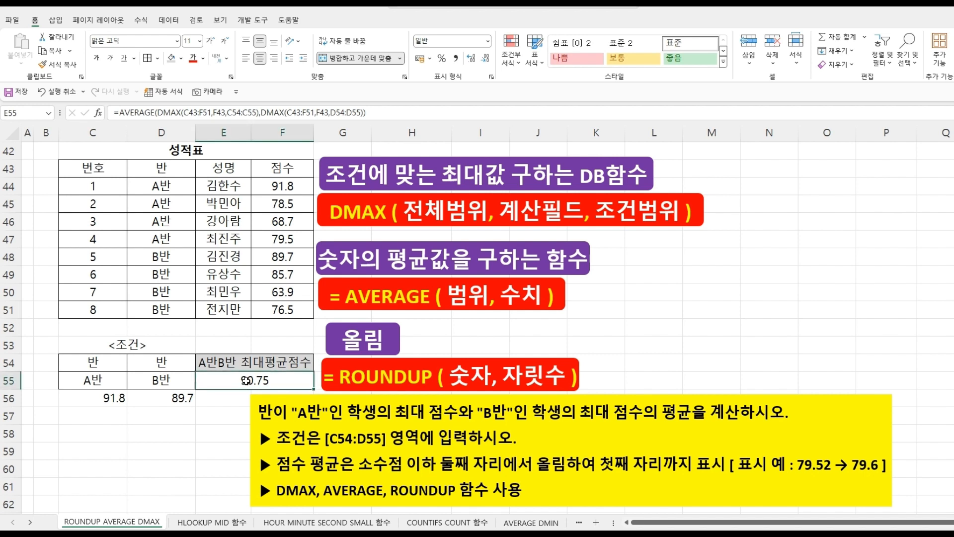
pyautogui.doubleClick(246, 382)
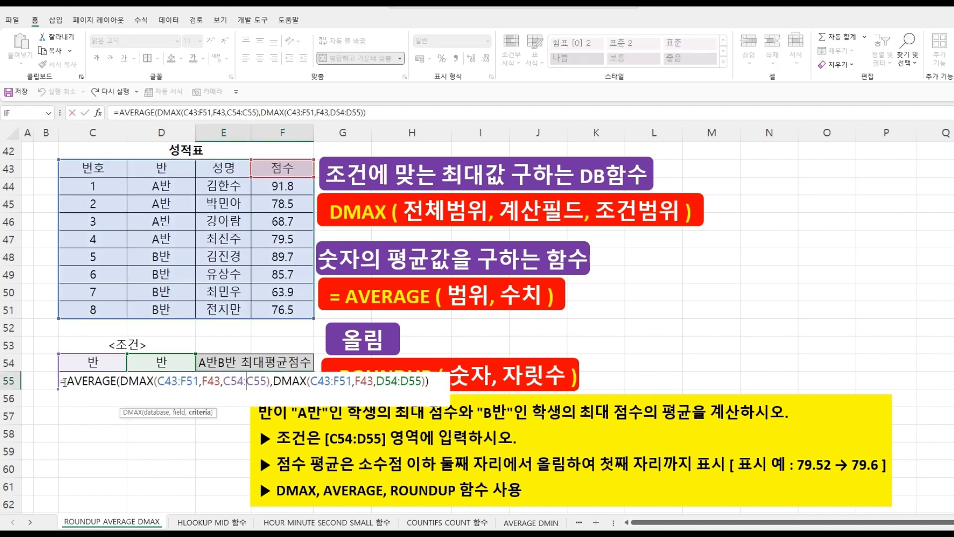
pyautogui.click(67, 381)
pyautogui.write('RO')
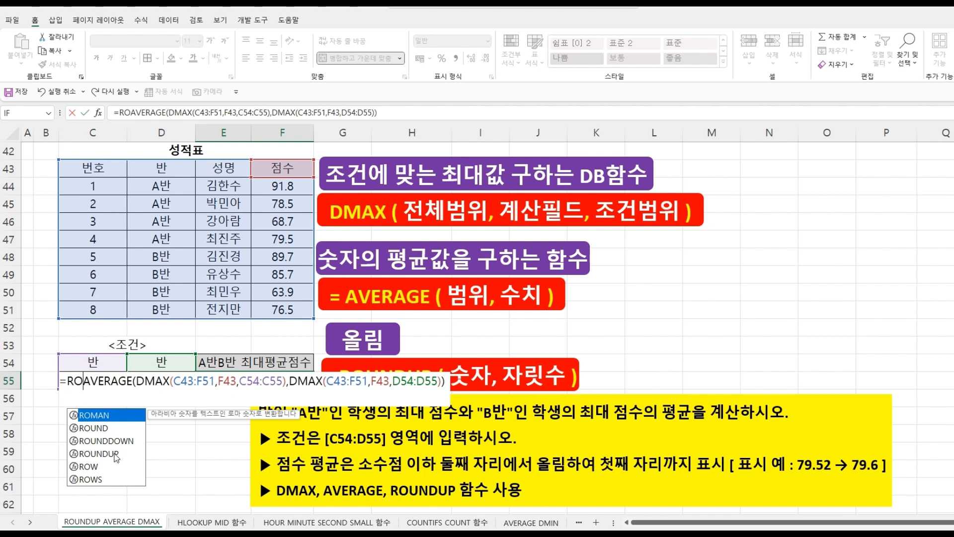
pyautogui.doubleClick(112, 453)
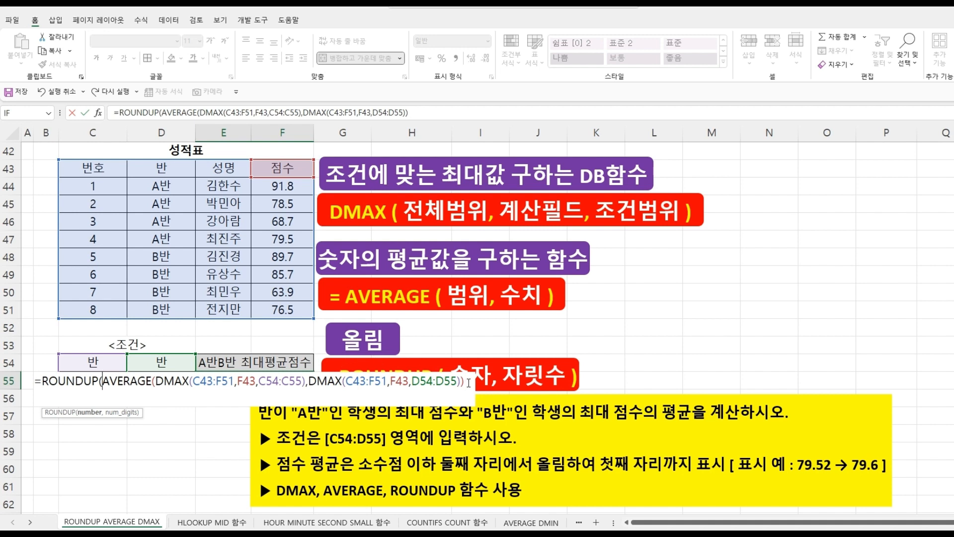
pyautogui.write(',')
pyautogui.write('1)')
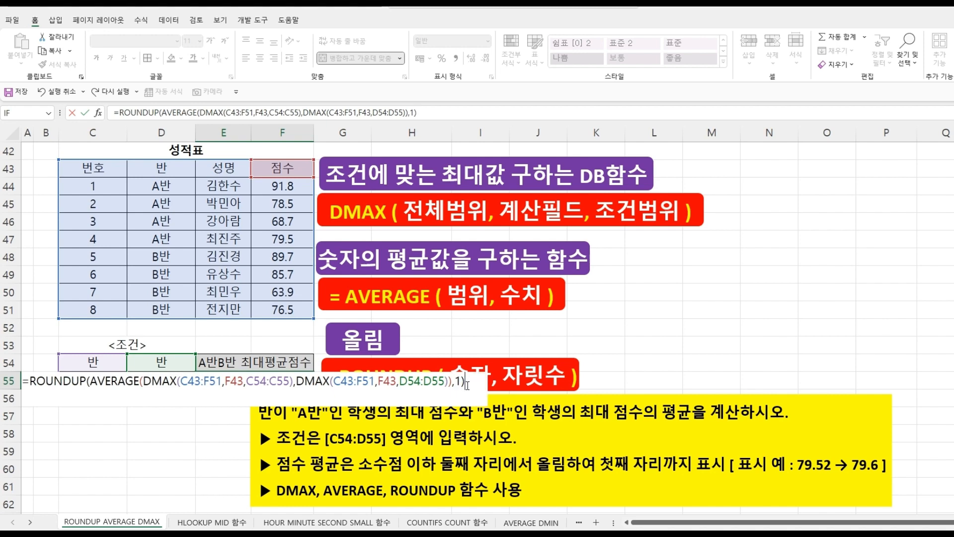
pyautogui.press('Return')
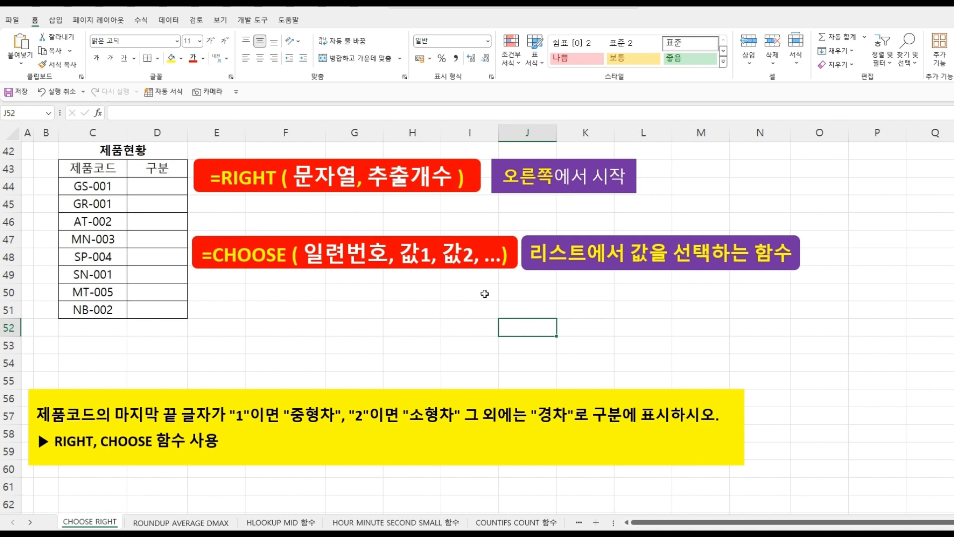
# - Enter =RIGHT(C44,1) in D44 of the CHOOSE RIGHT sheet to extract the product code's last character
pyautogui.click(157, 190)
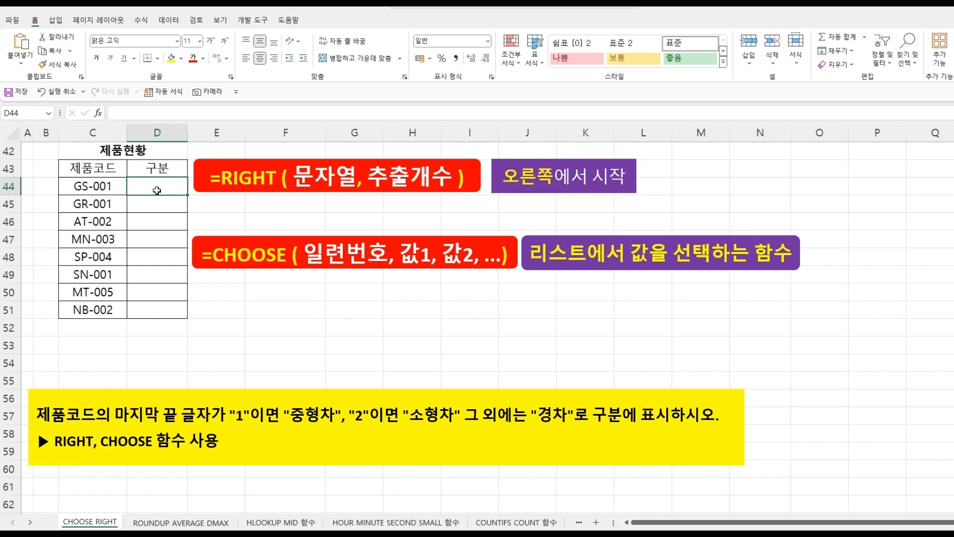
pyautogui.write('=')
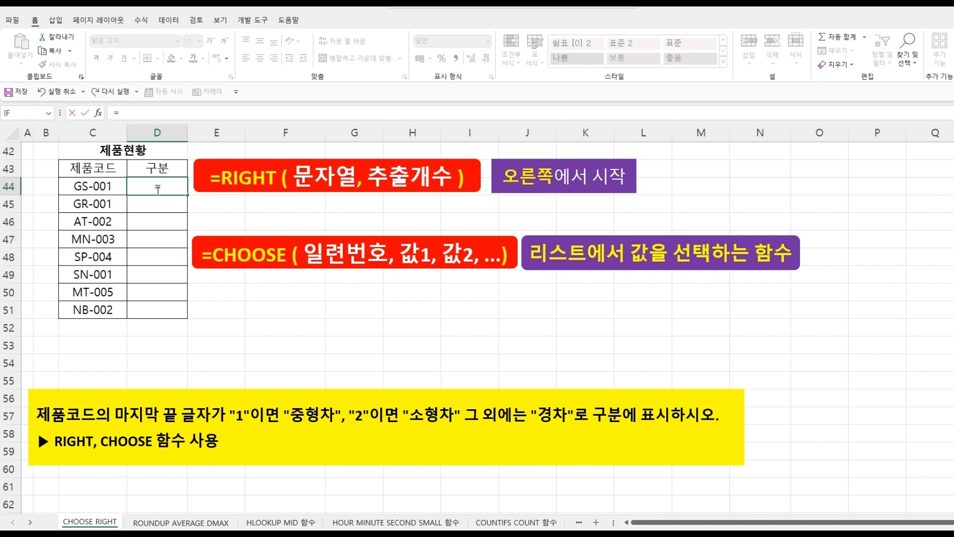
pyautogui.write('RI')
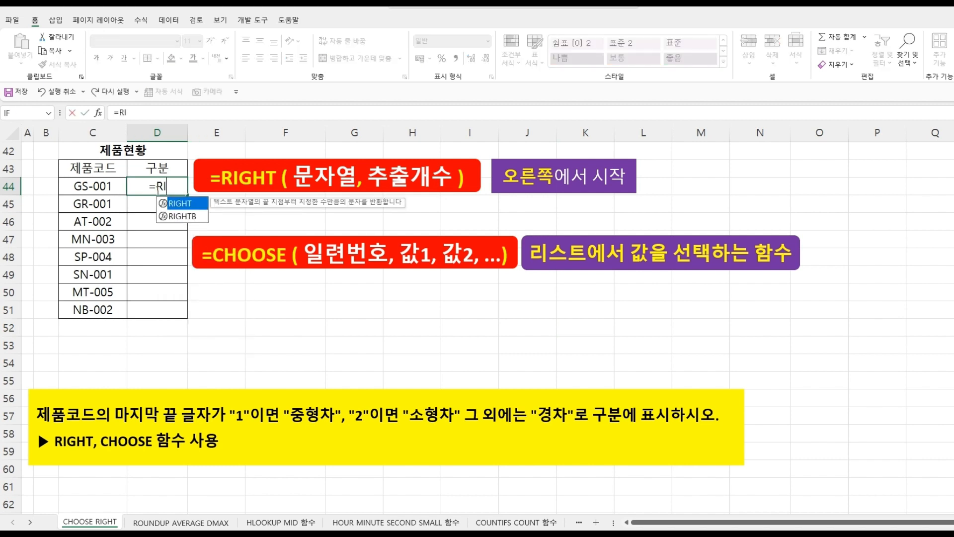
pyautogui.doubleClick(185, 203)
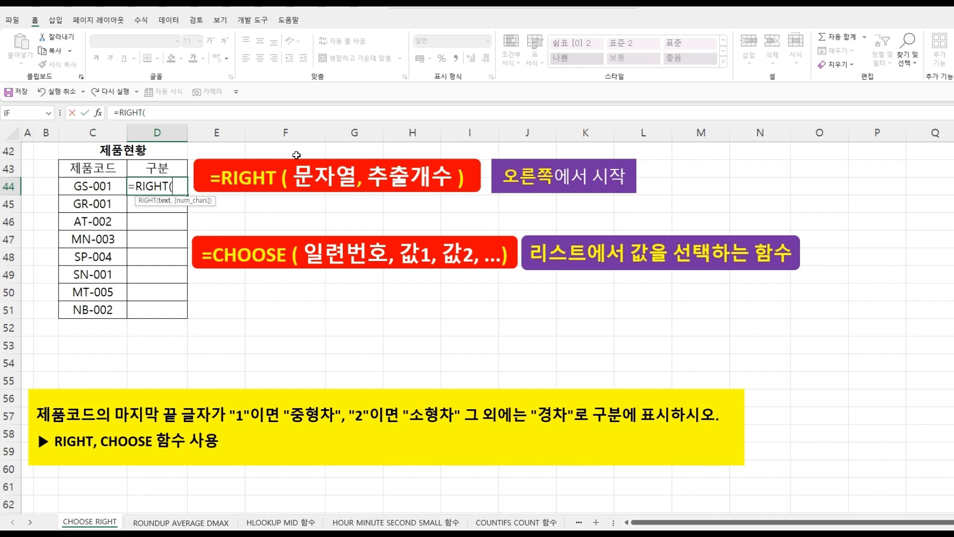
pyautogui.click(98, 186)
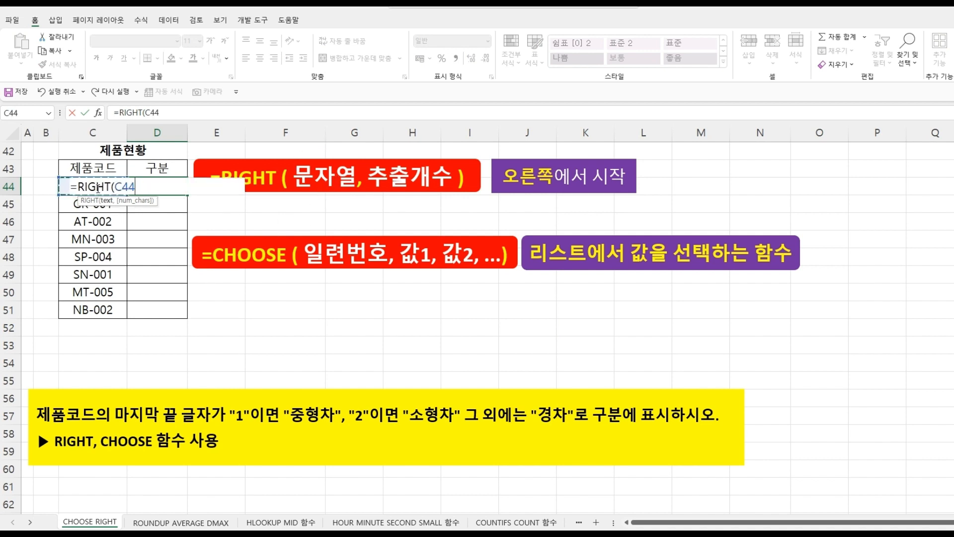
pyautogui.write(',')
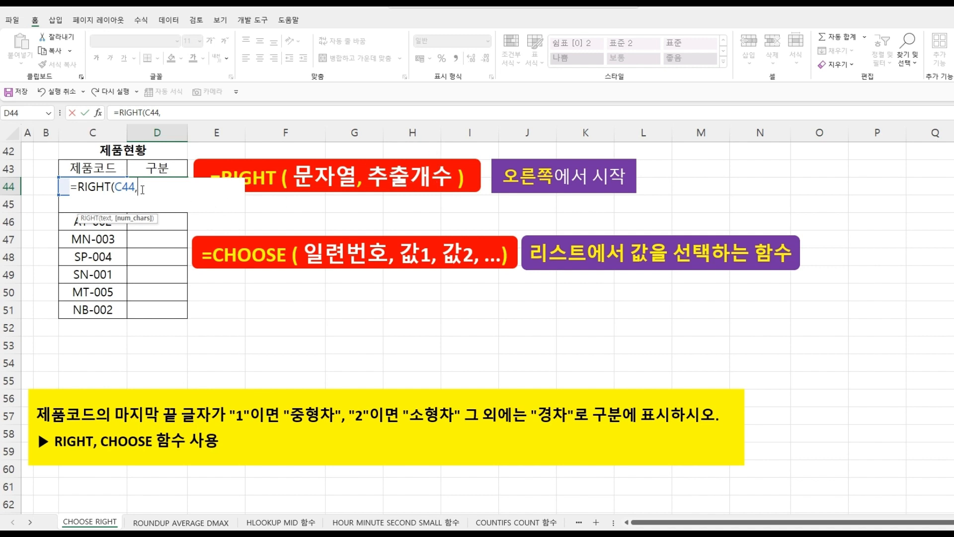
pyautogui.write(')')
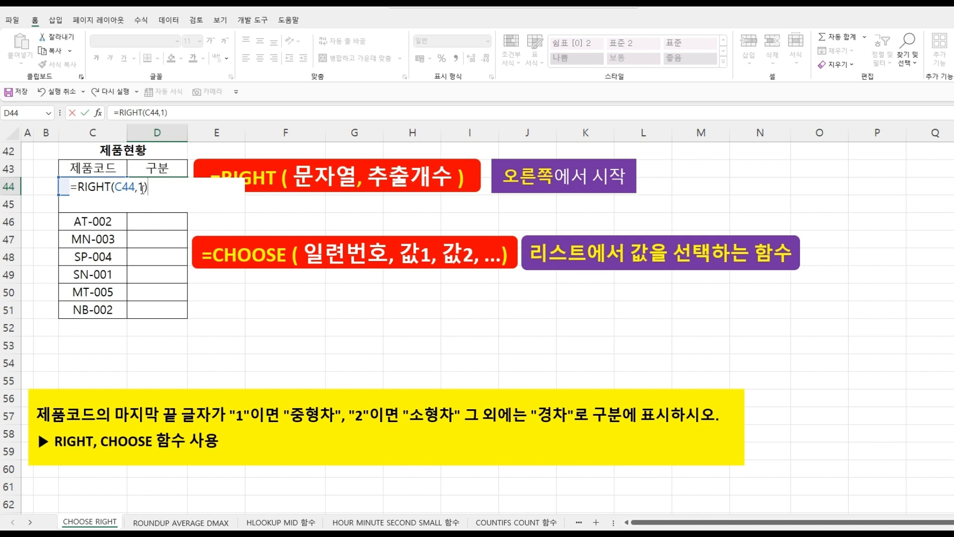
pyautogui.press('Return')
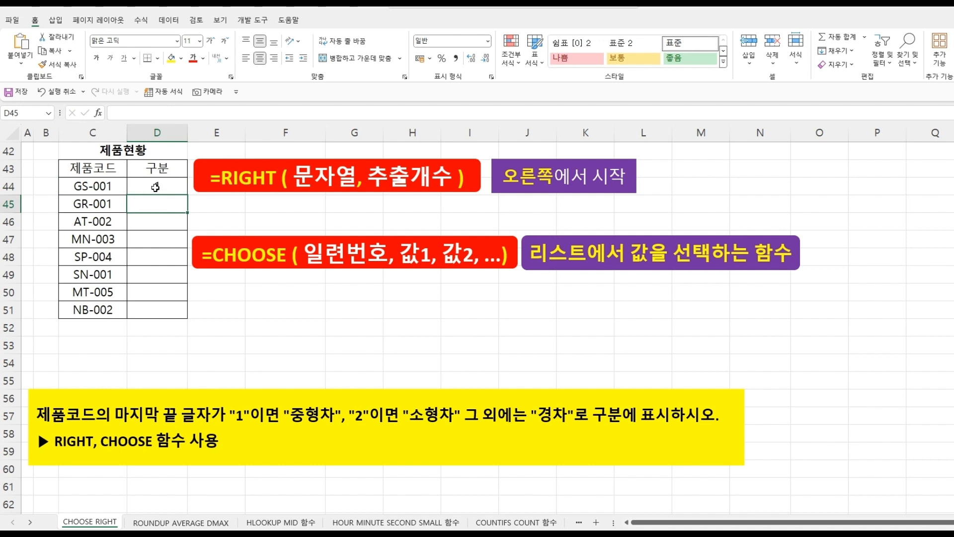
# - Fill the RIGHT formula from D44 down to D51
pyautogui.click(142, 189)
pyautogui.moveTo(187, 197); pyautogui.dragTo(187, 319)
pyautogui.click(184, 333)
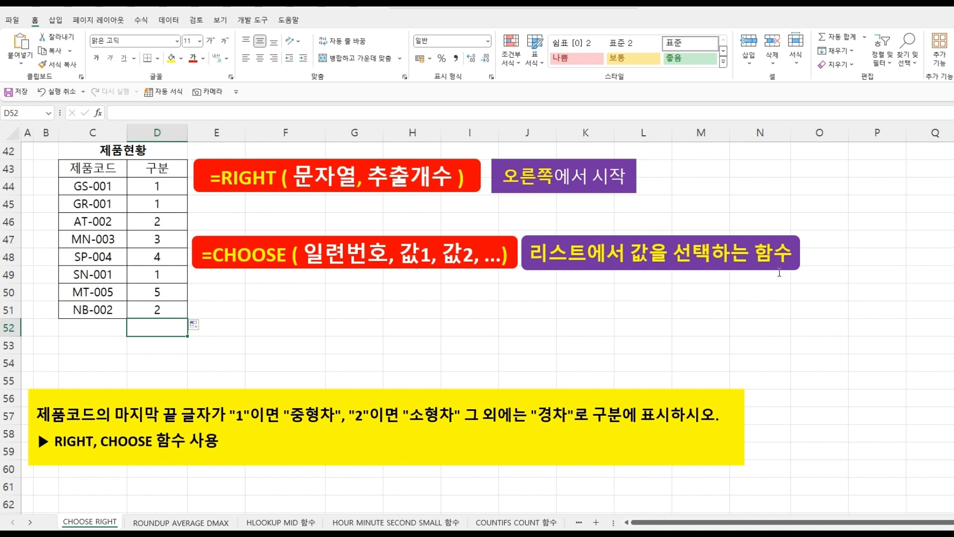
# - Wrap the D44 formula in CHOOSE: =CHOOSE(RIGHT(C44,1),"중형차","소형차")
pyautogui.click(148, 185)
pyautogui.doubleClick(148, 185)
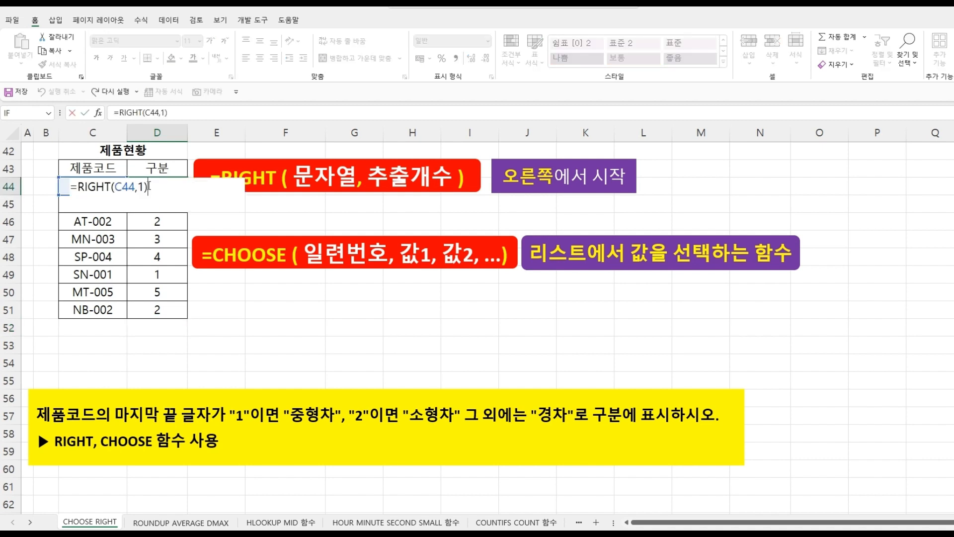
pyautogui.click(79, 188)
pyautogui.write('CHOO')
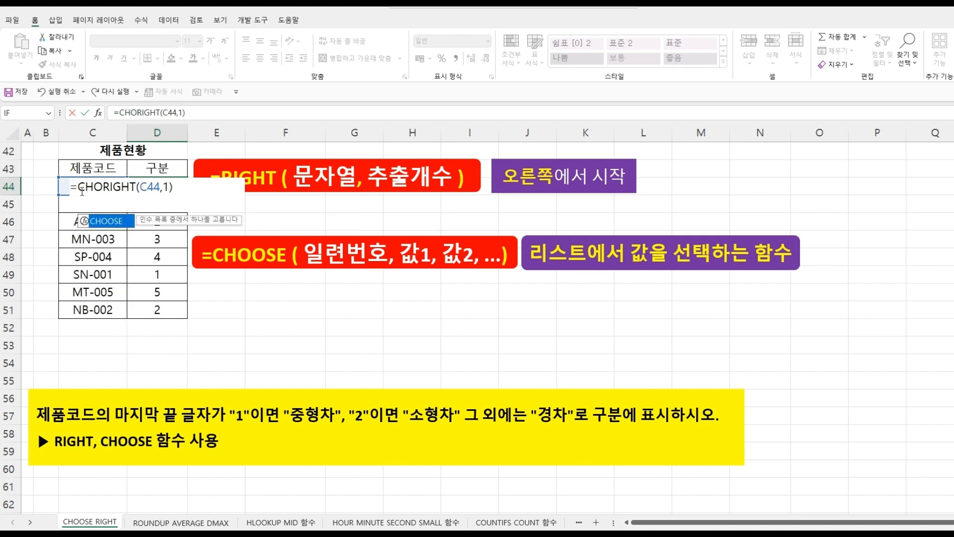
pyautogui.doubleClick(110, 221)
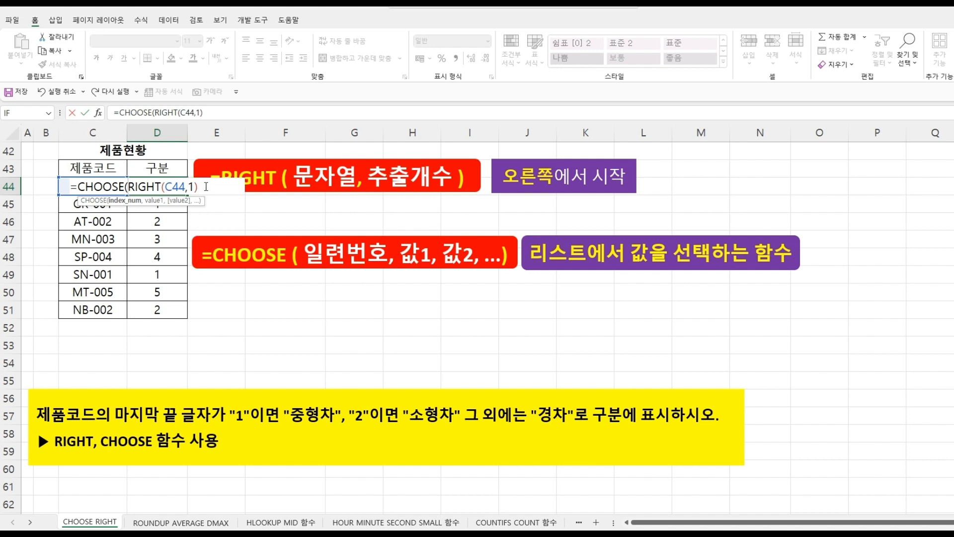
pyautogui.write(',')
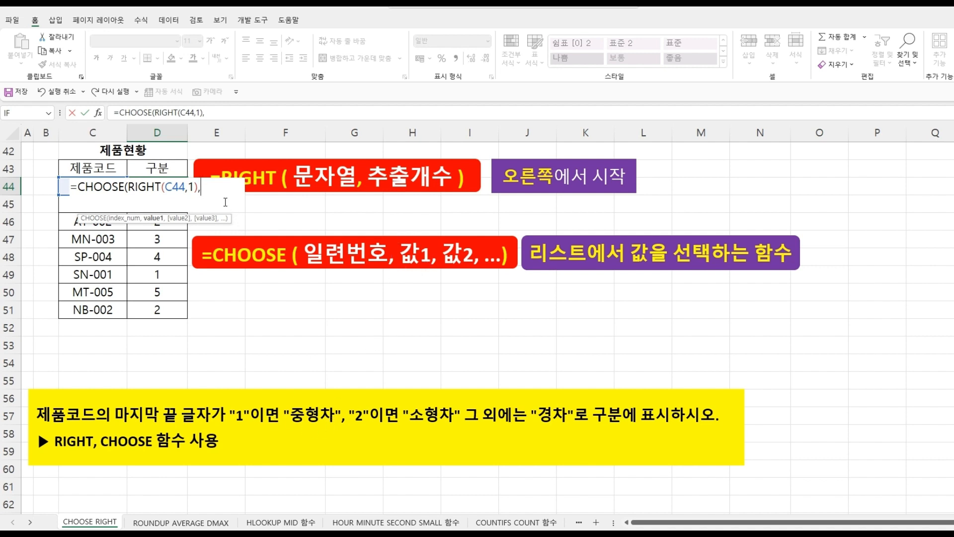
pyautogui.write('"중형차",')
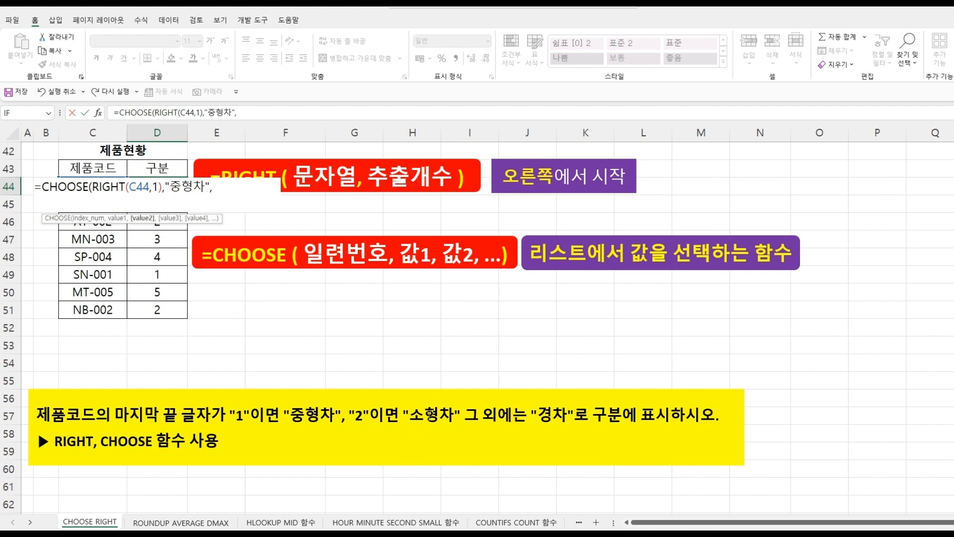
pyautogui.write('"소형차")')
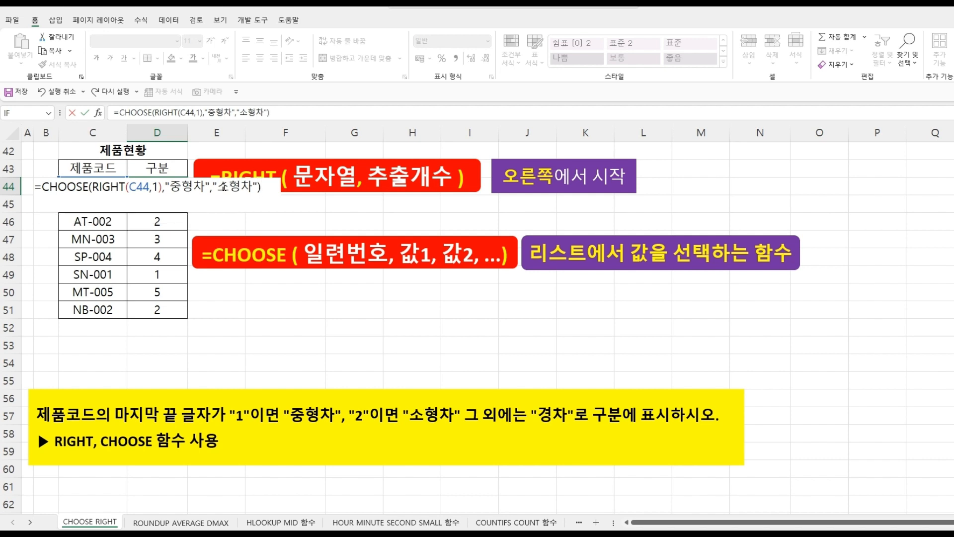
pyautogui.press('Return')
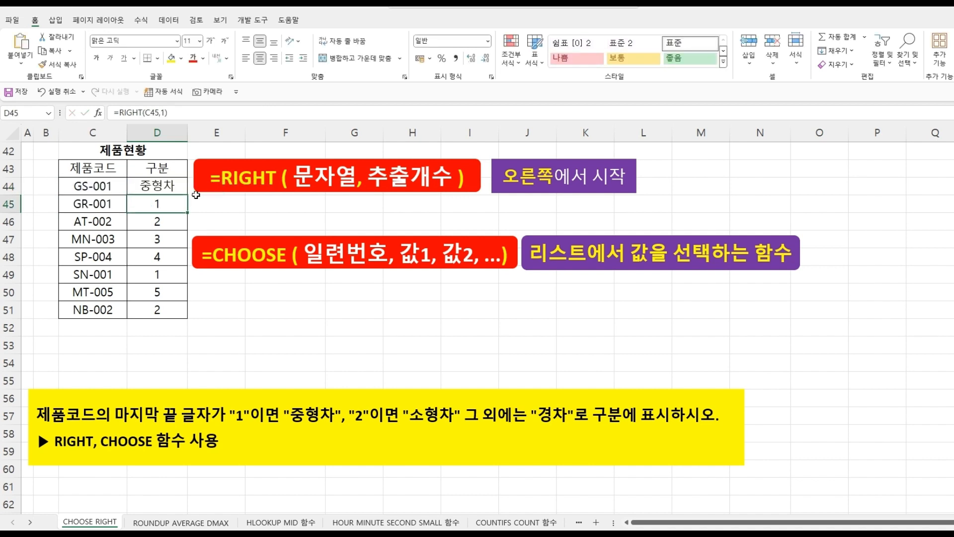
# - Fill the CHOOSE formula from D44 down to D51 and check the codes and results in rows 46 to 50
pyautogui.moveTo(164, 188); pyautogui.dragTo(187, 313)
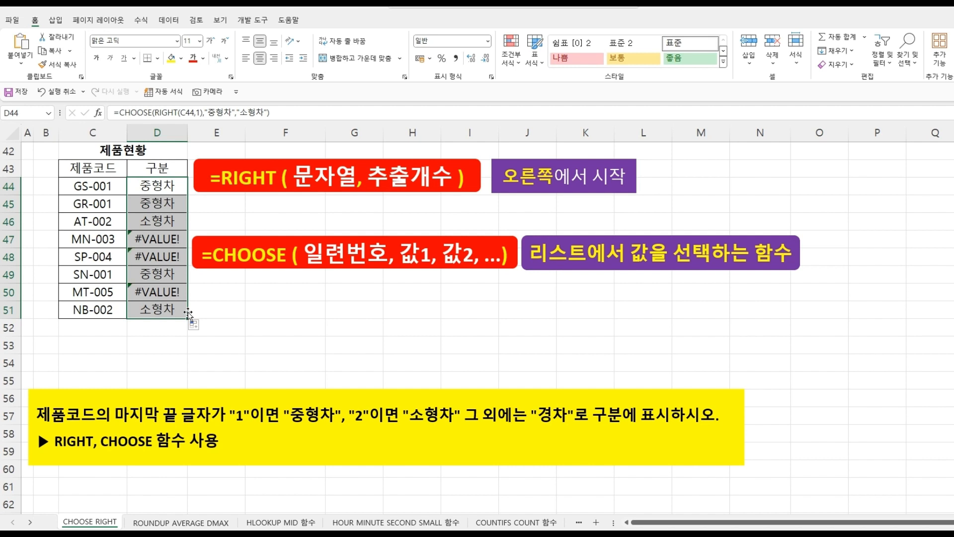
pyautogui.click(158, 187)
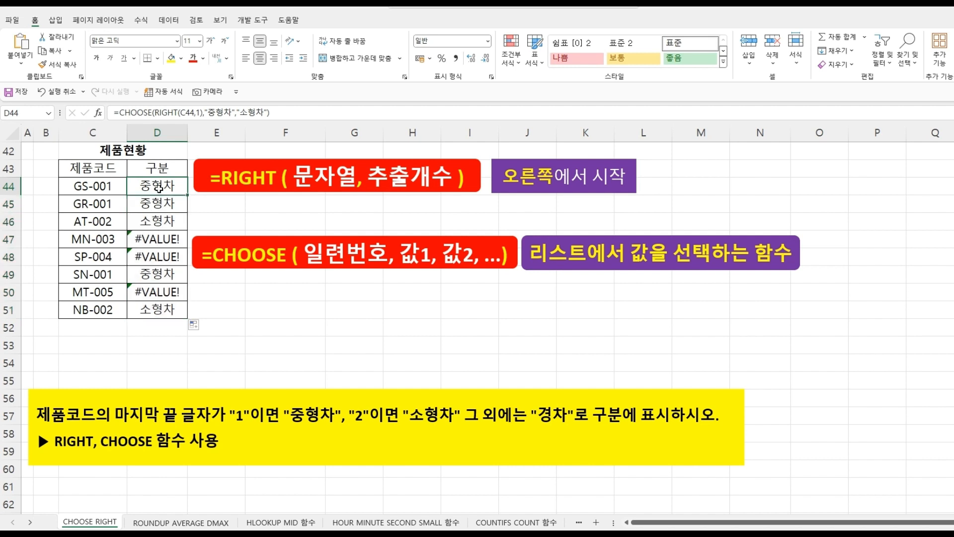
pyautogui.click(153, 223)
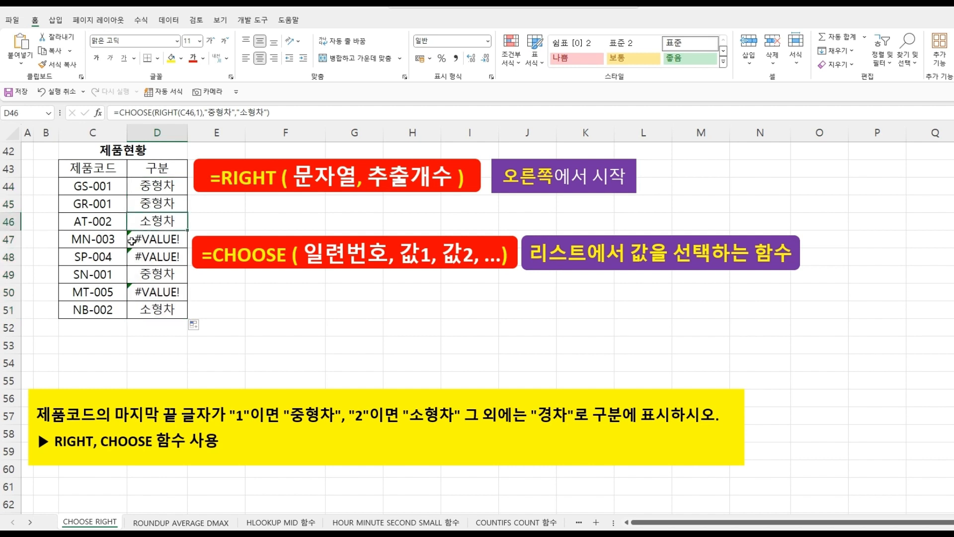
pyautogui.click(116, 241)
pyautogui.click(115, 256)
pyautogui.click(114, 293)
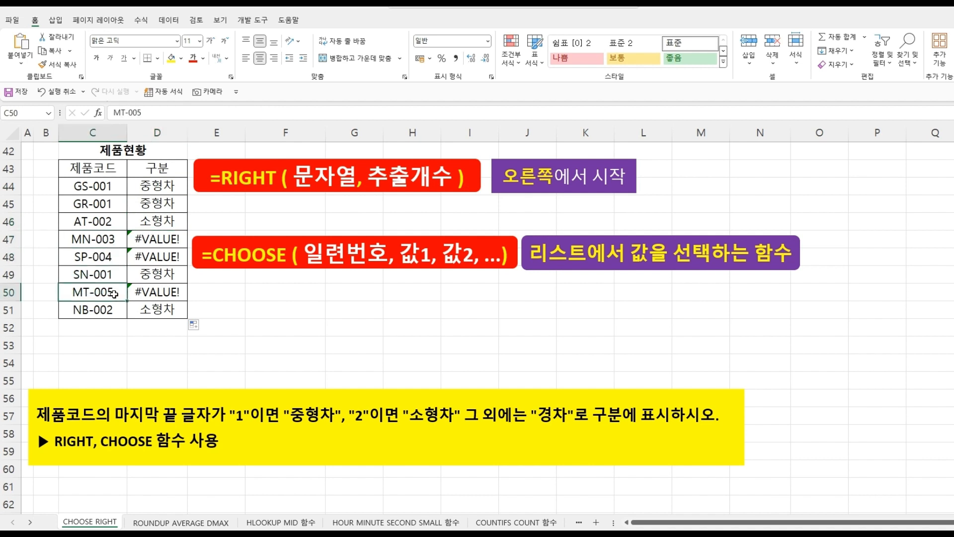
pyautogui.click(157, 241)
pyautogui.click(160, 254)
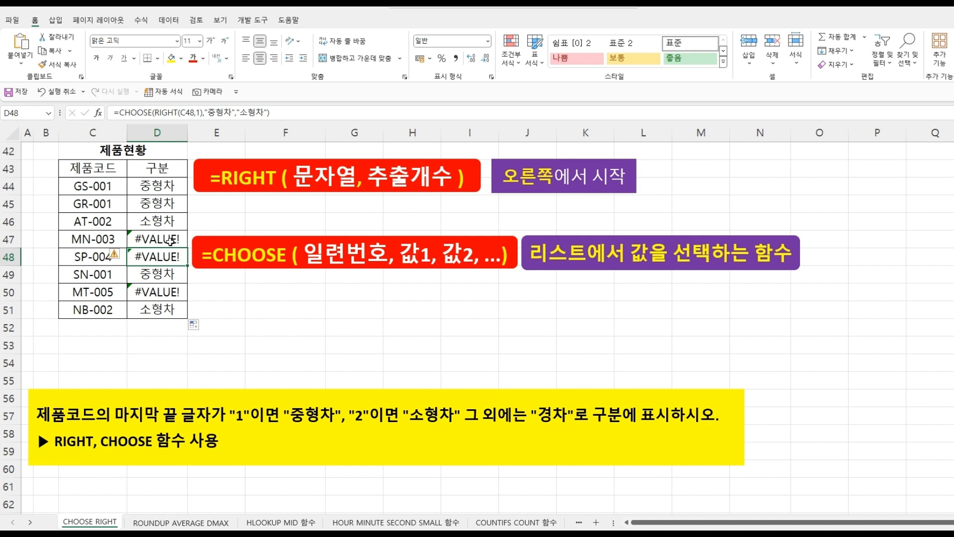
# - Add "경차" as the third, fourth and fifth CHOOSE values in the D44 formula
pyautogui.doubleClick(163, 182)
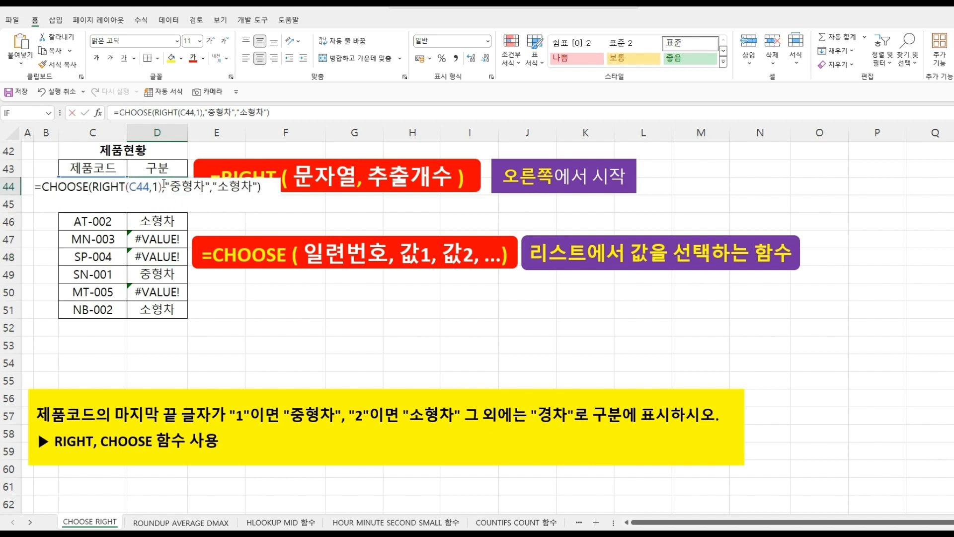
pyautogui.click(257, 188)
pyautogui.write(',')
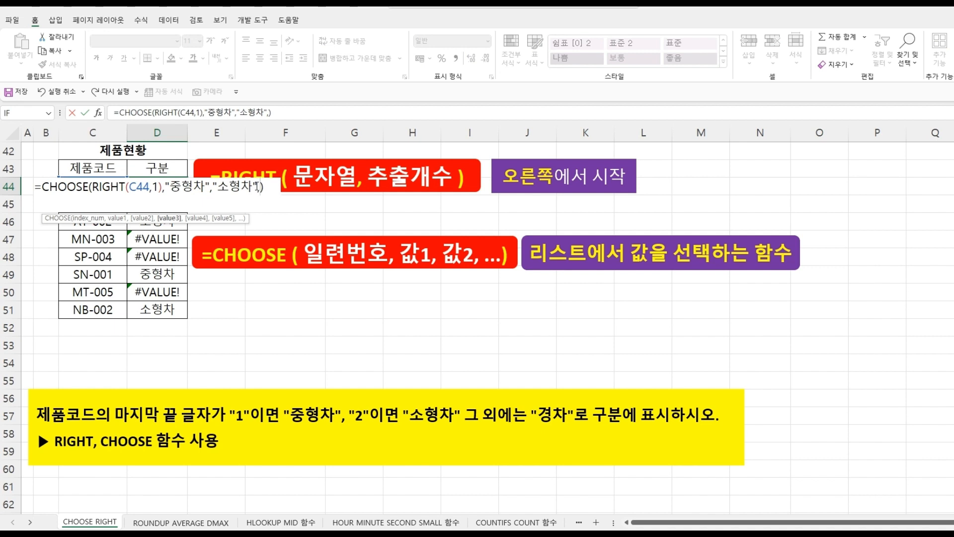
pyautogui.write('"경차",')
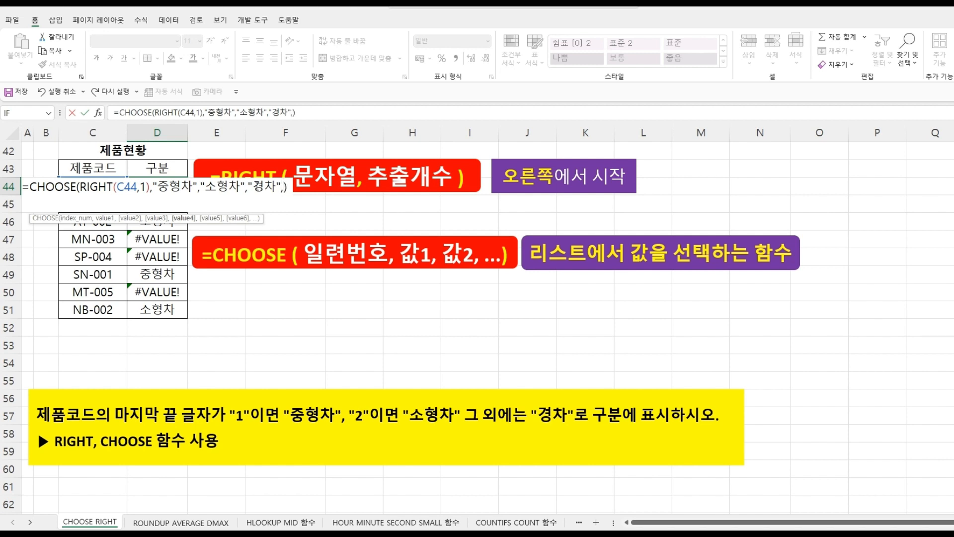
pyautogui.write('"경차",')
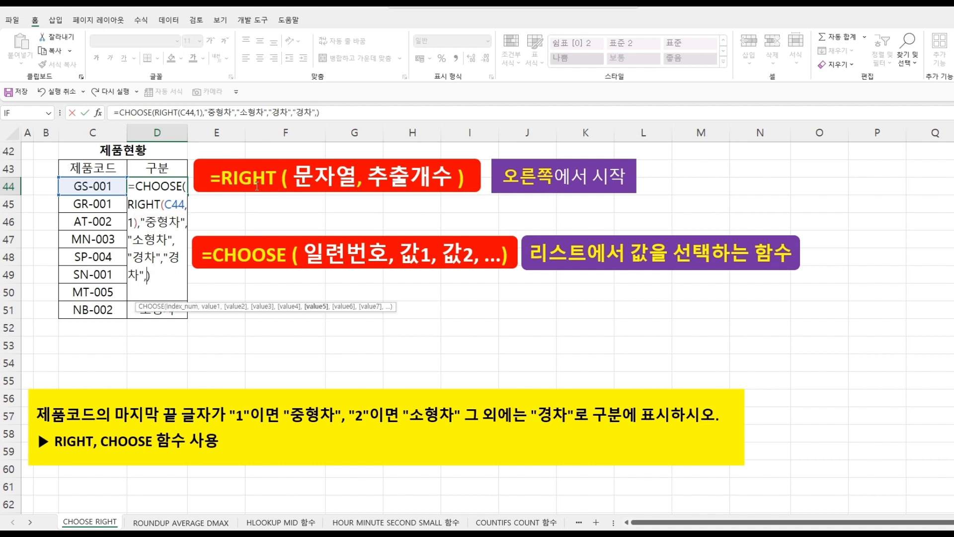
pyautogui.write('"경차')
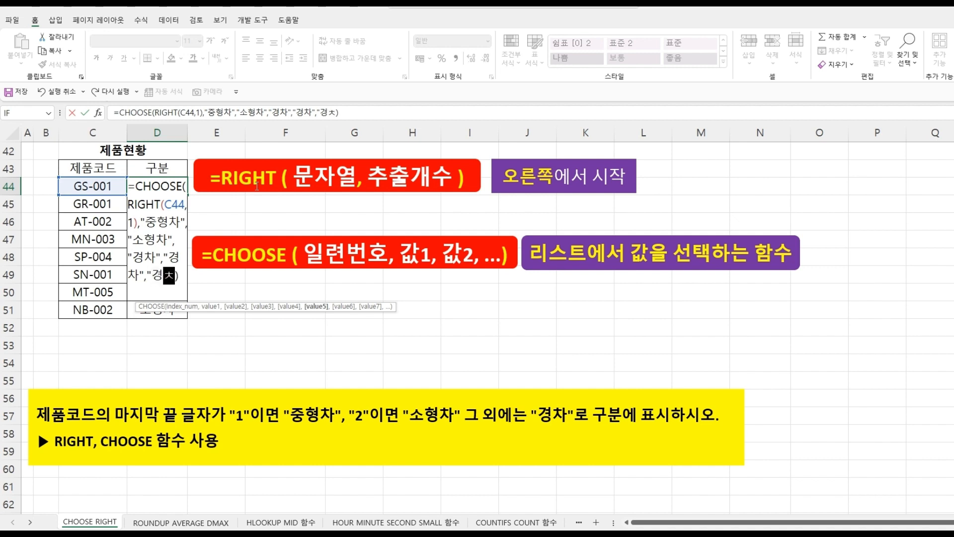
pyautogui.write('"')
pyautogui.press('Return')
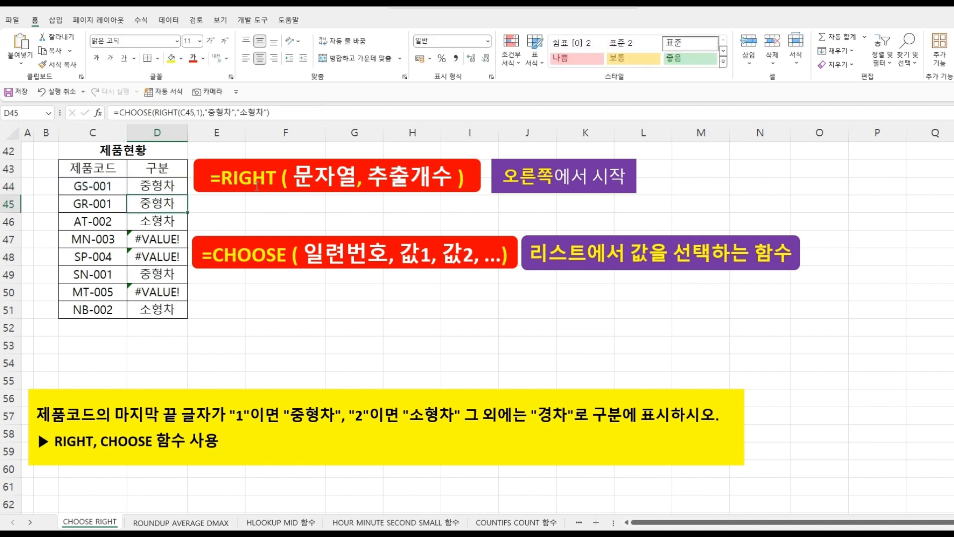
# - Fill the updated CHOOSE formula from D44 down to D51 and check the results in rows 47 to 50
pyautogui.click(171, 182)
pyautogui.moveTo(189, 194); pyautogui.dragTo(181, 314)
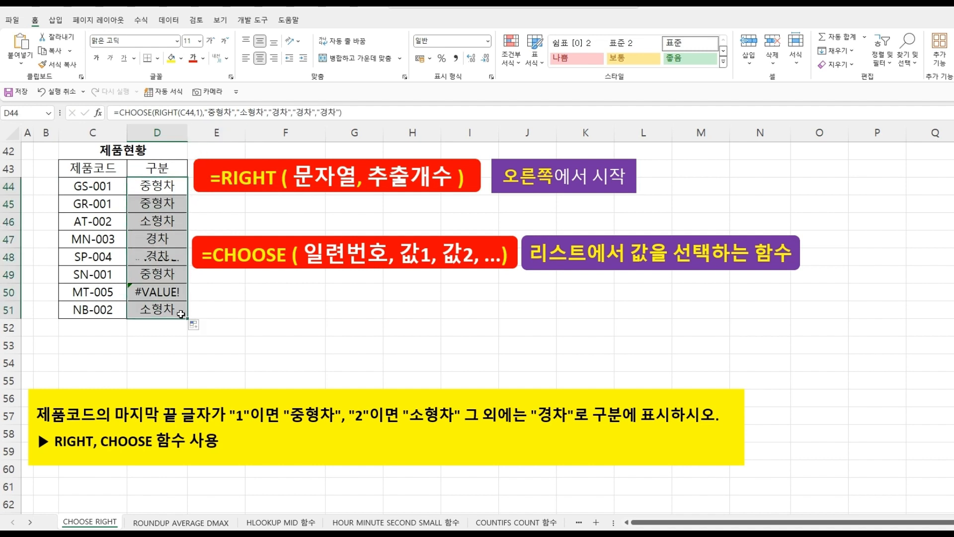
pyautogui.click(118, 239)
pyautogui.click(141, 241)
pyautogui.click(116, 259)
pyautogui.click(136, 257)
pyautogui.click(117, 292)
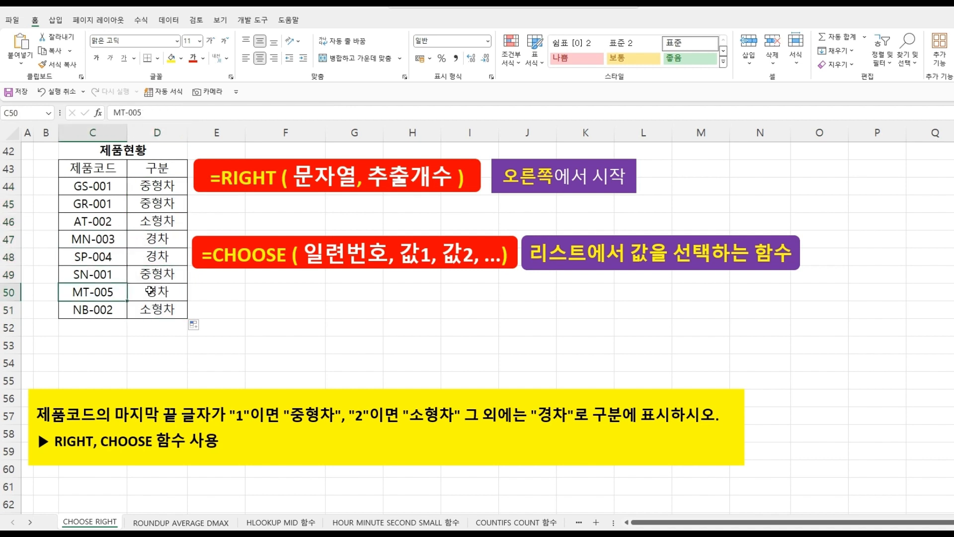
pyautogui.click(150, 292)
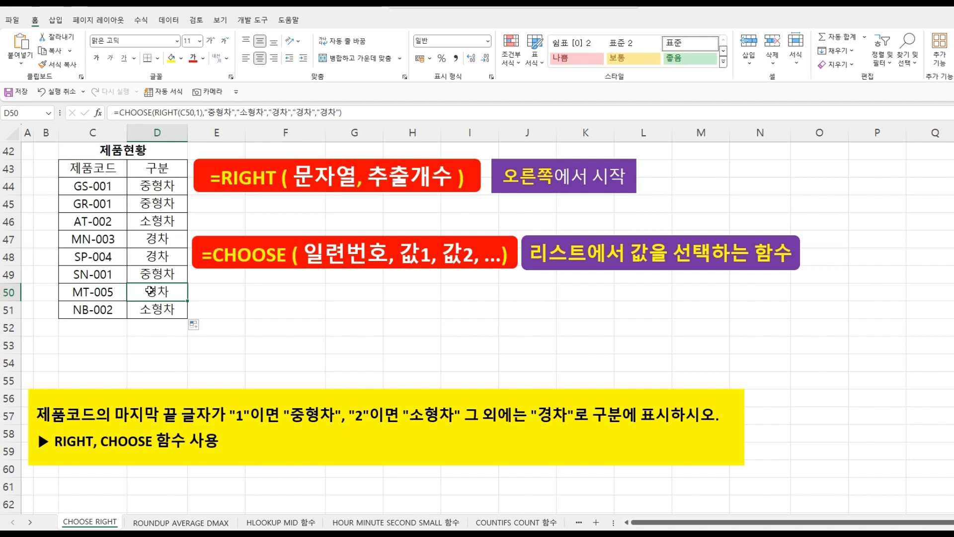
pyautogui.click(443, 308)
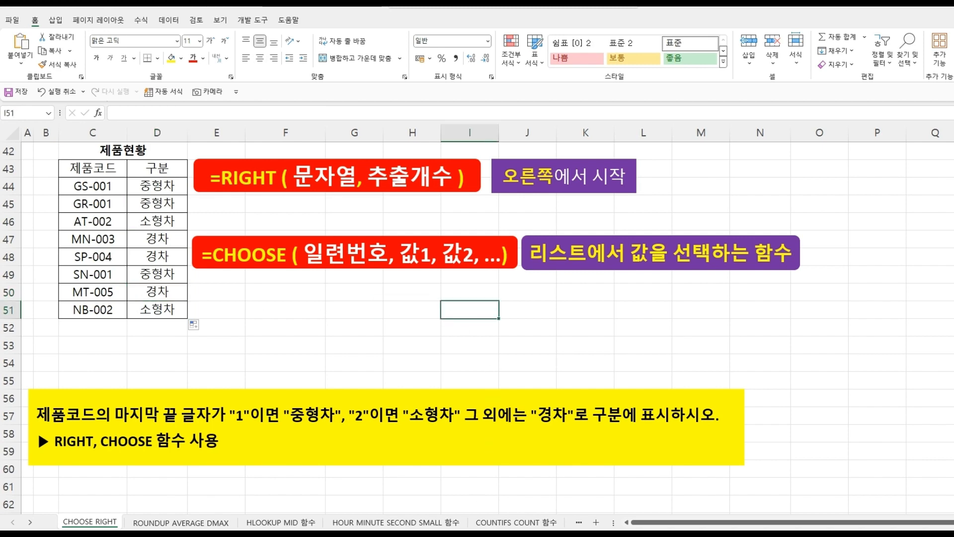
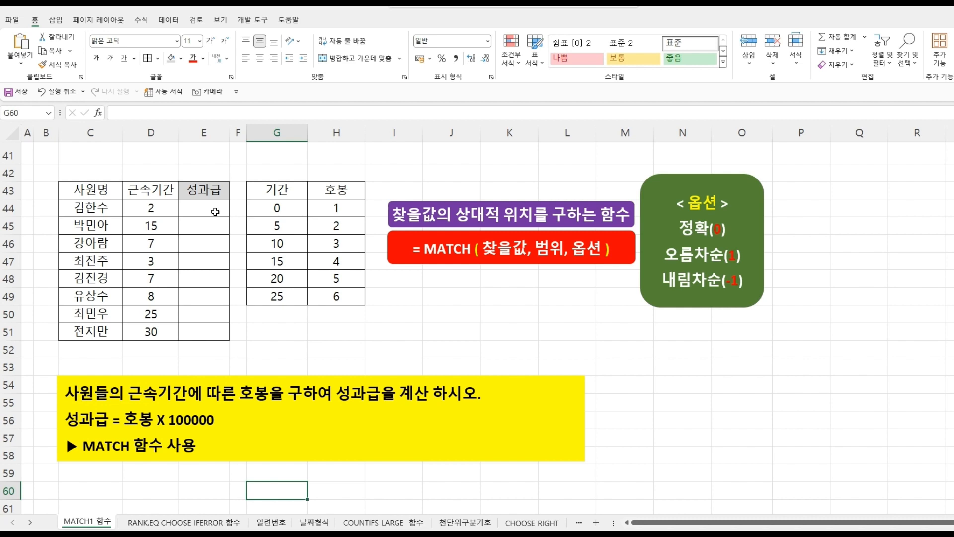
# - Enter =MATCH(D44,$G$44:$G$49,1) in E44 to find the pay step for the first employee's tenure
pyautogui.click(215, 212)
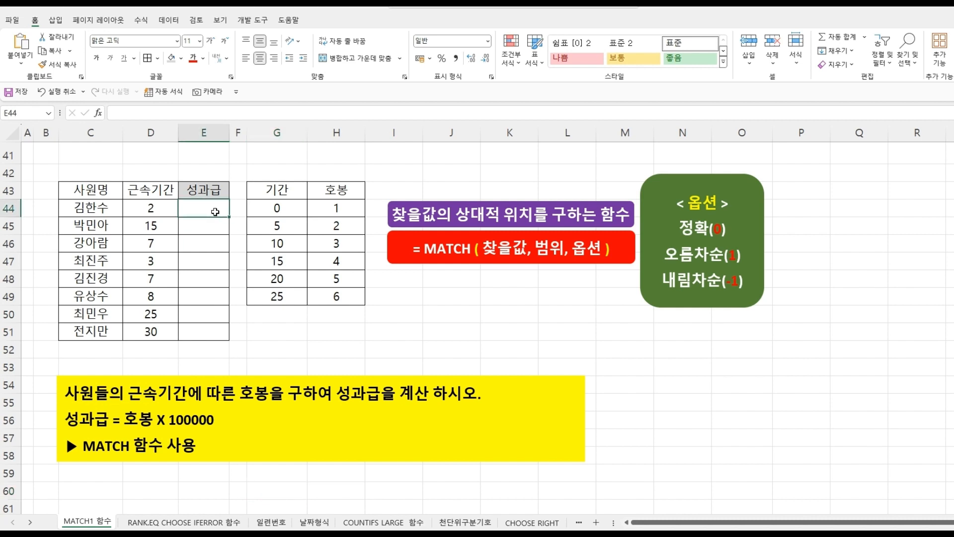
pyautogui.write('=')
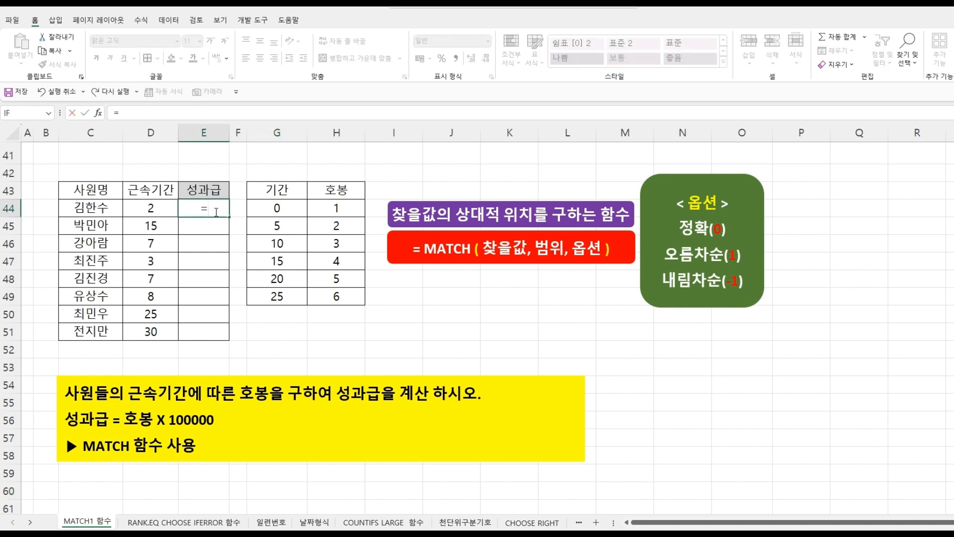
pyautogui.write('MAT')
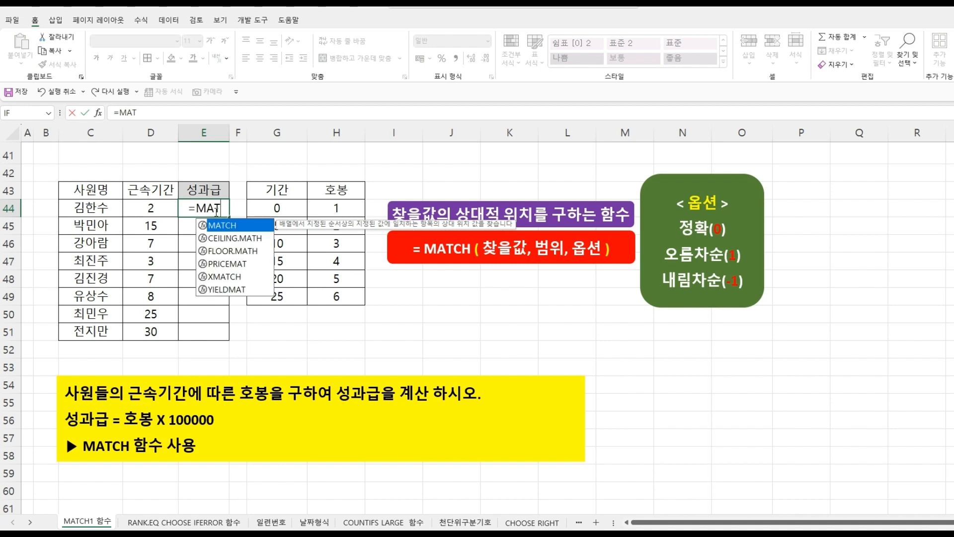
pyautogui.press('Tab')
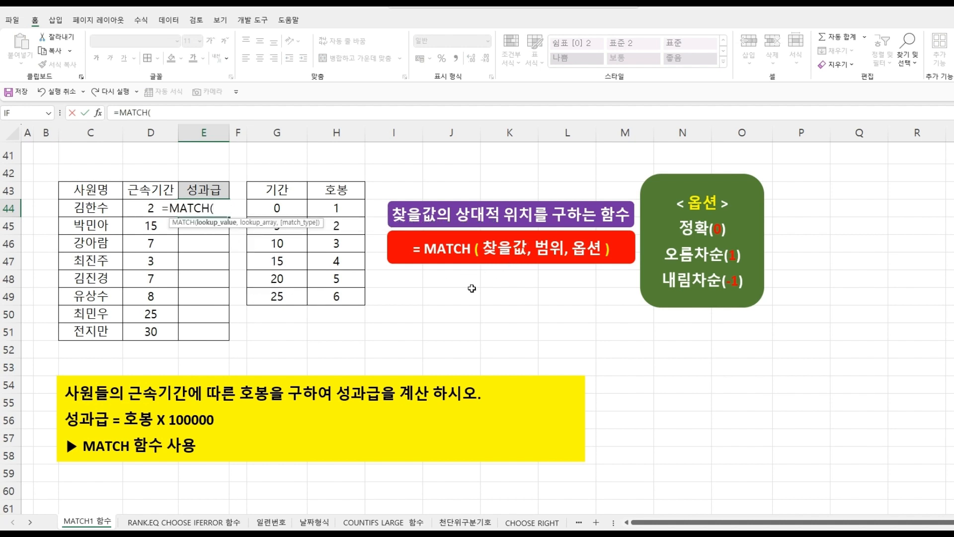
pyautogui.click(151, 209)
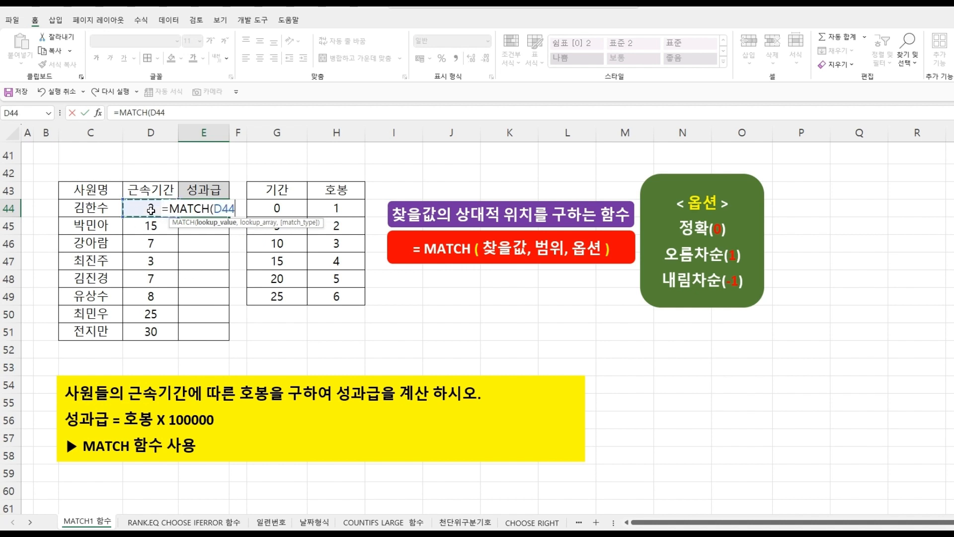
pyautogui.write(',')
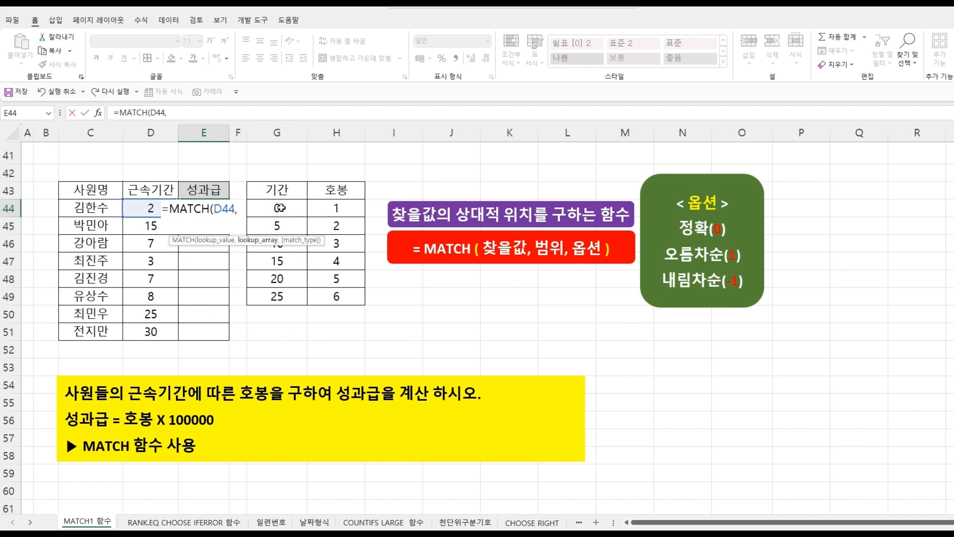
pyautogui.moveTo(280, 208); pyautogui.dragTo(282, 292)
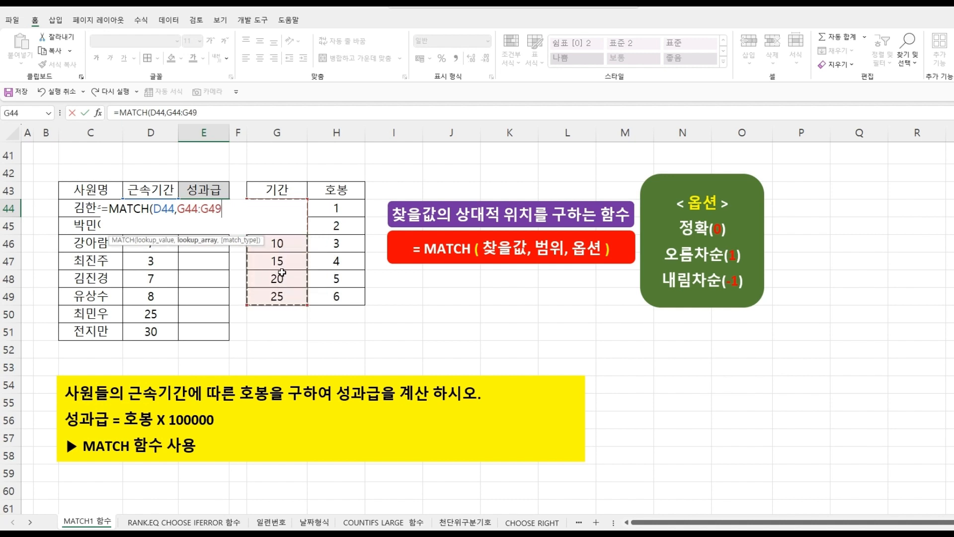
pyautogui.press('F4')
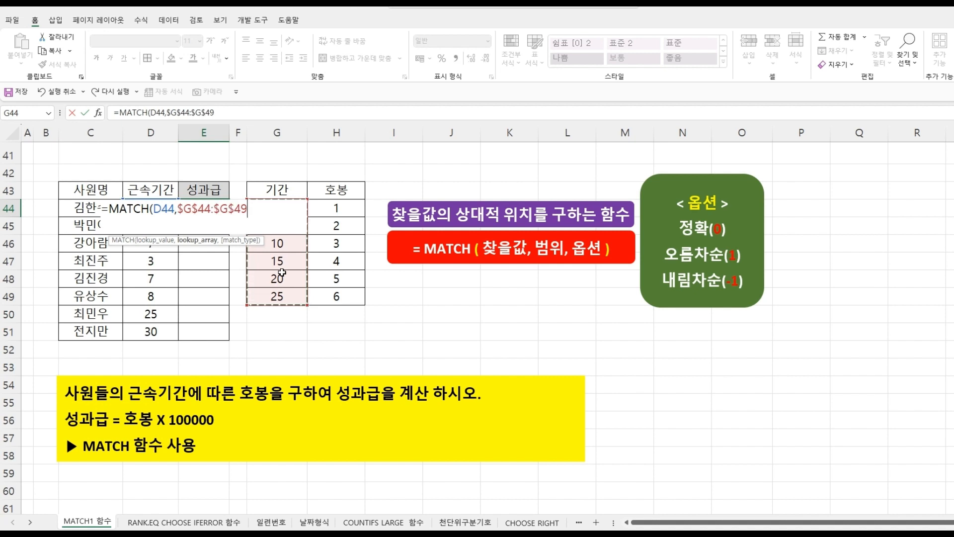
pyautogui.write(',')
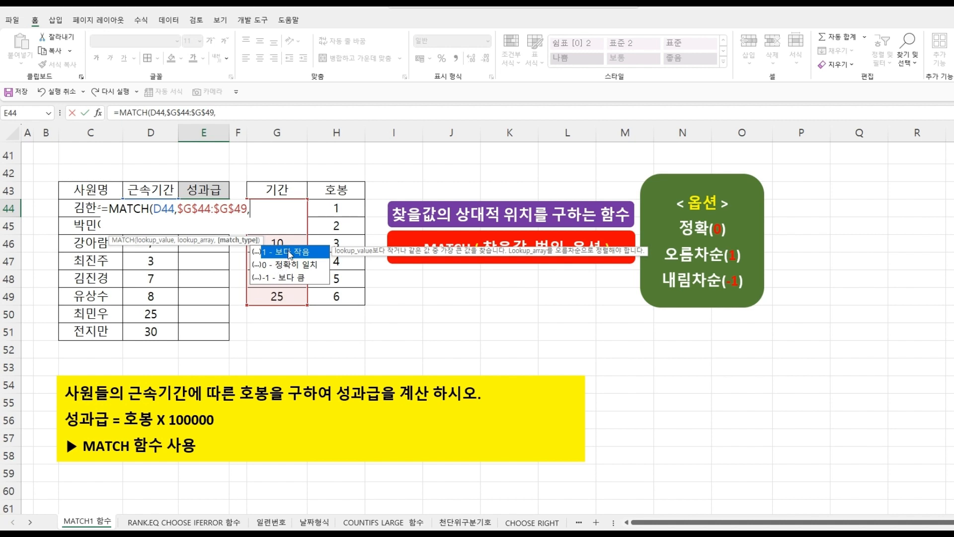
pyautogui.doubleClick(289, 251)
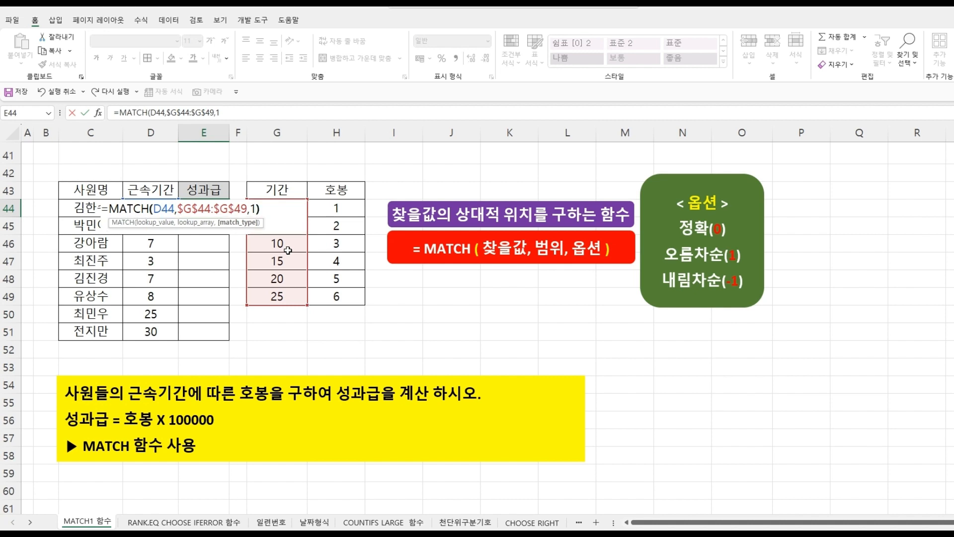
pyautogui.write(')')
pyautogui.press('Return')
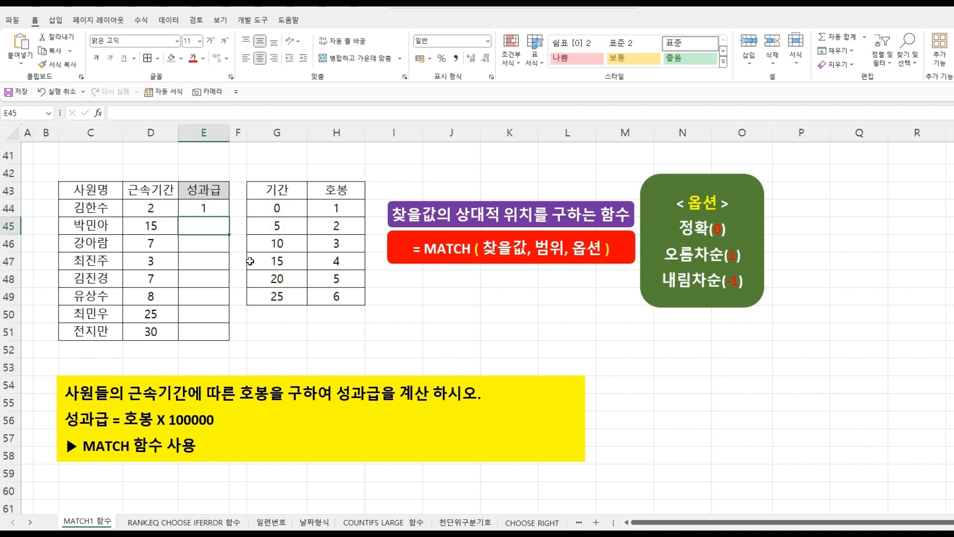
# - Fill the MATCH formula from E44 down to E51
pyautogui.click(201, 208)
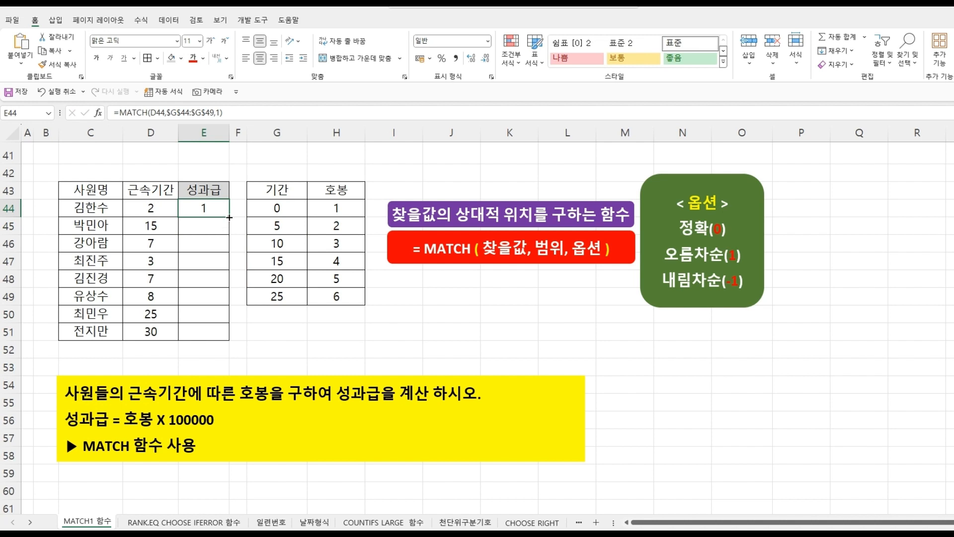
pyautogui.moveTo(228, 217); pyautogui.dragTo(222, 336)
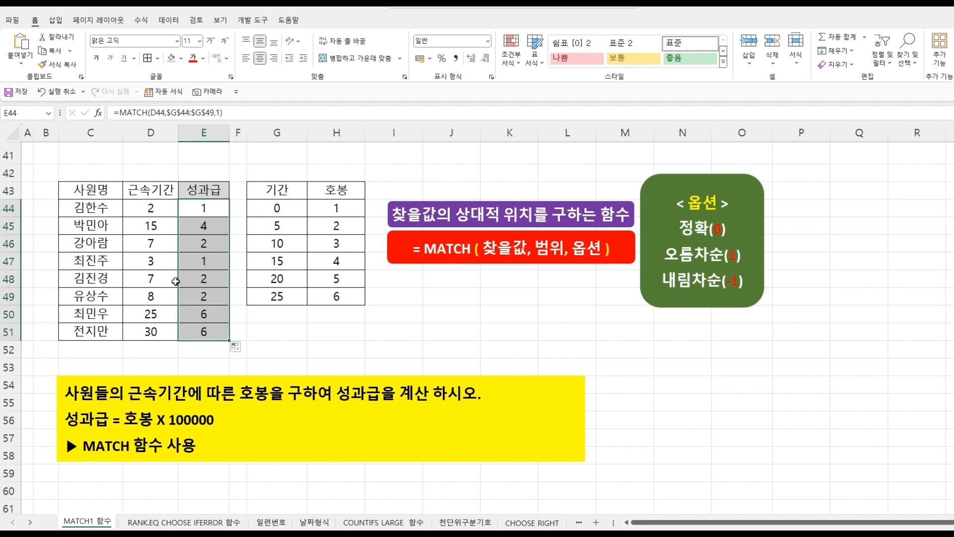
# - Check the tenure values and the 기간/호봉 lookup table entries against the MATCH results
pyautogui.click(159, 211)
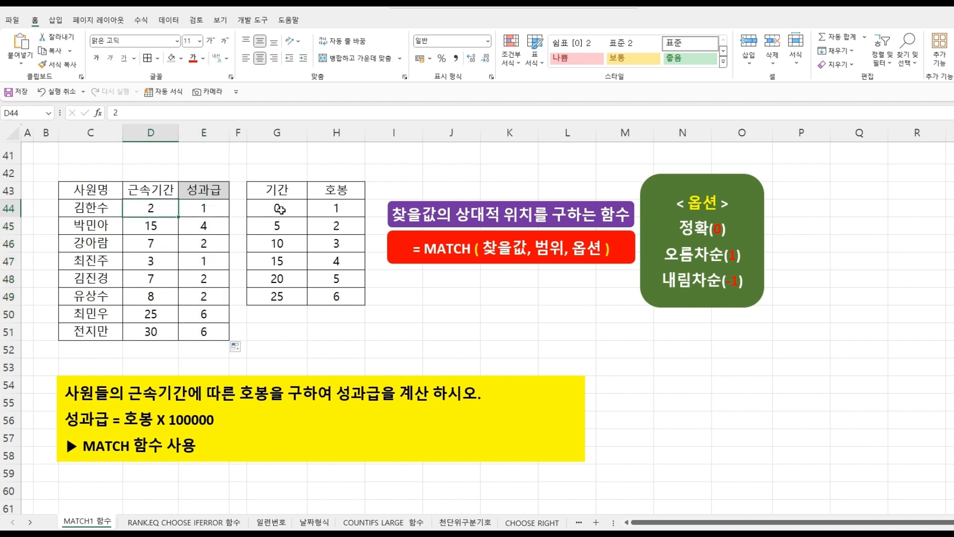
pyautogui.click(280, 209)
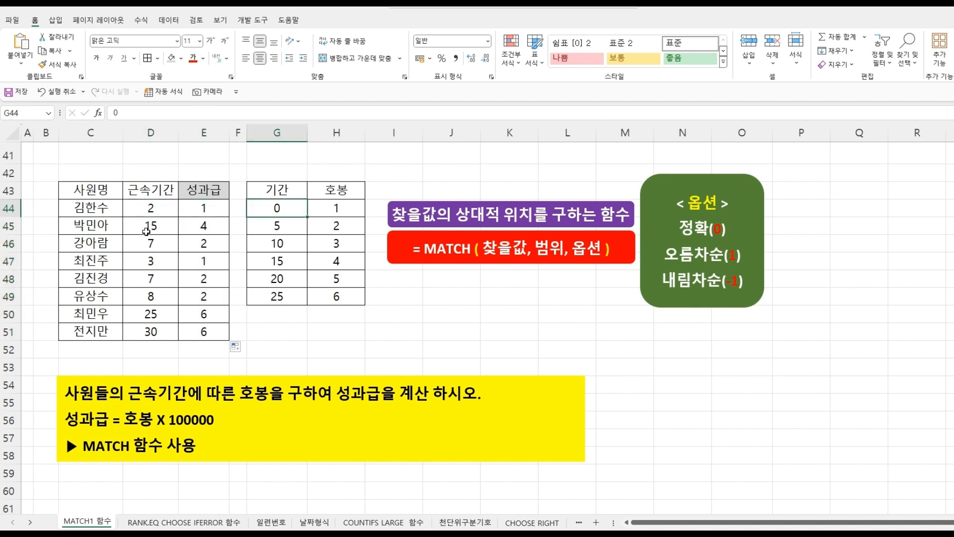
pyautogui.click(152, 245)
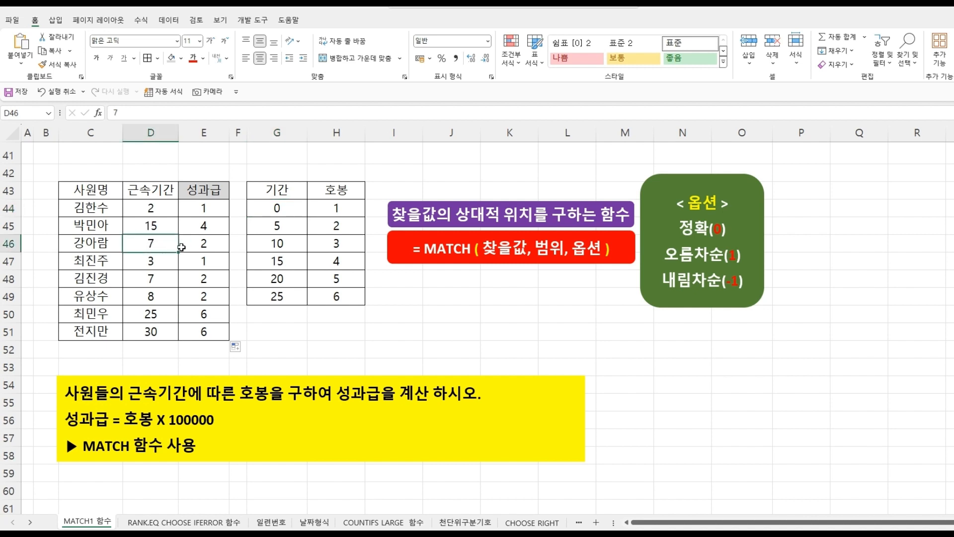
pyautogui.click(277, 230)
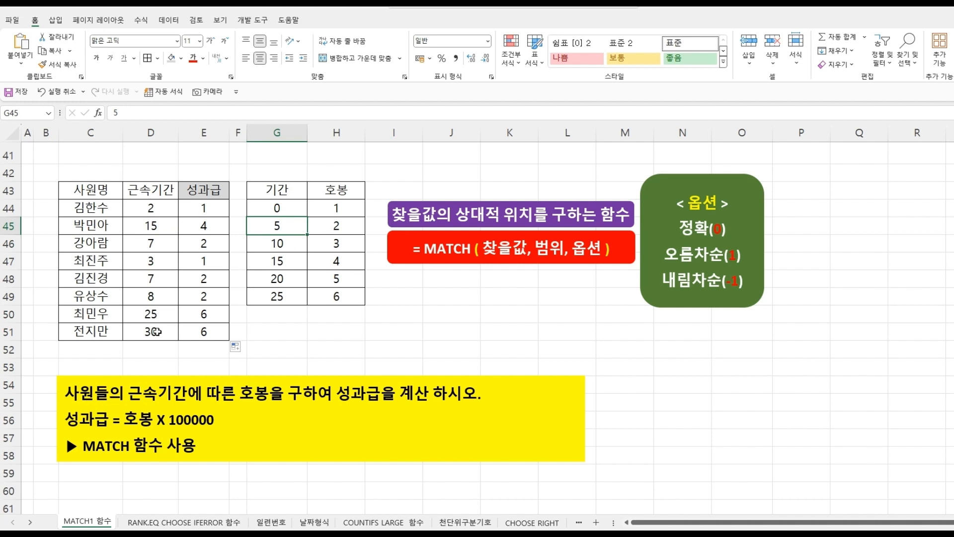
pyautogui.click(156, 331)
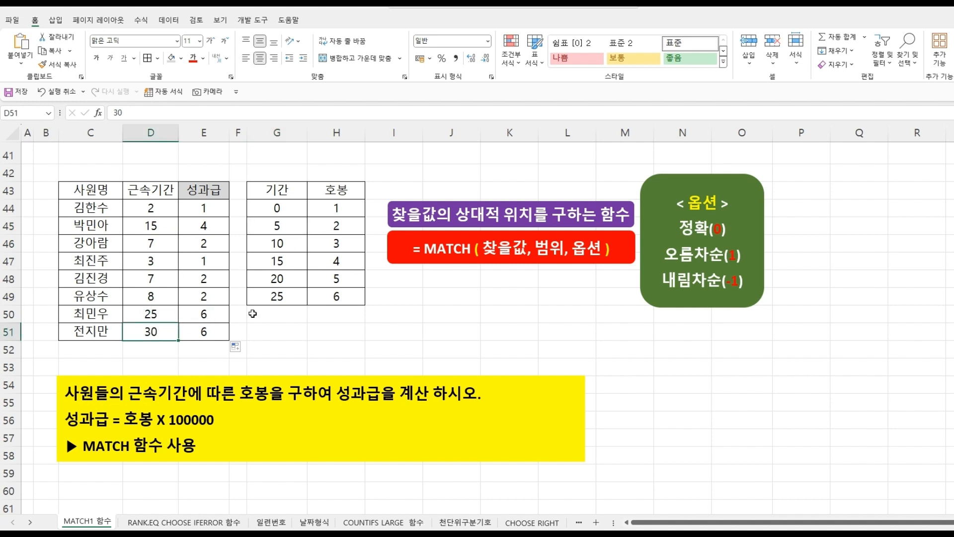
pyautogui.click(279, 296)
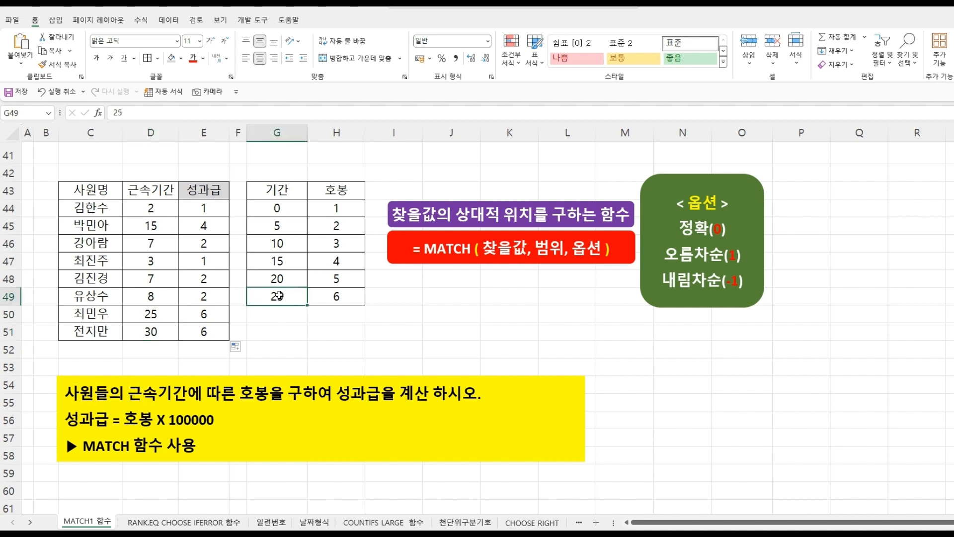
pyautogui.click(317, 295)
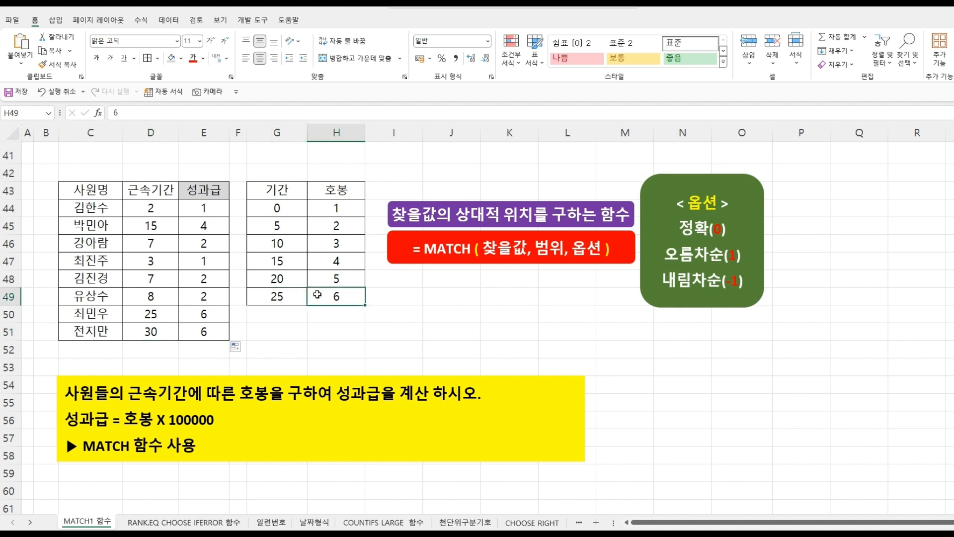
# - Extend the E44 formula to multiply the MATCH result by 100000
pyautogui.click(188, 209)
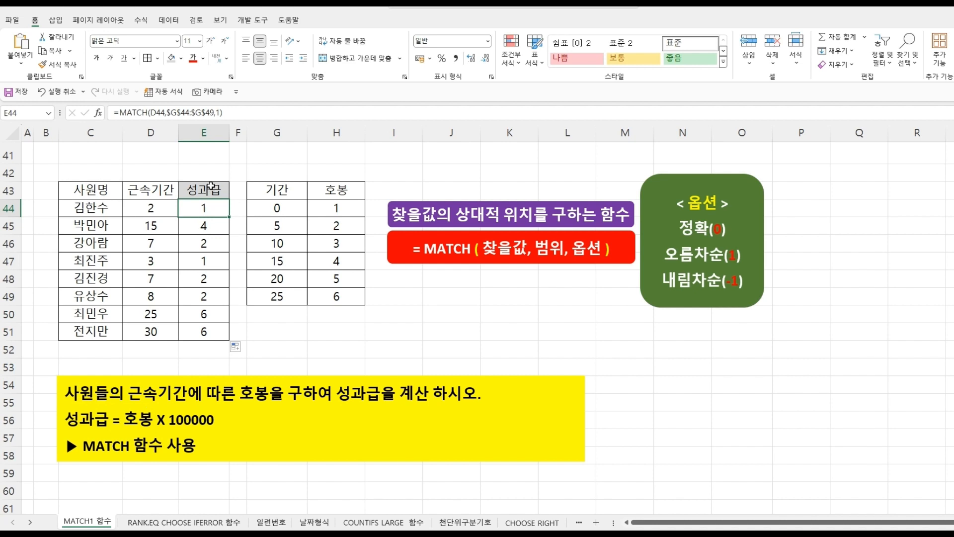
pyautogui.click(235, 116)
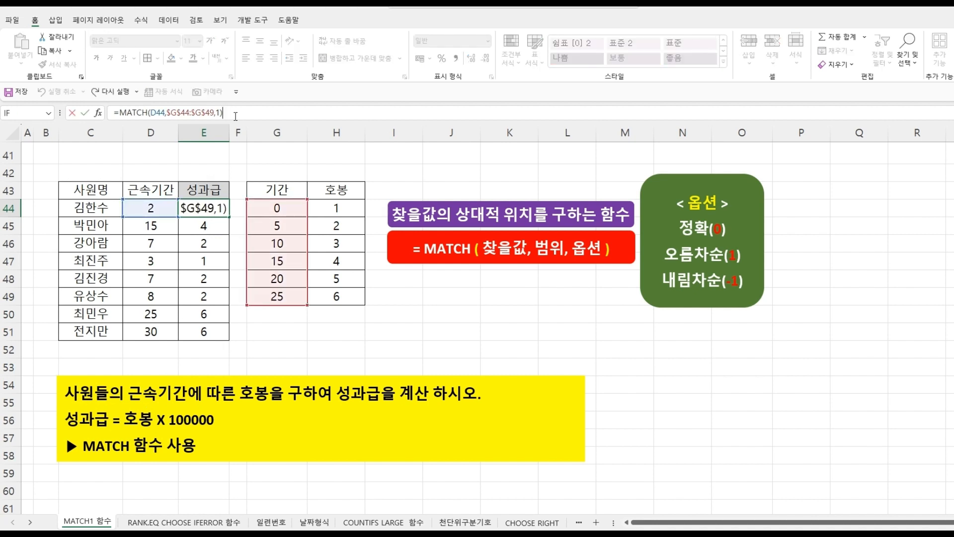
pyautogui.write('*')
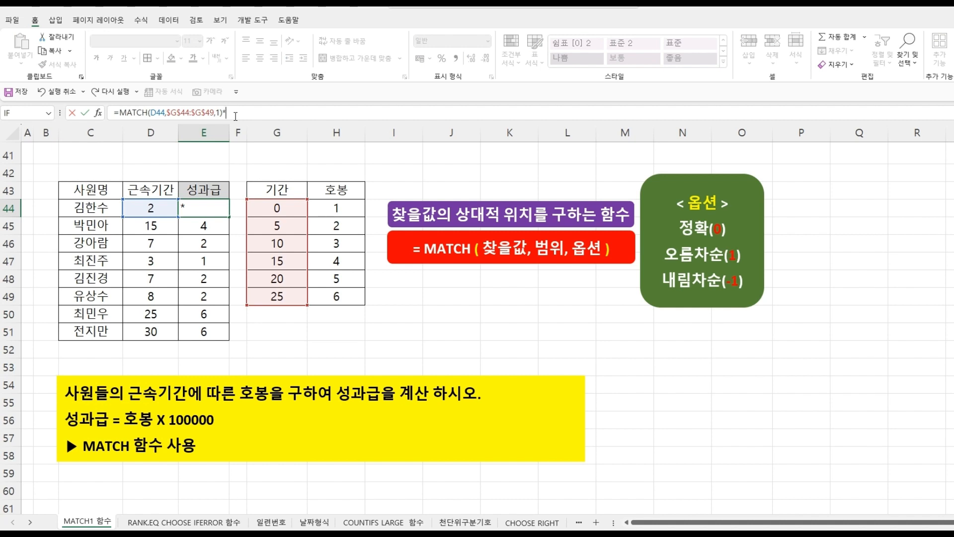
pyautogui.write('100000')
pyautogui.press('Return')
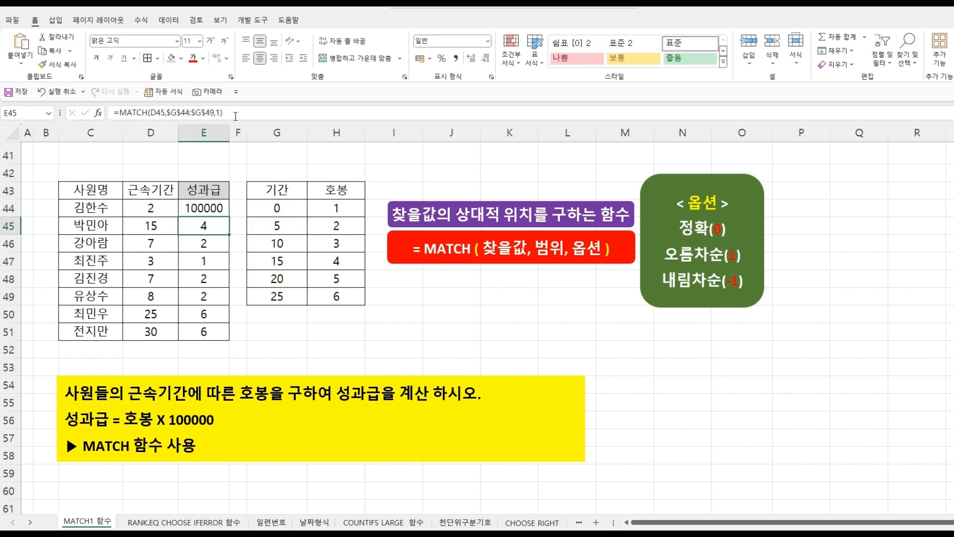
# - Fill the bonus formula from E44 down to E51
pyautogui.click(216, 210)
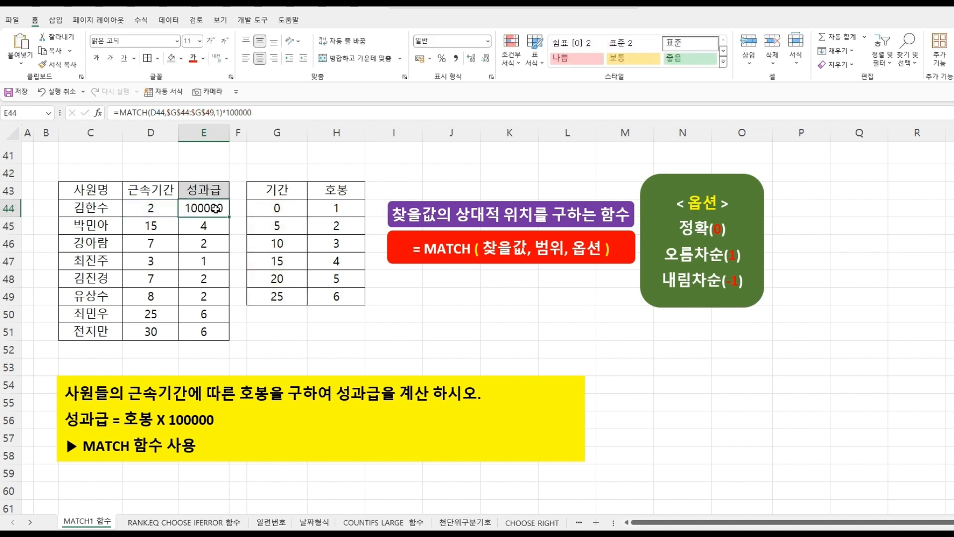
pyautogui.moveTo(228, 217); pyautogui.dragTo(228, 336)
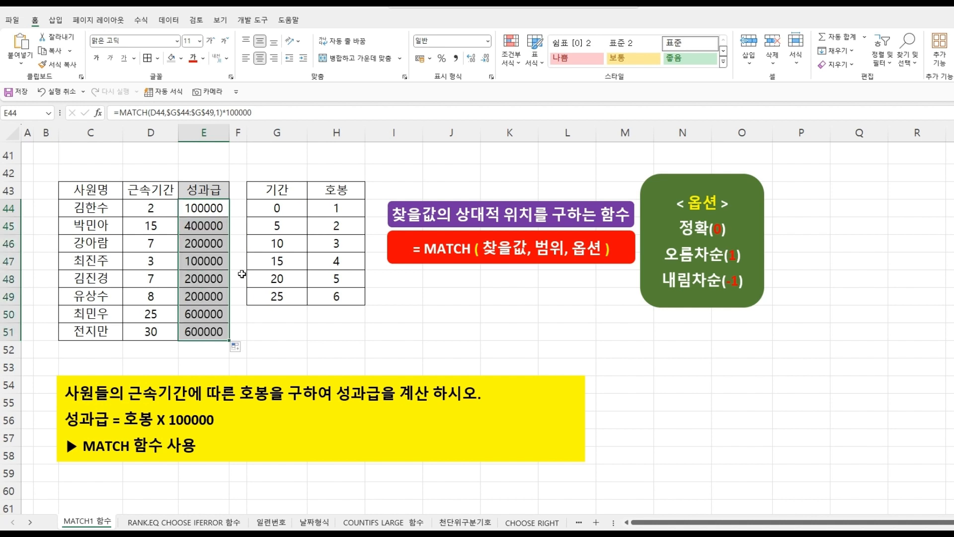
# - Apply comma number format to the bonus cells E44:E51 and autofit column E's width
pyautogui.click(456, 58)
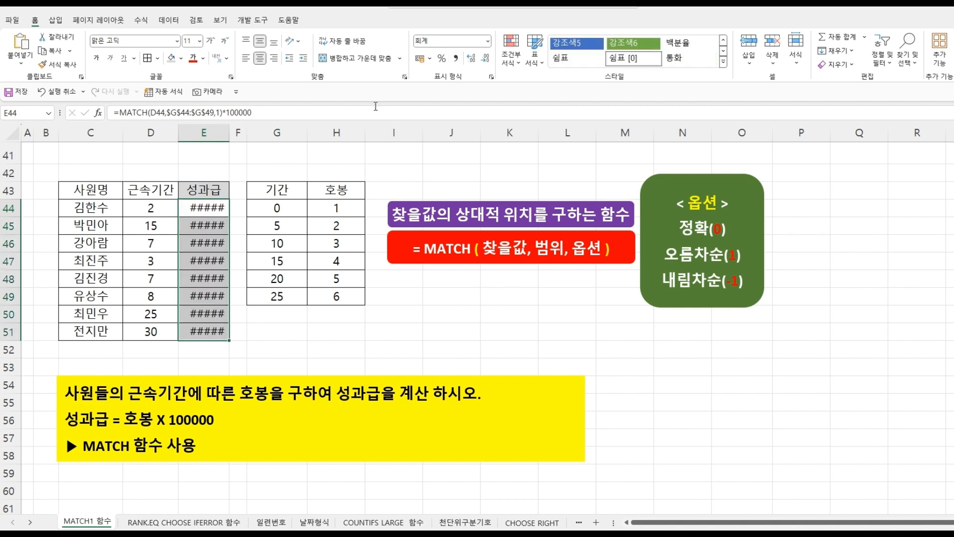
pyautogui.doubleClick(230, 138)
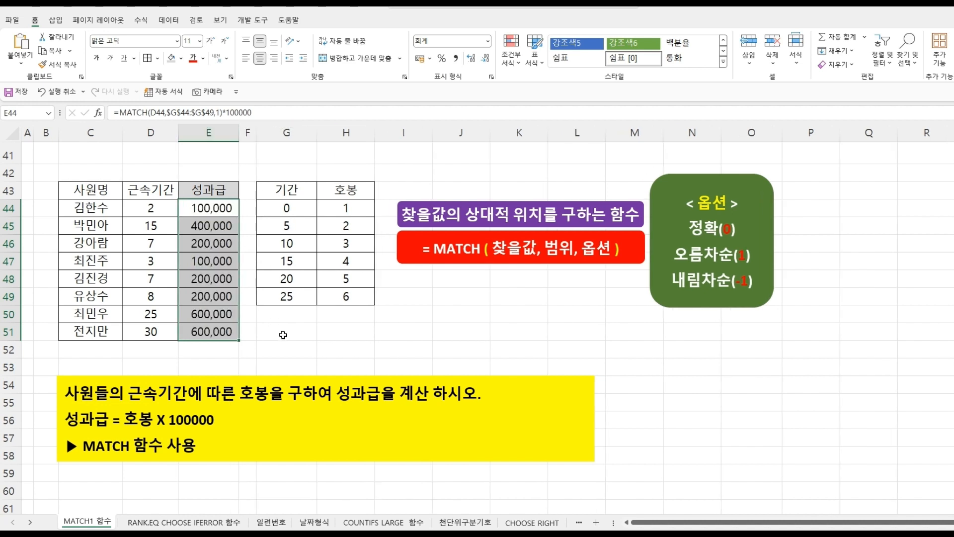
pyautogui.click(295, 336)
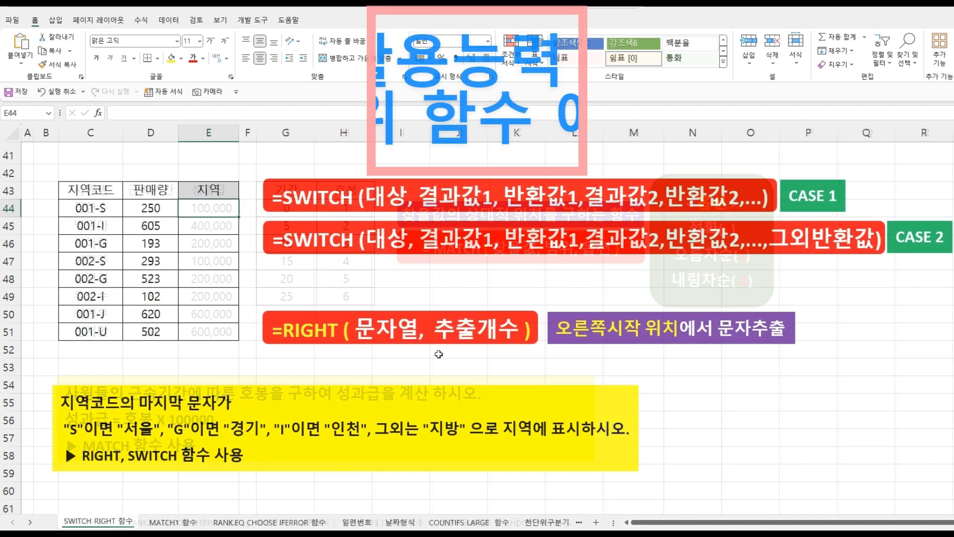
# - Enter =RIGHT(C44,1) in E44 to extract the region code's last character and fill it down to E51
pyautogui.click(427, 291)
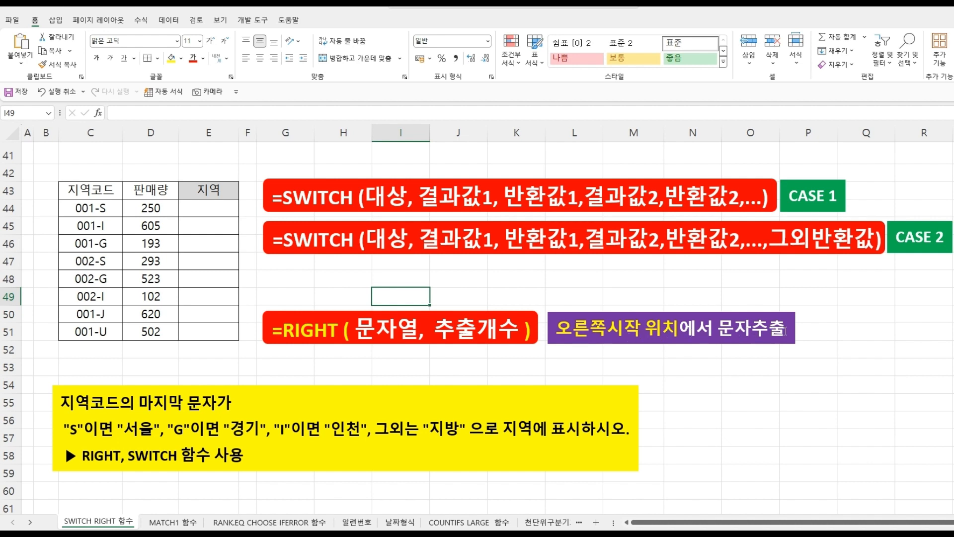
pyautogui.click(216, 211)
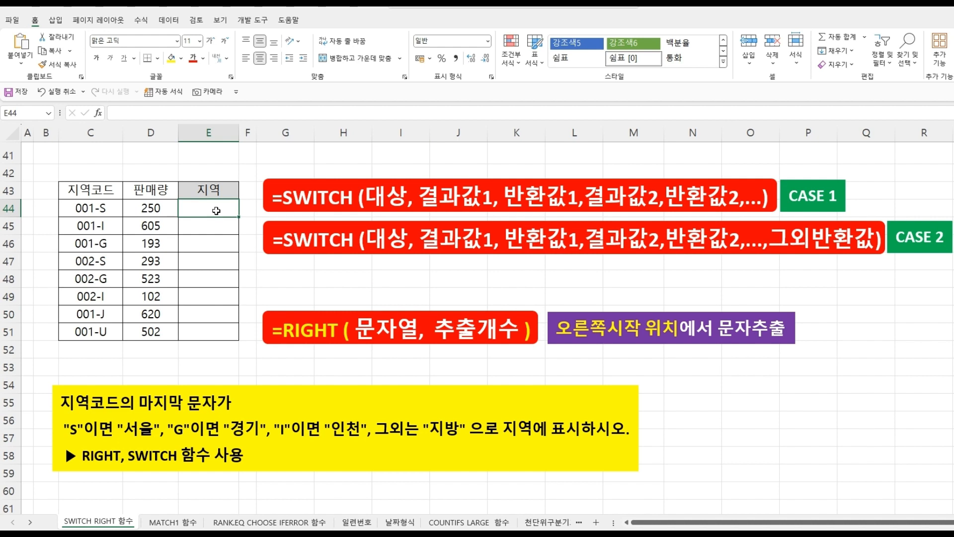
pyautogui.write('=')
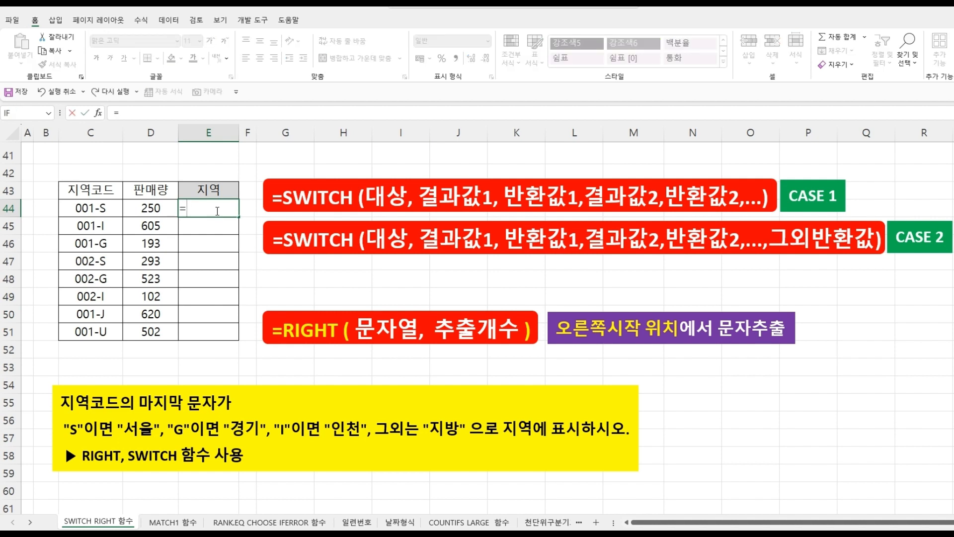
pyautogui.write('RI')
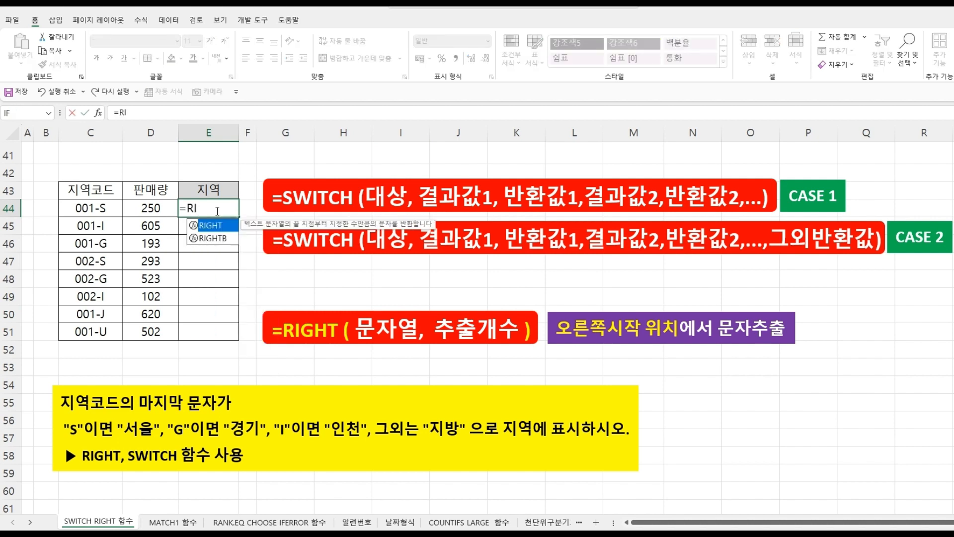
pyautogui.doubleClick(216, 226)
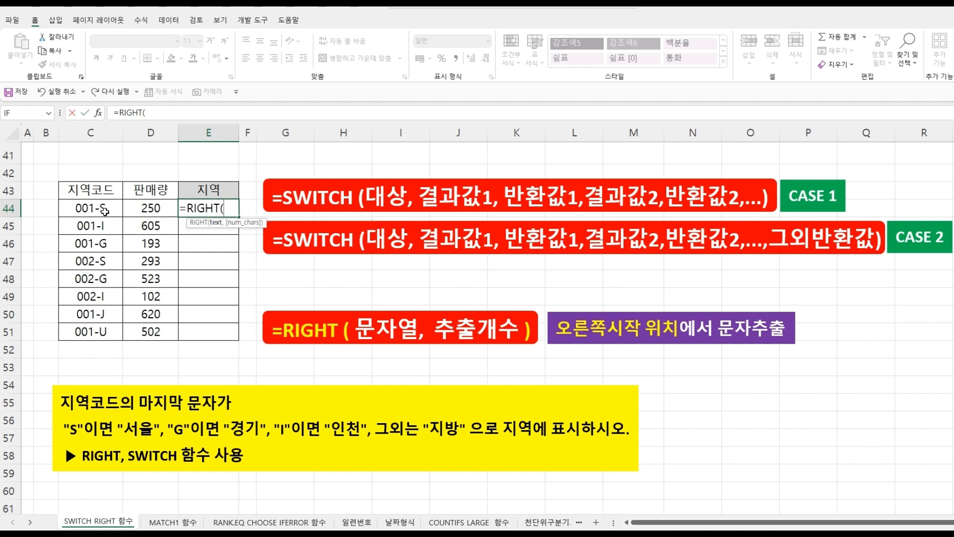
pyautogui.click(102, 208)
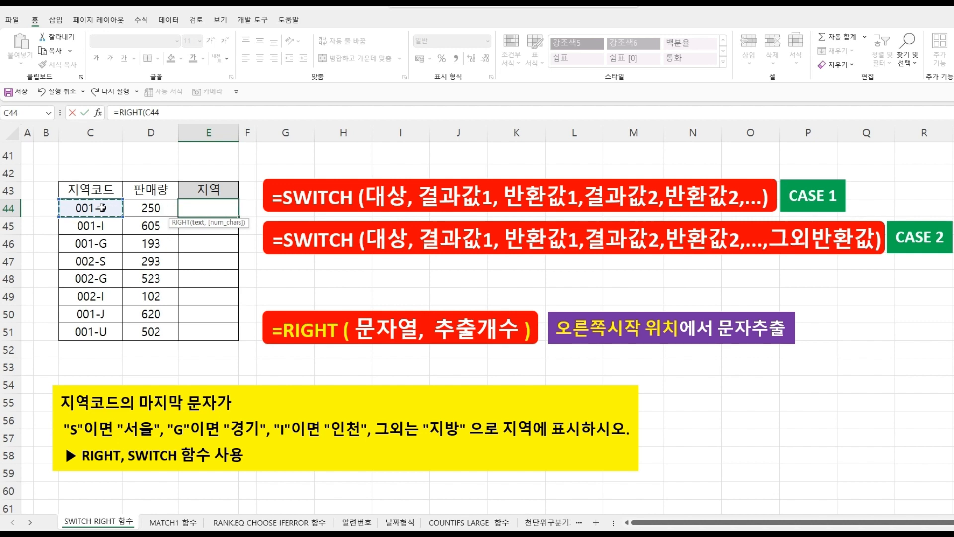
pyautogui.write(',')
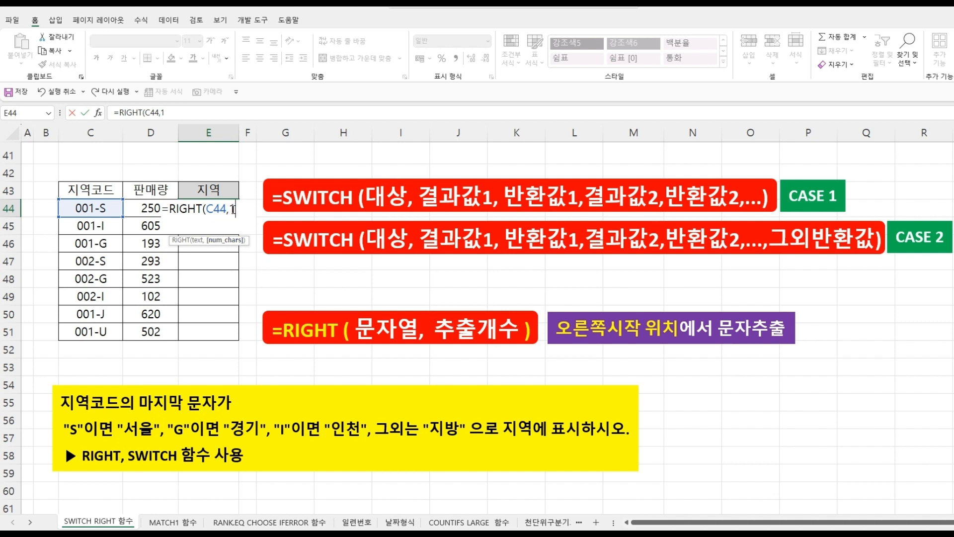
pyautogui.write('1')
pyautogui.press('Return')
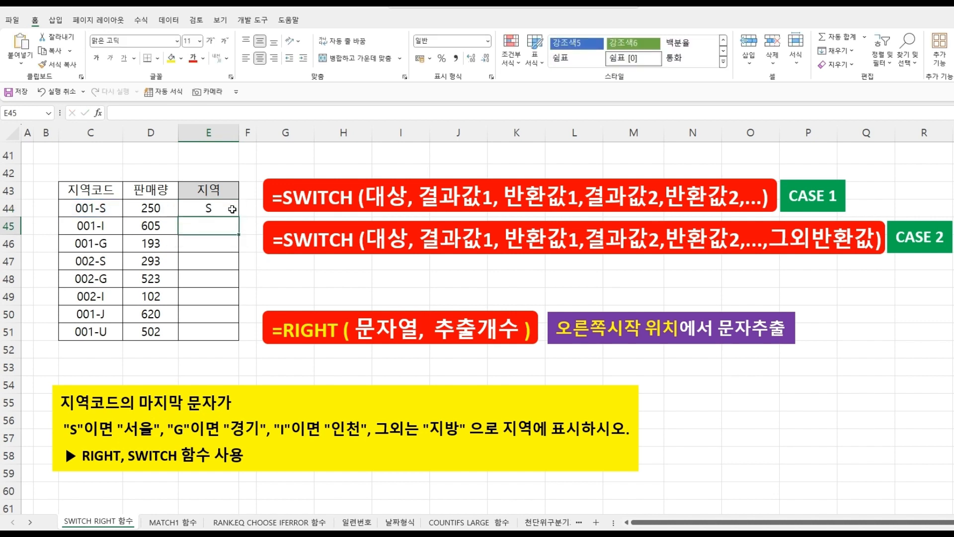
pyautogui.click(219, 211)
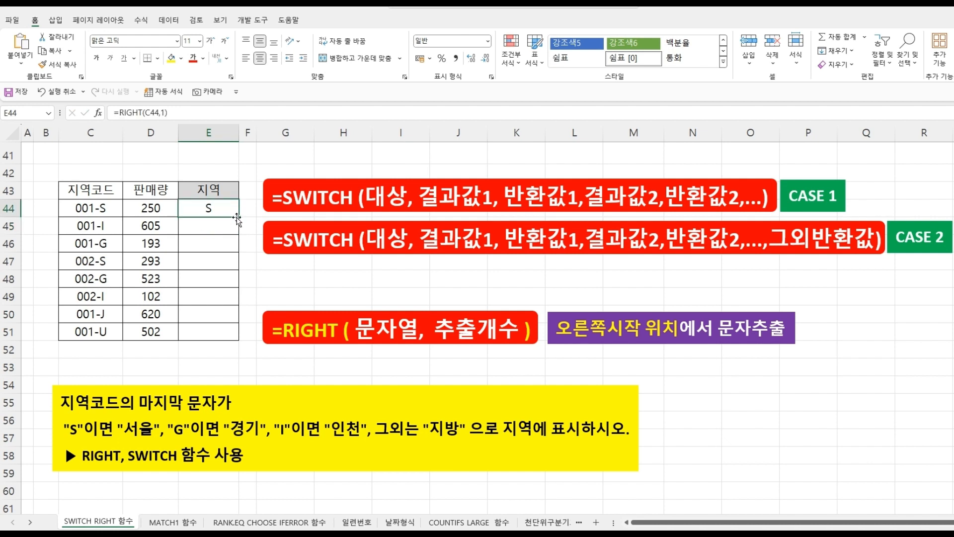
pyautogui.moveTo(237, 219); pyautogui.dragTo(235, 335)
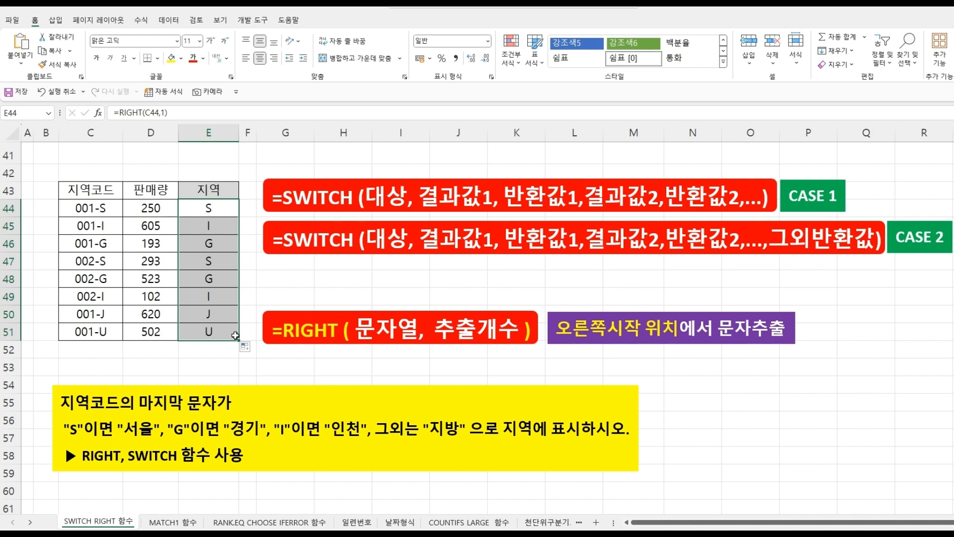
# - Wrap E44's RIGHT formula in SWITCH mapping "S" to 서울, "G" to 경기, "I" to 인천, "J" and "U" to 지방
pyautogui.click(214, 207)
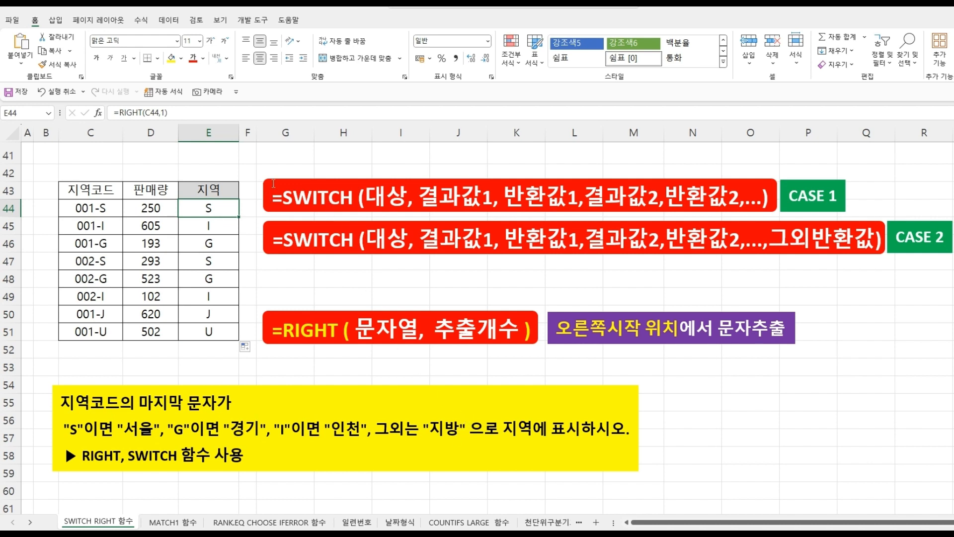
pyautogui.doubleClick(207, 207)
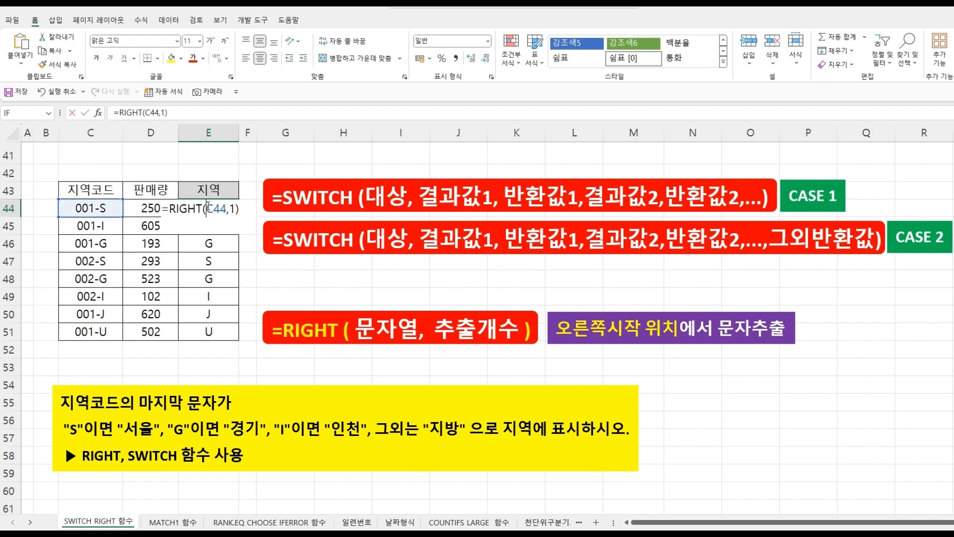
pyautogui.click(170, 209)
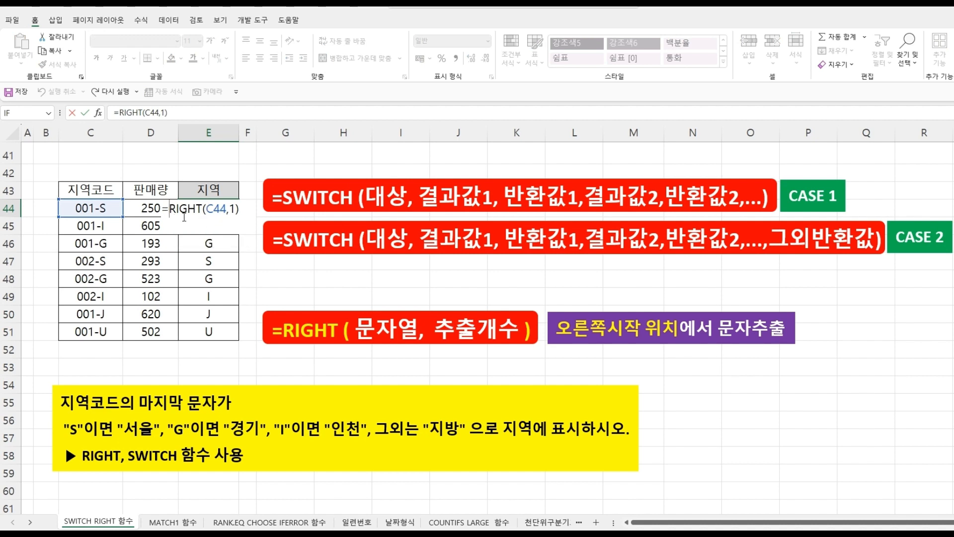
pyautogui.write('SW')
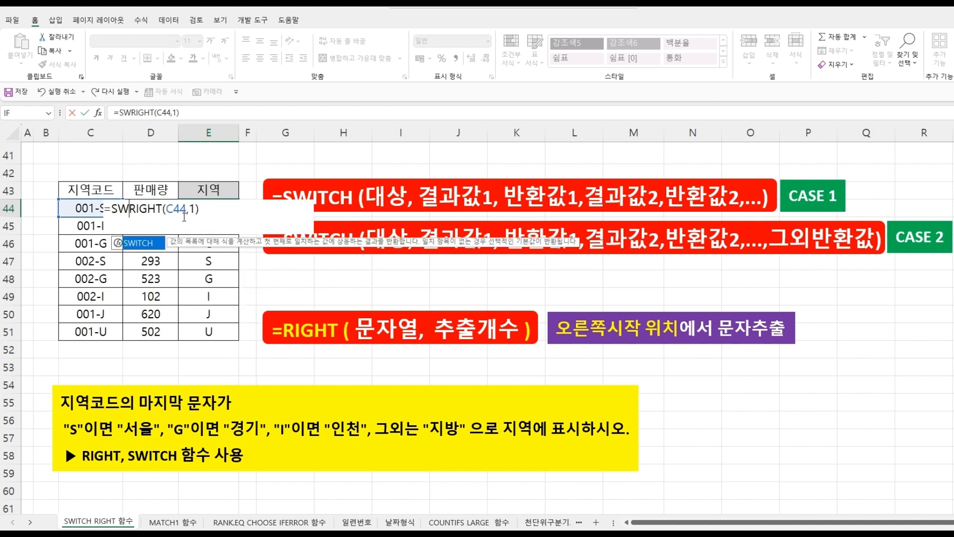
pyautogui.doubleClick(145, 242)
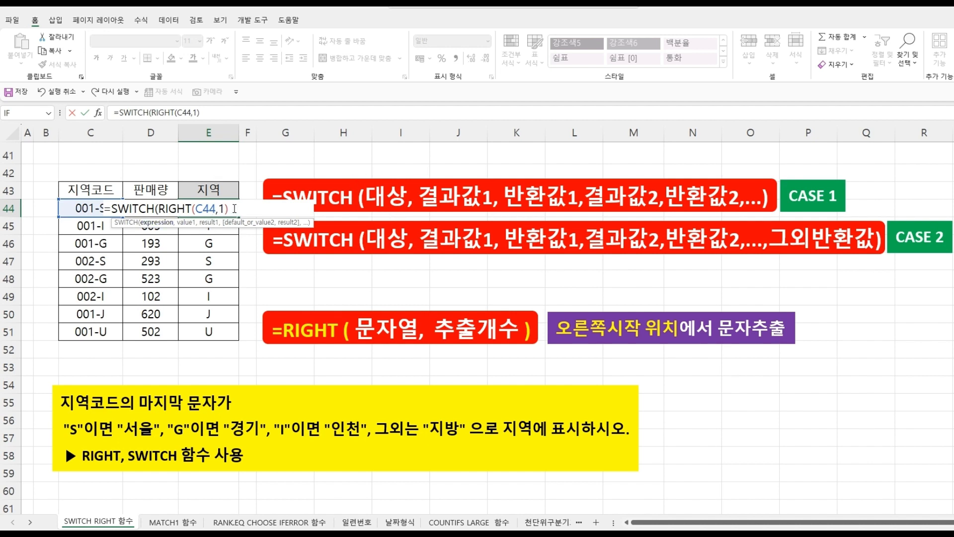
pyautogui.write(',')
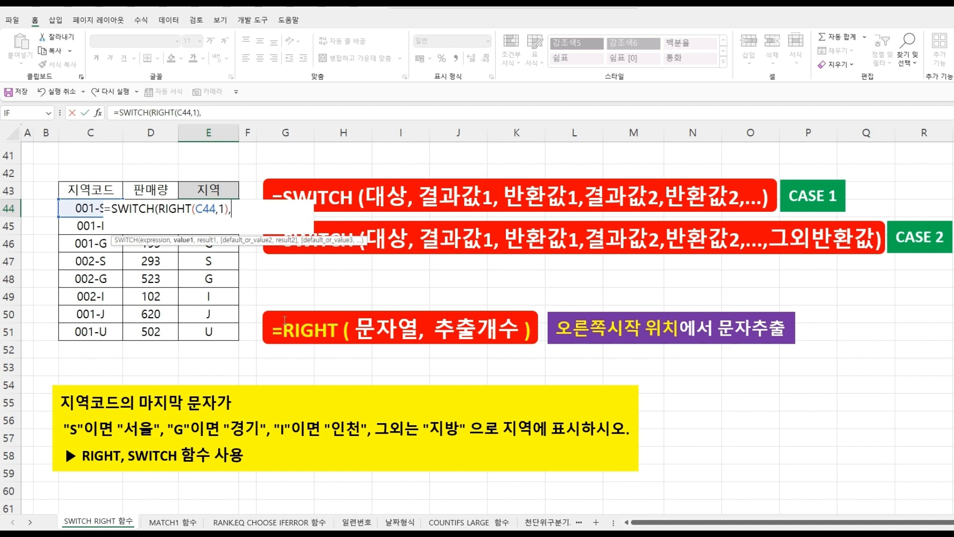
pyautogui.write('"S",')
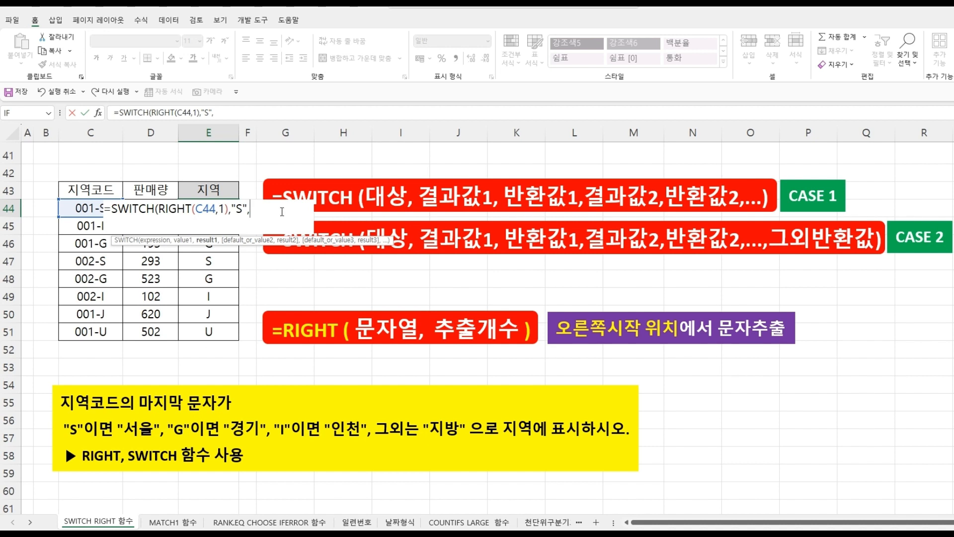
pyautogui.write('서울"')
pyautogui.write('G')
pyautogui.click(283, 211)
pyautogui.write('",')
pyautogui.write('경기",')
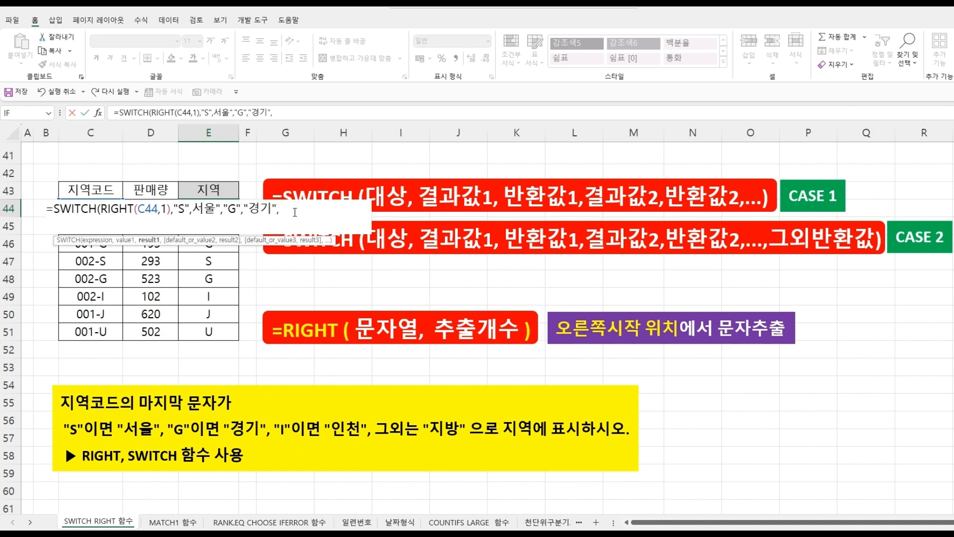
pyautogui.write('"I')
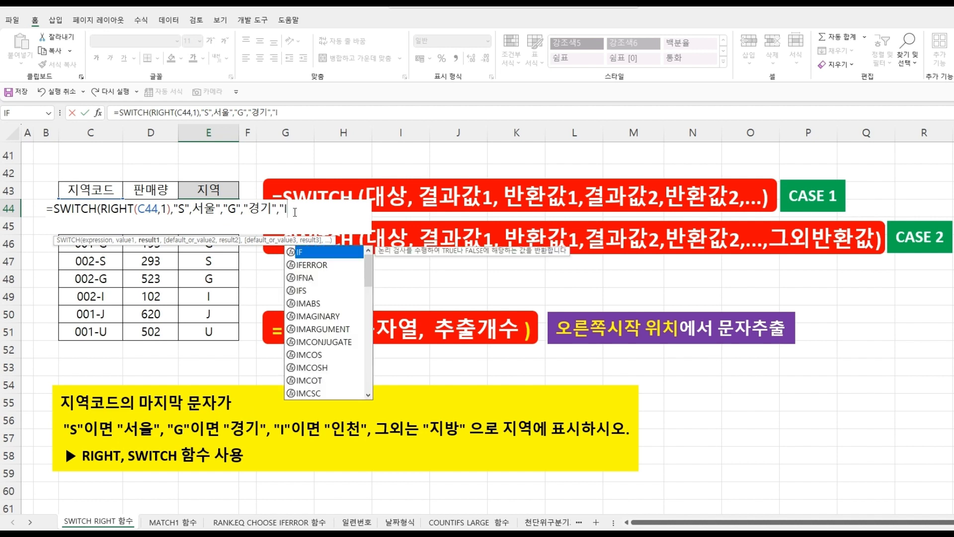
pyautogui.write('"')
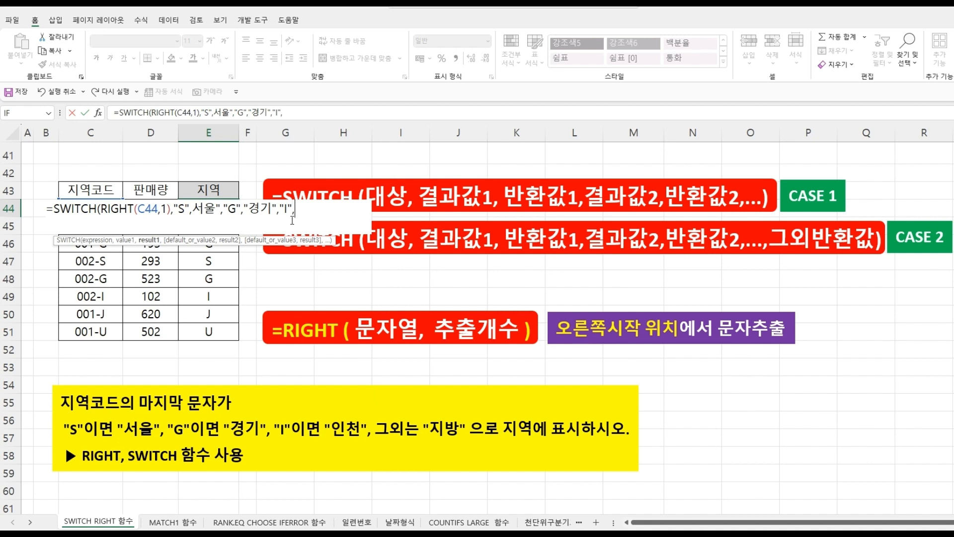
pyautogui.write(',"인천",')
pyautogui.write('"J')
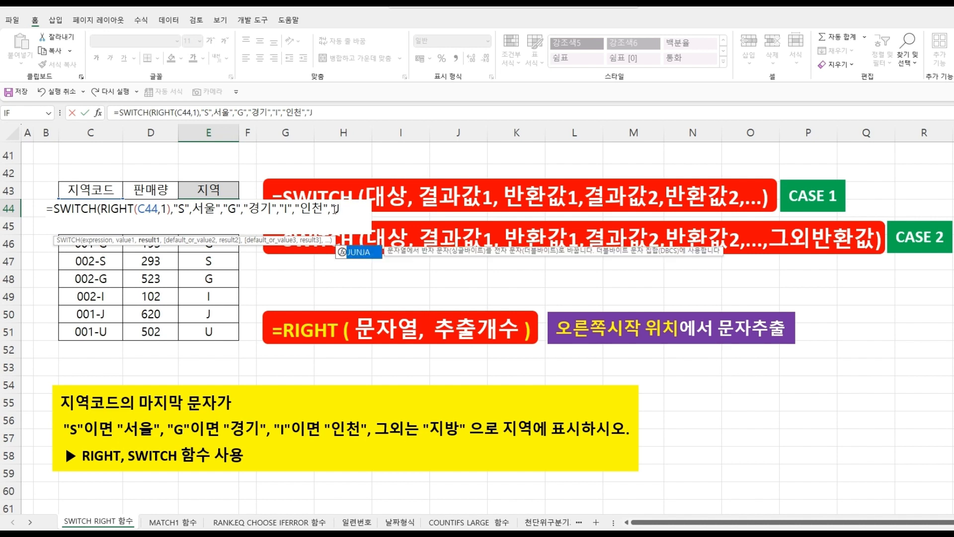
pyautogui.write('"')
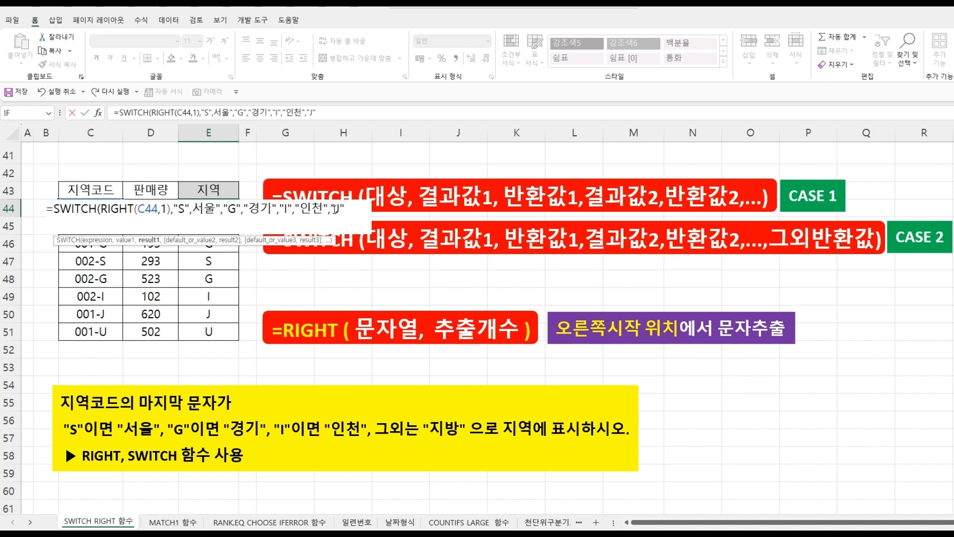
pyautogui.write(',"지방"')
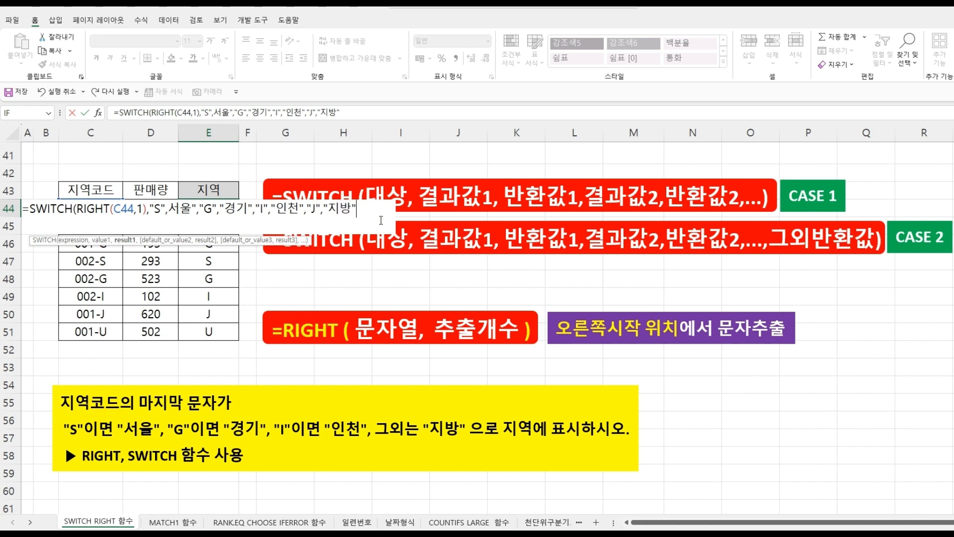
pyautogui.write(',"U","지방"')
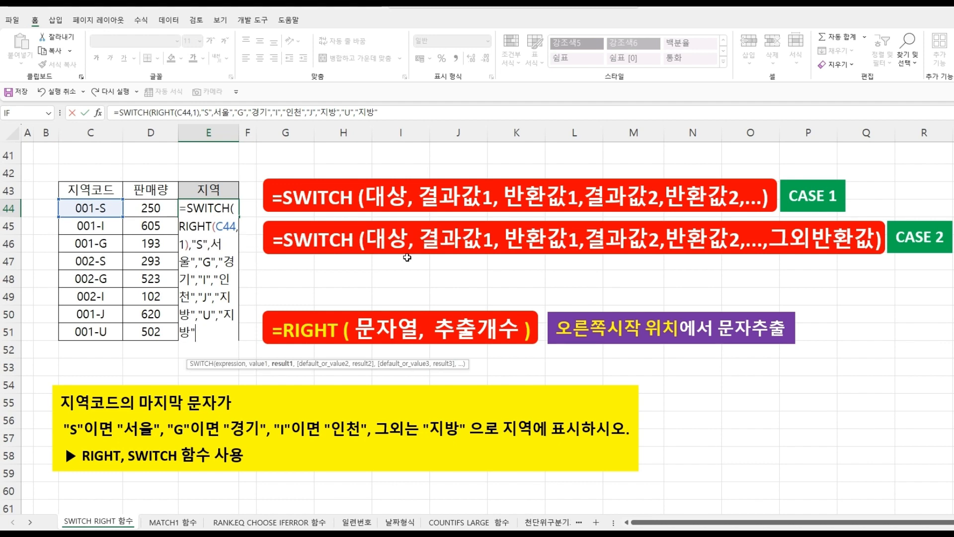
pyautogui.write(')')
pyautogui.press('Return')
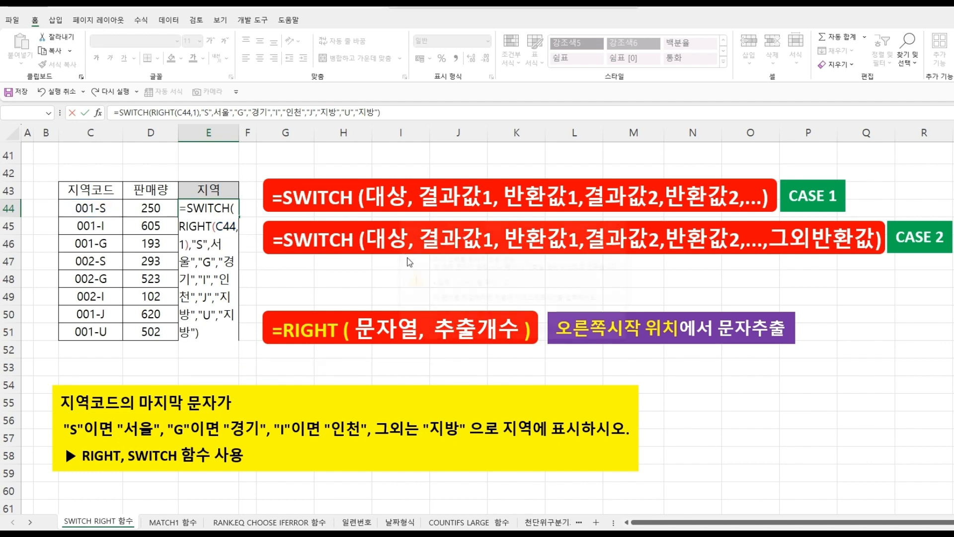
# - Add the missing opening quotation mark before 서울 in the E44 formula and confirm it
pyautogui.click(476, 331)
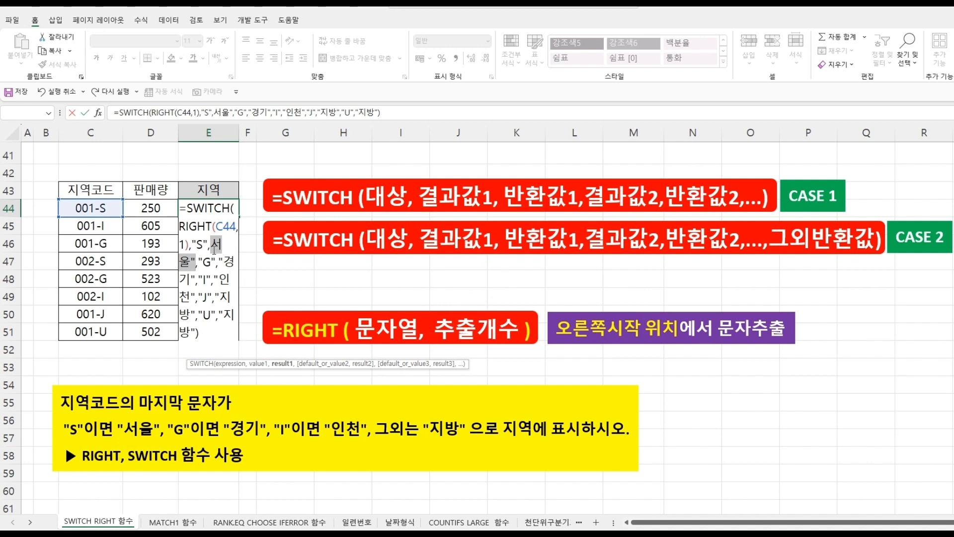
pyautogui.click(214, 248)
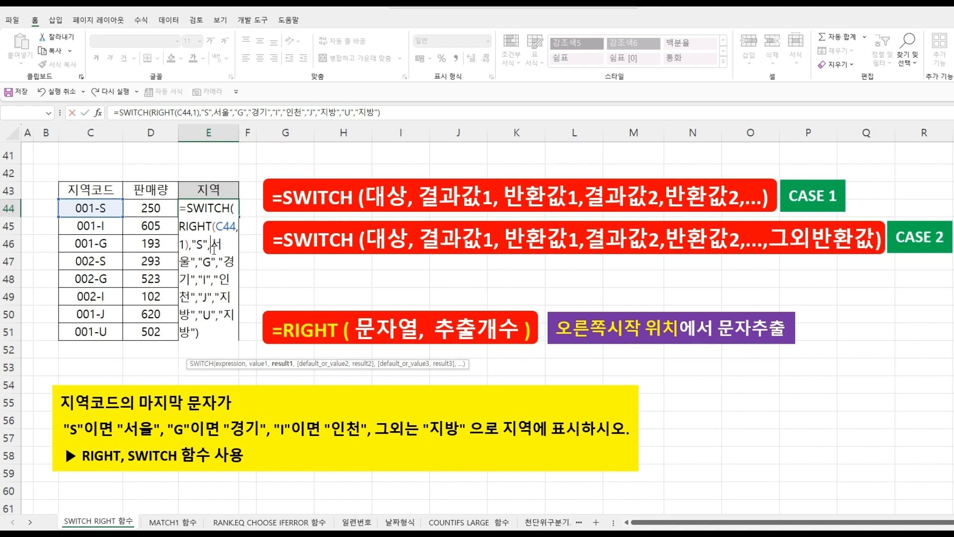
pyautogui.write('"')
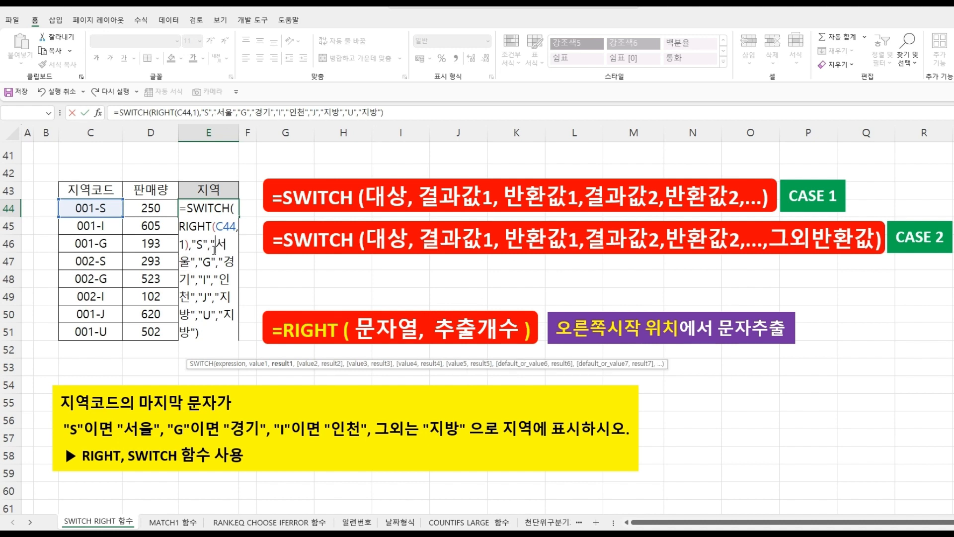
pyautogui.click(207, 328)
pyautogui.press('Return')
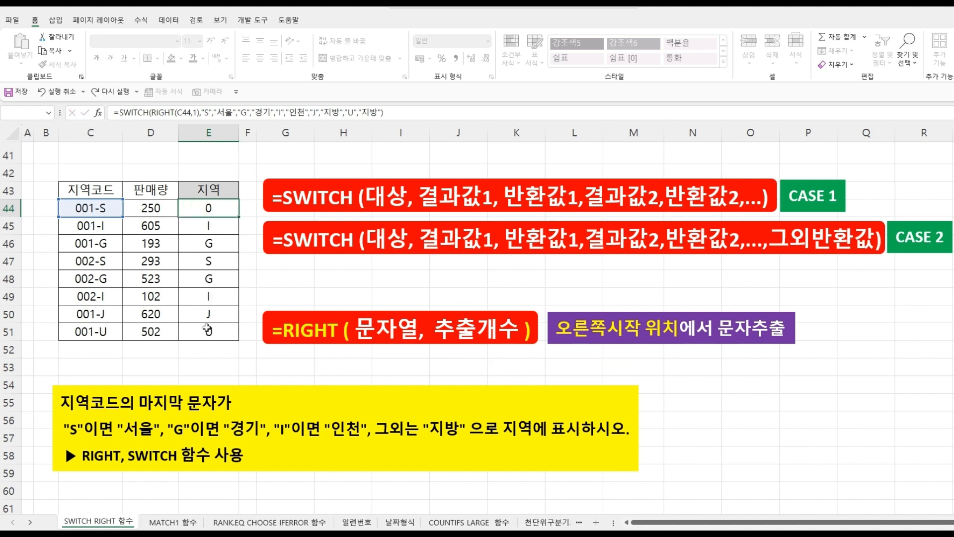
# - Fill the SWITCH formula from E44 down to E51
pyautogui.click(208, 206)
pyautogui.moveTo(239, 217); pyautogui.dragTo(233, 335)
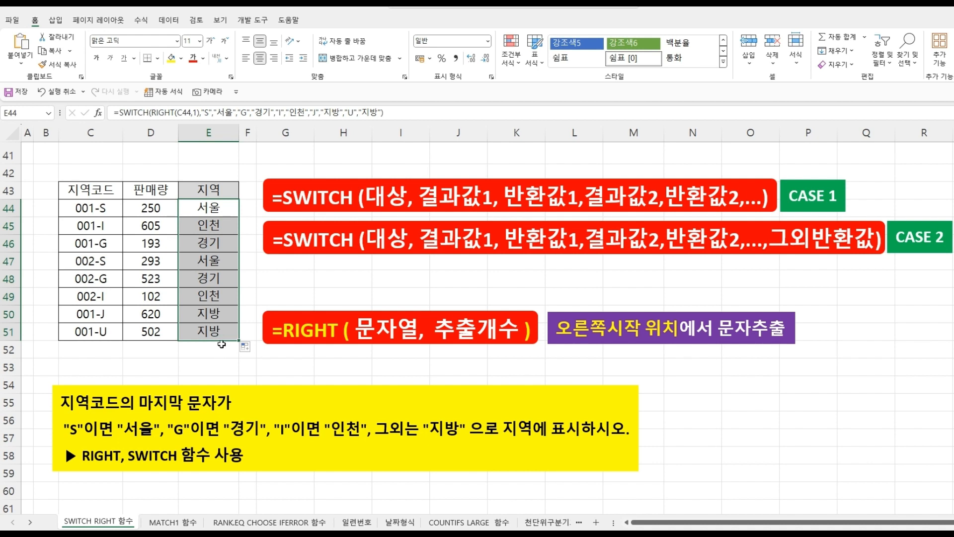
pyautogui.click(222, 345)
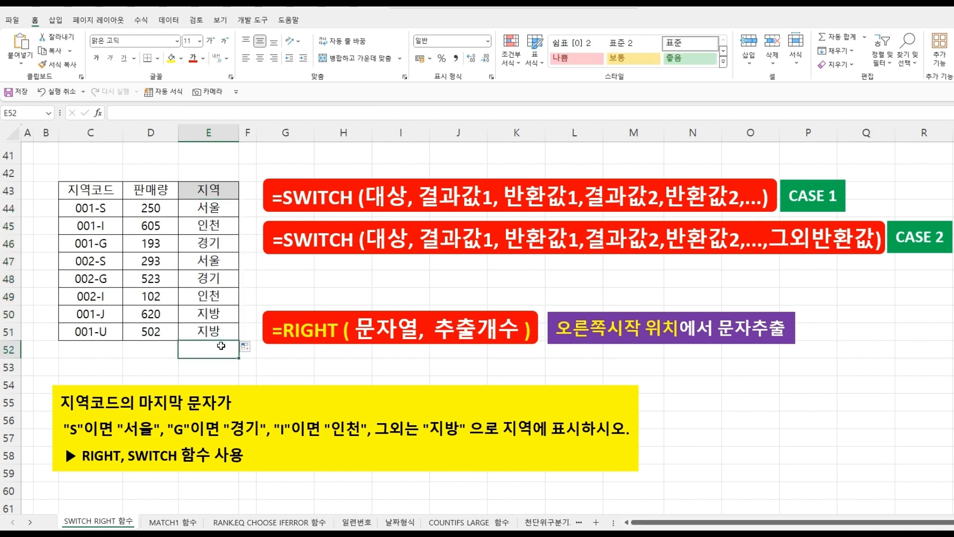
# - Edit E44's SWITCH formula to replace the "J" and "U" pairs with a default return value "지방"
pyautogui.click(202, 205)
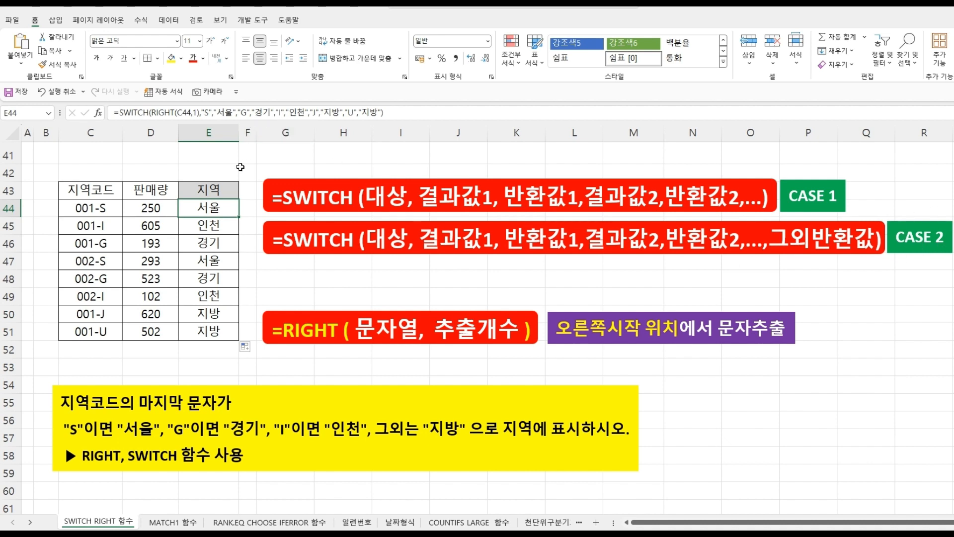
pyautogui.doubleClick(219, 208)
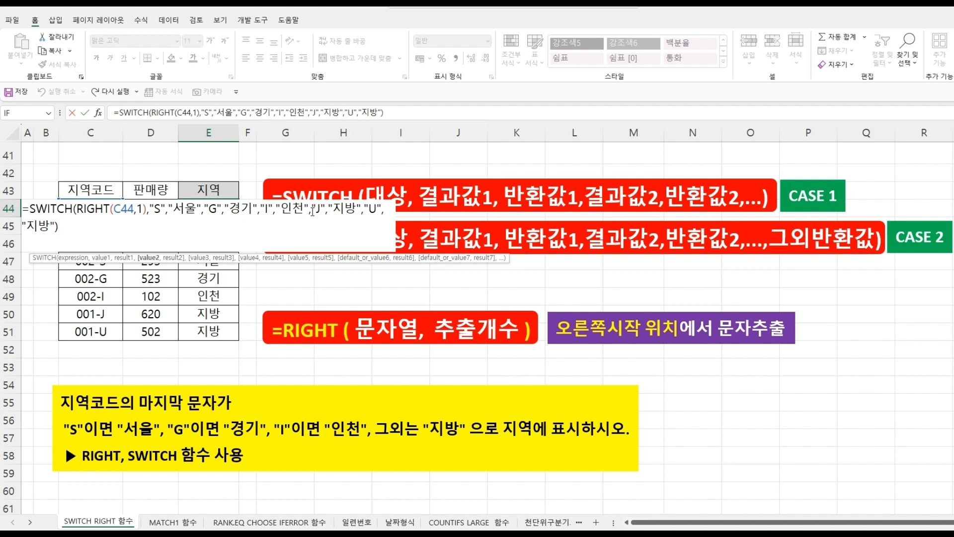
pyautogui.moveTo(312, 211); pyautogui.dragTo(394, 211)
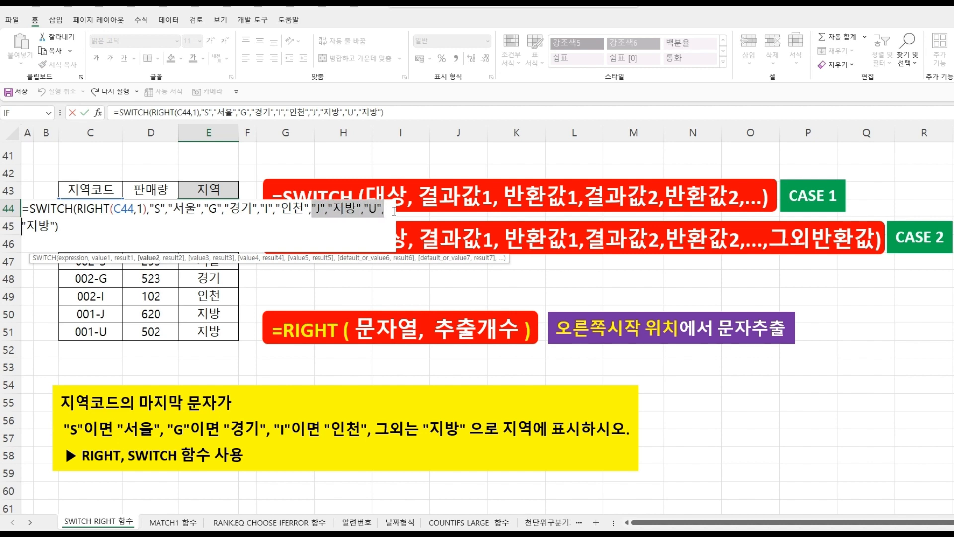
pyautogui.press('Delete')
pyautogui.press('Delete')
pyautogui.press('Delete')
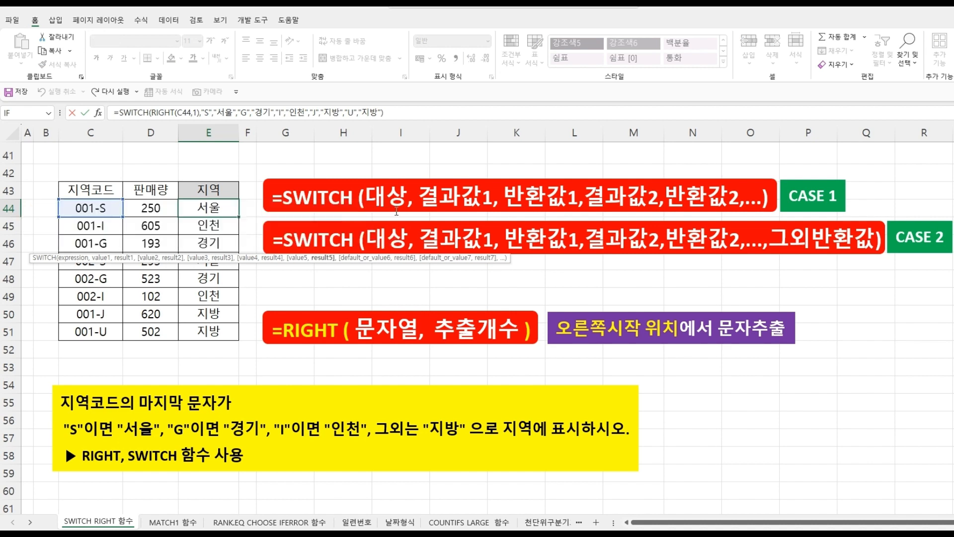
pyautogui.press('Delete')
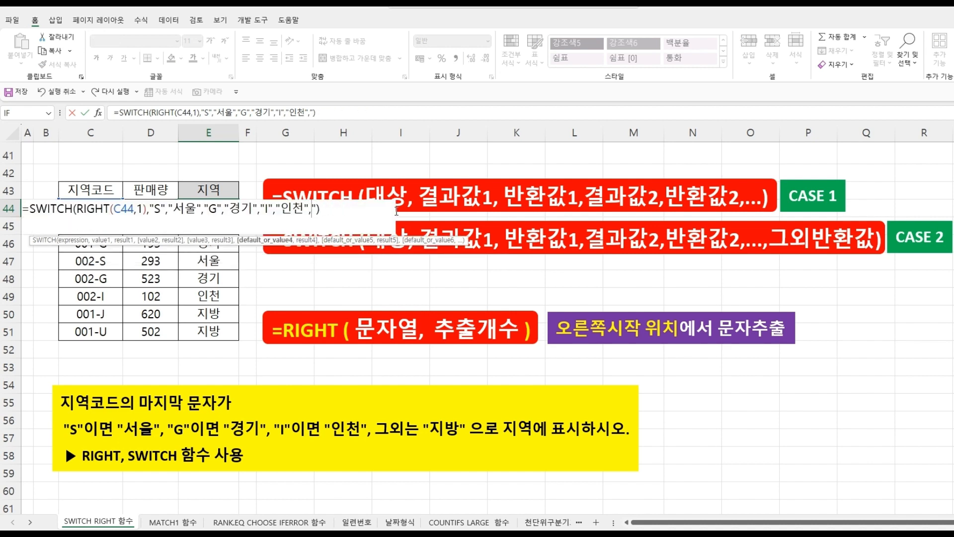
pyautogui.press('Delete')
pyautogui.write('"')
pyautogui.write('지방')
pyautogui.press('Right')
pyautogui.click(349, 211)
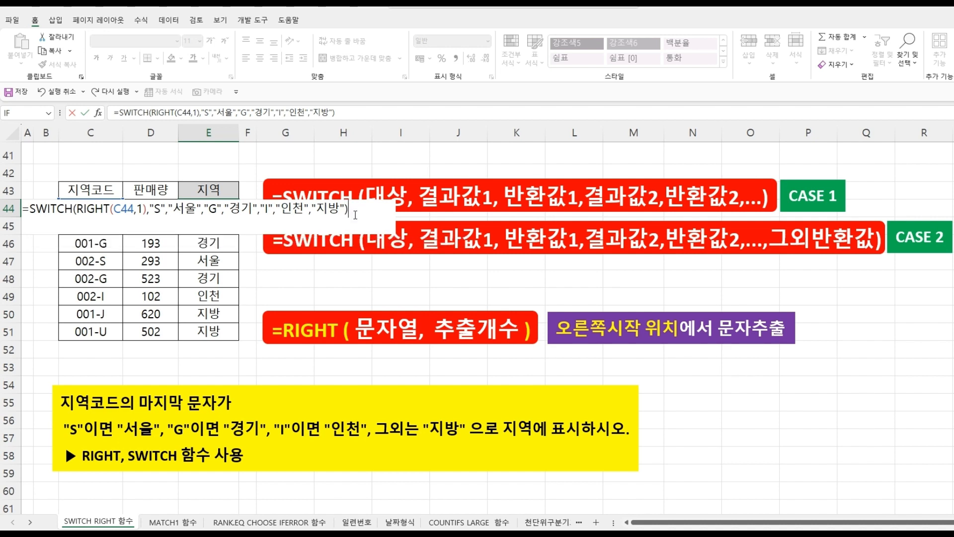
pyautogui.press('Return')
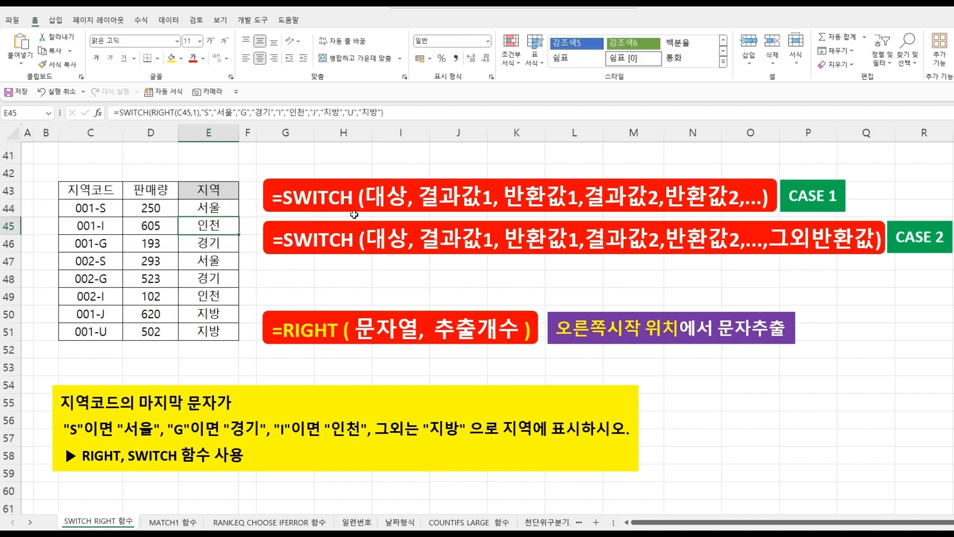
# - Fill the revised SWITCH formula from E44 down to E51
pyautogui.click(209, 206)
pyautogui.moveTo(238, 217); pyautogui.dragTo(235, 335)
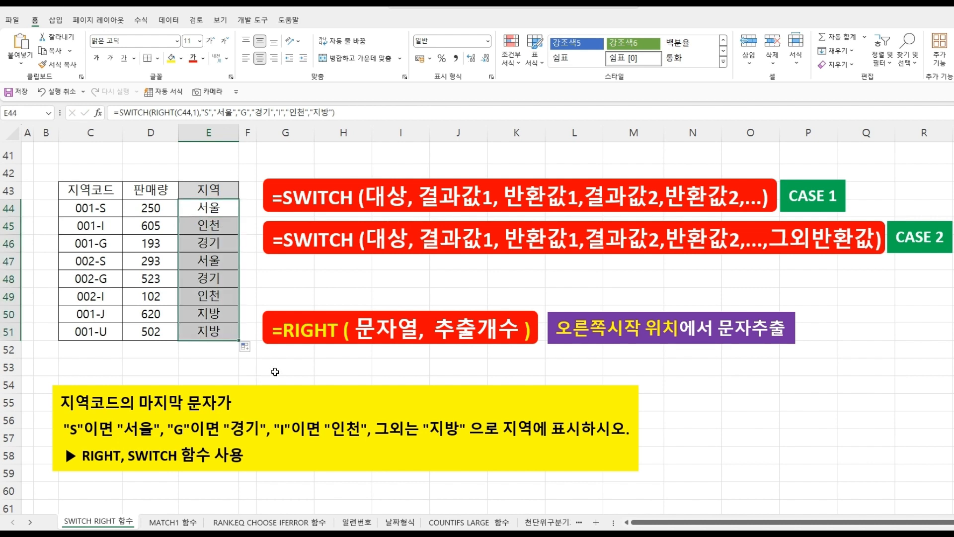
pyautogui.click(293, 367)
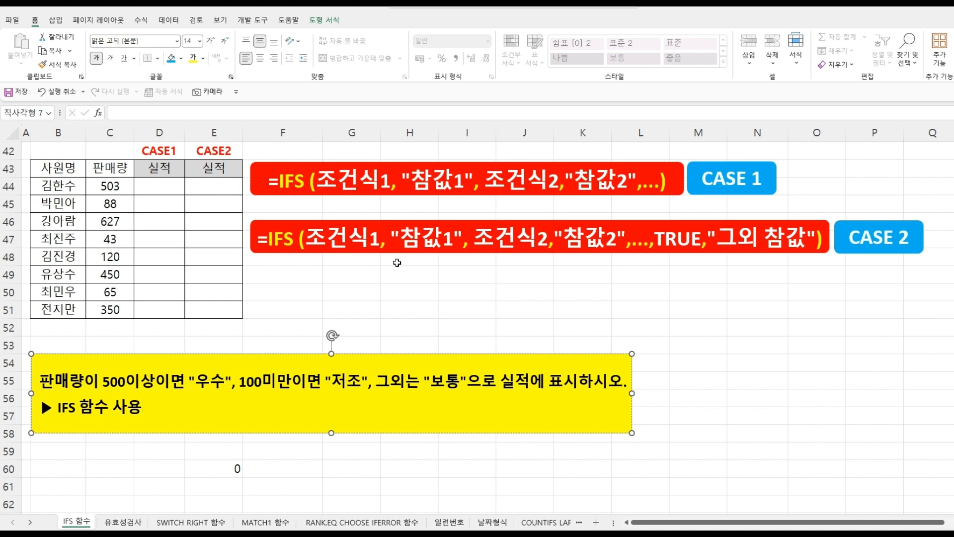
# - Start an IFS formula in D44 returning "우수" when the sales in C44 are at least 500
pyautogui.click(164, 186)
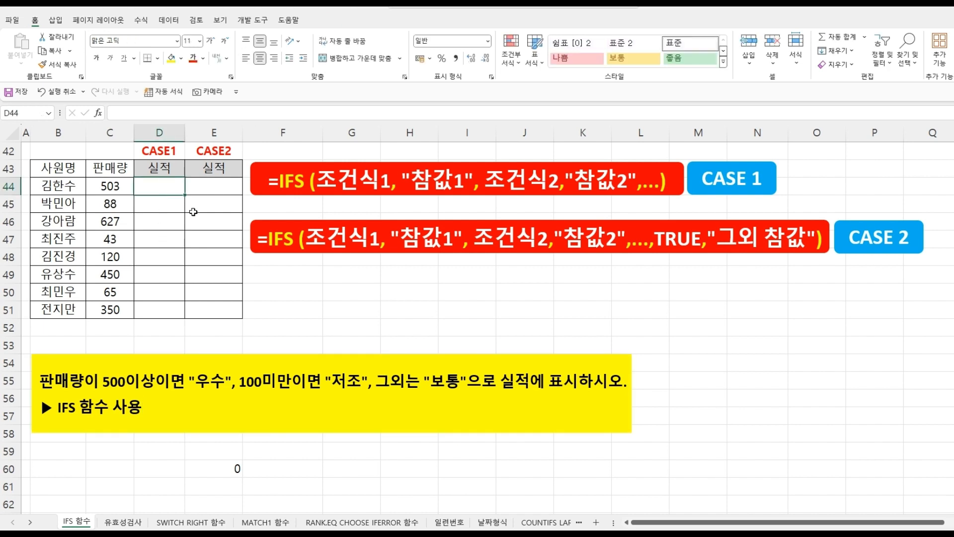
pyautogui.write('=')
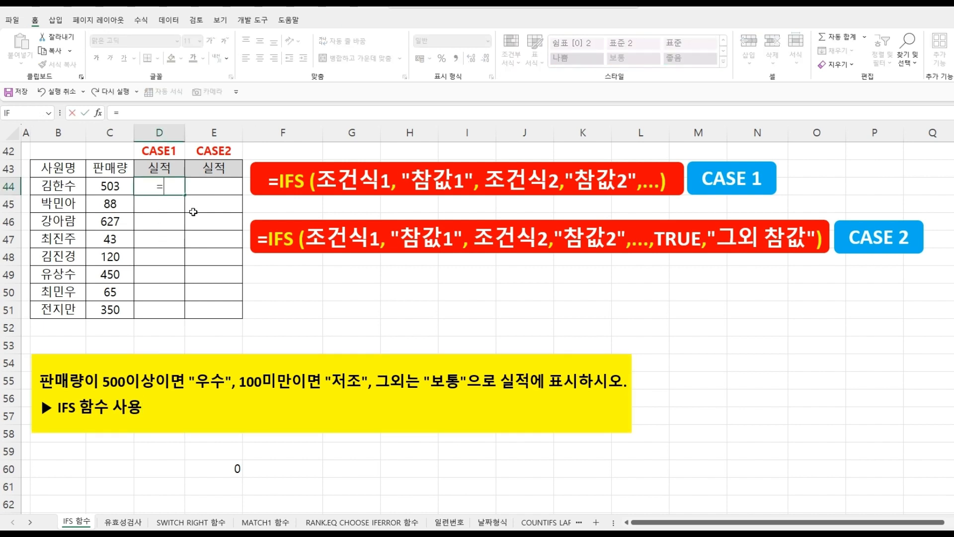
pyautogui.write('I')
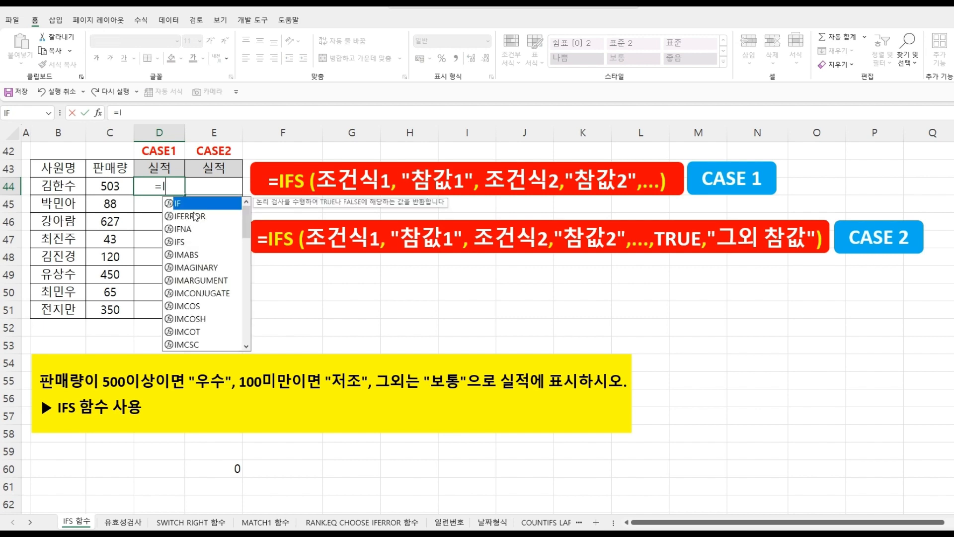
pyautogui.write('FS')
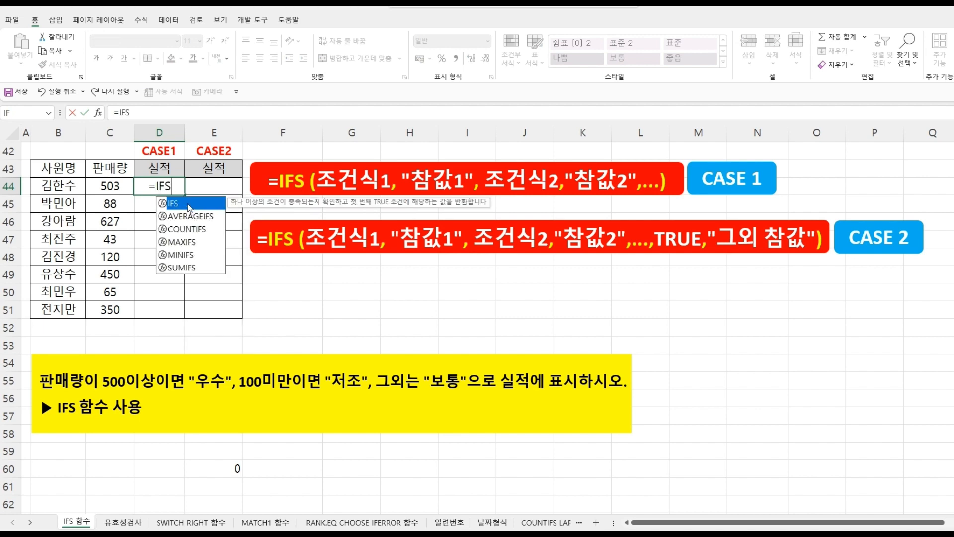
pyautogui.write('(')
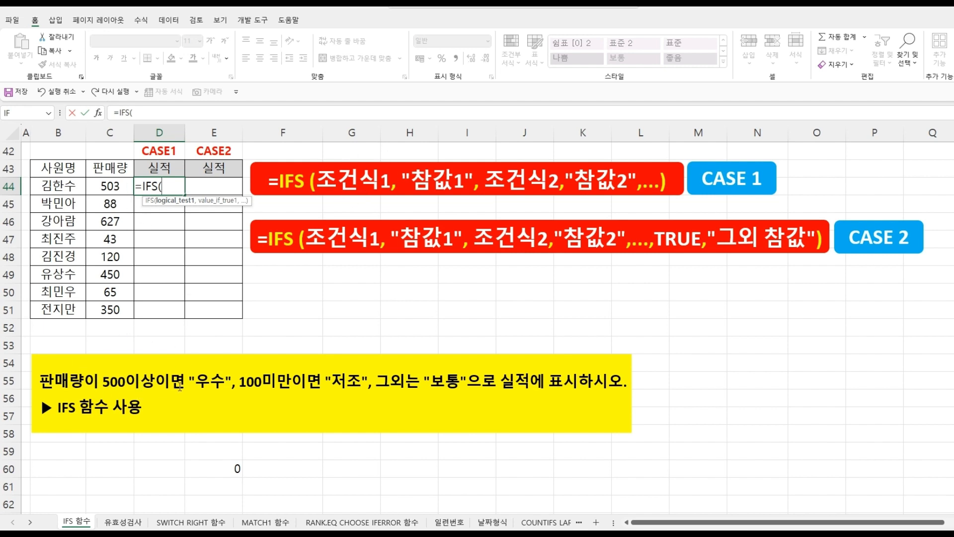
pyautogui.click(114, 187)
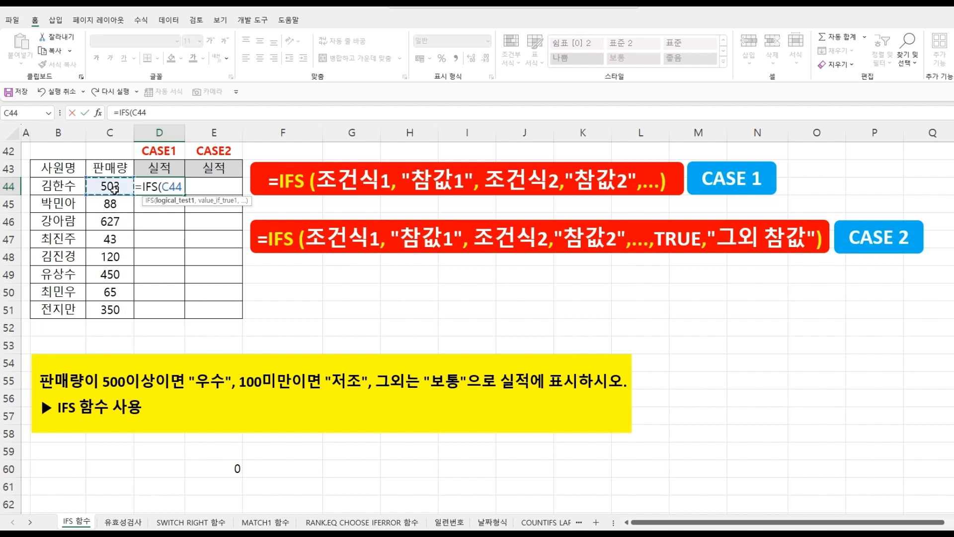
pyautogui.write('>')
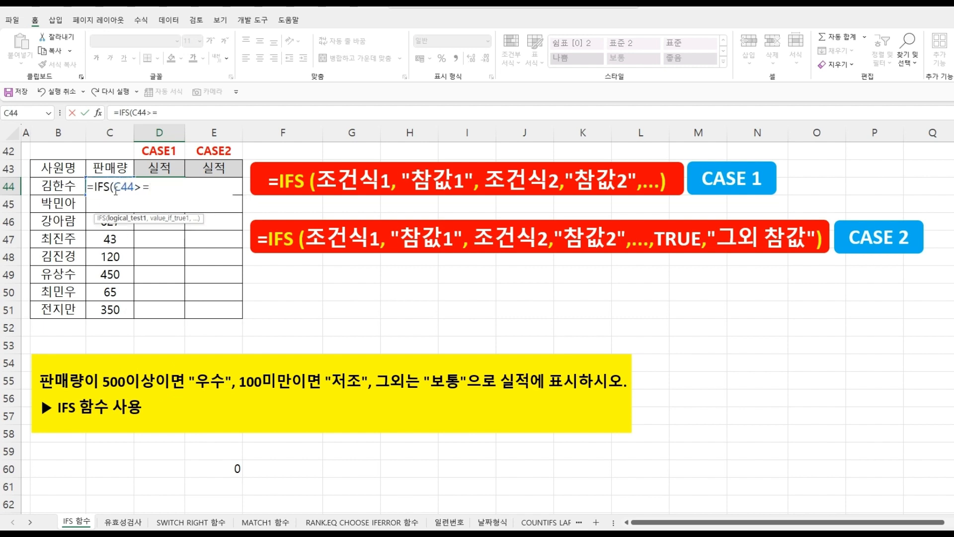
pyautogui.write('=500,')
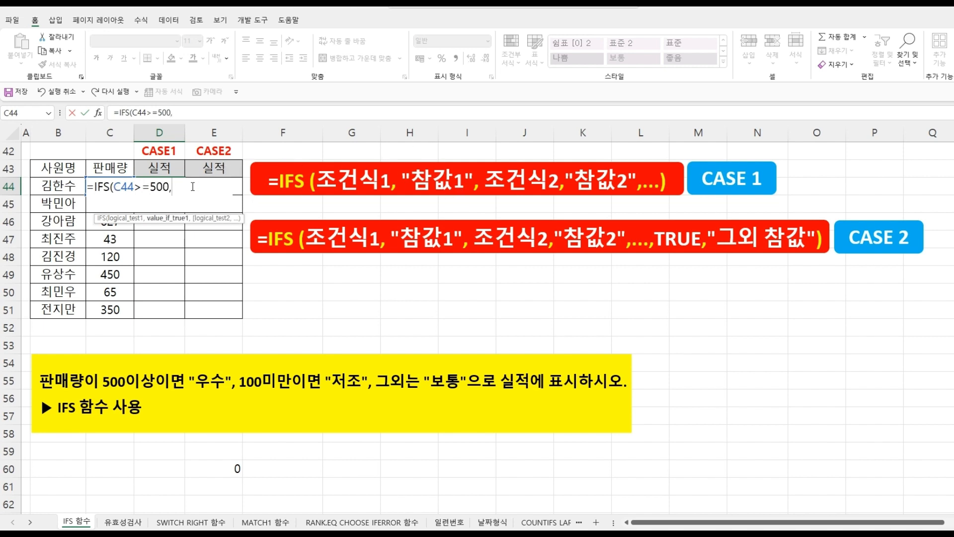
pyautogui.write('"우수",')
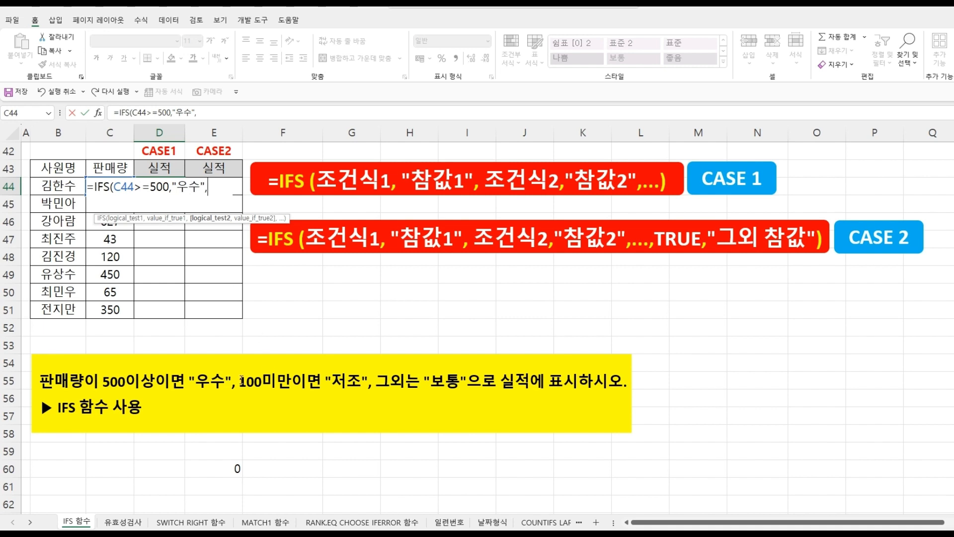
# - Add conditions returning "보통" for C44>=100 and "저조" for C44<100, then close and confirm the IFS formula
pyautogui.click(108, 168)
pyautogui.press('Down')
pyautogui.write('>=')
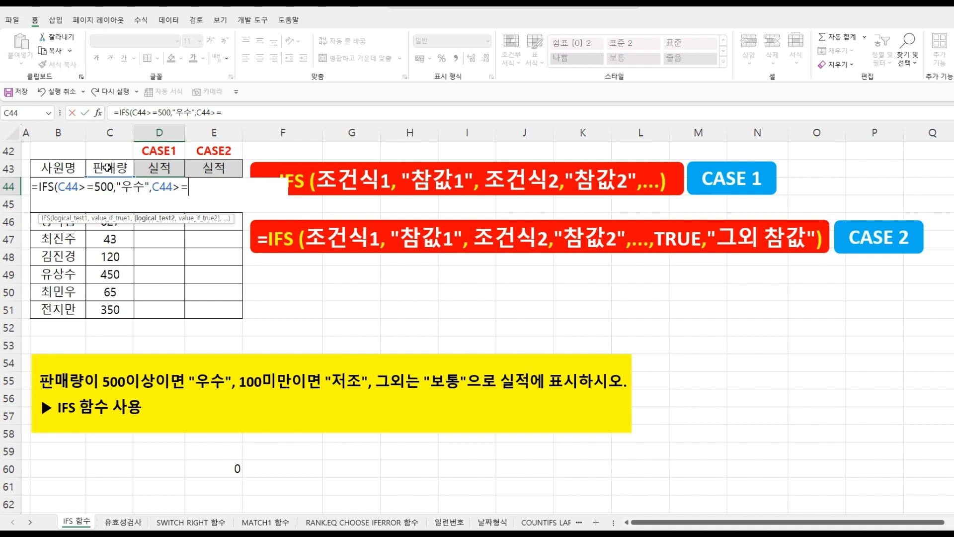
pyautogui.write('100,')
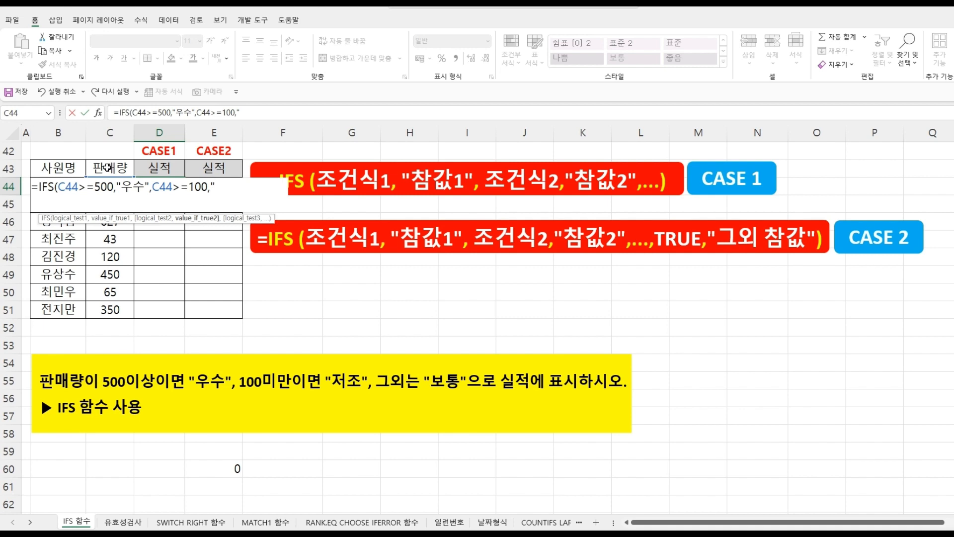
pyautogui.write('"보통",')
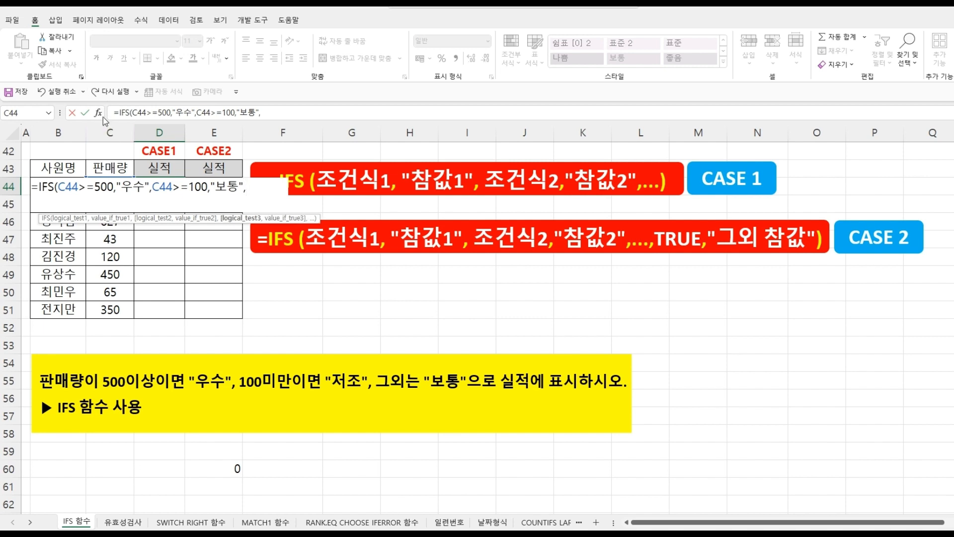
pyautogui.click(115, 169)
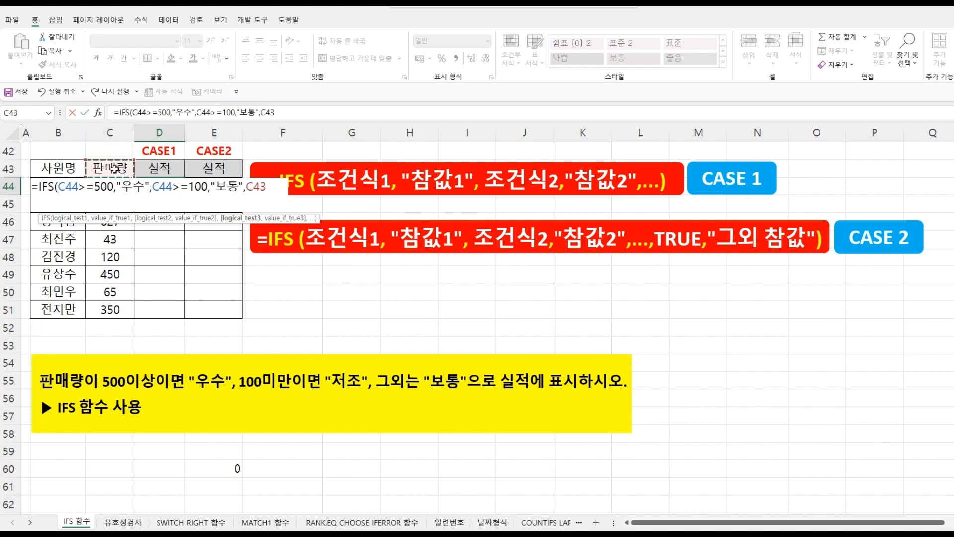
pyautogui.press('Down')
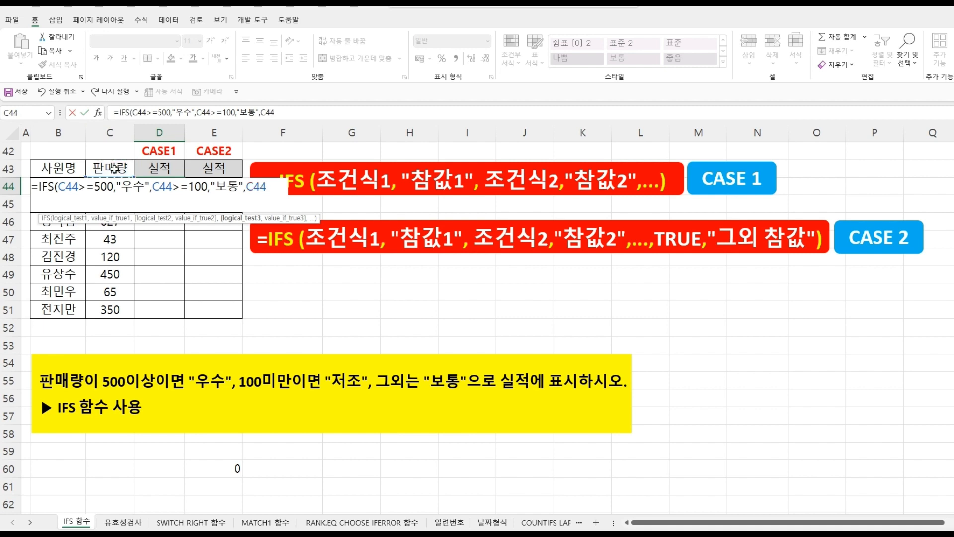
pyautogui.write('<100')
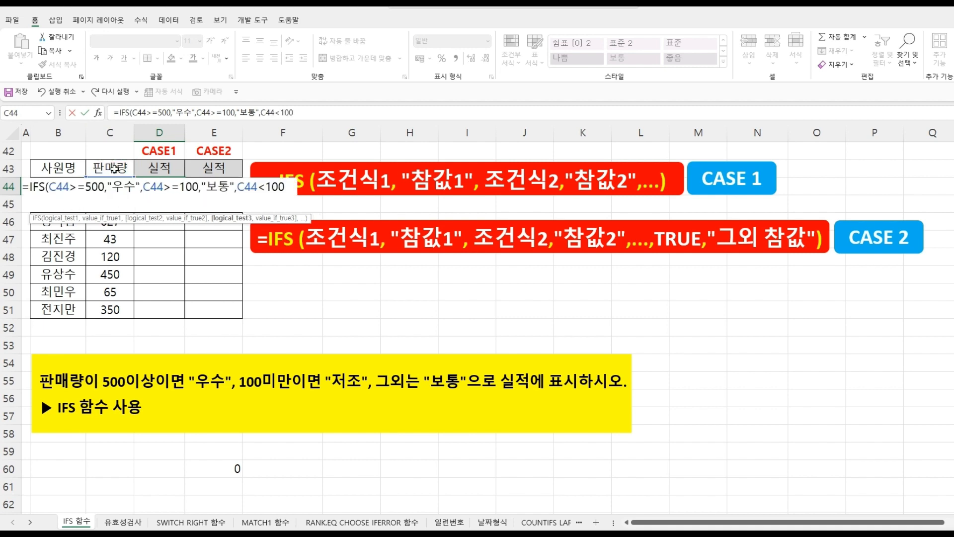
pyautogui.write(',')
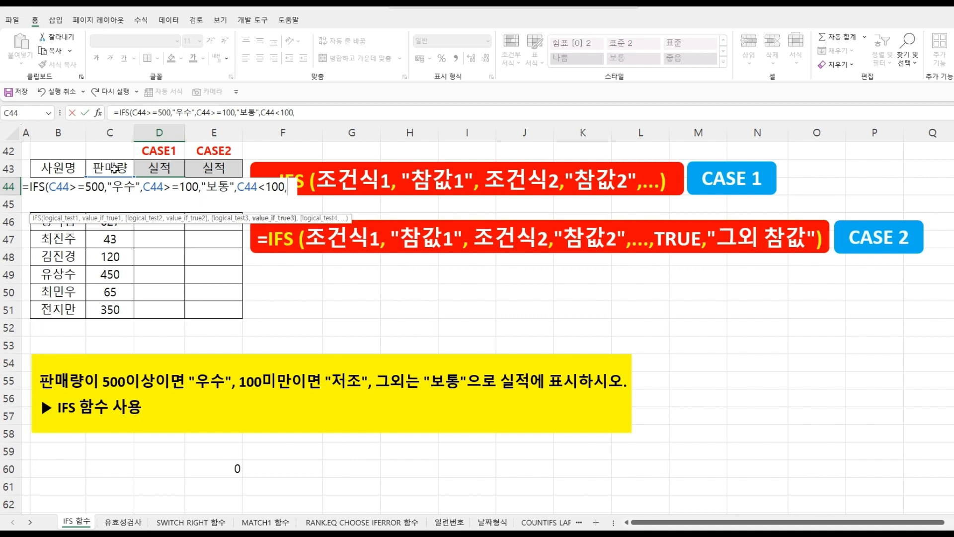
pyautogui.write('"저')
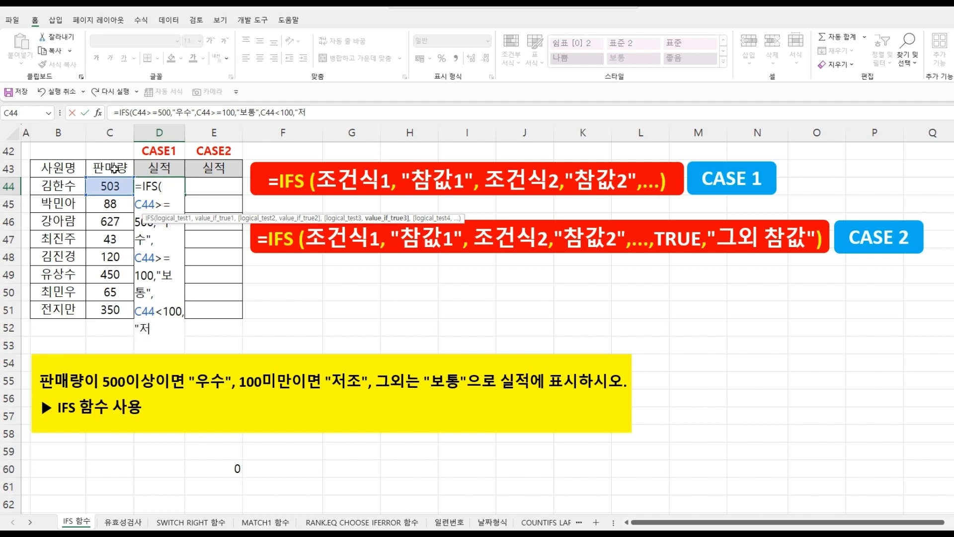
pyautogui.write('조"')
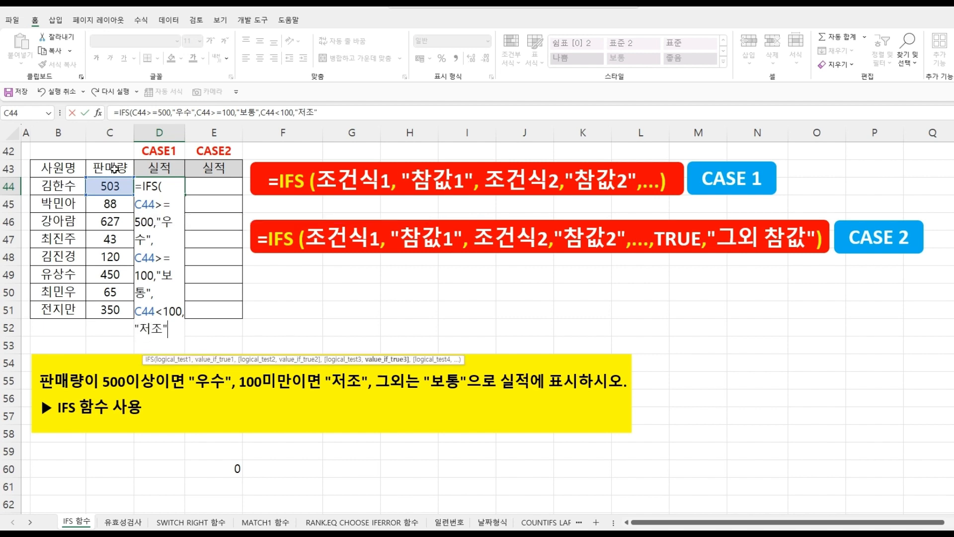
pyautogui.write(')')
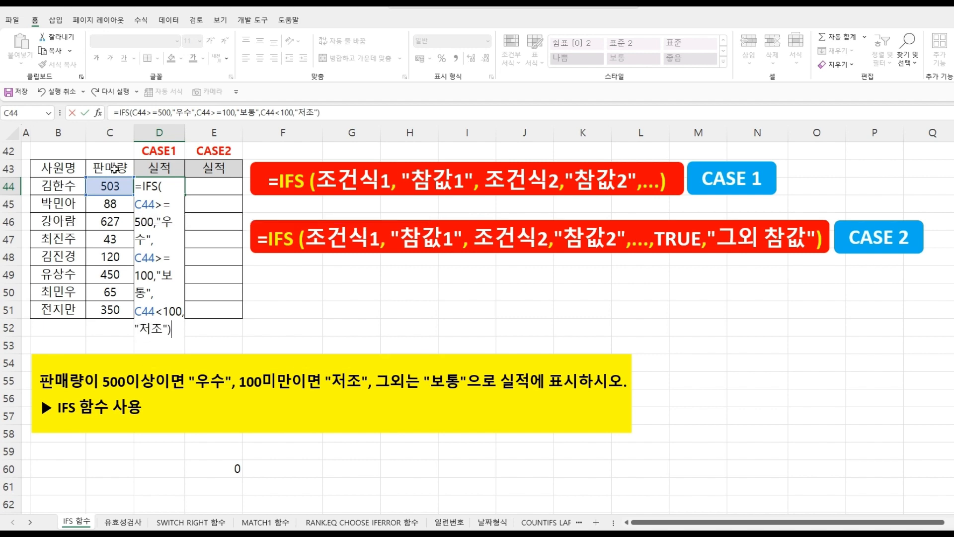
pyautogui.press('Return')
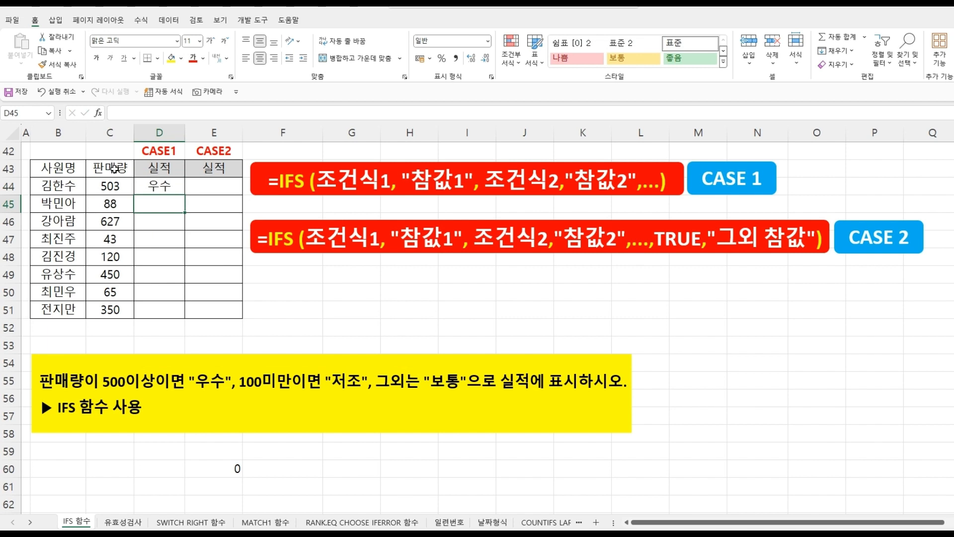
# - Fill the IFS formula from D44 down to D51
pyautogui.click(164, 184)
pyautogui.moveTo(185, 194); pyautogui.dragTo(177, 322)
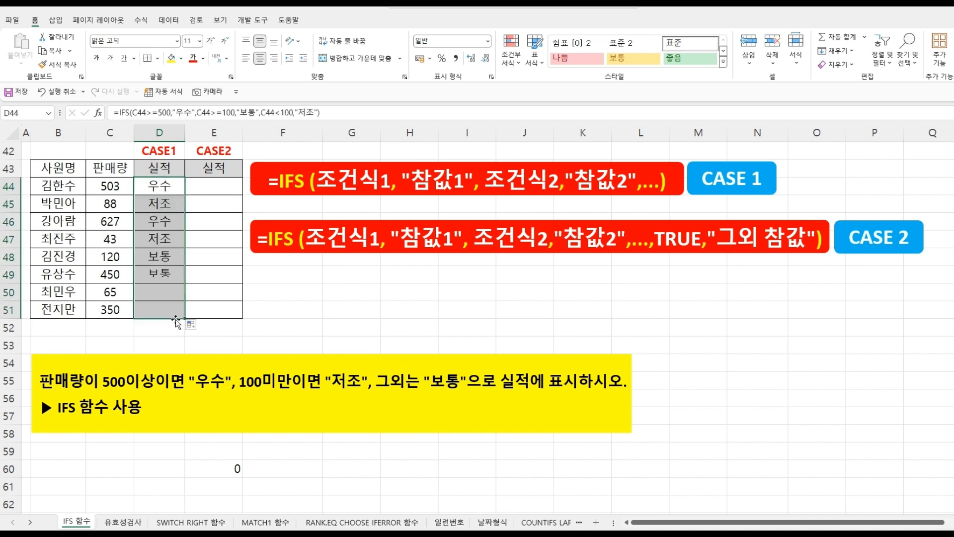
# - Check the sales values and IFS formulas in several rows of the CASE1 실적 column
pyautogui.click(121, 189)
pyautogui.click(144, 185)
pyautogui.click(124, 219)
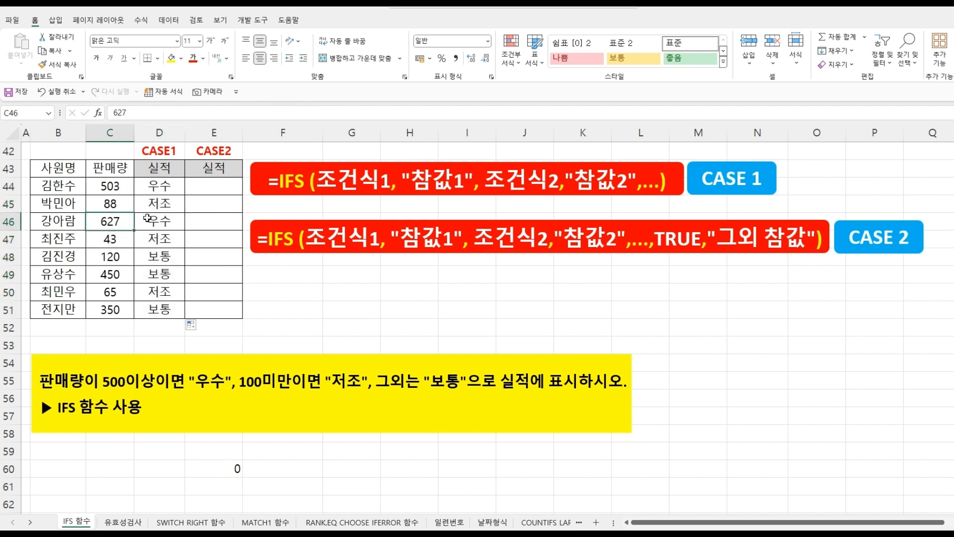
pyautogui.click(154, 219)
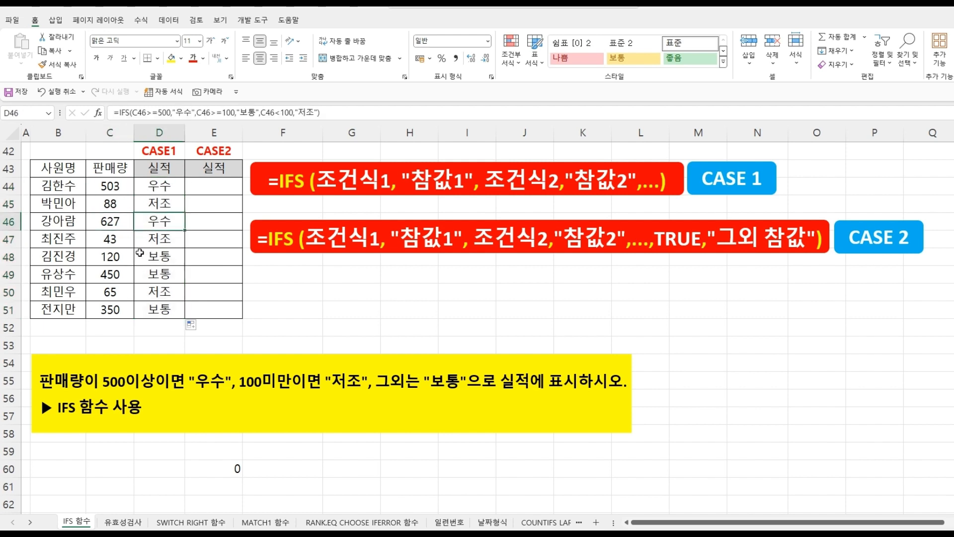
pyautogui.click(113, 205)
pyautogui.click(156, 203)
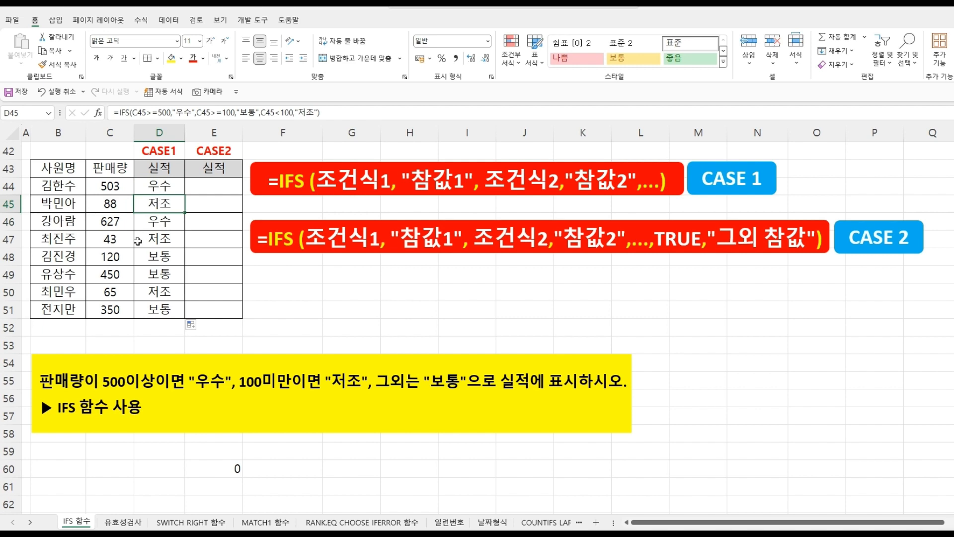
pyautogui.click(124, 292)
pyautogui.click(145, 293)
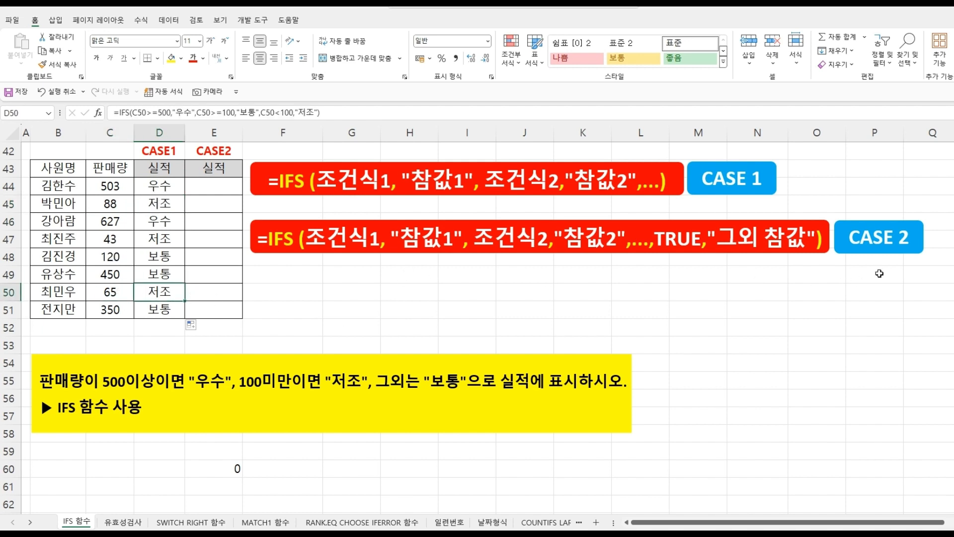
pyautogui.click(216, 187)
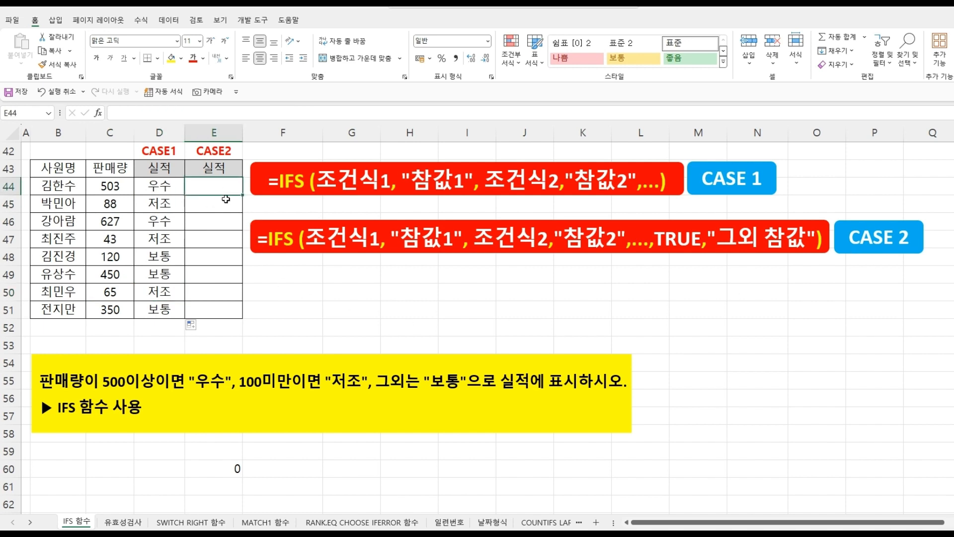
# - Start an IFS formula in E44 whose first condition tests whether the sales in C44 are at least 500
pyautogui.write('=')
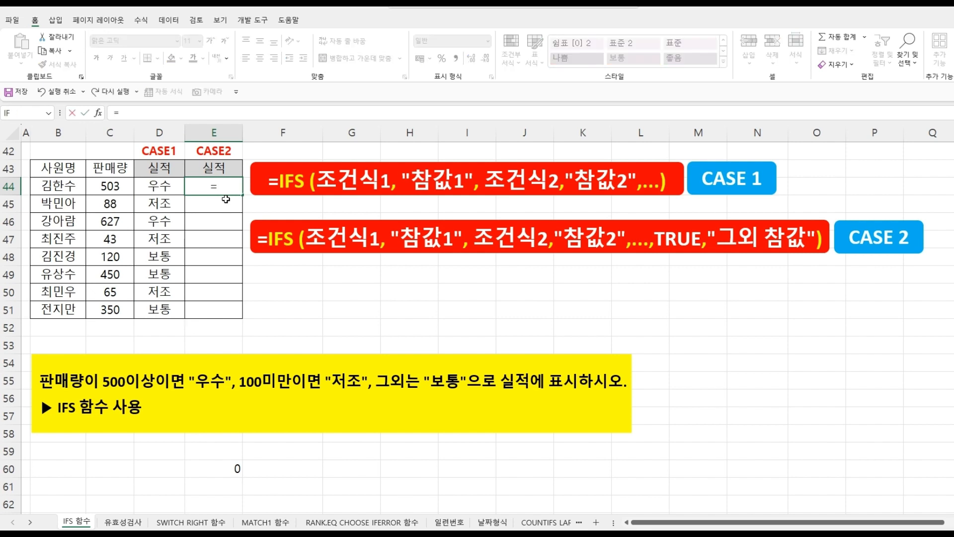
pyautogui.write('IFS')
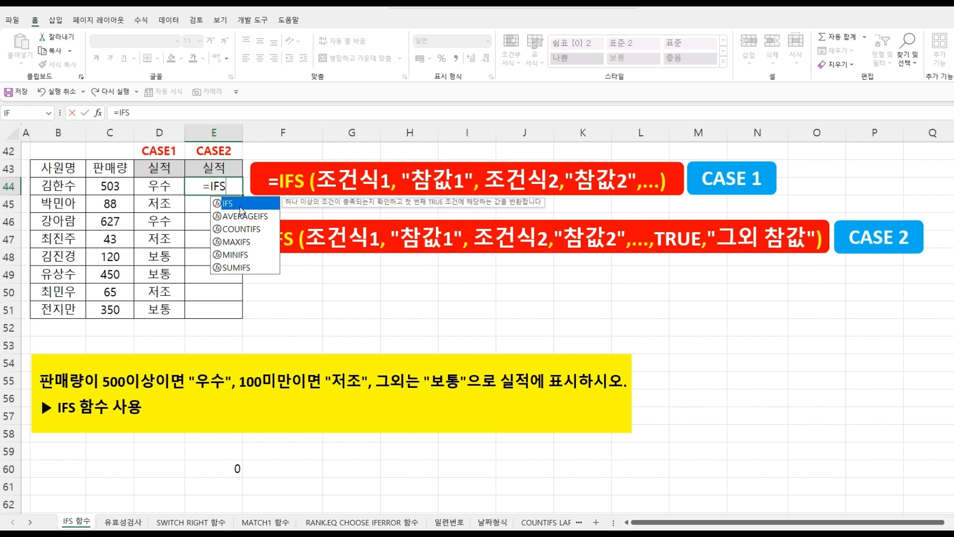
pyautogui.doubleClick(240, 208)
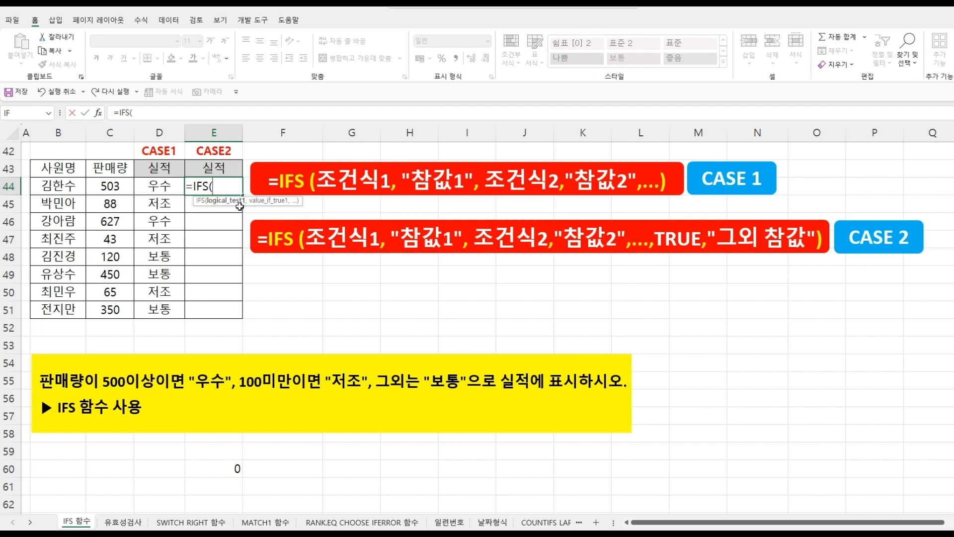
pyautogui.click(115, 184)
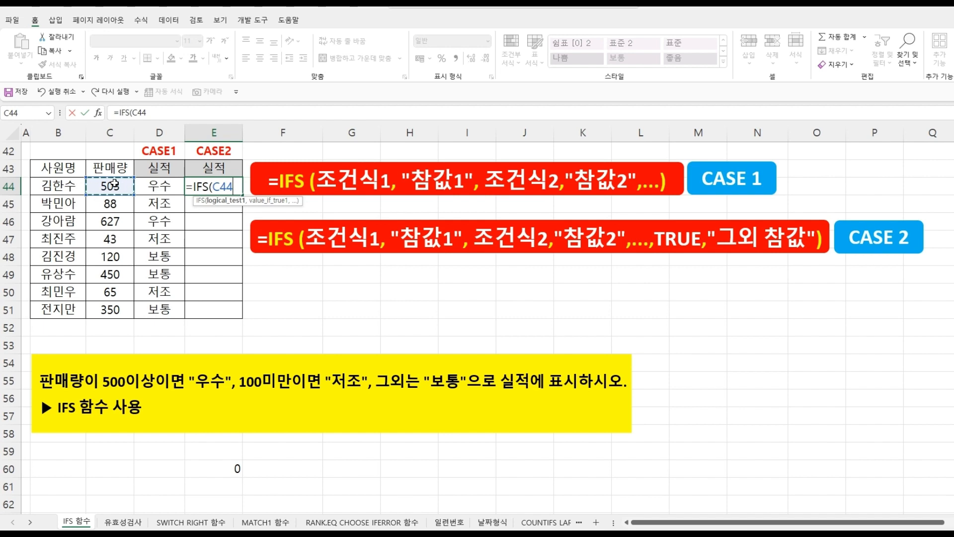
pyautogui.write('>=500')
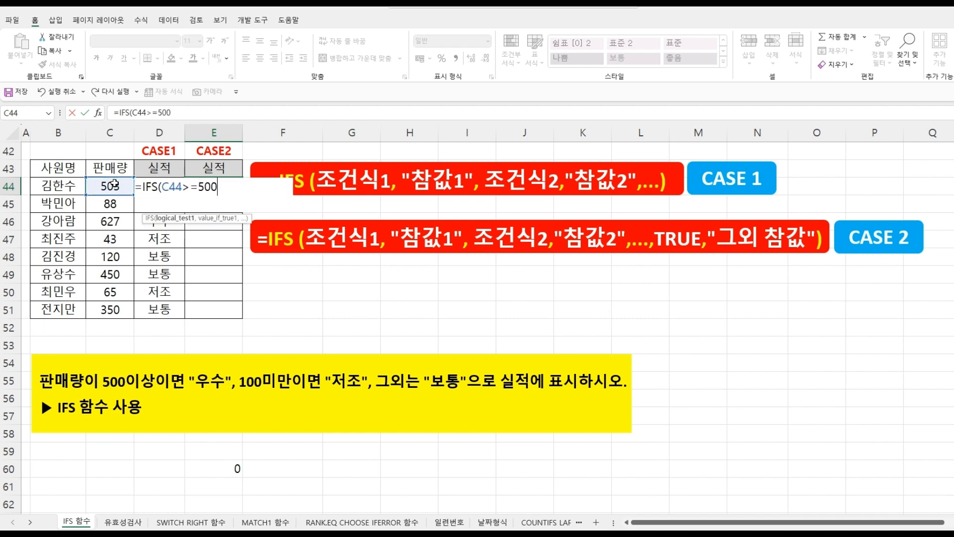
pyautogui.write(',"')
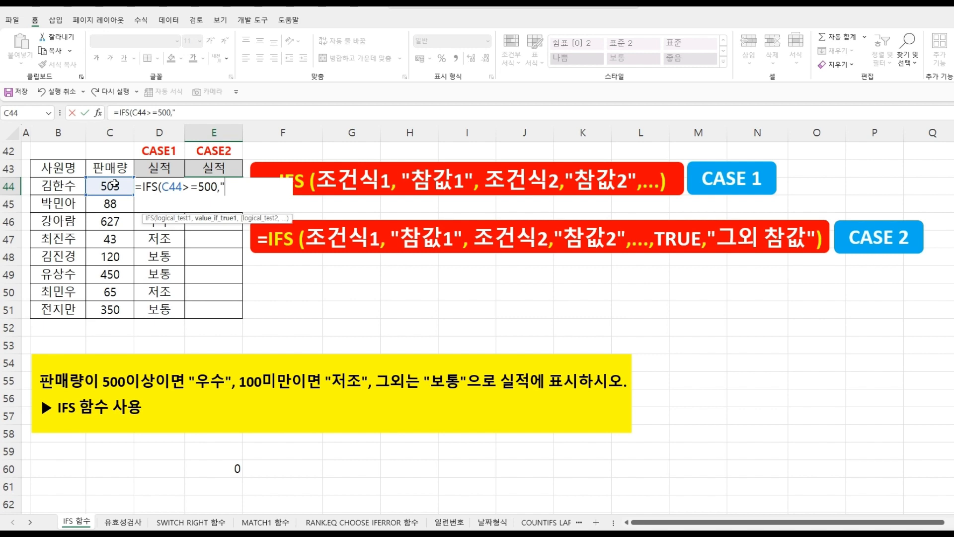
pyautogui.write('우수",')
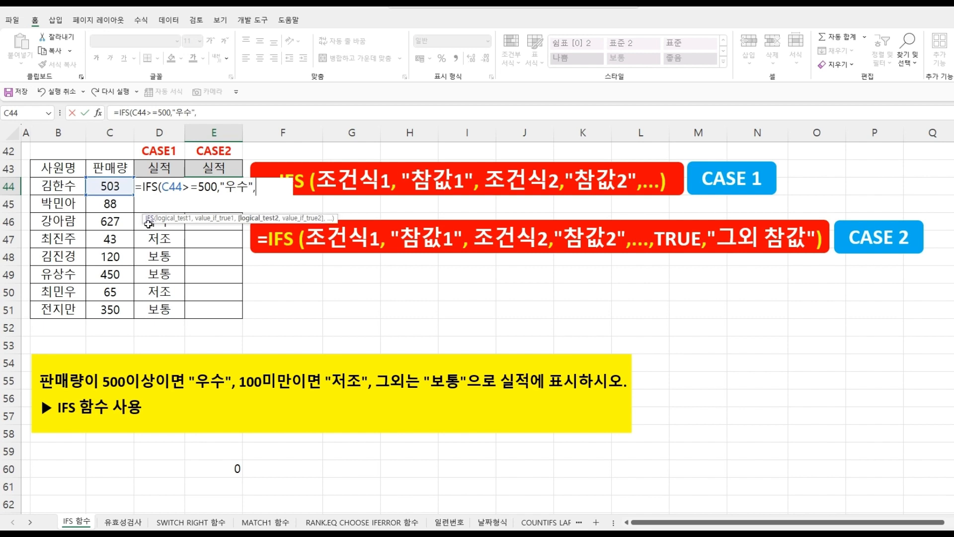
# - Add the result "우수" for the first condition, then a second condition C44<100 returning "저조"
pyautogui.click(111, 186)
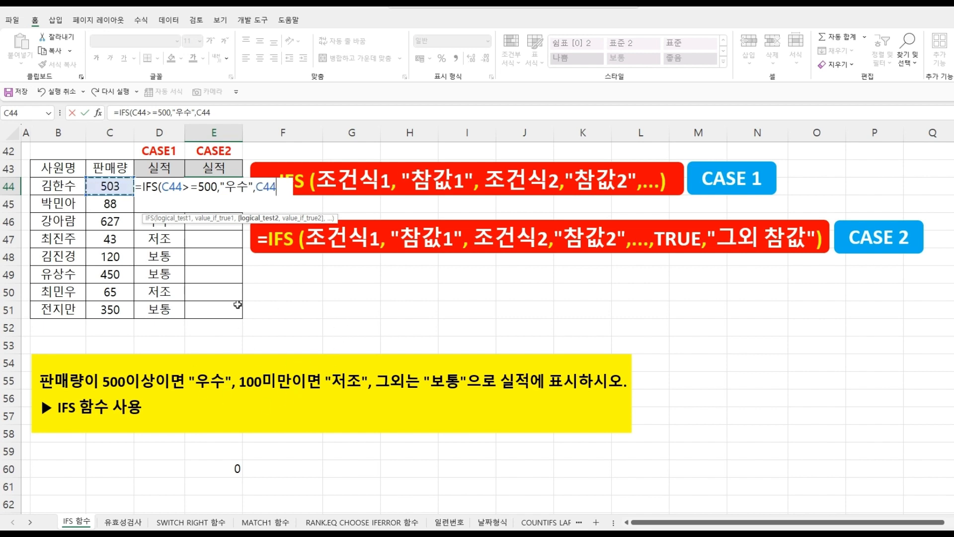
pyautogui.write('<100')
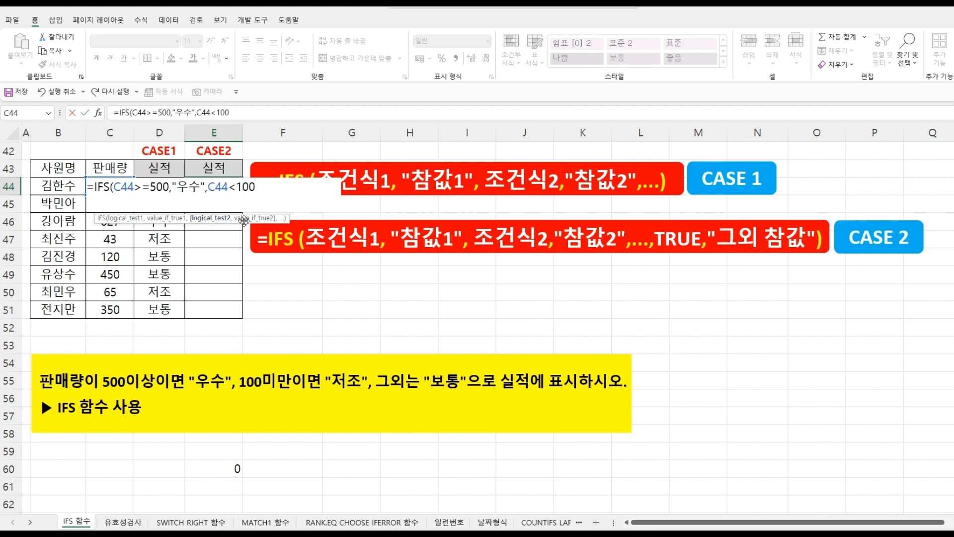
pyautogui.write(',"')
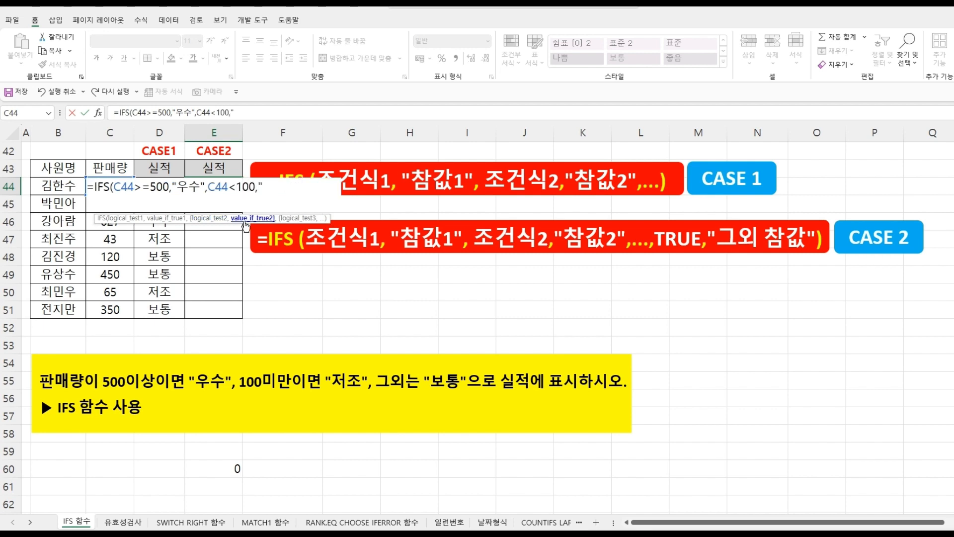
pyautogui.write('저조",')
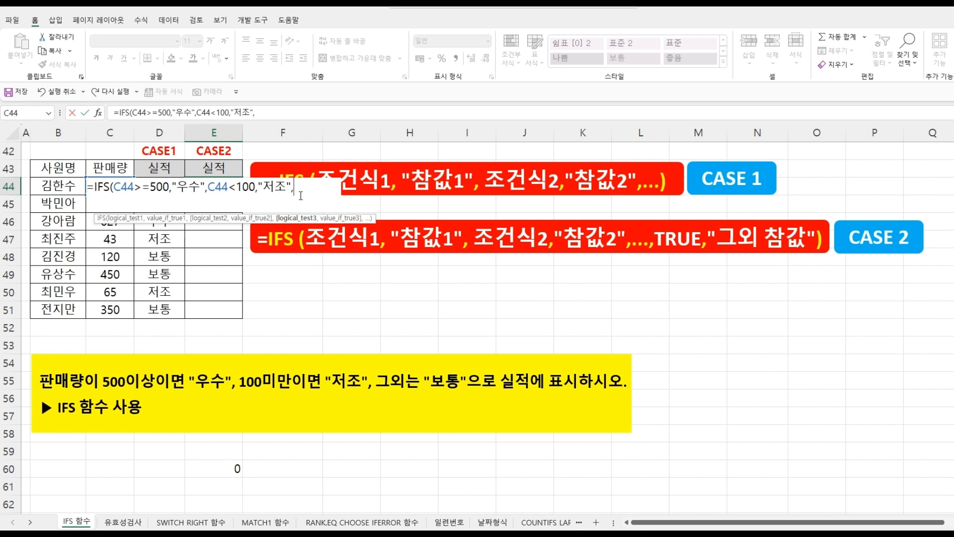
# - Finish the IFS formula with TRUE returning "보통" as the default case, close it and confirm
pyautogui.write('TR')
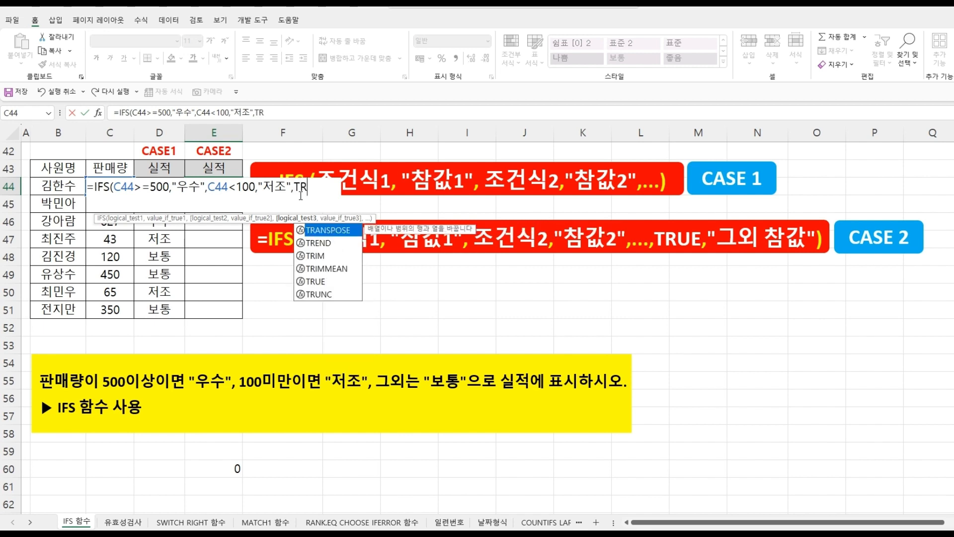
pyautogui.write('UE')
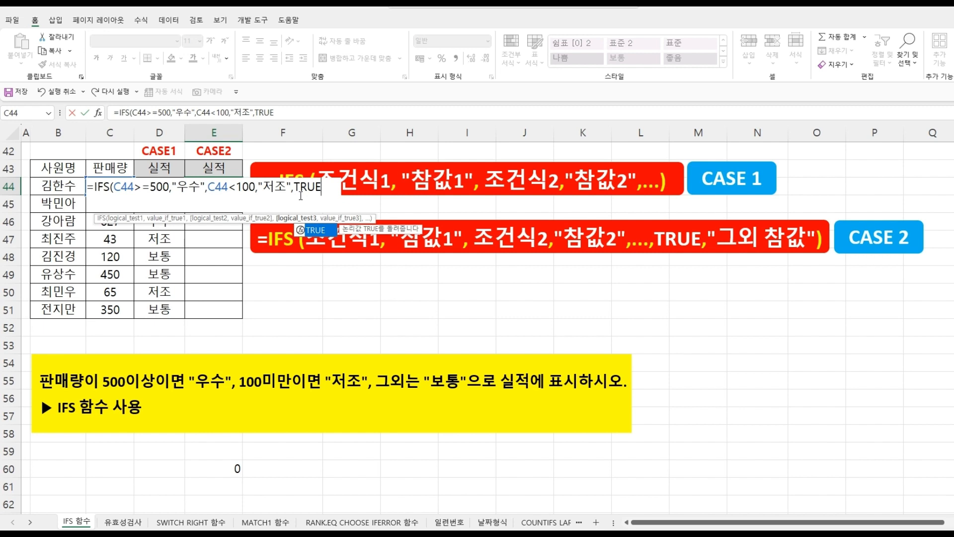
pyautogui.write(',')
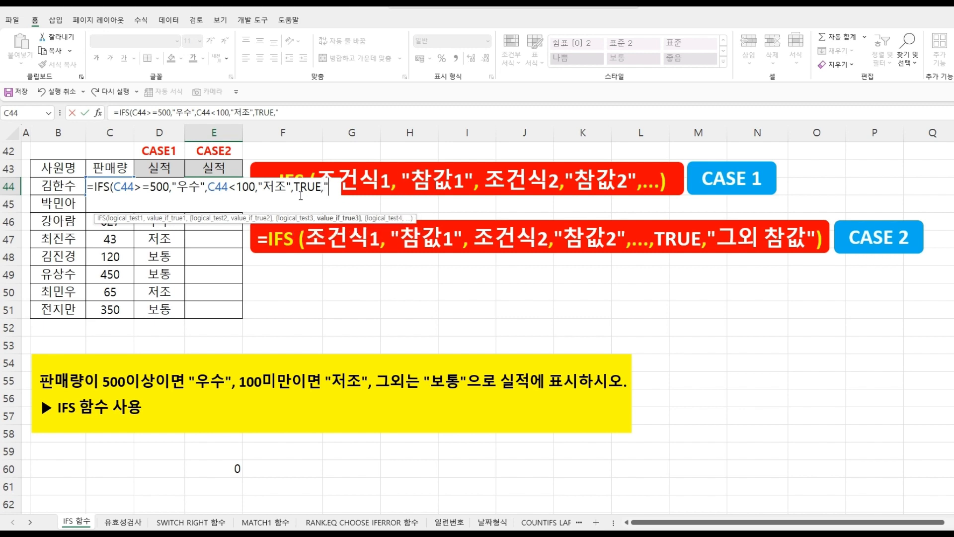
pyautogui.write('"보통')
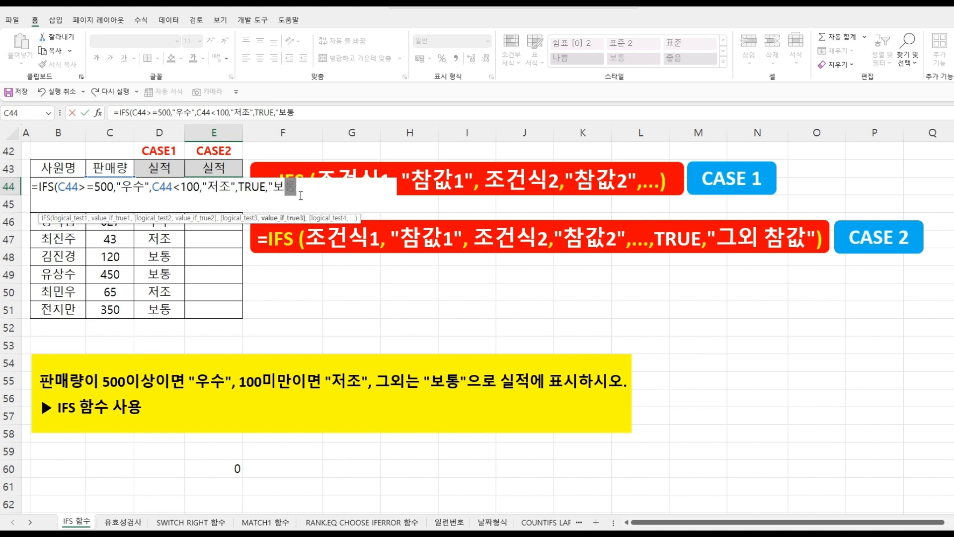
pyautogui.write('")')
pyautogui.press('Return')
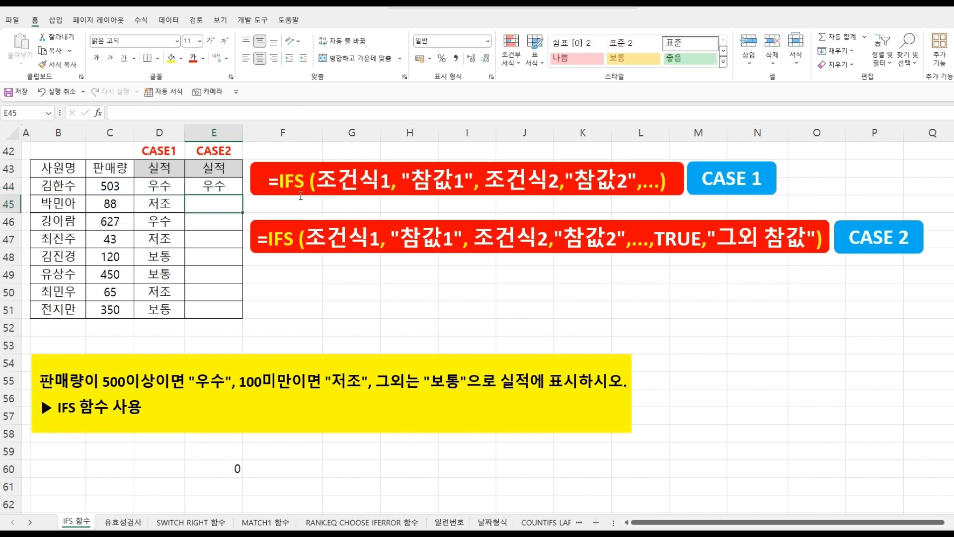
# - Fill the E44 formula down to E51 and compare the CASE2 results with the CASE1 column row by row
pyautogui.click(209, 182)
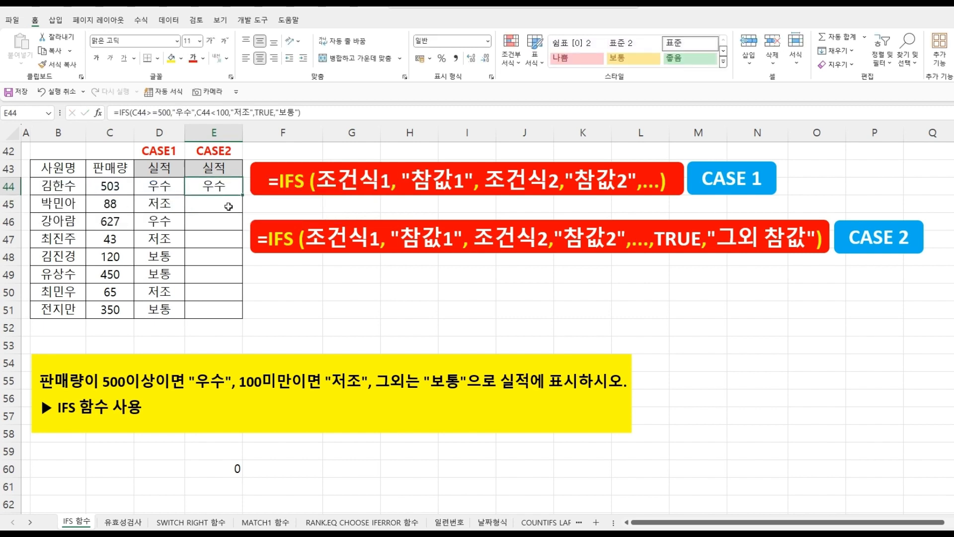
pyautogui.moveTo(243, 195); pyautogui.dragTo(227, 312)
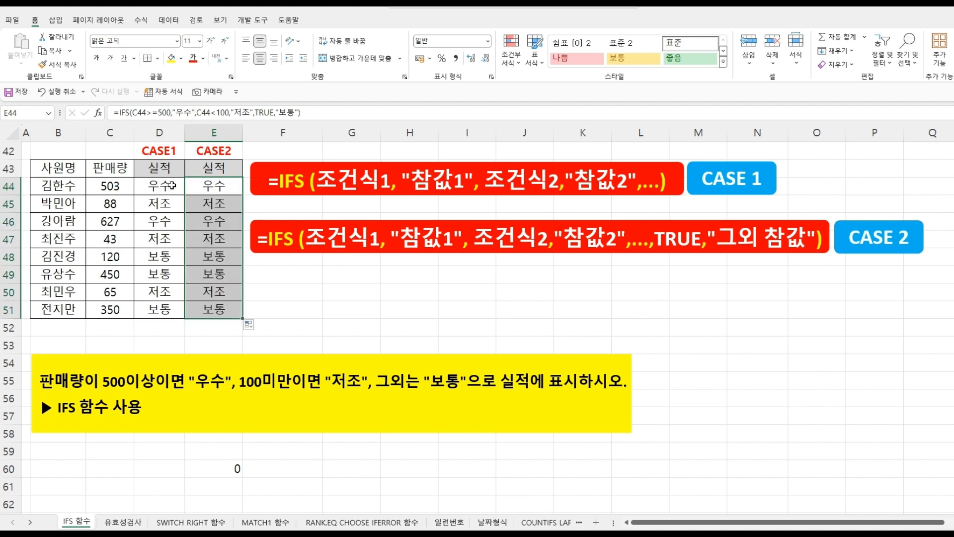
pyautogui.moveTo(172, 185); pyautogui.dragTo(213, 290)
pyautogui.moveTo(169, 310); pyautogui.dragTo(213, 310)
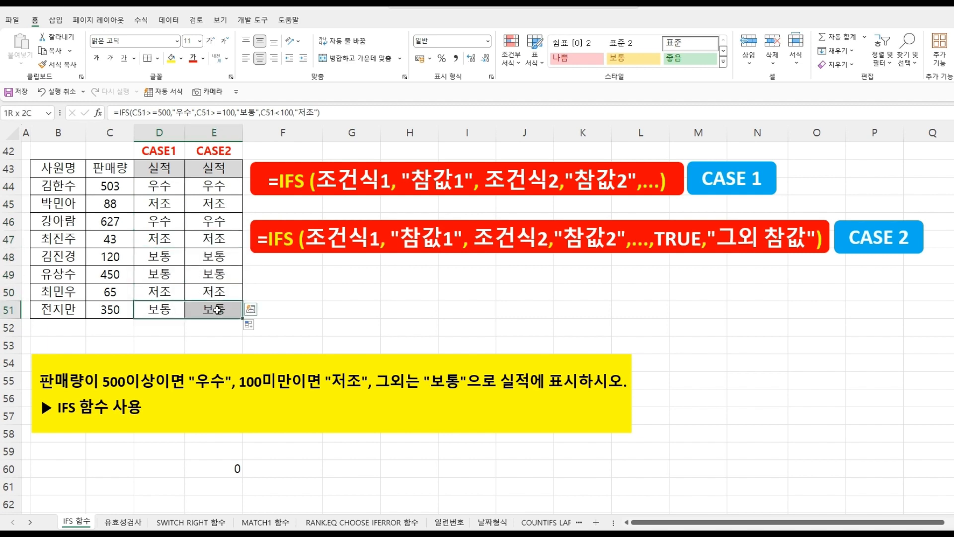
pyautogui.click(405, 329)
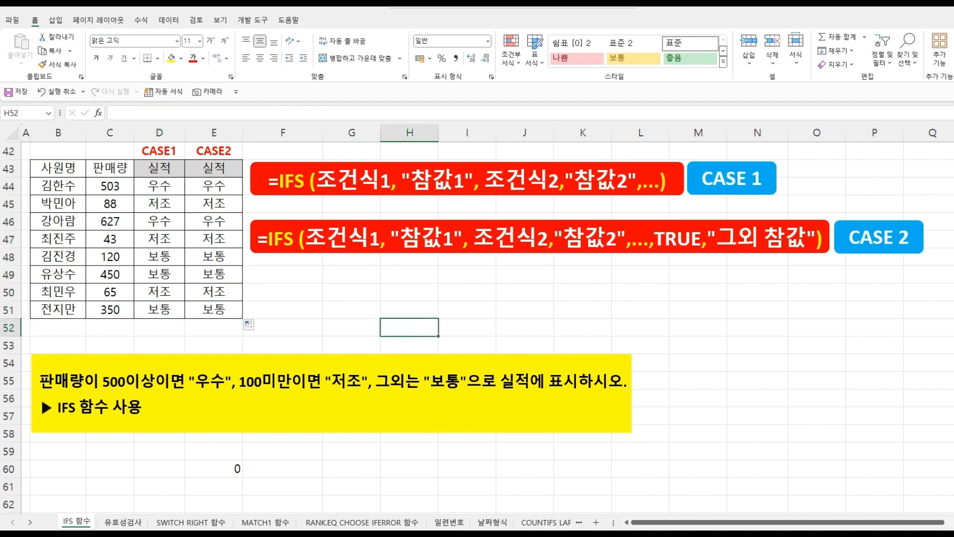
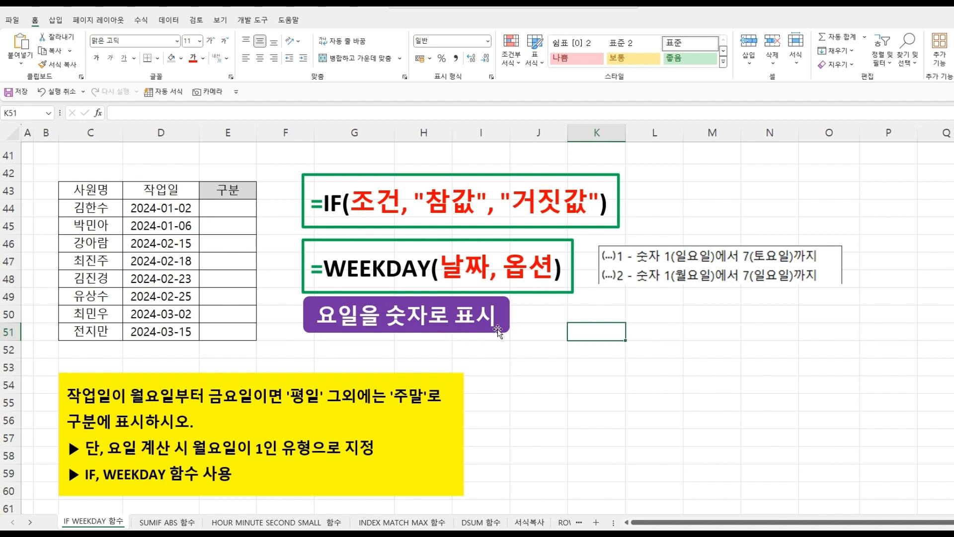
# - Enter a WEEKDAY formula in E44 for the date in D44, using return type 2 so Monday counts as 1
pyautogui.click(222, 211)
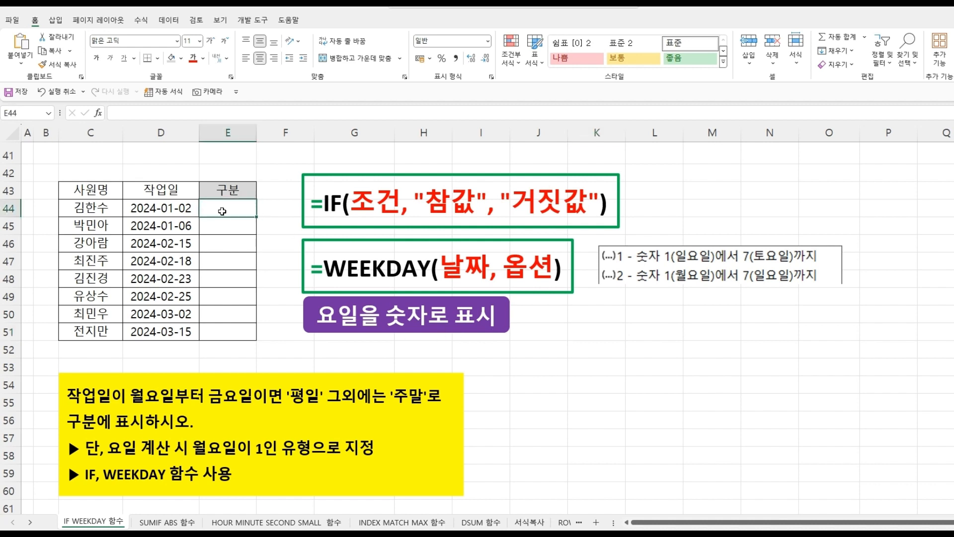
pyautogui.write('=WEE')
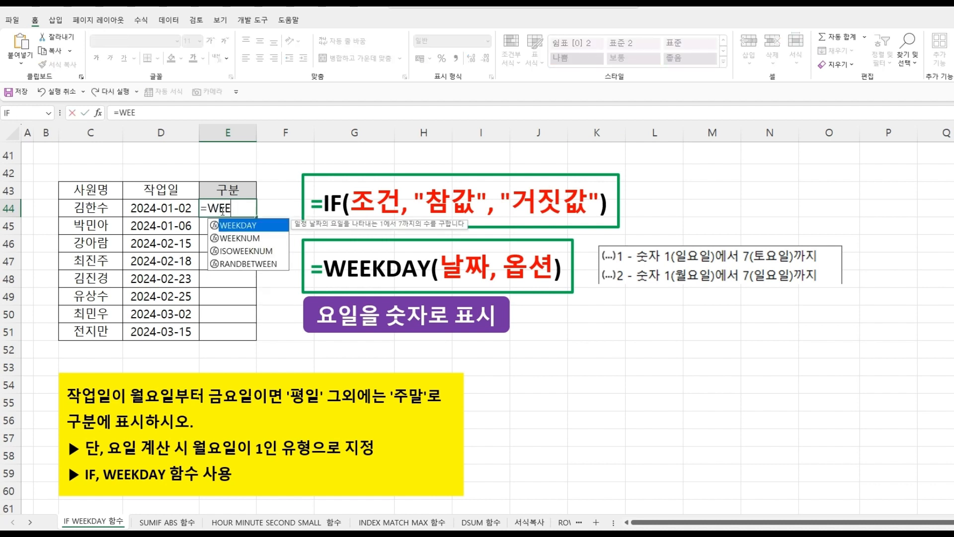
pyautogui.write('K')
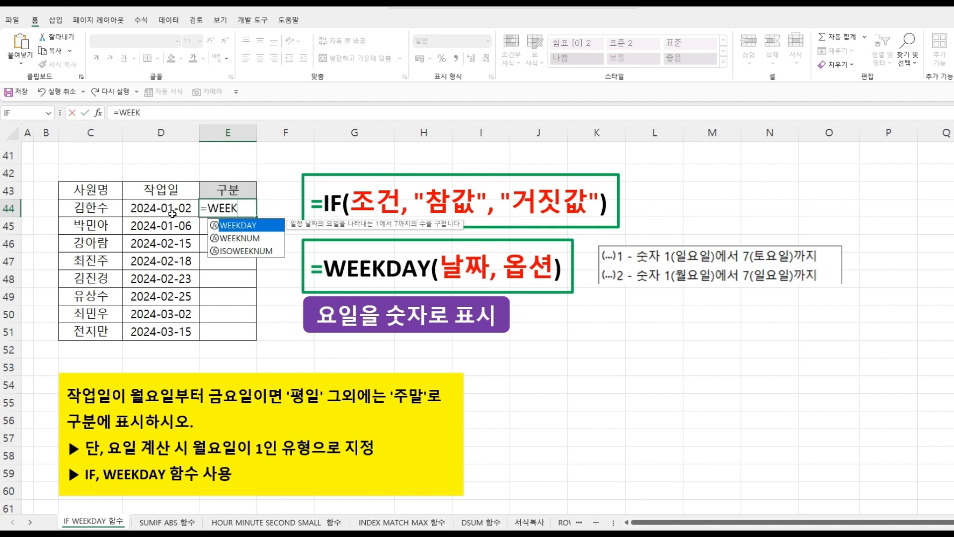
pyautogui.doubleClick(256, 226)
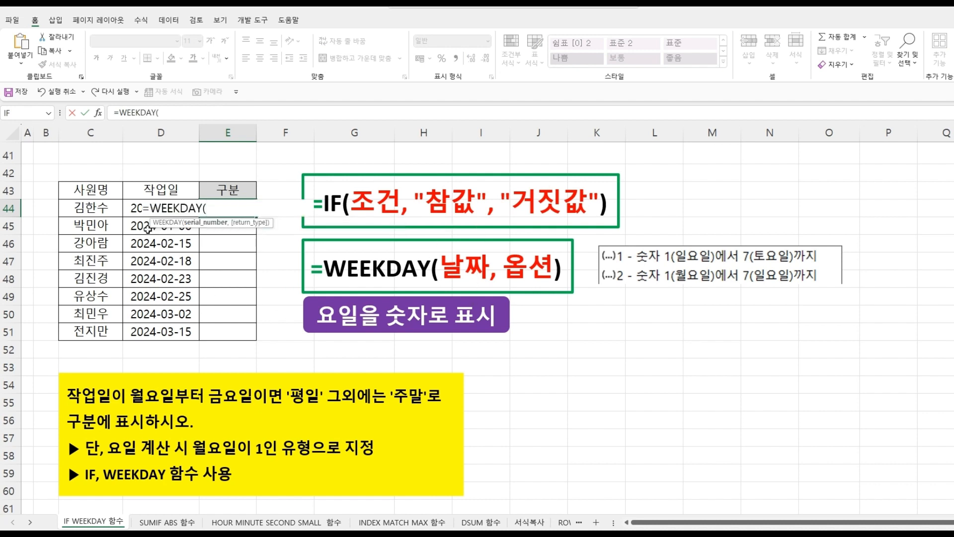
pyautogui.click(132, 207)
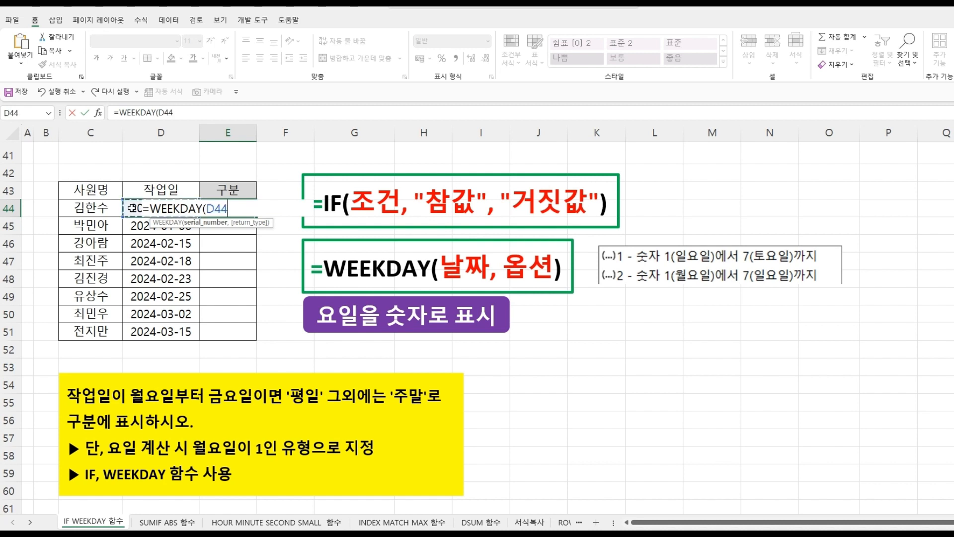
pyautogui.write(',')
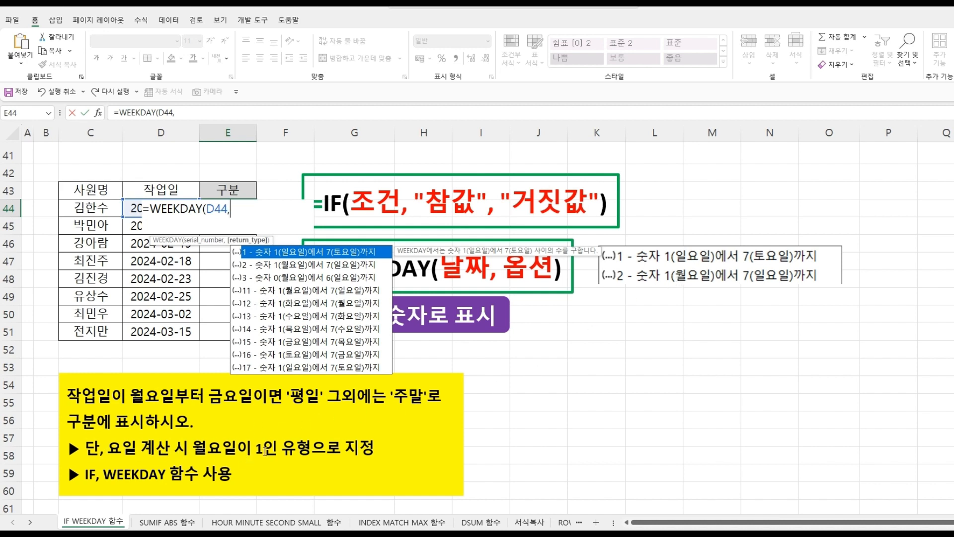
pyautogui.doubleClick(286, 267)
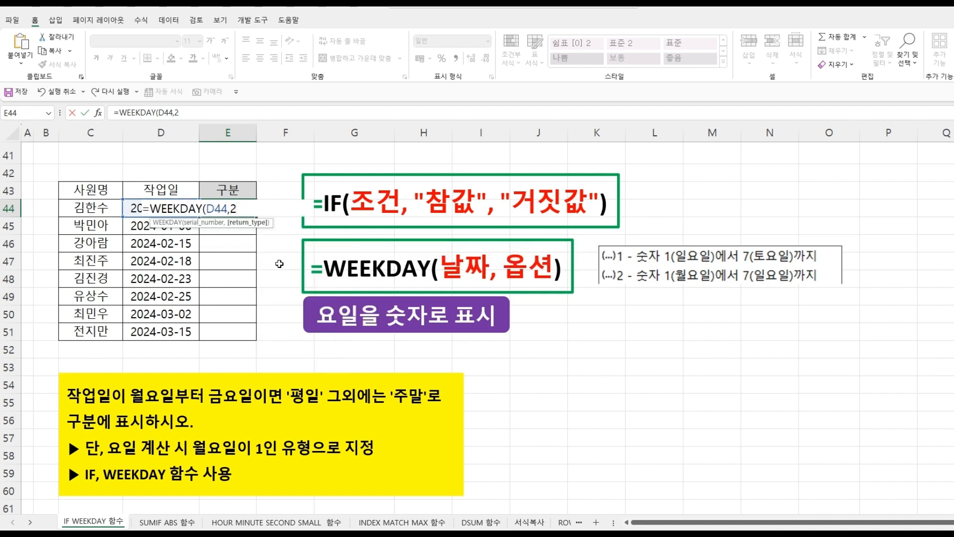
pyautogui.write(')')
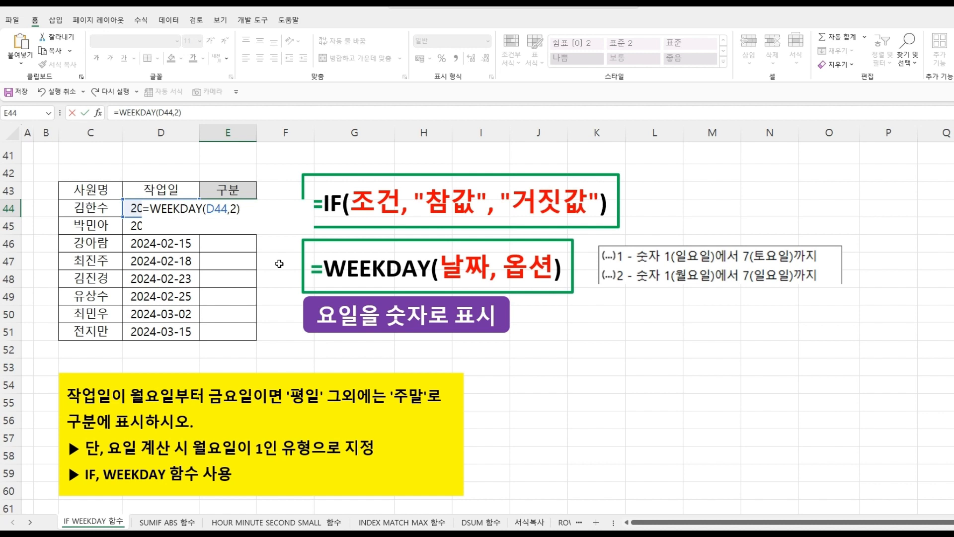
pyautogui.press('Return')
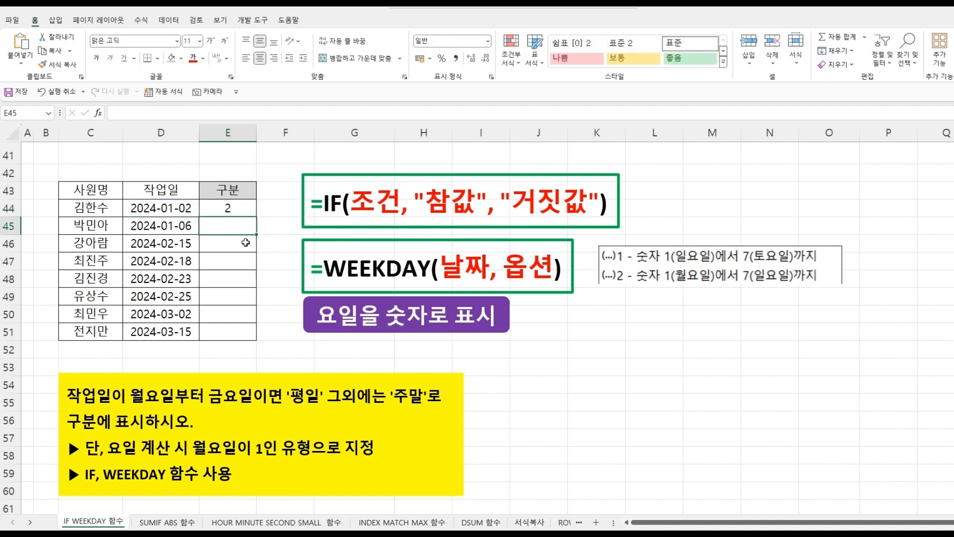
# - Fill the WEEKDAY formula from E44 down to E51
pyautogui.click(236, 211)
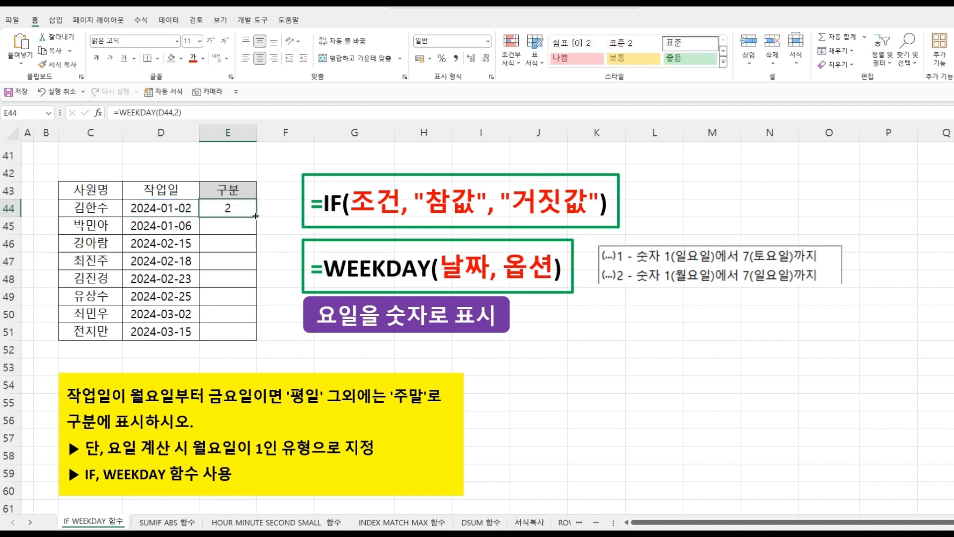
pyautogui.moveTo(254, 220); pyautogui.dragTo(250, 338)
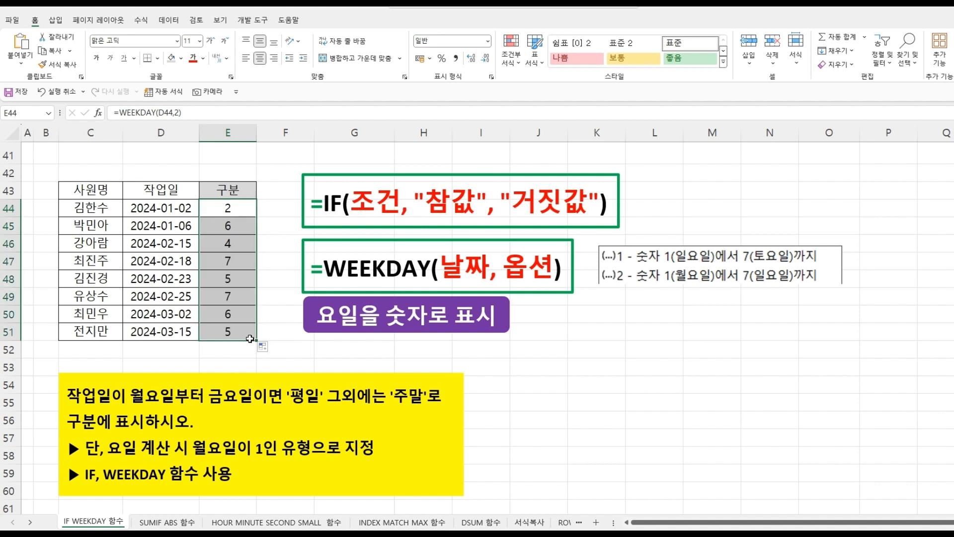
pyautogui.click(229, 209)
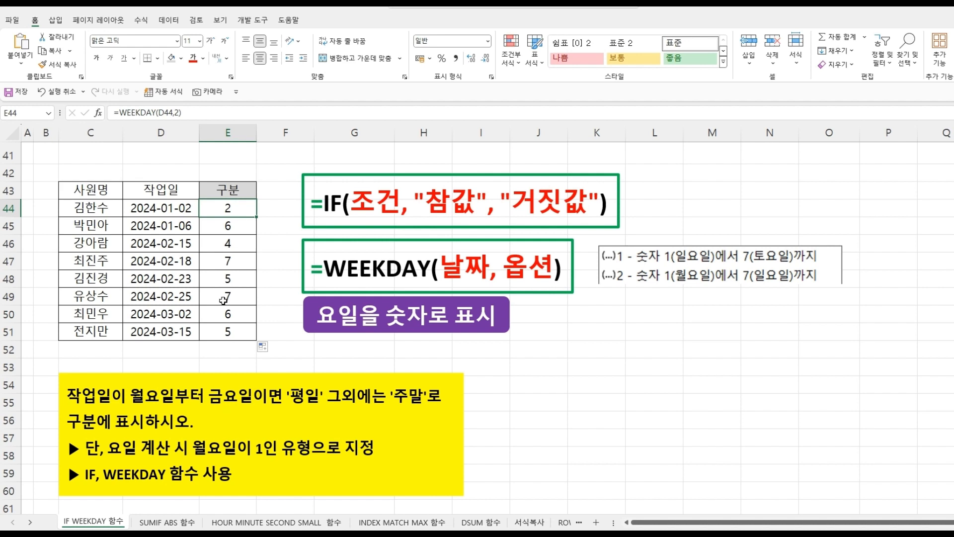
# - Extend the E44 formula to test whether the WEEKDAY result is less than or equal to 5
pyautogui.doubleClick(224, 209)
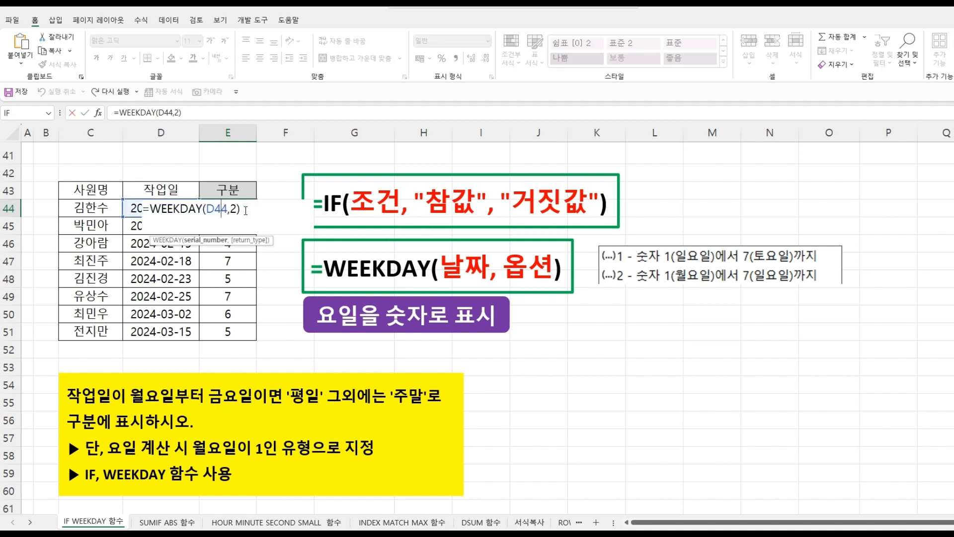
pyautogui.click(246, 212)
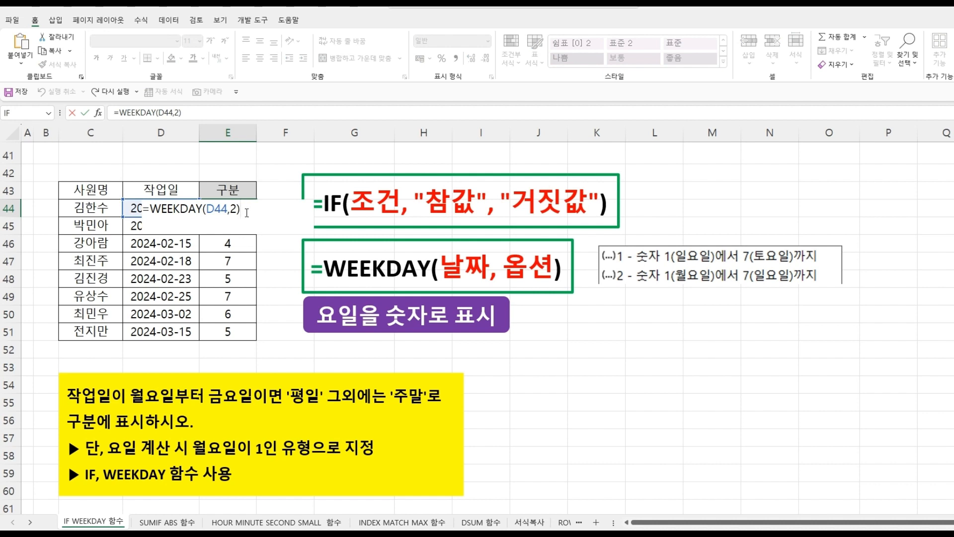
pyautogui.write('<=5')
pyautogui.press('Return')
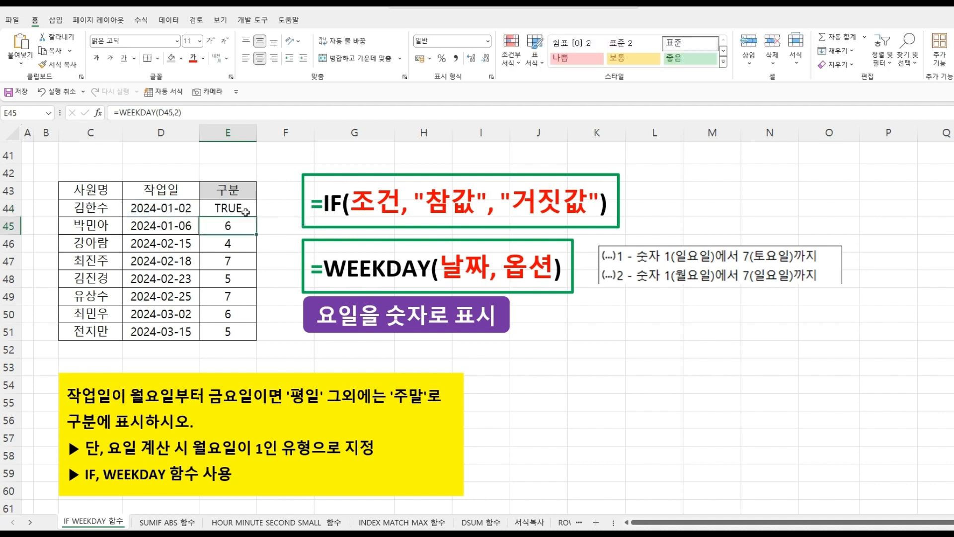
# - Fill the <=5 comparison formula from E44 down to E51
pyautogui.click(246, 212)
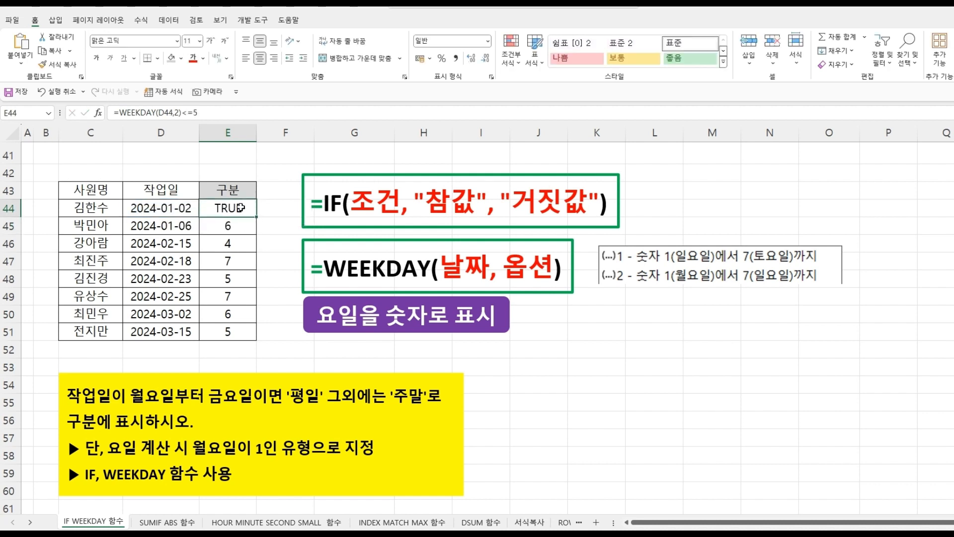
pyautogui.moveTo(256, 217); pyautogui.dragTo(249, 337)
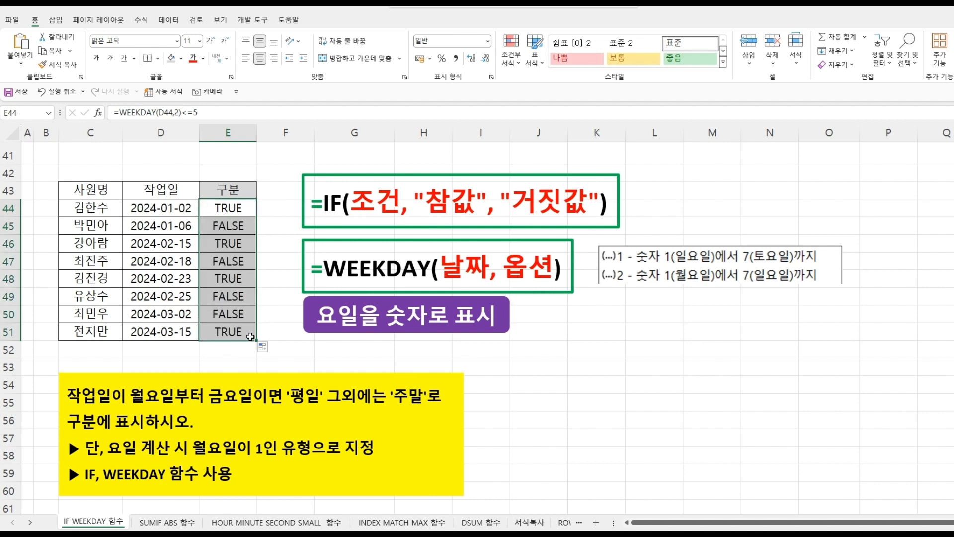
pyautogui.click(225, 208)
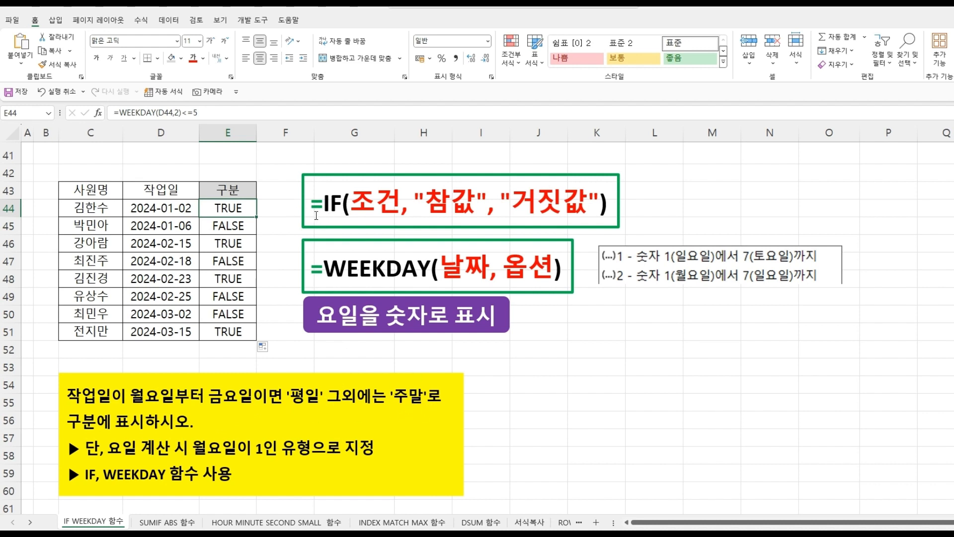
# - Wrap the E44 comparison in an IF function so that WEEKDAY(D44,2)<=5 becomes its logical test
pyautogui.doubleClick(228, 210)
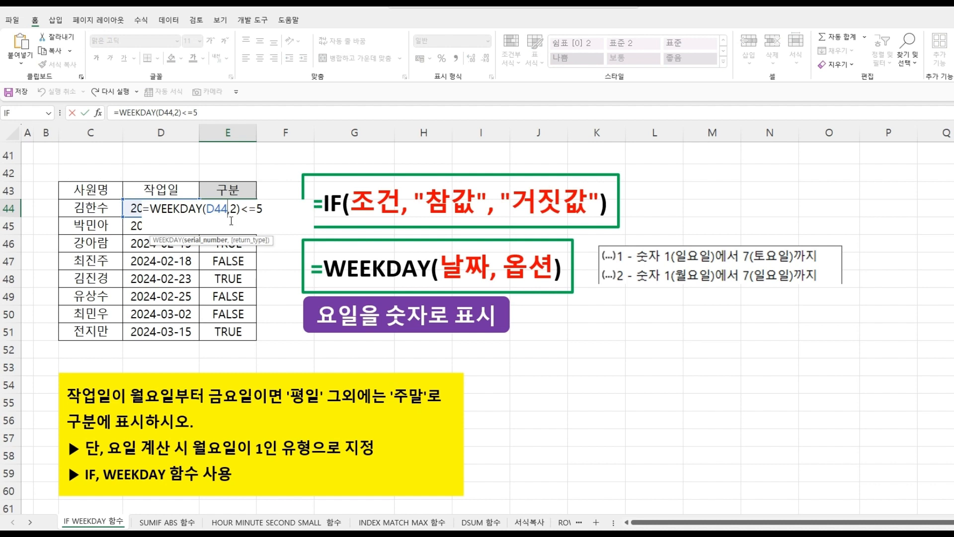
pyautogui.click(149, 212)
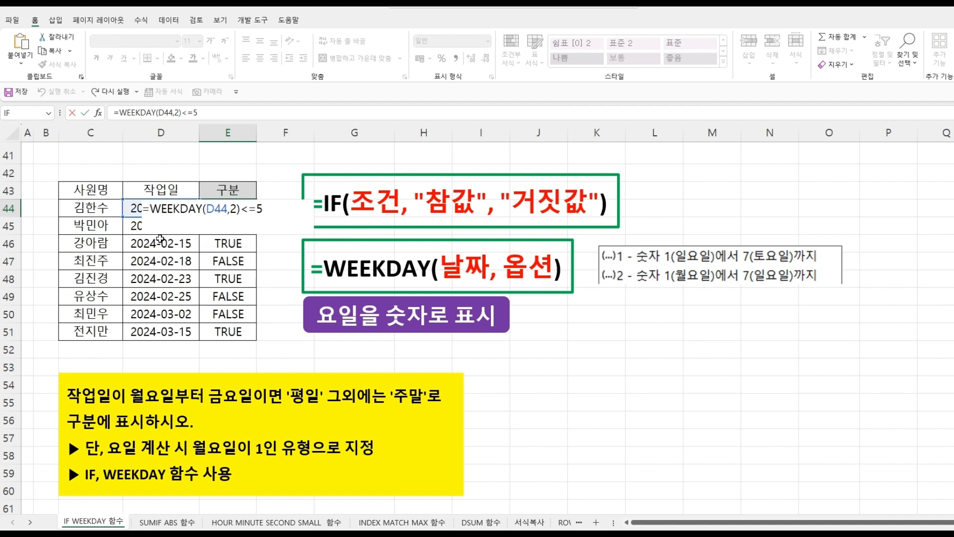
pyautogui.write('IF')
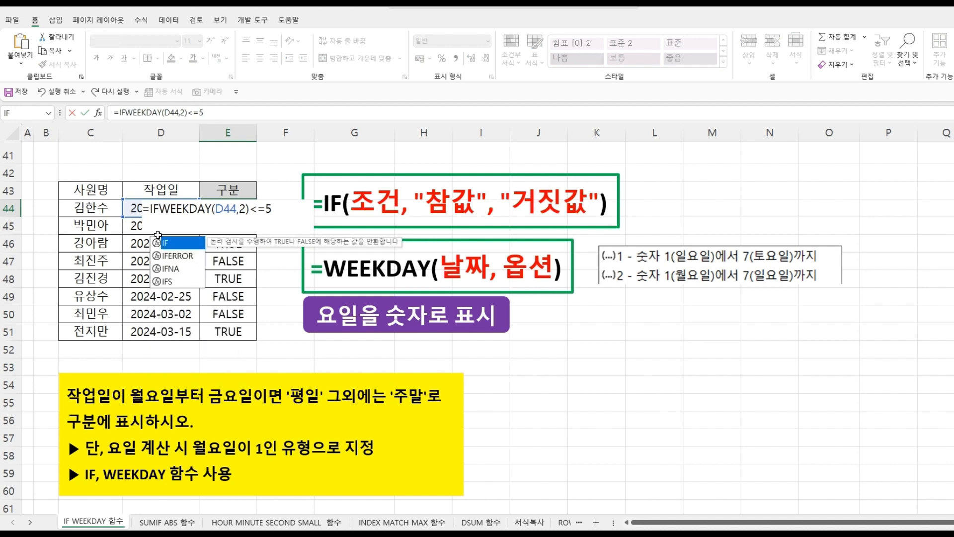
pyautogui.doubleClick(180, 242)
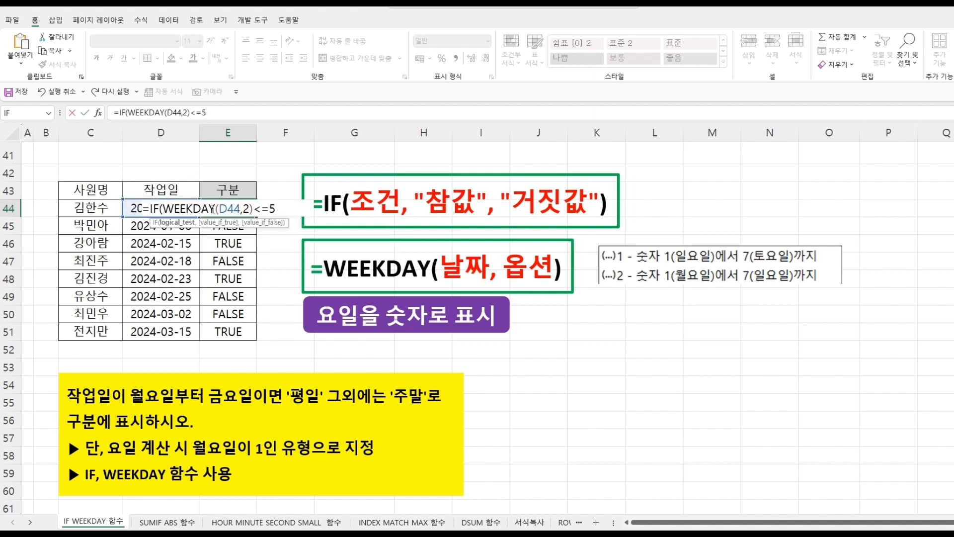
pyautogui.click(287, 207)
pyautogui.write(',')
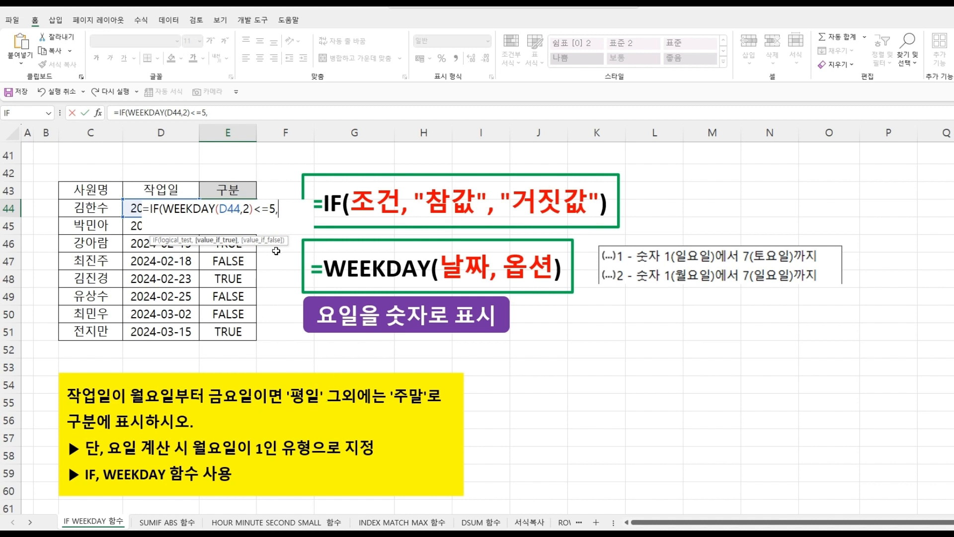
# - Complete the E44 IF formula with "평일" for true and "주말" for false, and confirm it
pyautogui.write('"평일')
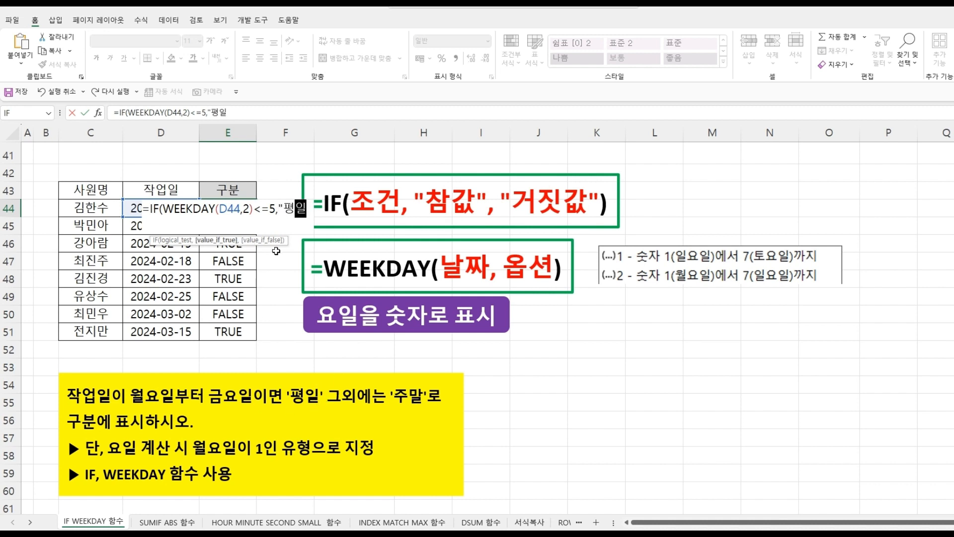
pyautogui.write('",')
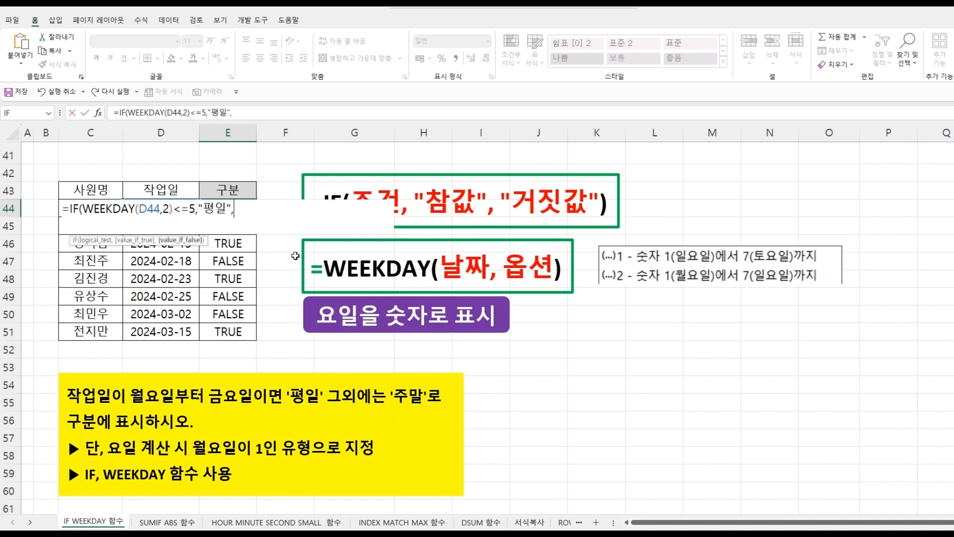
pyautogui.write('"주말")')
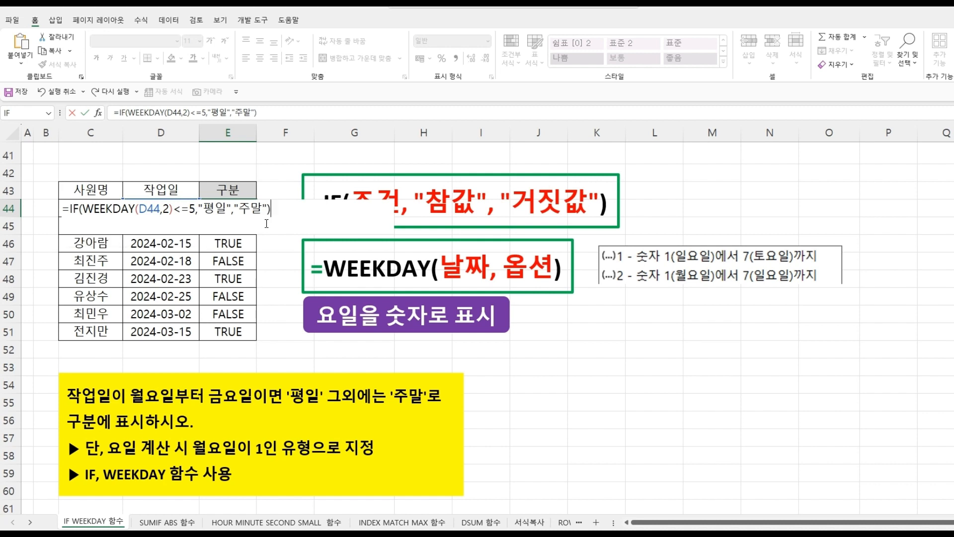
pyautogui.press('Return')
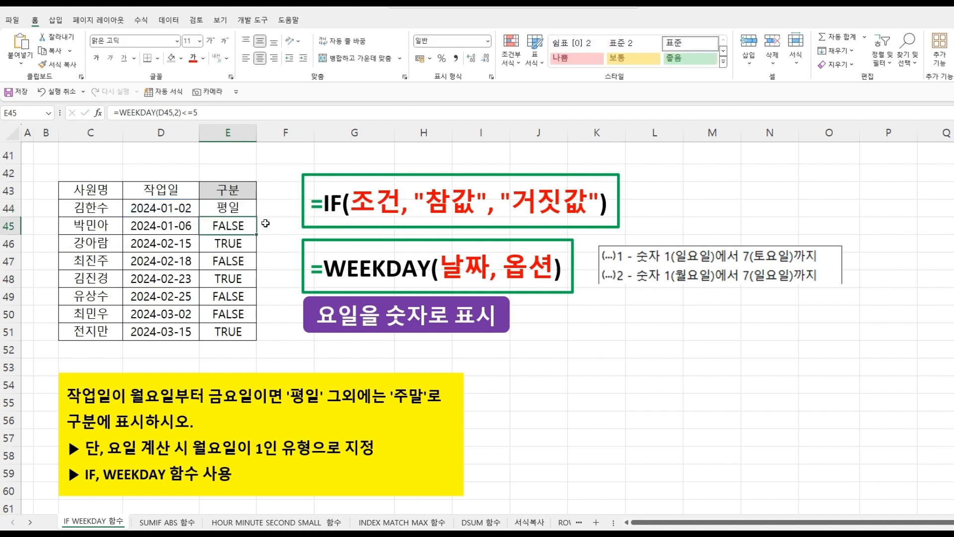
# - Fill the completed IF formula from E44 down to E51 and check the results in the 구분 column
pyautogui.click(234, 208)
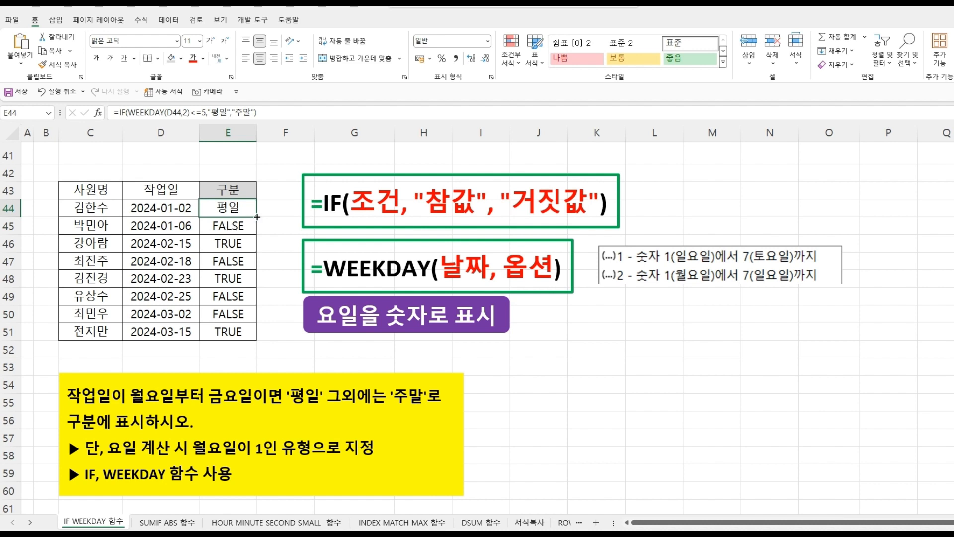
pyautogui.moveTo(257, 217); pyautogui.dragTo(253, 338)
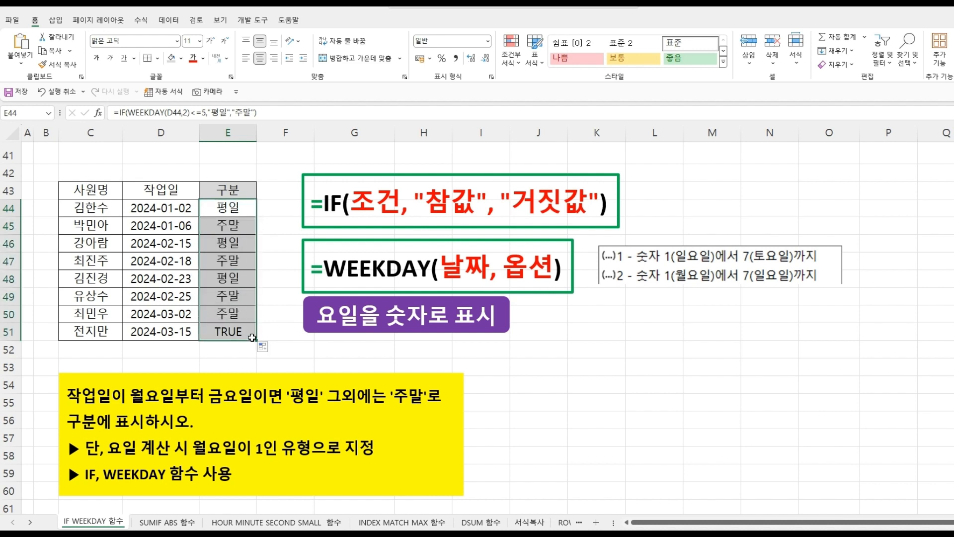
pyautogui.click(235, 207)
pyautogui.click(239, 229)
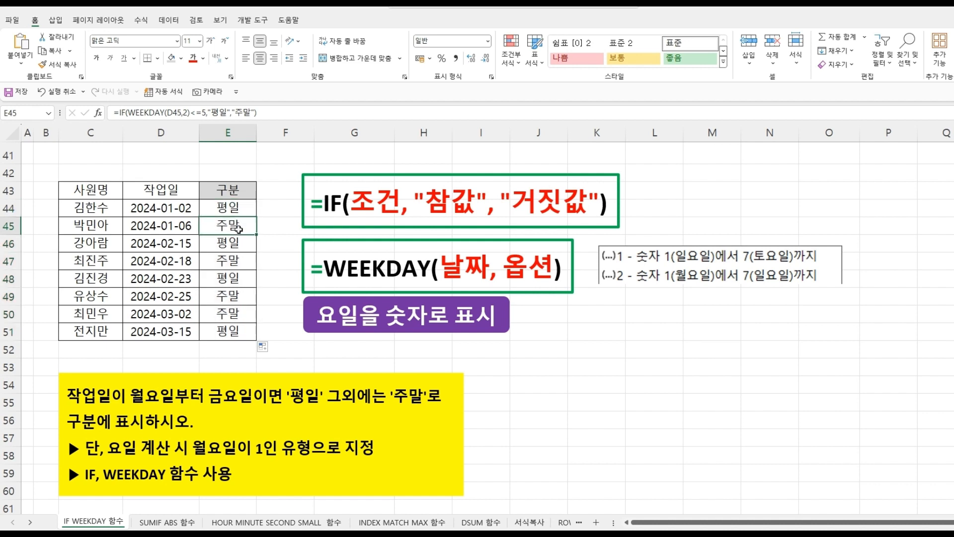
pyautogui.click(229, 330)
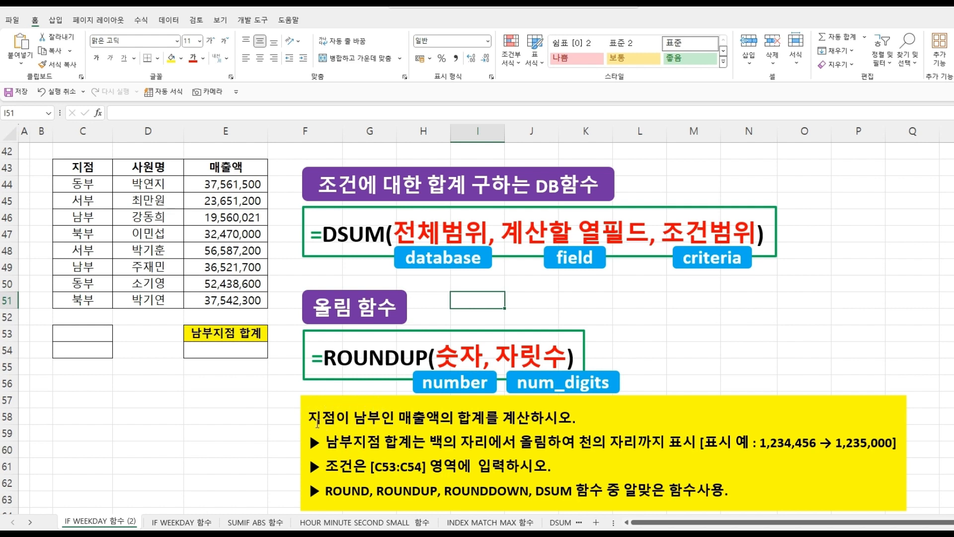
# - Copy the 지점 header from C43 and 남부 from C46 into C53:C54 as the criteria range
pyautogui.click(90, 169)
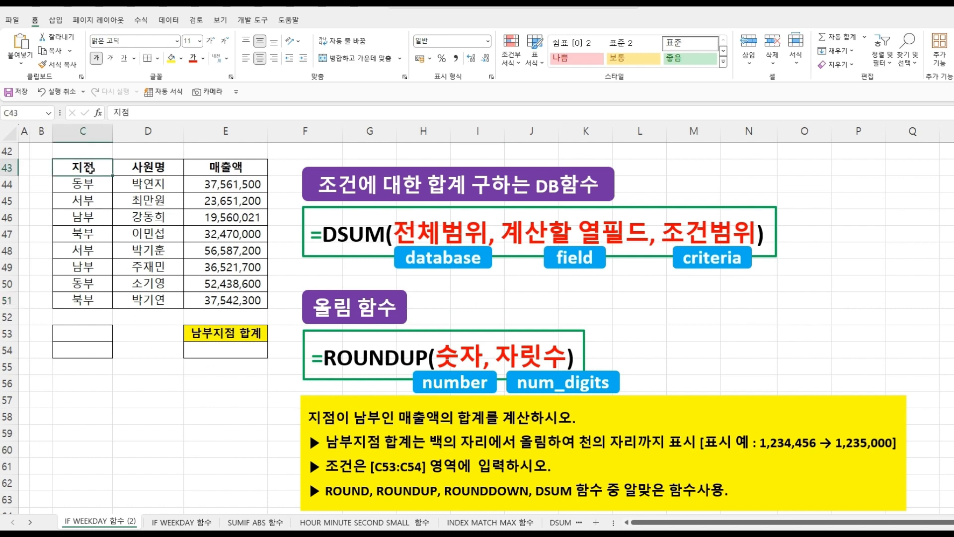
pyautogui.hotkey('ctrl', 'c')
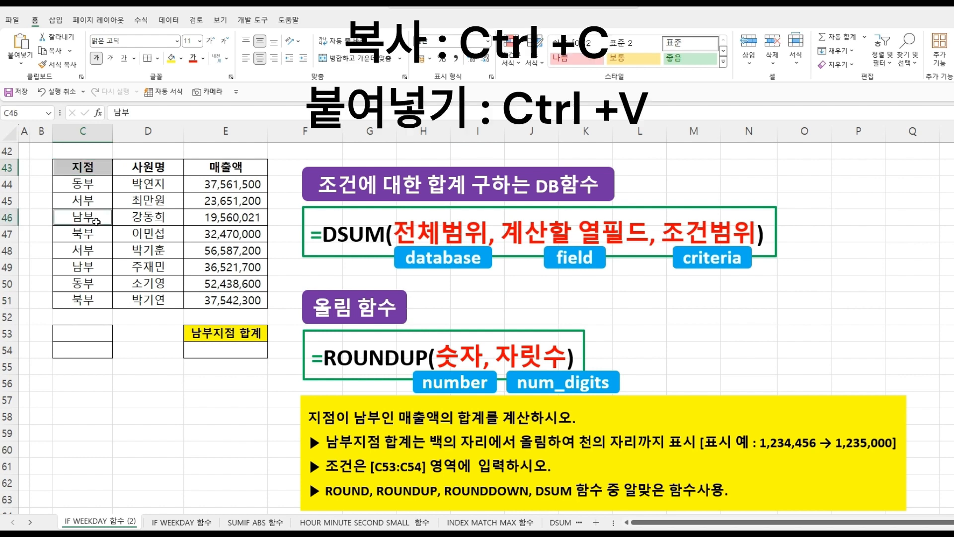
pyautogui.click(96, 219)
pyautogui.hotkey('ctrl', 'c')
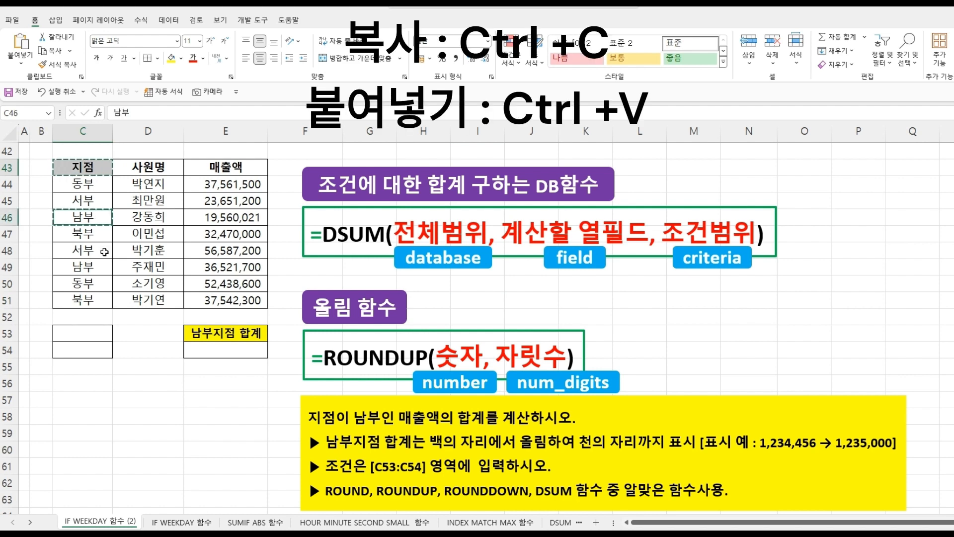
pyautogui.click(90, 333)
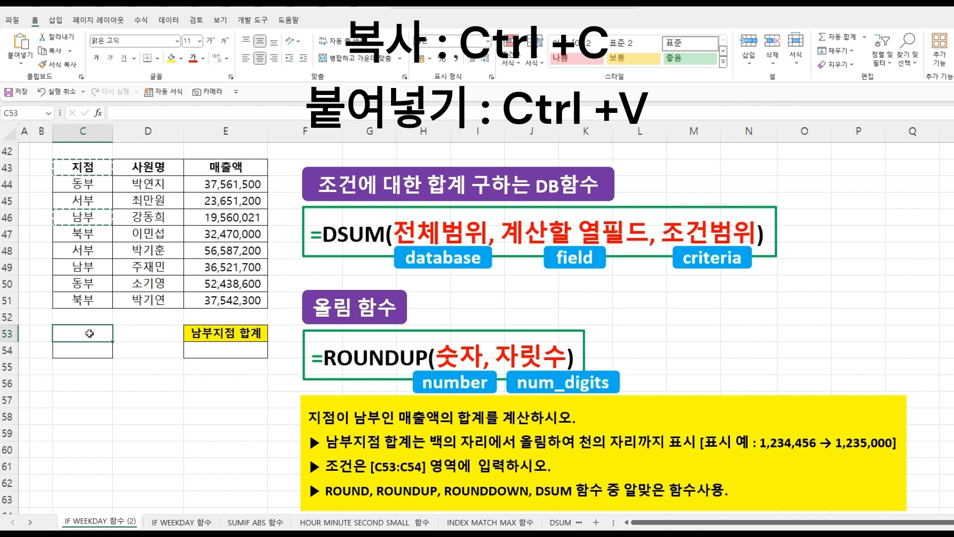
pyautogui.hotkey('ctrl', 'v')
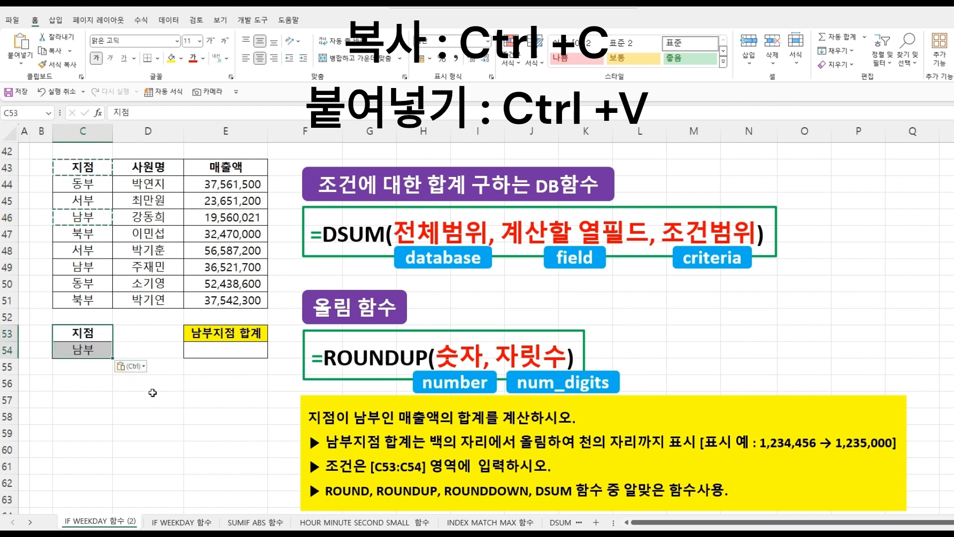
pyautogui.press('Escape')
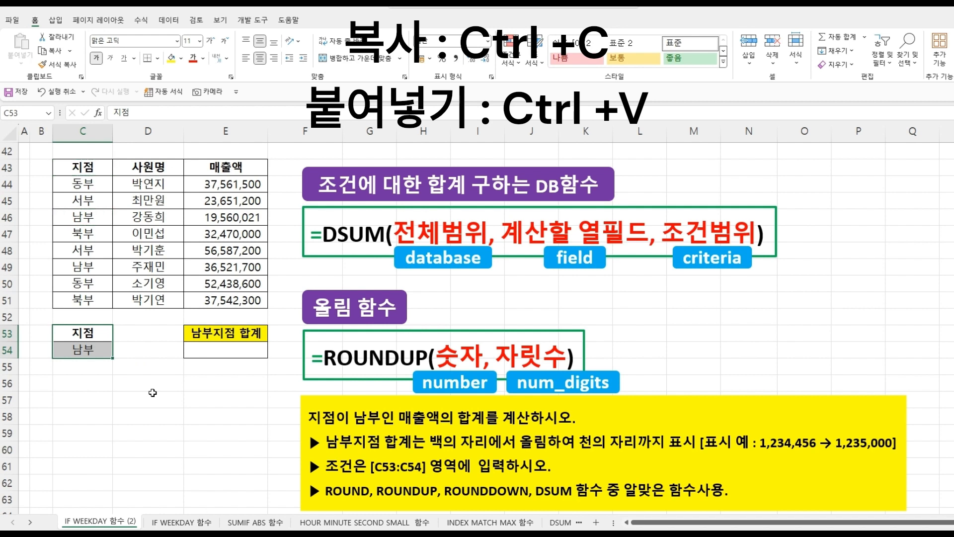
pyautogui.click(153, 393)
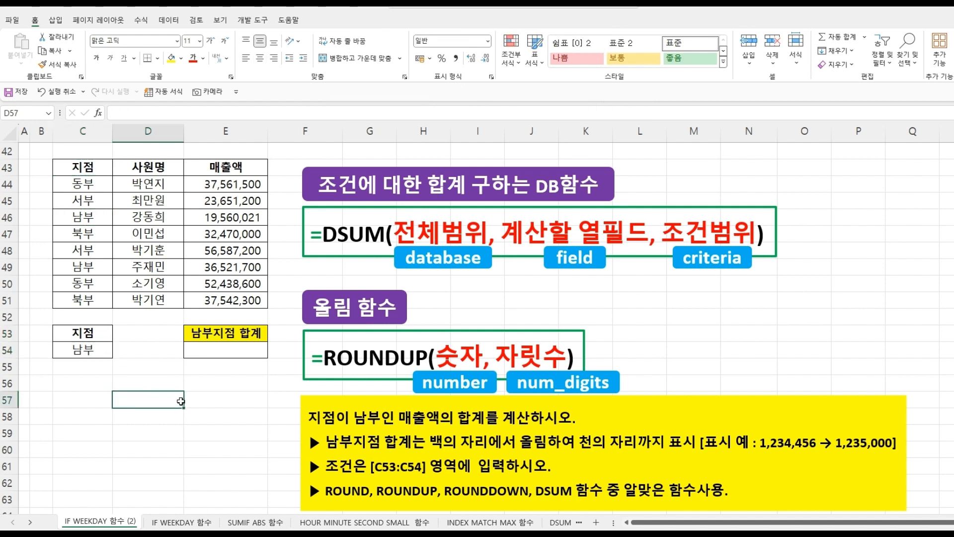
# - Start a DSUM formula in E54 with the whole table C43:E51 as its database argument
pyautogui.click(215, 352)
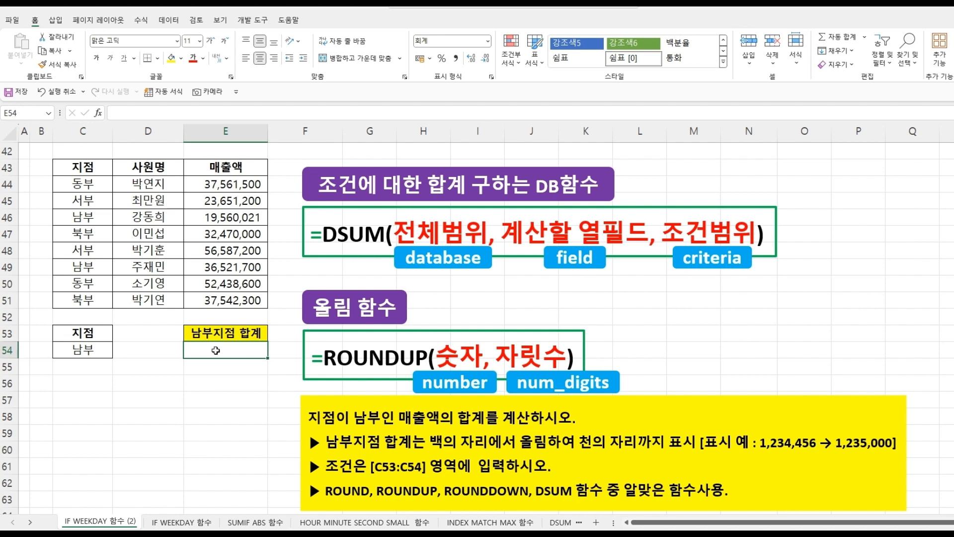
pyautogui.write('=')
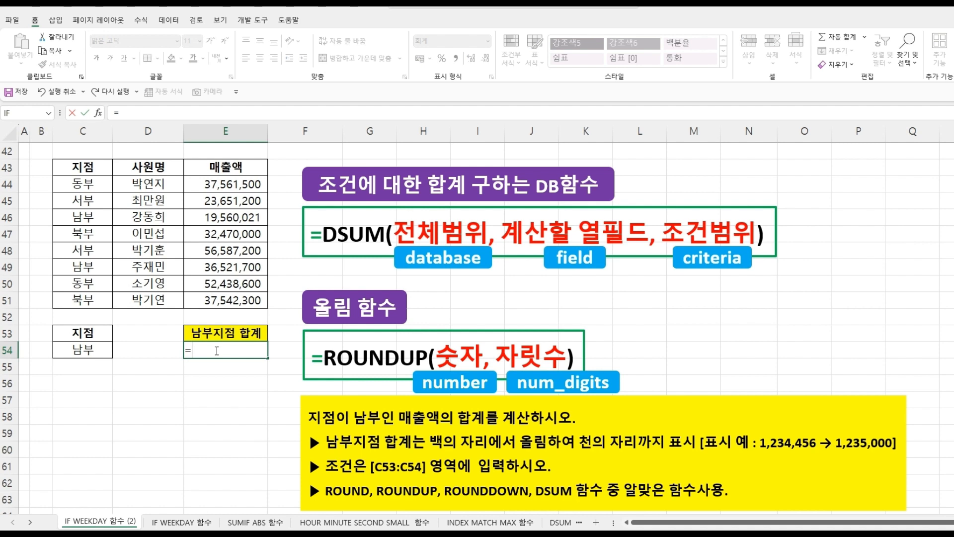
pyautogui.write('ds')
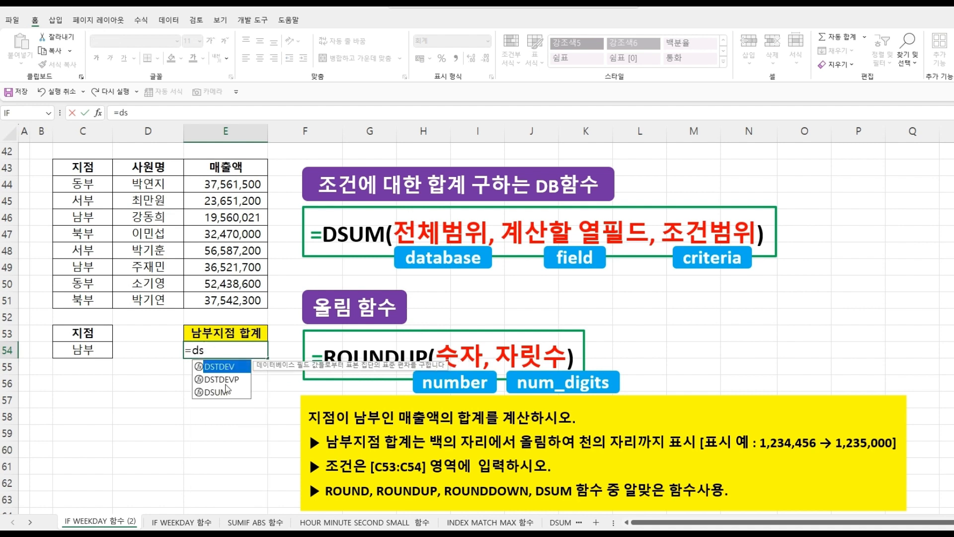
pyautogui.doubleClick(223, 392)
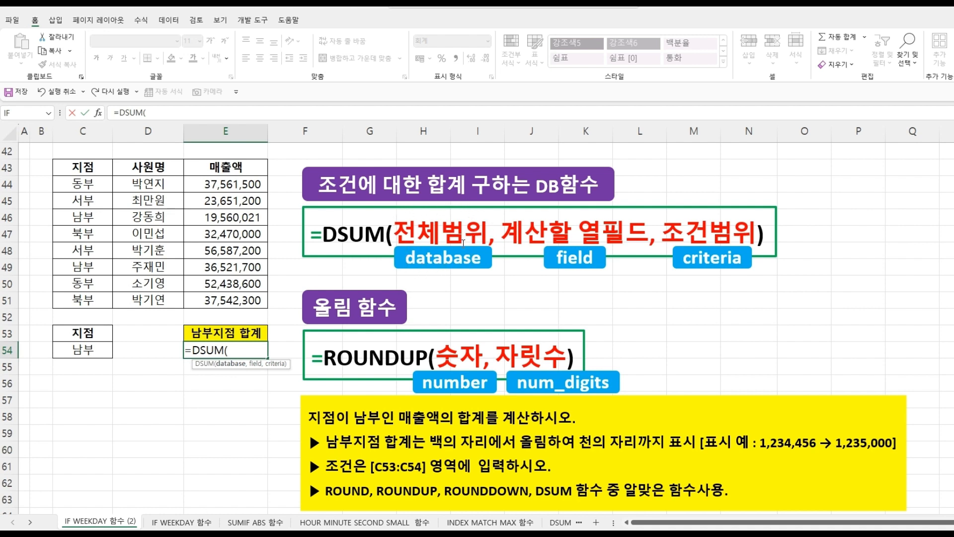
pyautogui.moveTo(83, 169); pyautogui.dragTo(218, 297)
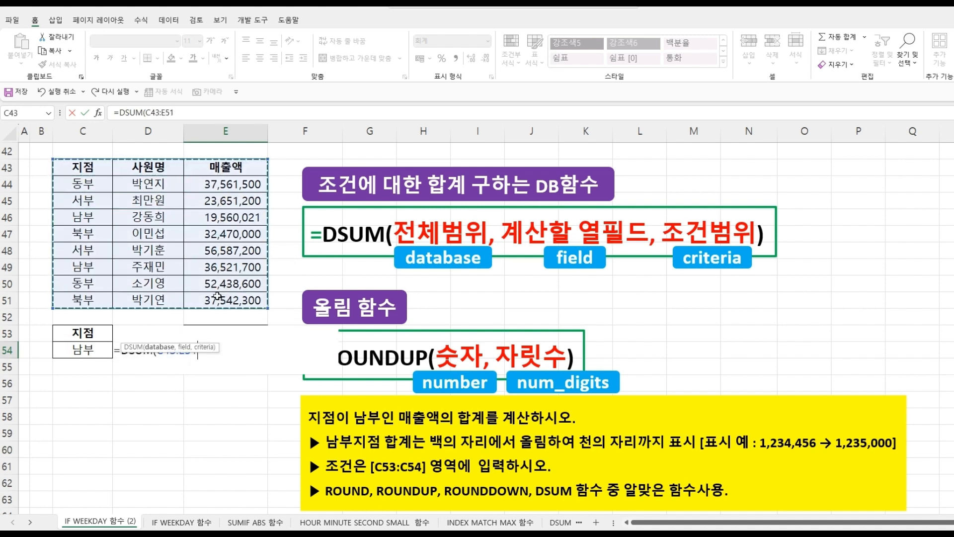
pyautogui.write(',')
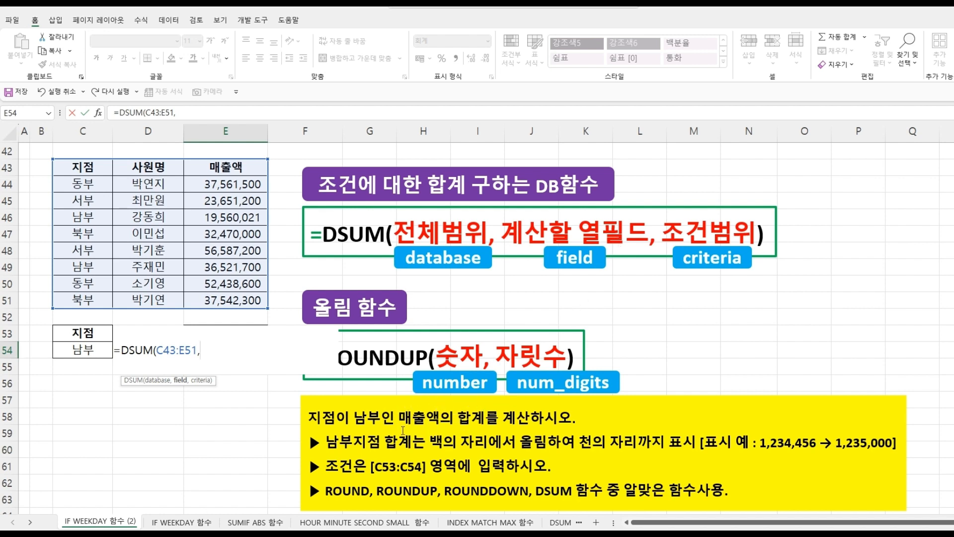
# - Complete the E54 DSUM formula with E43 as the field and C53:C54 as the criteria, and confirm it
pyautogui.click(223, 169)
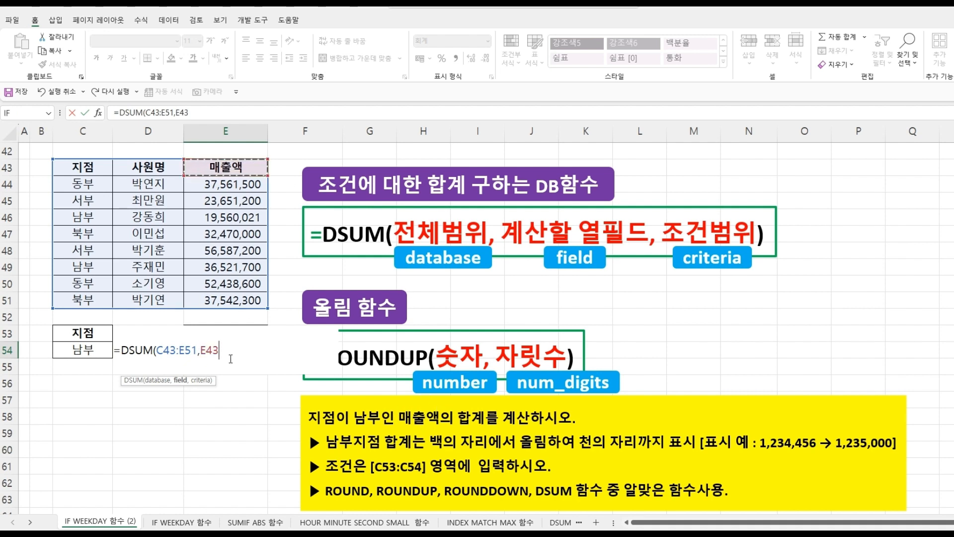
pyautogui.write(',')
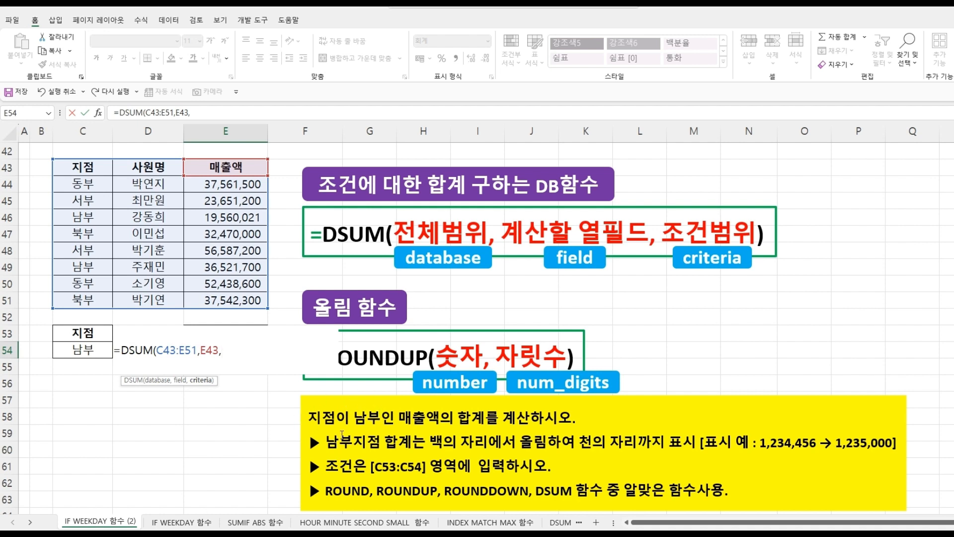
pyautogui.moveTo(82, 332); pyautogui.dragTo(86, 349)
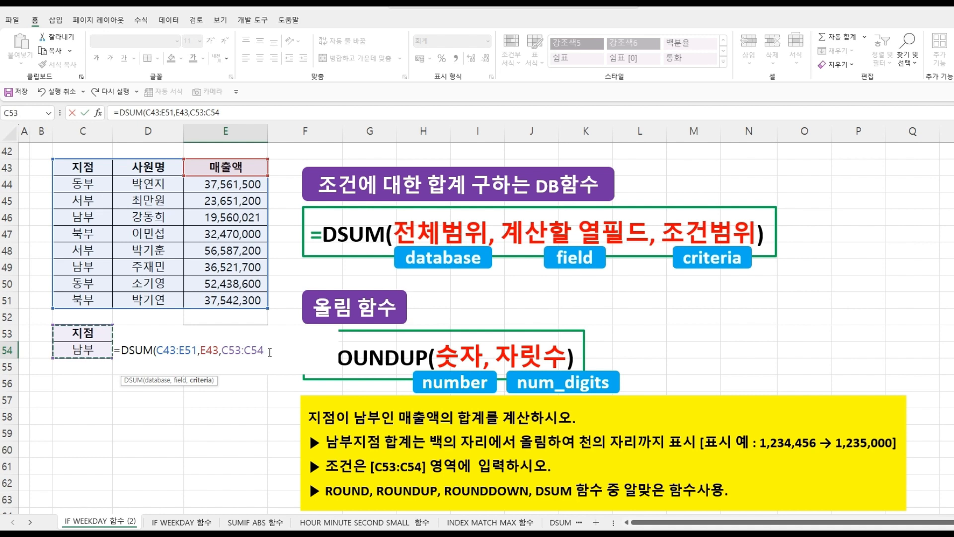
pyautogui.write(')')
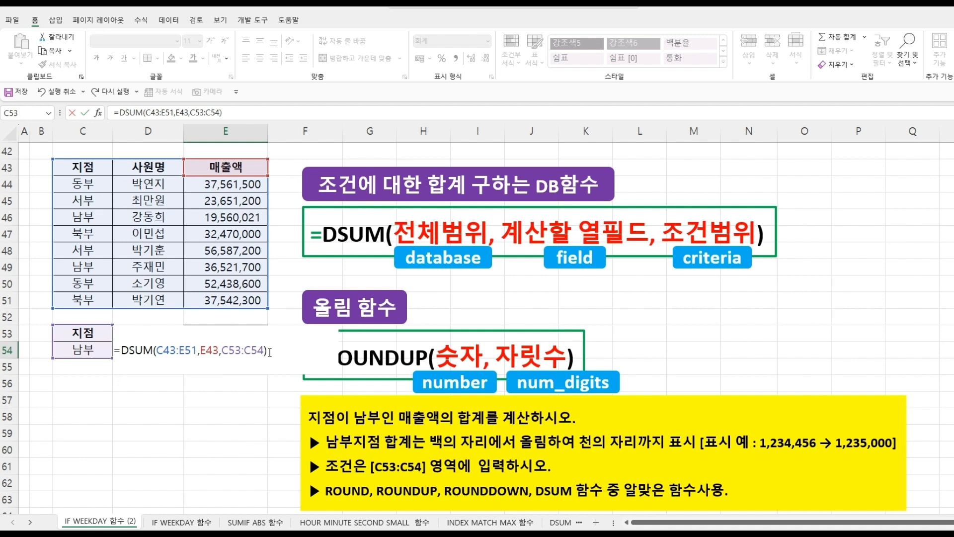
pyautogui.press('Return')
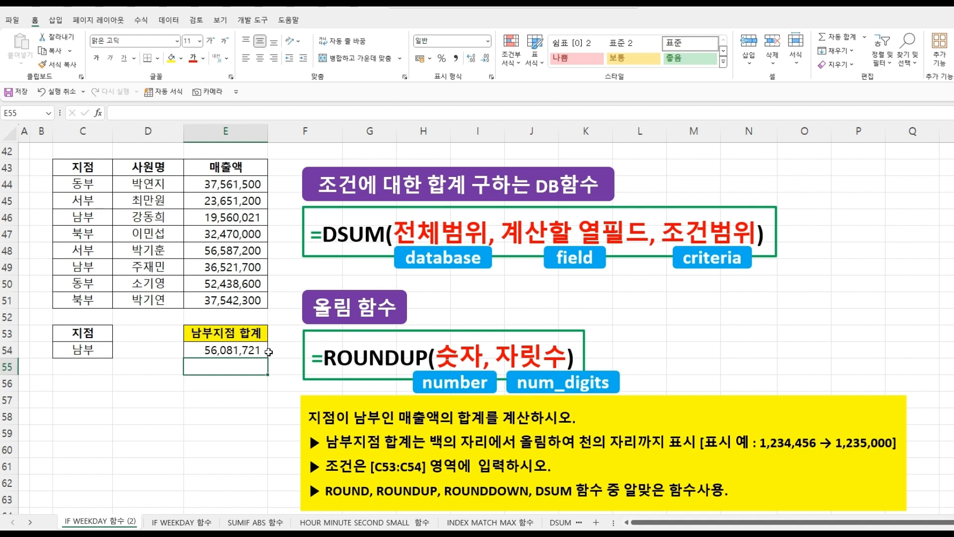
# - Wrap the DSUM formula in E54 in a ROUNDUP function so that the DSUM becomes its number argument
pyautogui.click(245, 352)
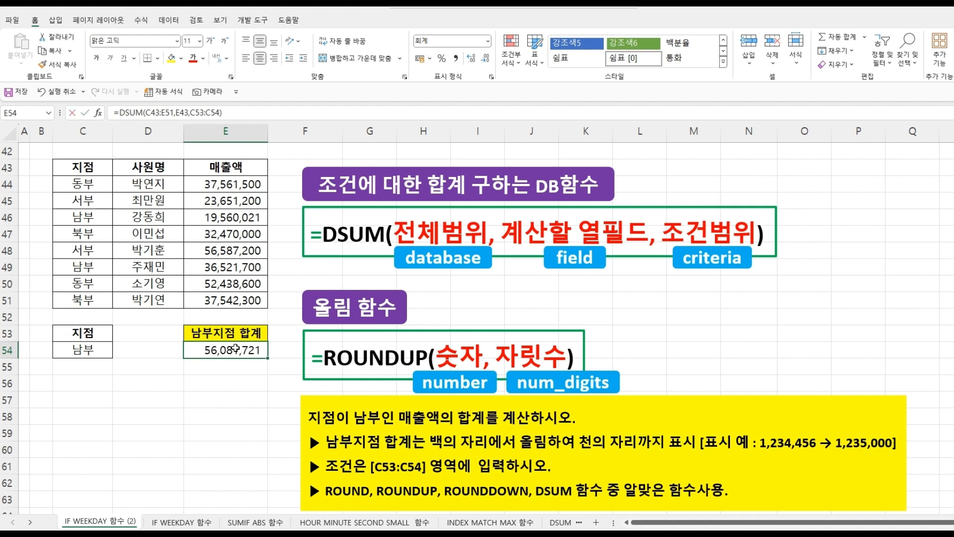
pyautogui.doubleClick(236, 348)
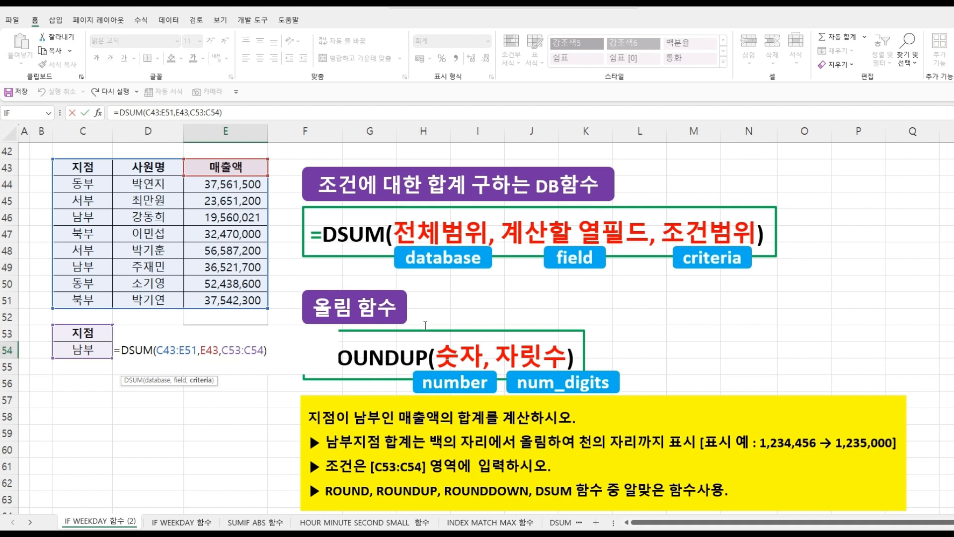
pyautogui.click(126, 351)
pyautogui.write('ro')
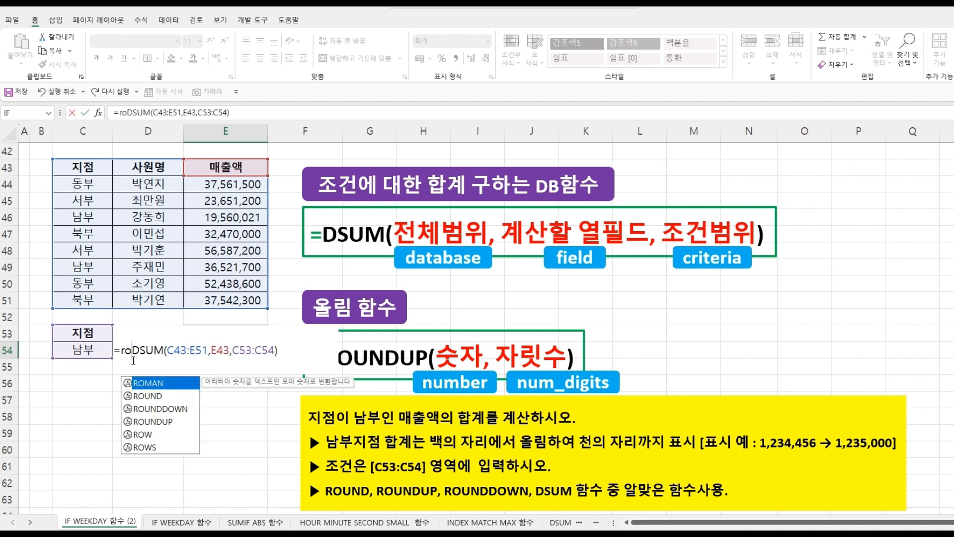
pyautogui.doubleClick(158, 421)
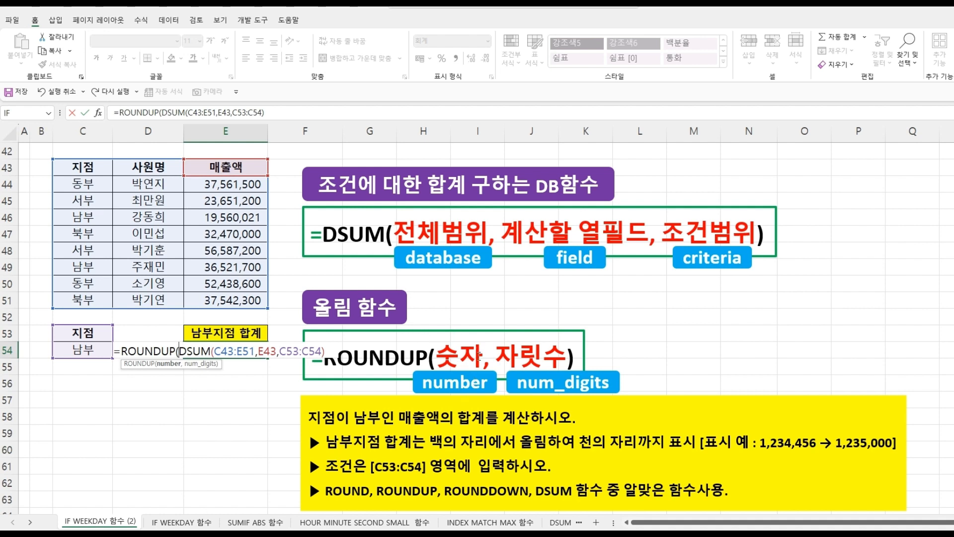
pyautogui.click(326, 351)
pyautogui.write(',')
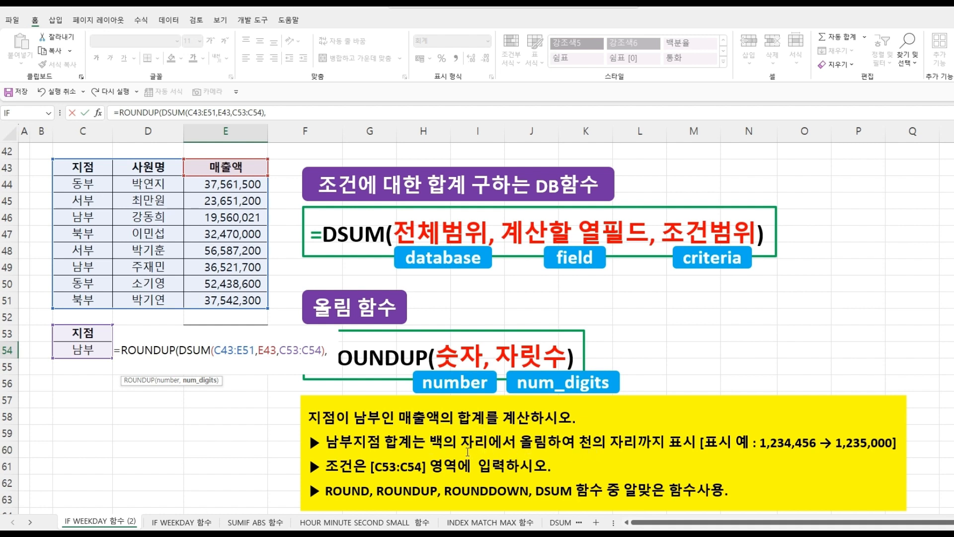
# - Set the num_digits argument of ROUNDUP in E54 to -3, close the function and confirm the formula
pyautogui.press('Return')
pyautogui.click(511, 297)
pyautogui.click(334, 351)
pyautogui.write('-3')
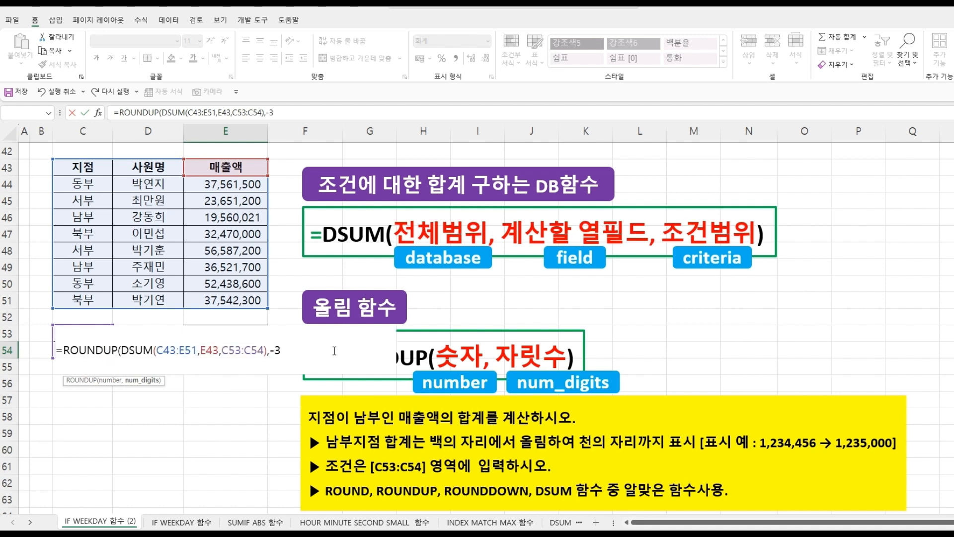
pyautogui.write(')')
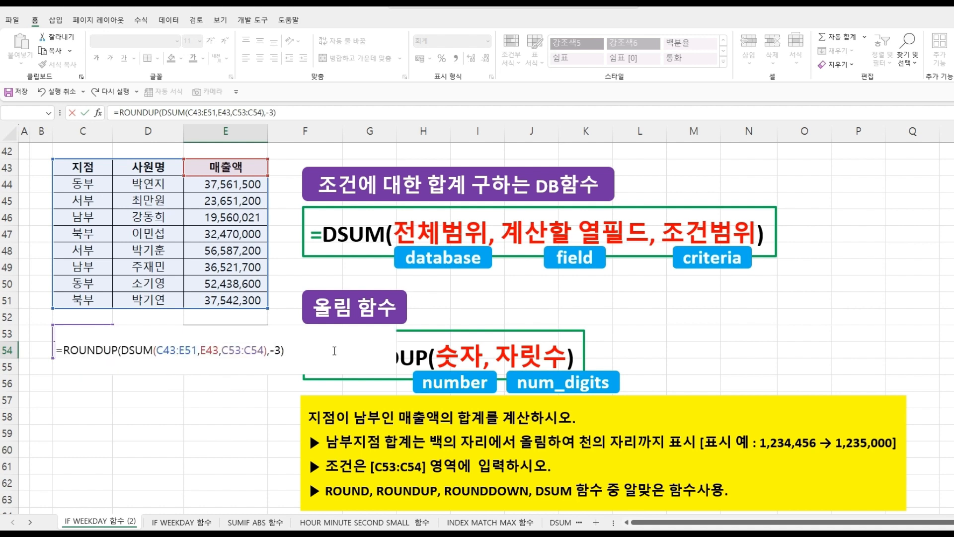
pyautogui.press('Return')
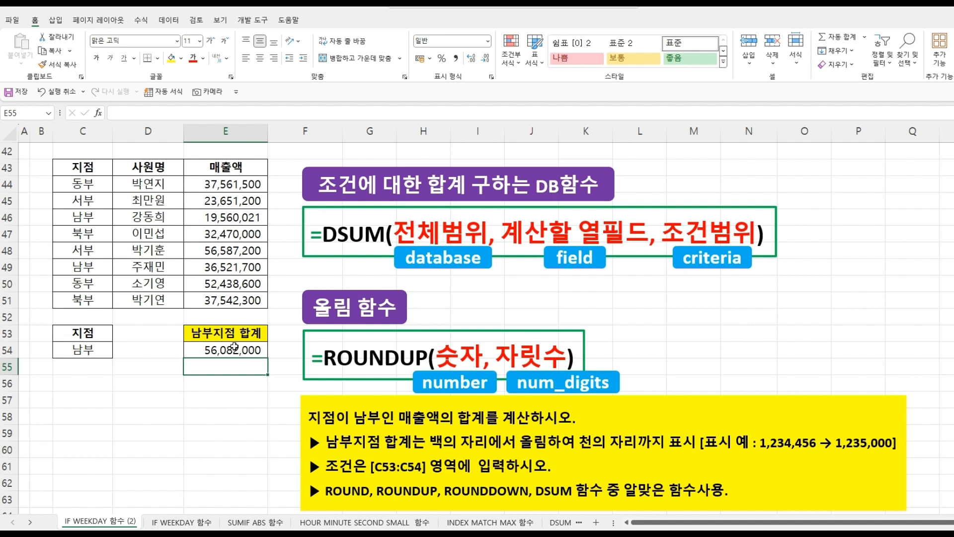
# - Change the num_digits argument of the E54 ROUNDUP formula to -2
pyautogui.doubleClick(255, 350)
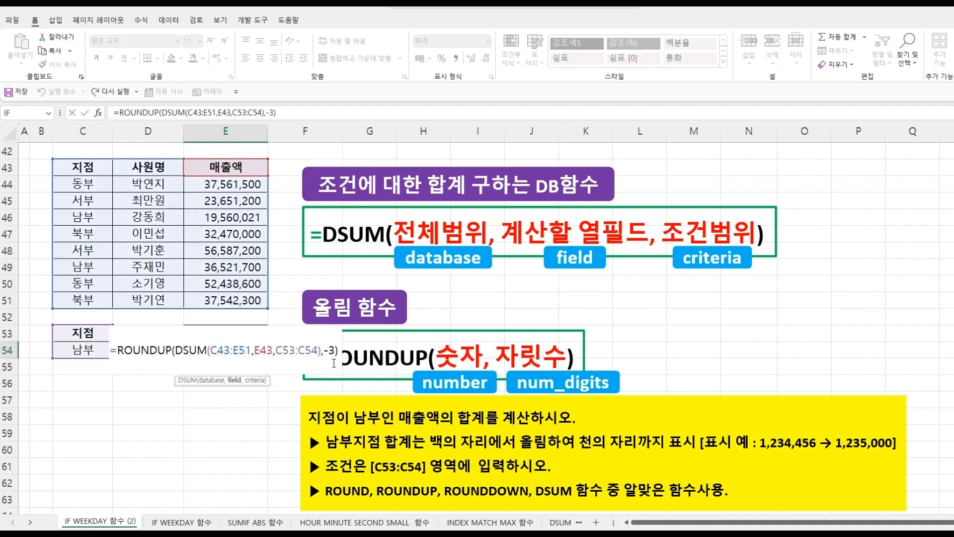
pyautogui.moveTo(329, 351); pyautogui.dragTo(334, 350)
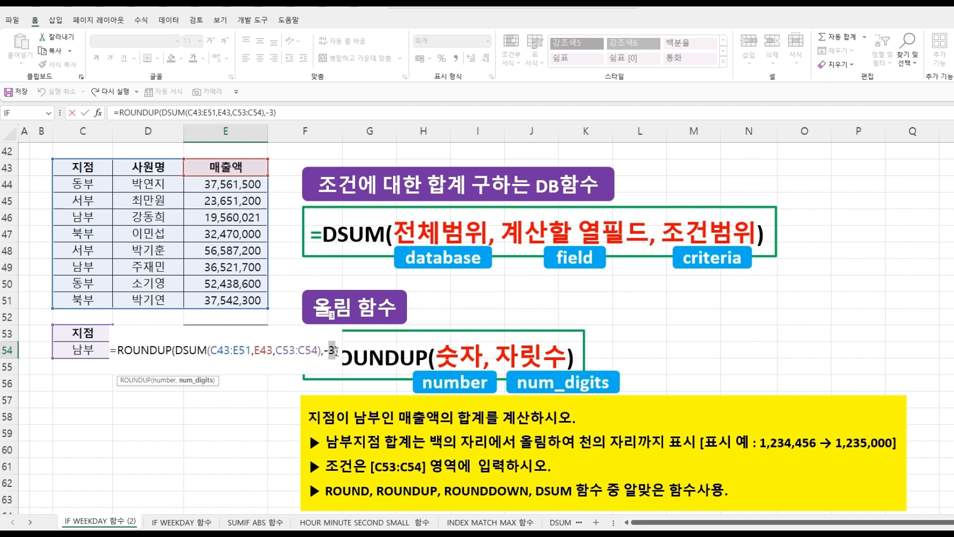
pyautogui.write('2')
pyautogui.press('Return')
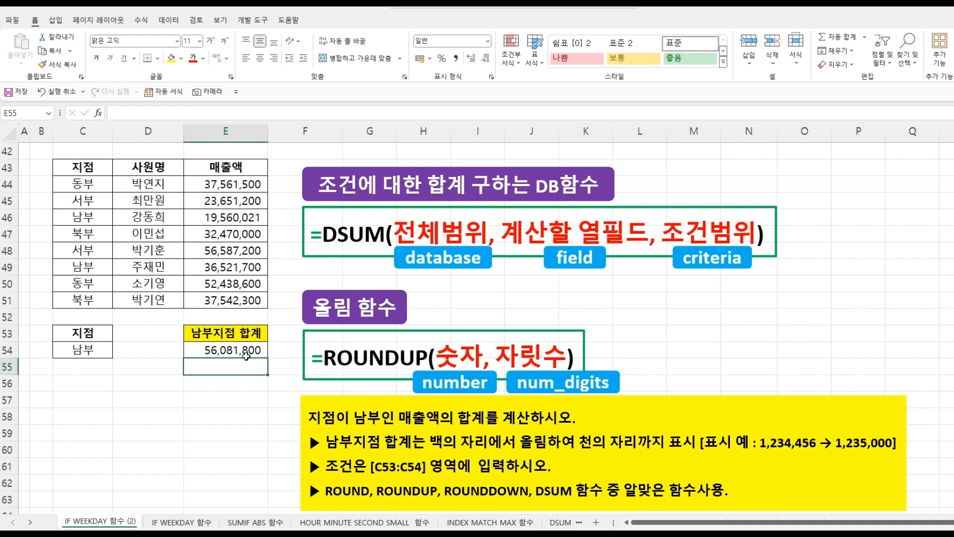
# - Change the num_digits argument of the E54 ROUNDUP formula to -1
pyautogui.click(250, 349)
pyautogui.doubleClick(251, 349)
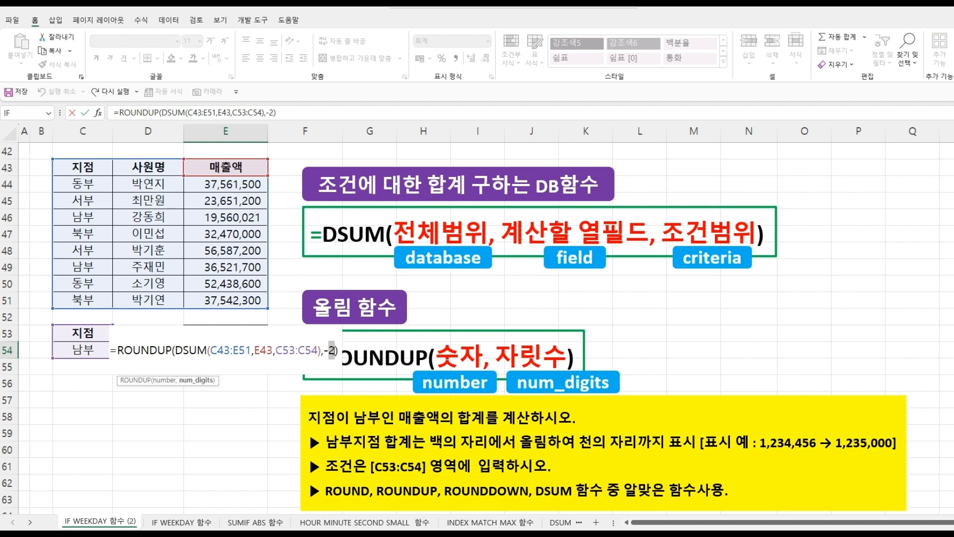
pyautogui.write('1')
pyautogui.press('Return')
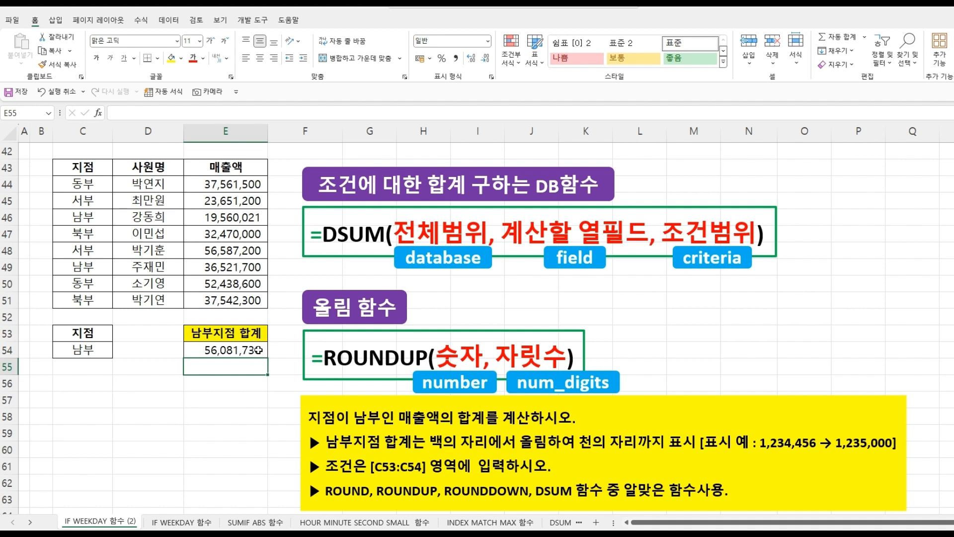
# - Change the num_digits argument of the E54 ROUNDUP formula to 0
pyautogui.doubleClick(259, 349)
pyautogui.moveTo(326, 351); pyautogui.dragTo(337, 350)
pyautogui.write('0')
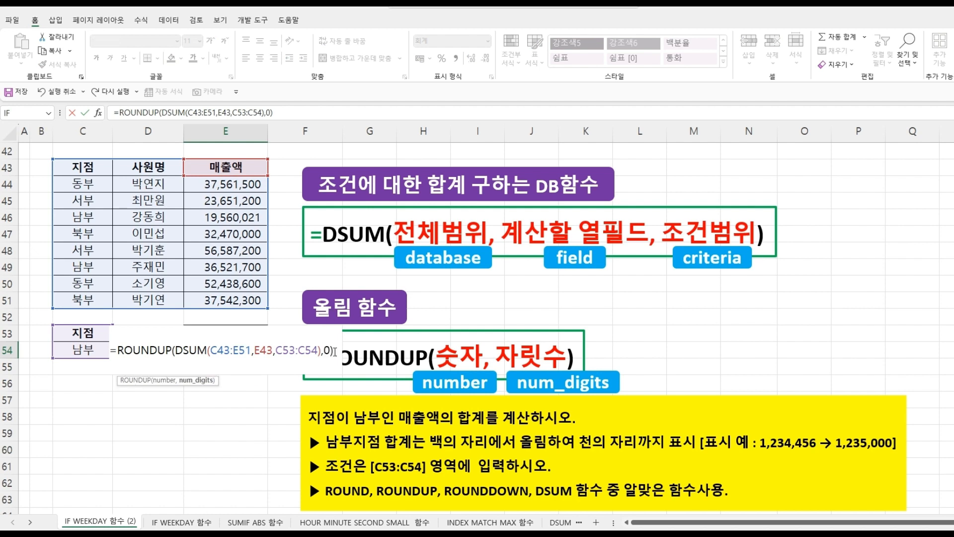
pyautogui.press('Return')
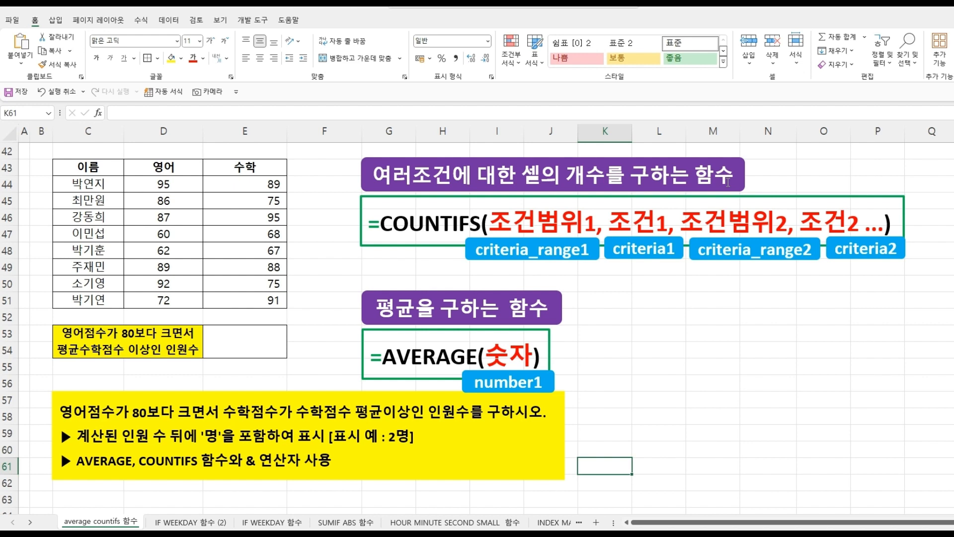
# - Start a COUNTIFS formula in E53 with the English scores D44:D51 as the first criteria range
pyautogui.click(252, 340)
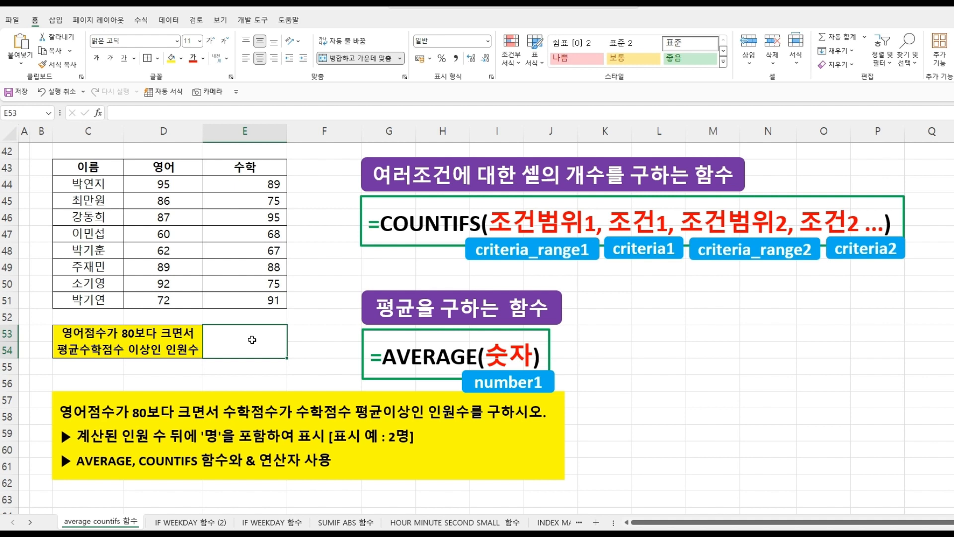
pyautogui.write('=')
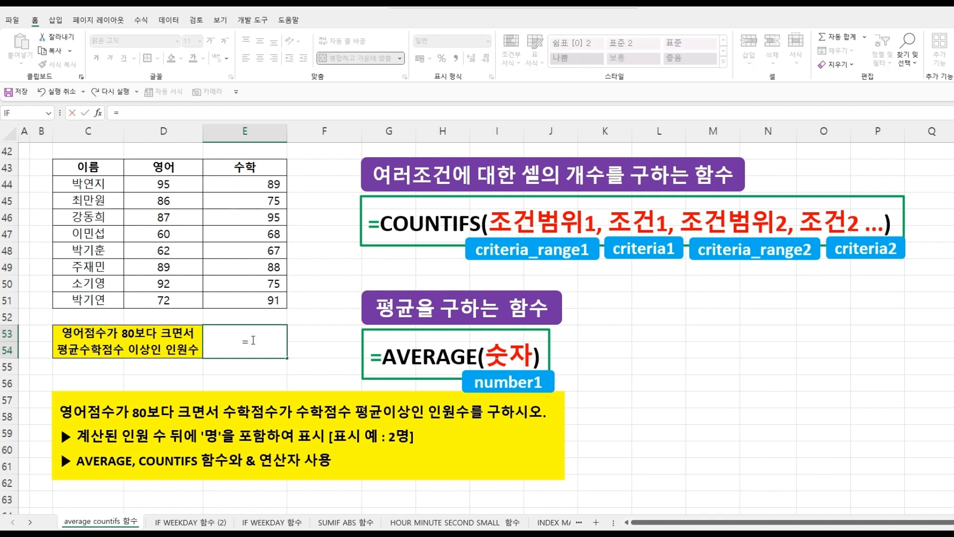
pyautogui.write('COU')
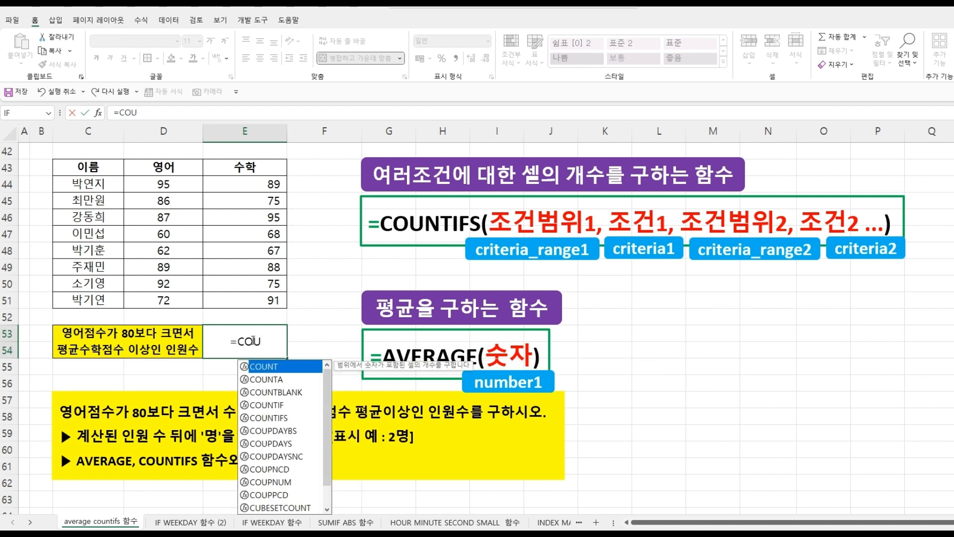
pyautogui.doubleClick(268, 418)
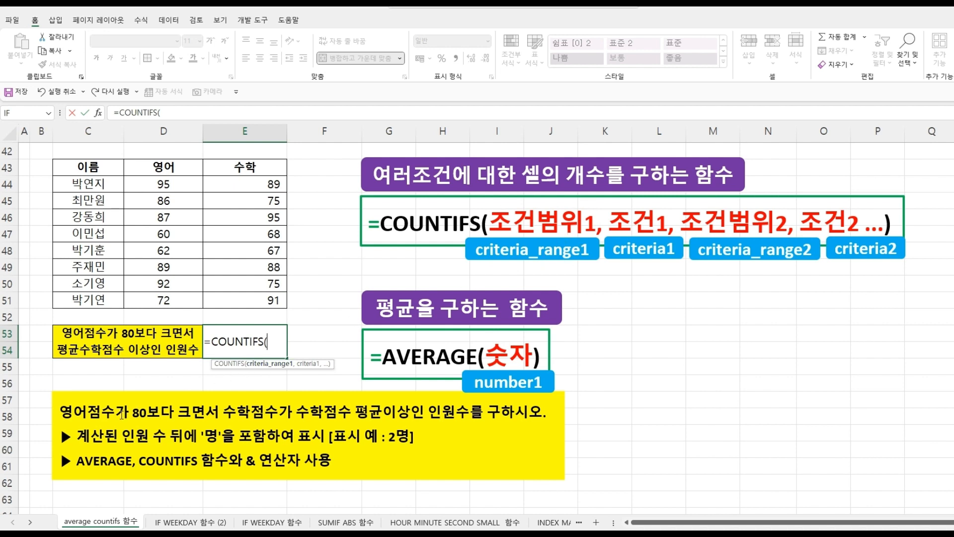
pyautogui.click(151, 185)
pyautogui.moveTo(152, 194); pyautogui.dragTo(151, 297)
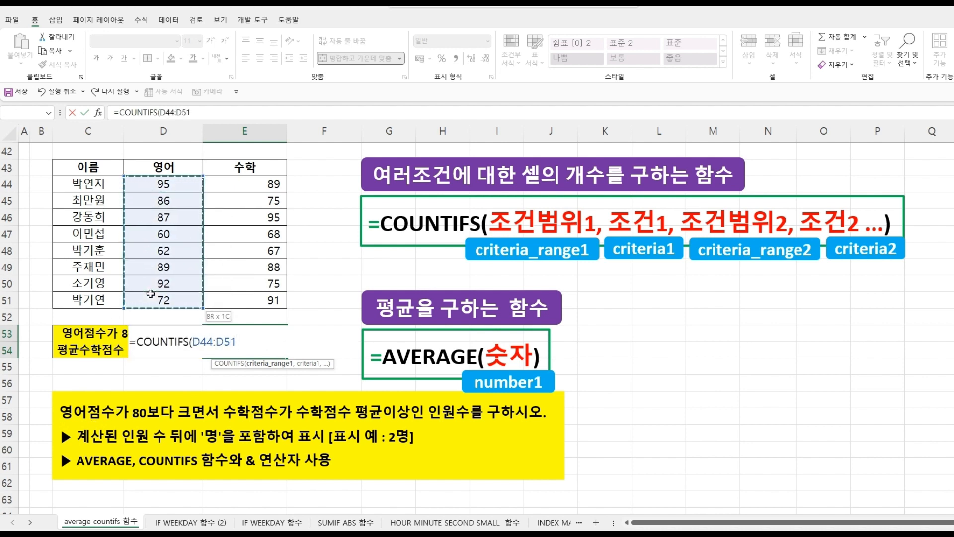
# - Enter ">80" as the first criterion of the COUNTIFS formula in E53
pyautogui.write(',')
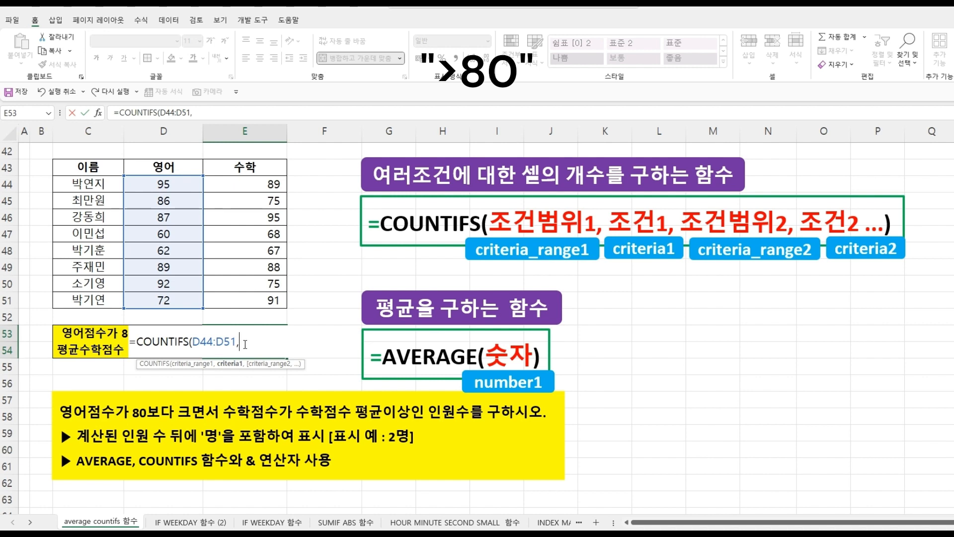
pyautogui.write('">80')
pyautogui.click(273, 342)
pyautogui.write(',')
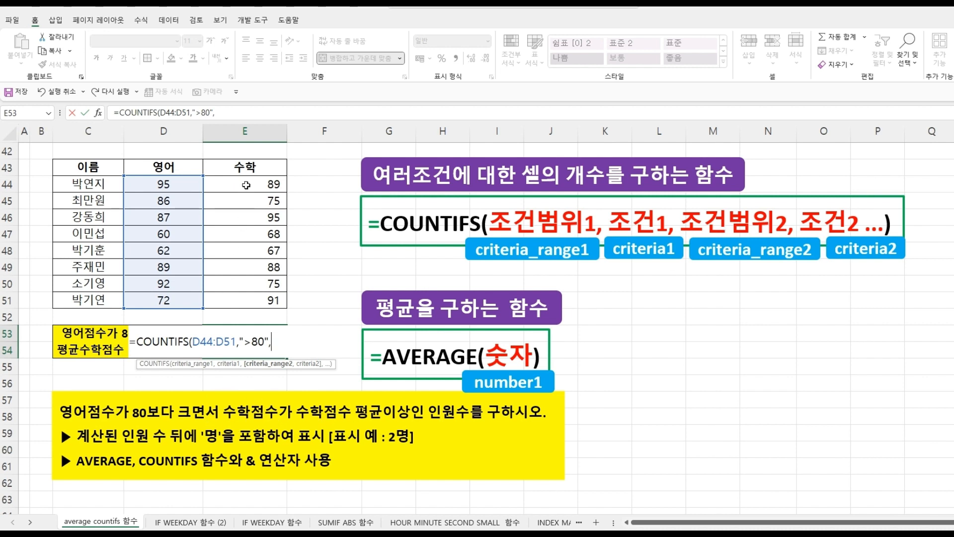
# - Add E44:E51 as the second criteria range with the criterion ">="&AVERAGE(E44:E51), then close and confirm the E53 formula
pyautogui.moveTo(244, 185); pyautogui.dragTo(242, 293)
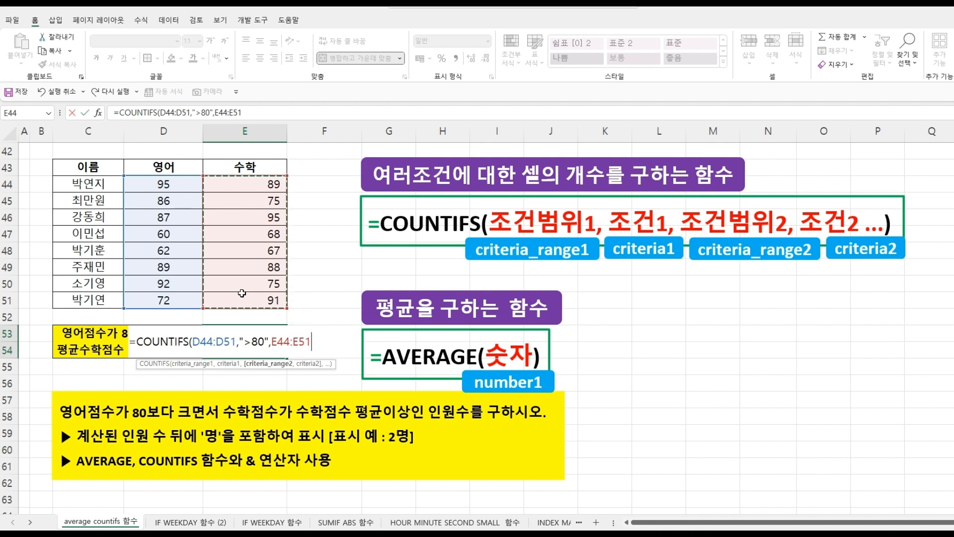
pyautogui.write(',')
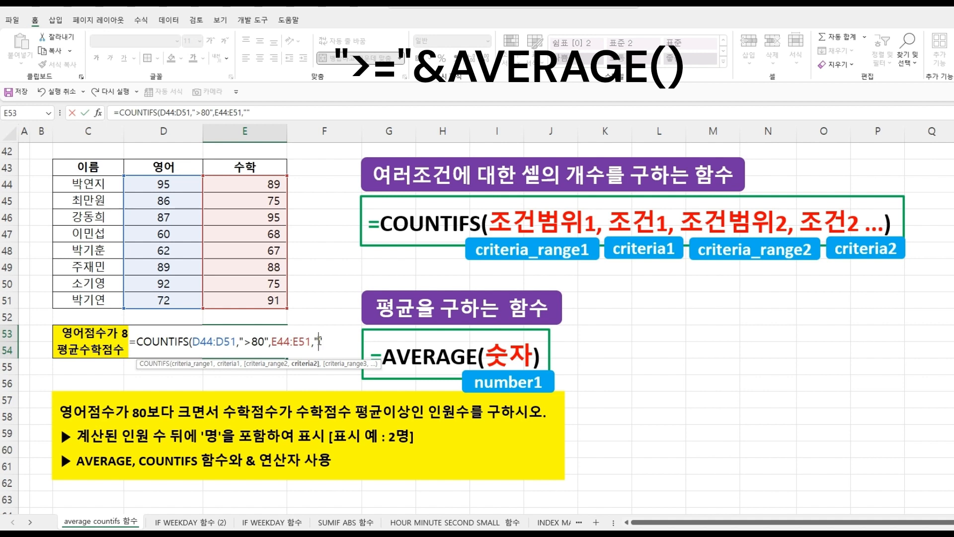
pyautogui.write('>=')
pyautogui.write('&')
pyautogui.write('AV')
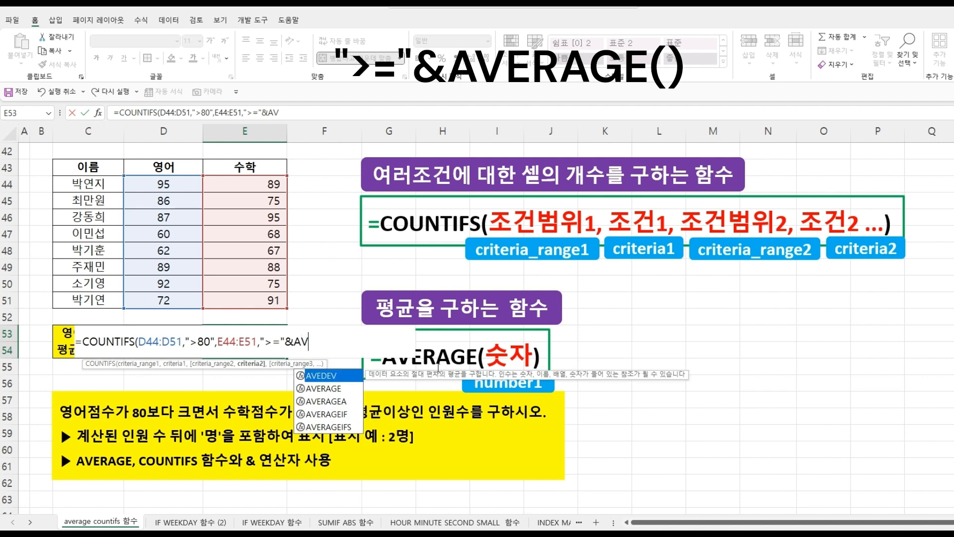
pyautogui.doubleClick(321, 388)
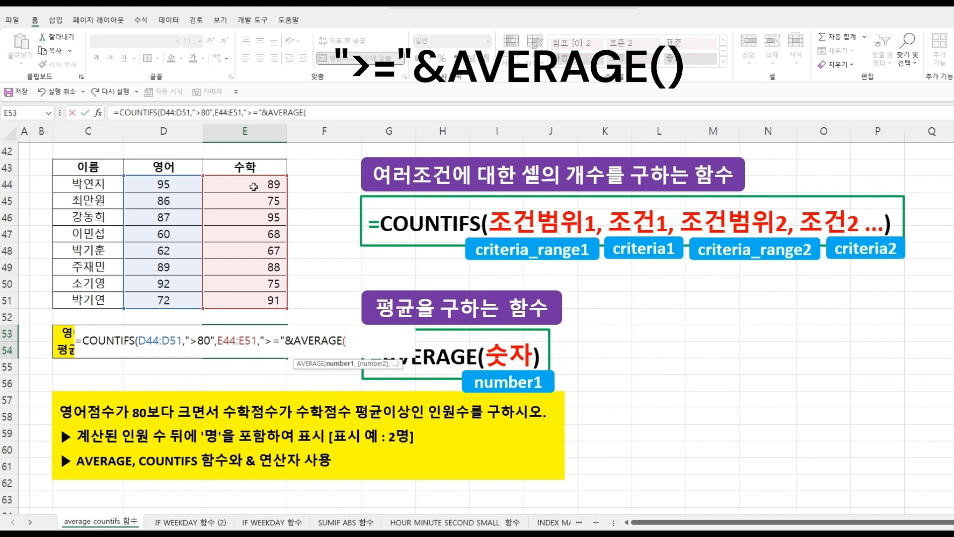
pyautogui.moveTo(253, 185); pyautogui.dragTo(260, 298)
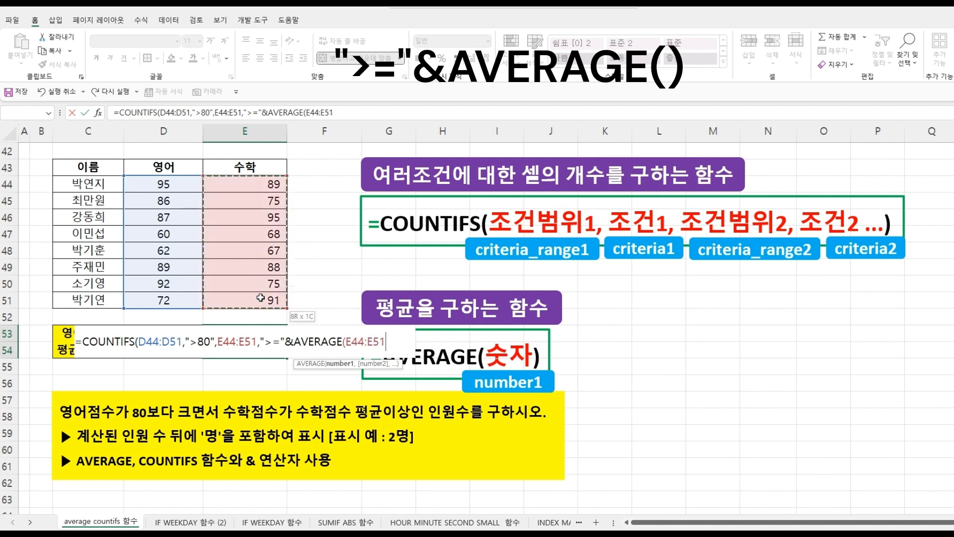
pyautogui.write(')')
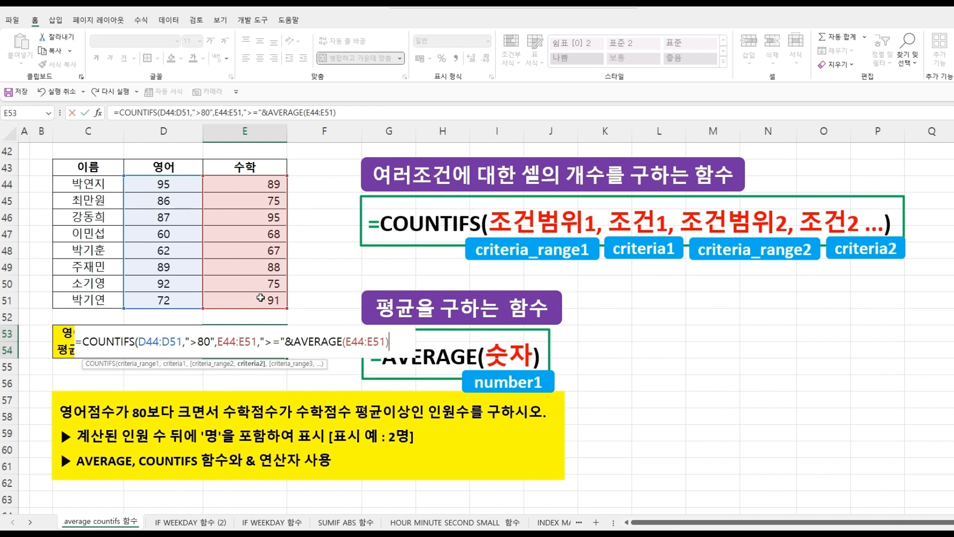
pyautogui.write(')')
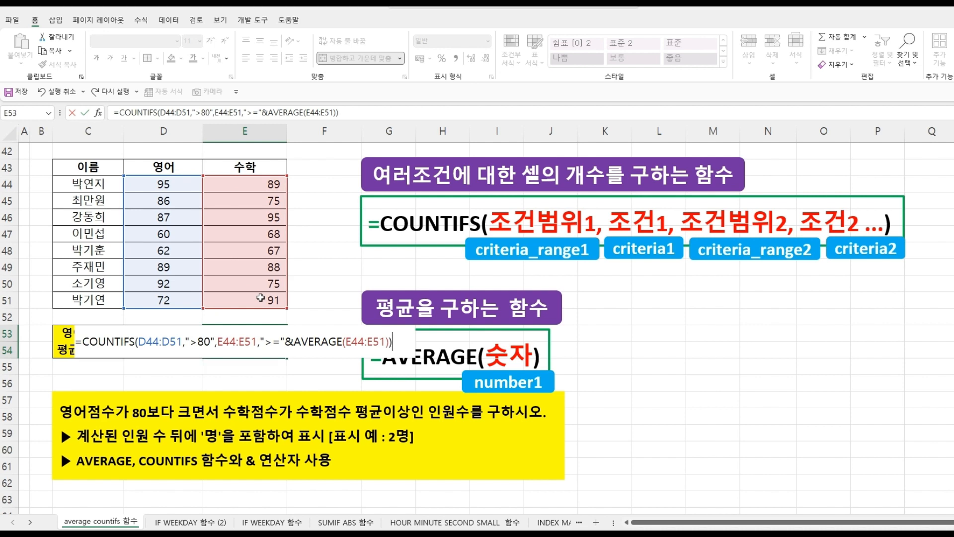
pyautogui.press('Return')
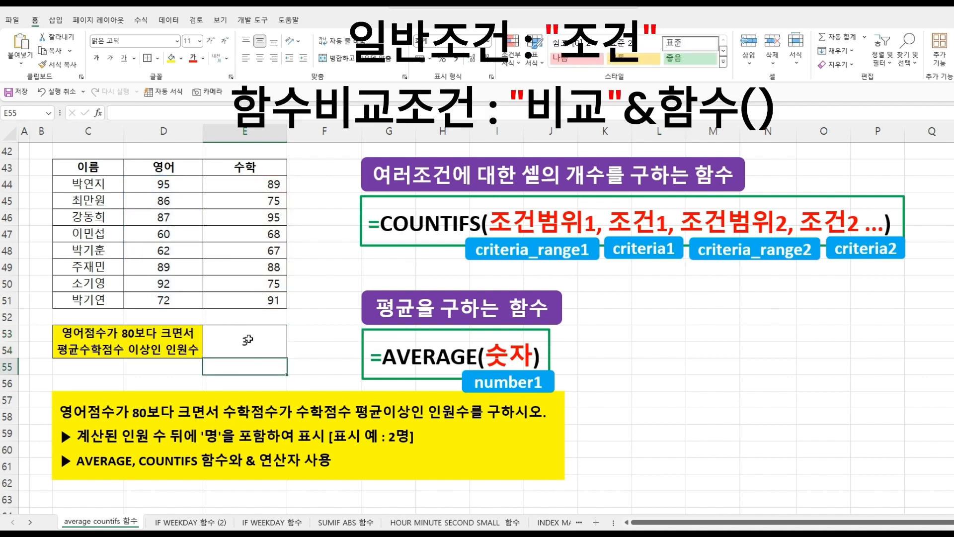
# - Examine how the plain criterion ">80" and the function-based criterion ">="&AVERAGE(E44:E51) are written in the E53 formula
pyautogui.doubleClick(248, 339)
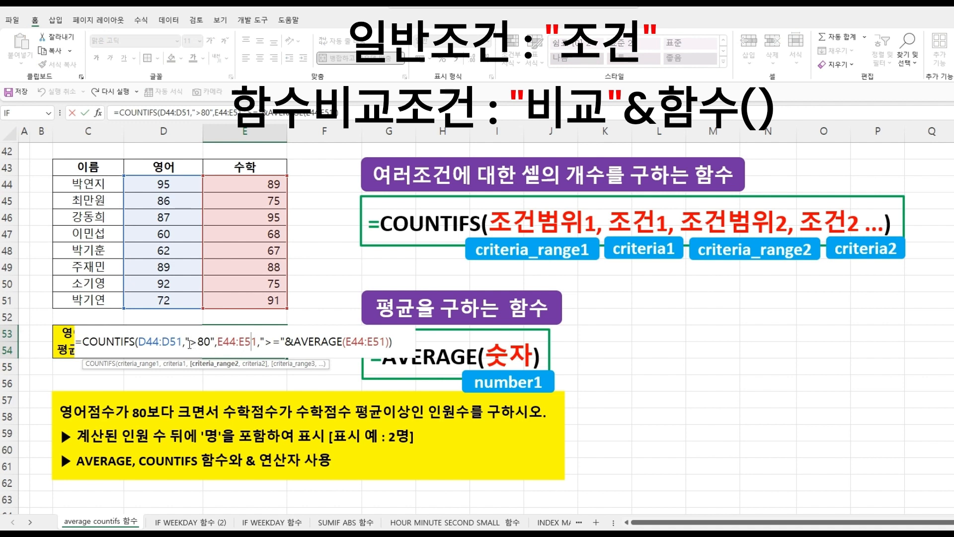
pyautogui.click(192, 342)
pyautogui.click(199, 342)
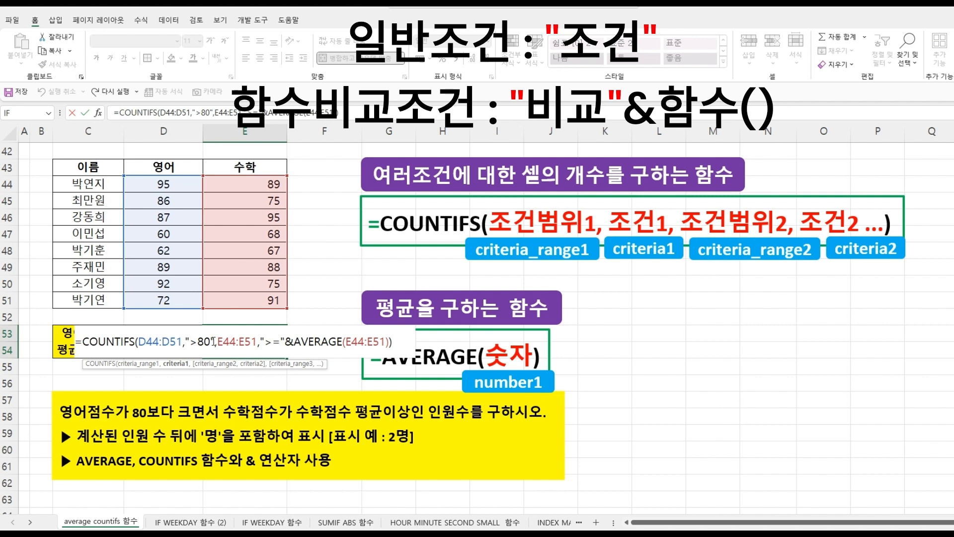
pyautogui.moveTo(211, 342); pyautogui.dragTo(189, 340)
pyautogui.click(211, 341)
pyautogui.click(209, 342)
pyautogui.click(309, 341)
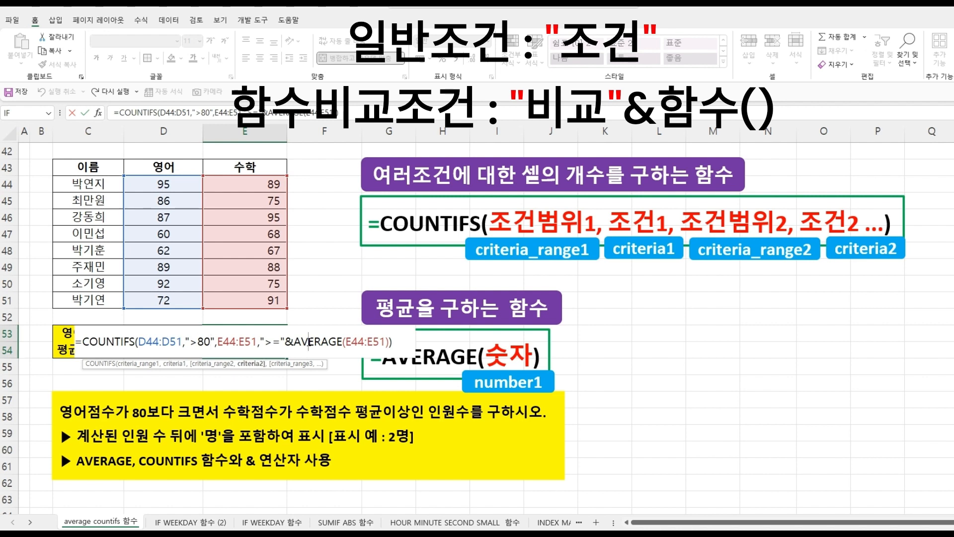
pyautogui.moveTo(295, 343); pyautogui.dragTo(339, 342)
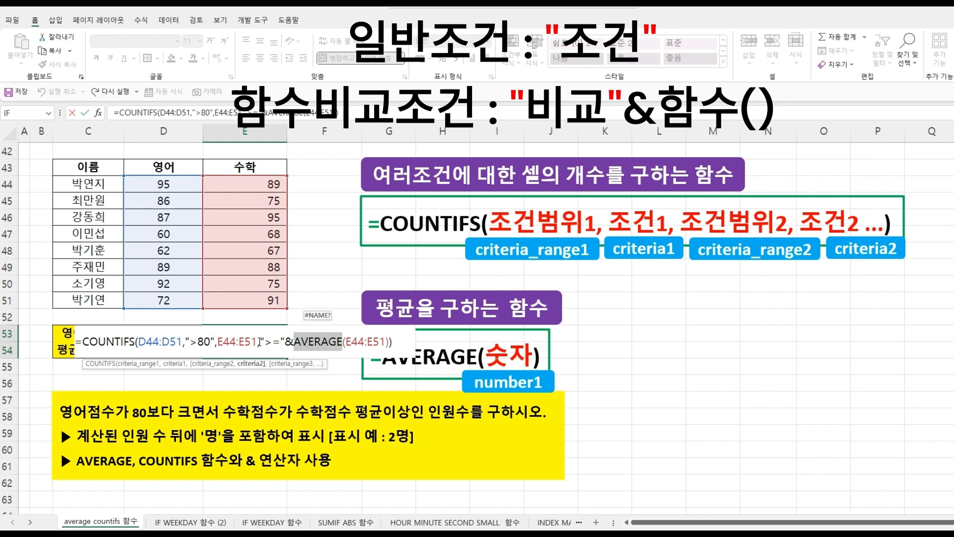
pyautogui.moveTo(265, 341); pyautogui.dragTo(281, 343)
pyautogui.click(281, 343)
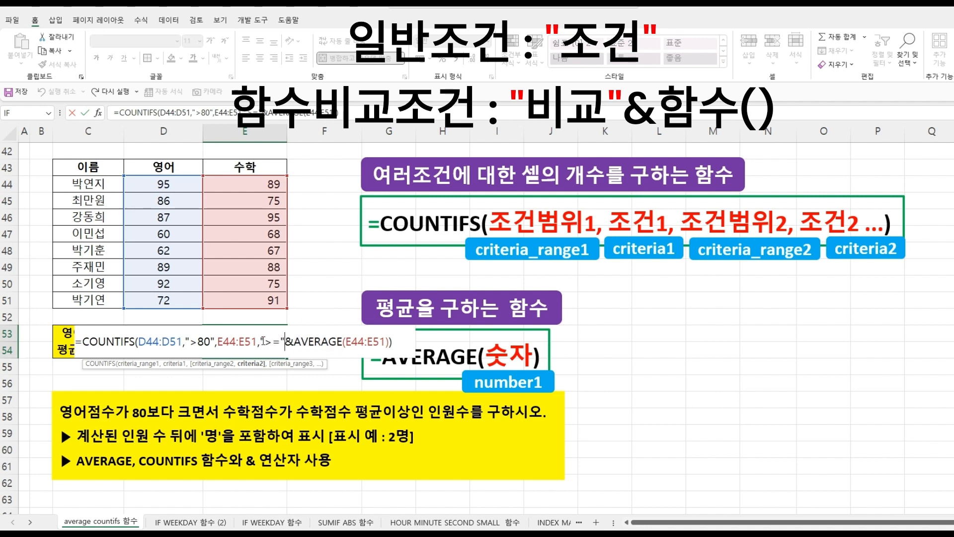
pyautogui.moveTo(293, 345); pyautogui.dragTo(288, 345)
pyautogui.click(315, 343)
pyautogui.press('Return')
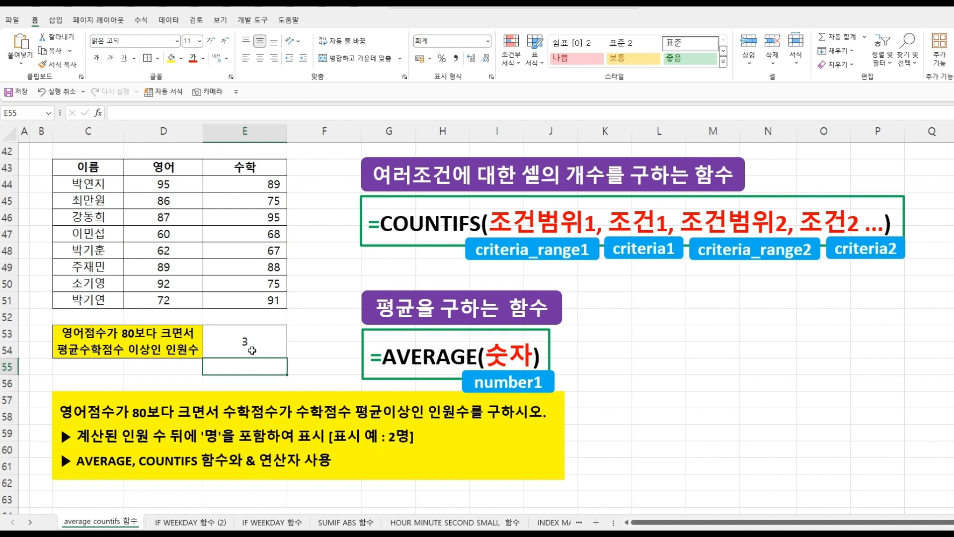
# - Append &"명" to the end of the COUNTIFS formula in E53 and confirm it
pyautogui.doubleClick(252, 351)
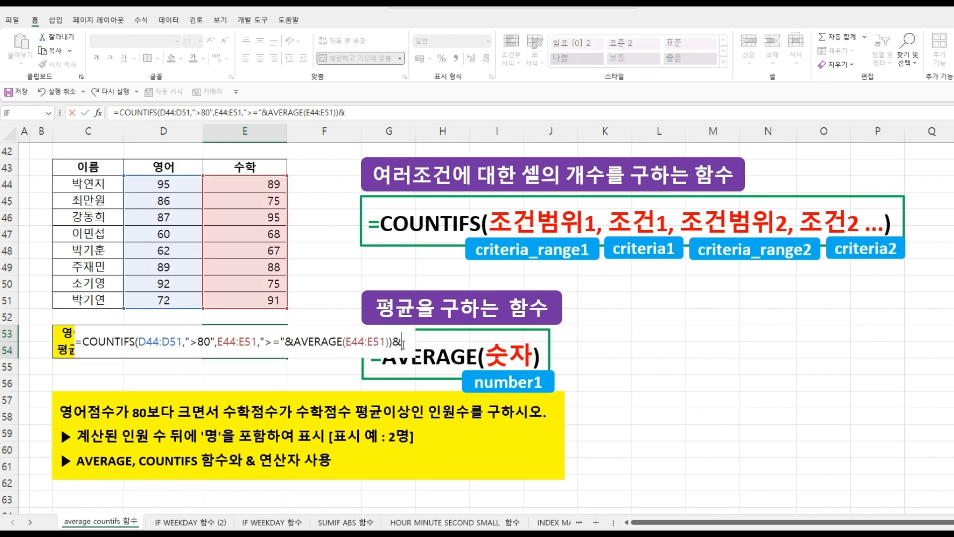
pyautogui.write('&"명')
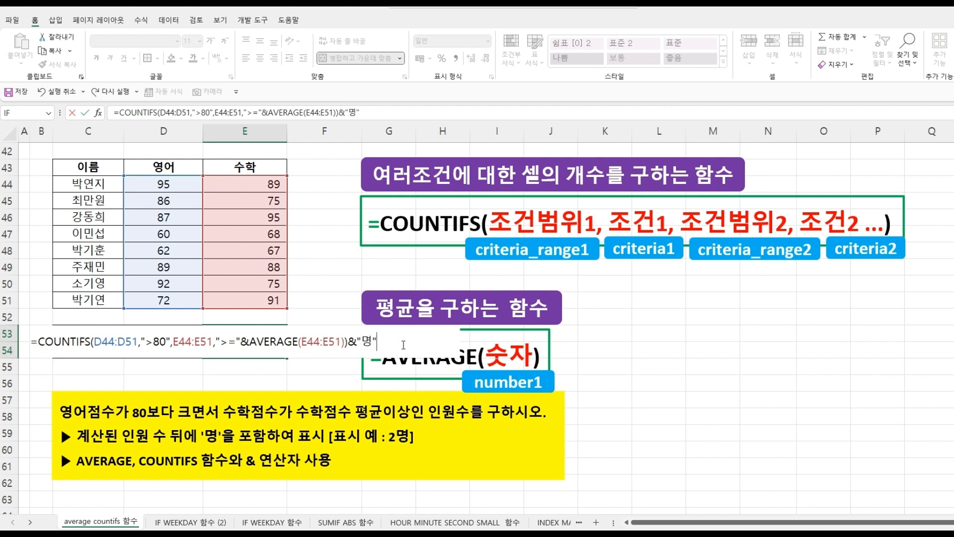
pyautogui.press('Return')
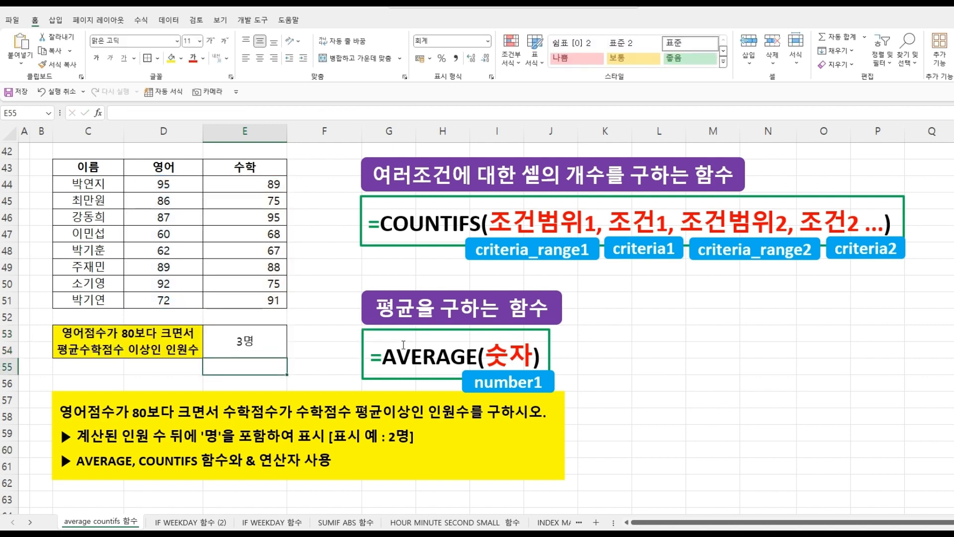
pyautogui.click(256, 349)
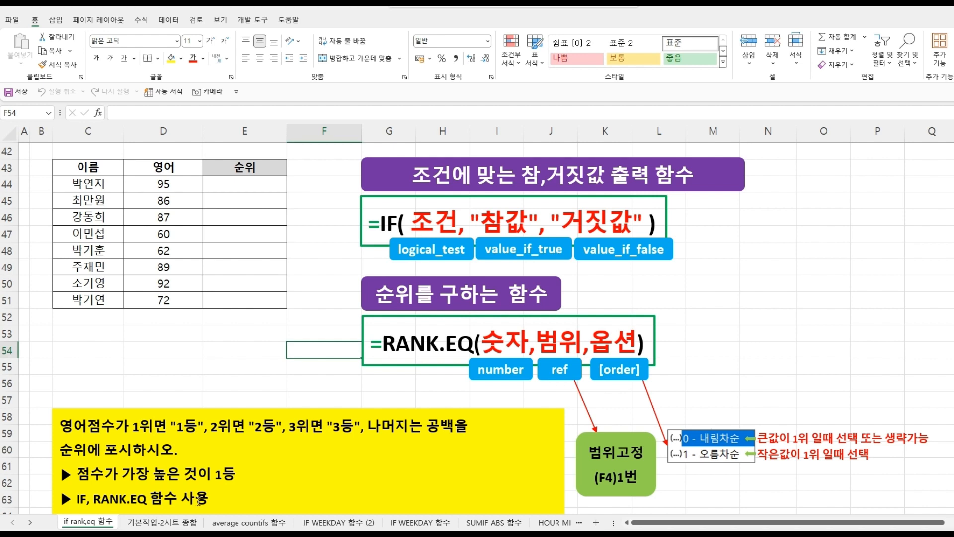
# - Start a RANK.EQ formula in E44 of the if rank.eq 함수 sheet with D44 as the number argument
pyautogui.click(222, 184)
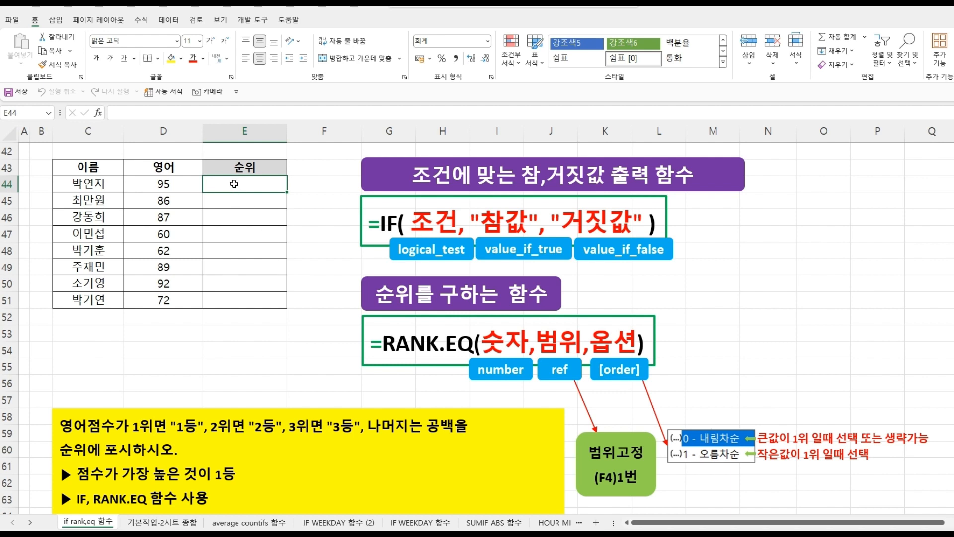
pyautogui.write('=')
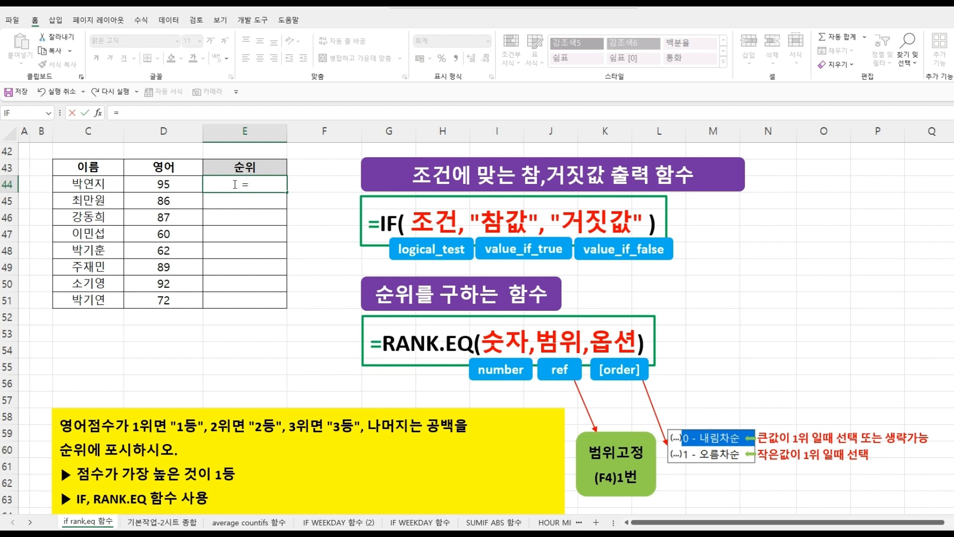
pyautogui.write('ra')
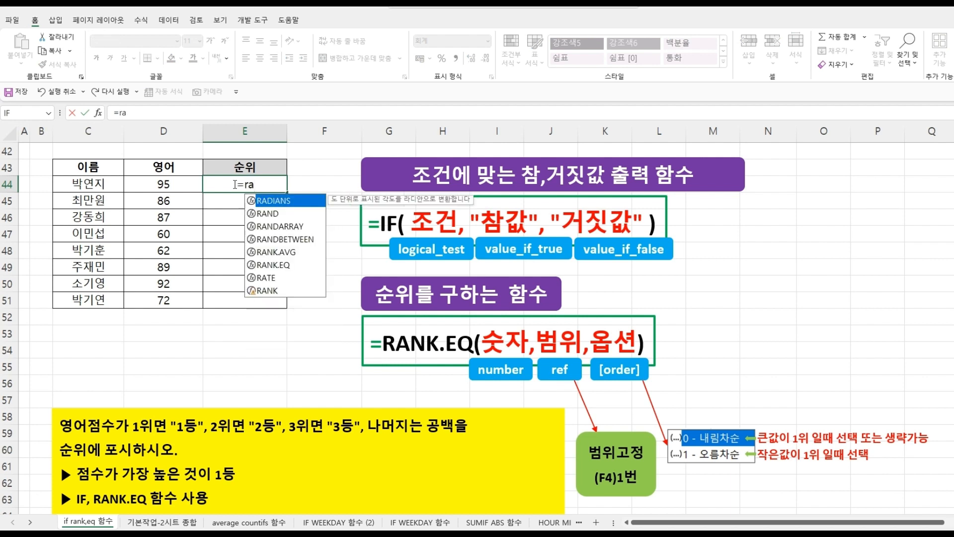
pyautogui.doubleClick(283, 265)
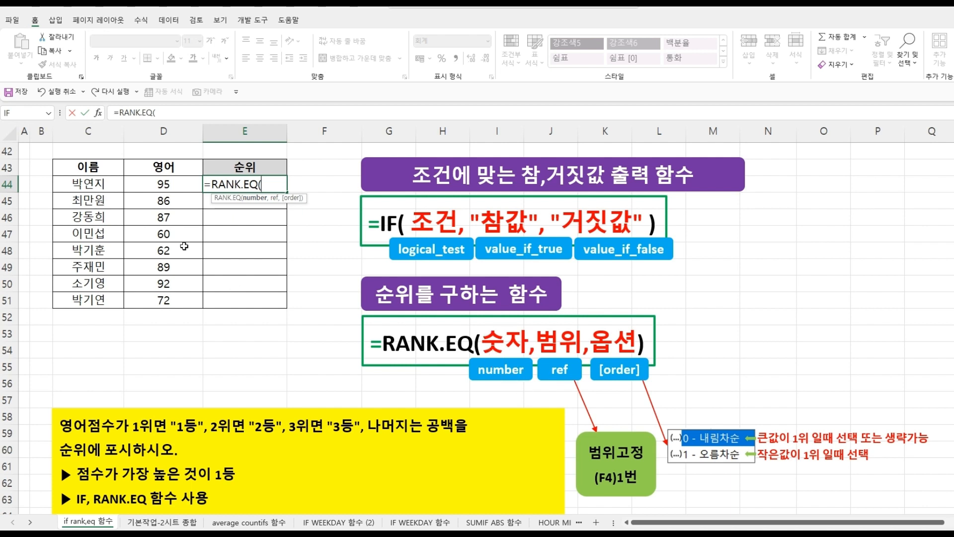
pyautogui.click(172, 185)
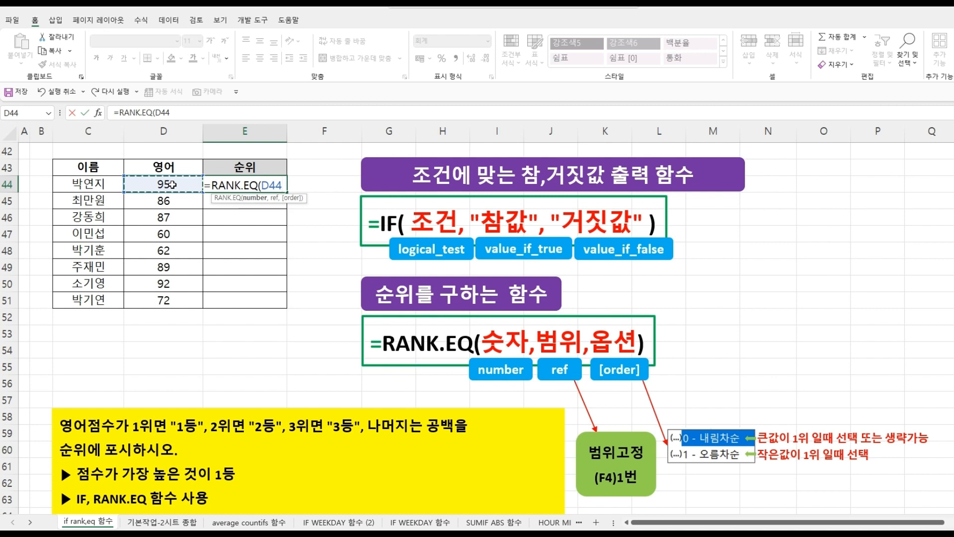
# - Set the ref argument of RANK.EQ in E44 to the absolute range $D$44:$D$51 and the order to 0 - 내림차순
pyautogui.write(',')
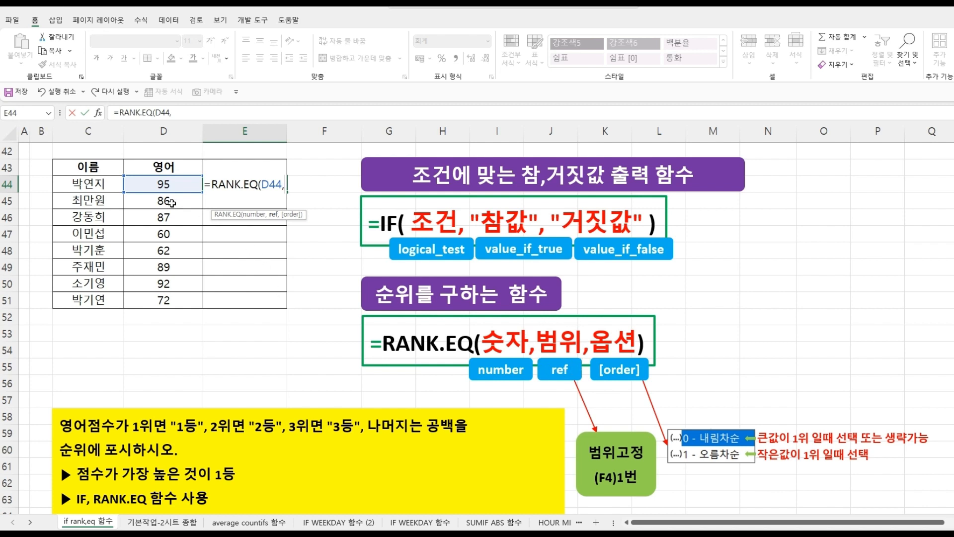
pyautogui.moveTo(164, 185); pyautogui.dragTo(169, 297)
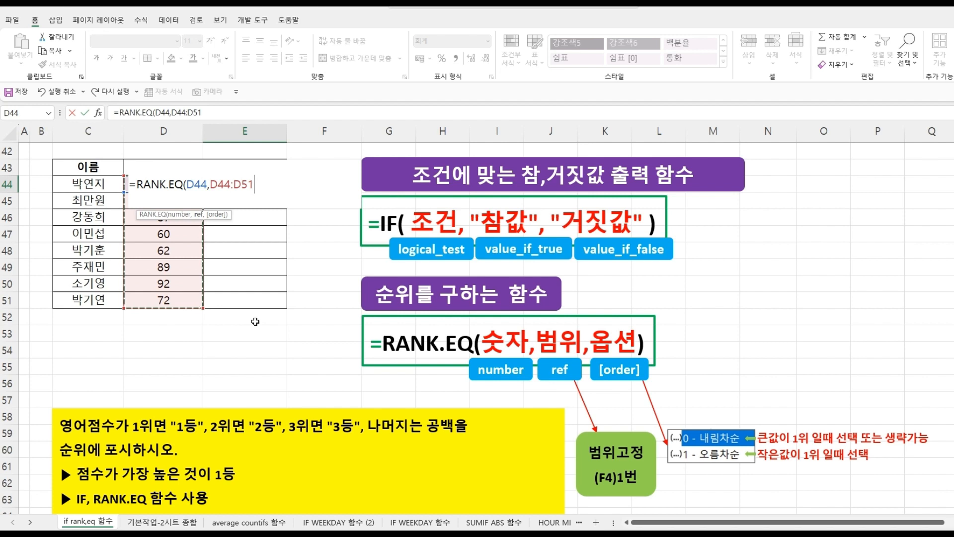
pyautogui.press('F4')
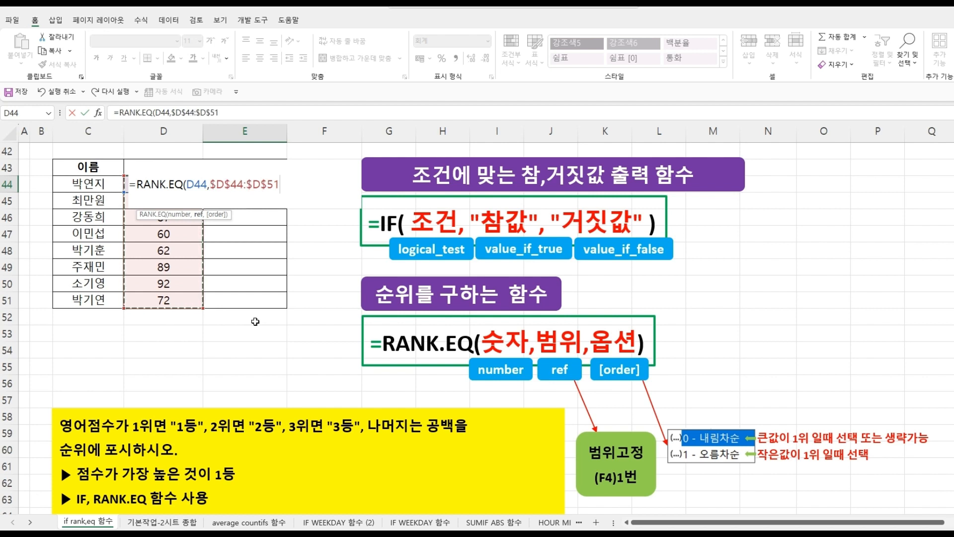
pyautogui.write(',')
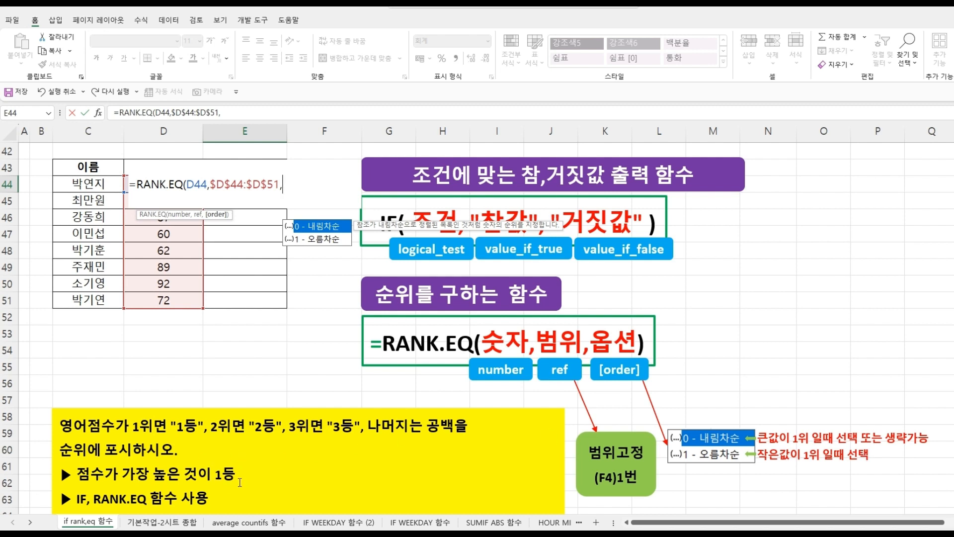
pyautogui.doubleClick(318, 228)
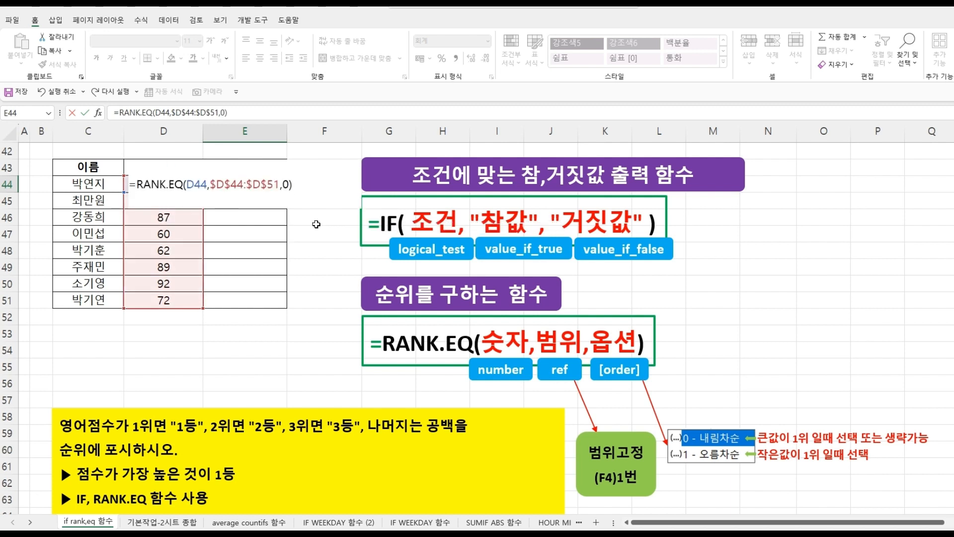
# - Confirm the RANK.EQ formula in E44 and fill it down through E51
pyautogui.press('Return')
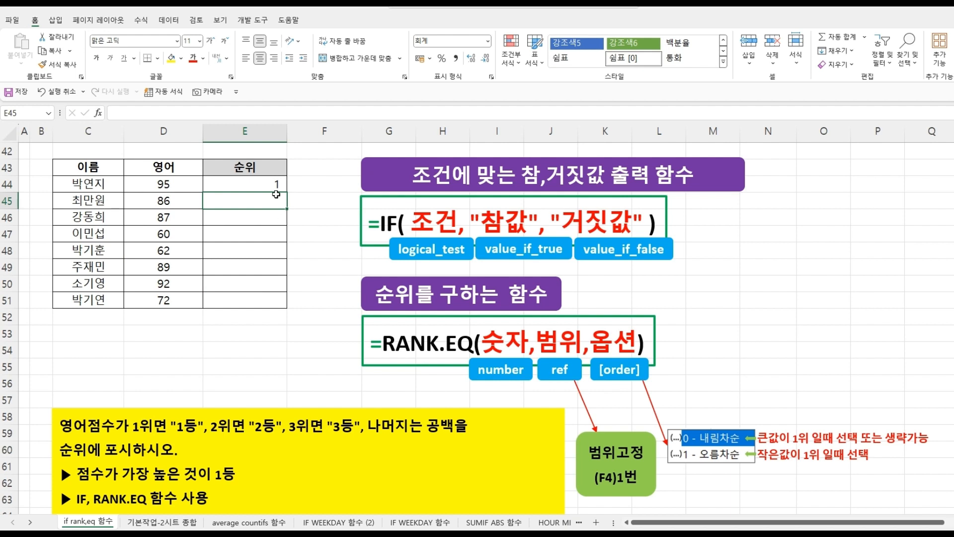
pyautogui.click(263, 184)
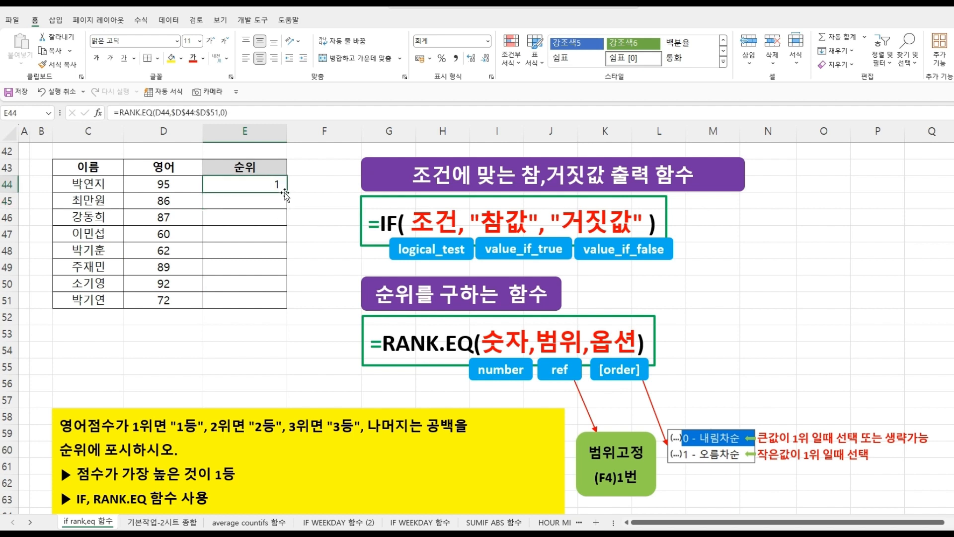
pyautogui.moveTo(287, 193); pyautogui.dragTo(285, 305)
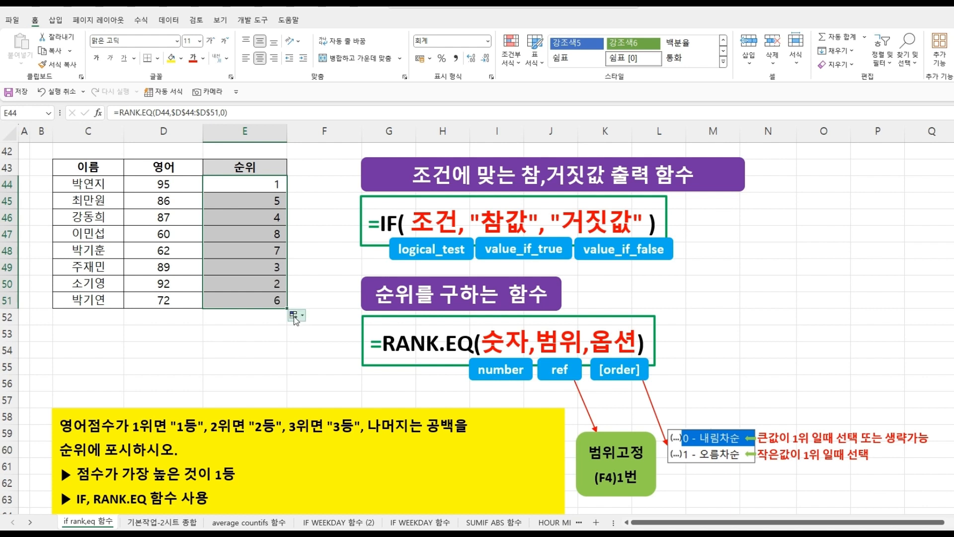
# - Wrap the RANK.EQ formula in E44 in an IF function with the logical test RANK.EQ(D44,$D$44:$D$51,0)=1, followed by a comma
pyautogui.click(264, 184)
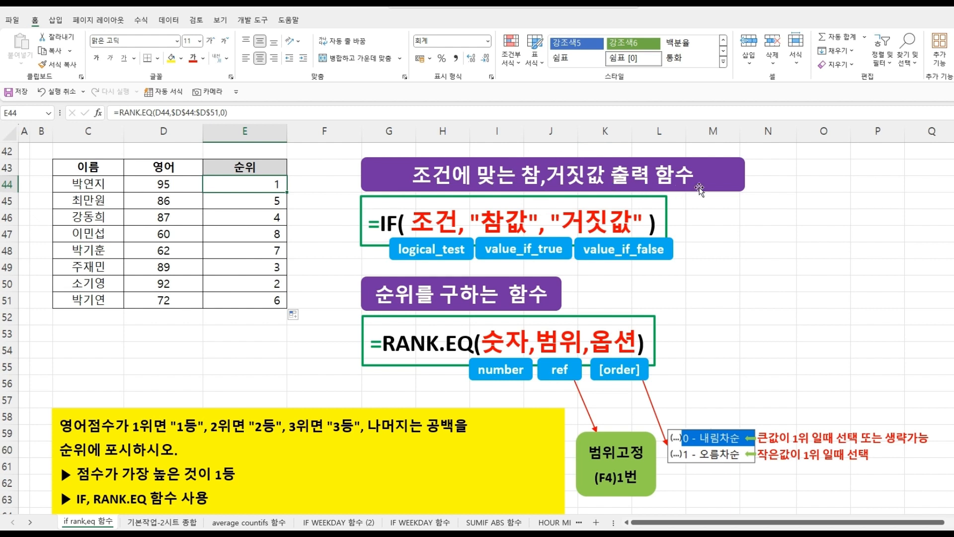
pyautogui.doubleClick(269, 184)
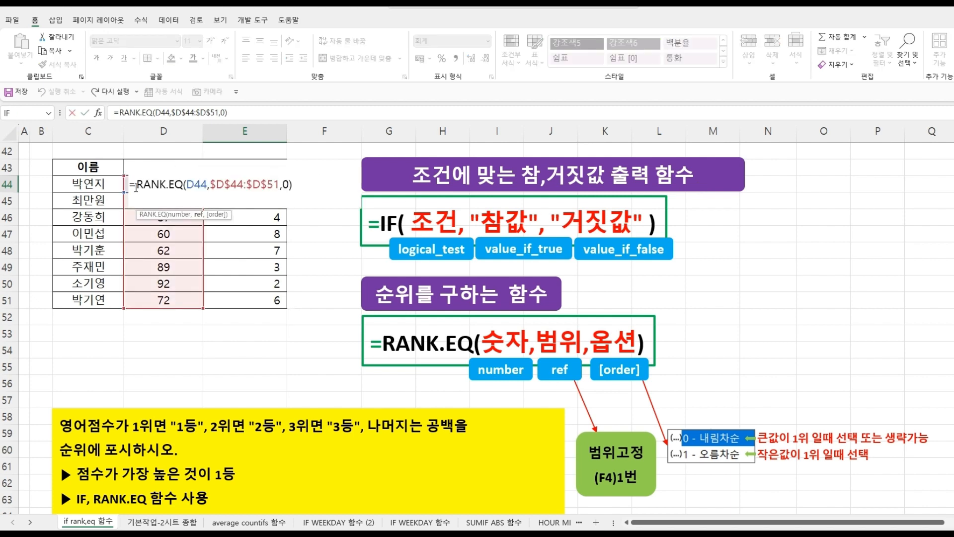
pyautogui.click(135, 186)
pyautogui.write('if')
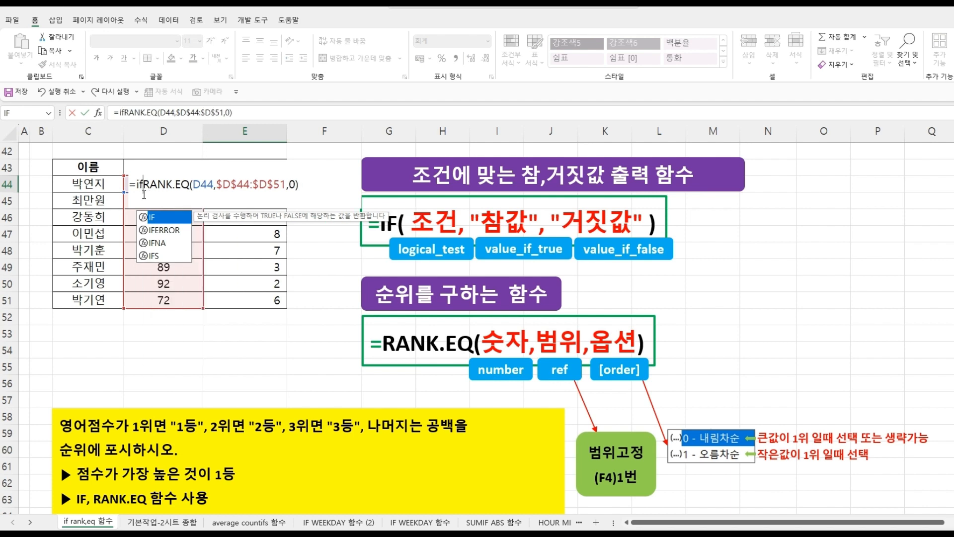
pyautogui.doubleClick(158, 217)
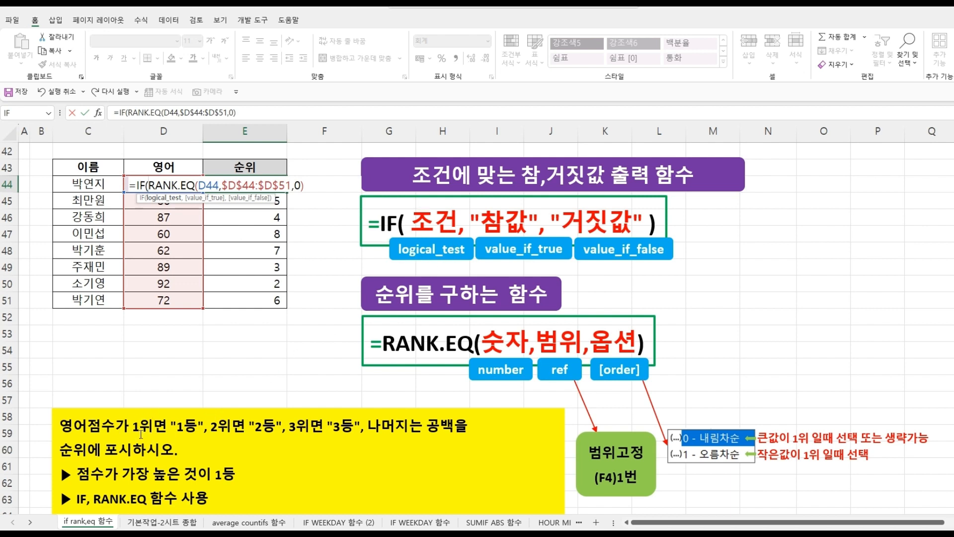
pyautogui.click(311, 187)
pyautogui.write('=')
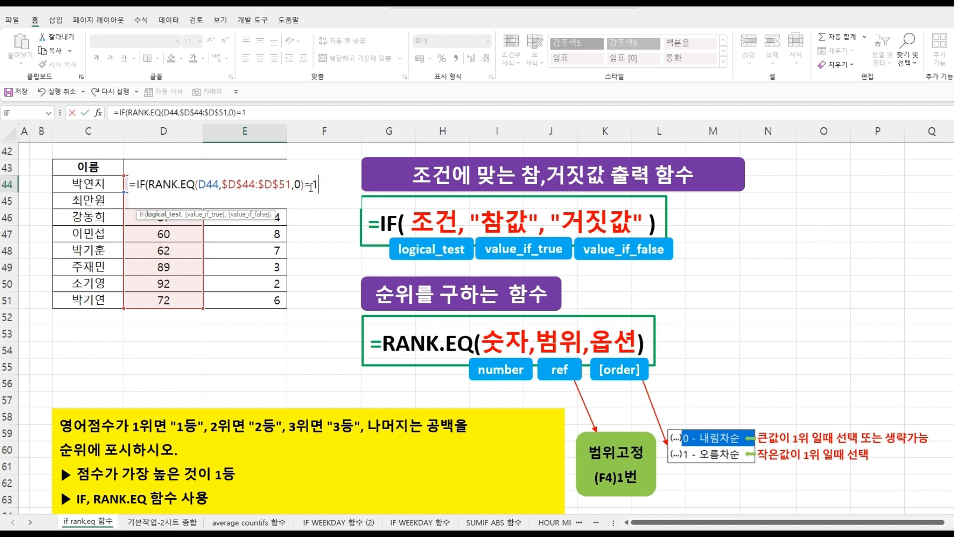
pyautogui.write('1,')
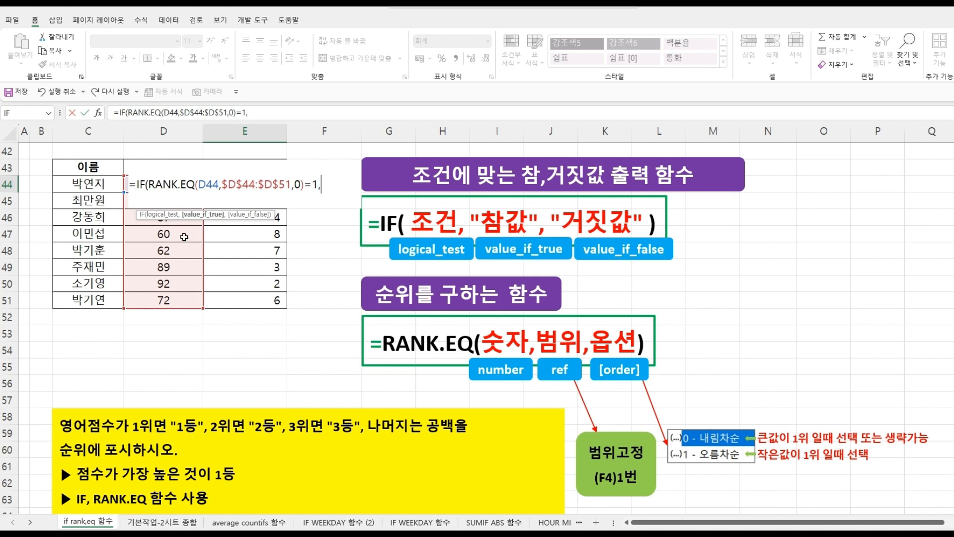